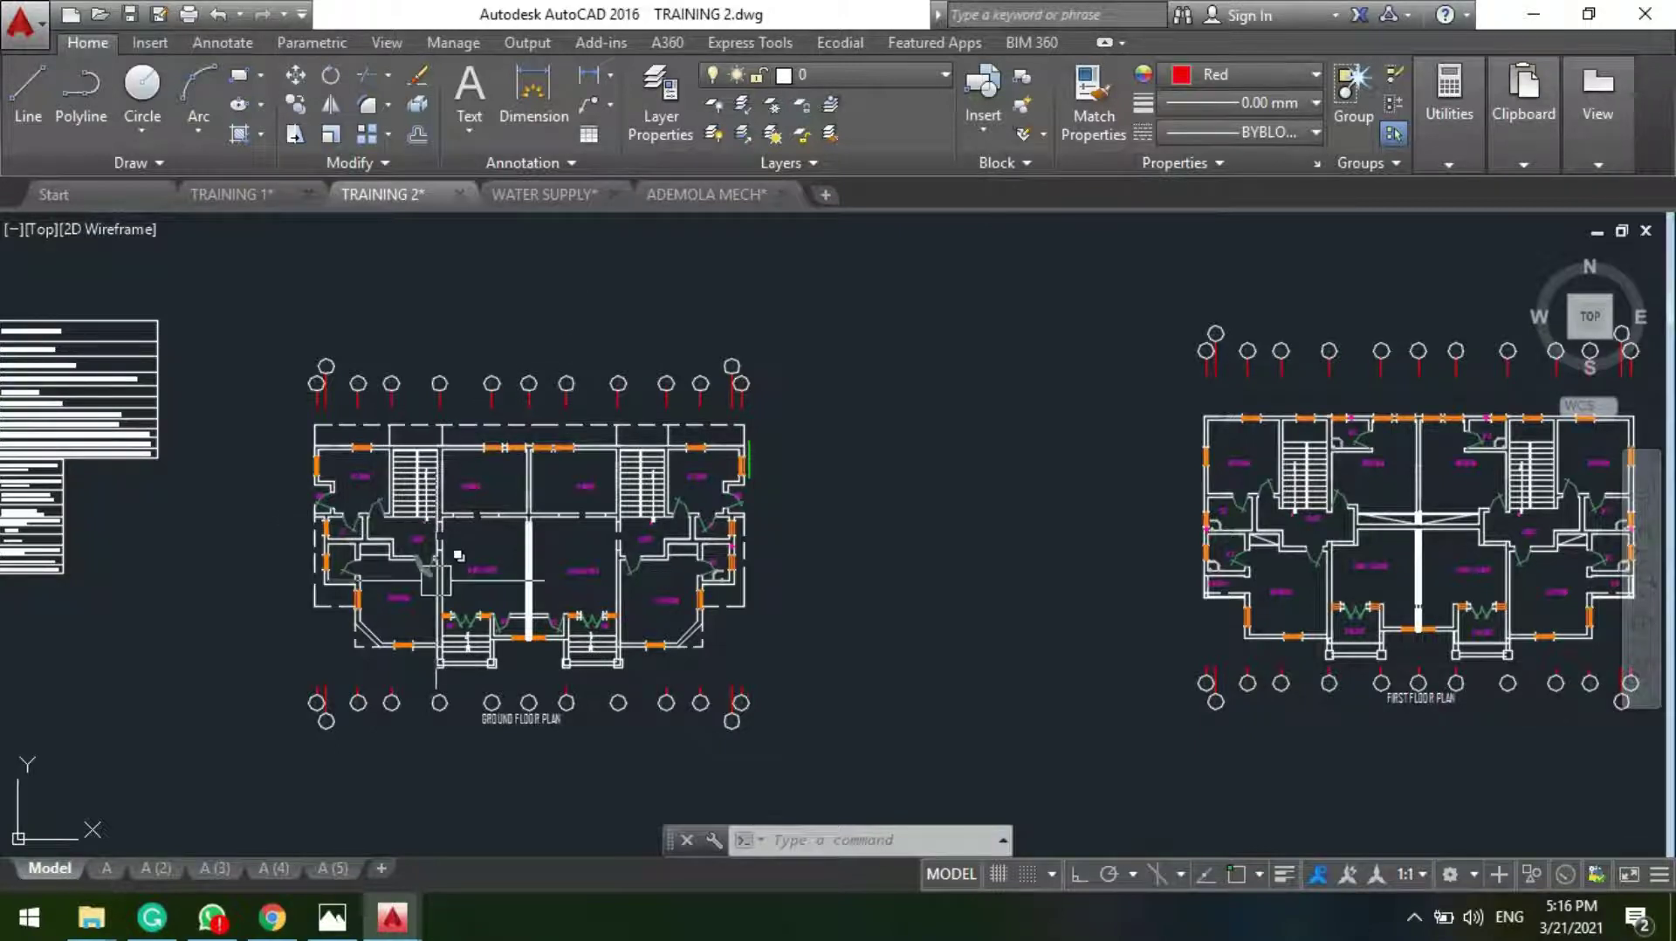
Step: Zoom around the TRAINING 2 floor plans to review them
{"action": "scroll", "coordinate": [397, 577], "scroll_direction": "up", "scroll_amount": 2}
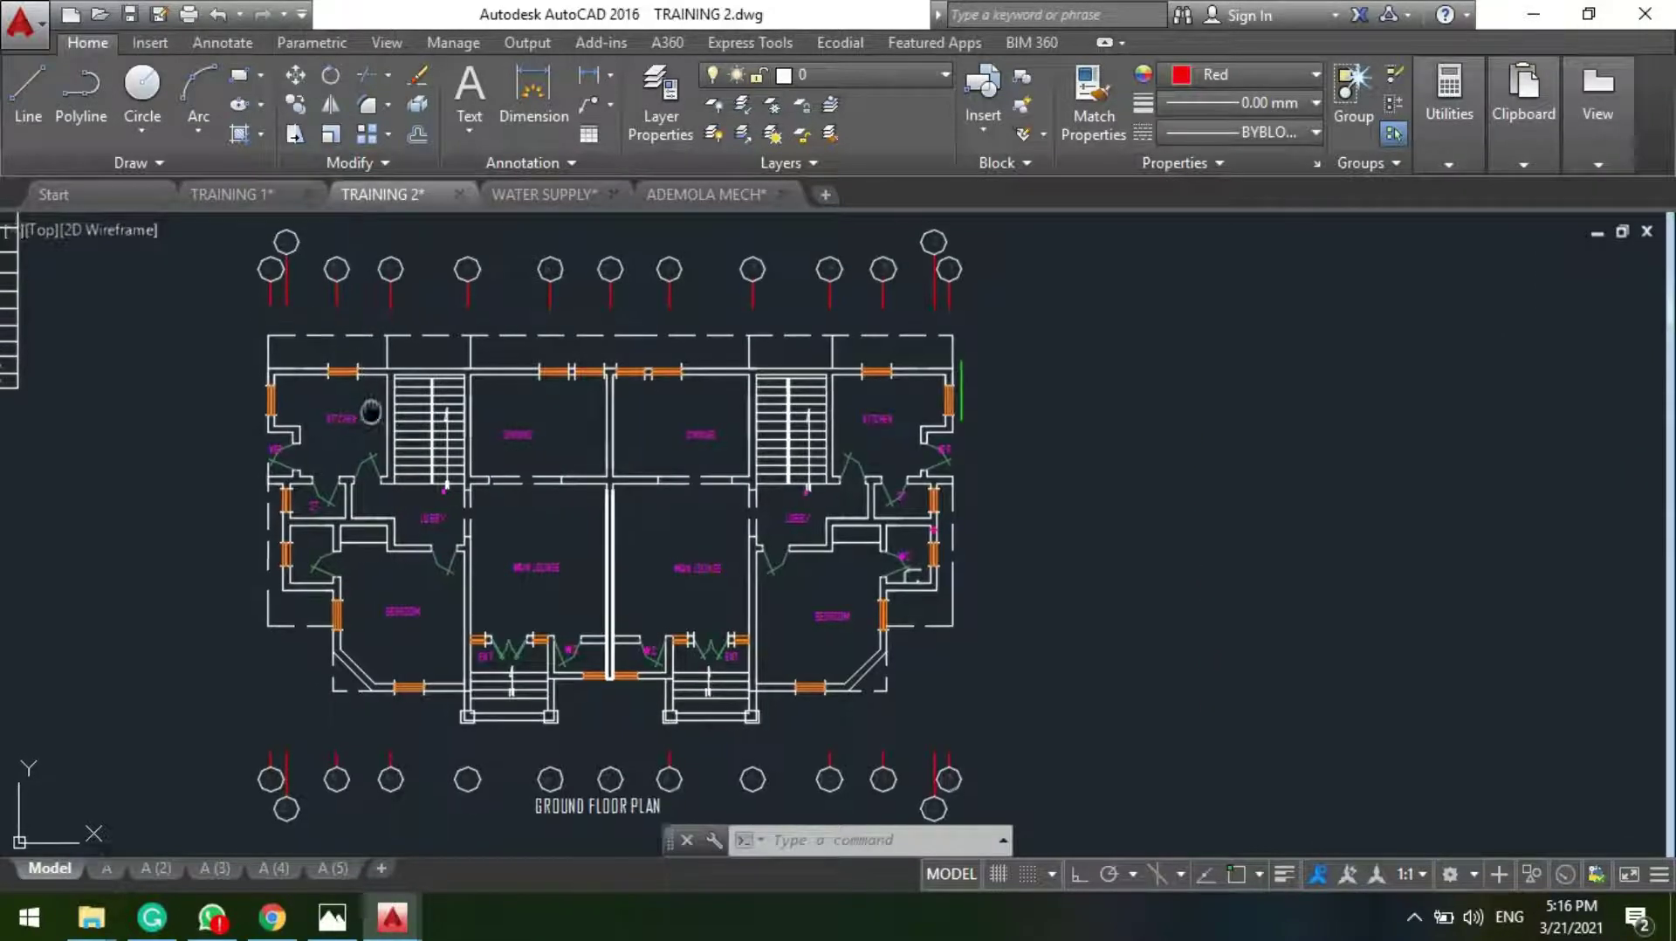
{"action": "scroll", "coordinate": [370, 412], "scroll_direction": "down", "scroll_amount": 5}
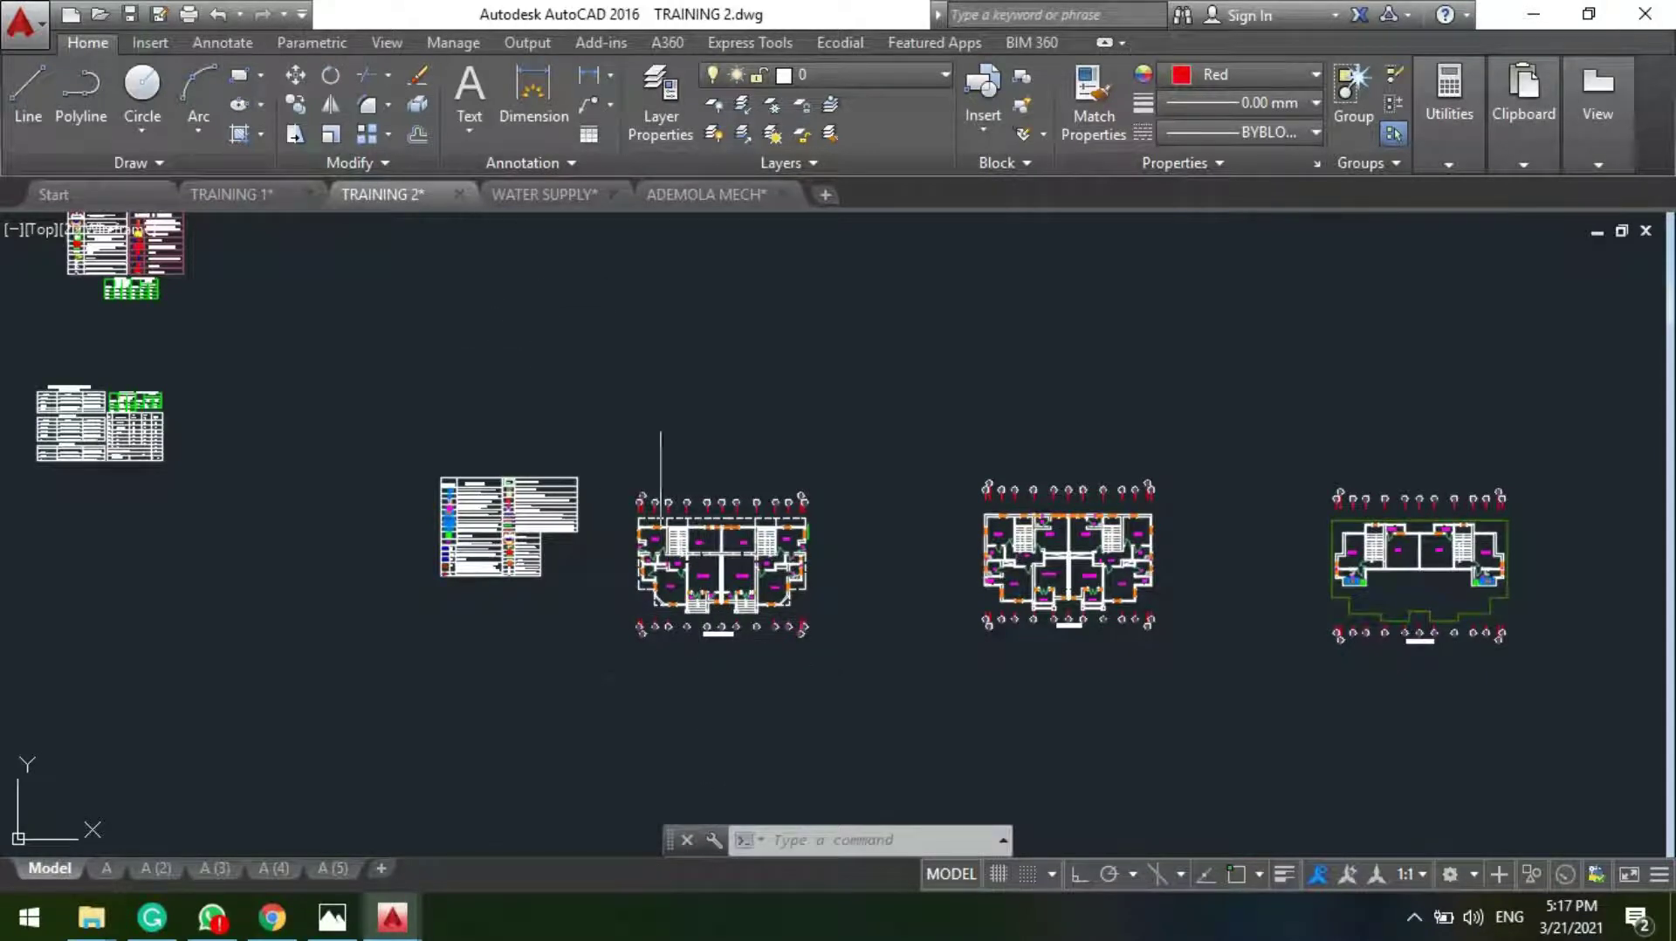
{"action": "scroll", "coordinate": [684, 579], "scroll_direction": "down", "scroll_amount": 3}
Step: Switch to the TRAINING 1 drawing and zoom in near the PB 1412 corner
{"action": "left_click", "coordinate": [232, 194]}
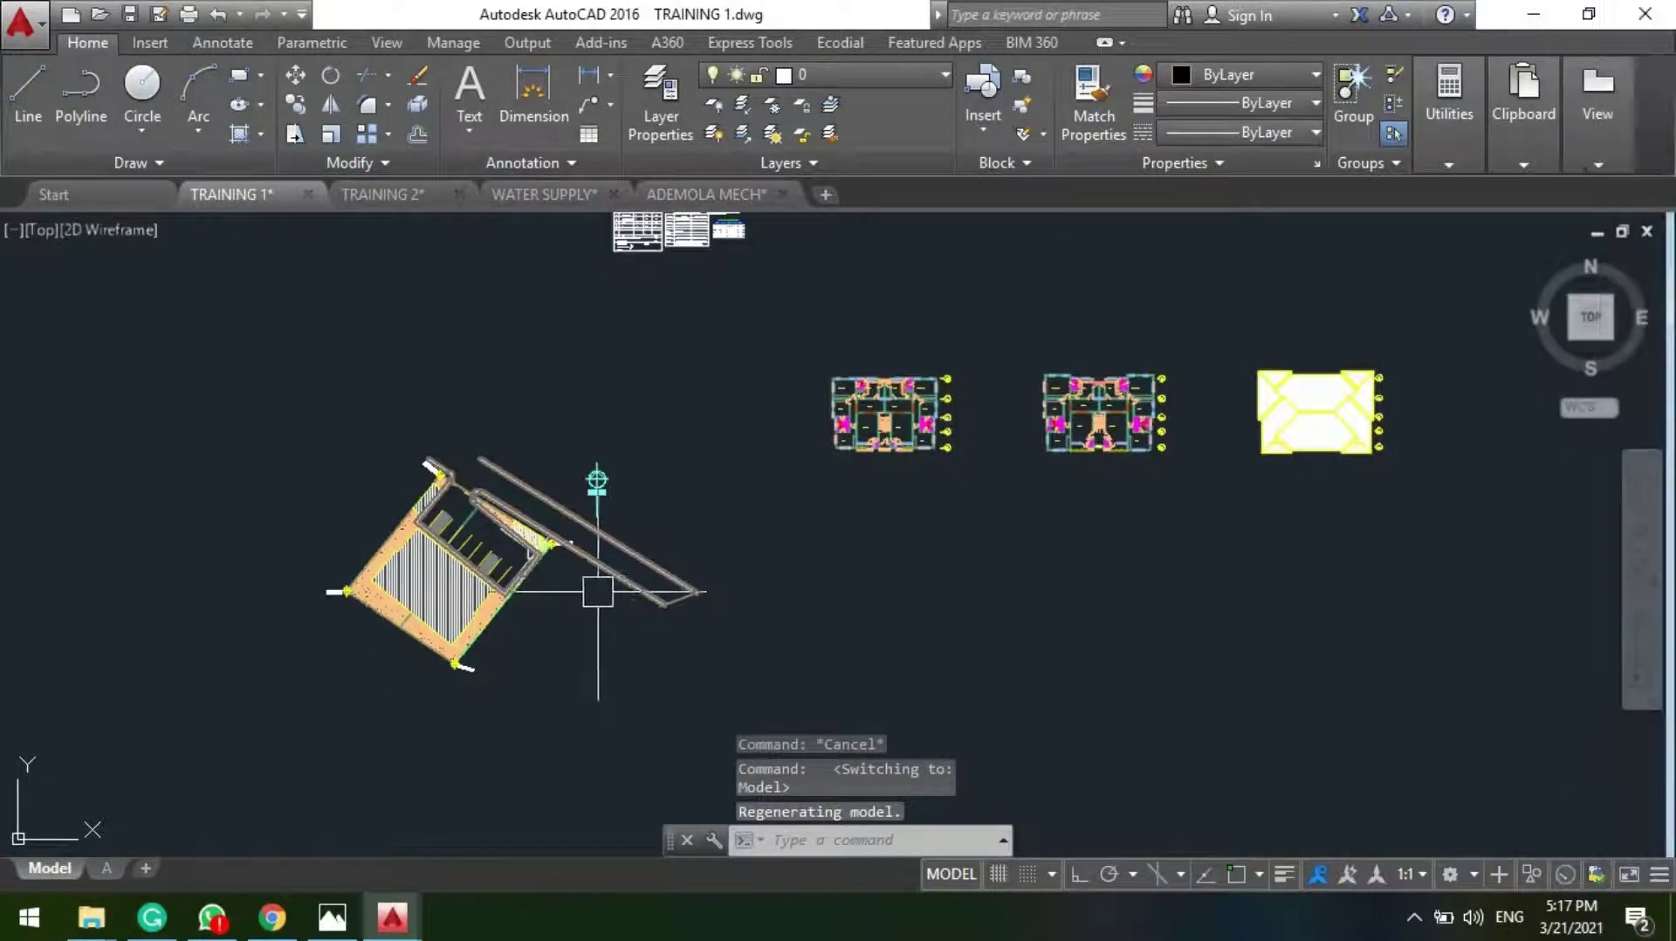
{"action": "scroll", "coordinate": [530, 549], "scroll_direction": "up", "scroll_amount": 5}
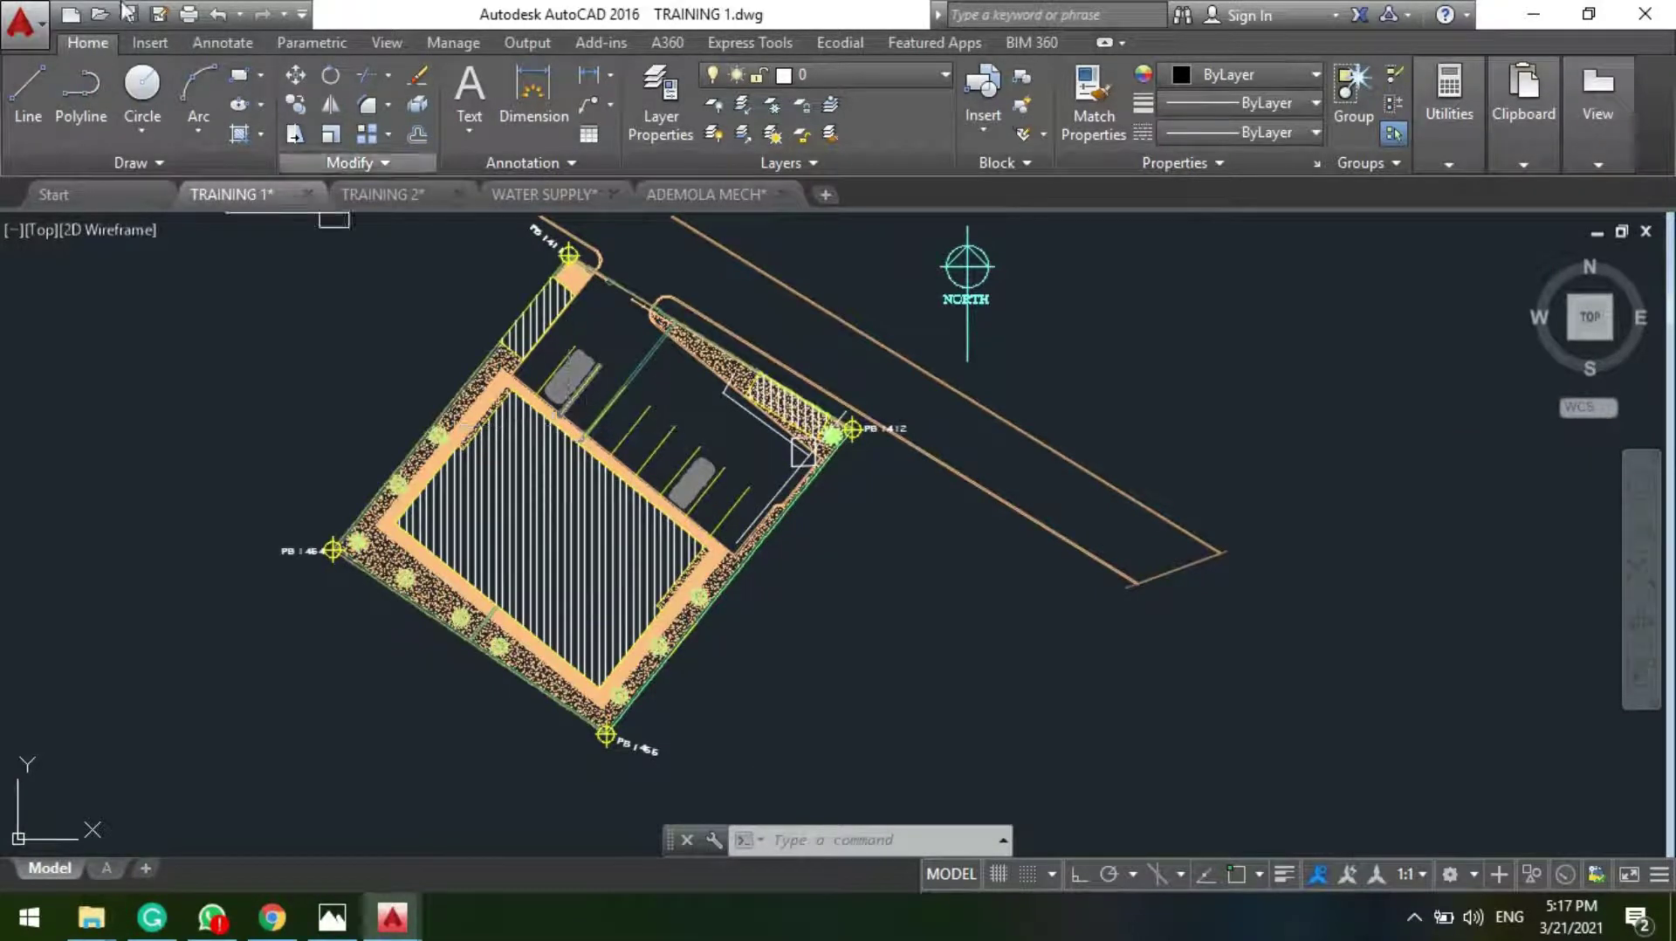
{"action": "scroll", "coordinate": [764, 466], "scroll_direction": "up", "scroll_amount": 4}
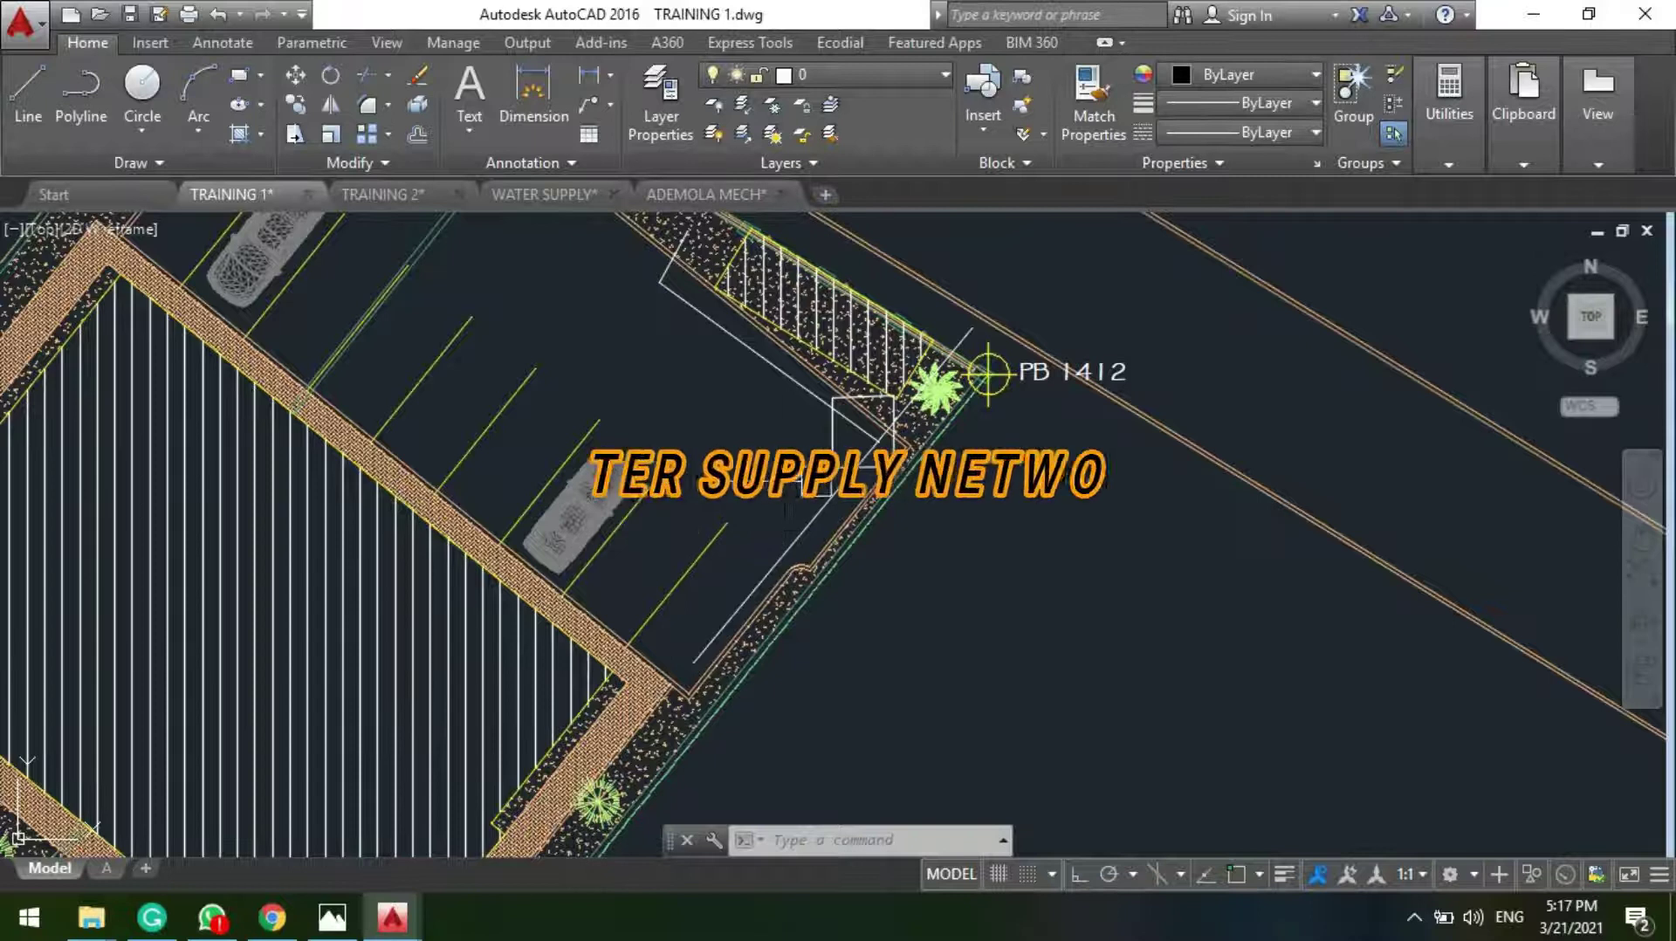
Step: Delete the small rectangle near PB 1412, then view the whole plot and NORTH symbol
{"action": "left_click", "coordinate": [803, 463]}
{"action": "key", "text": "Delete"}
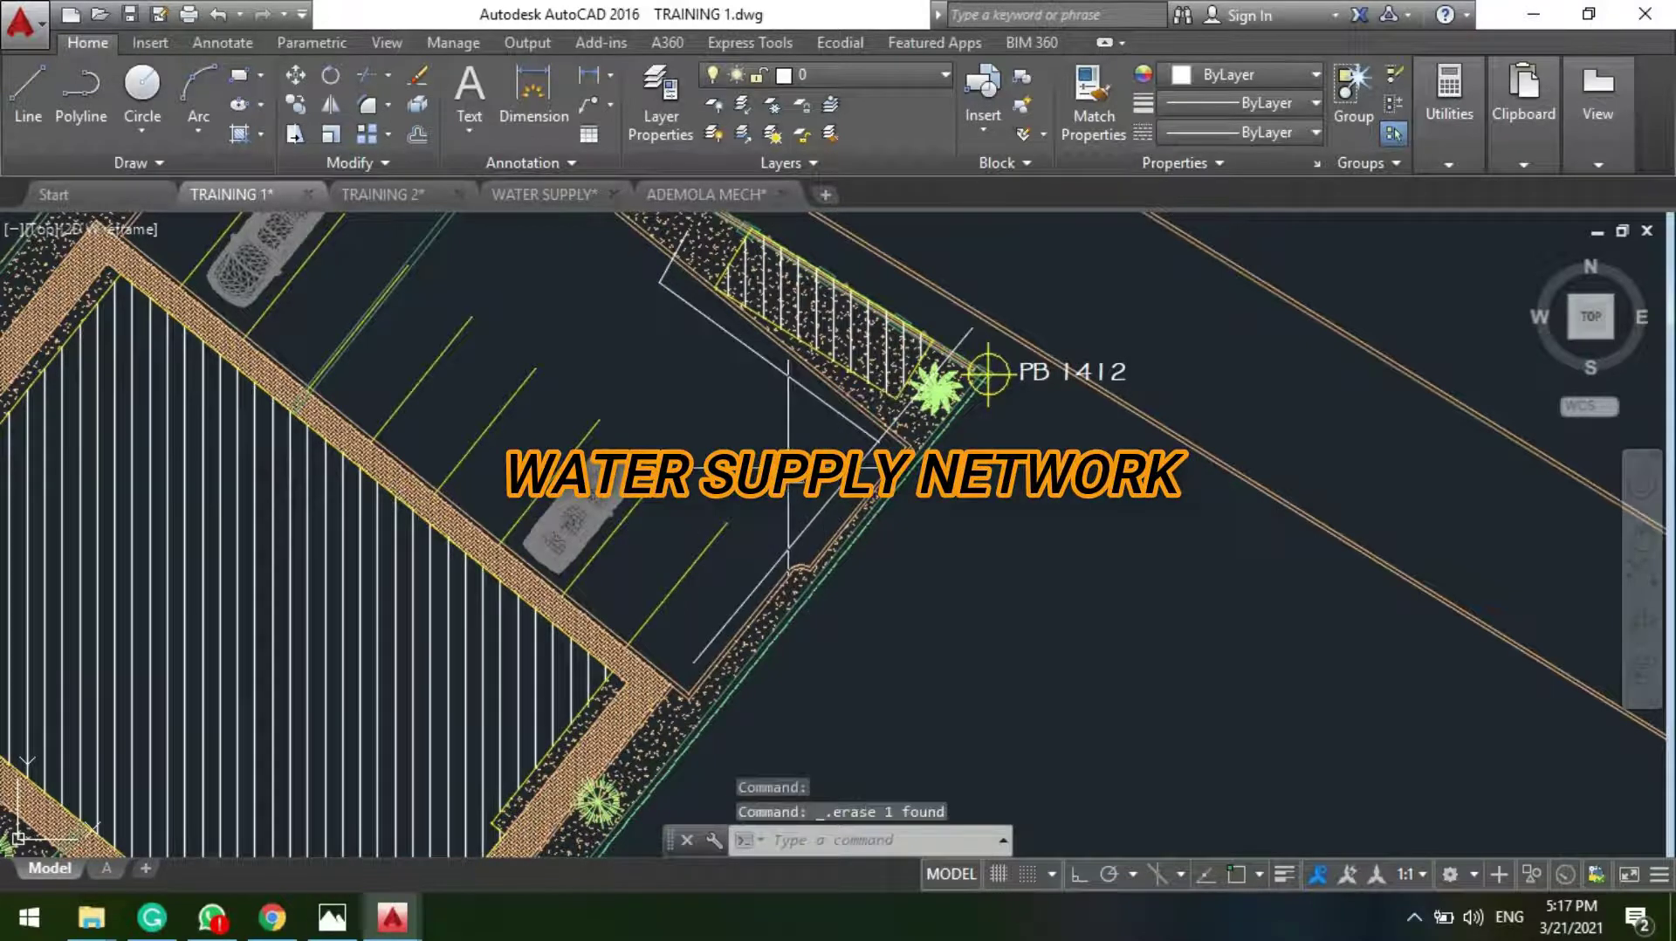
{"action": "scroll", "coordinate": [825, 489], "scroll_direction": "down", "scroll_amount": 4}
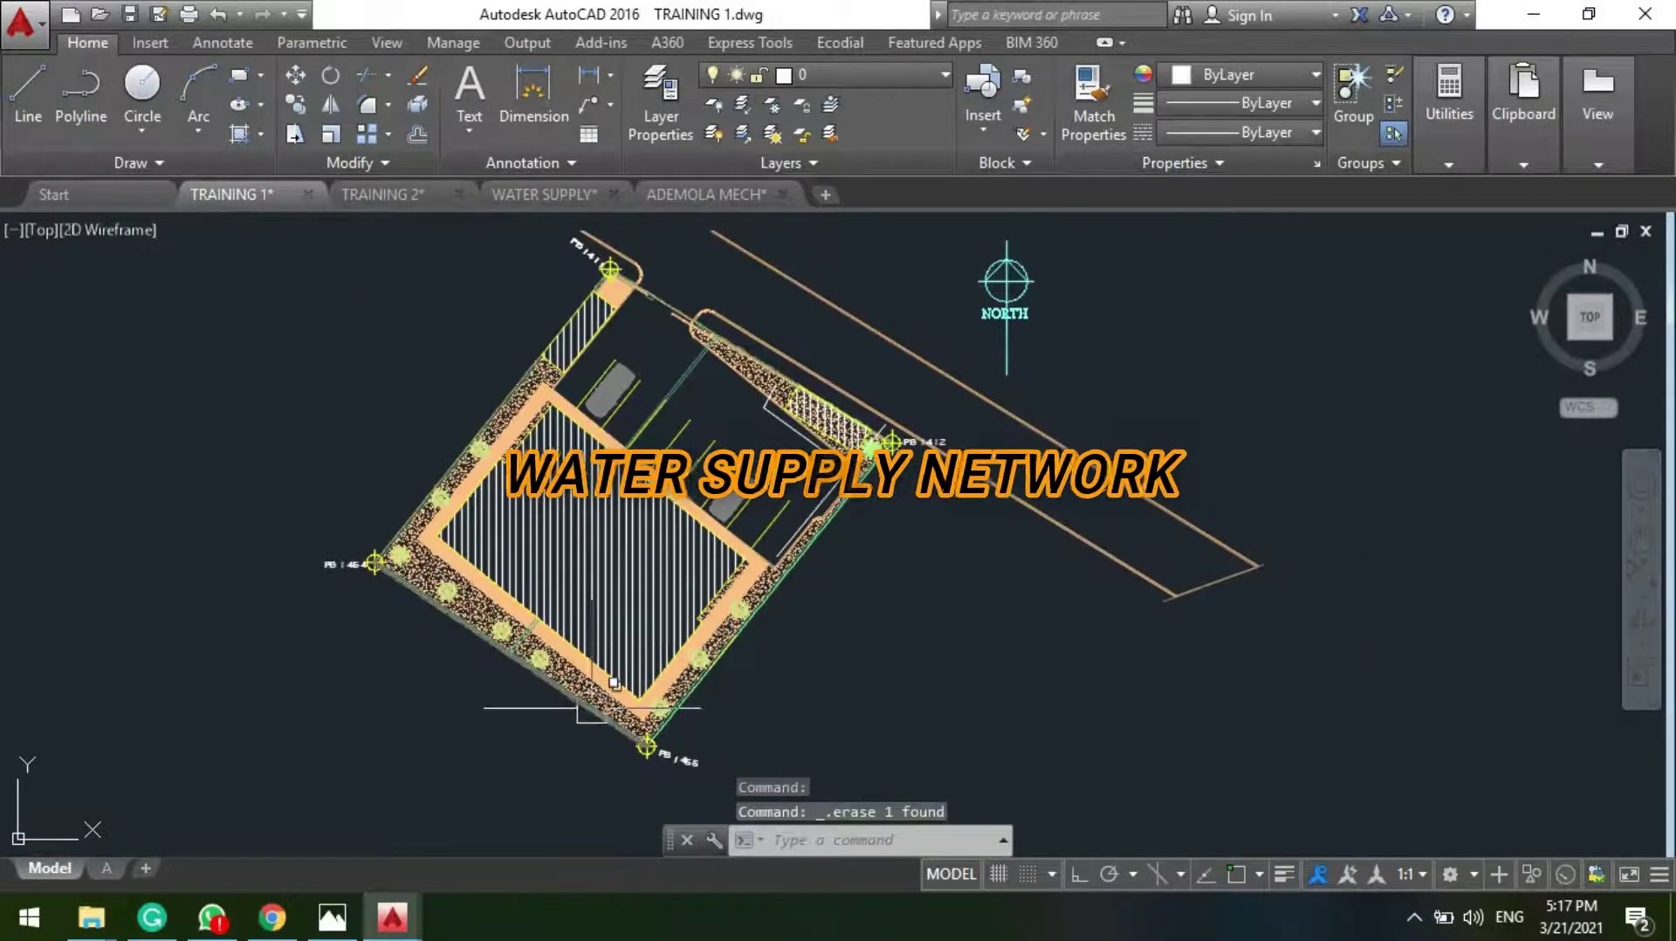
{"action": "scroll", "coordinate": [580, 702], "scroll_direction": "up", "scroll_amount": 5}
{"action": "scroll", "coordinate": [568, 618], "scroll_direction": "down", "scroll_amount": 5}
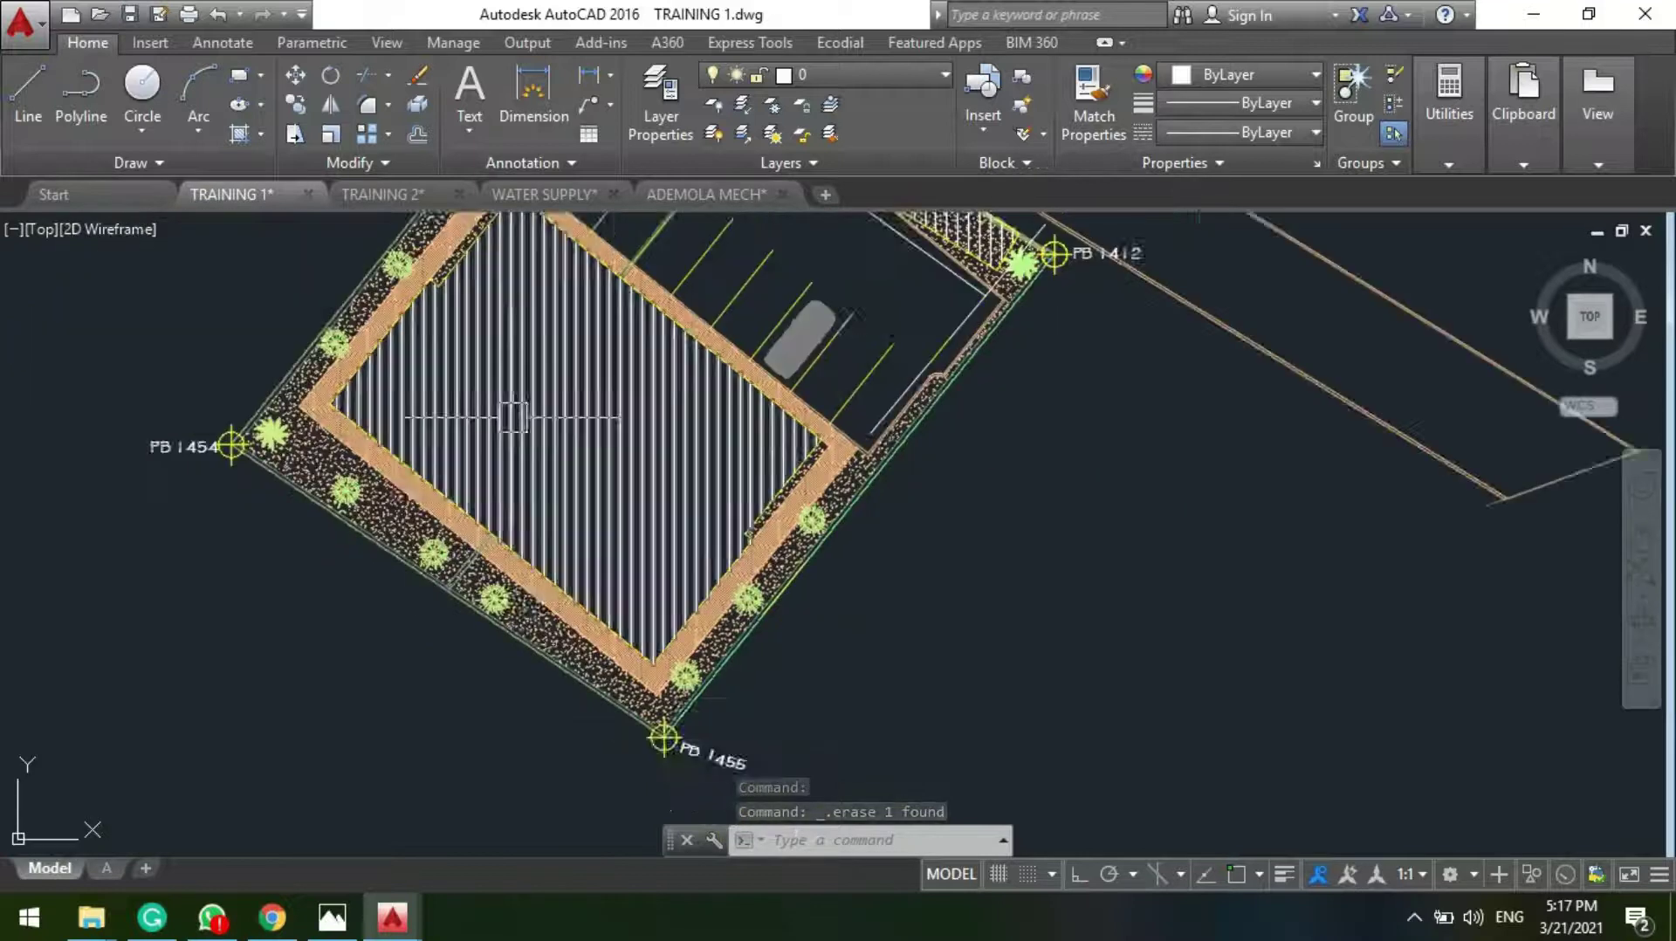
{"action": "middle_click_drag", "start_coordinate": [505, 434], "coordinate": [436, 681]}
{"action": "scroll", "coordinate": [393, 315], "scroll_direction": "down", "scroll_amount": 3}
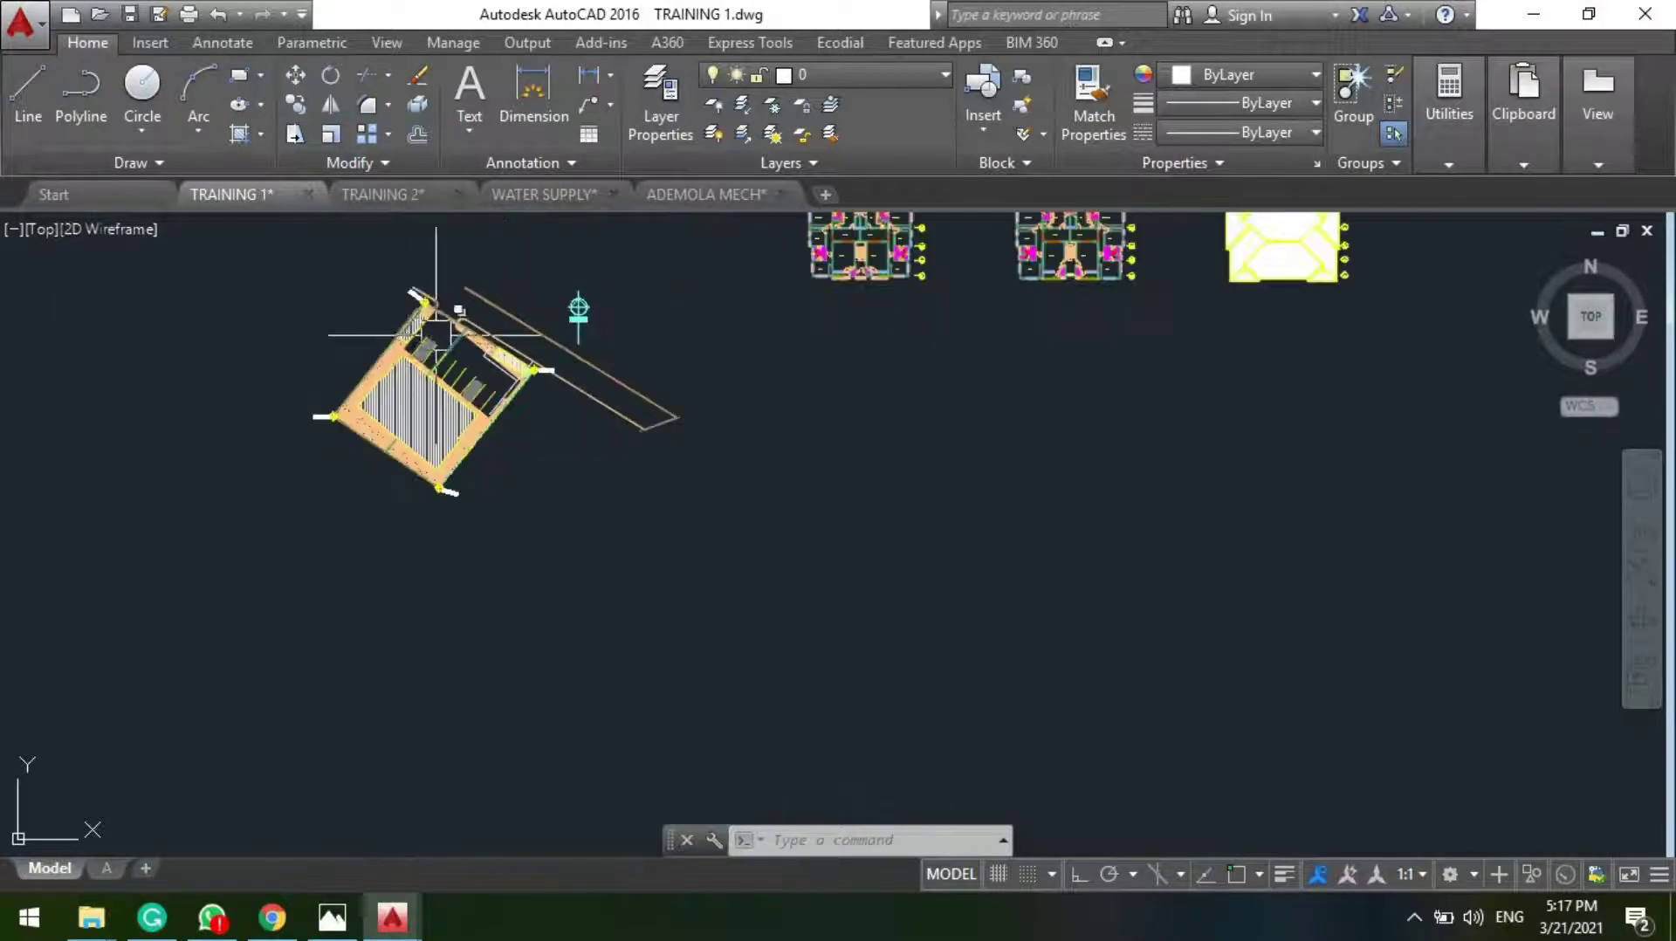
{"action": "scroll", "coordinate": [567, 354], "scroll_direction": "up", "scroll_amount": 3}
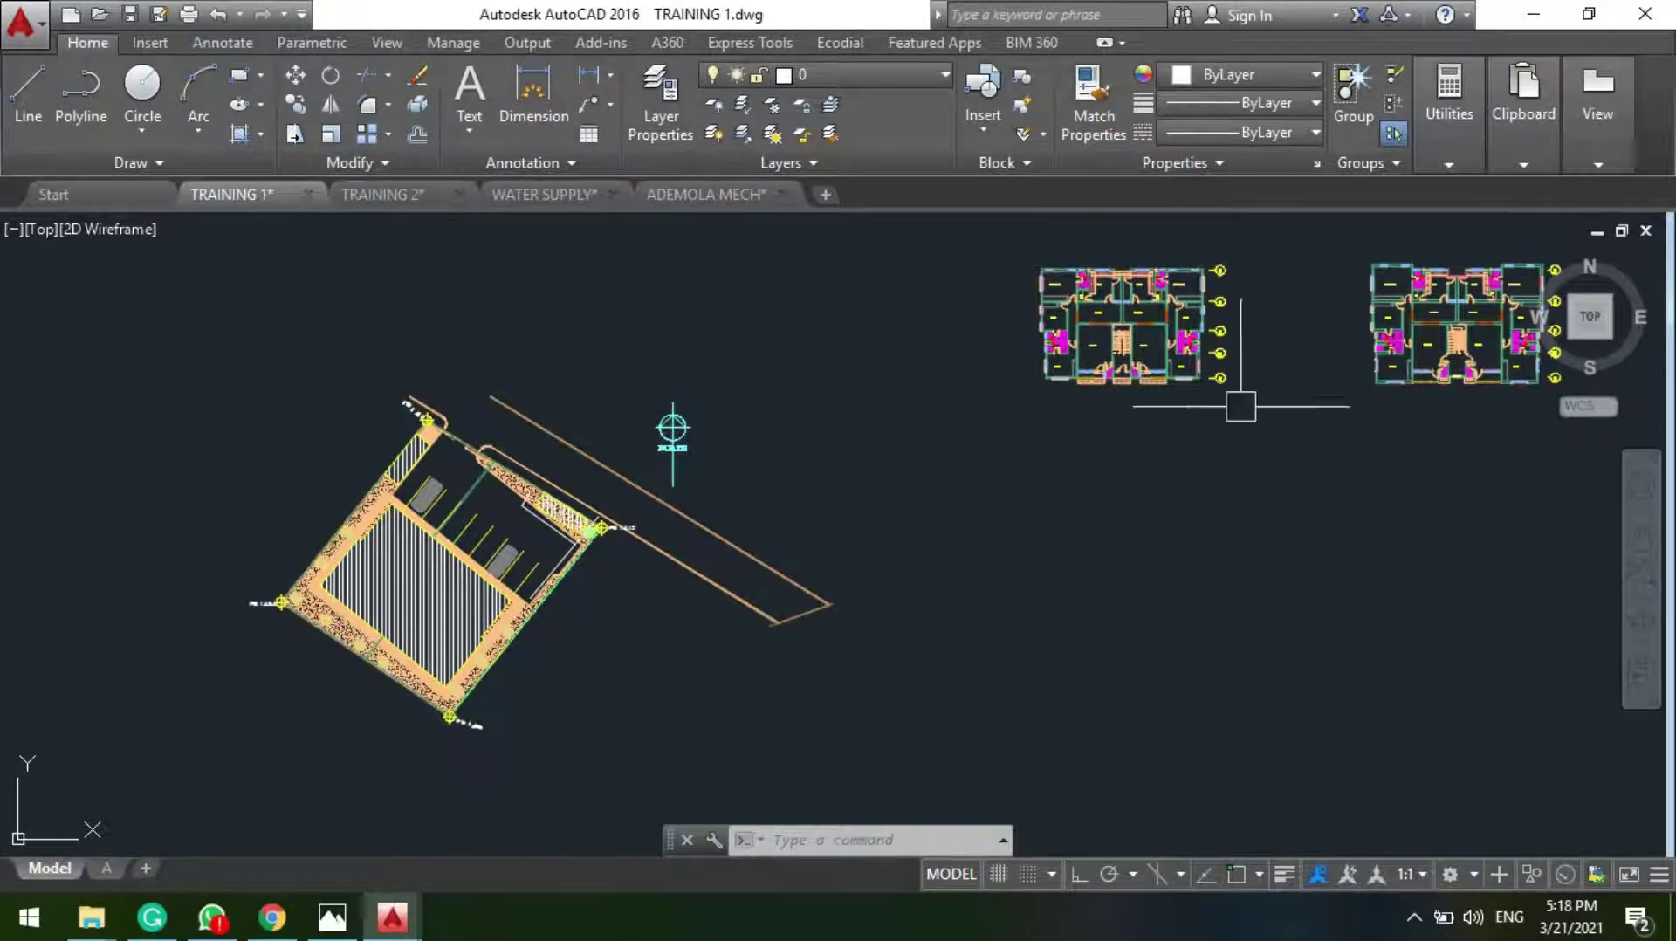
Step: Draw a vertical line with L from the master bedroom toilet up past the top wall
{"action": "scroll", "coordinate": [1109, 262], "scroll_direction": "up", "scroll_amount": 8}
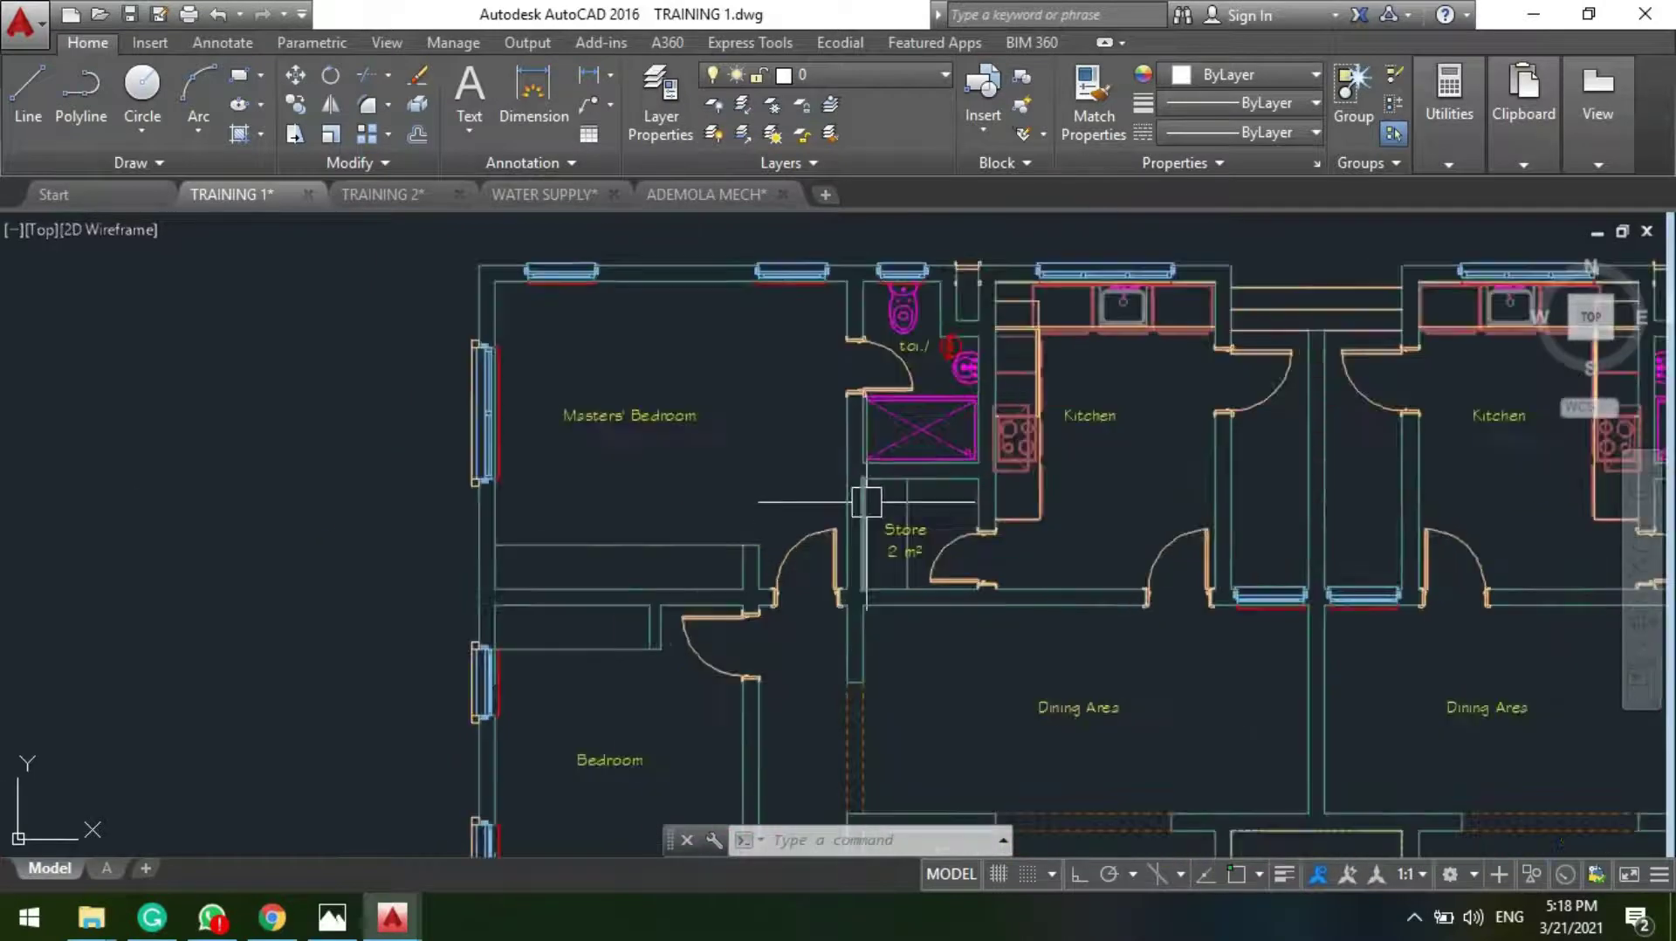
{"action": "middle_click_drag", "start_coordinate": [989, 290], "coordinate": [875, 541]}
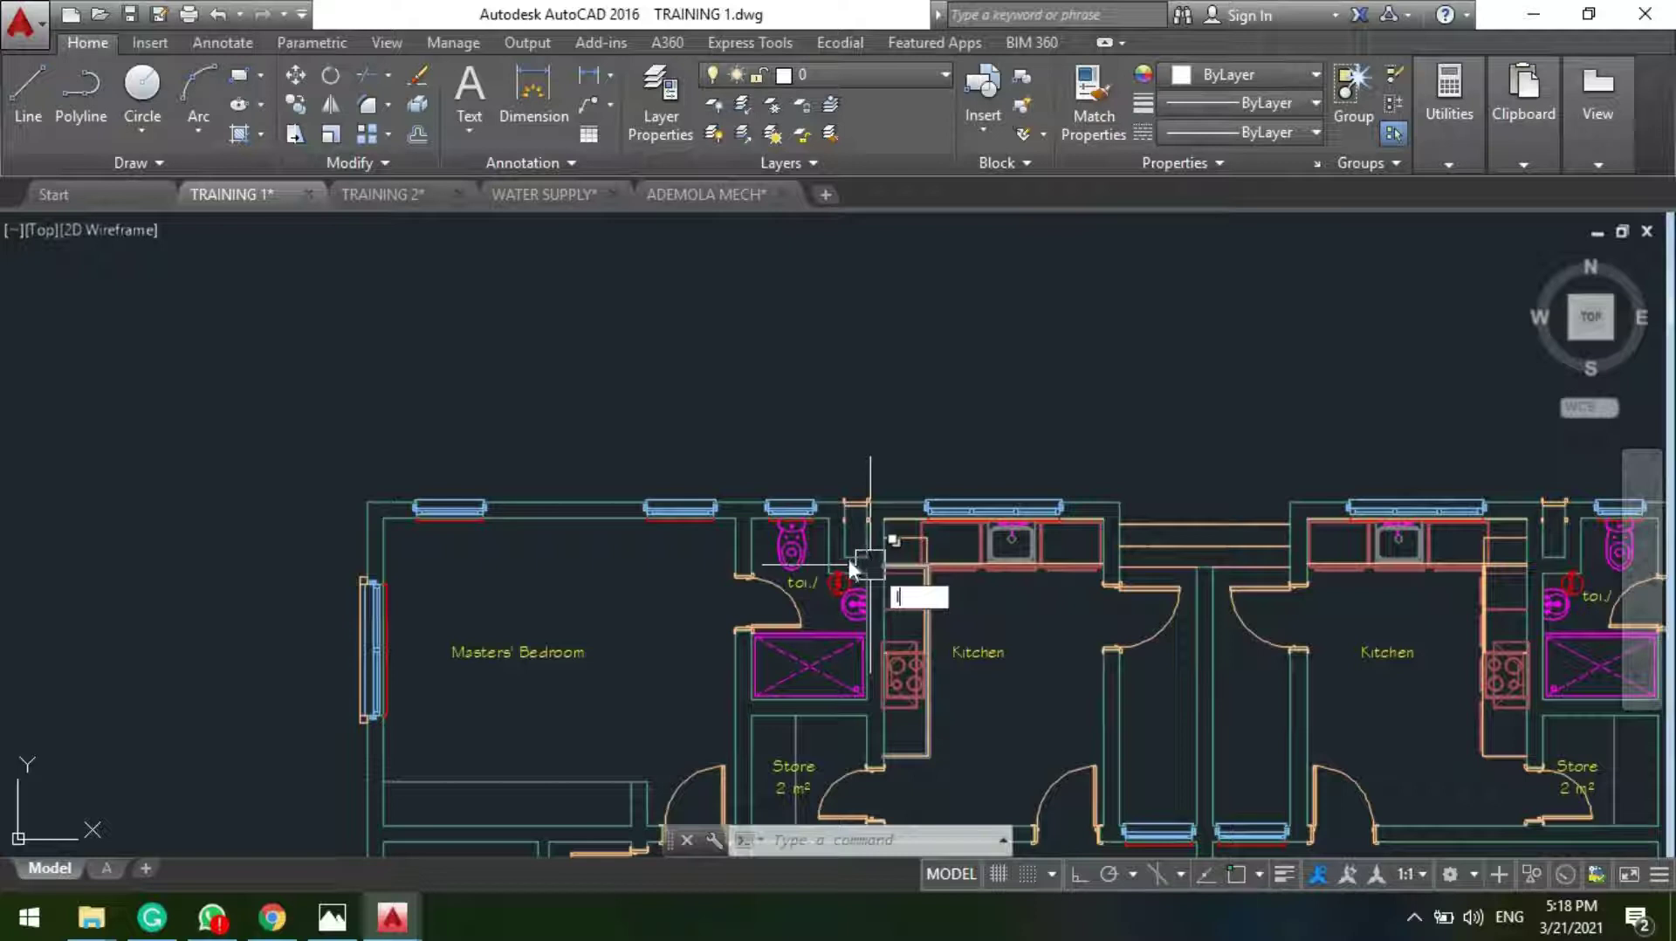
{"action": "type", "text": "l"}
{"action": "key", "text": "Return"}
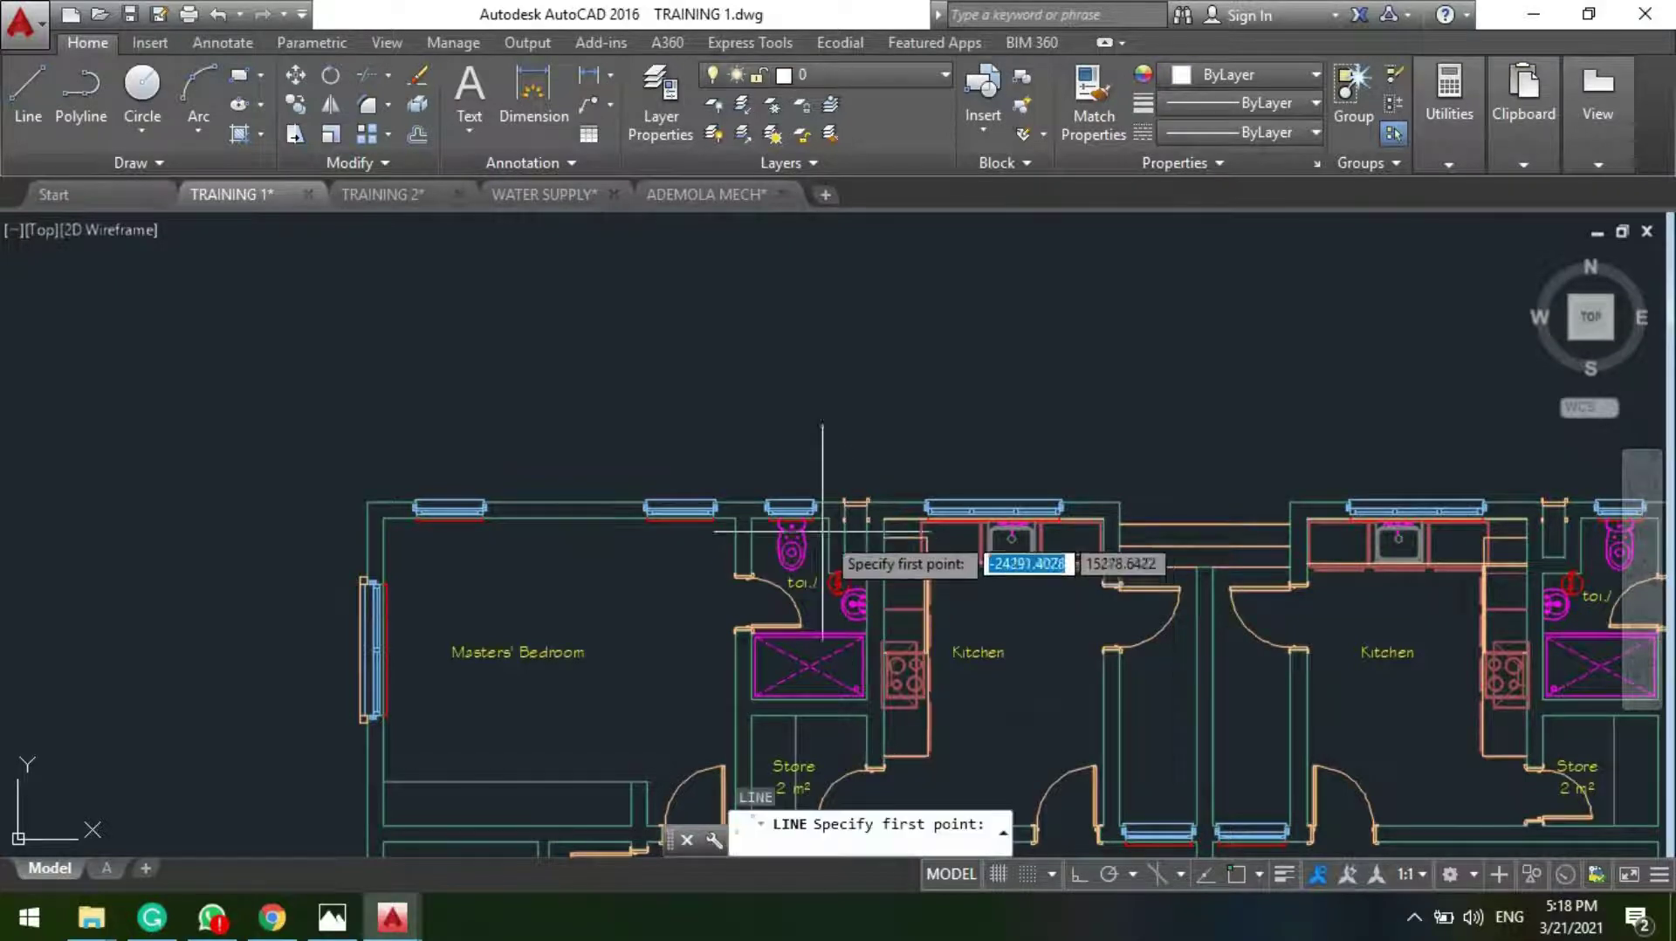
{"action": "left_click", "coordinate": [858, 538]}
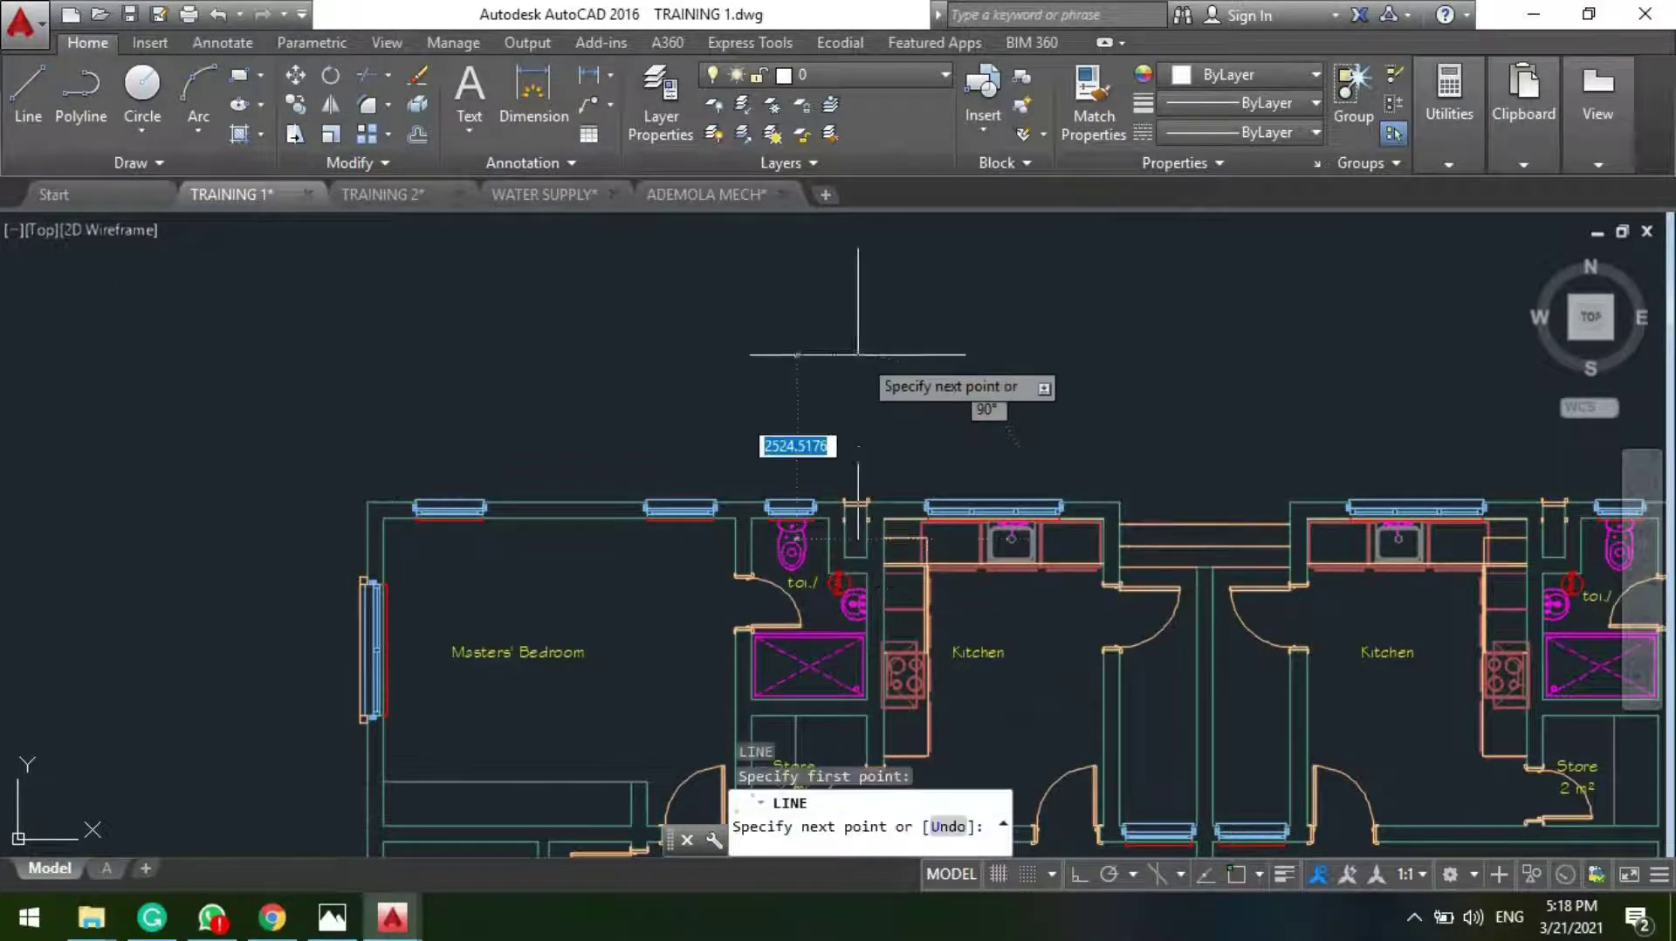
{"action": "left_click", "coordinate": [858, 354]}
{"action": "key", "text": "Escape"}
{"action": "scroll", "coordinate": [861, 381], "scroll_direction": "down", "scroll_amount": 2}
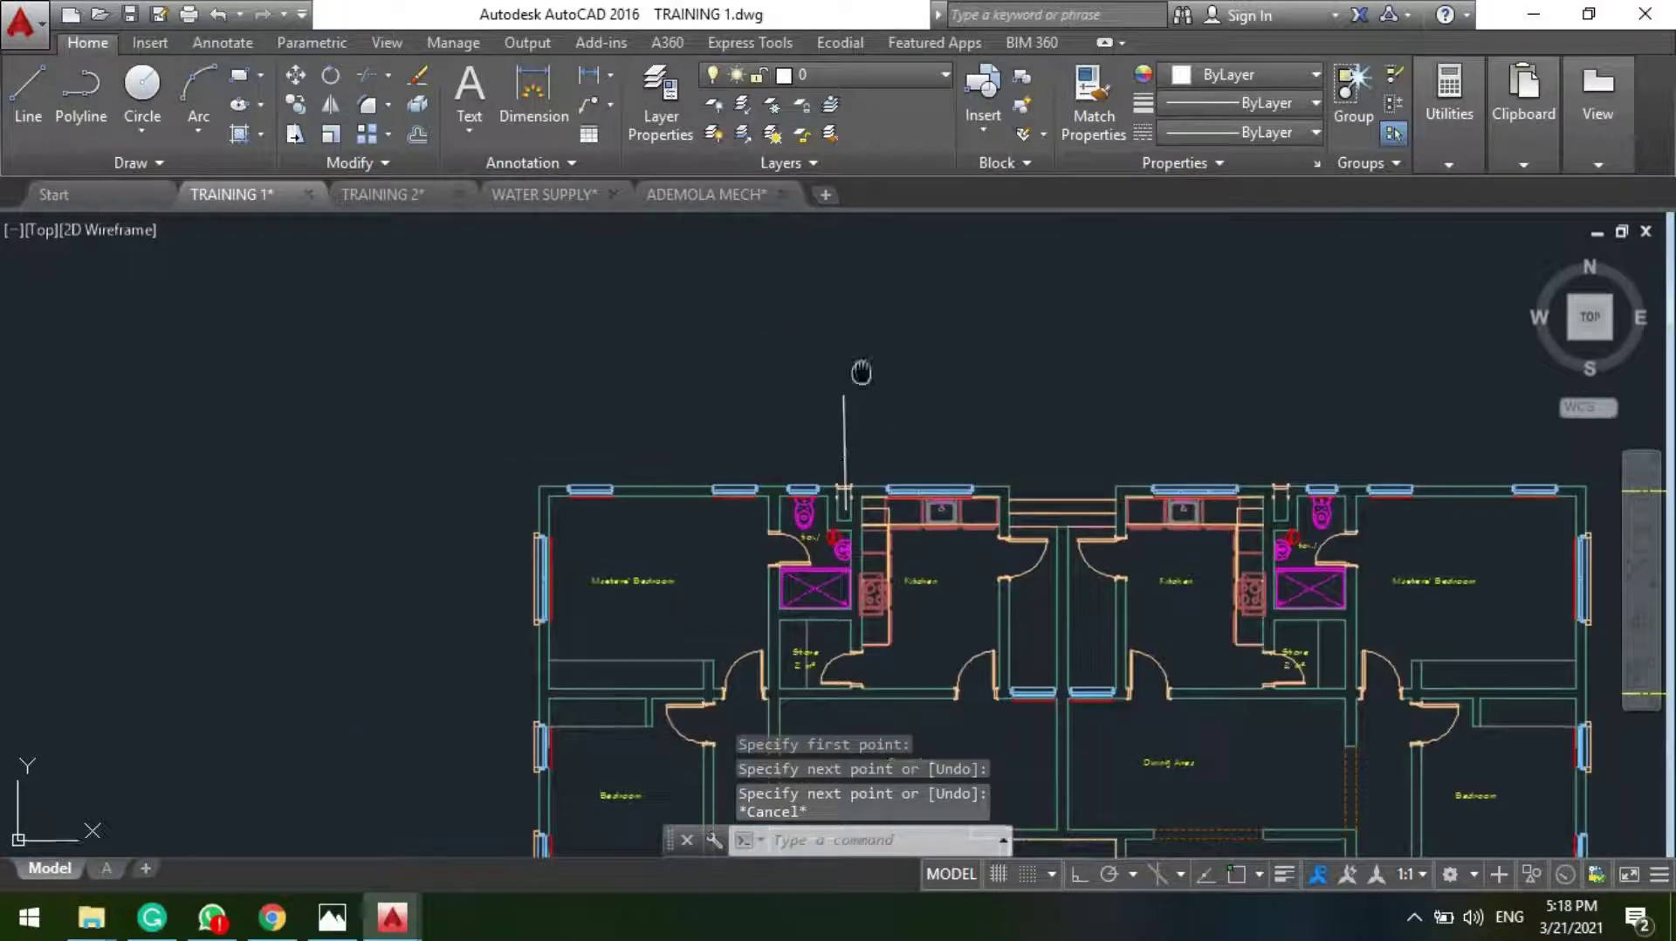
{"action": "scroll", "coordinate": [852, 437], "scroll_direction": "up", "scroll_amount": 2}
Step: Select the new vertical line to check it, then deselect it and zoom out
{"action": "left_click", "coordinate": [843, 507]}
{"action": "scroll", "coordinate": [641, 445], "scroll_direction": "down", "scroll_amount": 3}
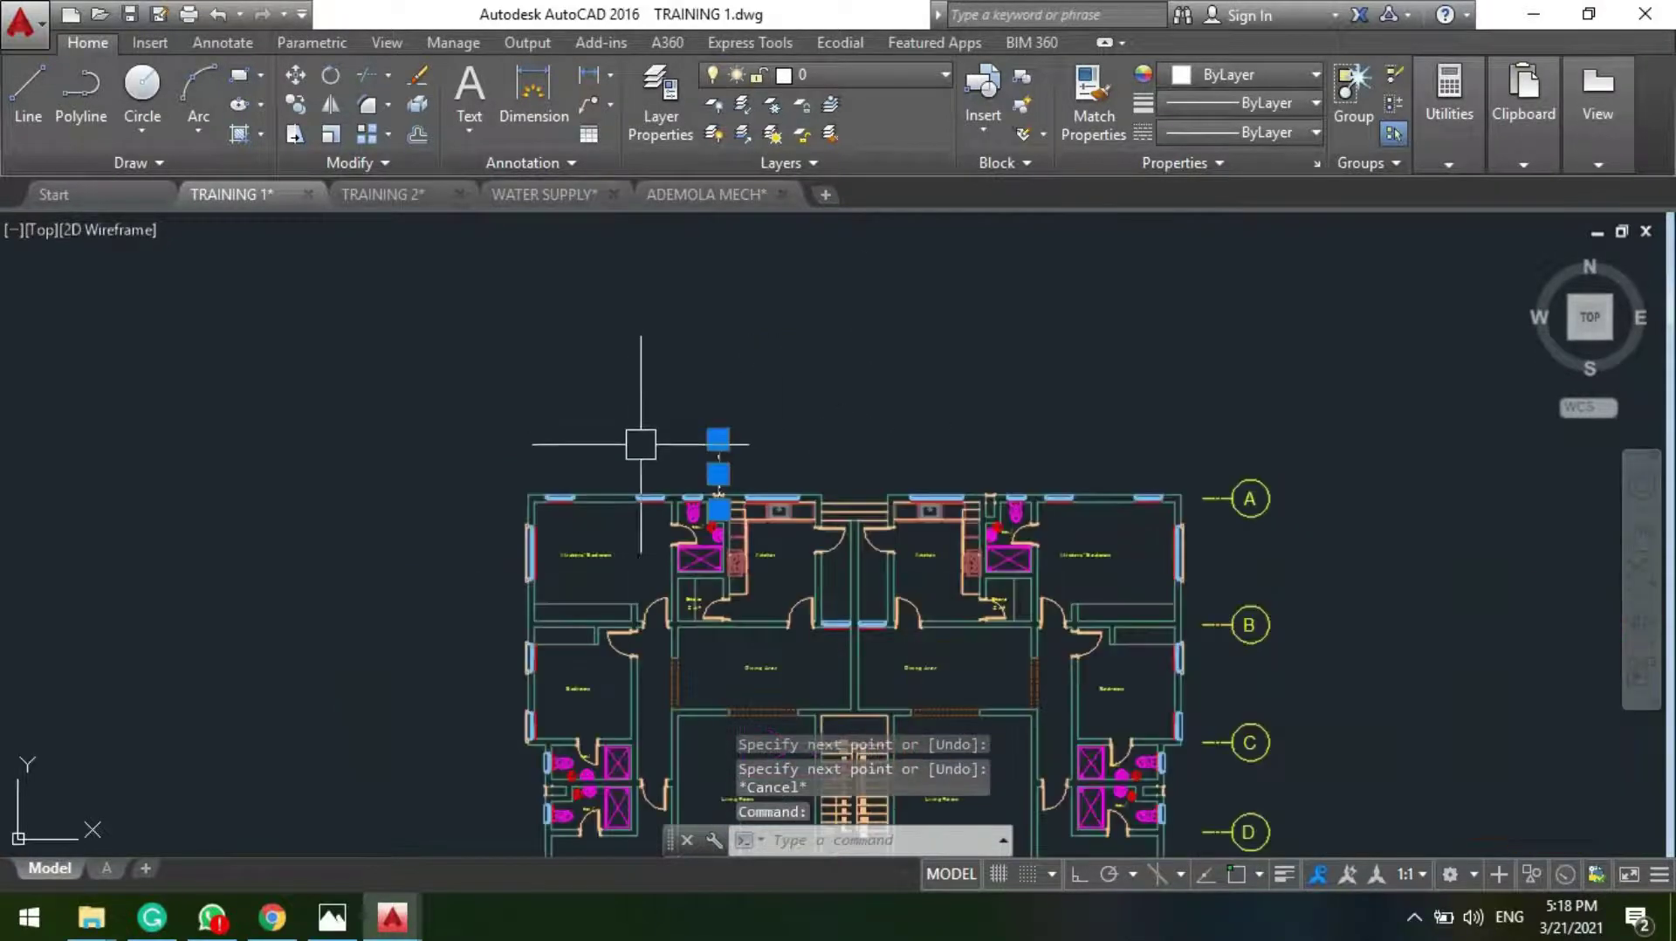
{"action": "scroll", "coordinate": [640, 444], "scroll_direction": "up", "scroll_amount": 2}
{"action": "scroll", "coordinate": [610, 442], "scroll_direction": "down", "scroll_amount": 2}
{"action": "scroll", "coordinate": [888, 611], "scroll_direction": "up", "scroll_amount": 2}
{"action": "key", "text": "Escape"}
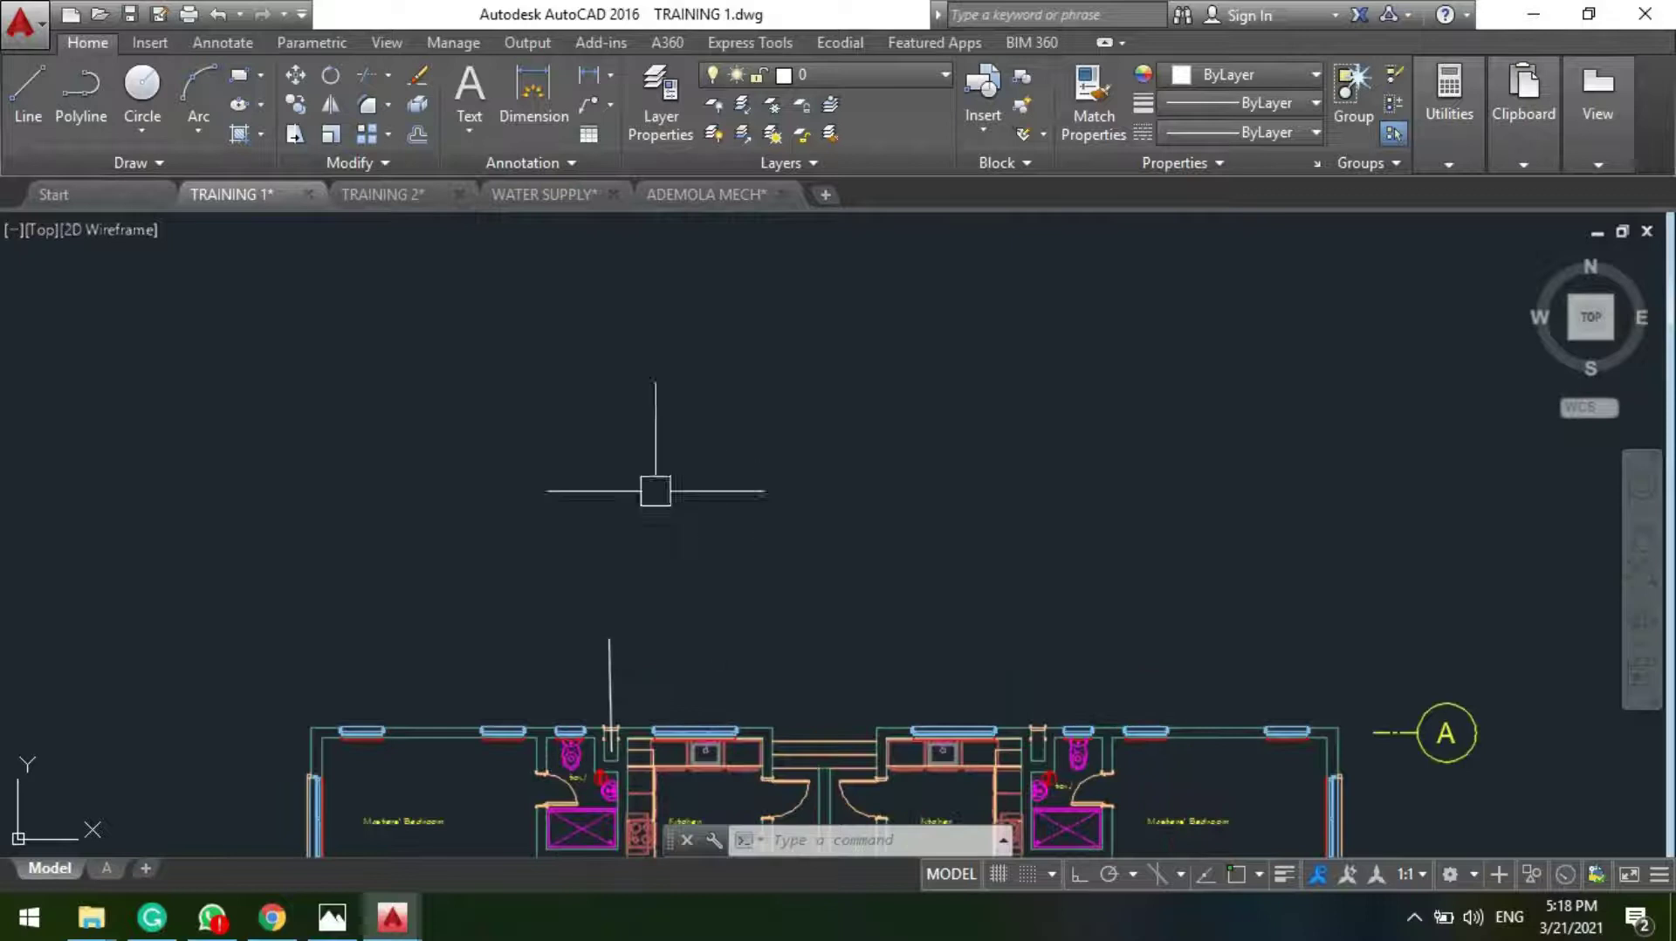
{"action": "scroll", "coordinate": [647, 423], "scroll_direction": "down", "scroll_amount": 3}
{"action": "scroll", "coordinate": [599, 482], "scroll_direction": "up", "scroll_amount": 2}
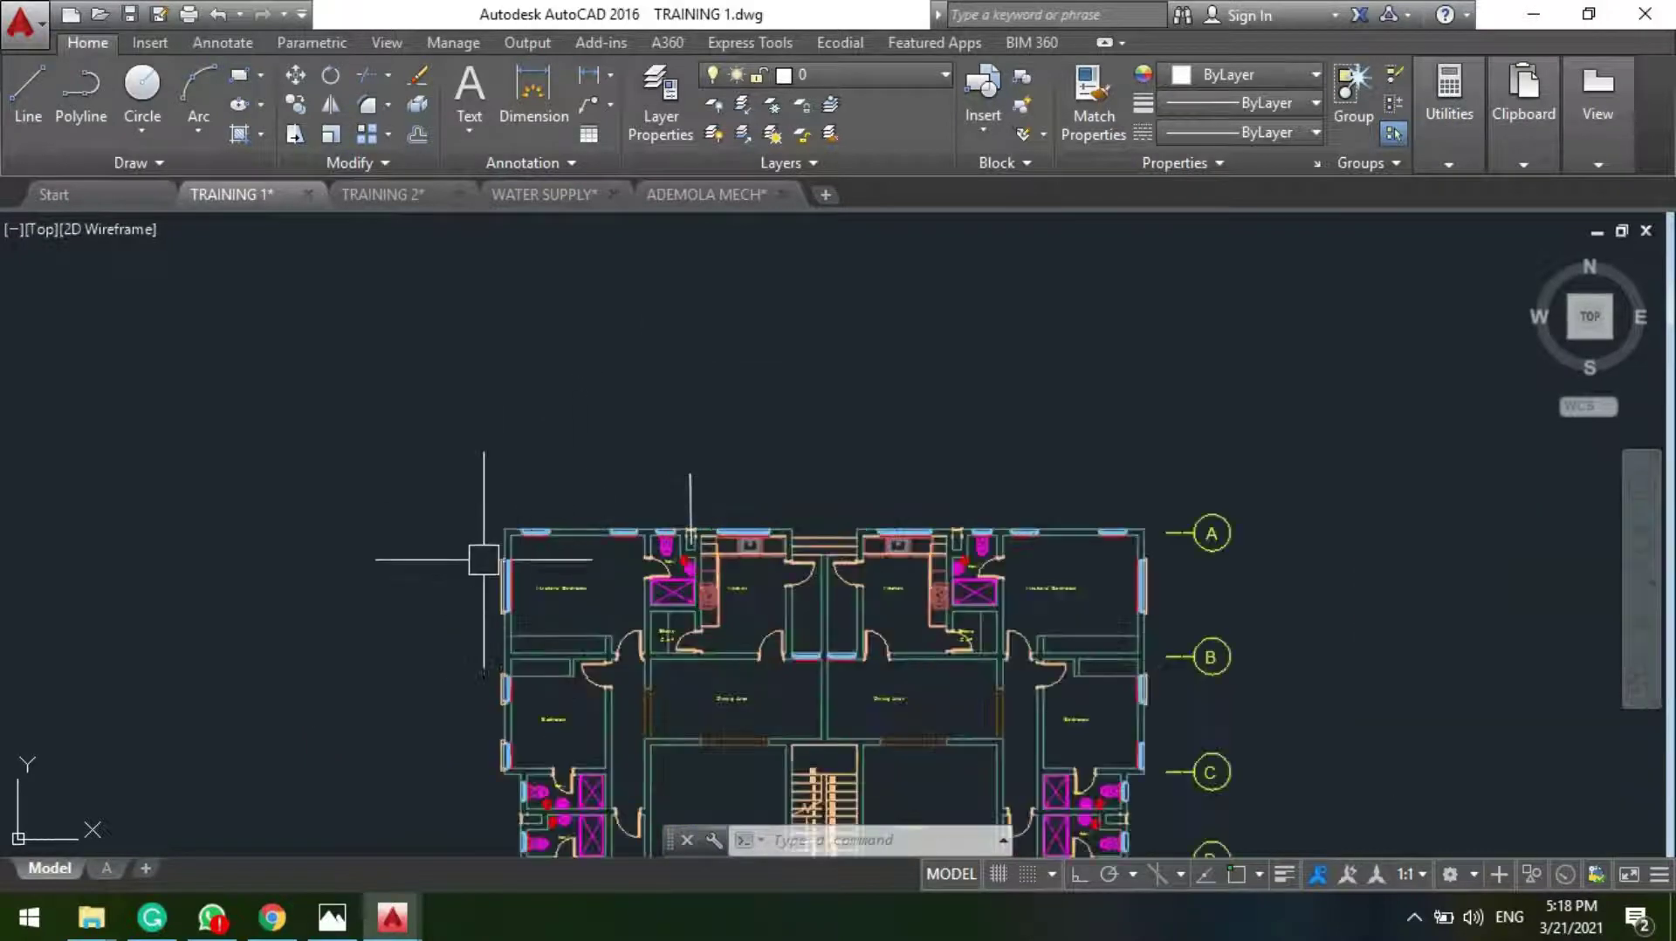
{"action": "scroll", "coordinate": [484, 558], "scroll_direction": "up", "scroll_amount": 2}
{"action": "scroll", "coordinate": [833, 471], "scroll_direction": "up", "scroll_amount": 1}
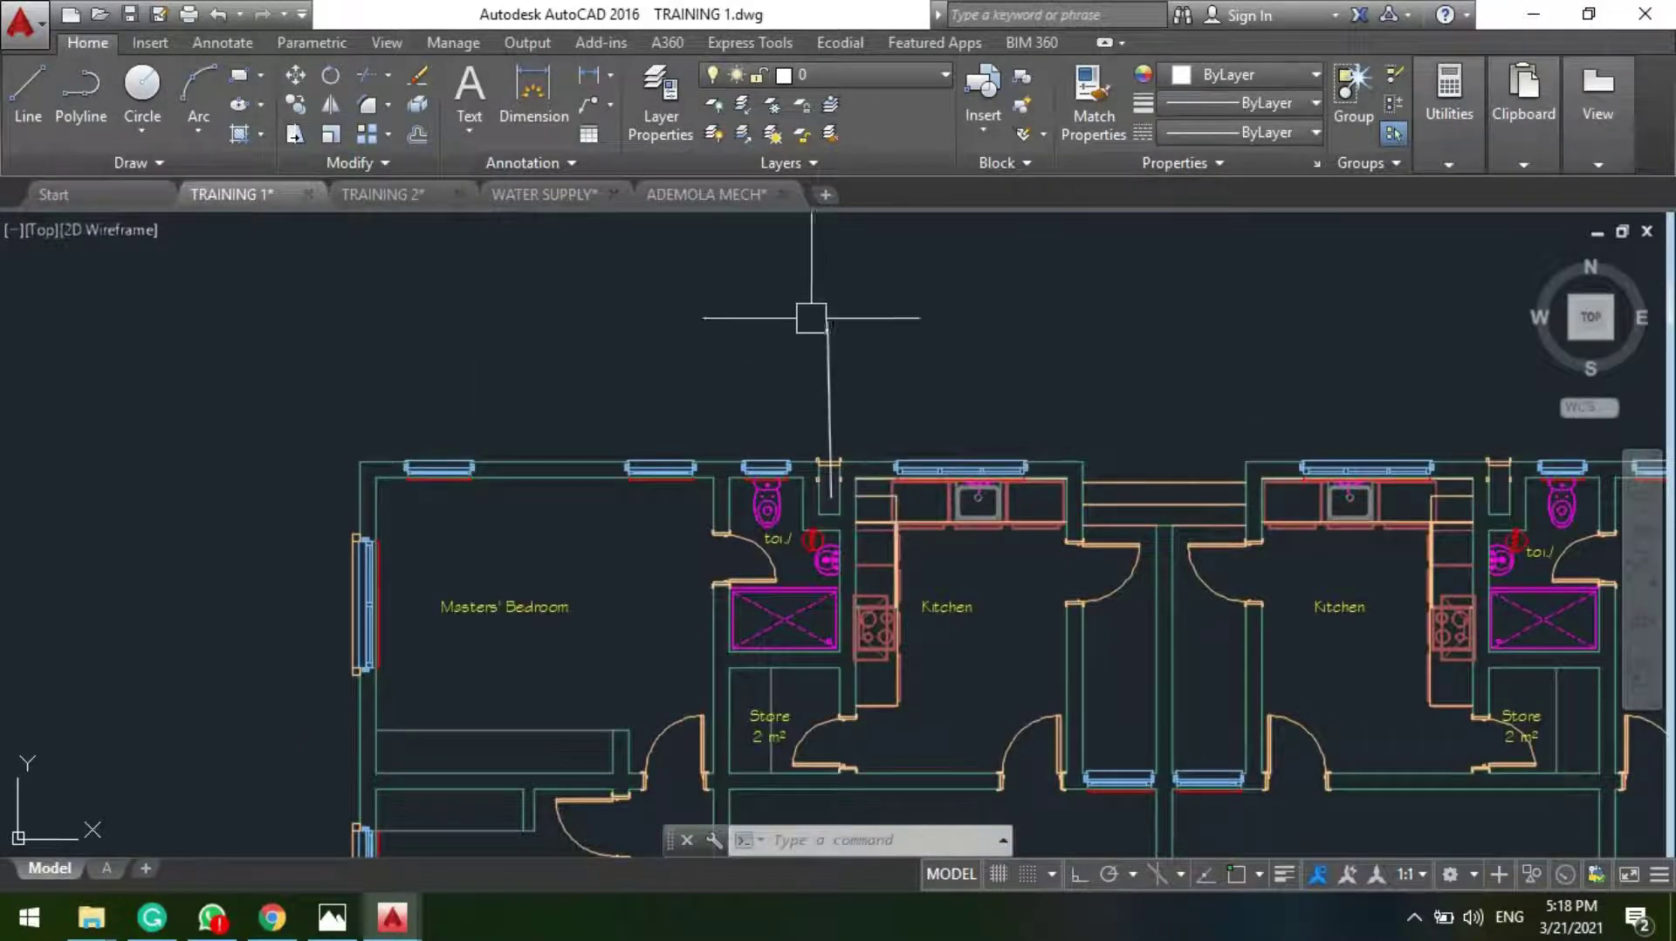
{"action": "scroll", "coordinate": [816, 355], "scroll_direction": "down", "scroll_amount": 4}
{"action": "scroll", "coordinate": [790, 334], "scroll_direction": "down", "scroll_amount": 5}
{"action": "scroll", "coordinate": [662, 468], "scroll_direction": "up", "scroll_amount": 5}
{"action": "scroll", "coordinate": [611, 523], "scroll_direction": "down", "scroll_amount": 3}
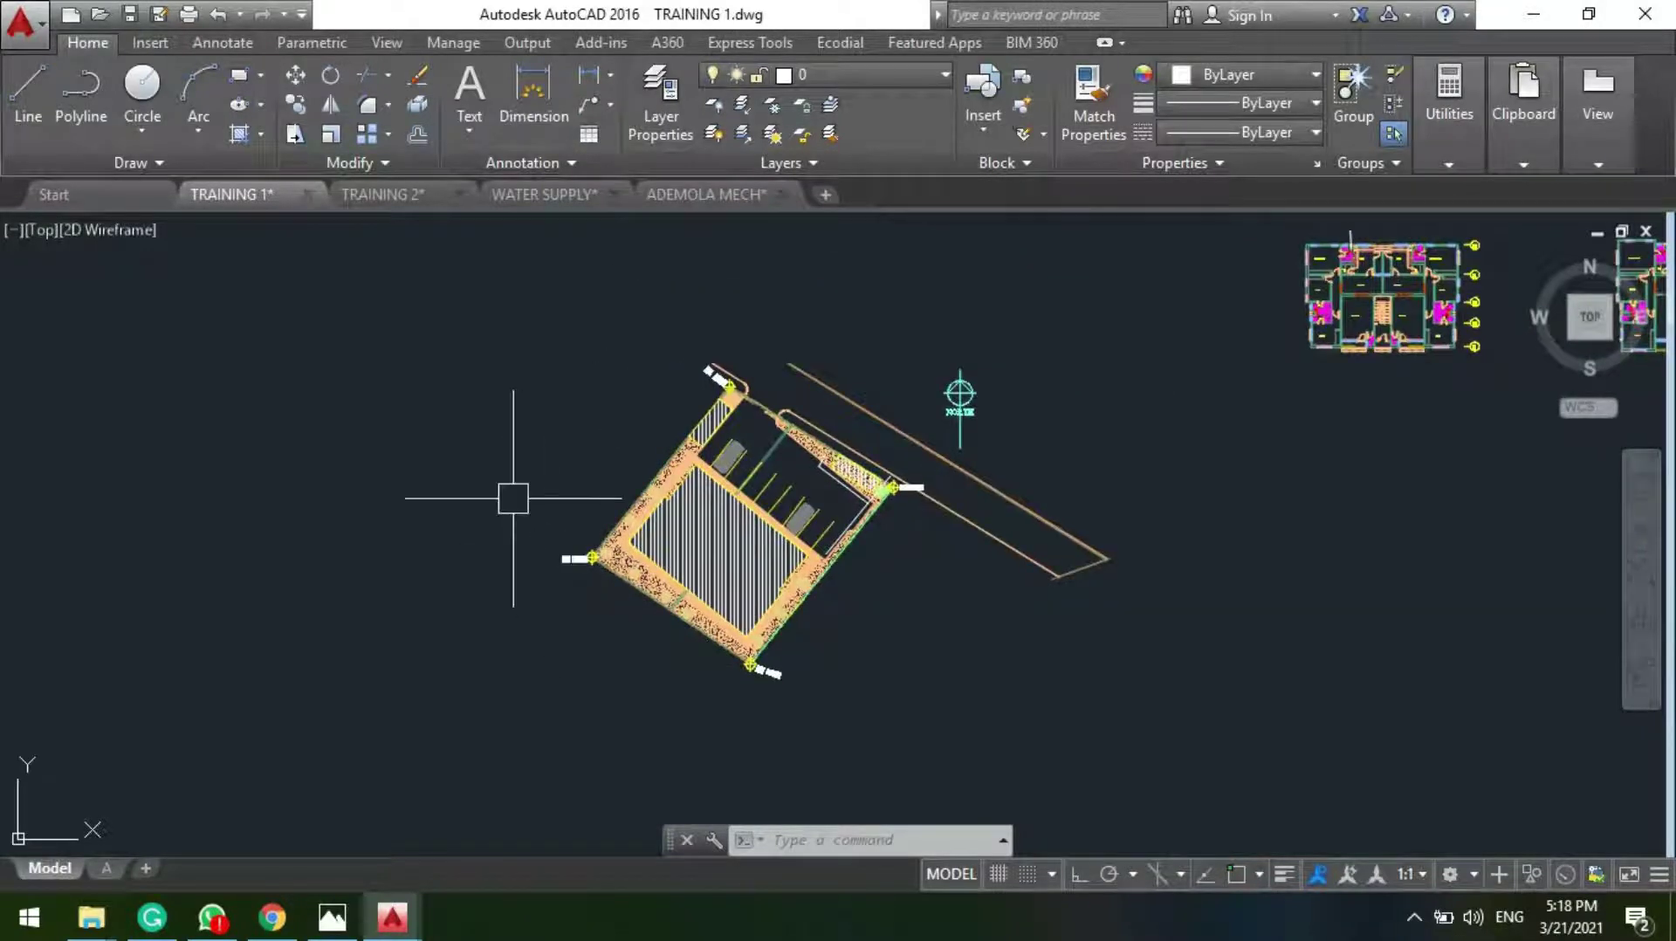
Step: Window-select the whole site plan and copy it straight left with CP and Ortho on
{"action": "left_click", "coordinate": [370, 317]}
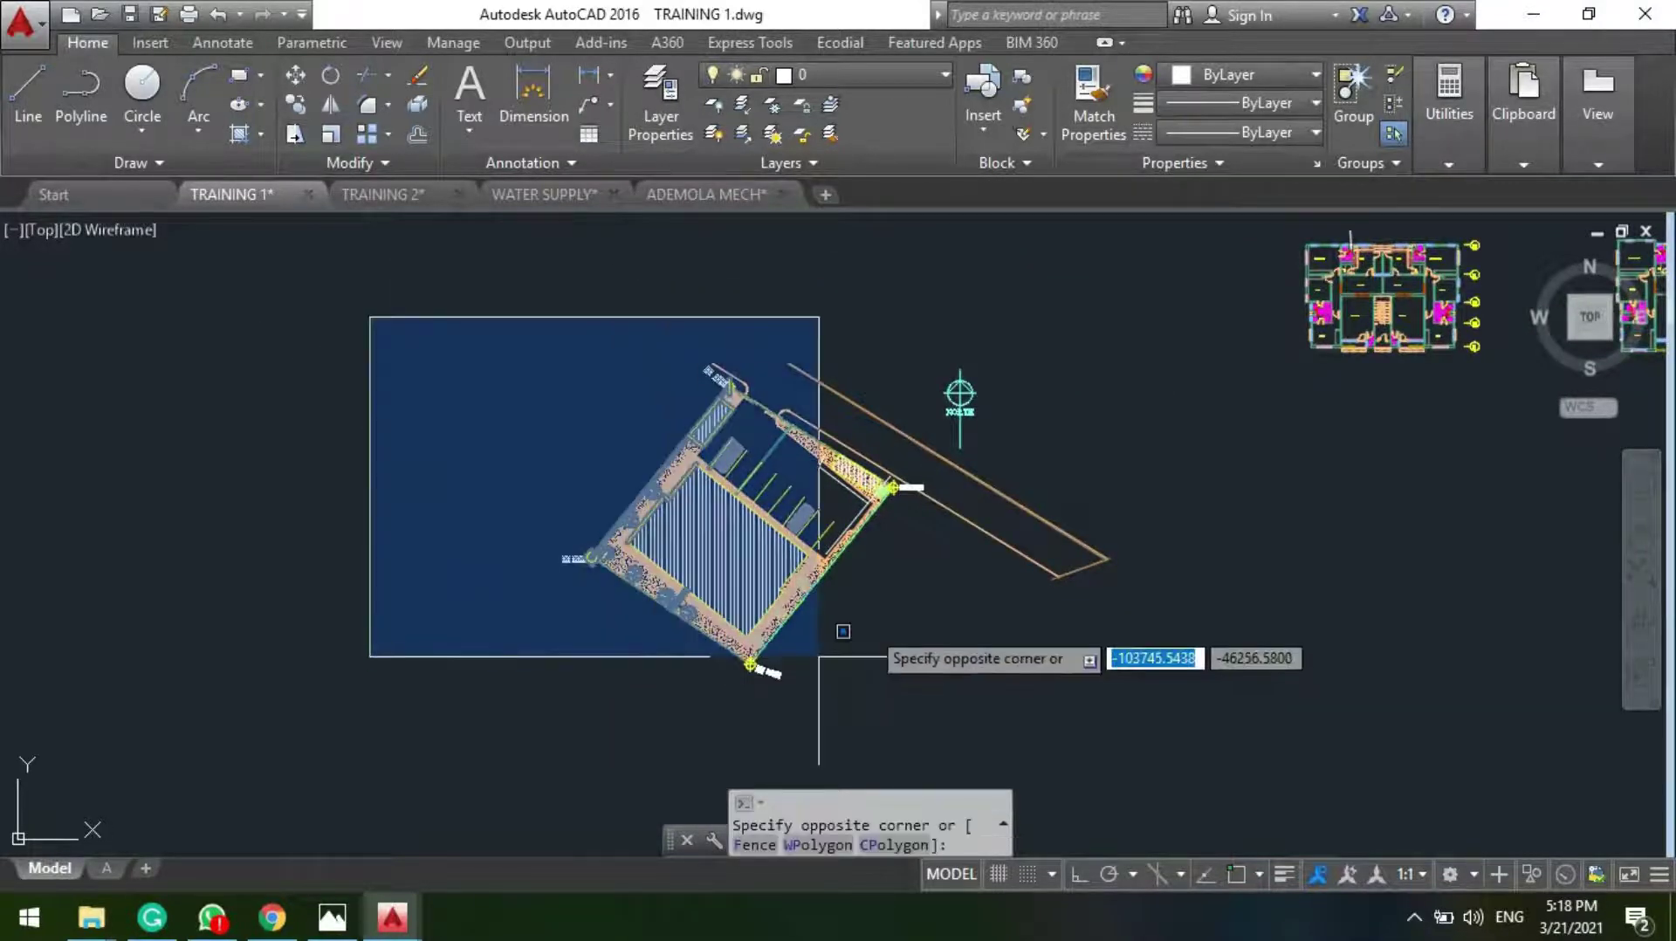
{"action": "left_click", "coordinate": [1129, 705]}
{"action": "type", "text": "cp"}
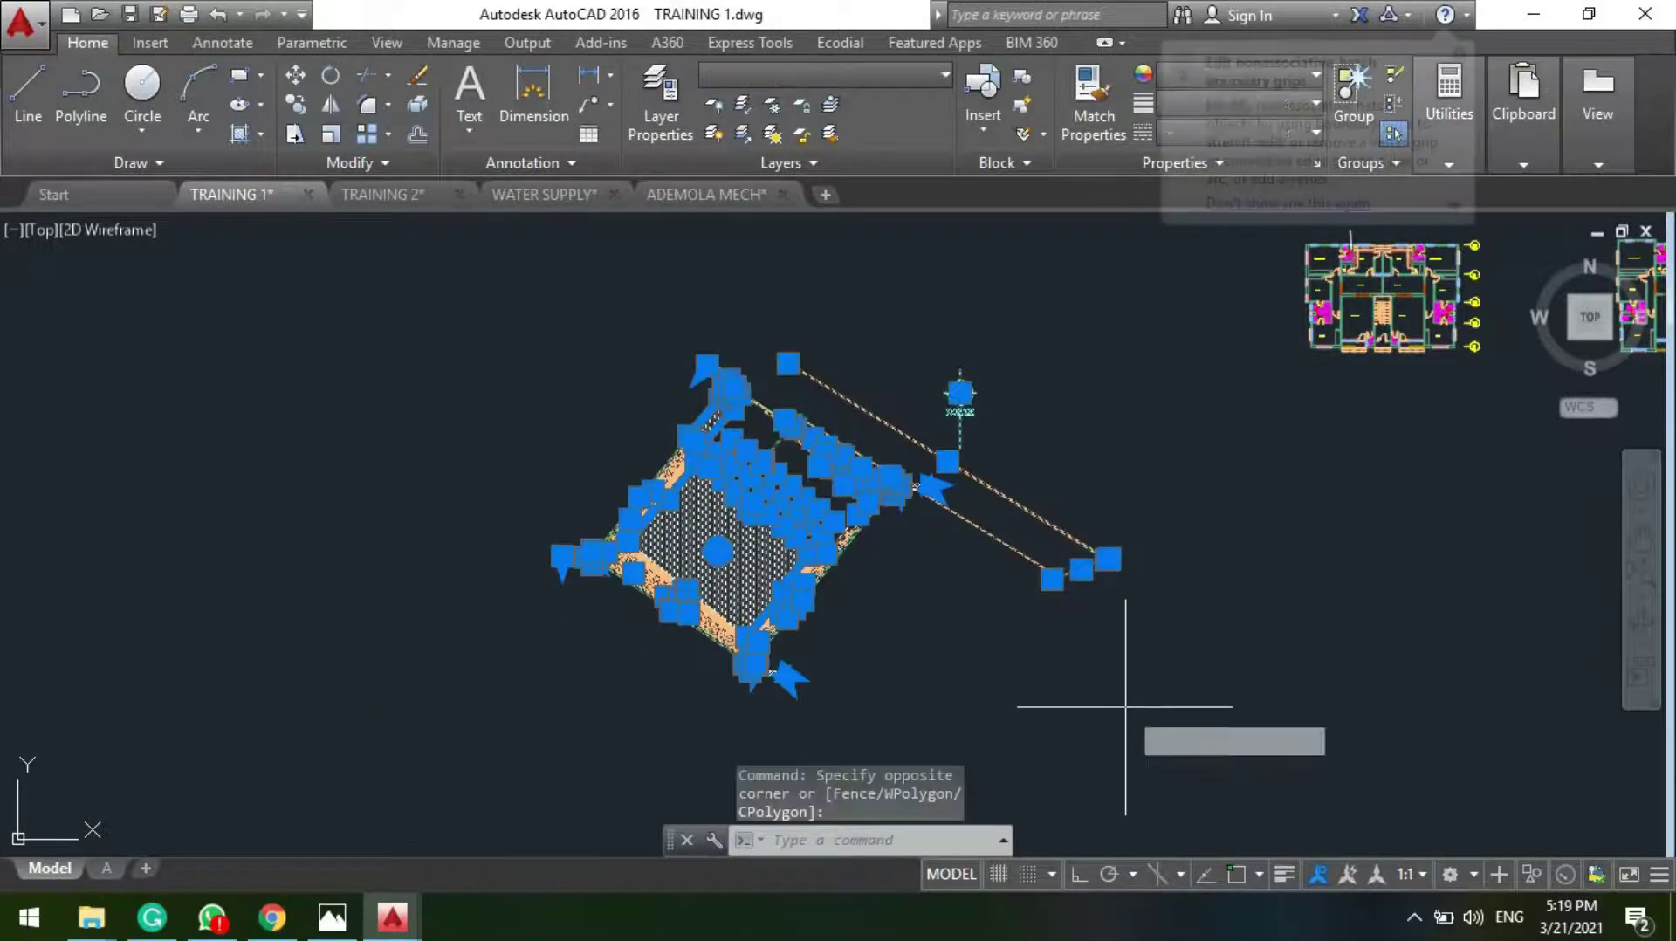
{"action": "key", "text": "Return"}
{"action": "scroll", "coordinate": [969, 523], "scroll_direction": "up", "scroll_amount": 2}
{"action": "left_click", "coordinate": [577, 471]}
{"action": "scroll", "coordinate": [939, 523], "scroll_direction": "down", "scroll_amount": 4}
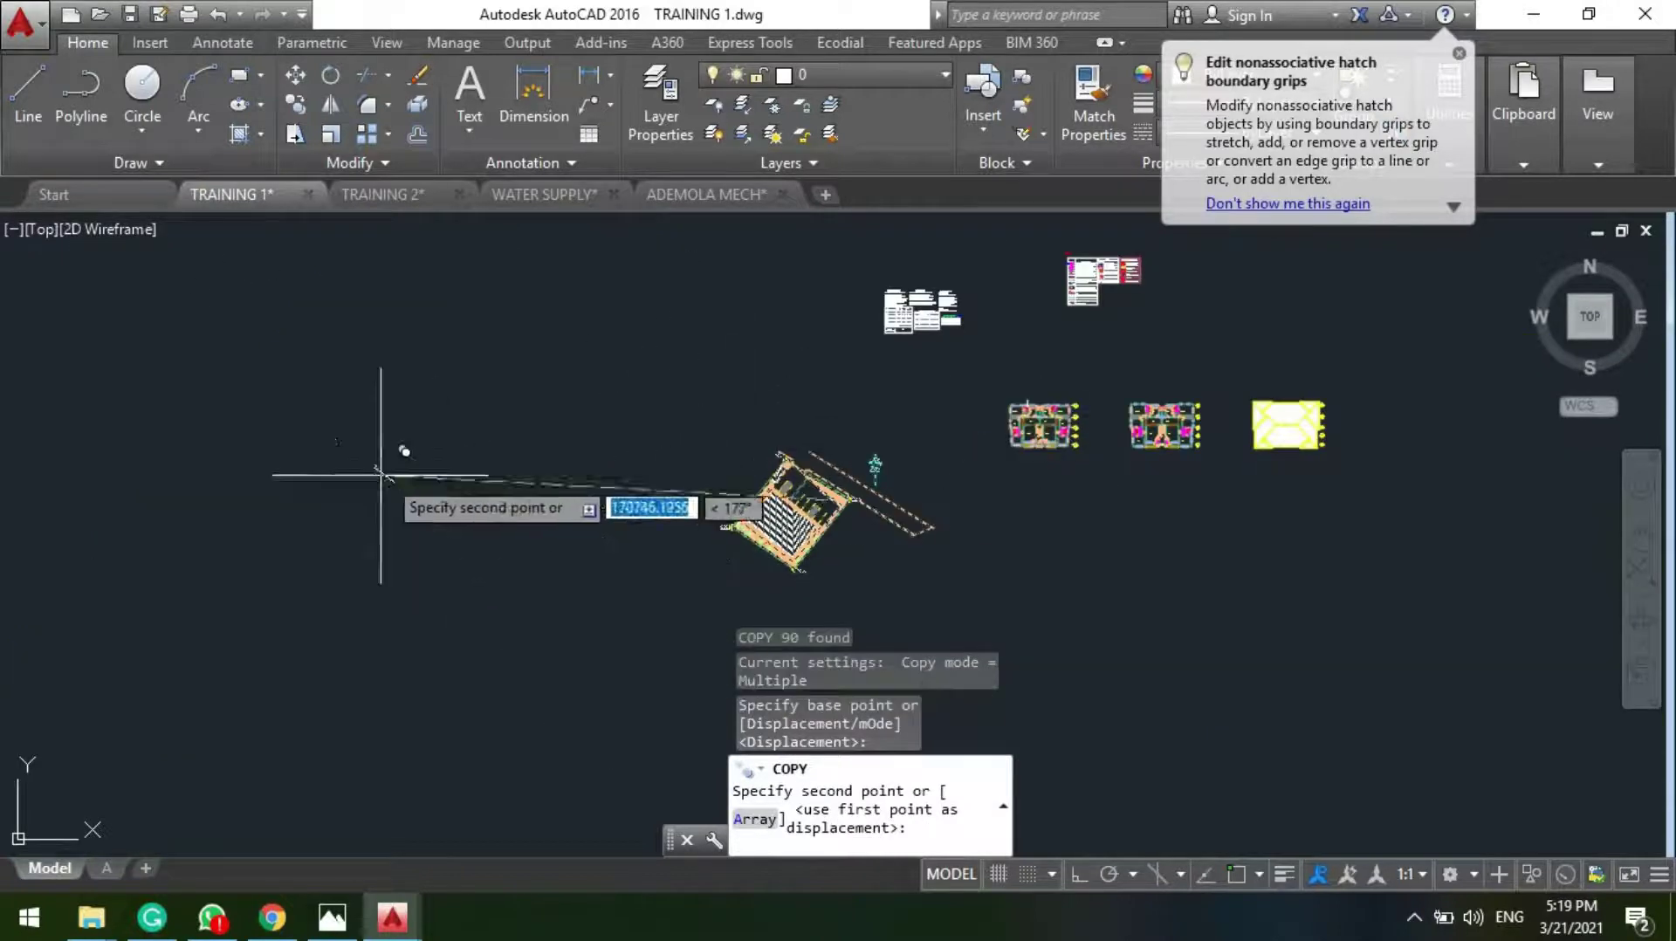
{"action": "key", "text": "F8"}
{"action": "left_click", "coordinate": [405, 536]}
{"action": "key", "text": "Escape"}
{"action": "scroll", "coordinate": [786, 515], "scroll_direction": "up", "scroll_amount": 6}
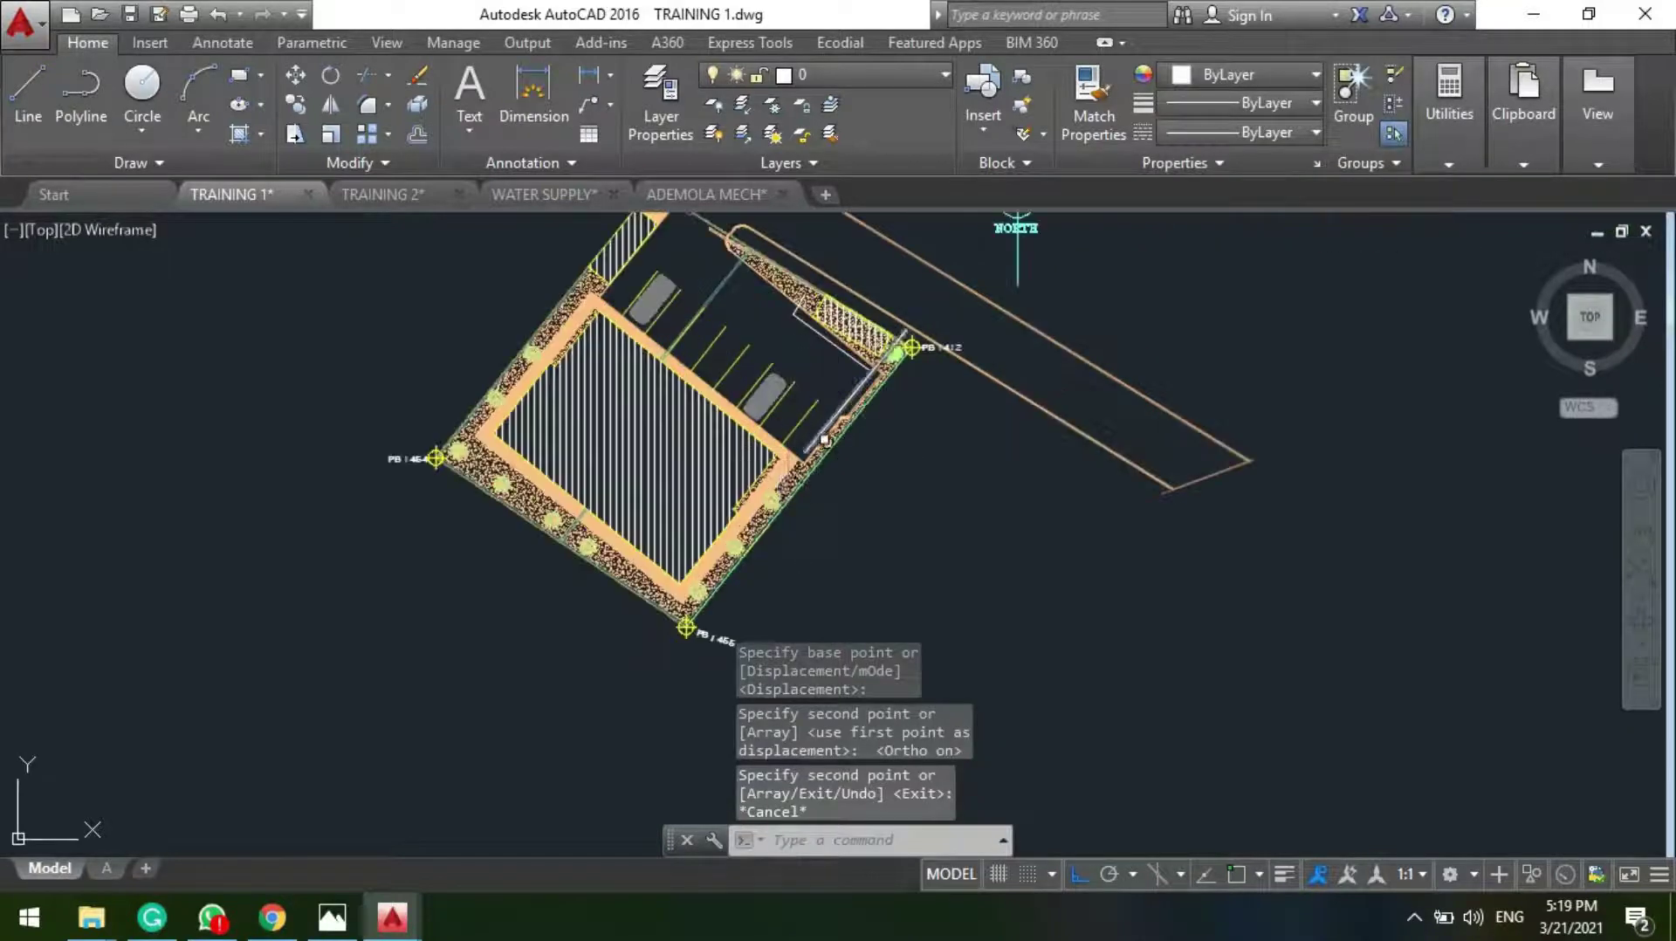
{"action": "scroll", "coordinate": [557, 485], "scroll_direction": "up", "scroll_amount": 2}
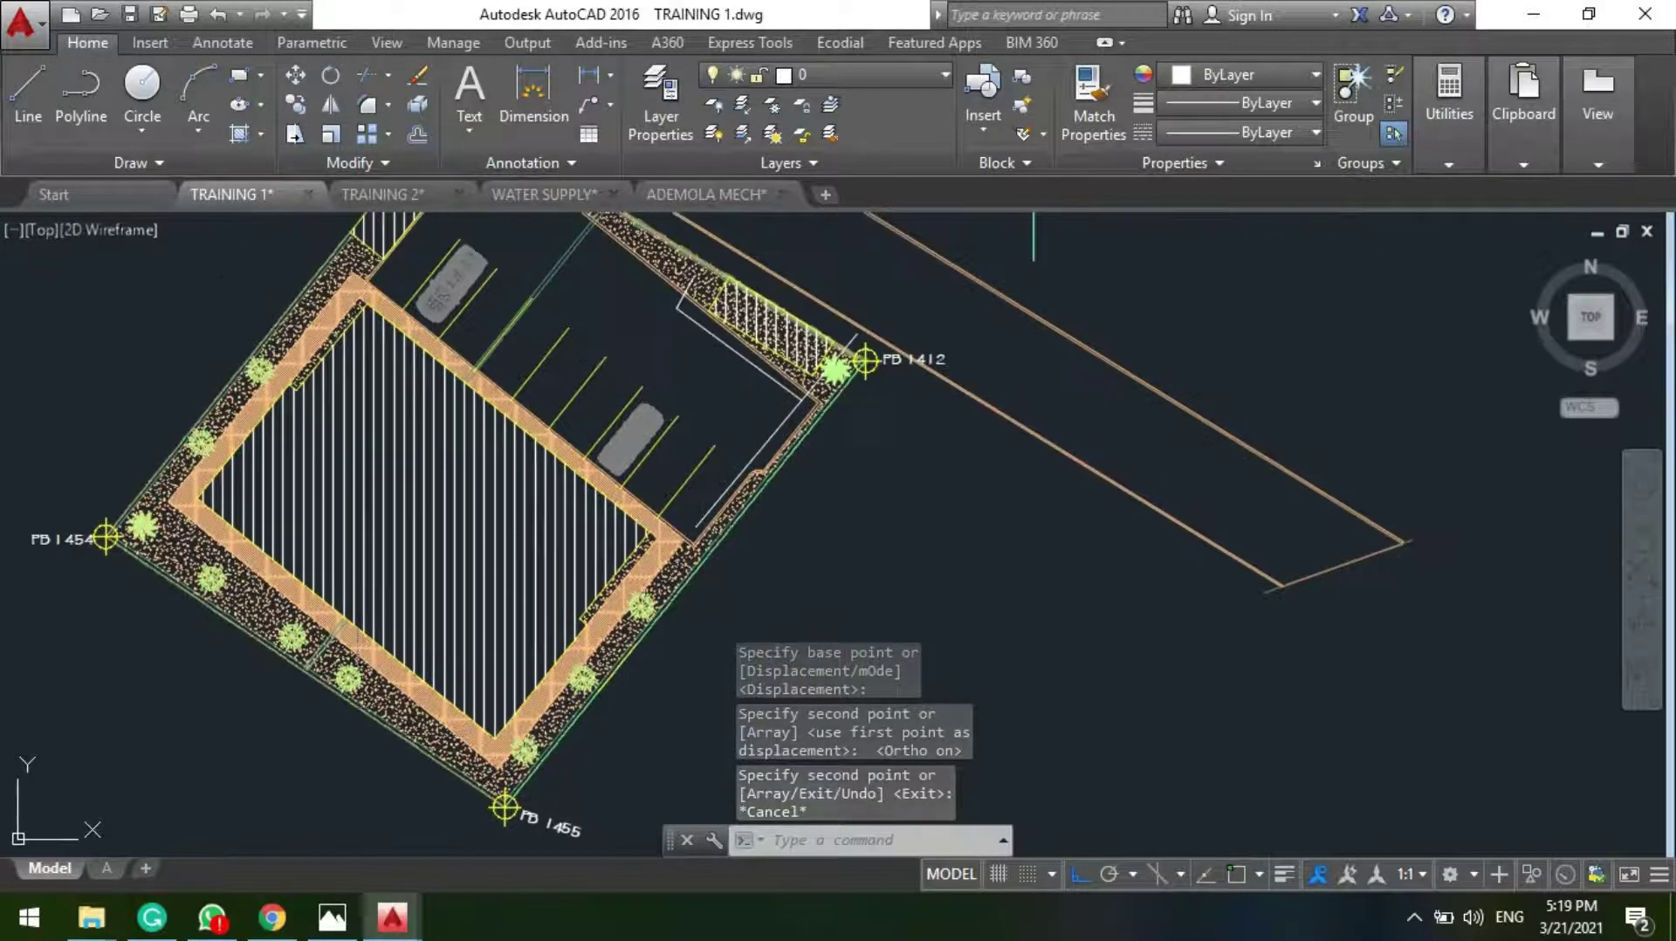
{"action": "middle_click_drag", "start_coordinate": [476, 531], "coordinate": [376, 624]}
Step: Erase the PB 1411 marker text and circle
{"action": "scroll", "coordinate": [485, 614], "scroll_direction": "up", "scroll_amount": 2}
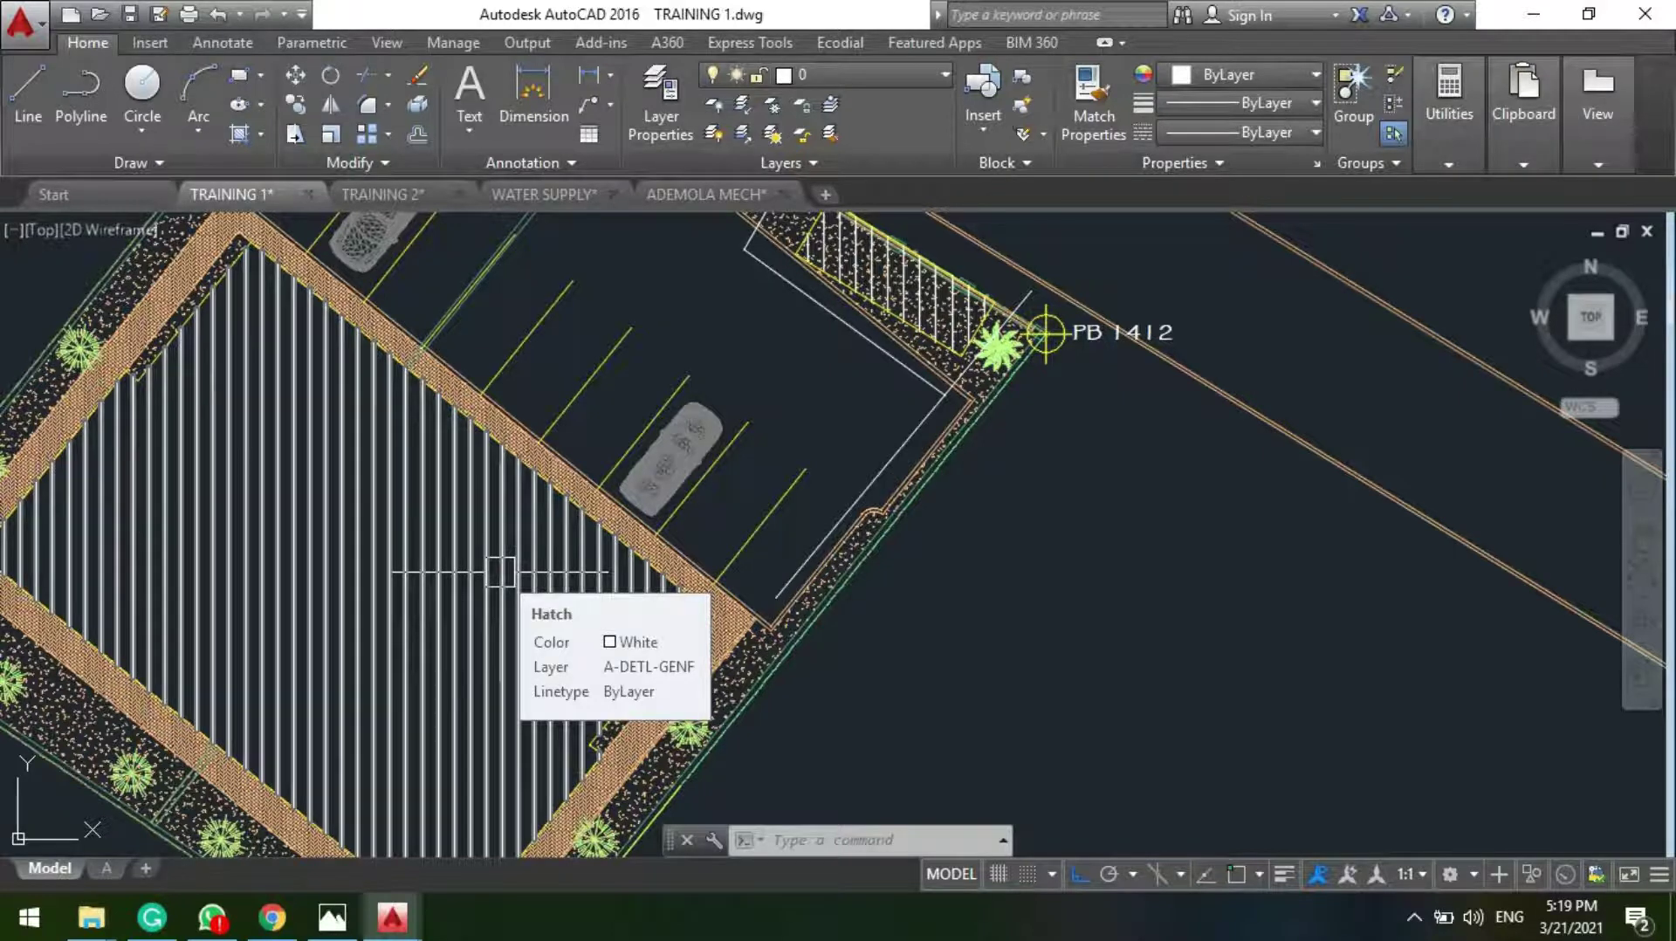
{"action": "left_click", "coordinate": [1597, 113]}
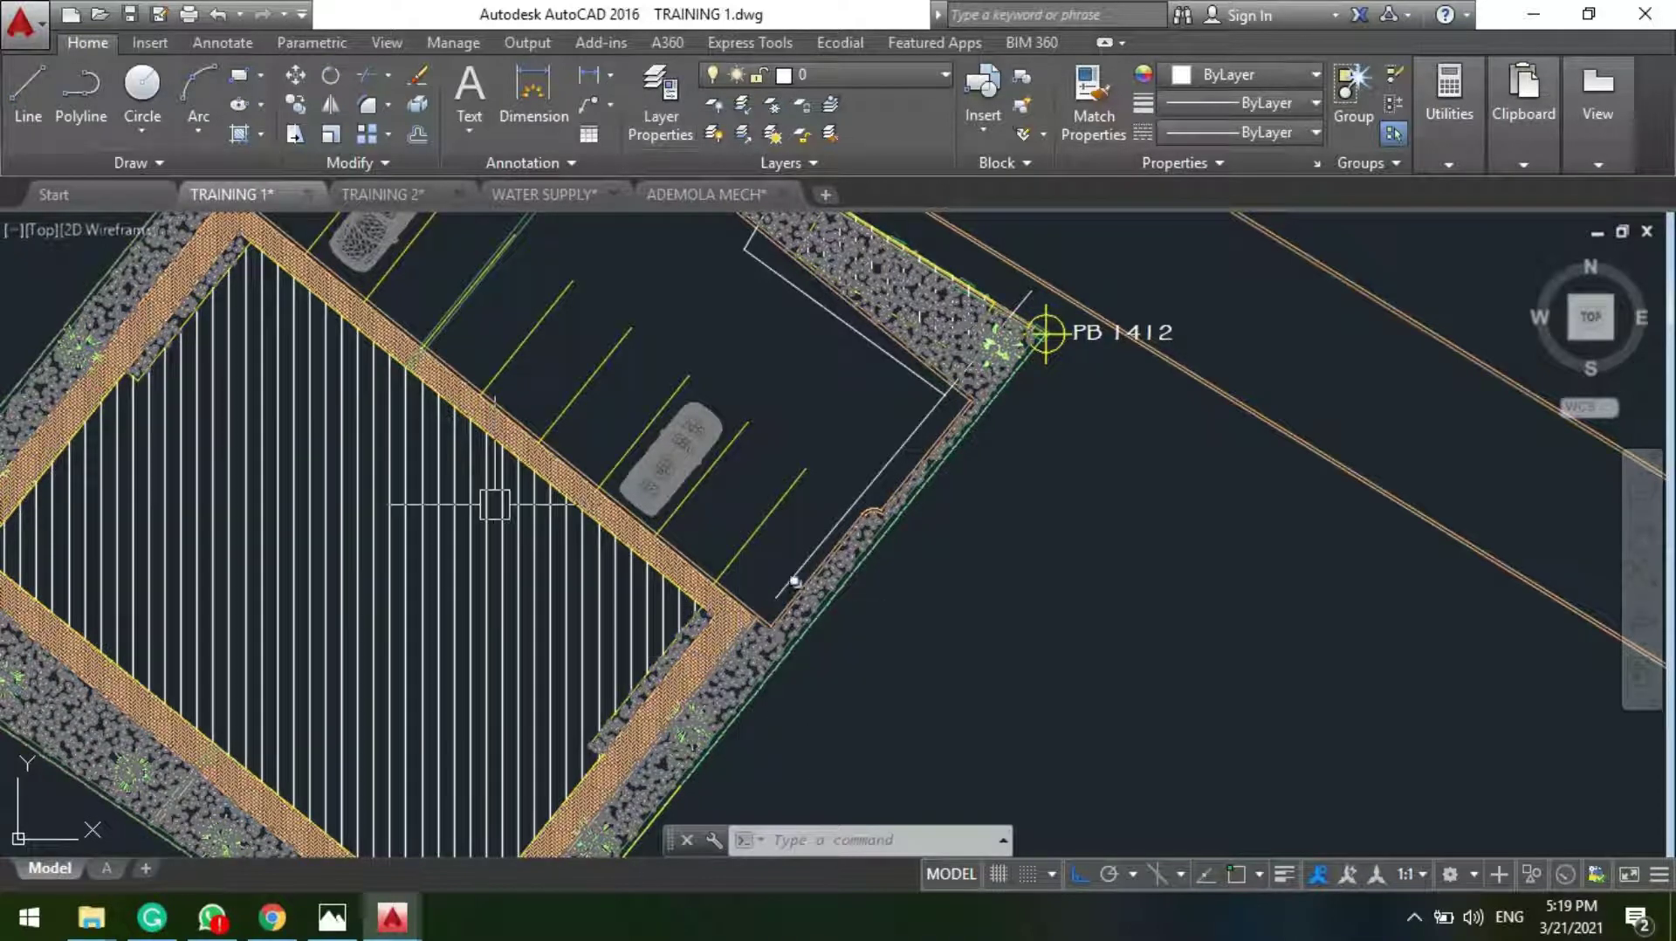
{"action": "scroll", "coordinate": [524, 401], "scroll_direction": "down", "scroll_amount": 6}
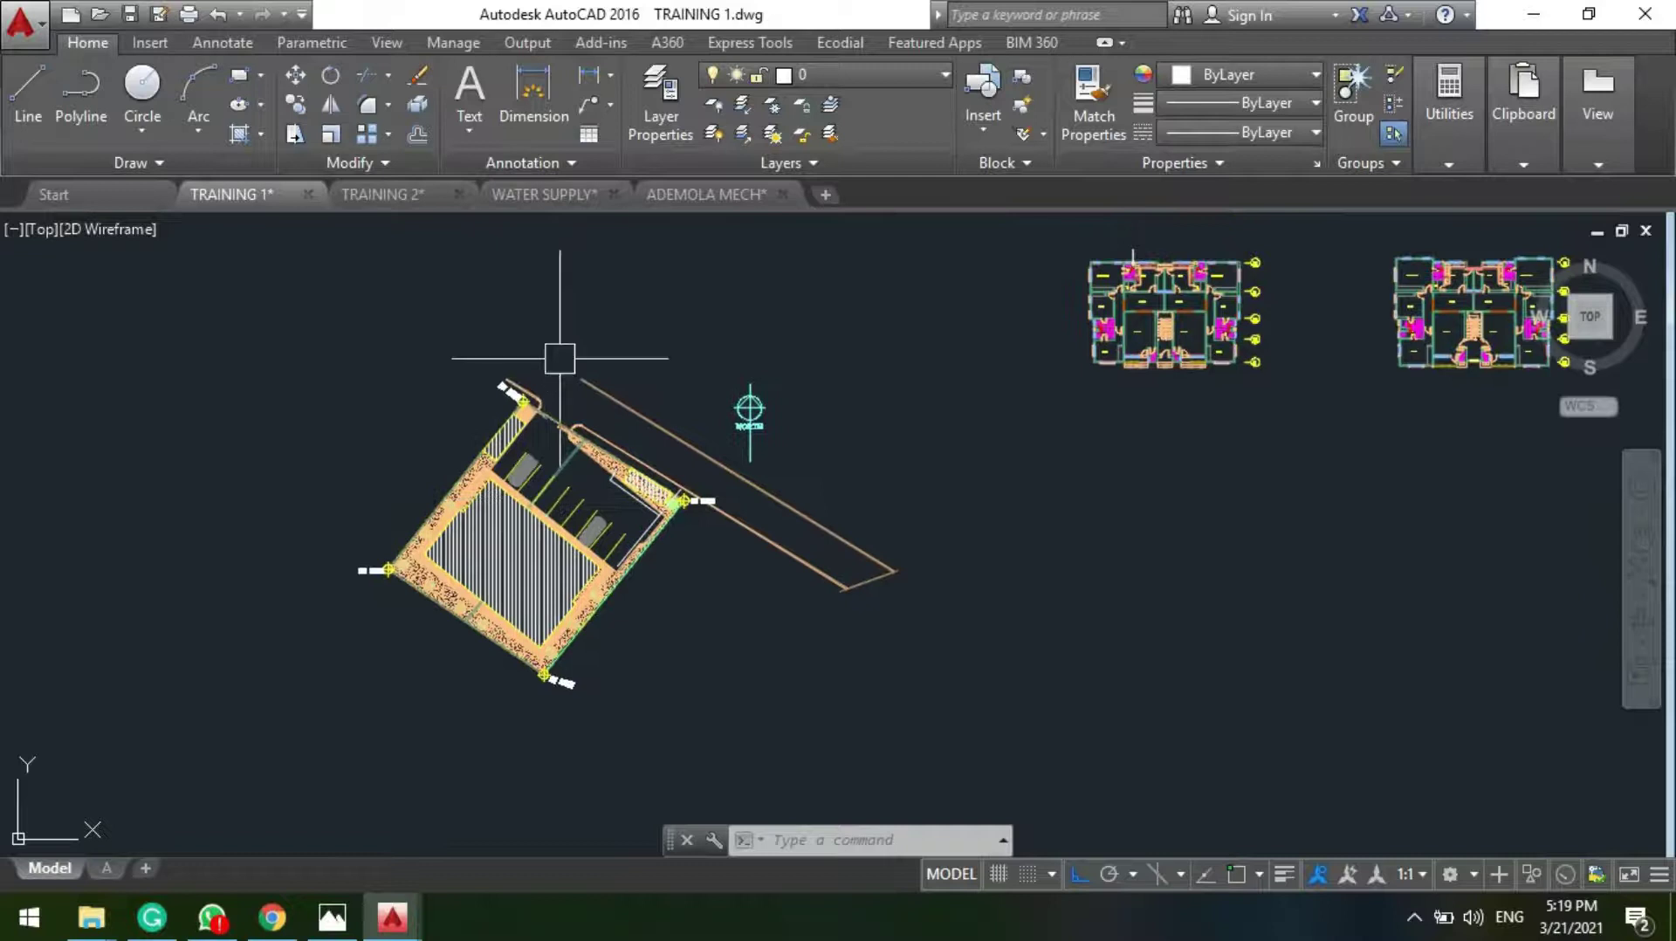
{"action": "scroll", "coordinate": [553, 356], "scroll_direction": "up", "scroll_amount": 5}
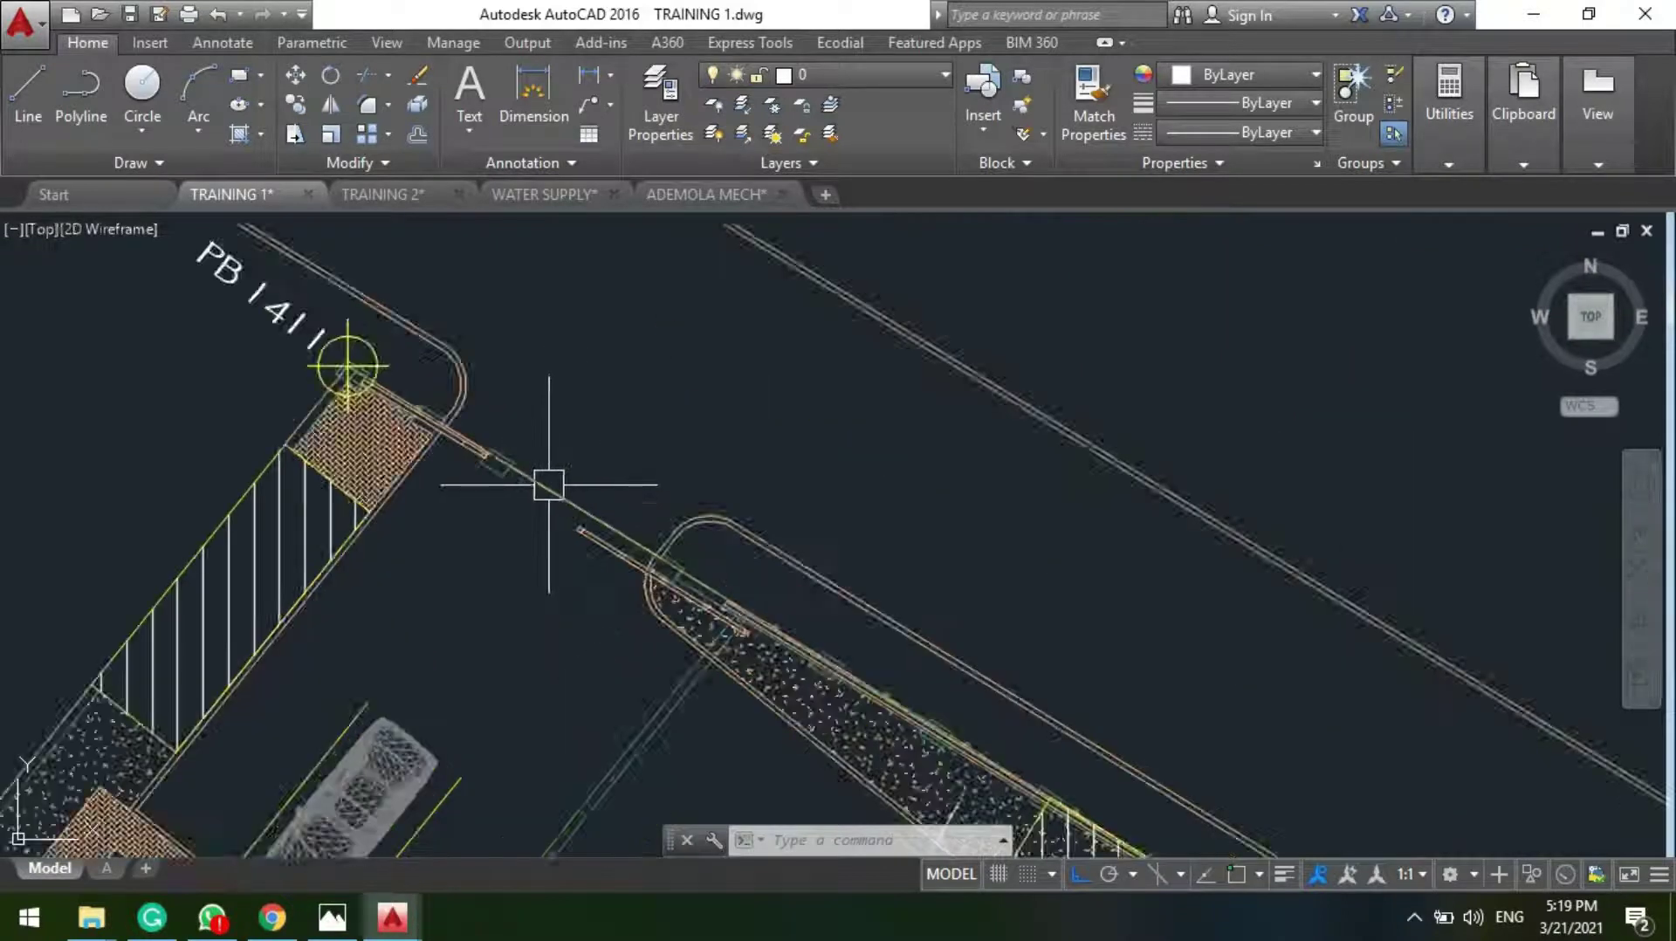
{"action": "scroll", "coordinate": [547, 475], "scroll_direction": "up", "scroll_amount": 3}
{"action": "scroll", "coordinate": [358, 339], "scroll_direction": "up", "scroll_amount": 2}
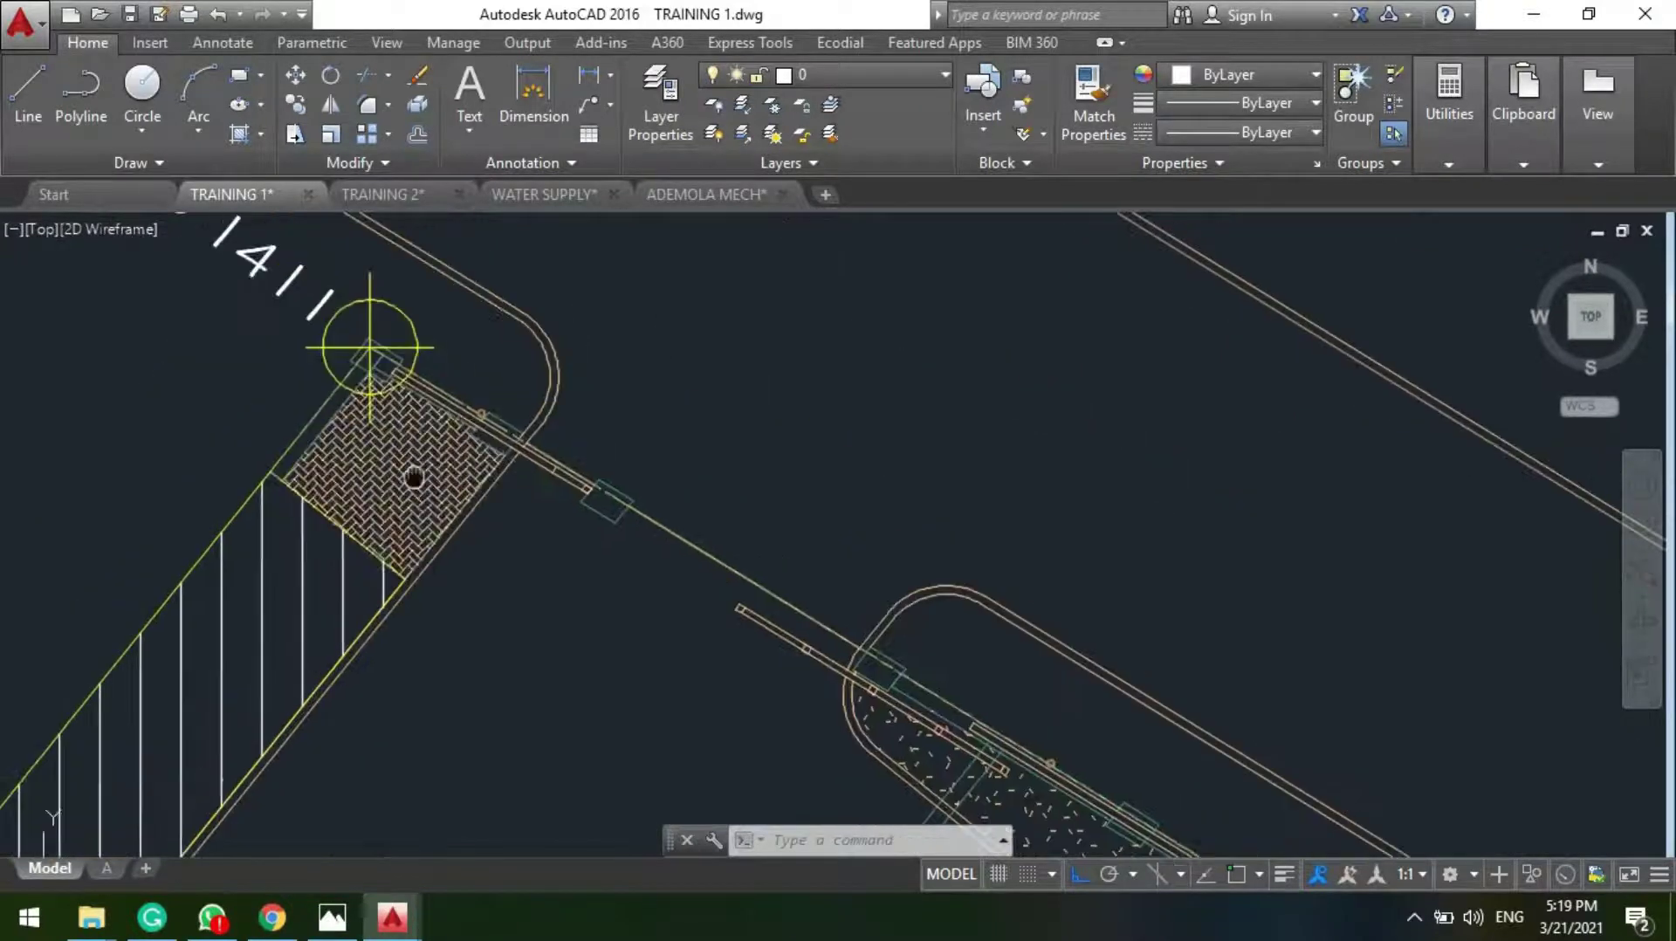
{"action": "left_click", "coordinate": [445, 487]}
{"action": "left_click", "coordinate": [446, 486]}
{"action": "key", "text": "Delete"}
Step: Erase the two yellow cross lines
{"action": "scroll", "coordinate": [347, 414], "scroll_direction": "up", "scroll_amount": 2}
{"action": "left_click", "coordinate": [348, 414]}
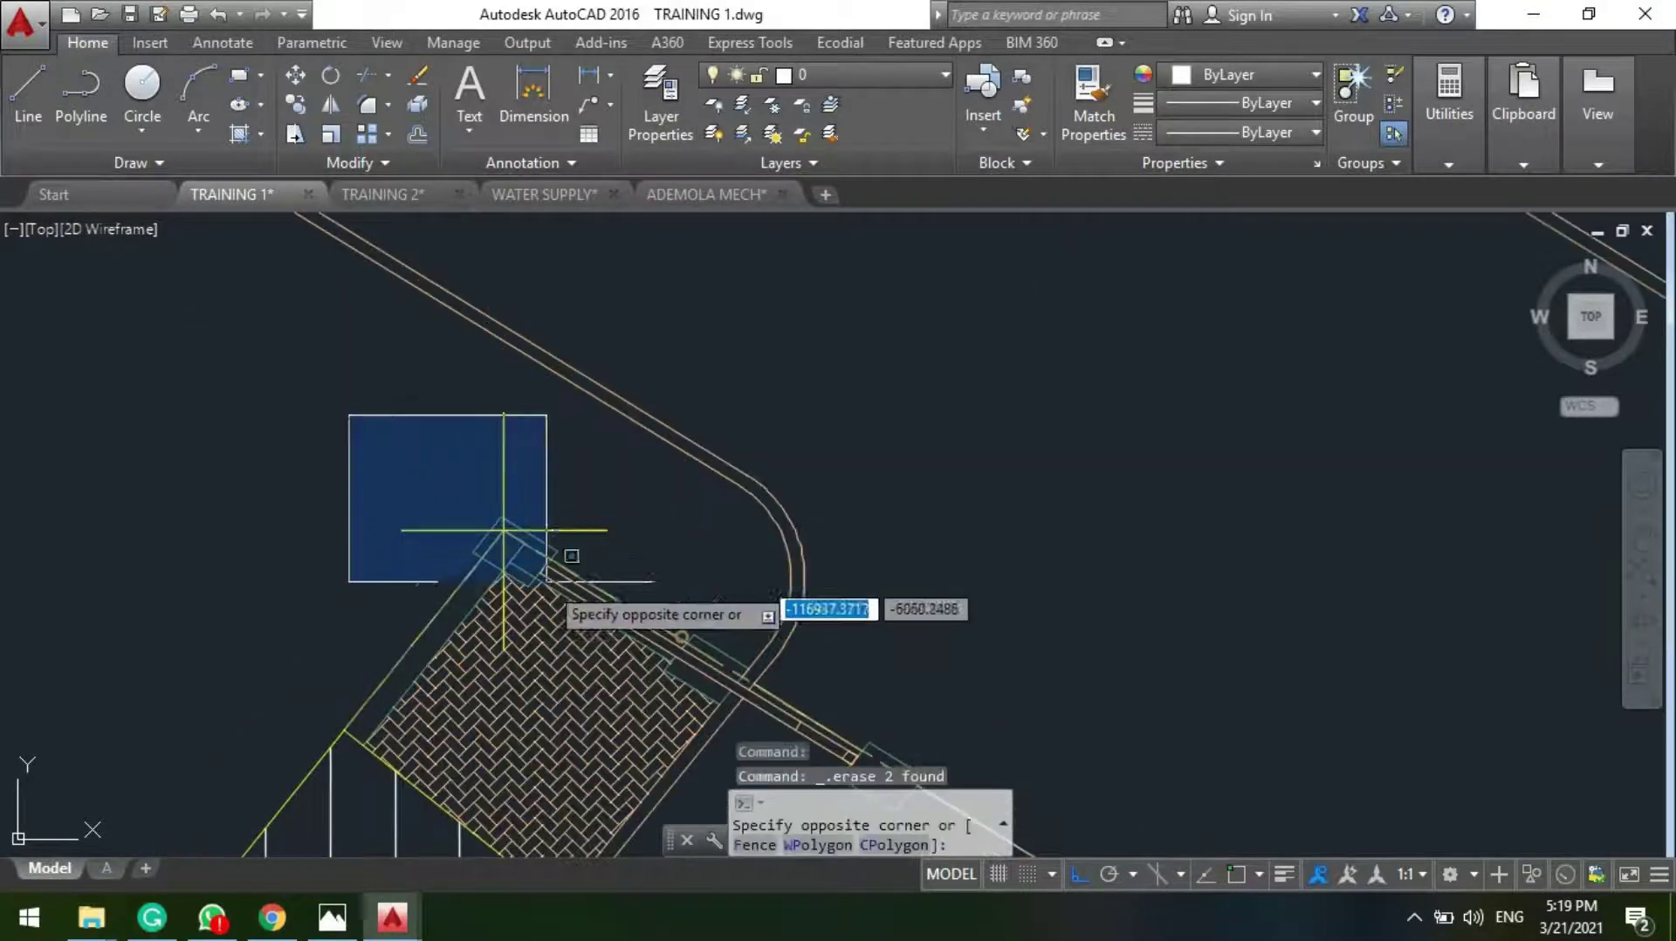
{"action": "left_click", "coordinate": [561, 598]}
{"action": "left_click", "coordinate": [561, 530]}
{"action": "left_click", "coordinate": [500, 495]}
{"action": "key", "text": "Delete"}
Step: Erase the five PB 1412 marker objects with a selection window
{"action": "scroll", "coordinate": [498, 495], "scroll_direction": "down", "scroll_amount": 5}
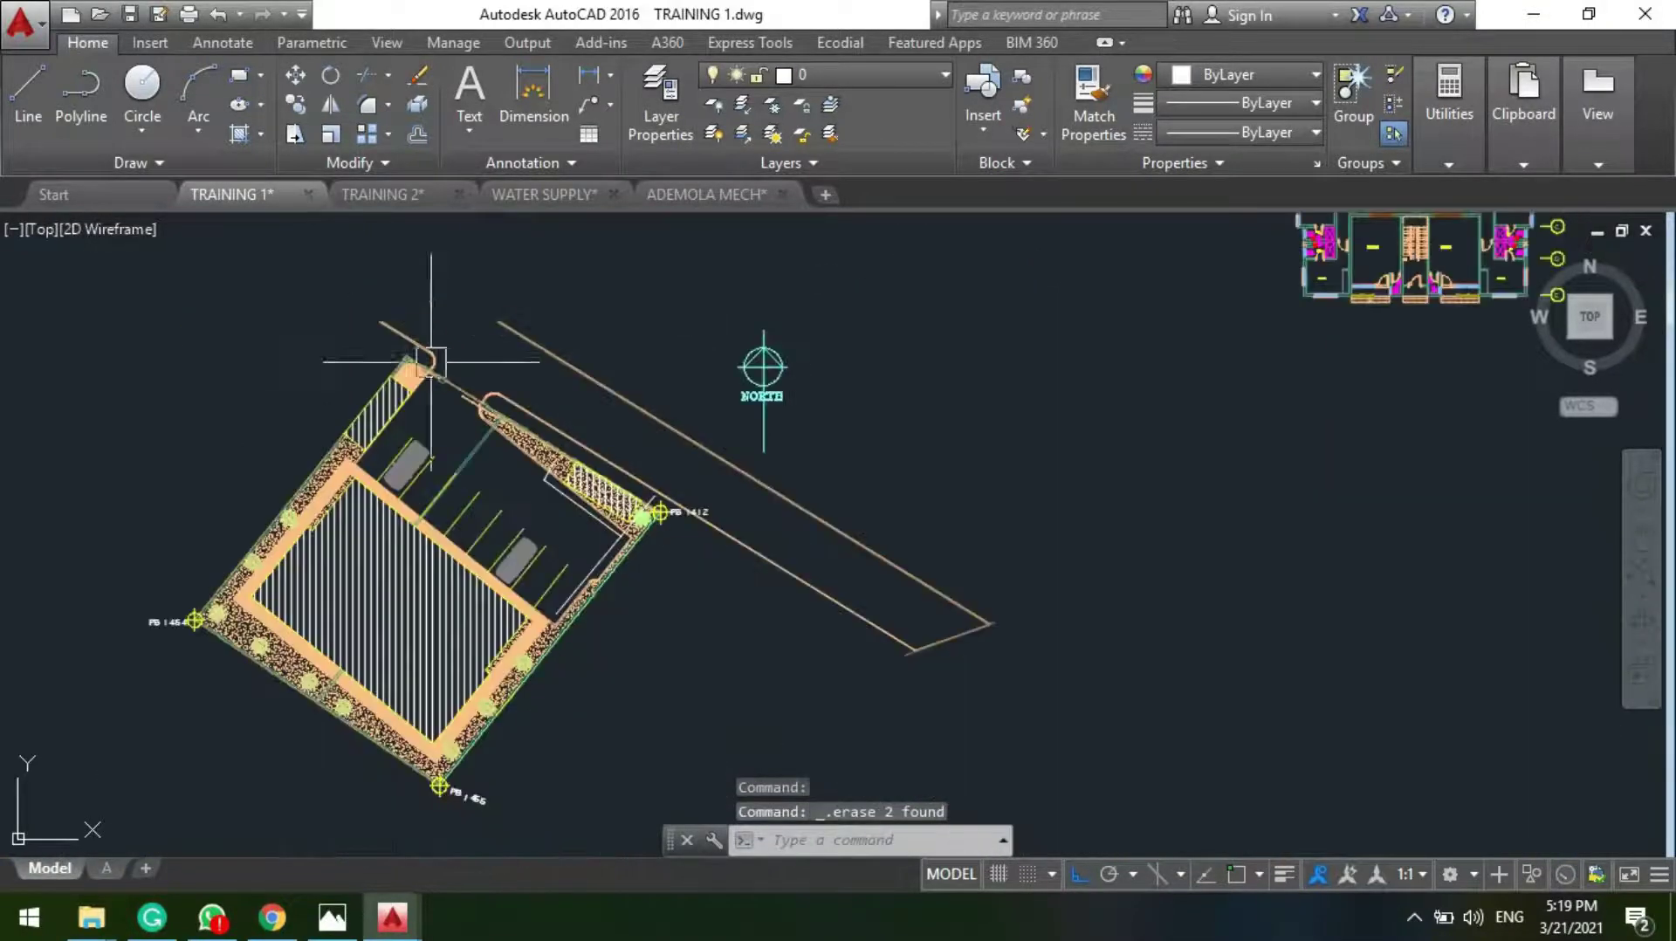
{"action": "scroll", "coordinate": [878, 692], "scroll_direction": "up", "scroll_amount": 5}
{"action": "left_click", "coordinate": [870, 526]}
{"action": "scroll", "coordinate": [922, 679], "scroll_direction": "down", "scroll_amount": 3}
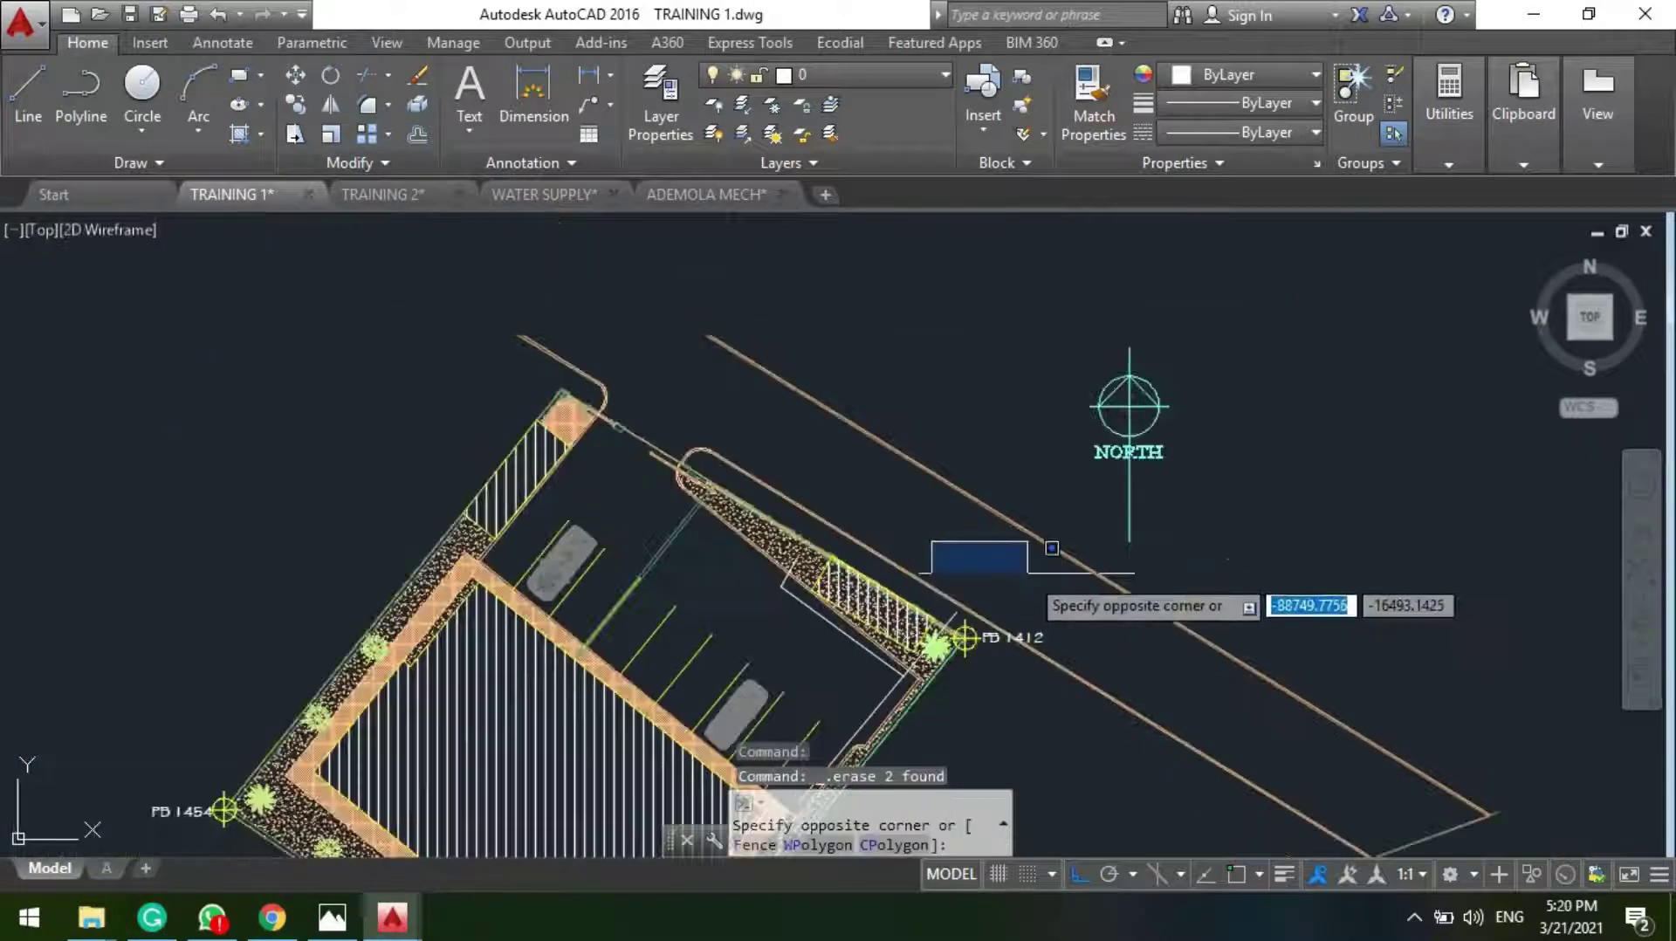
{"action": "left_click", "coordinate": [1085, 711]}
{"action": "key", "text": "Delete"}
Step: Erase the stray line beside the hatched strip
{"action": "scroll", "coordinate": [748, 479], "scroll_direction": "up", "scroll_amount": 3}
{"action": "scroll", "coordinate": [693, 417], "scroll_direction": "up", "scroll_amount": 1}
{"action": "scroll", "coordinate": [684, 385], "scroll_direction": "down", "scroll_amount": 4}
{"action": "scroll", "coordinate": [329, 627], "scroll_direction": "up", "scroll_amount": 3}
{"action": "middle_click_drag", "start_coordinate": [493, 468], "coordinate": [403, 462]}
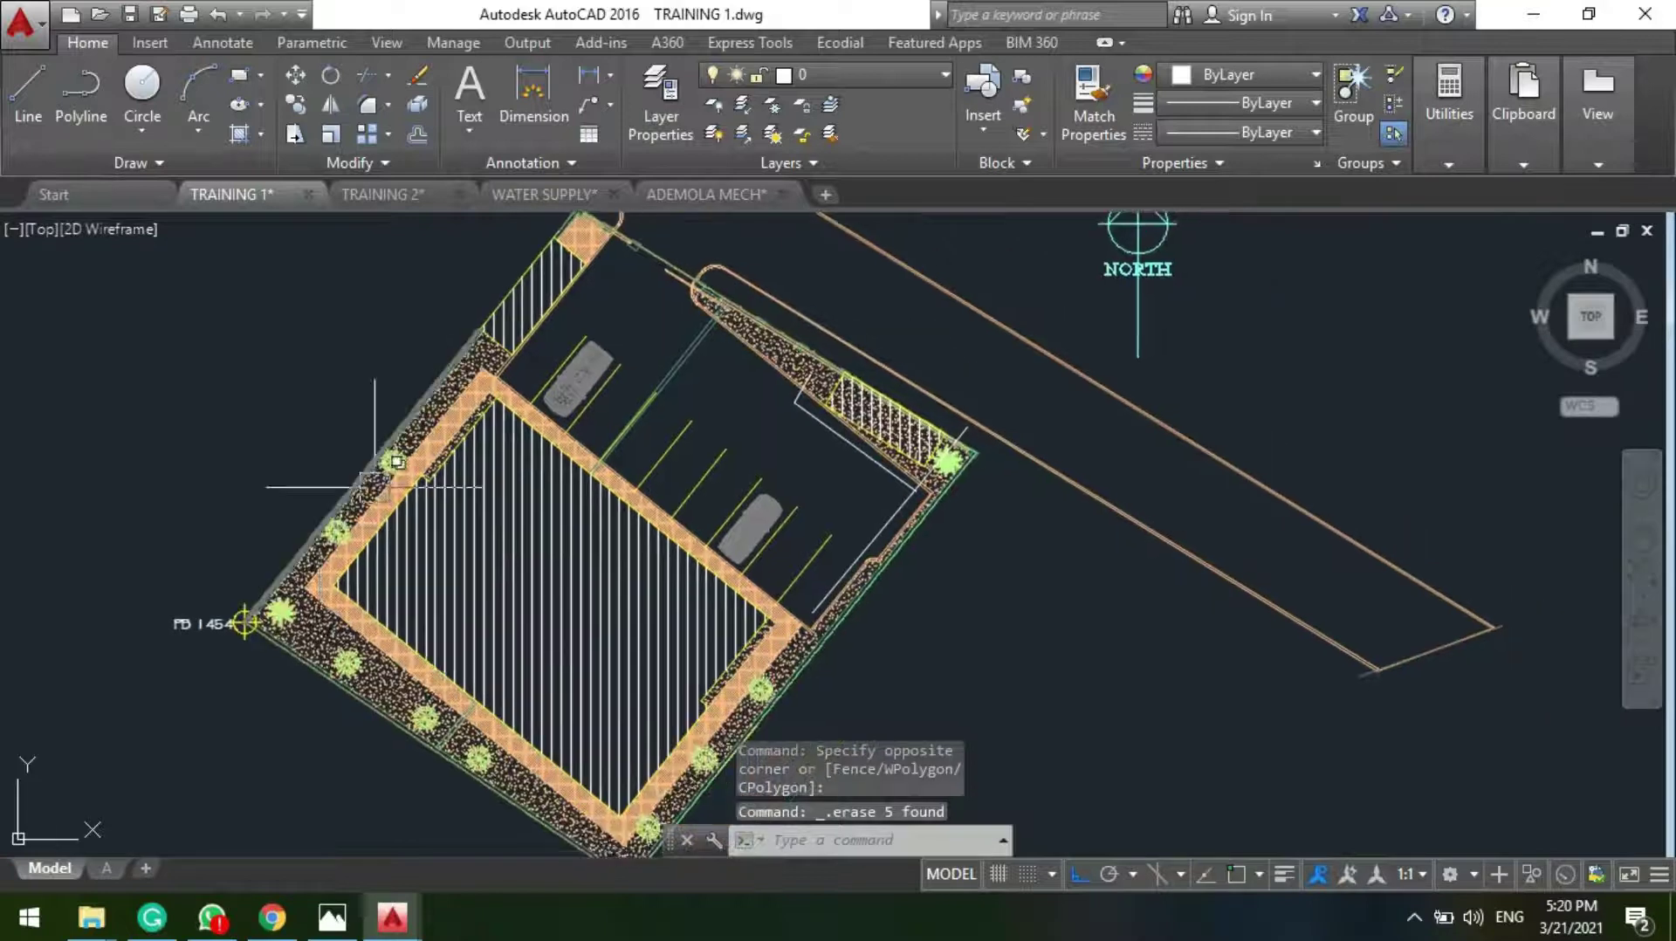
{"action": "scroll", "coordinate": [922, 366], "scroll_direction": "up", "scroll_amount": 2}
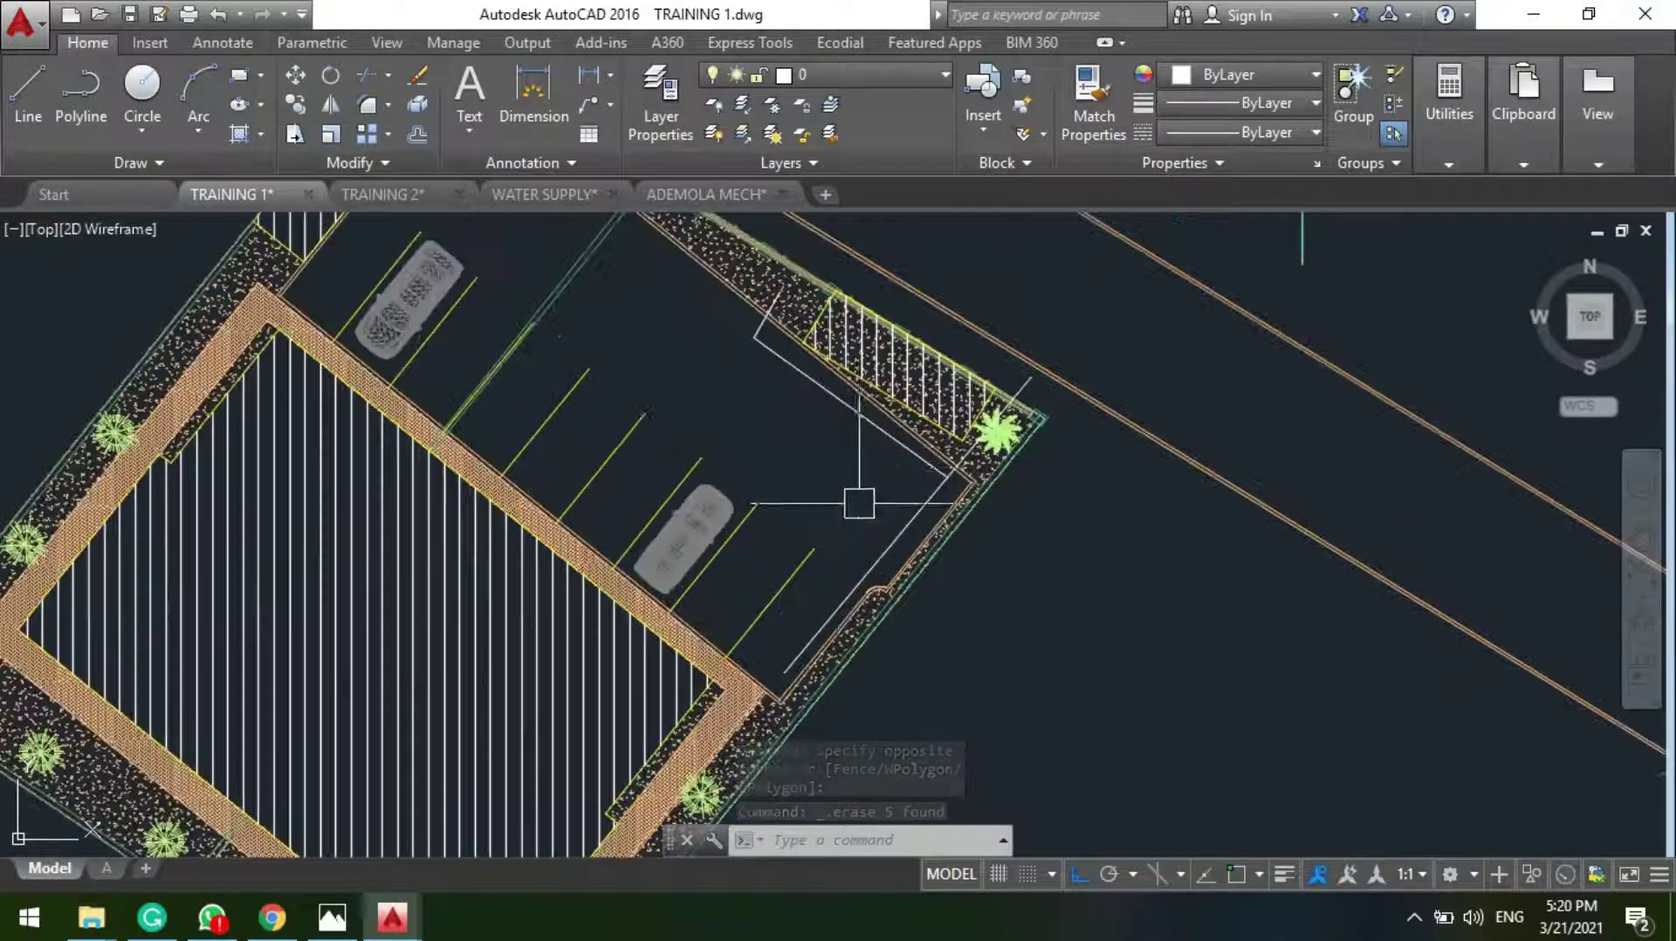
{"action": "left_click", "coordinate": [851, 408]}
{"action": "key", "text": "Delete"}
Step: Zoom and pan the view over to the PB 1454 corner
{"action": "scroll", "coordinate": [776, 375], "scroll_direction": "up", "scroll_amount": 2}
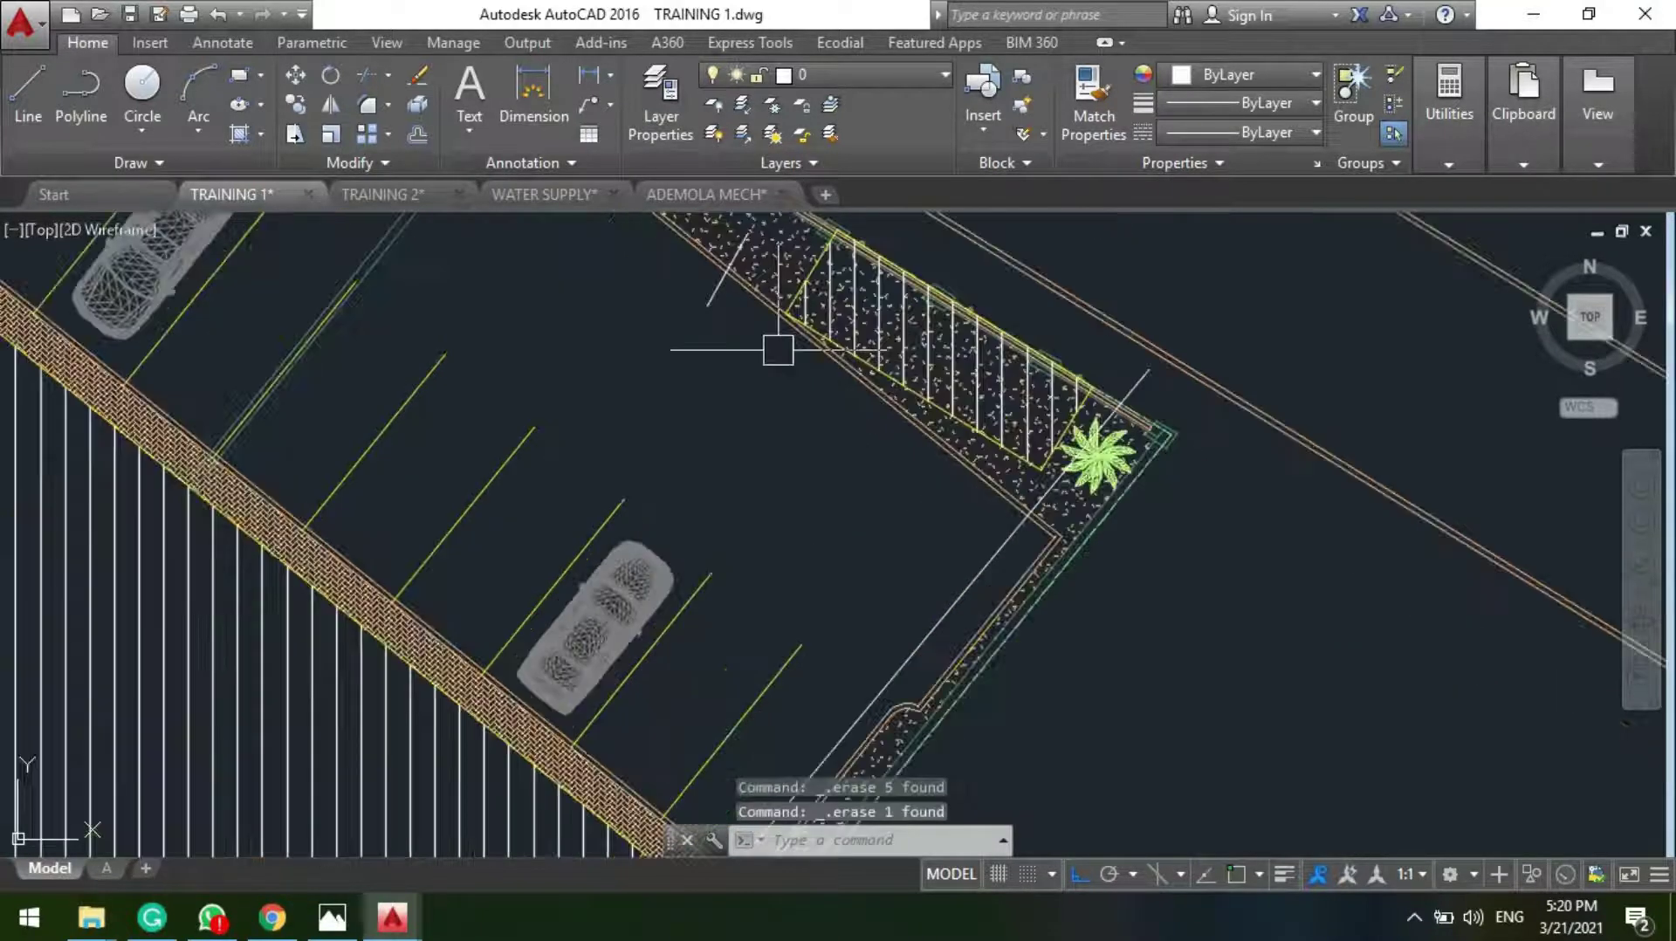
{"action": "scroll", "coordinate": [912, 353], "scroll_direction": "up", "scroll_amount": 3}
{"action": "scroll", "coordinate": [629, 489], "scroll_direction": "down", "scroll_amount": 6}
{"action": "scroll", "coordinate": [654, 493], "scroll_direction": "up", "scroll_amount": 2}
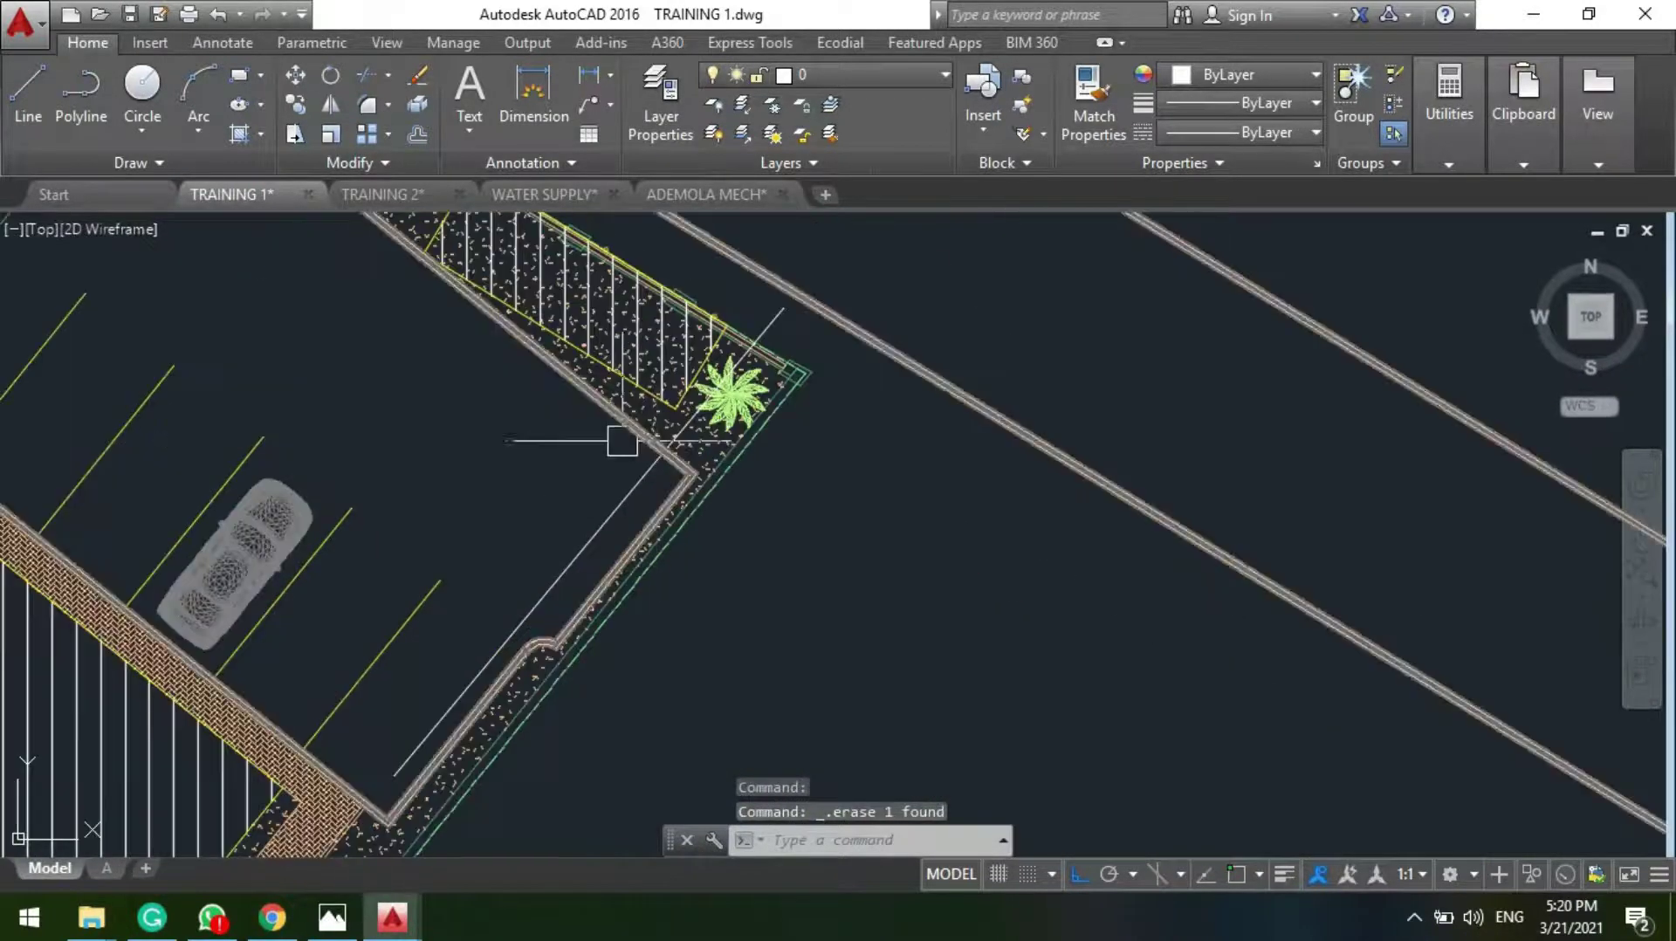
{"action": "scroll", "coordinate": [755, 417], "scroll_direction": "down", "scroll_amount": 4}
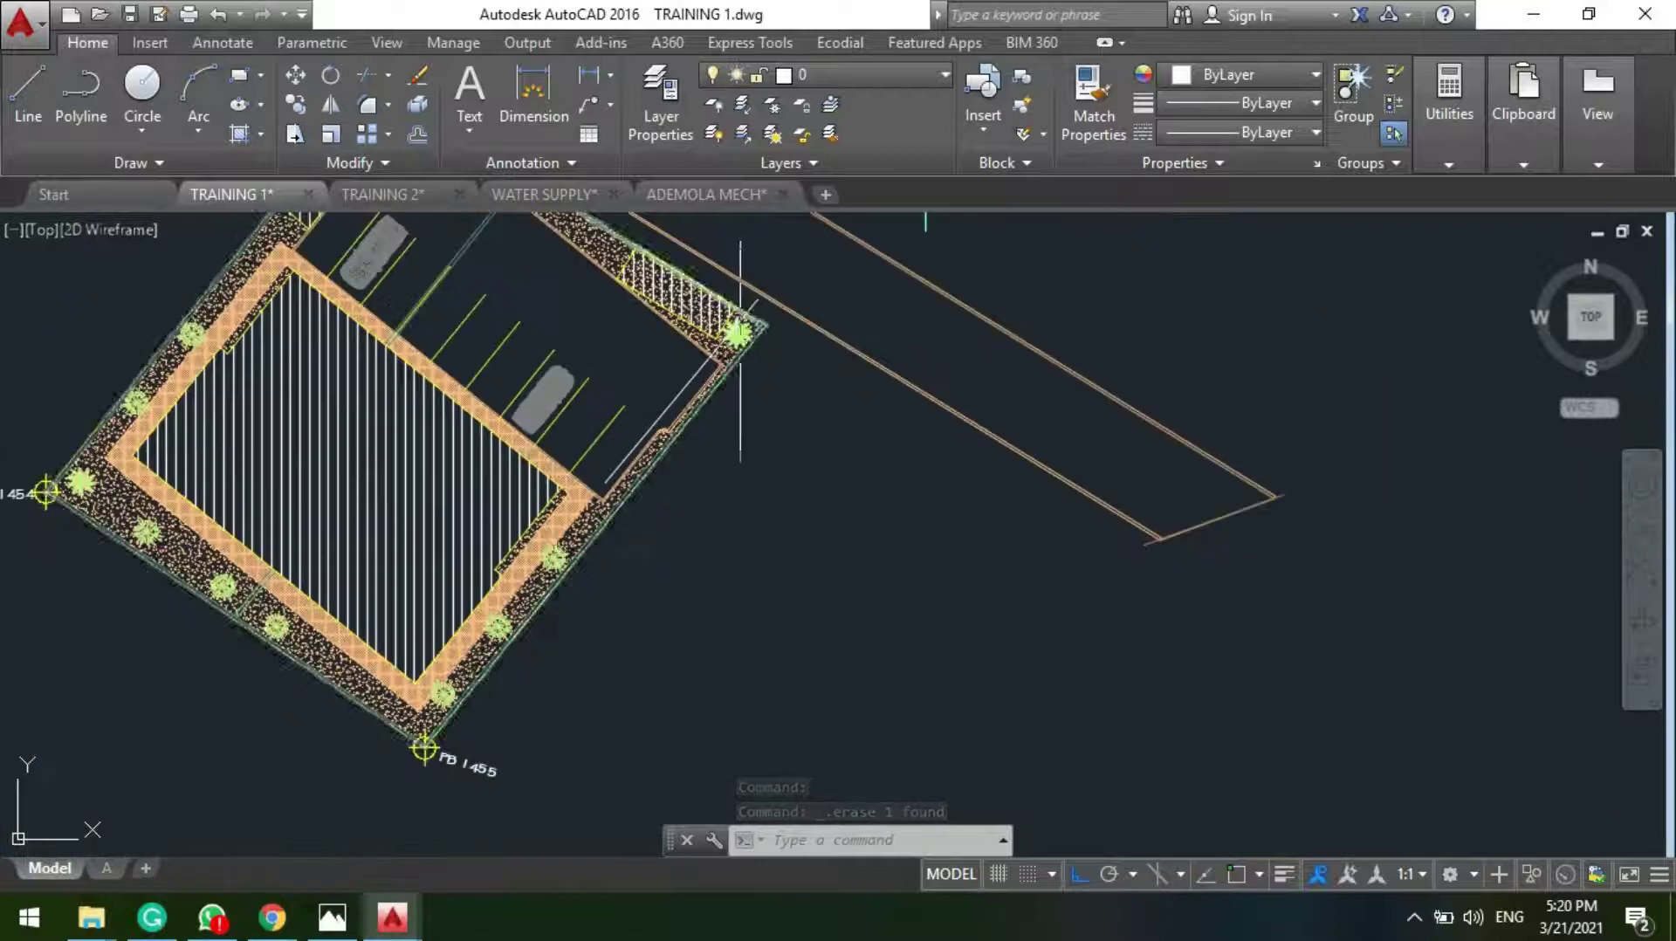
{"action": "scroll", "coordinate": [637, 431], "scroll_direction": "up", "scroll_amount": 2}
{"action": "scroll", "coordinate": [311, 430], "scroll_direction": "up", "scroll_amount": 3}
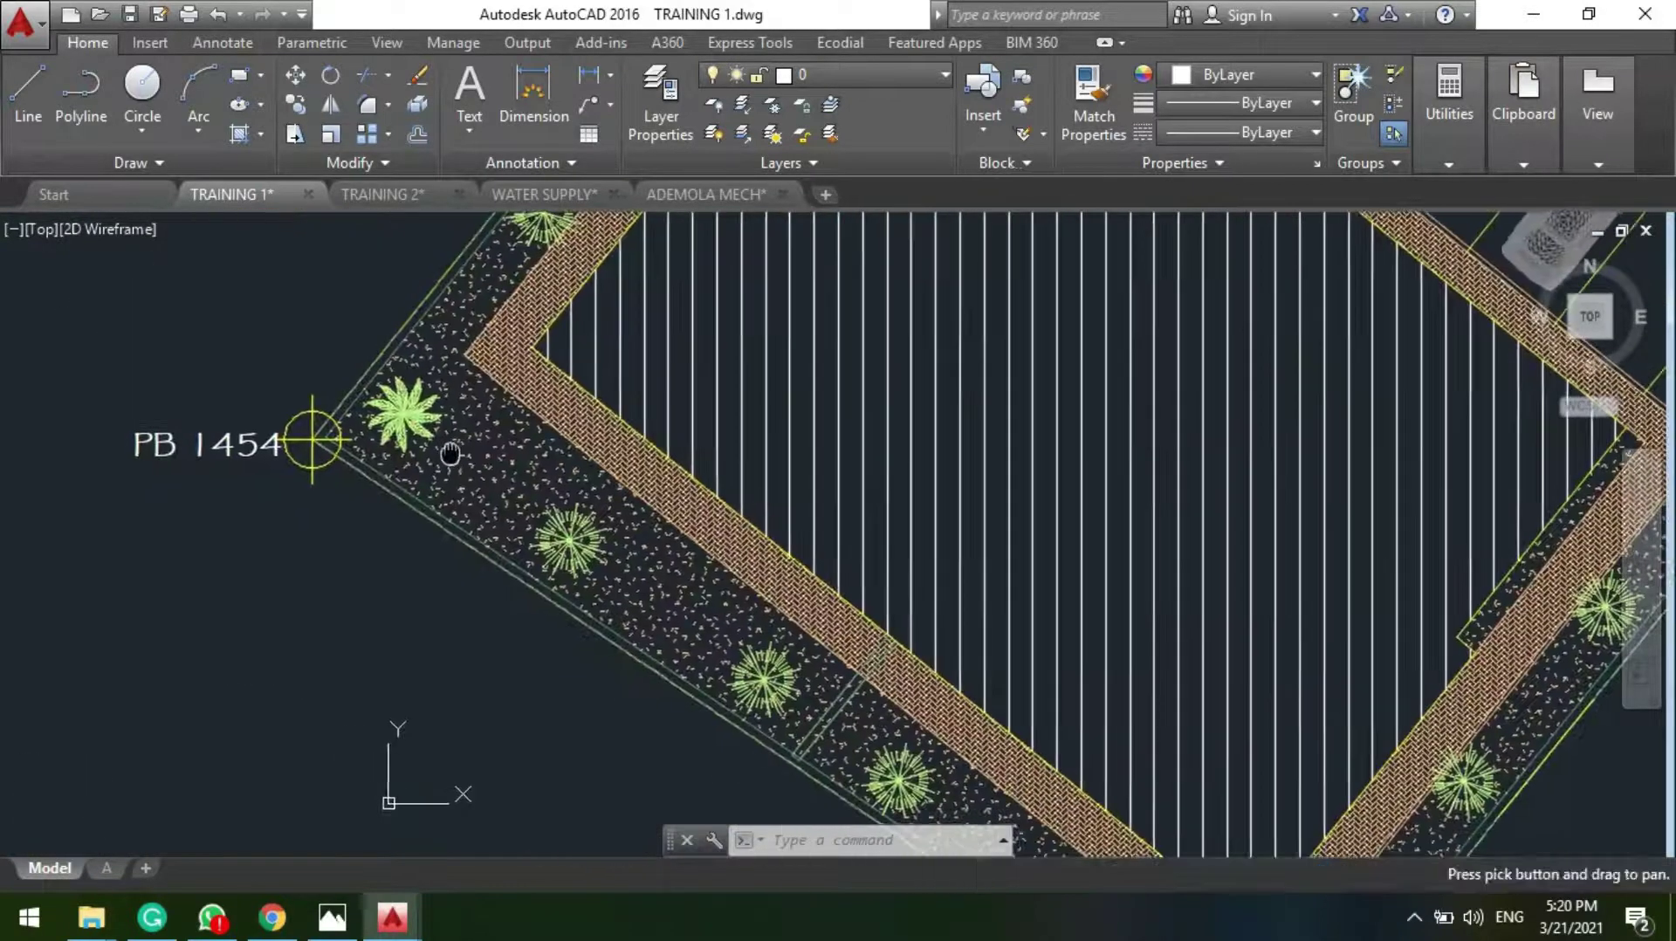
{"action": "left_click", "coordinate": [293, 390]}
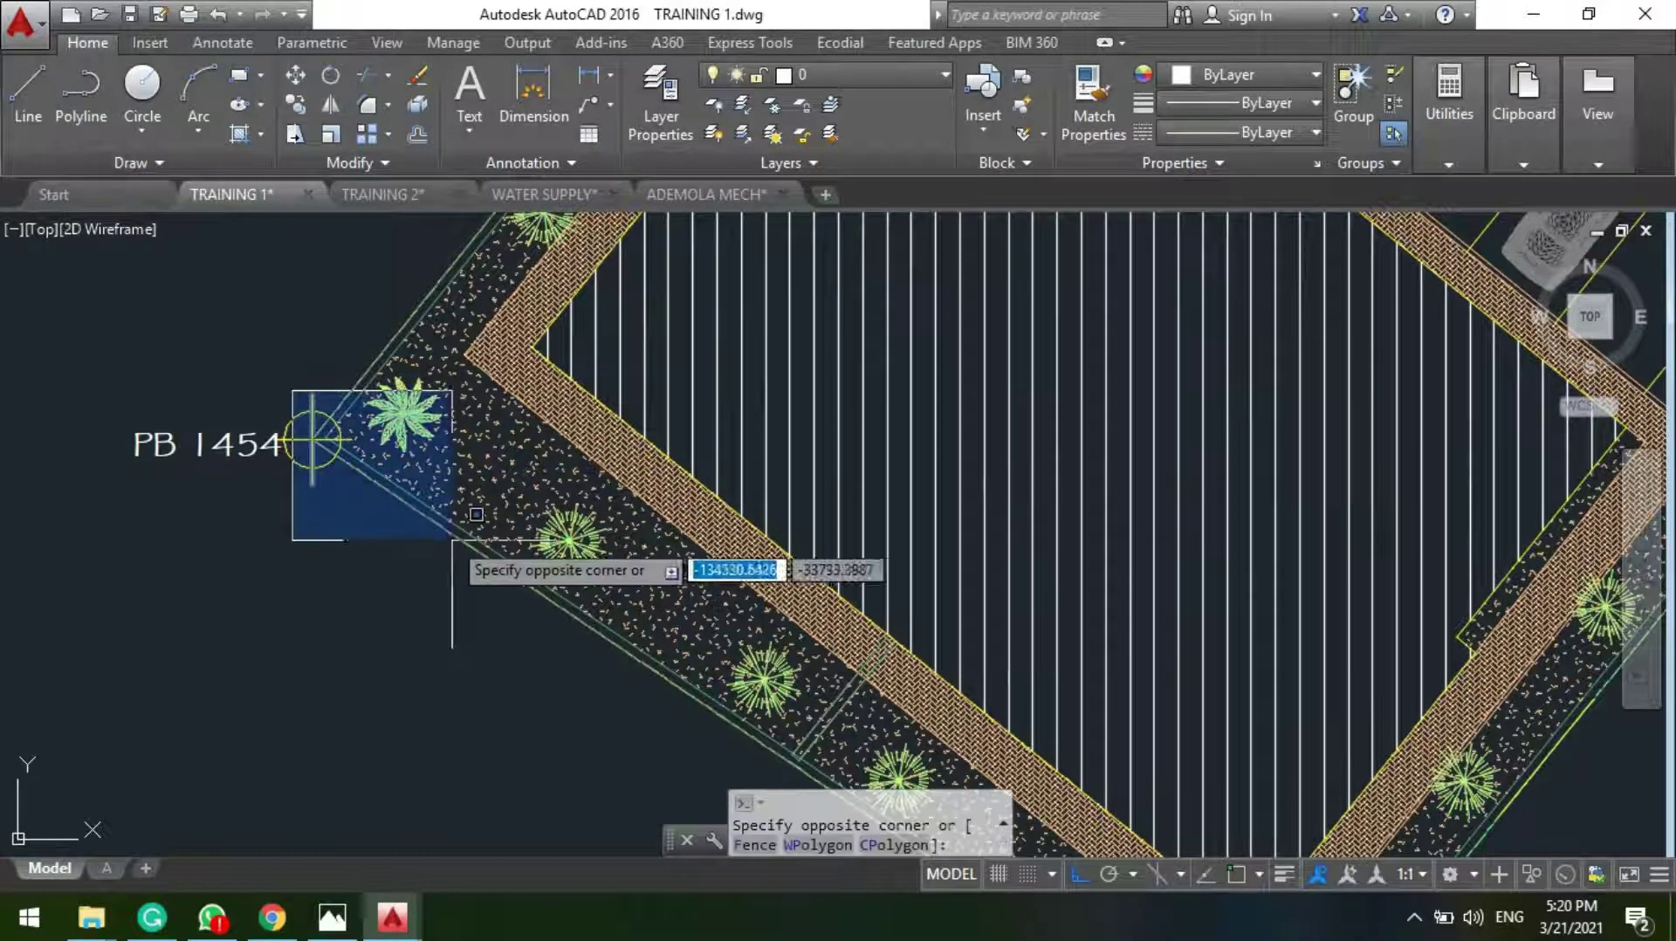
{"action": "key", "text": "Escape"}
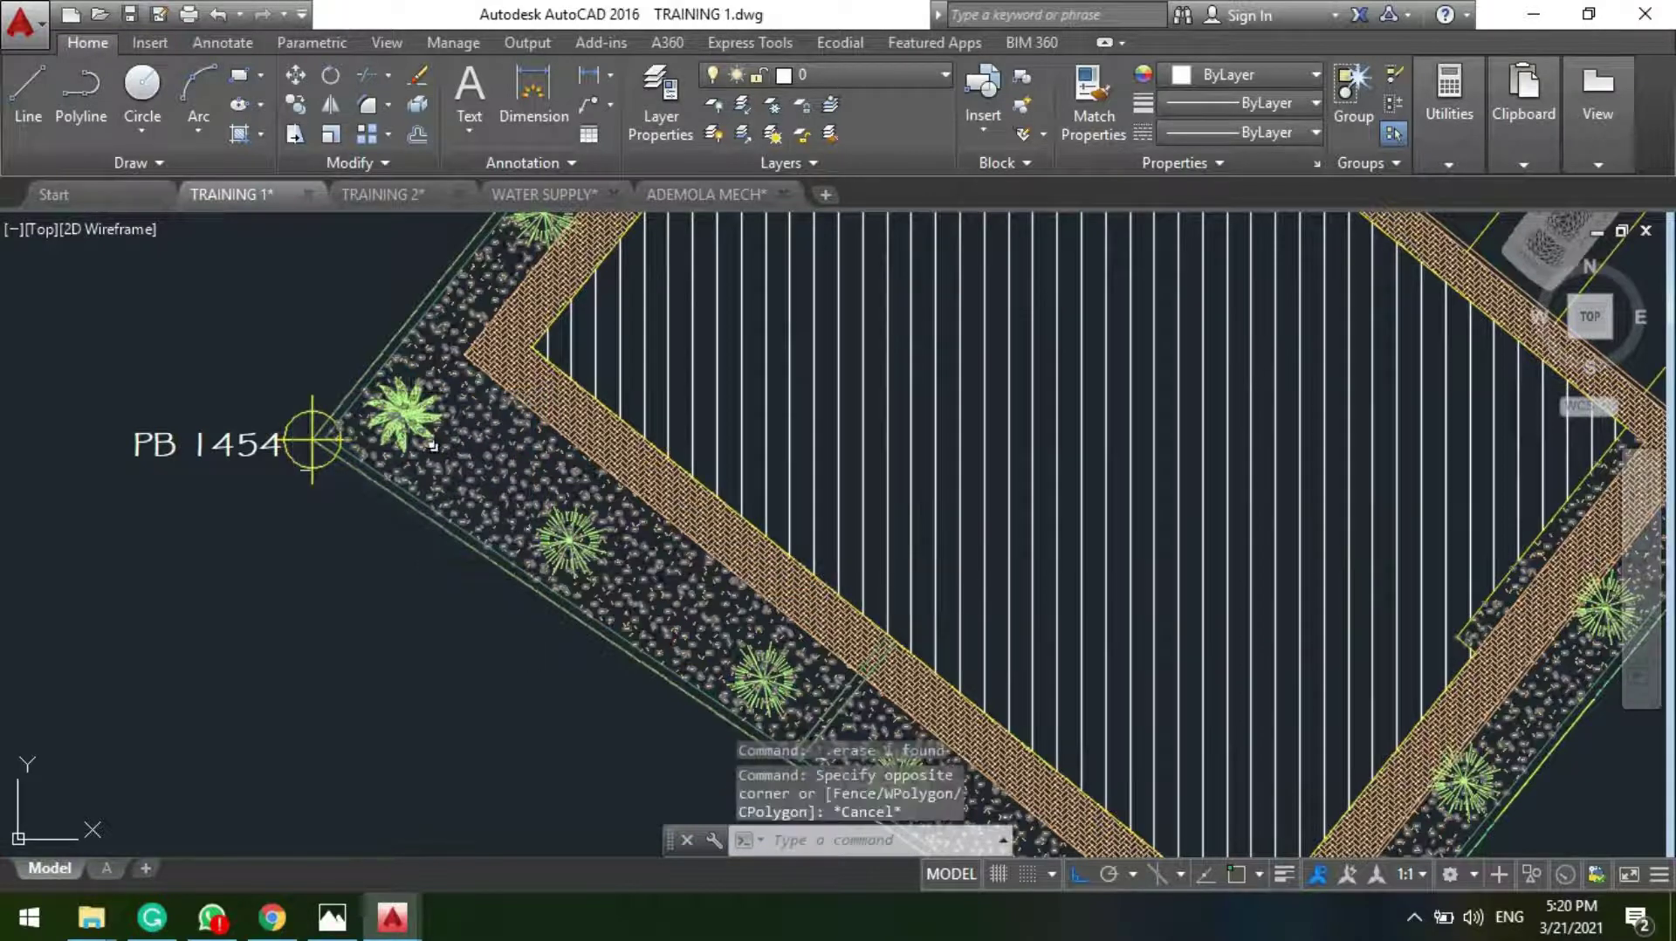
{"action": "middle_click_drag", "start_coordinate": [342, 378], "coordinate": [461, 443]}
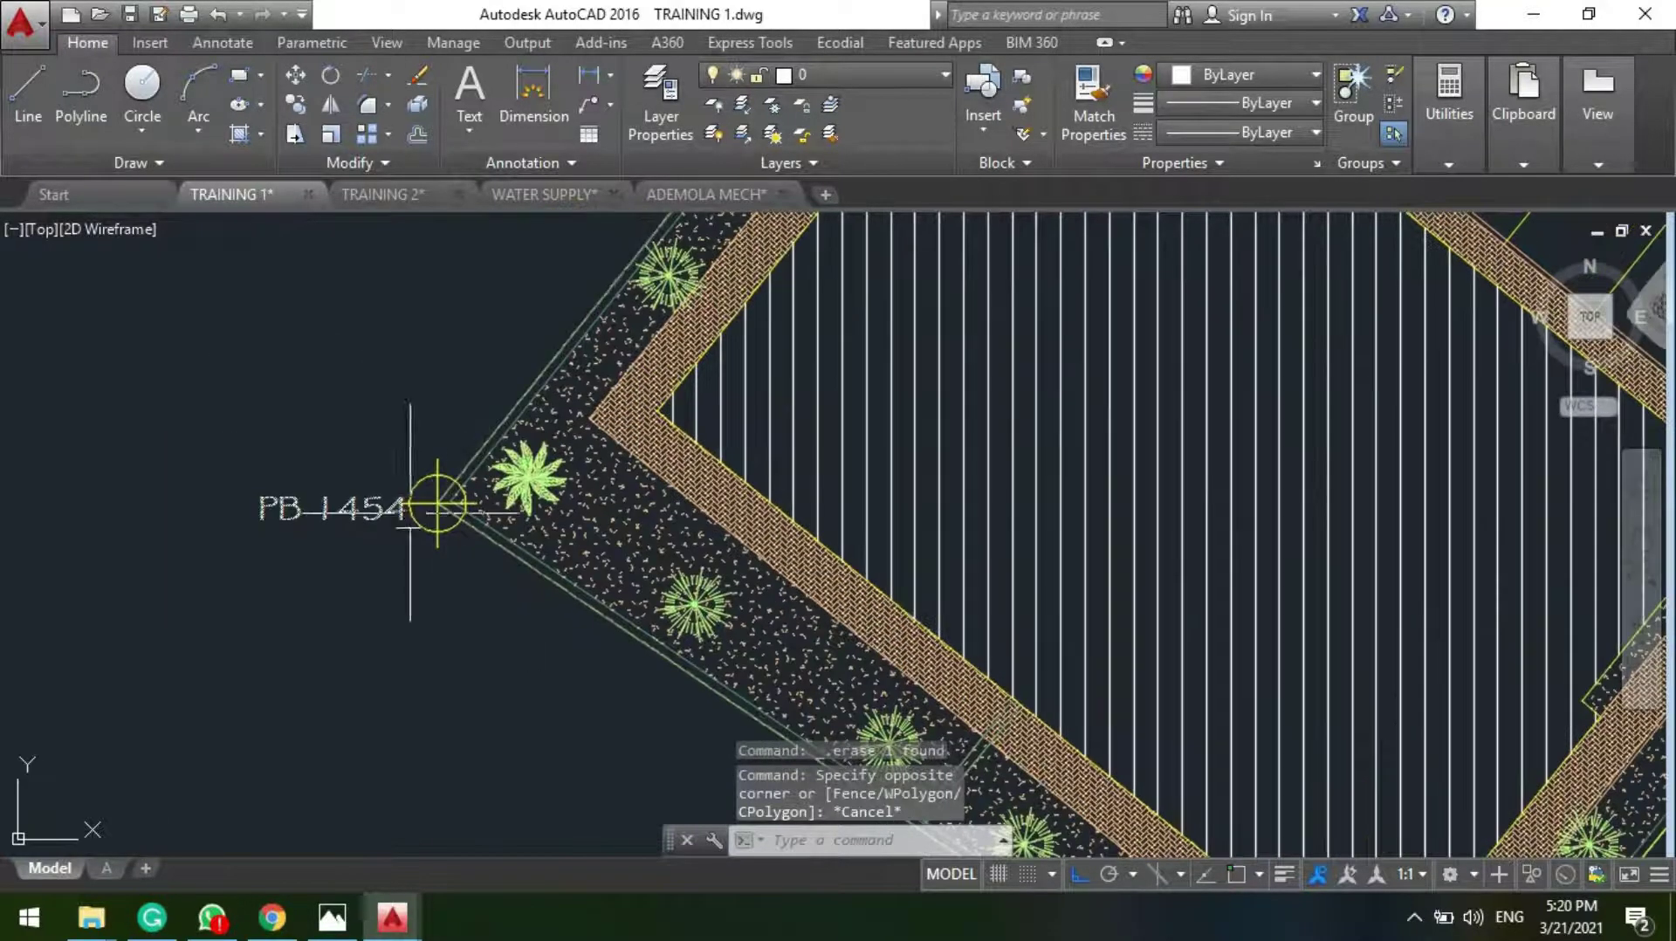
Step: Start a DLI linear dimension at the planting strip, then cancel it
{"action": "scroll", "coordinate": [360, 563], "scroll_direction": "down", "scroll_amount": 4}
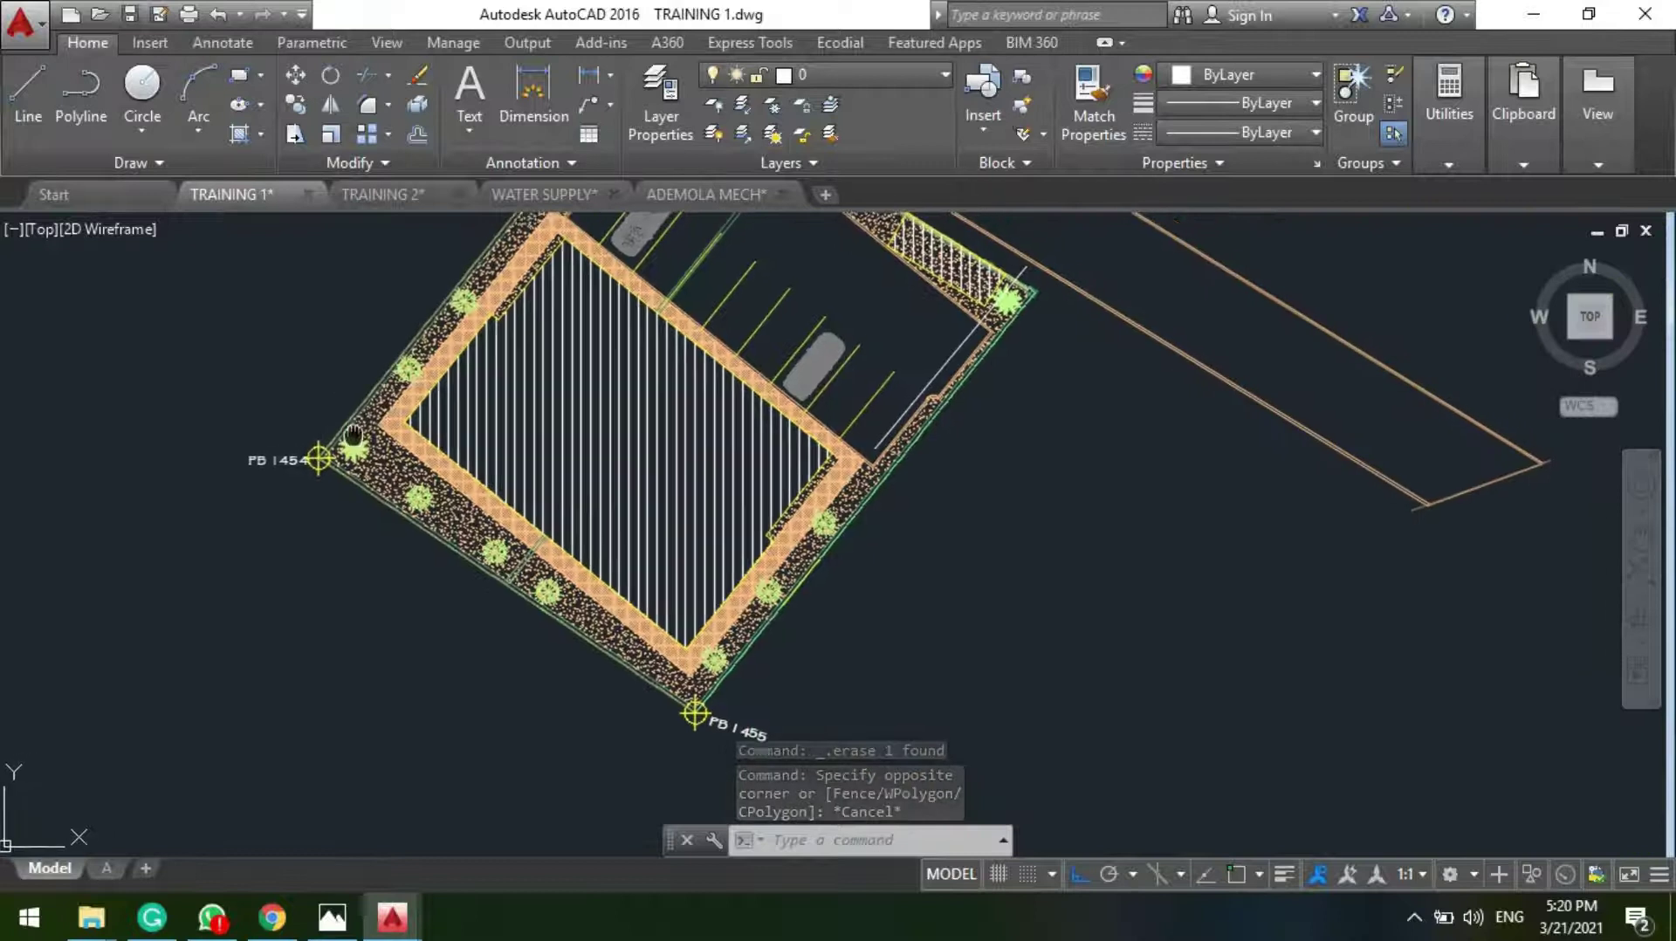
{"action": "scroll", "coordinate": [353, 434], "scroll_direction": "up", "scroll_amount": 5}
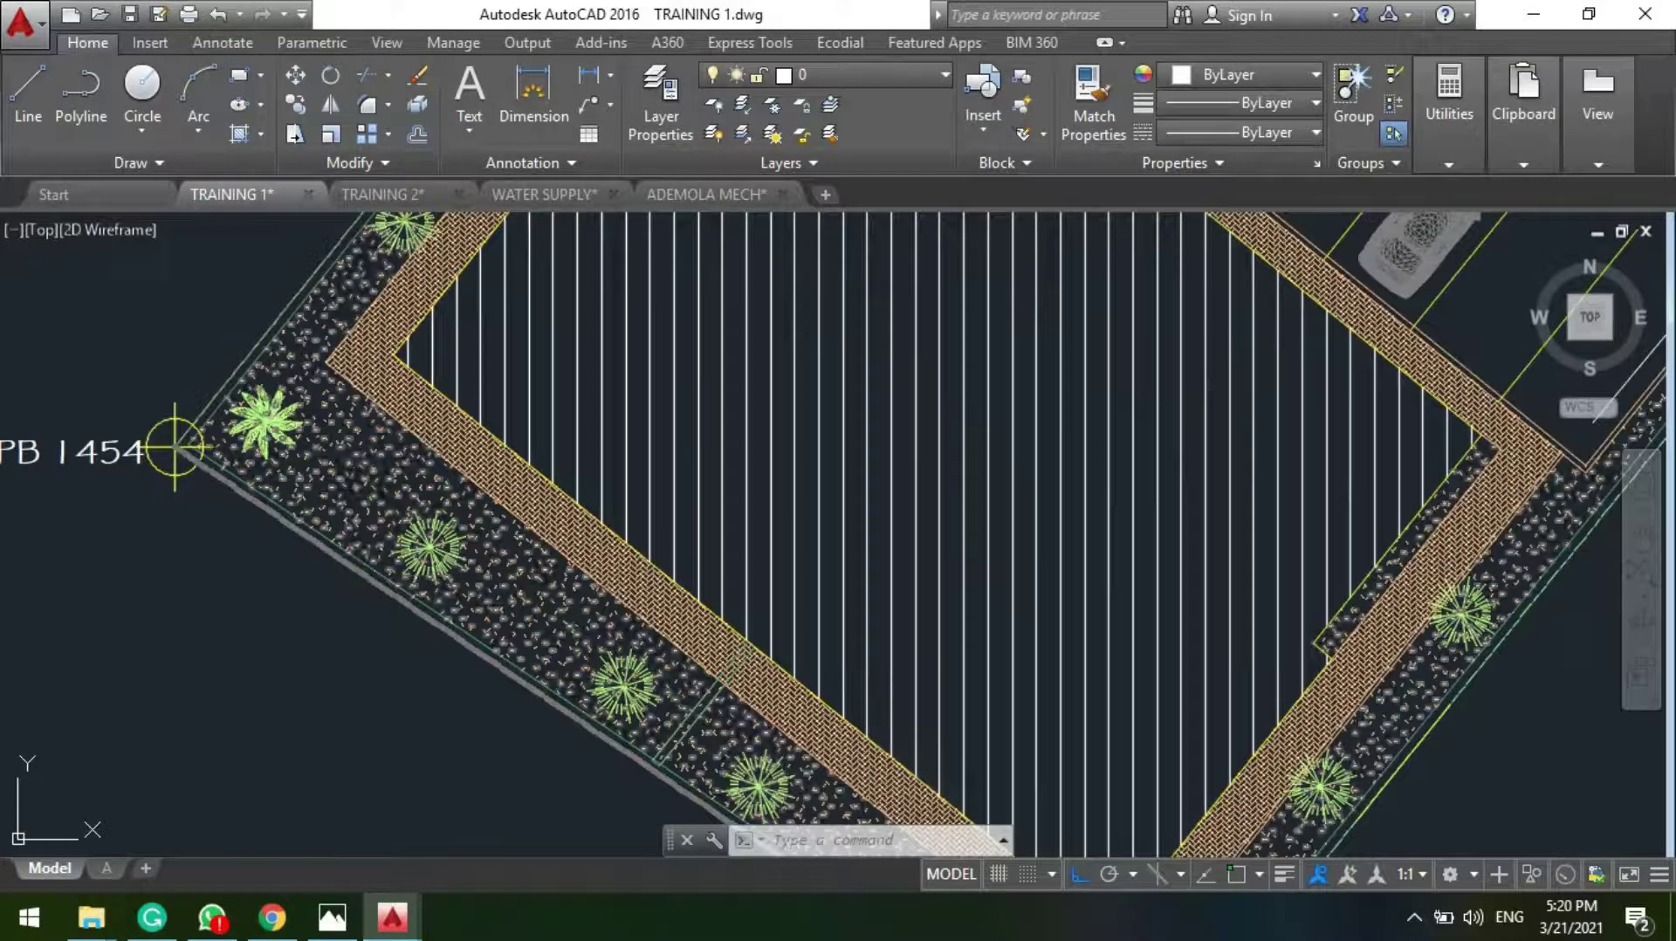
{"action": "scroll", "coordinate": [337, 541], "scroll_direction": "up", "scroll_amount": 3}
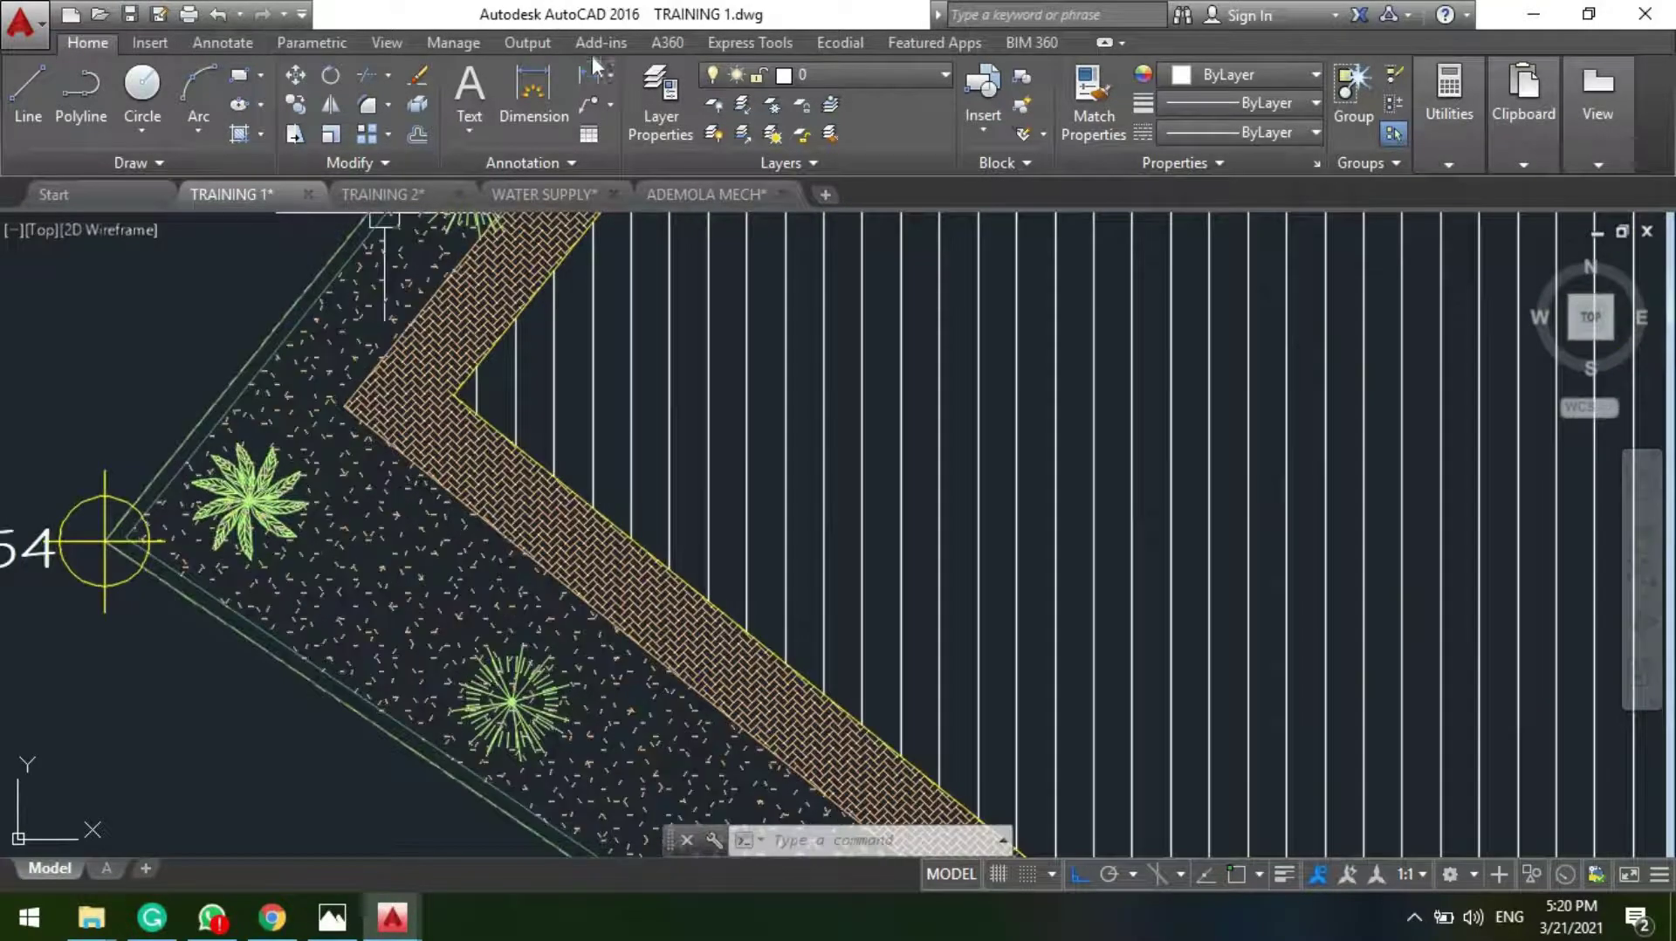
{"action": "type", "text": "dli"}
{"action": "key", "text": "Return"}
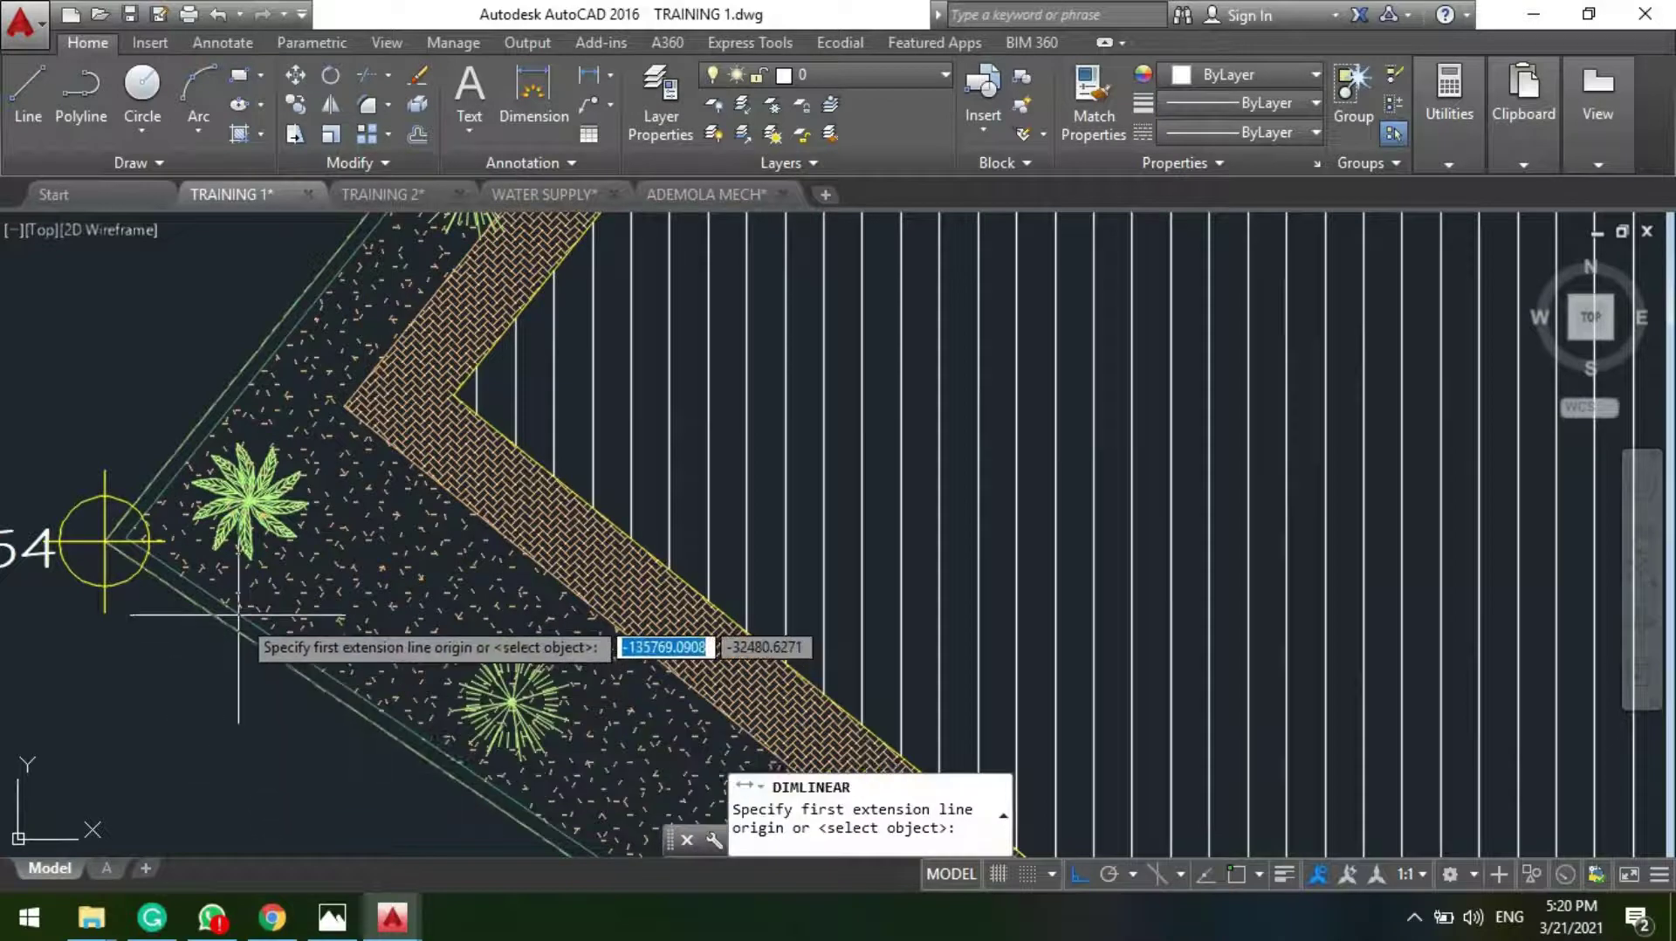
{"action": "left_click", "coordinate": [250, 502]}
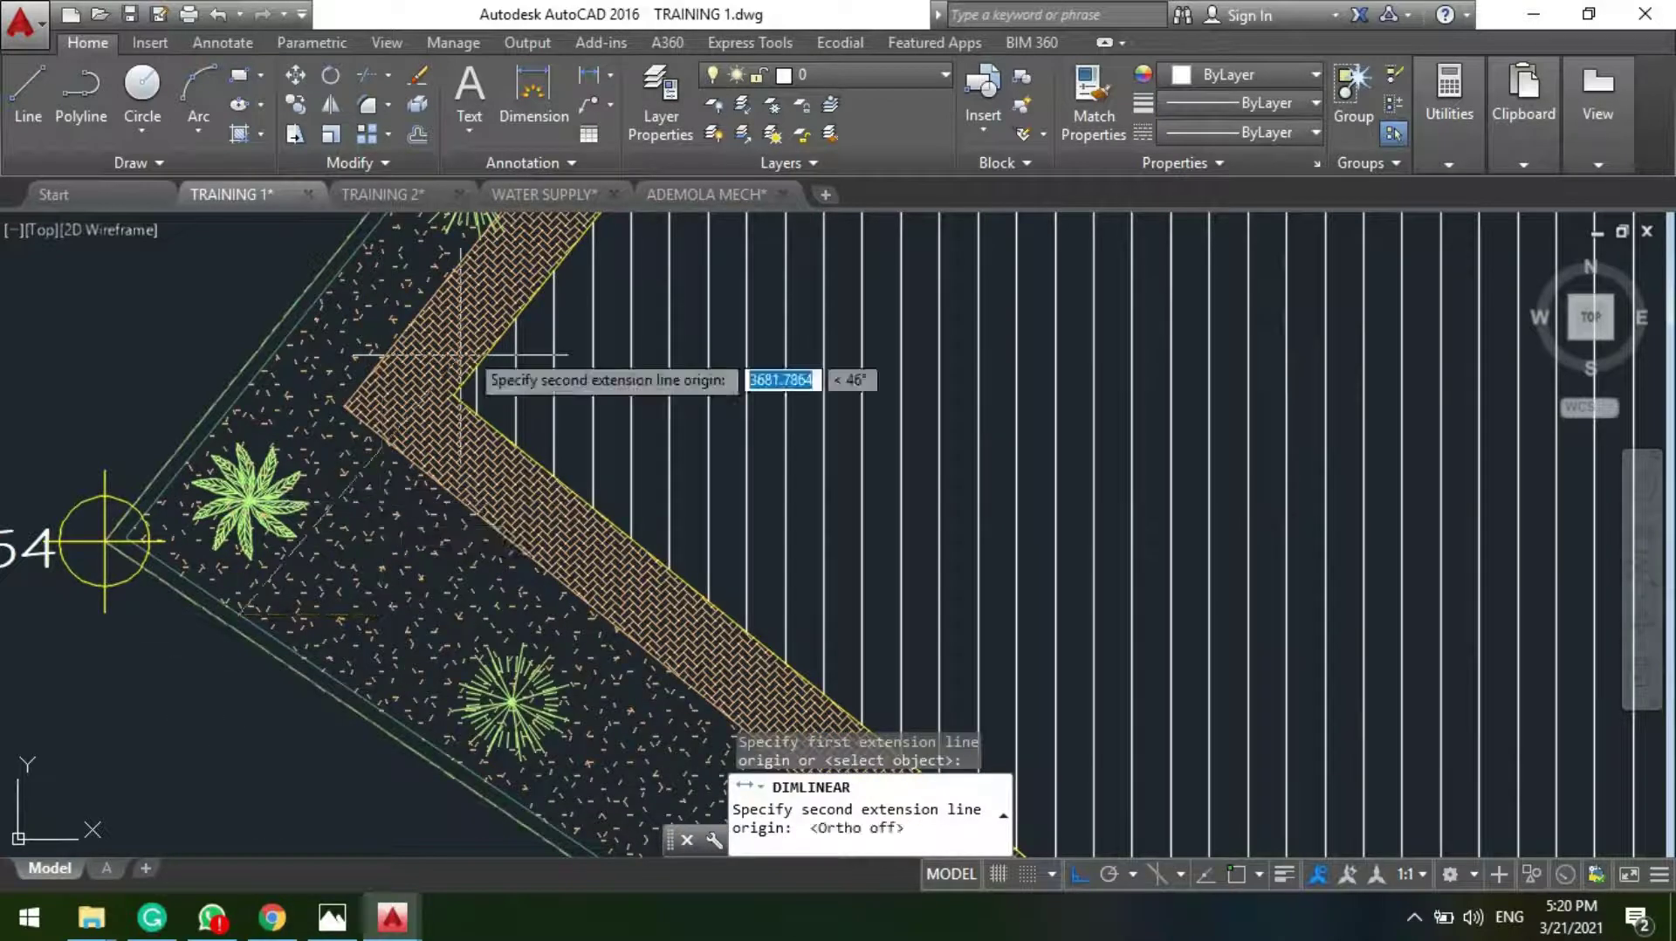
{"action": "key", "text": "Escape"}
Step: Place an aligned dimension across the planting strip near PB 1454
{"action": "left_click", "coordinate": [614, 72]}
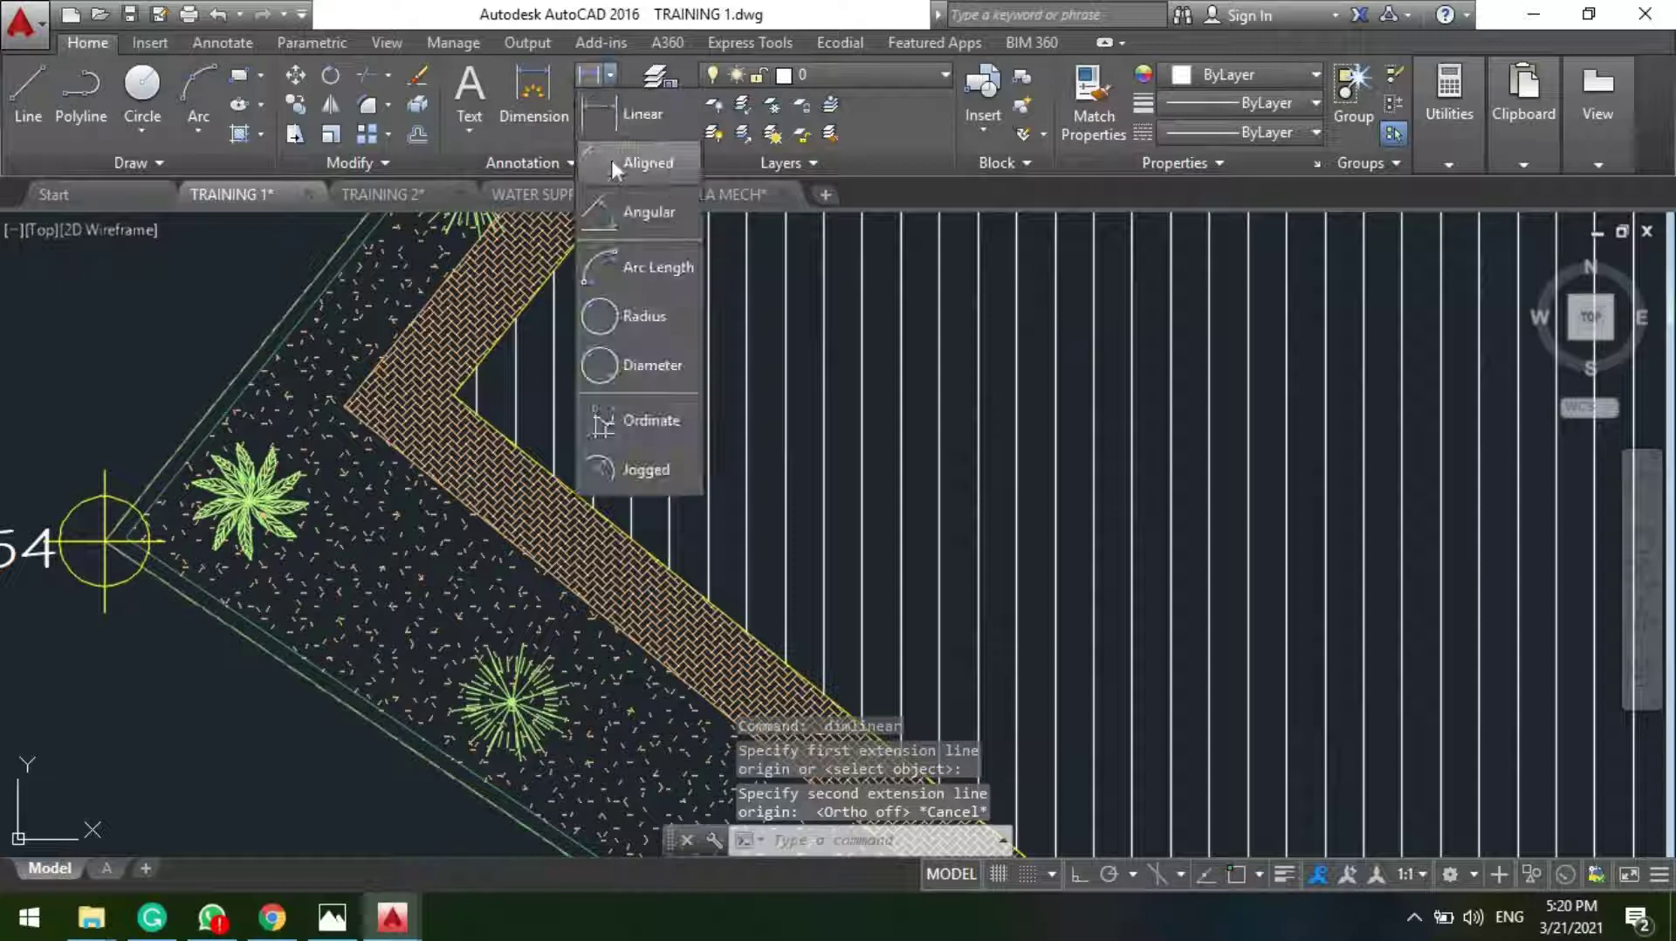
{"action": "left_click", "coordinate": [641, 169]}
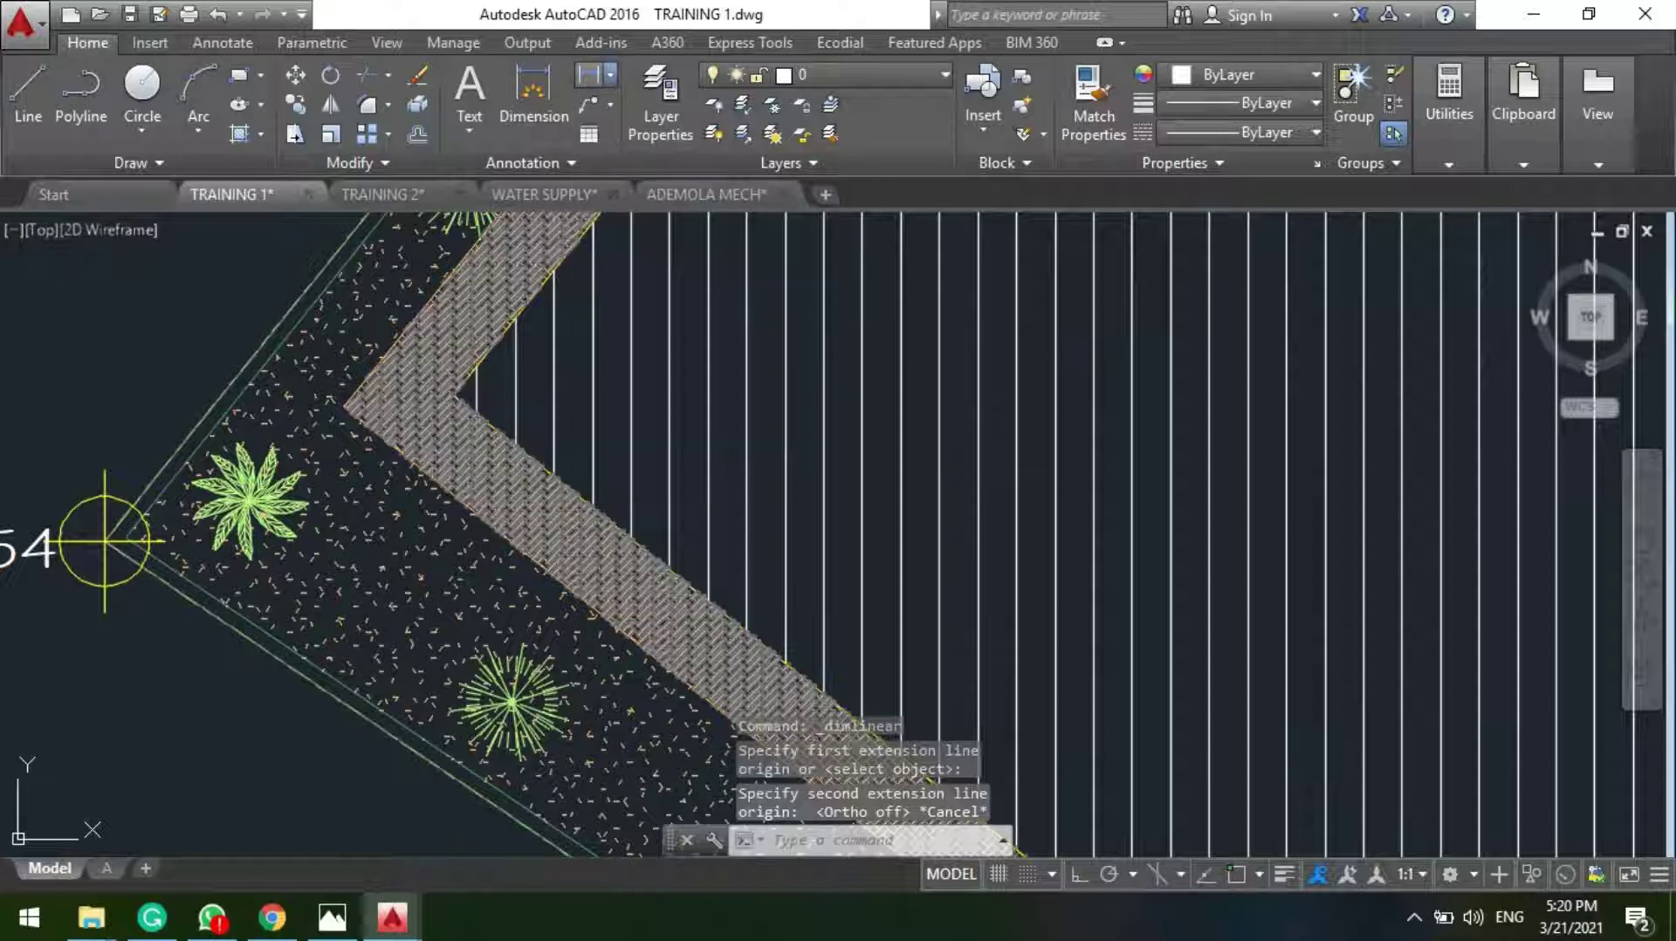
{"action": "left_click", "coordinate": [247, 621]}
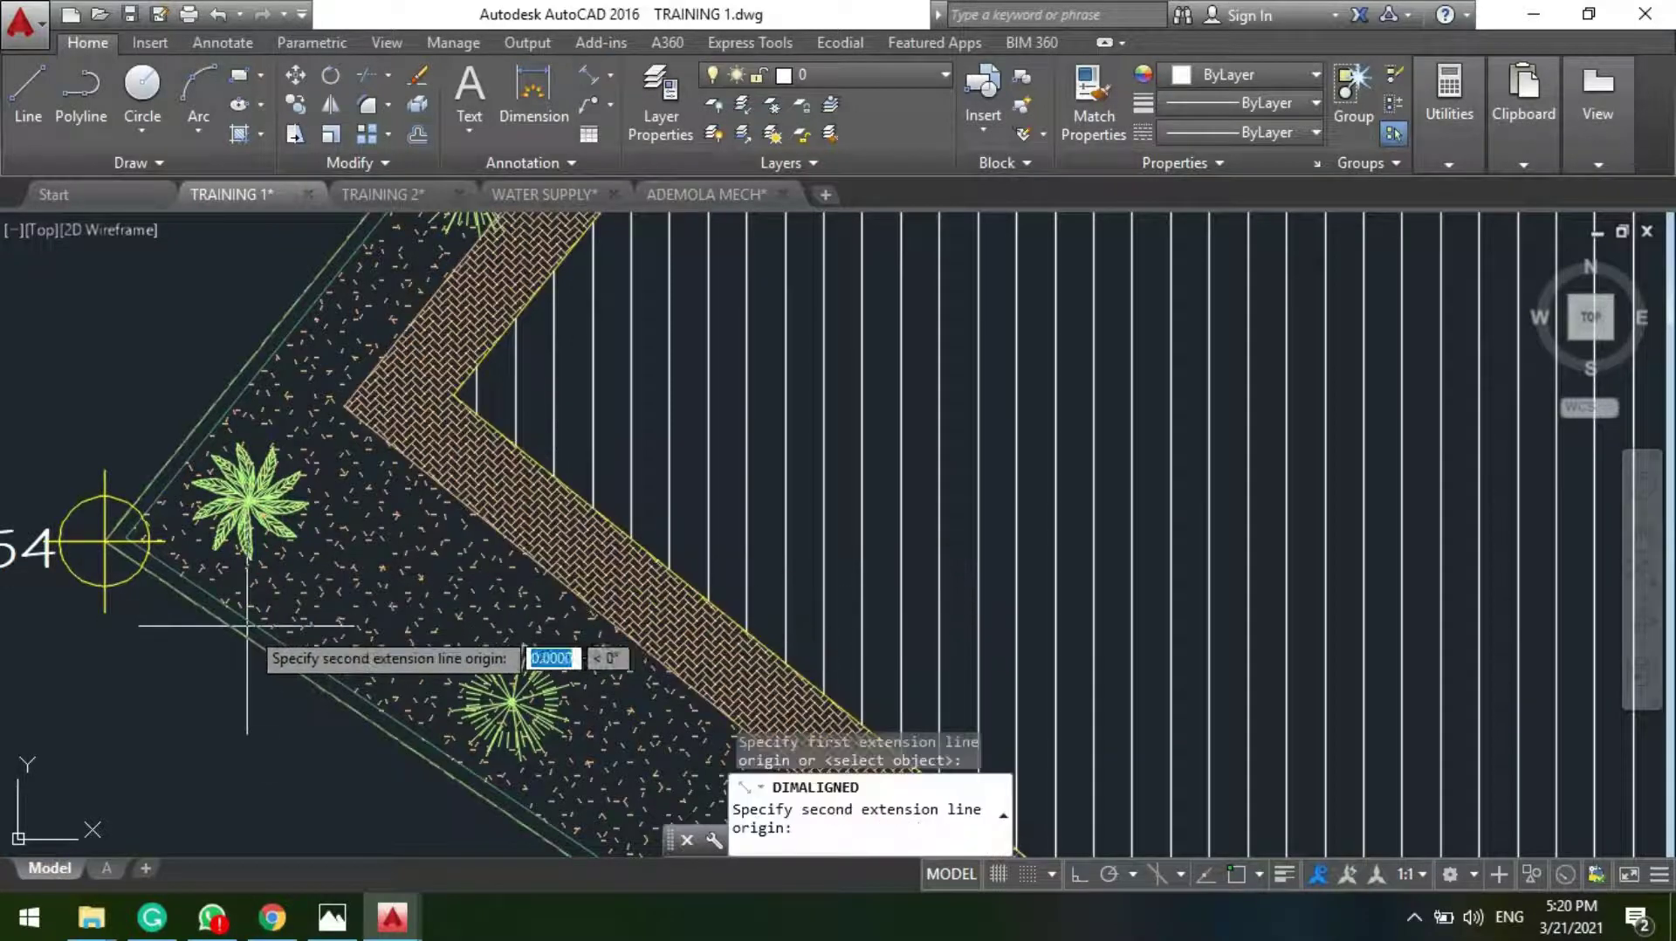
{"action": "left_click", "coordinate": [415, 471]}
{"action": "scroll", "coordinate": [411, 476], "scroll_direction": "up", "scroll_amount": 6}
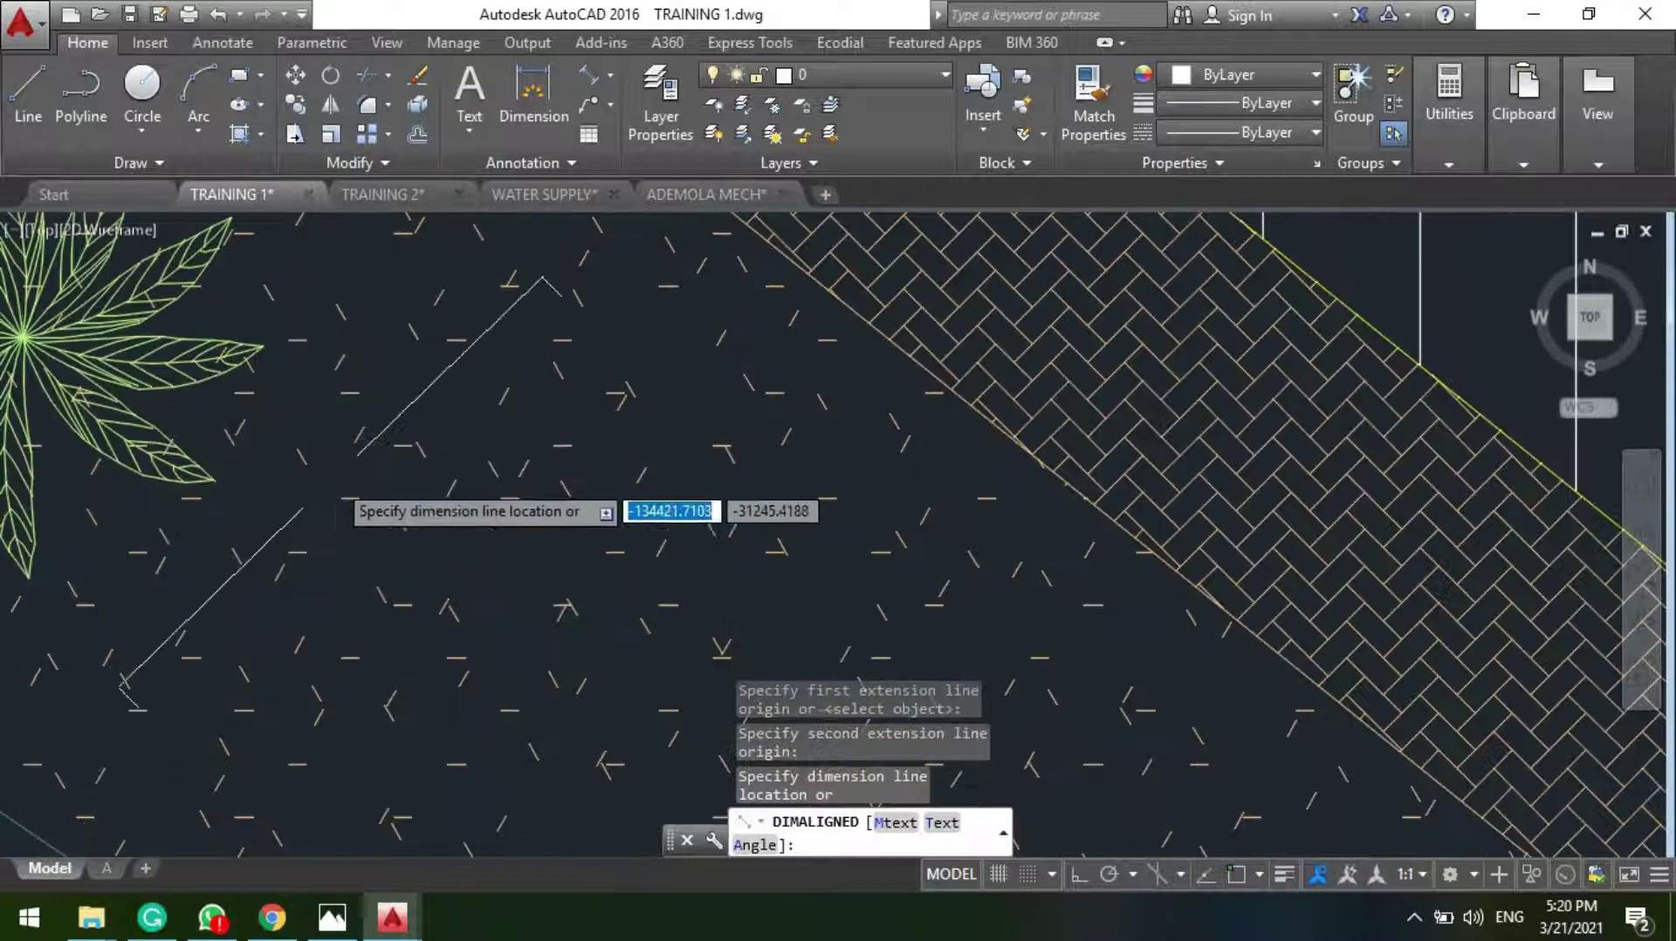
{"action": "scroll", "coordinate": [111, 486], "scroll_direction": "down", "scroll_amount": 5}
{"action": "scroll", "coordinate": [105, 520], "scroll_direction": "up", "scroll_amount": 5}
{"action": "left_click", "coordinate": [104, 519]}
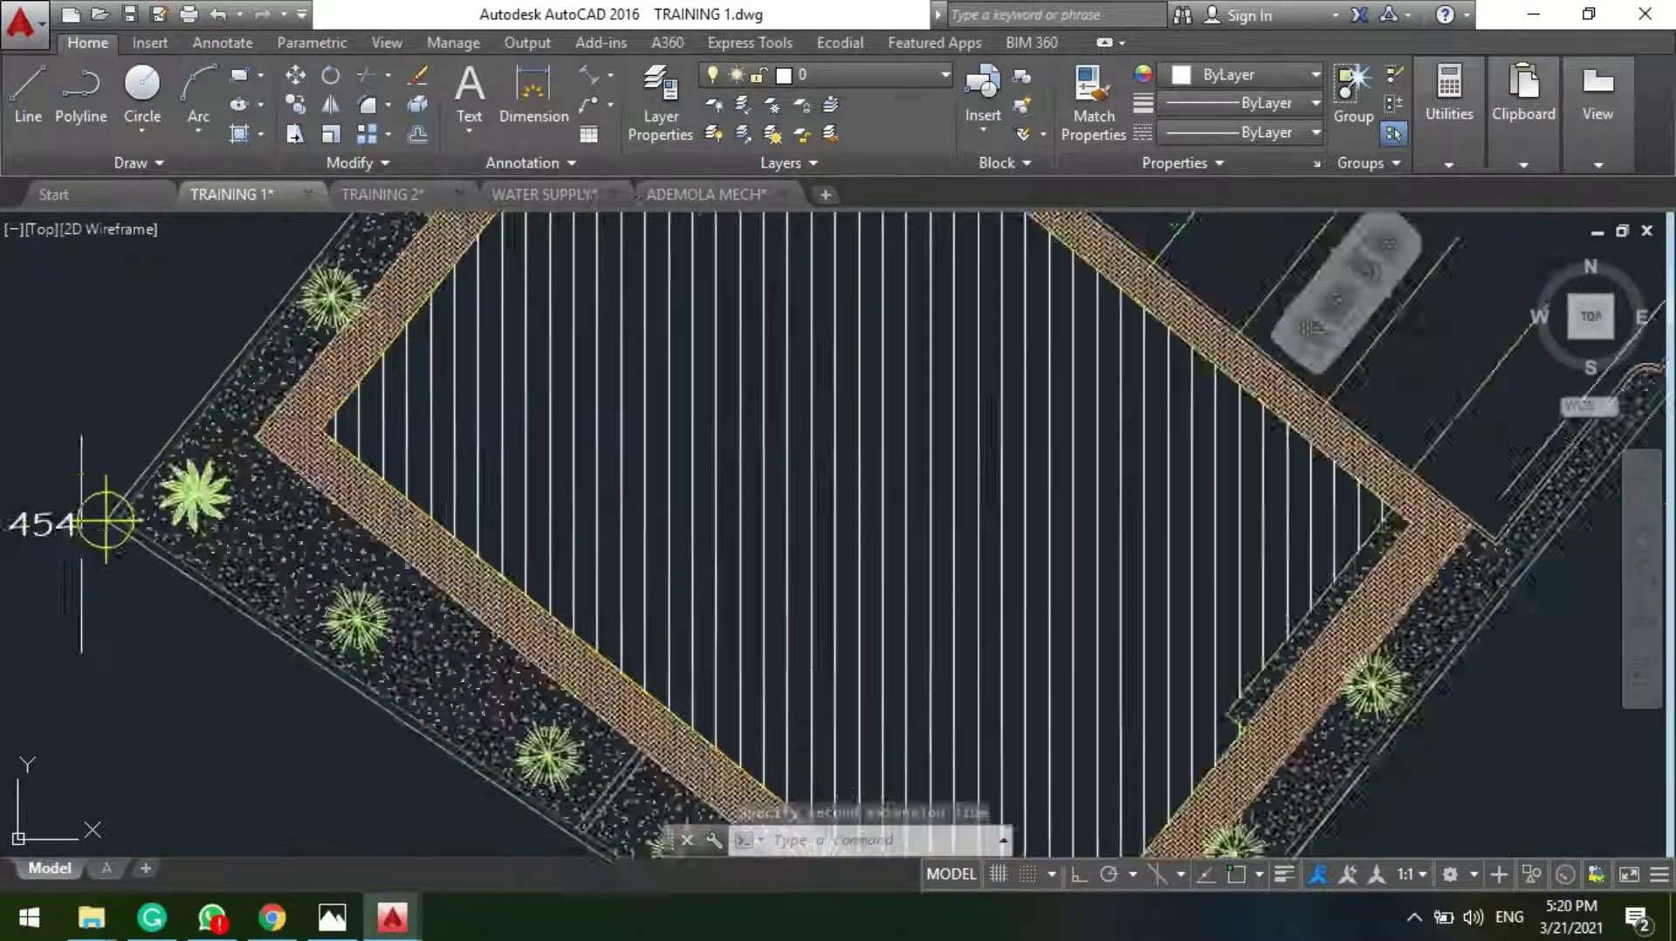
Step: Draw a small circle in the lot's corner beside the palm
{"action": "key", "text": "Escape"}
{"action": "scroll", "coordinate": [131, 558], "scroll_direction": "down", "scroll_amount": 6}
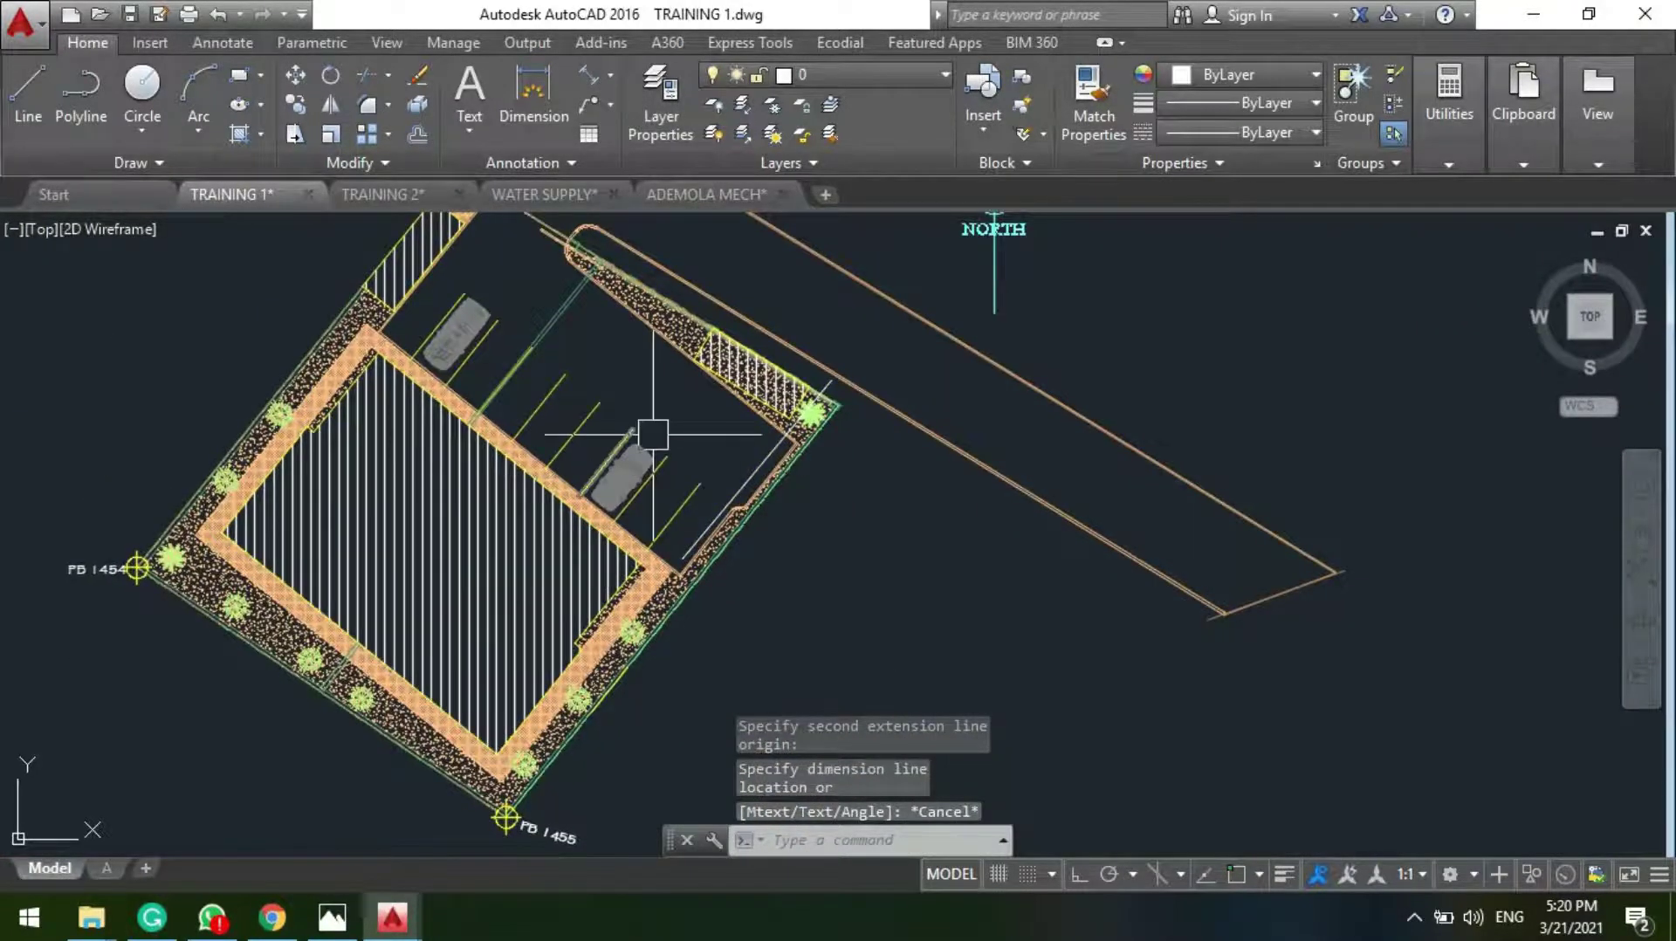
{"action": "scroll", "coordinate": [842, 394], "scroll_direction": "up", "scroll_amount": 5}
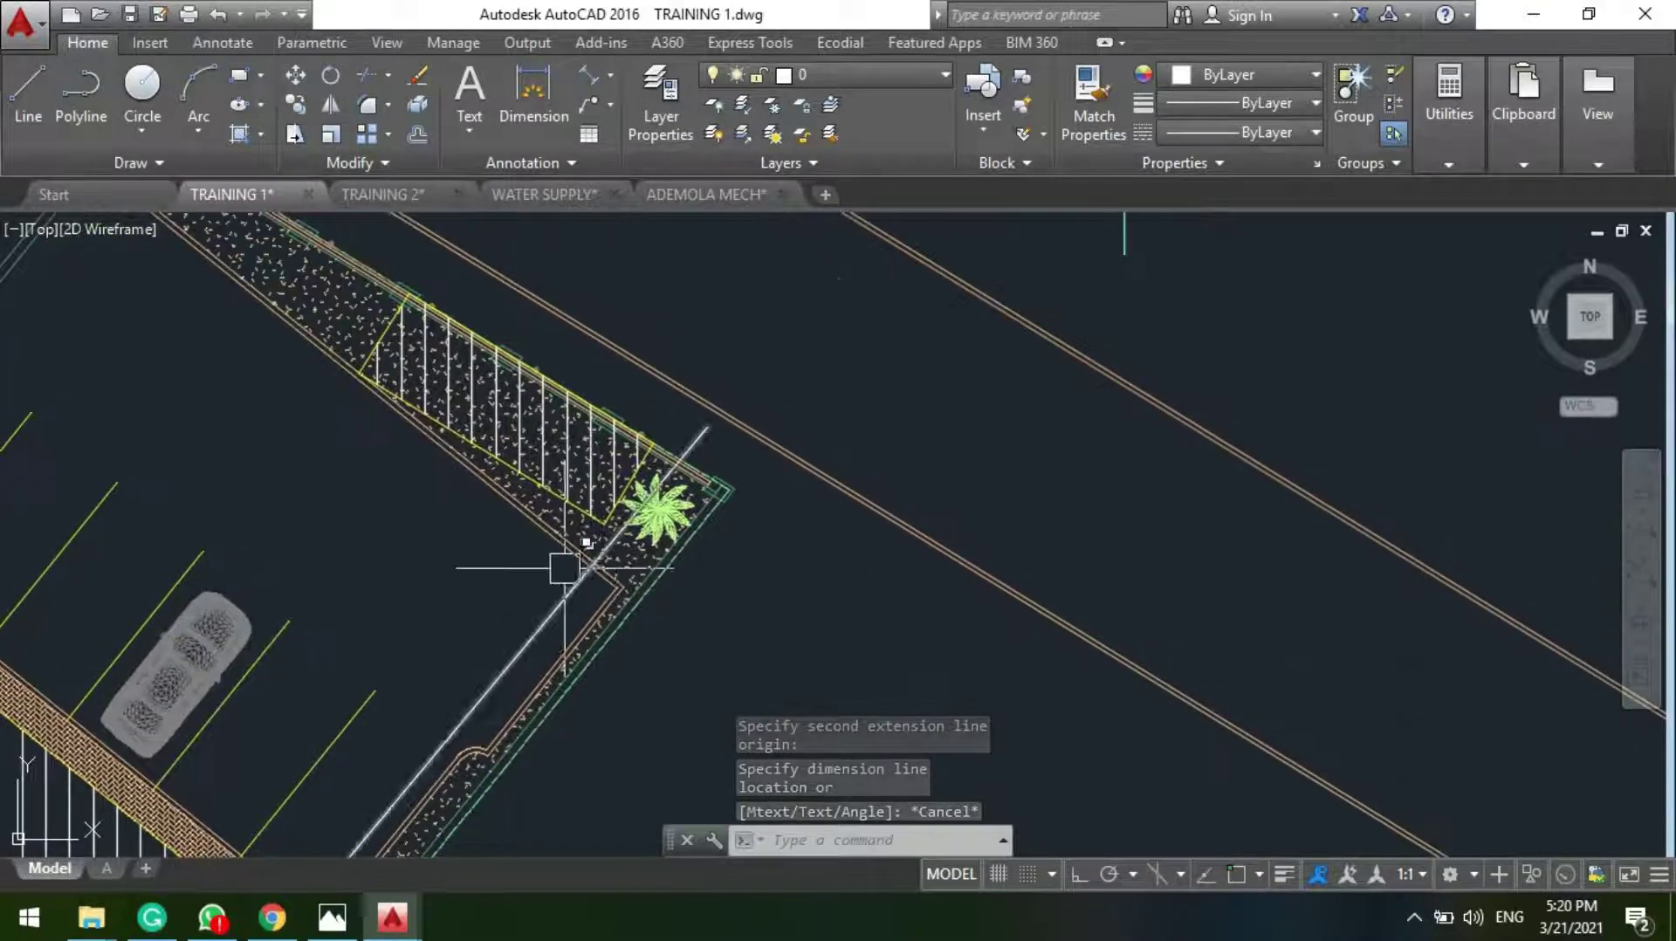
{"action": "left_click", "coordinate": [133, 87]}
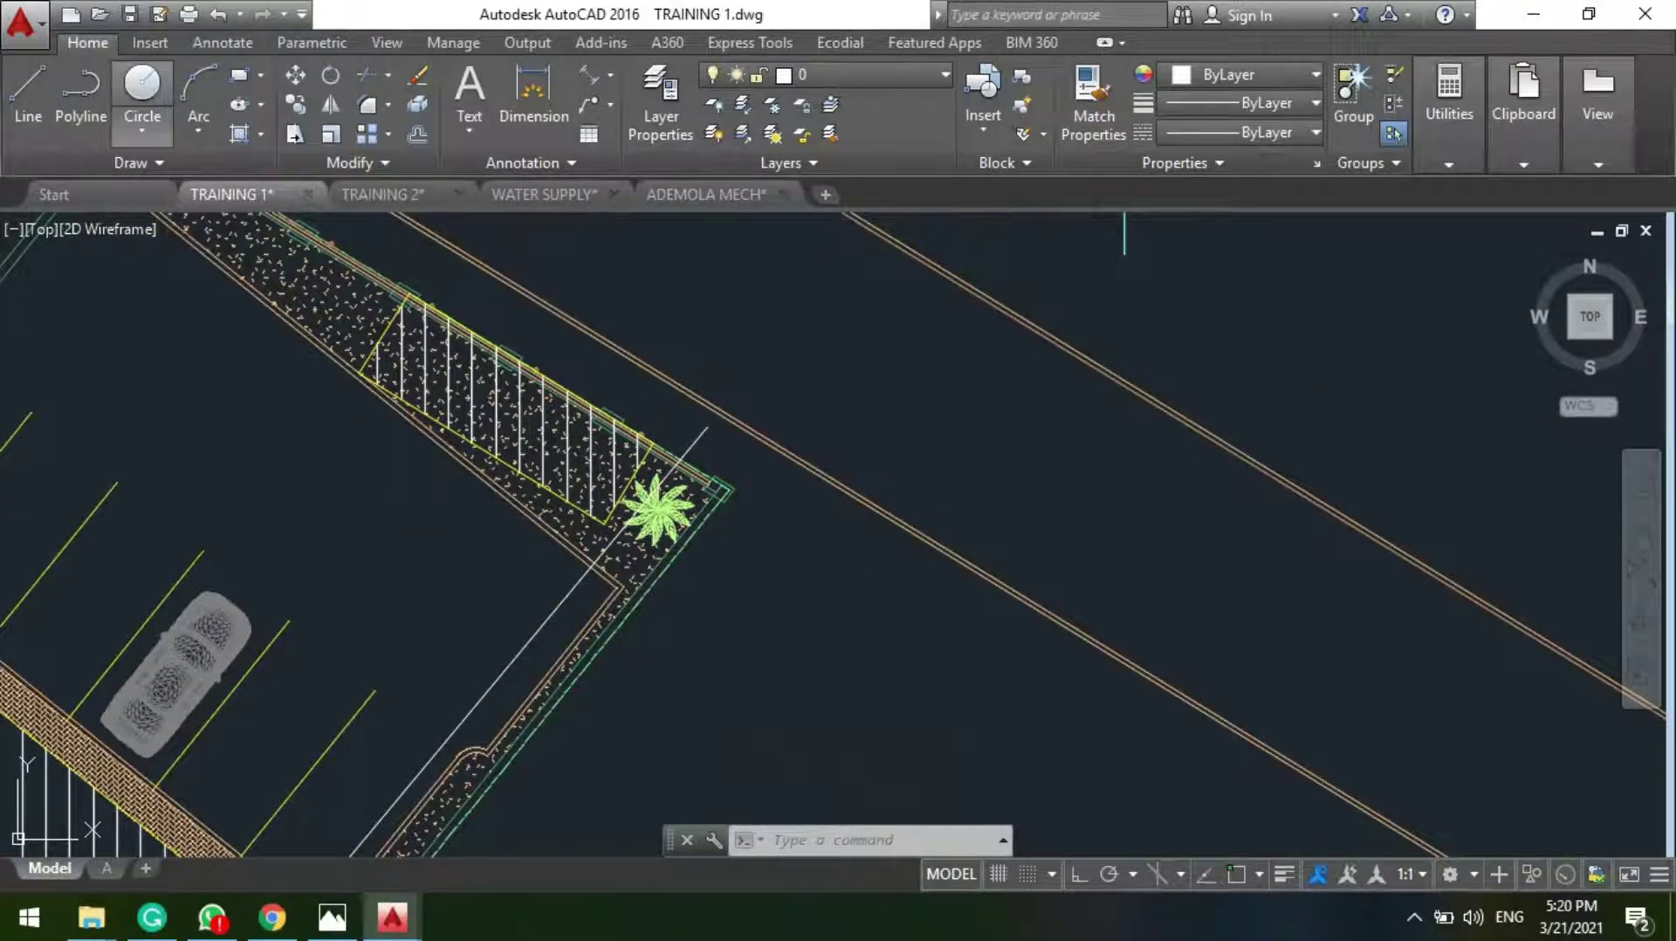
{"action": "left_click", "coordinate": [516, 569]}
{"action": "left_click", "coordinate": [550, 602]}
{"action": "key", "text": "Escape"}
Step: Select the new circle and reposition it with its centre grip, then deselect it
{"action": "left_click", "coordinate": [491, 611]}
{"action": "left_click", "coordinate": [515, 568]}
{"action": "left_click", "coordinate": [529, 598]}
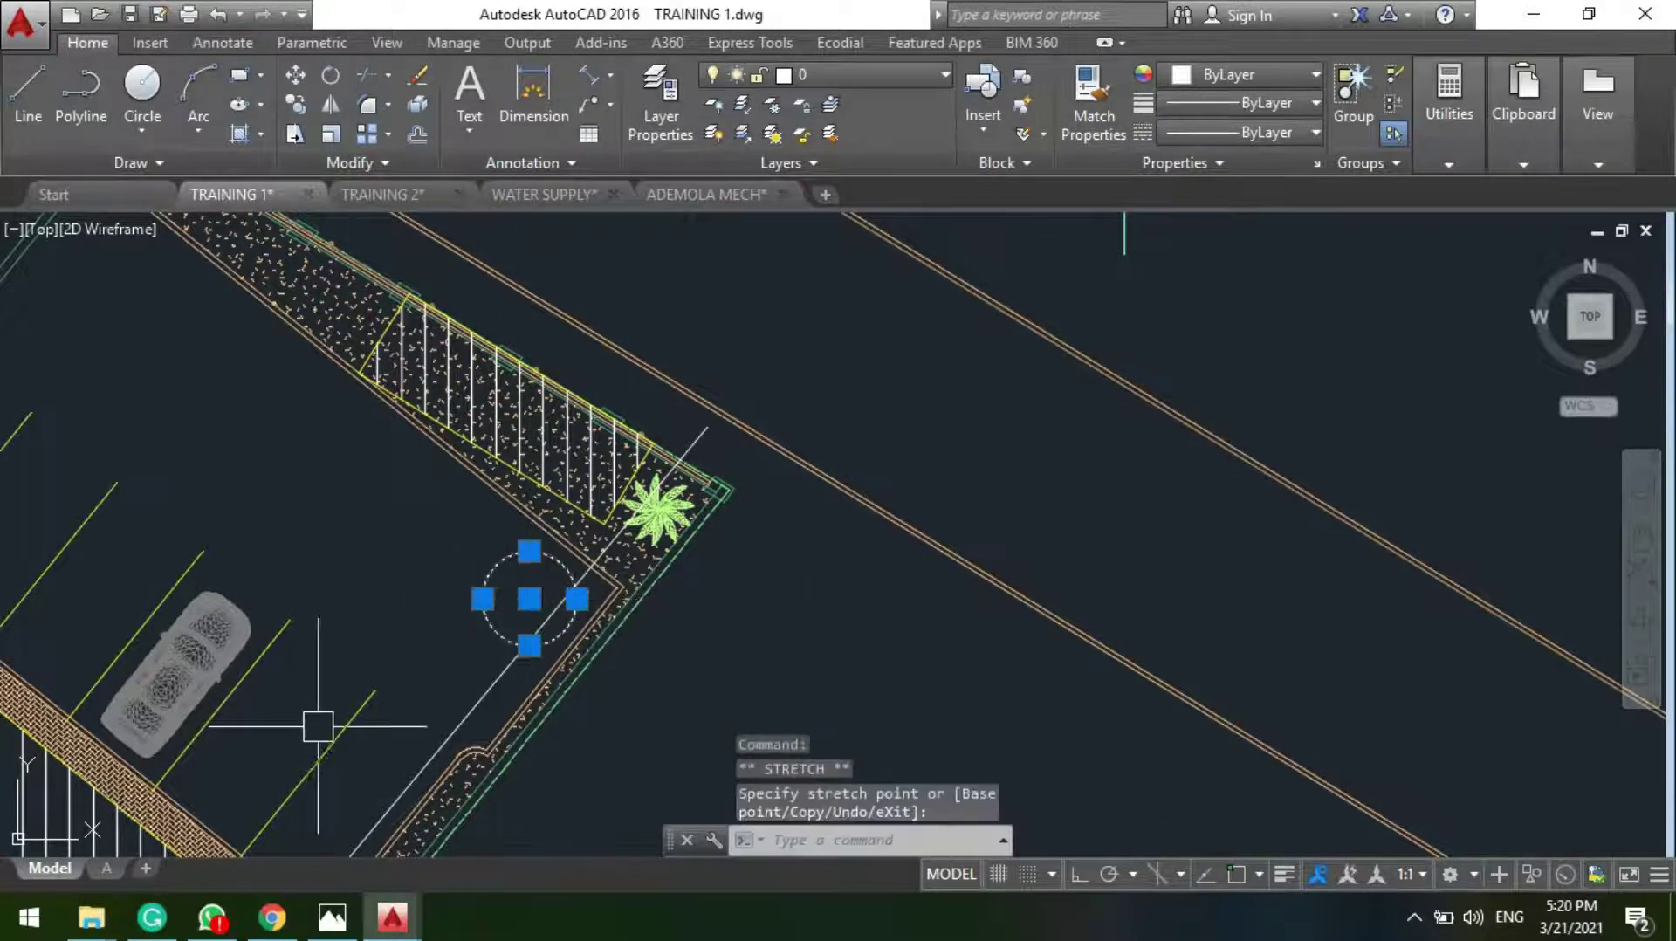
{"action": "key", "text": "Escape"}
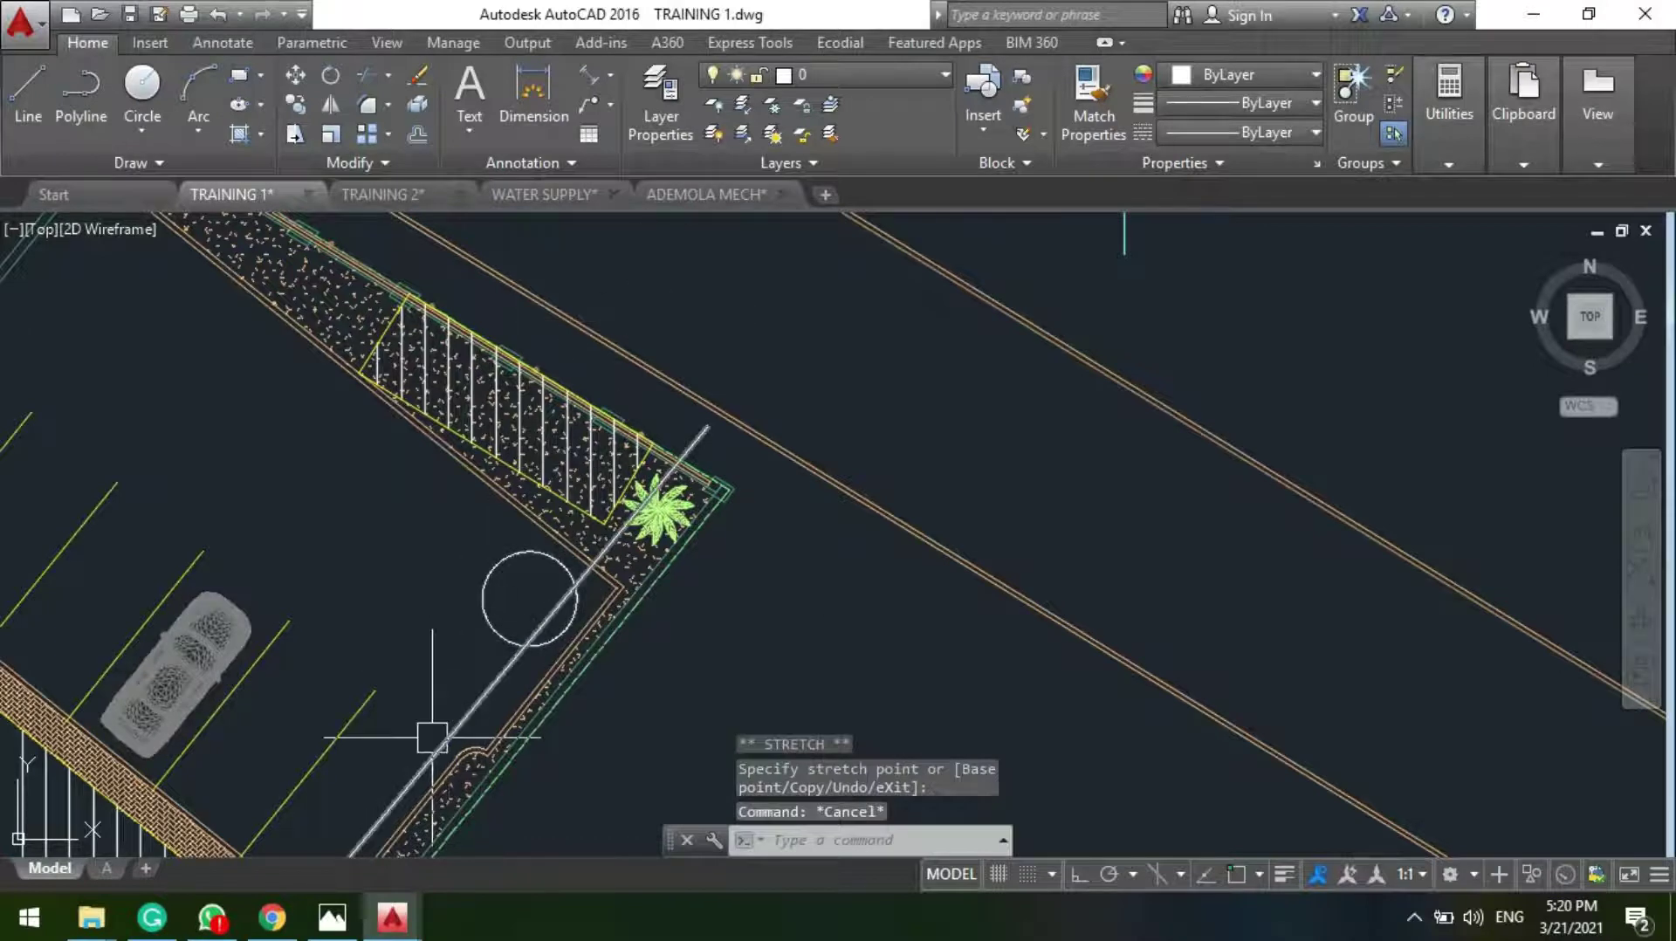
Step: Switch to the ADEMOLA MECH drawing's model space and frame the plan's top-left area
{"action": "left_click", "coordinate": [664, 196]}
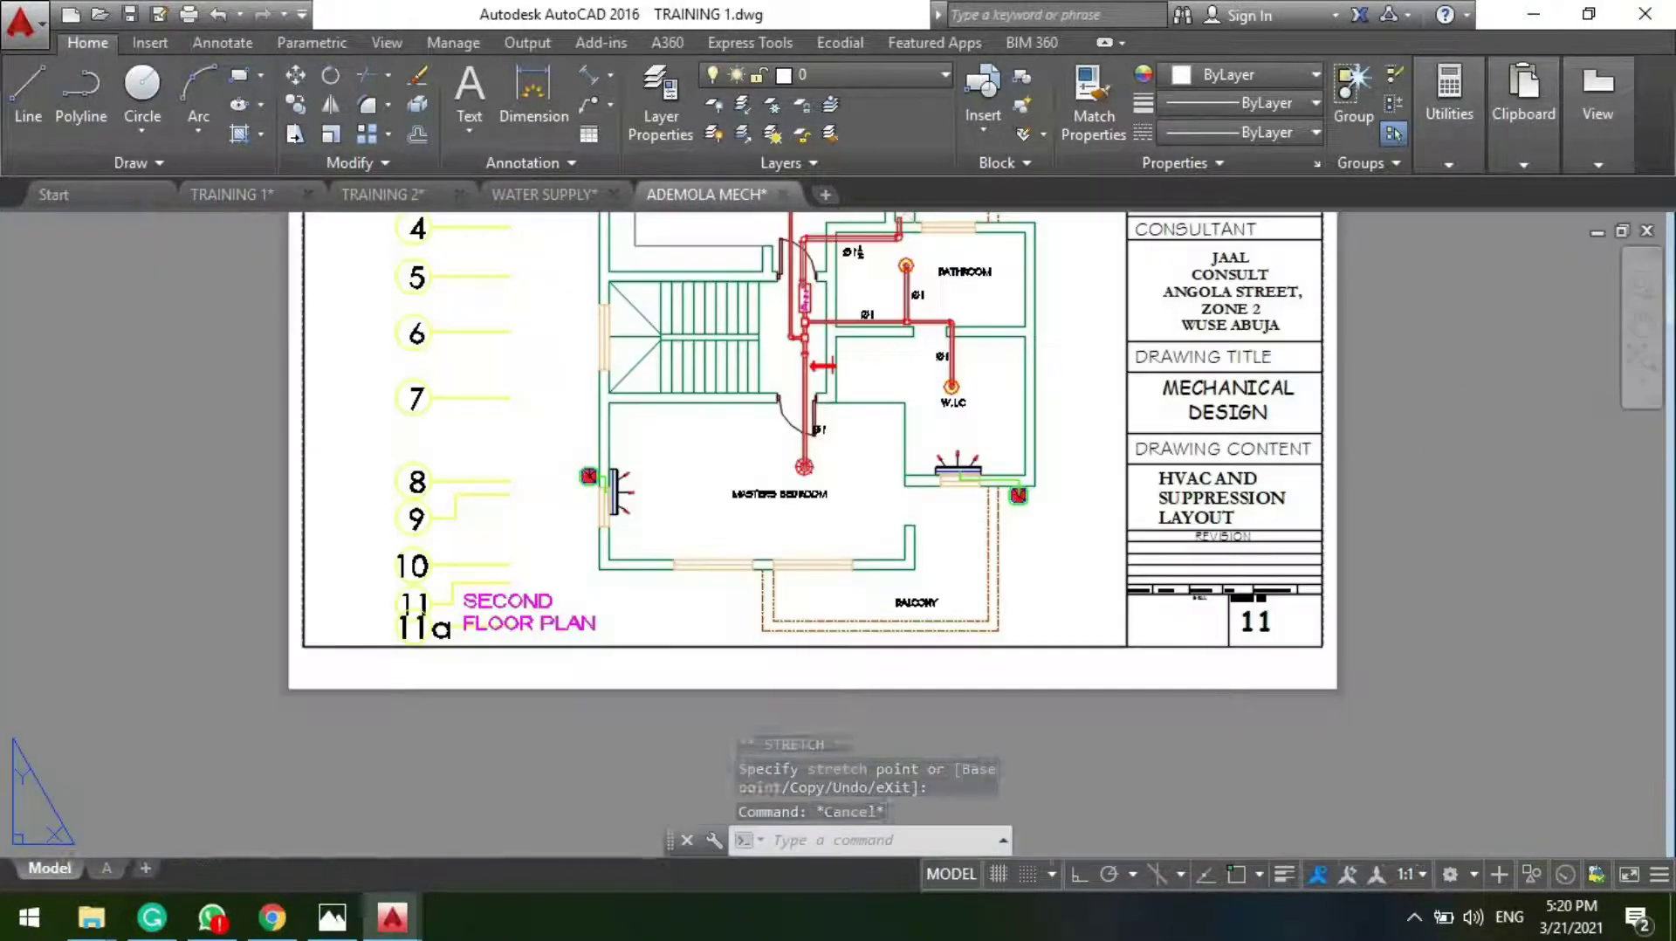
{"action": "scroll", "coordinate": [350, 676], "scroll_direction": "down", "scroll_amount": 2}
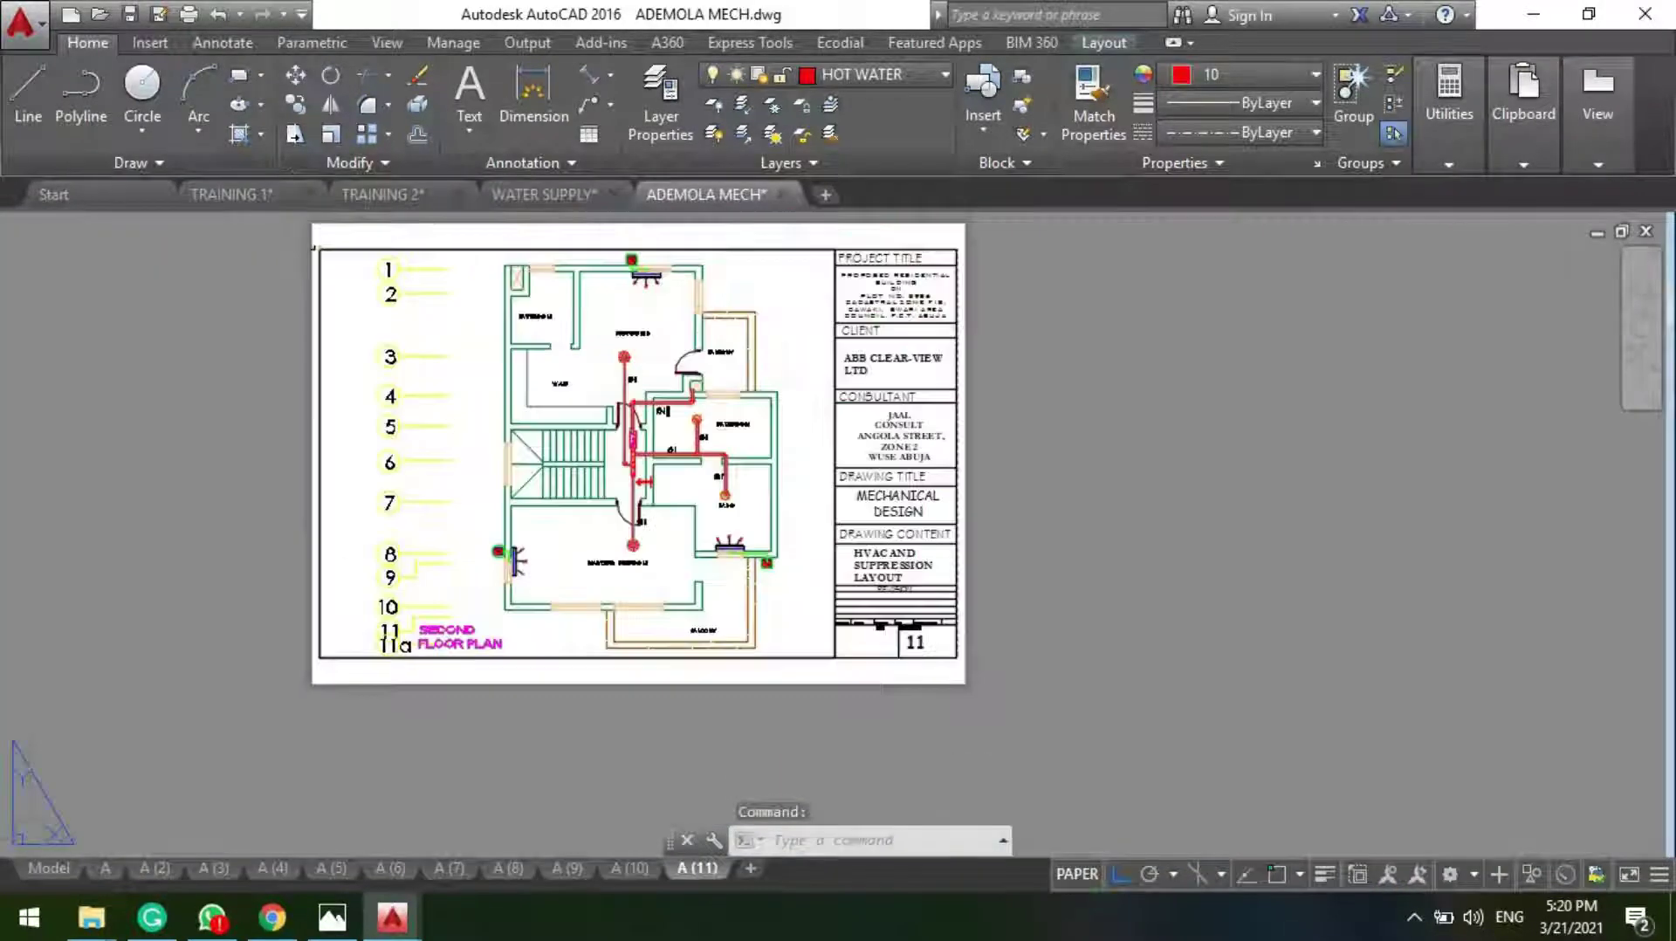
{"action": "left_click", "coordinate": [45, 869]}
{"action": "scroll", "coordinate": [584, 445], "scroll_direction": "up", "scroll_amount": 4}
{"action": "middle_click_drag", "start_coordinate": [524, 392], "coordinate": [387, 414]}
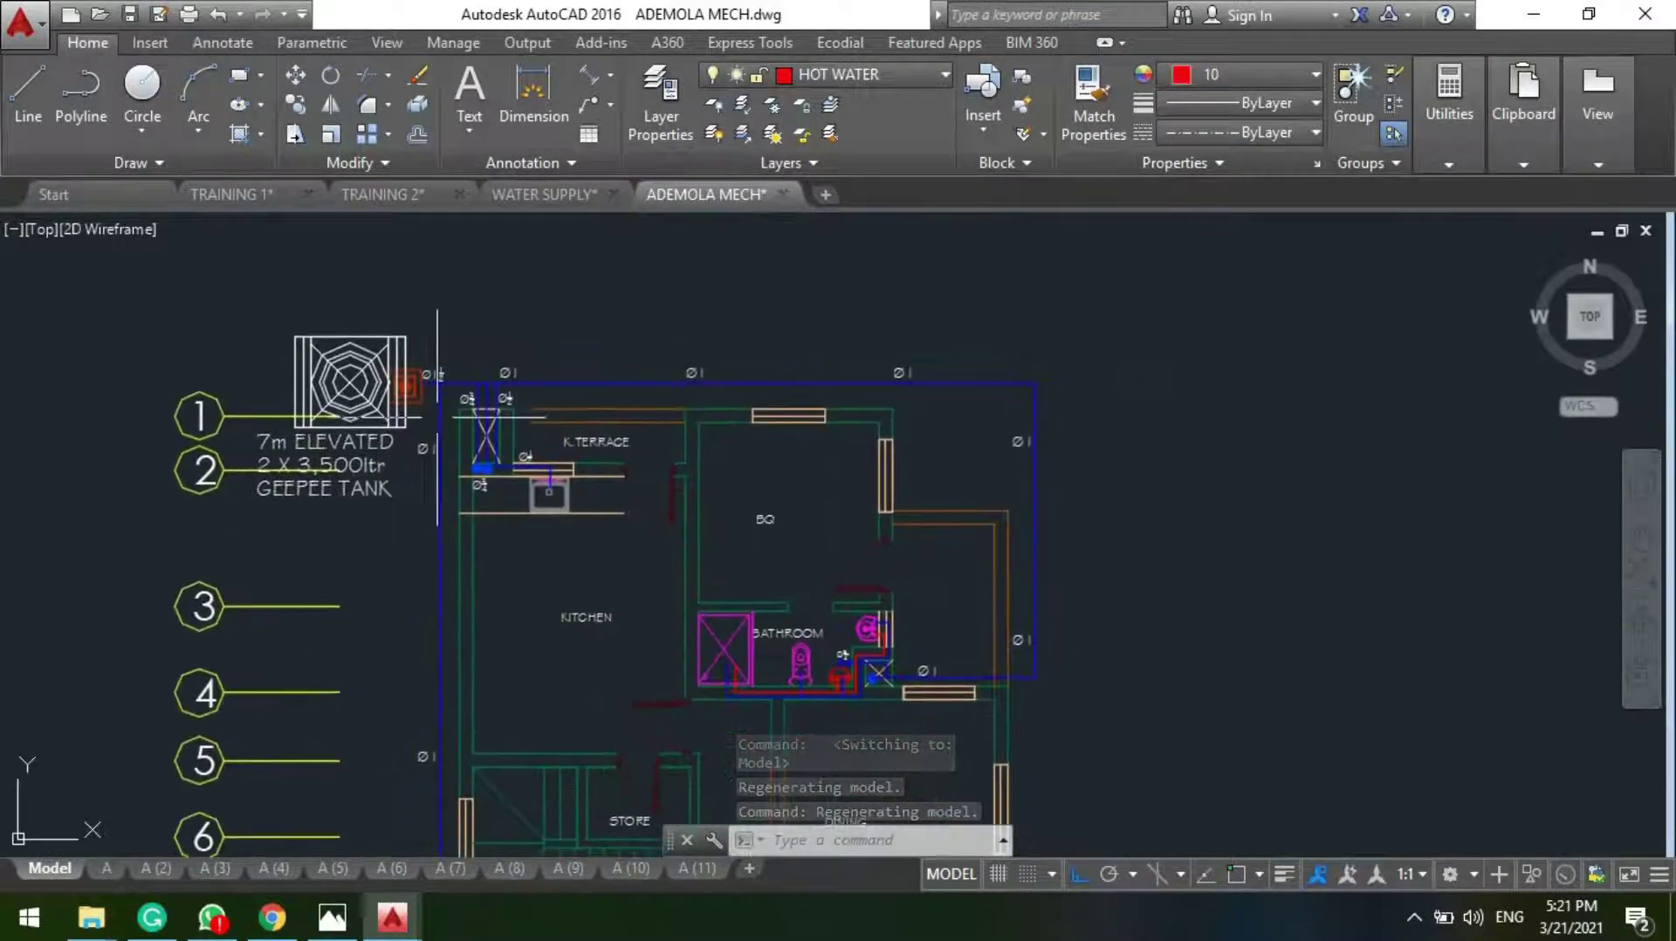
{"action": "scroll", "coordinate": [572, 410], "scroll_direction": "down", "scroll_amount": 2}
{"action": "scroll", "coordinate": [425, 409], "scroll_direction": "up", "scroll_amount": 4}
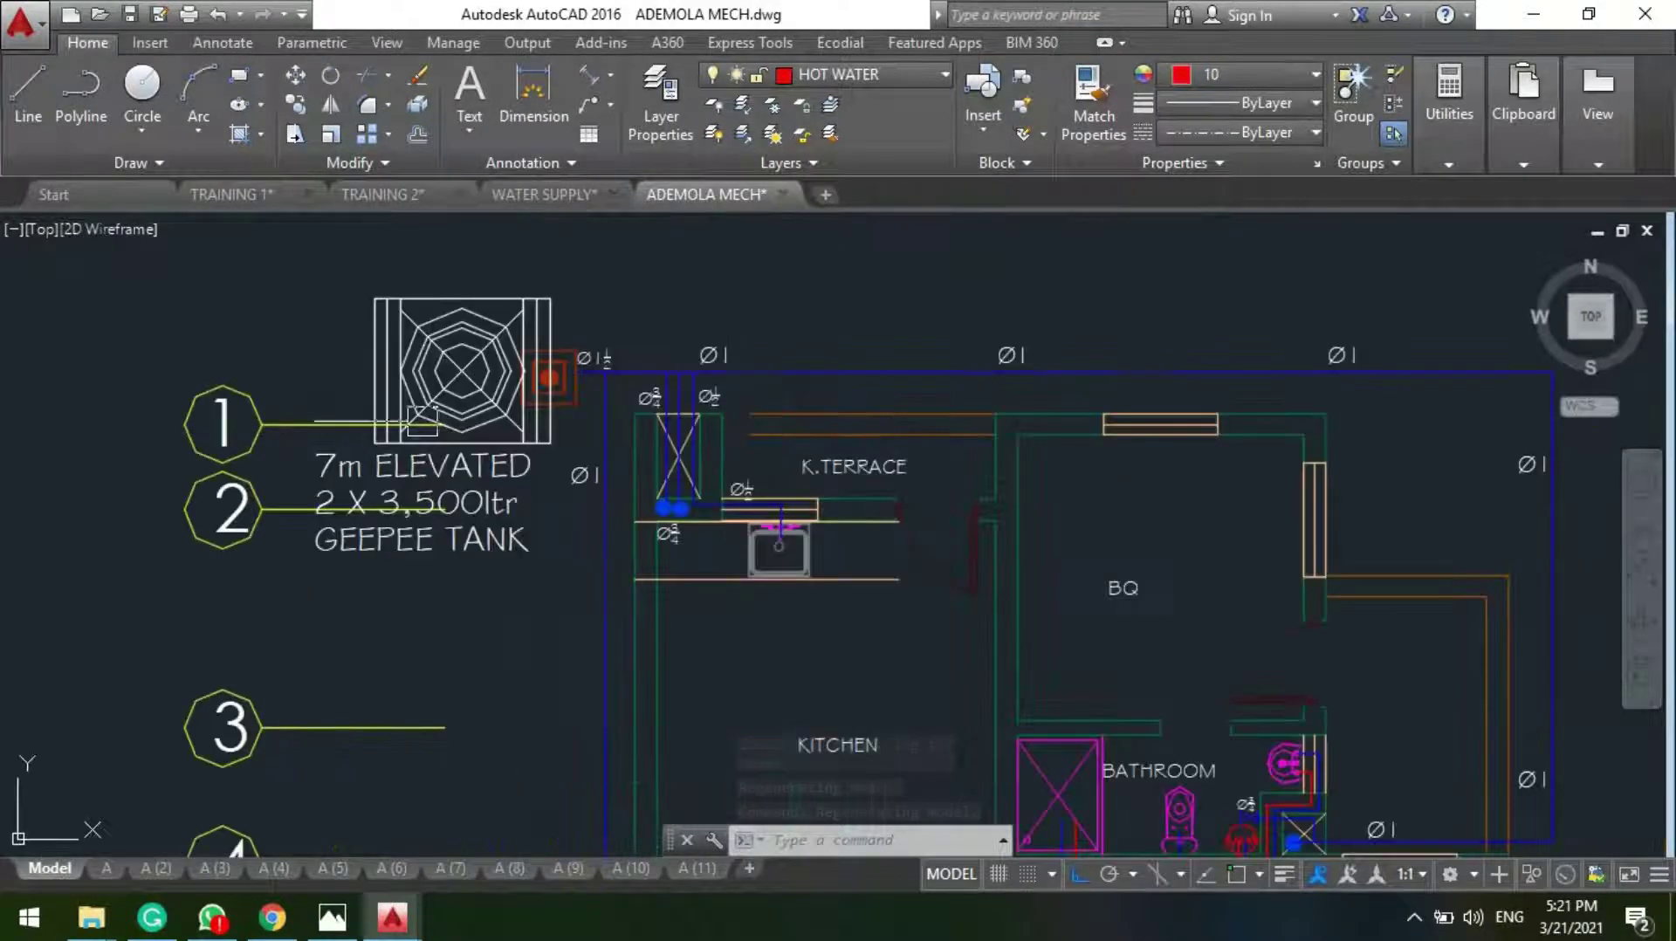
Step: Select the elevated tank block and the red hot-water riser, then regenerate the display
{"action": "left_click", "coordinate": [371, 327]}
{"action": "scroll", "coordinate": [455, 527], "scroll_direction": "up", "scroll_amount": 2}
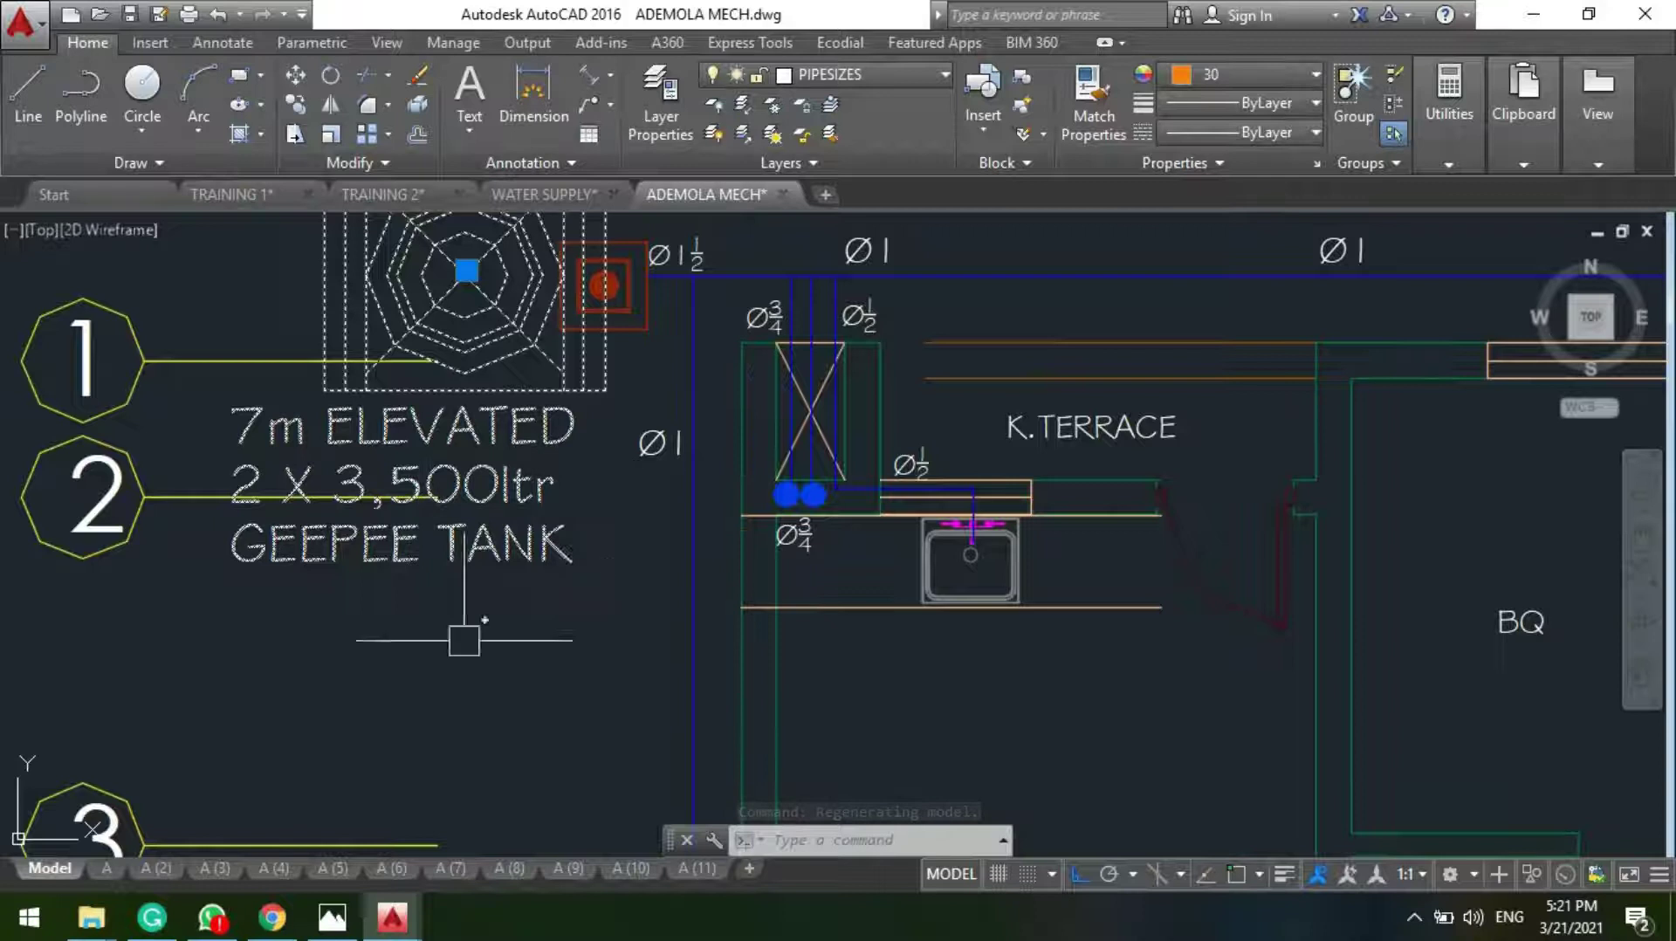
{"action": "scroll", "coordinate": [378, 650], "scroll_direction": "down", "scroll_amount": 2}
{"action": "scroll", "coordinate": [437, 403], "scroll_direction": "up", "scroll_amount": 2}
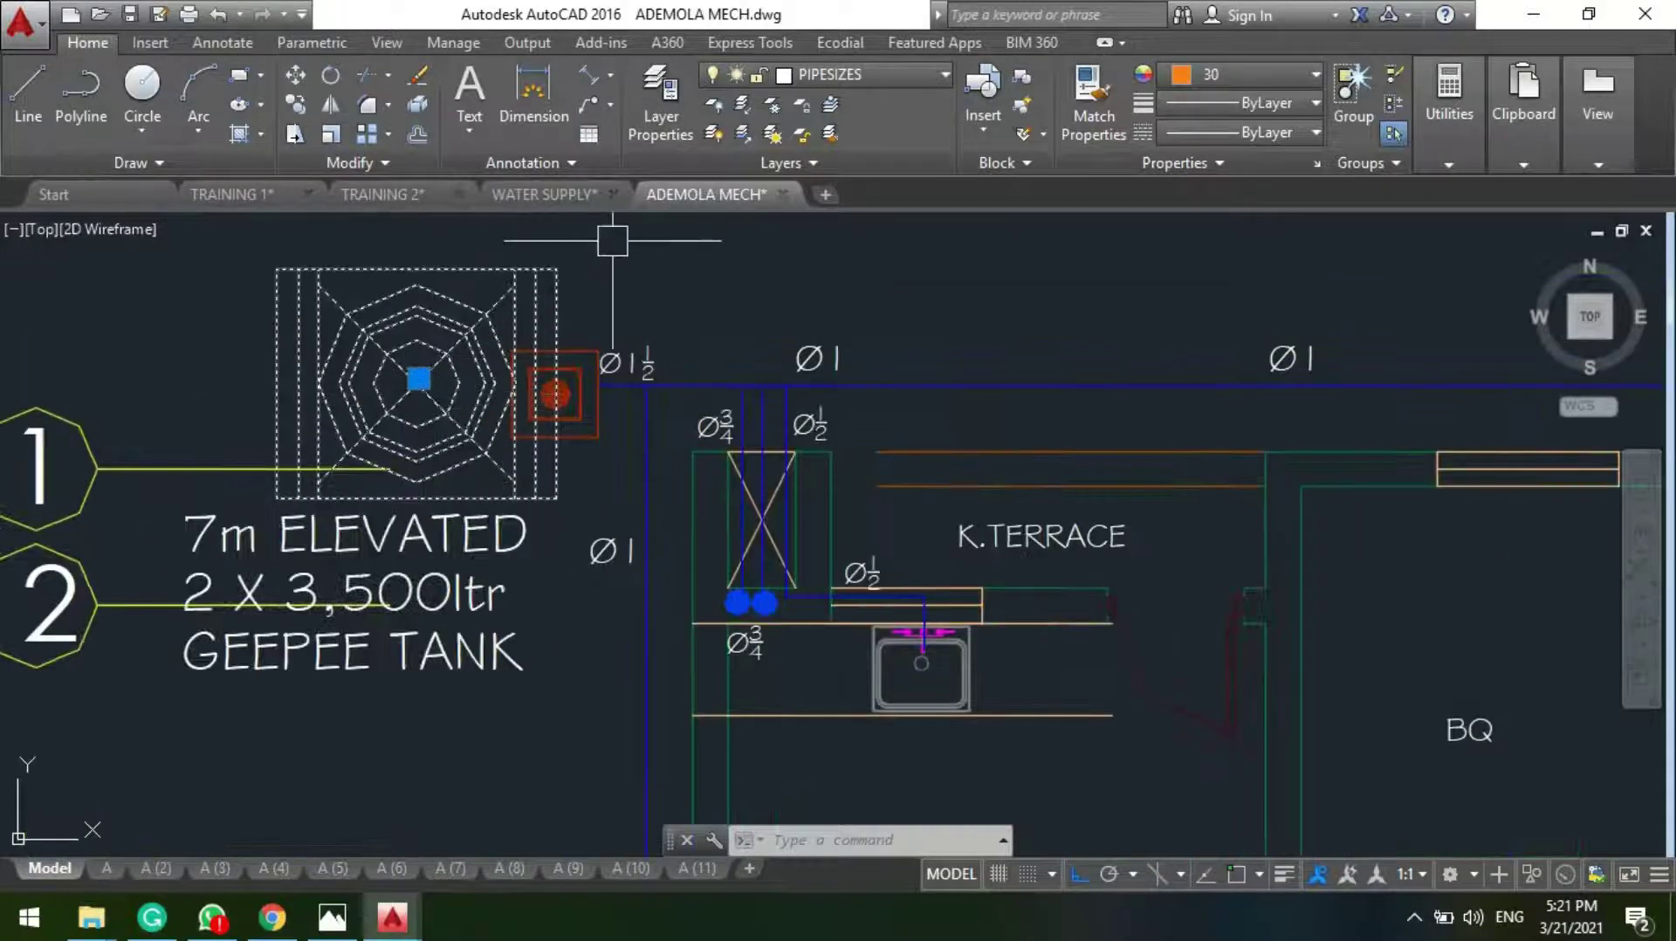
{"action": "scroll", "coordinate": [591, 315], "scroll_direction": "up", "scroll_amount": 4}
{"action": "left_click", "coordinate": [579, 403]}
{"action": "scroll", "coordinate": [563, 515], "scroll_direction": "down", "scroll_amount": 5}
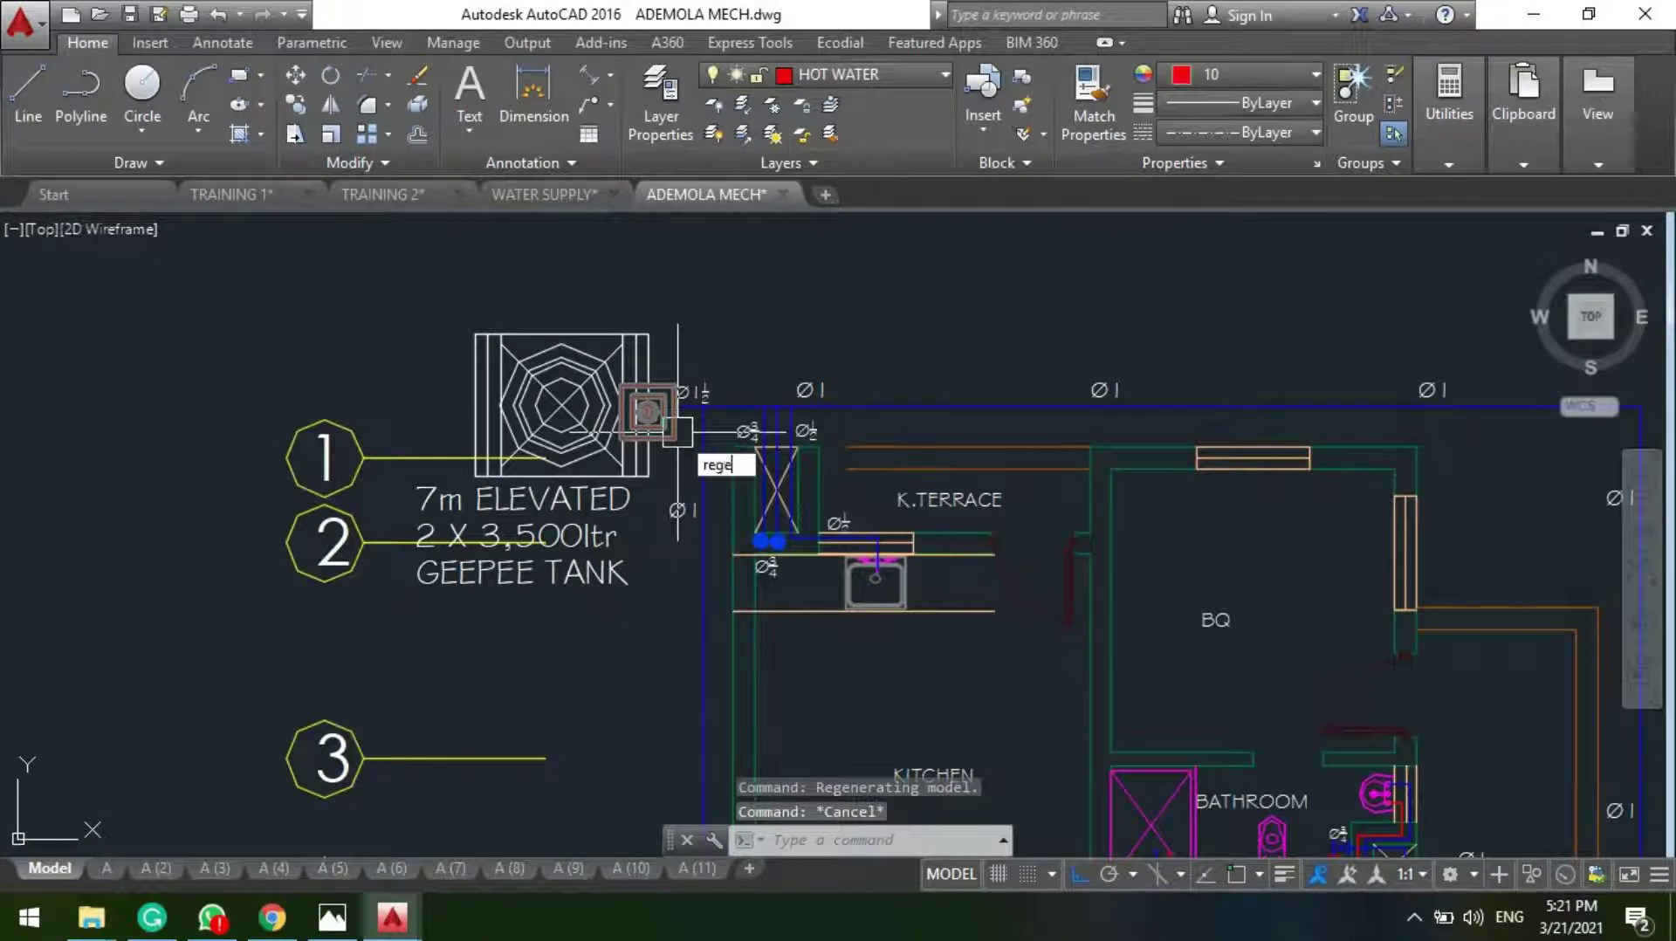
{"action": "key", "text": "Return"}
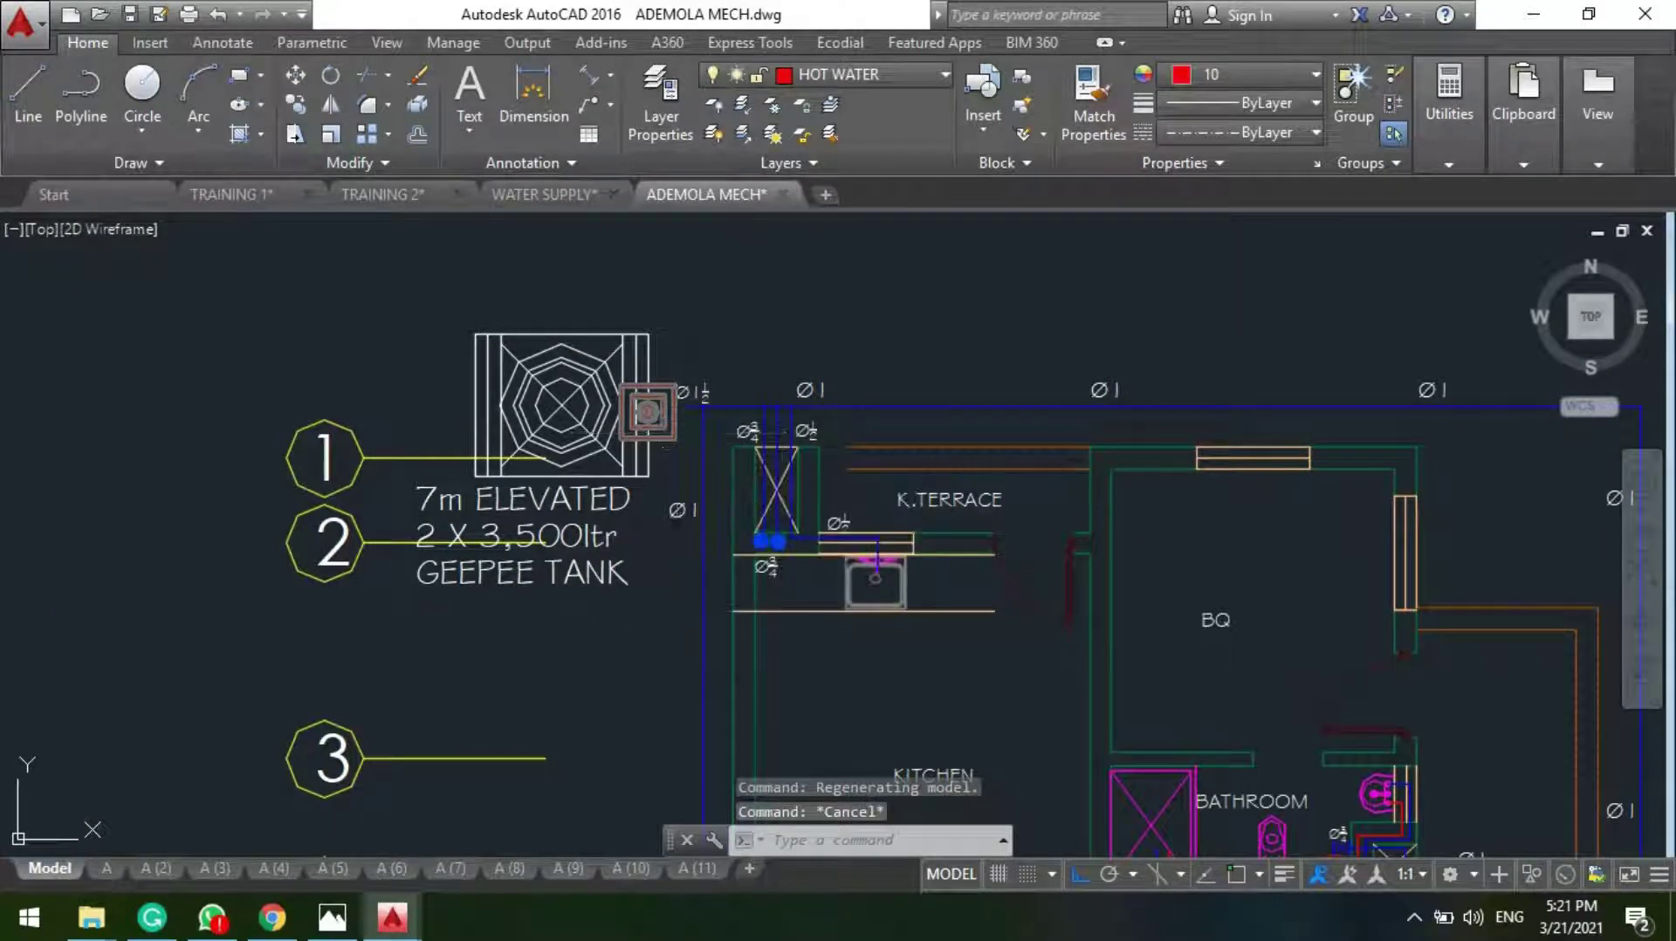
Step: Bring the bathroom pipe run into view and clear the selection grips
{"action": "scroll", "coordinate": [876, 417], "scroll_direction": "up", "scroll_amount": 3}
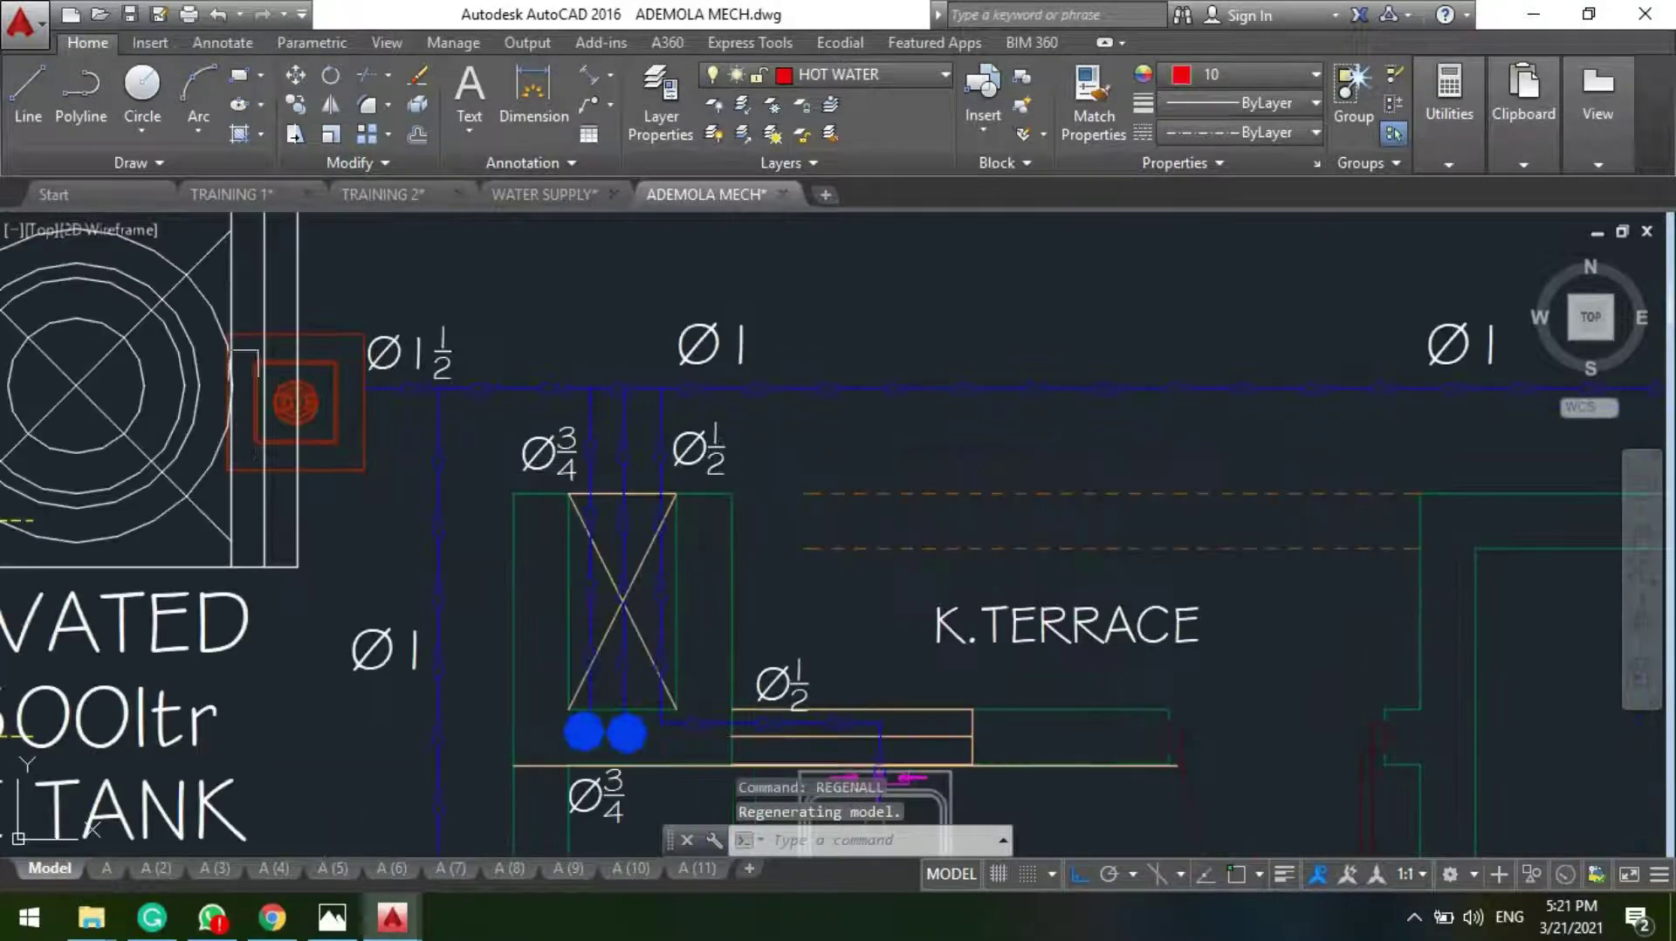
{"action": "scroll", "coordinate": [255, 350], "scroll_direction": "down", "scroll_amount": 5}
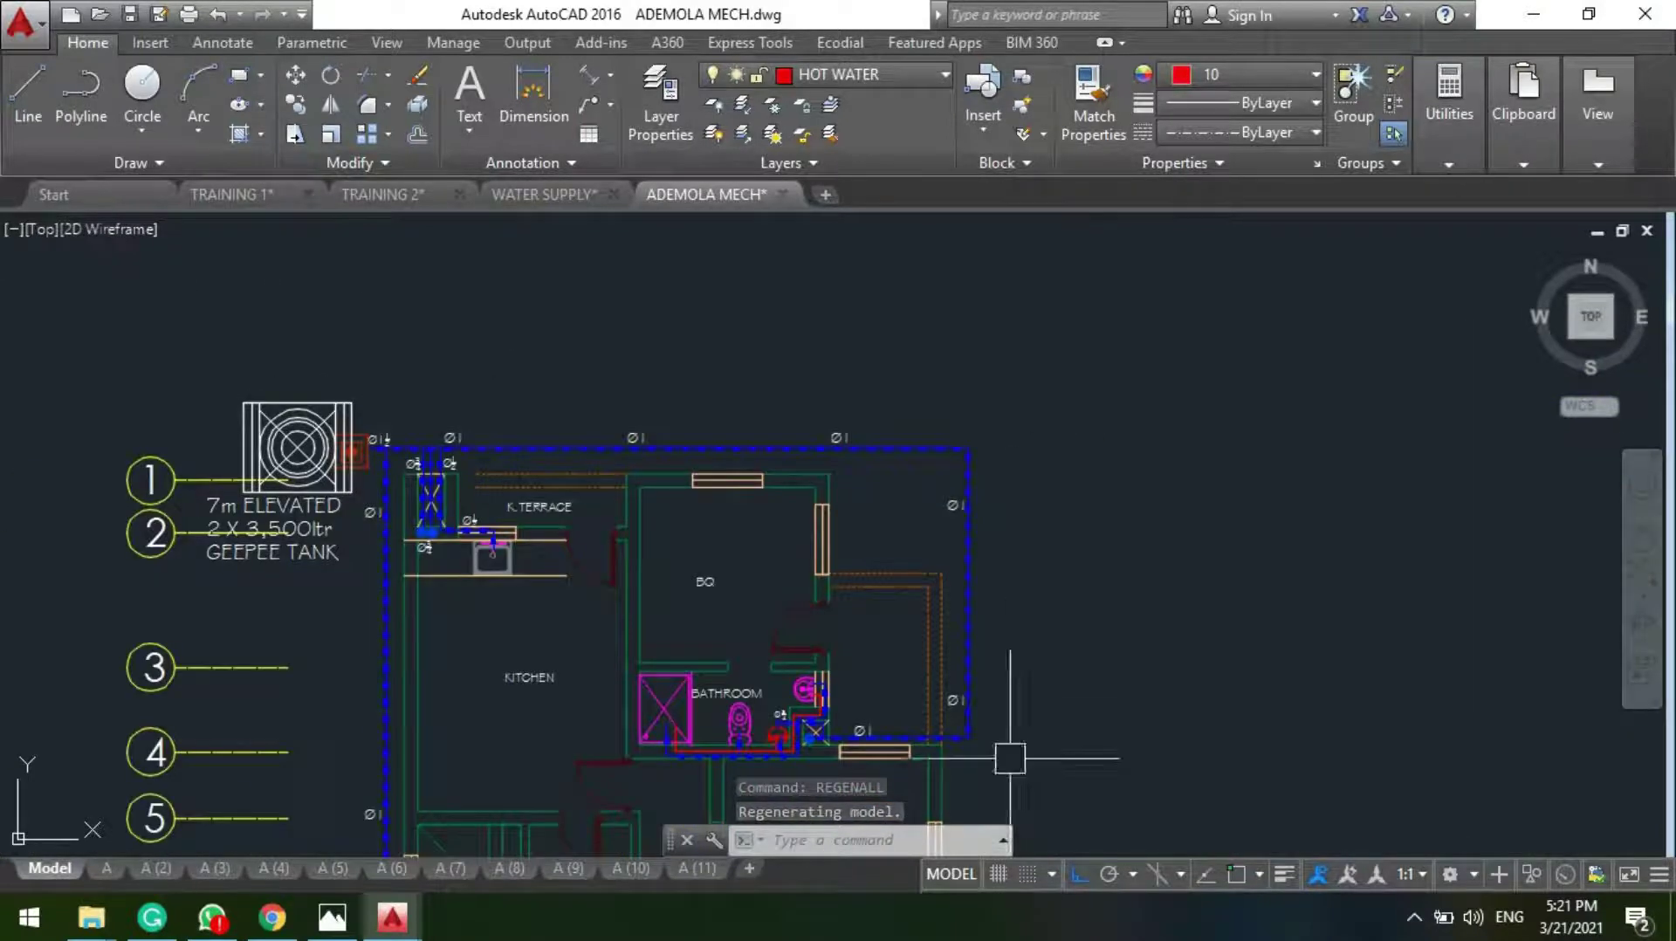
{"action": "middle_click_drag", "start_coordinate": [976, 631], "coordinate": [976, 430]}
{"action": "scroll", "coordinate": [934, 588], "scroll_direction": "up", "scroll_amount": 5}
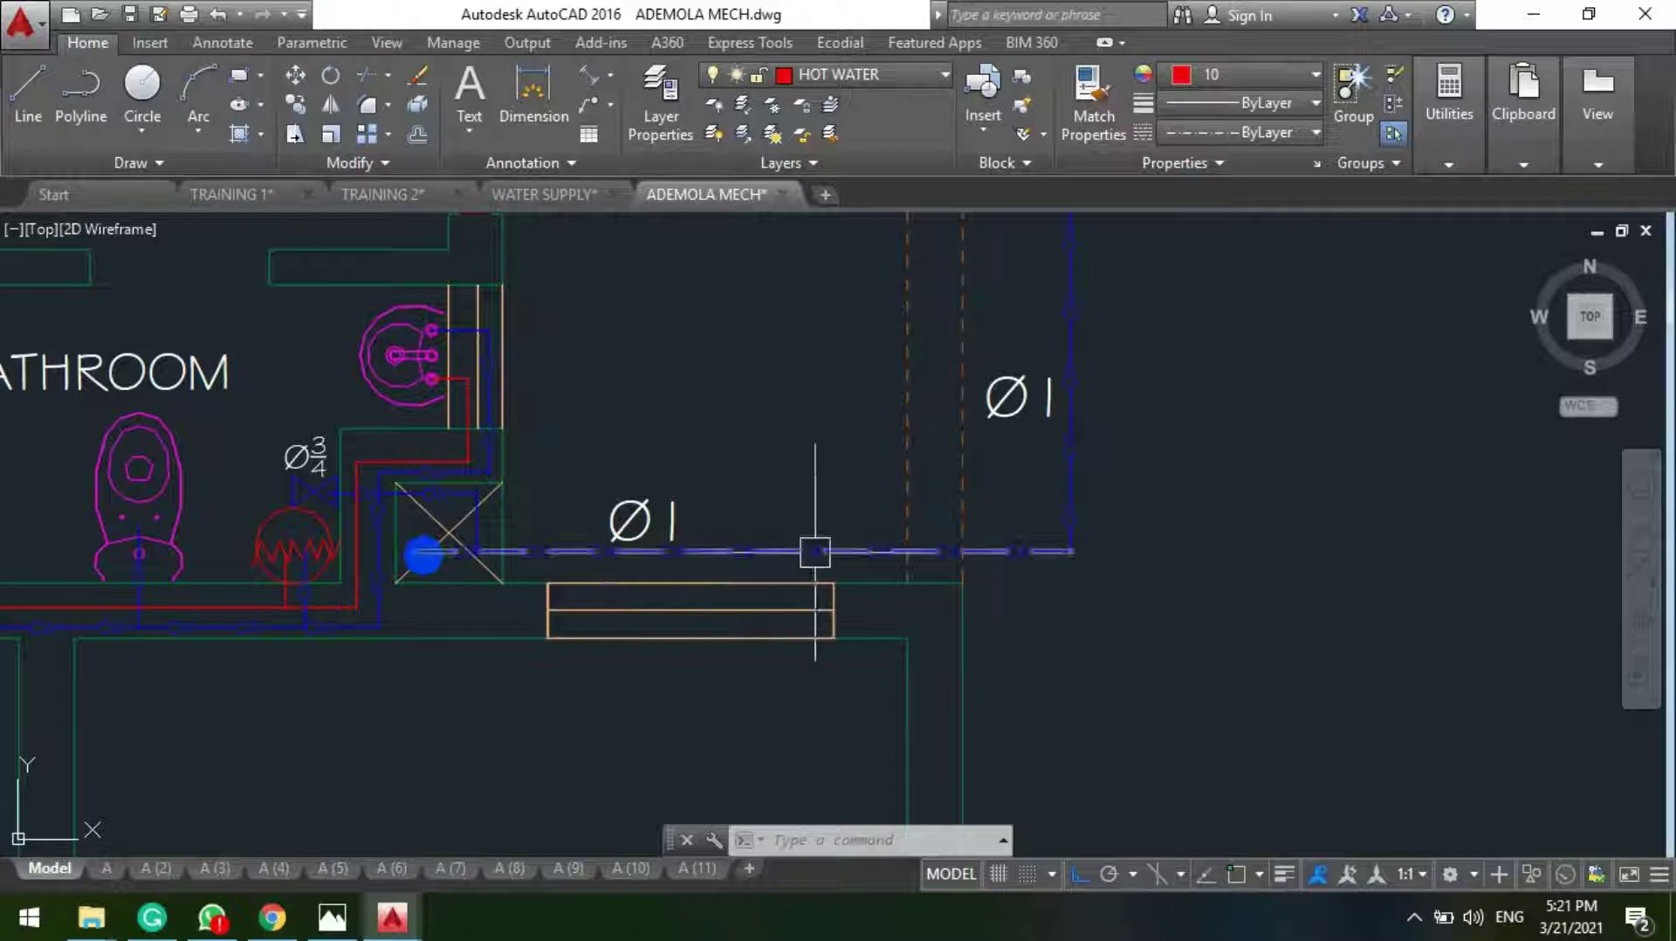
{"action": "scroll", "coordinate": [814, 552], "scroll_direction": "down", "scroll_amount": 2}
{"action": "scroll", "coordinate": [751, 562], "scroll_direction": "up", "scroll_amount": 4}
{"action": "scroll", "coordinate": [760, 580], "scroll_direction": "down", "scroll_amount": 6}
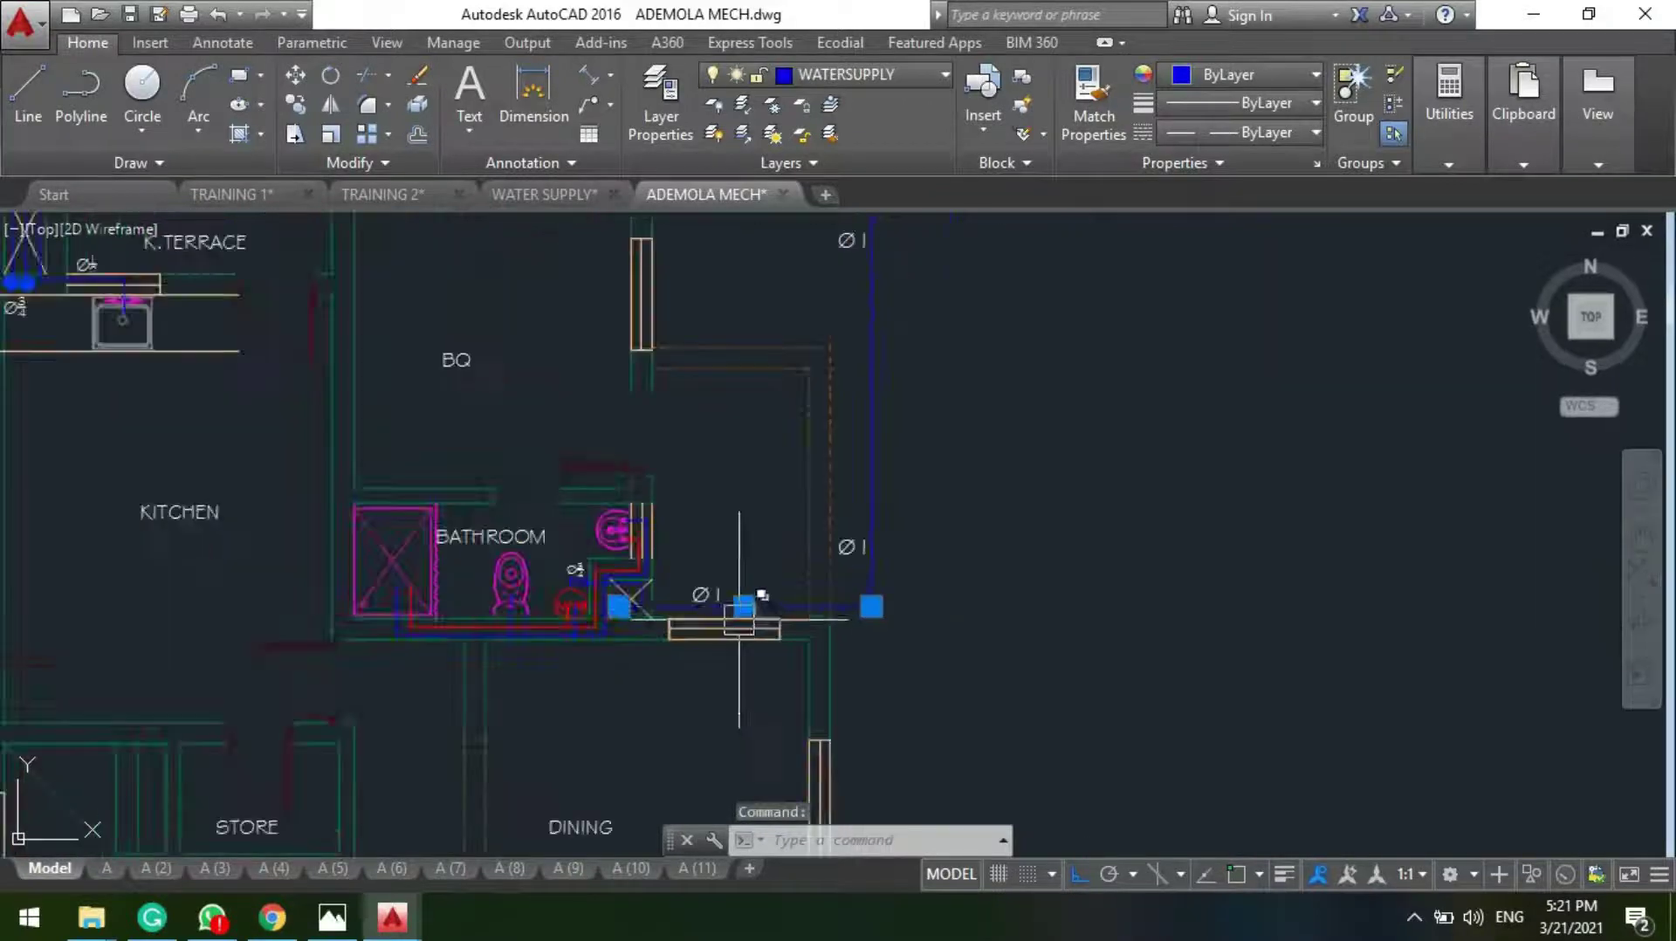
{"action": "scroll", "coordinate": [826, 517], "scroll_direction": "down", "scroll_amount": 4}
{"action": "scroll", "coordinate": [797, 325], "scroll_direction": "up", "scroll_amount": 6}
{"action": "key", "text": "Escape"}
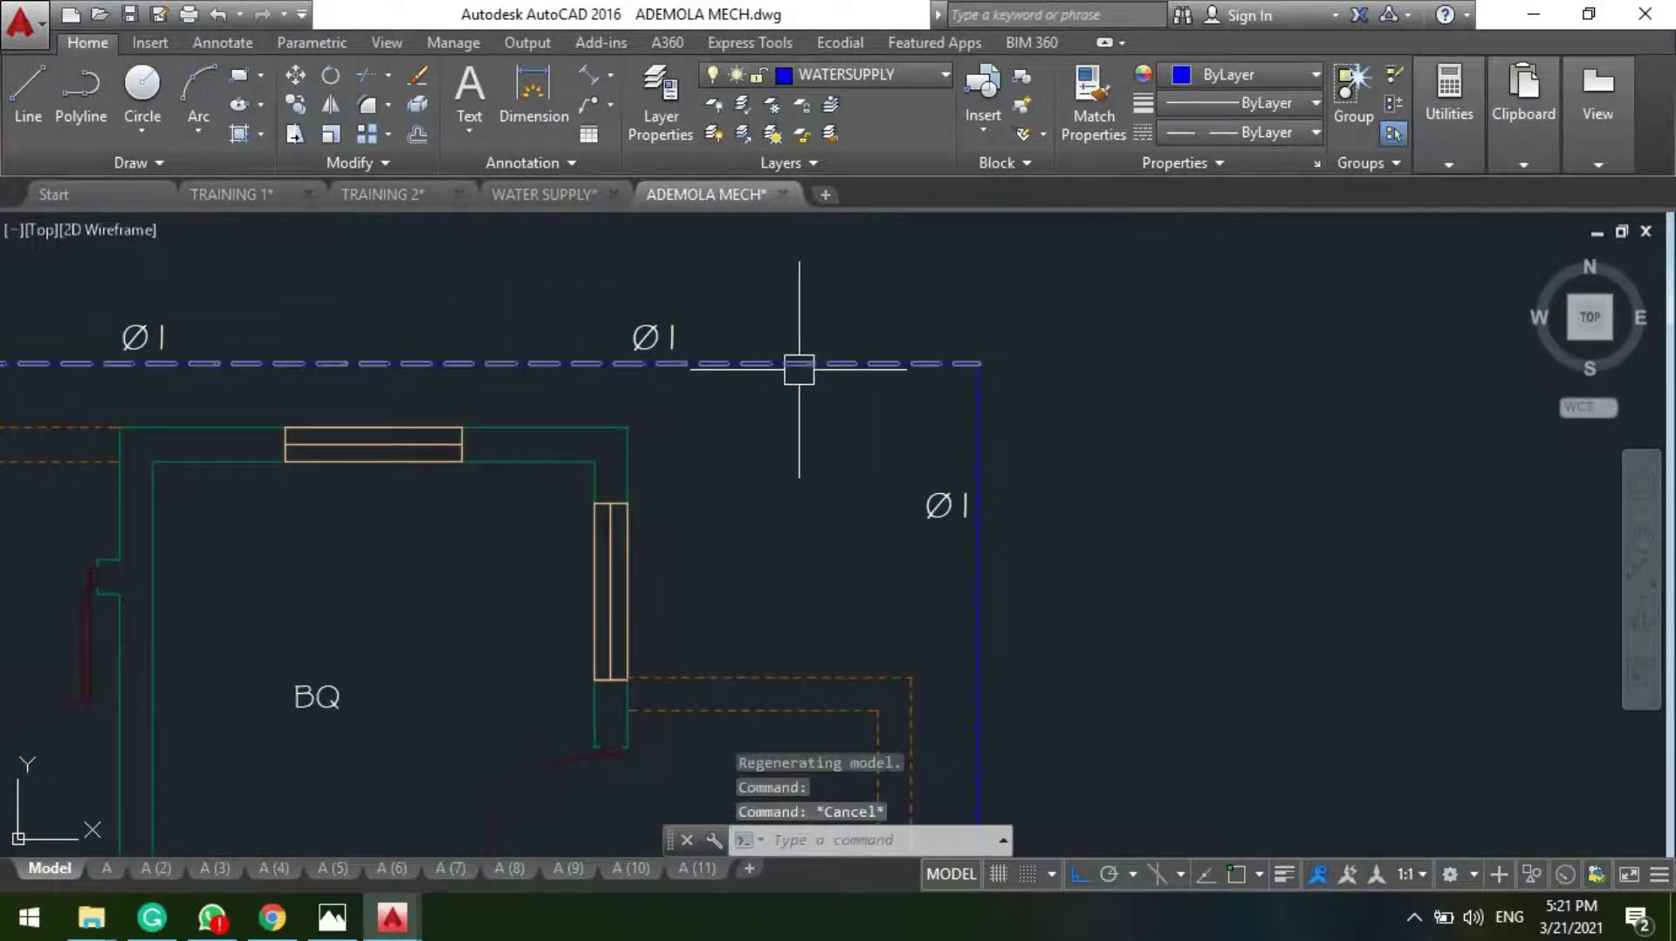
{"action": "scroll", "coordinate": [792, 369], "scroll_direction": "down", "scroll_amount": 5}
{"action": "key", "text": "Escape"}
{"action": "scroll", "coordinate": [442, 269], "scroll_direction": "up", "scroll_amount": 2}
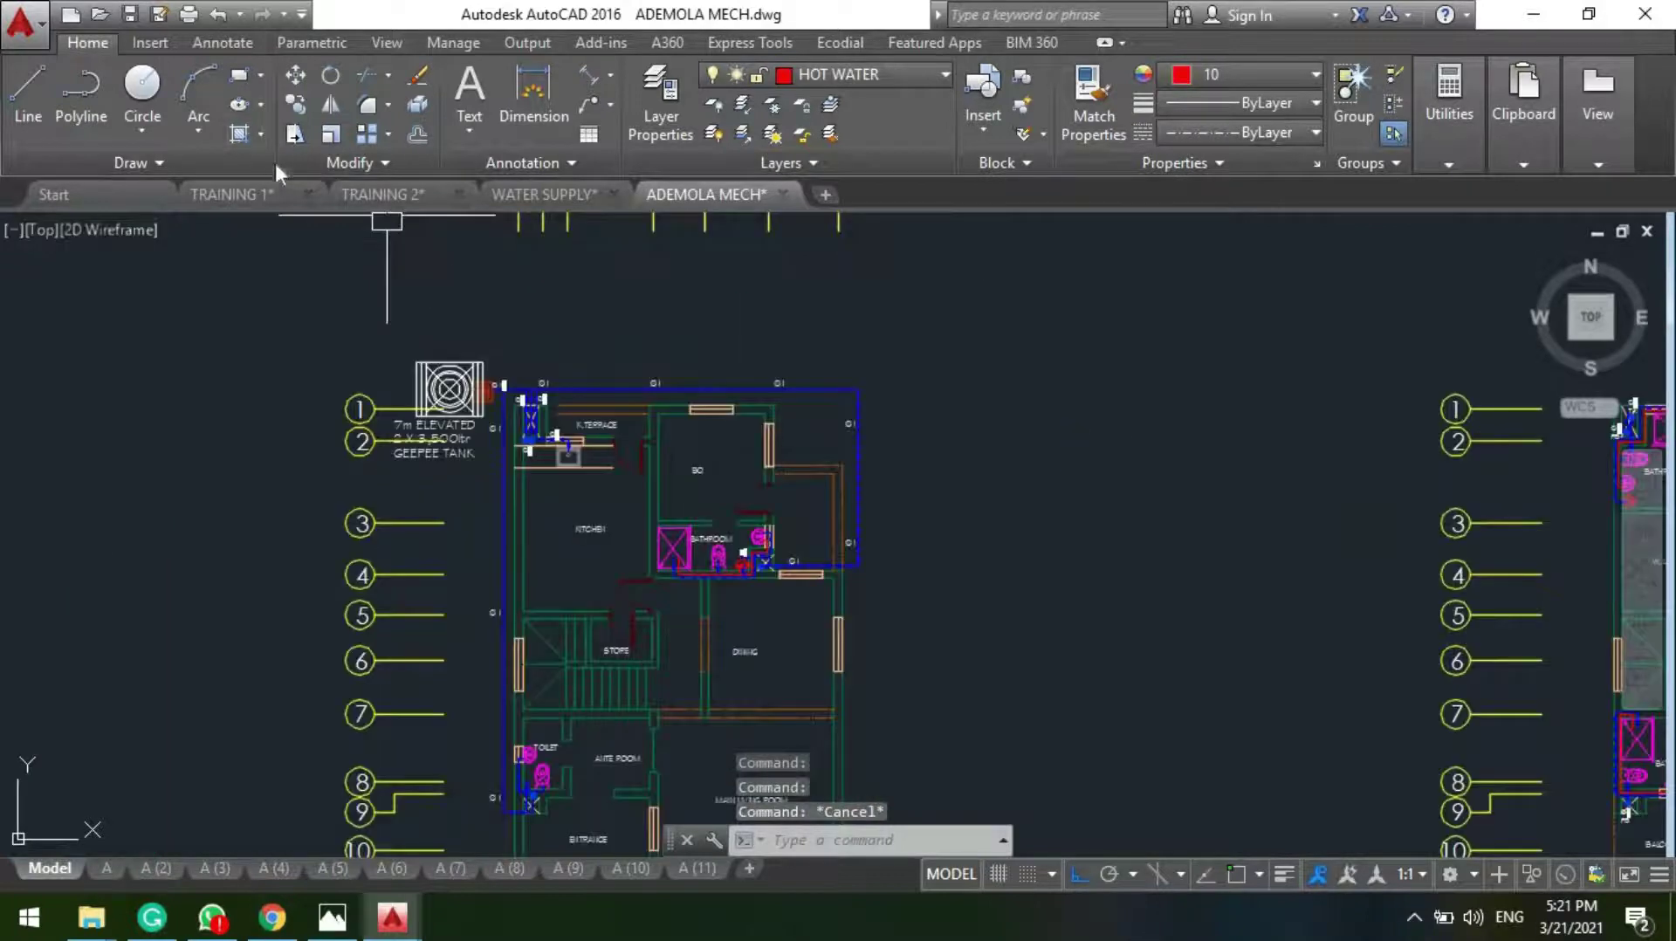
Step: Switch to the TRAINING 1 drawing and view the planter corner of the site plan
{"action": "left_click", "coordinate": [238, 190]}
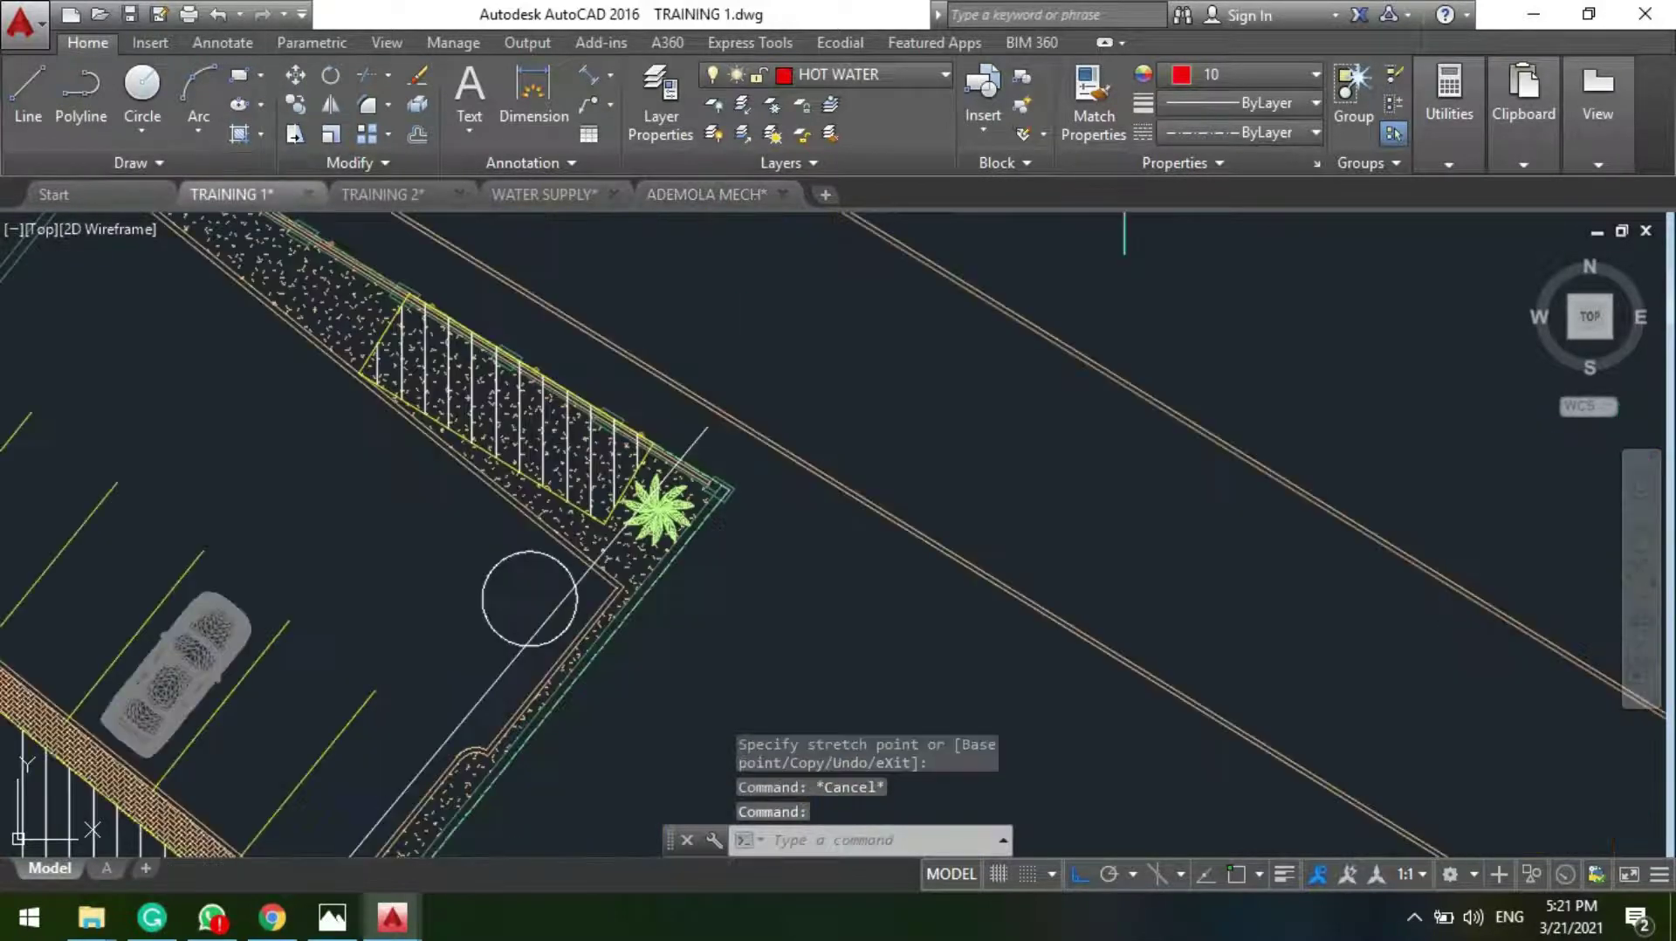
{"action": "scroll", "coordinate": [562, 554], "scroll_direction": "up", "scroll_amount": 2}
{"action": "middle_click_drag", "start_coordinate": [561, 553], "coordinate": [569, 469]}
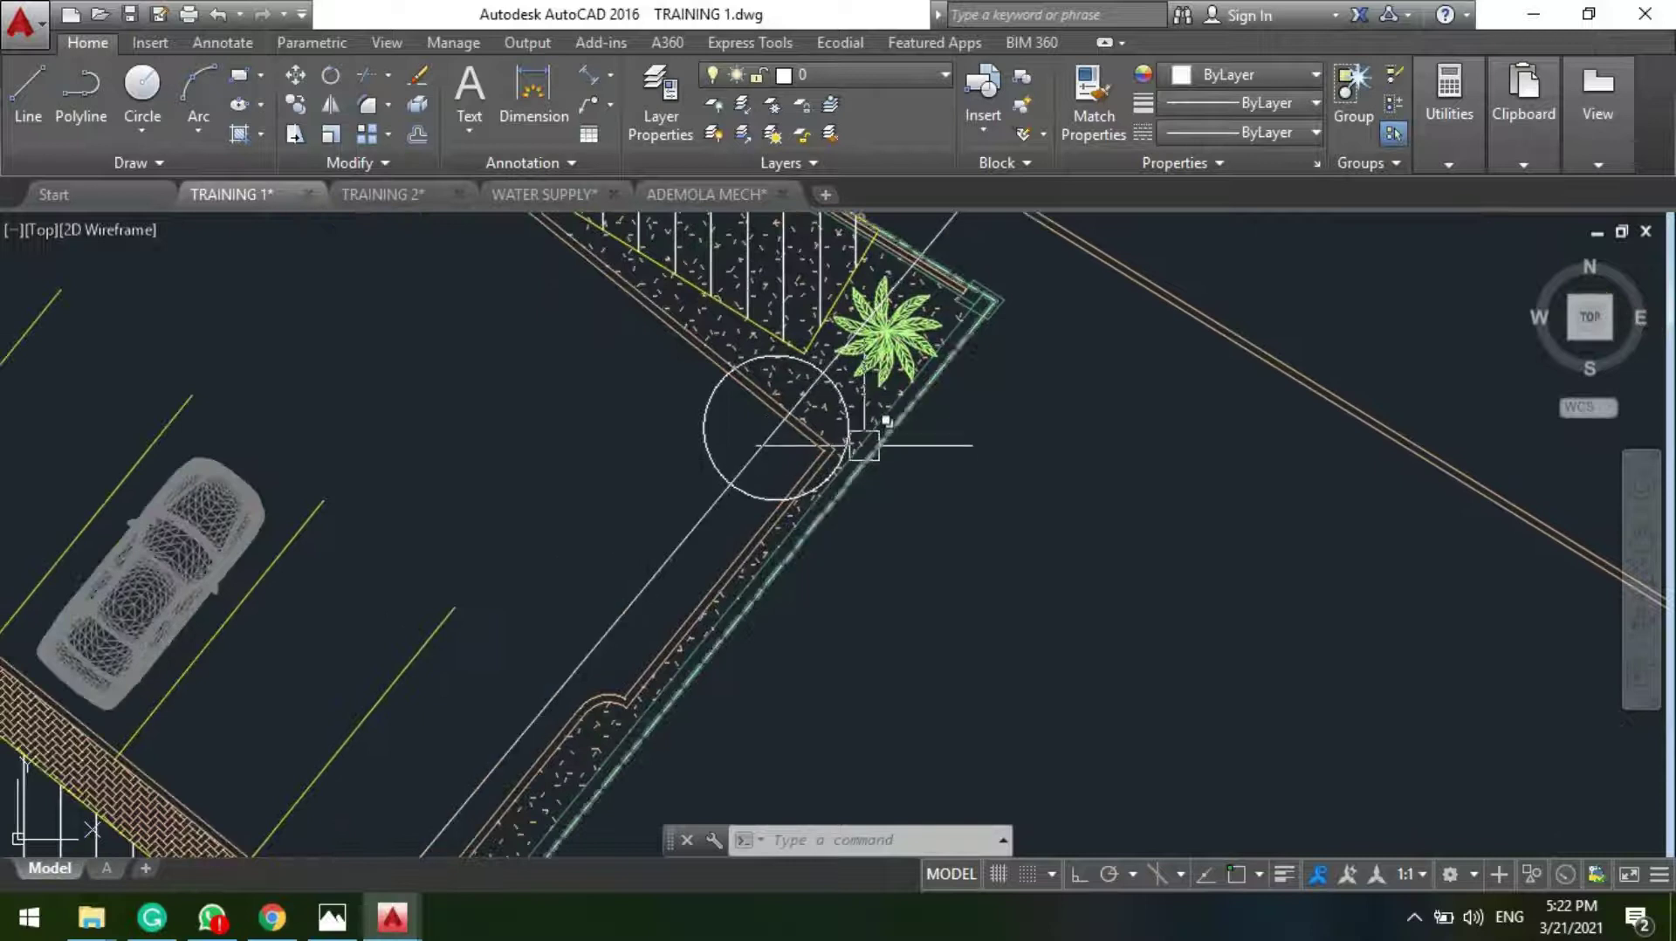
{"action": "scroll", "coordinate": [890, 376], "scroll_direction": "down", "scroll_amount": 3}
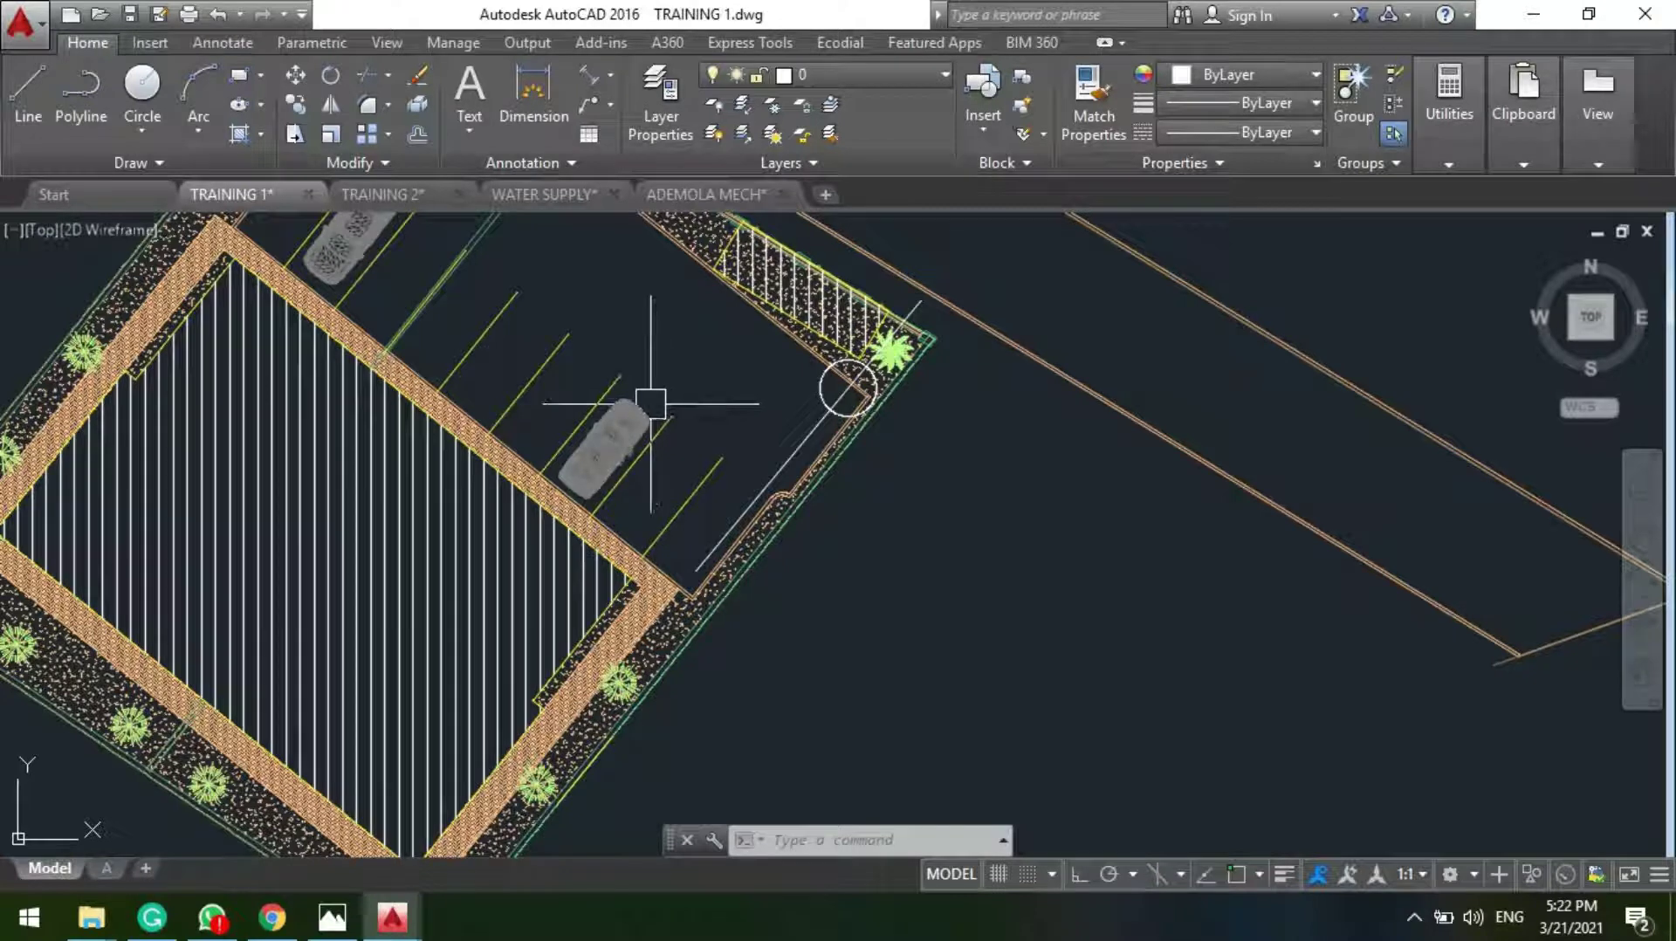
{"action": "scroll", "coordinate": [661, 435], "scroll_direction": "down", "scroll_amount": 3}
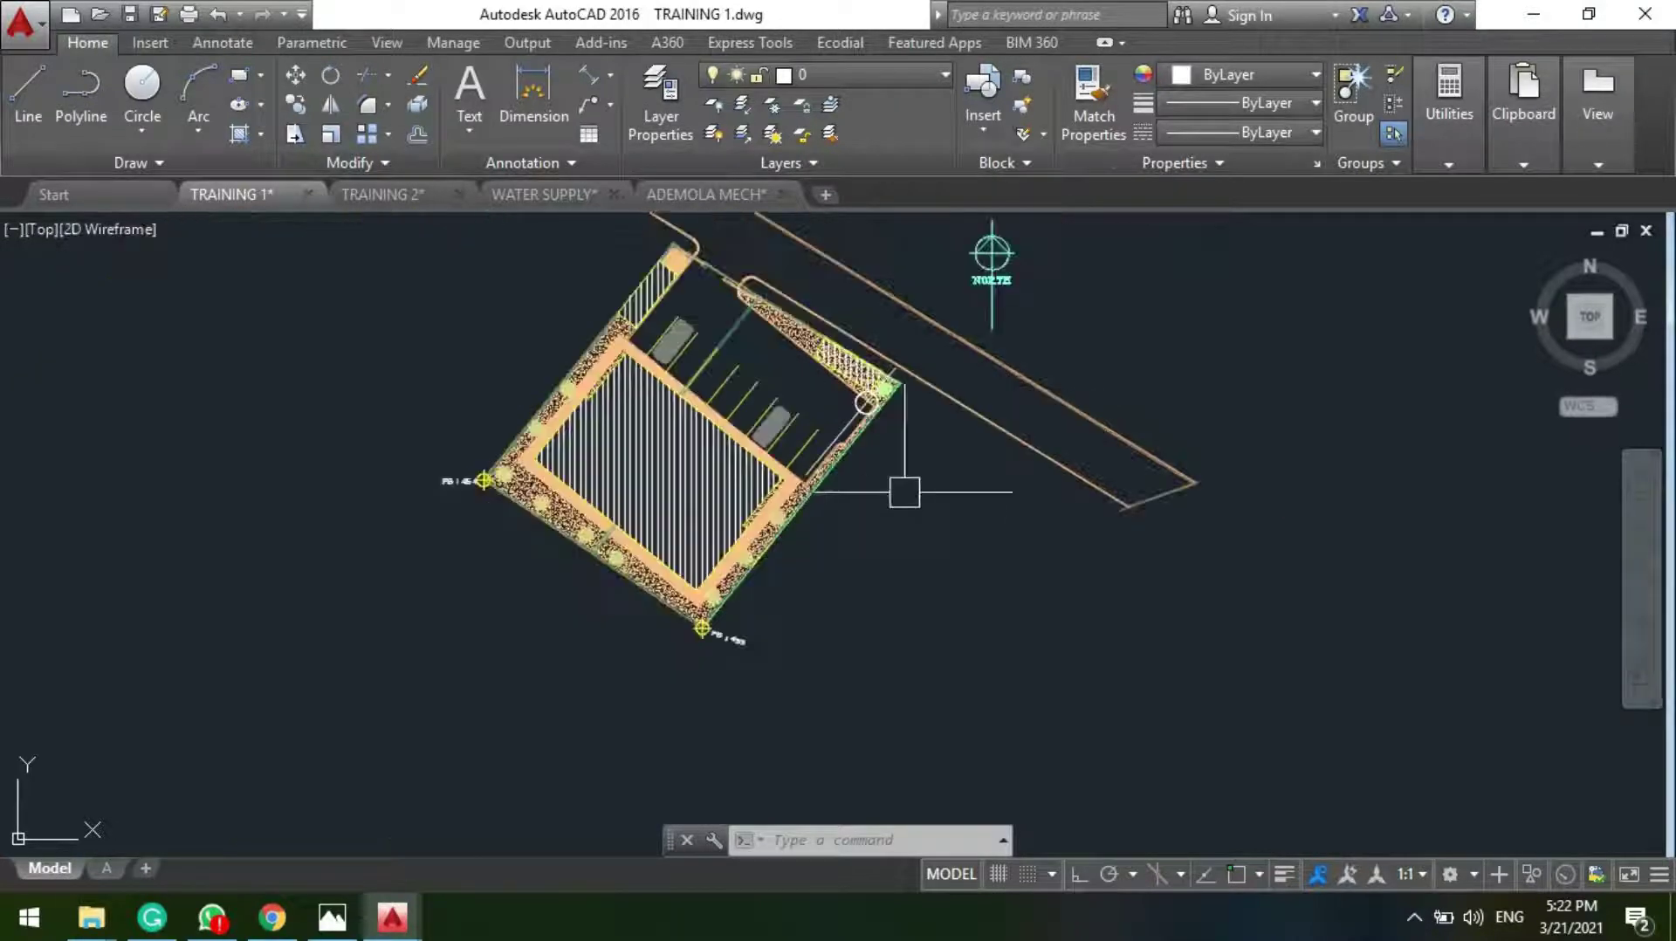
Step: Bring the house plans into view and start a selection window around the north arrow
{"action": "middle_click_drag", "start_coordinate": [913, 531], "coordinate": [766, 646]}
{"action": "left_click", "coordinate": [758, 306]}
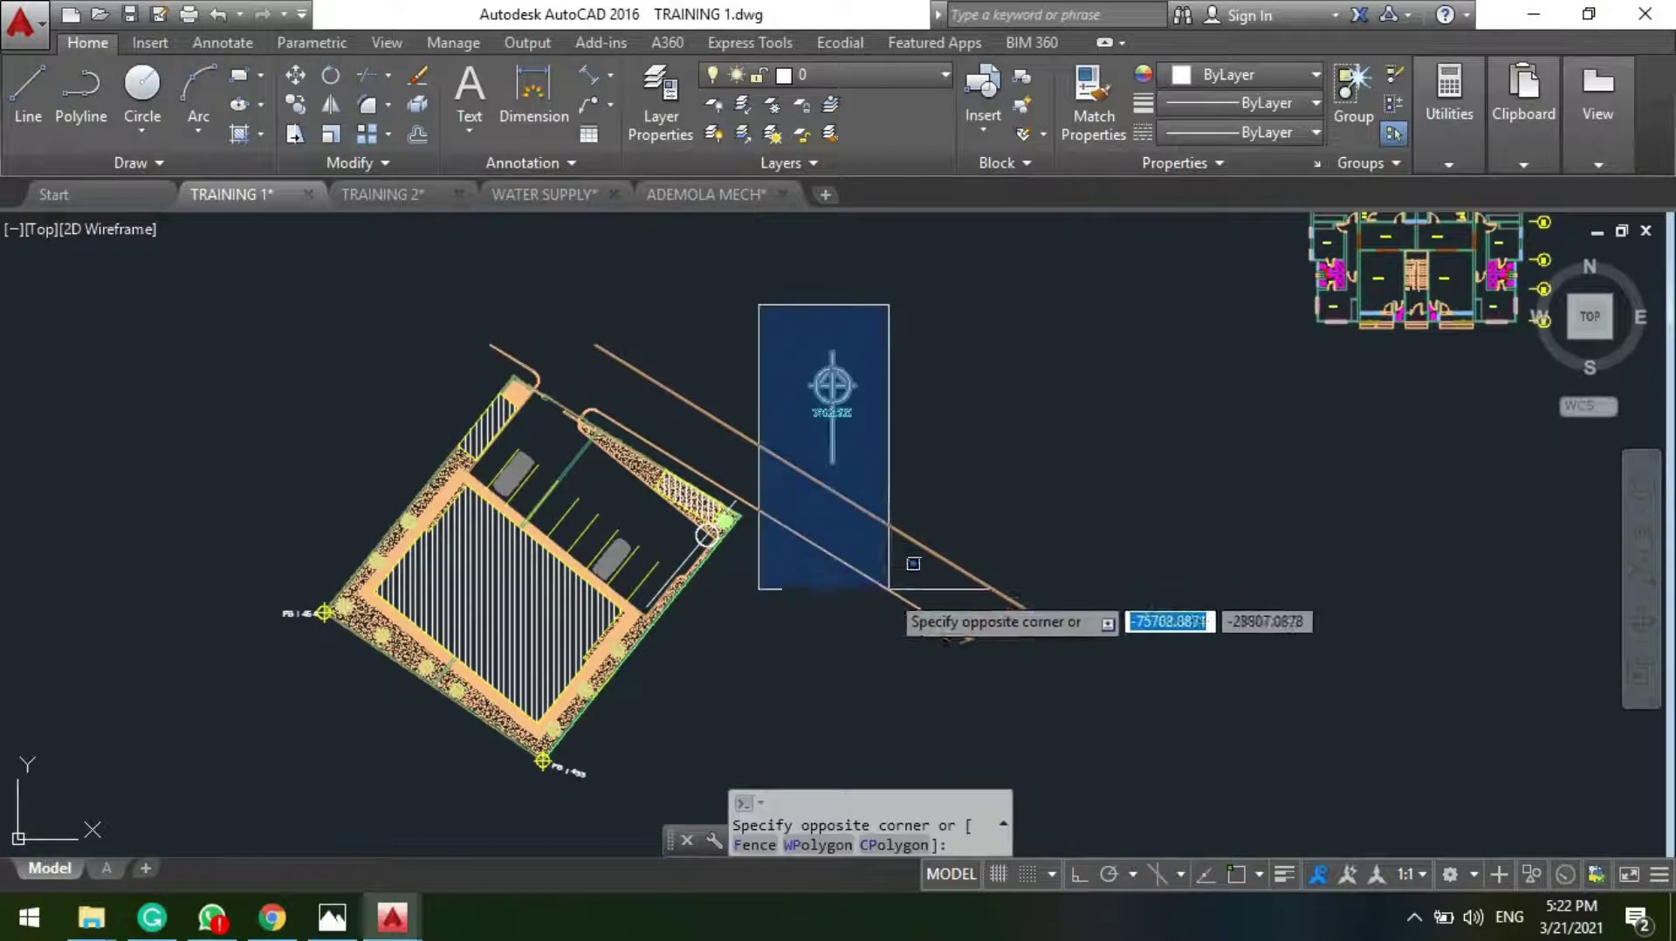
{"action": "key", "text": "Escape"}
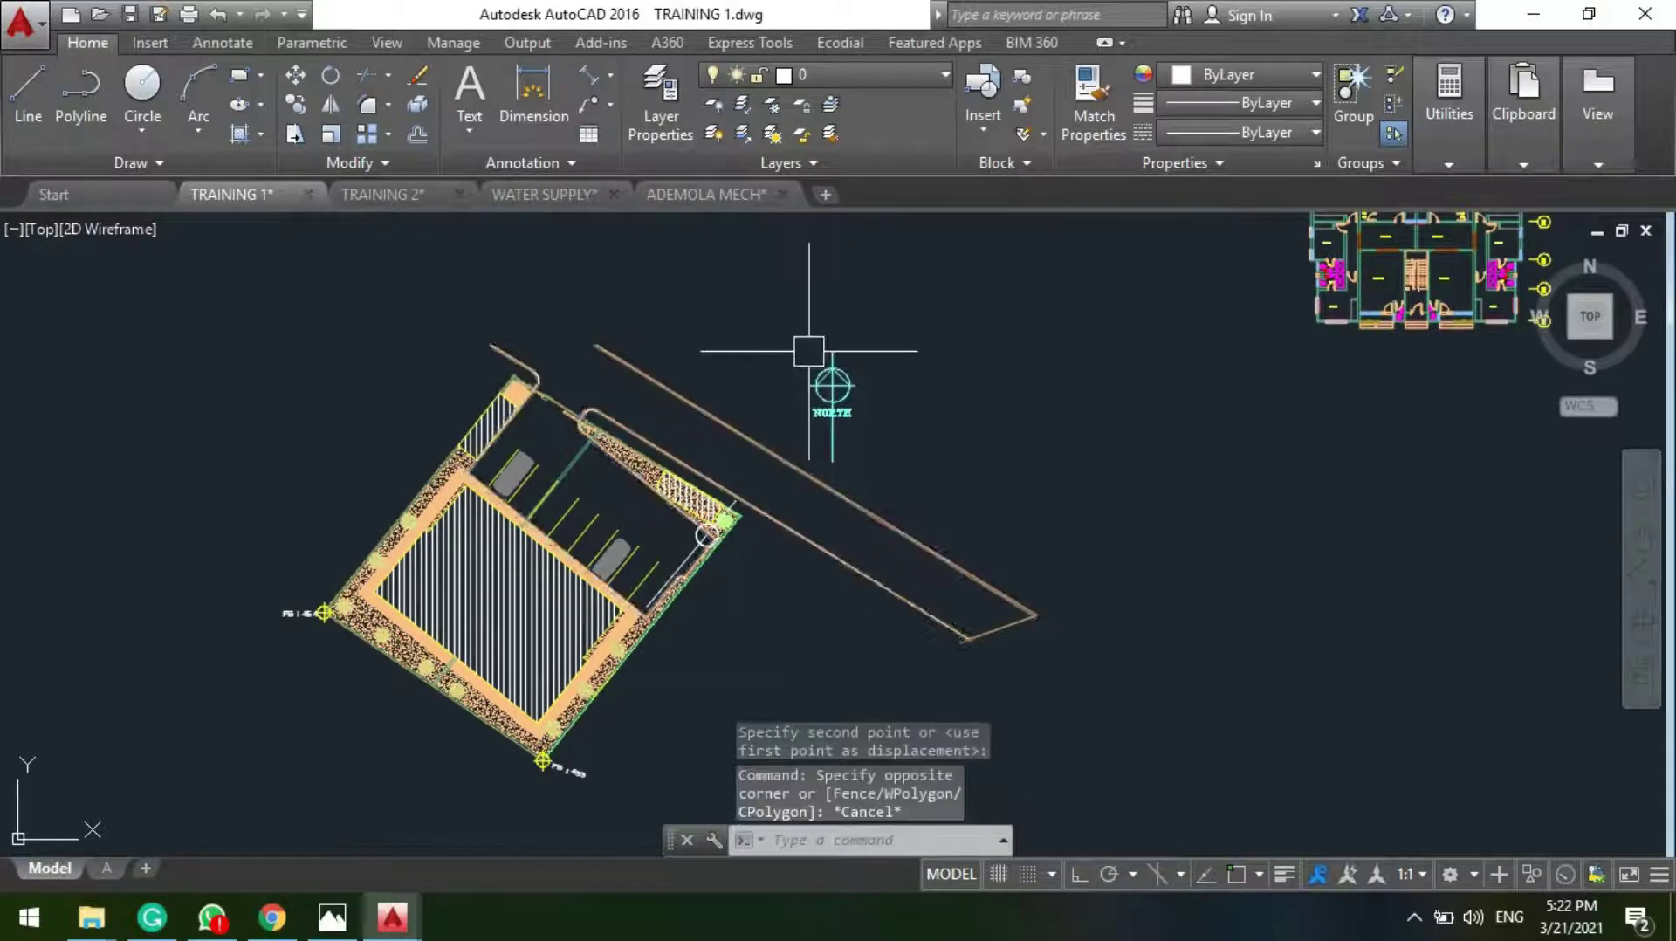
{"action": "scroll", "coordinate": [807, 356], "scroll_direction": "up", "scroll_amount": 2}
{"action": "left_click", "coordinate": [745, 310]}
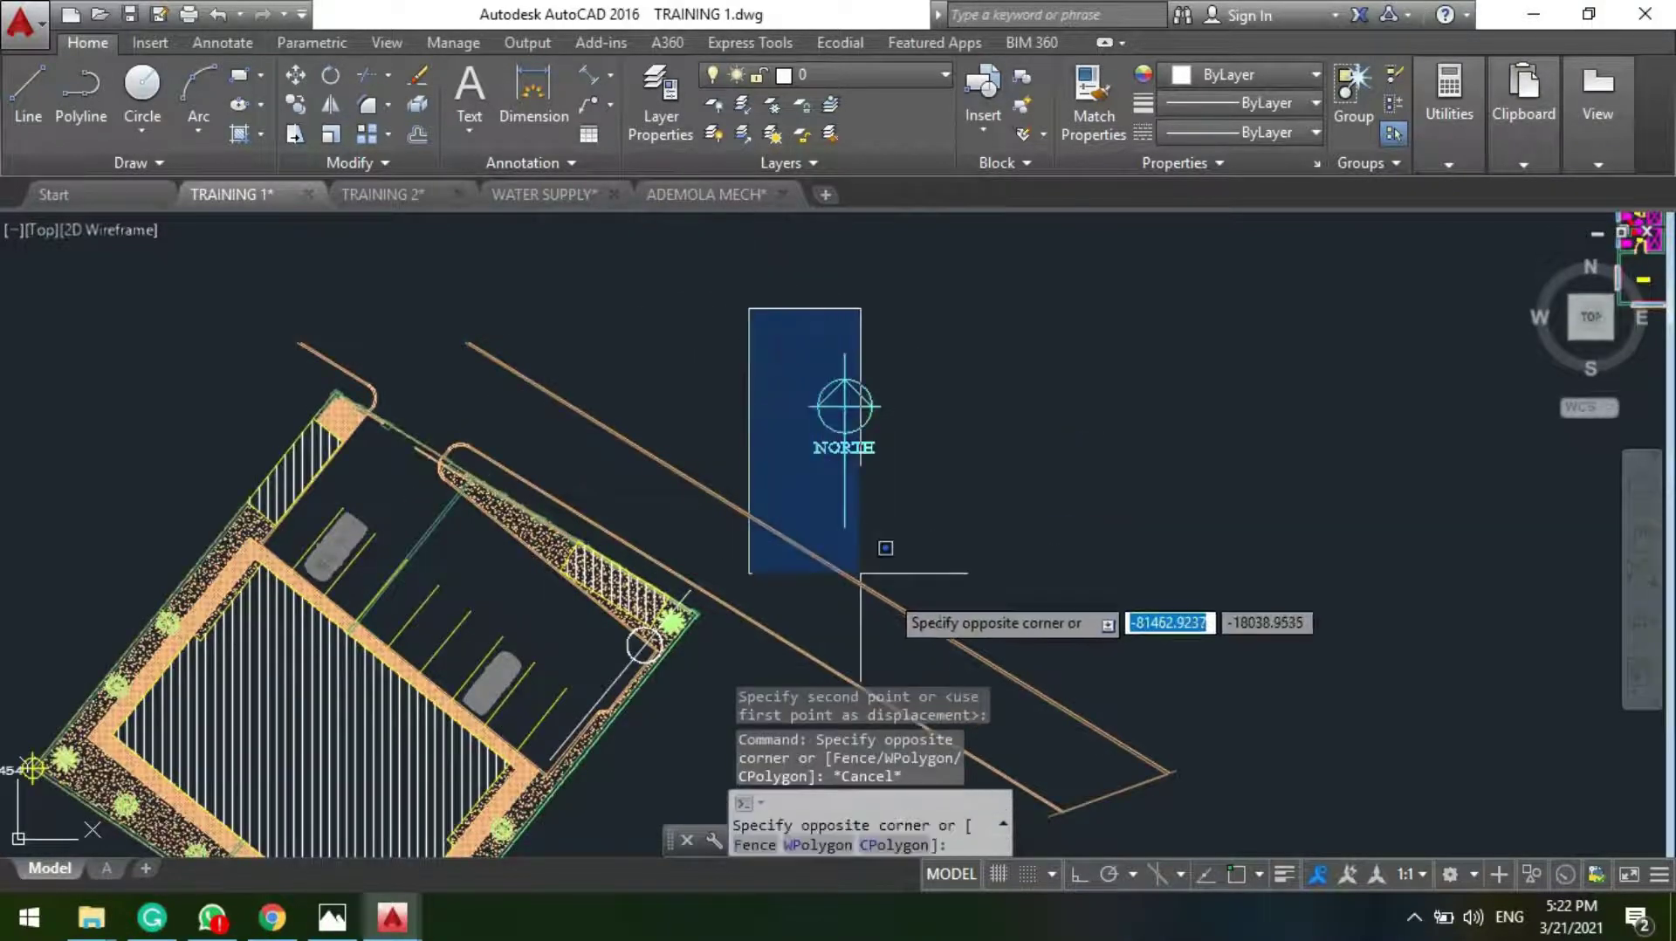
Step: Cancel the selection window and centre the enlarged left floor plan on screen
{"action": "key", "text": "Escape"}
{"action": "scroll", "coordinate": [406, 330], "scroll_direction": "down", "scroll_amount": 4}
{"action": "middle_click_drag", "start_coordinate": [955, 427], "coordinate": [692, 662]}
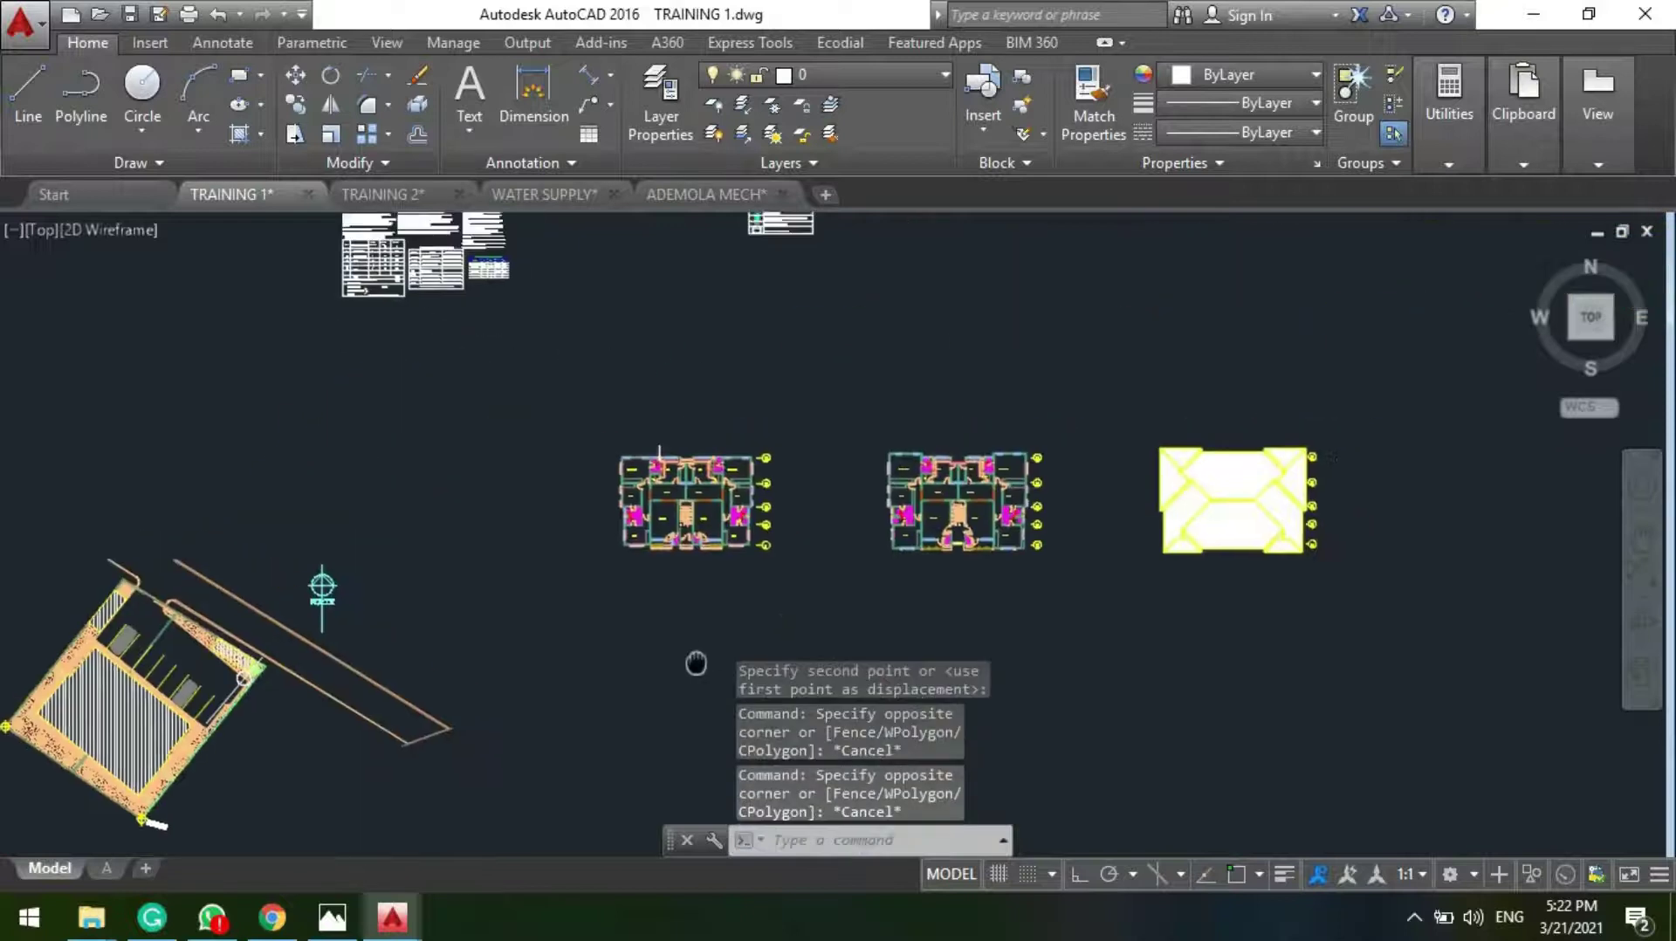
{"action": "scroll", "coordinate": [692, 567], "scroll_direction": "up", "scroll_amount": 4}
{"action": "scroll", "coordinate": [656, 428], "scroll_direction": "down", "scroll_amount": 3}
{"action": "scroll", "coordinate": [698, 454], "scroll_direction": "down", "scroll_amount": 4}
{"action": "scroll", "coordinate": [790, 489], "scroll_direction": "up", "scroll_amount": 7}
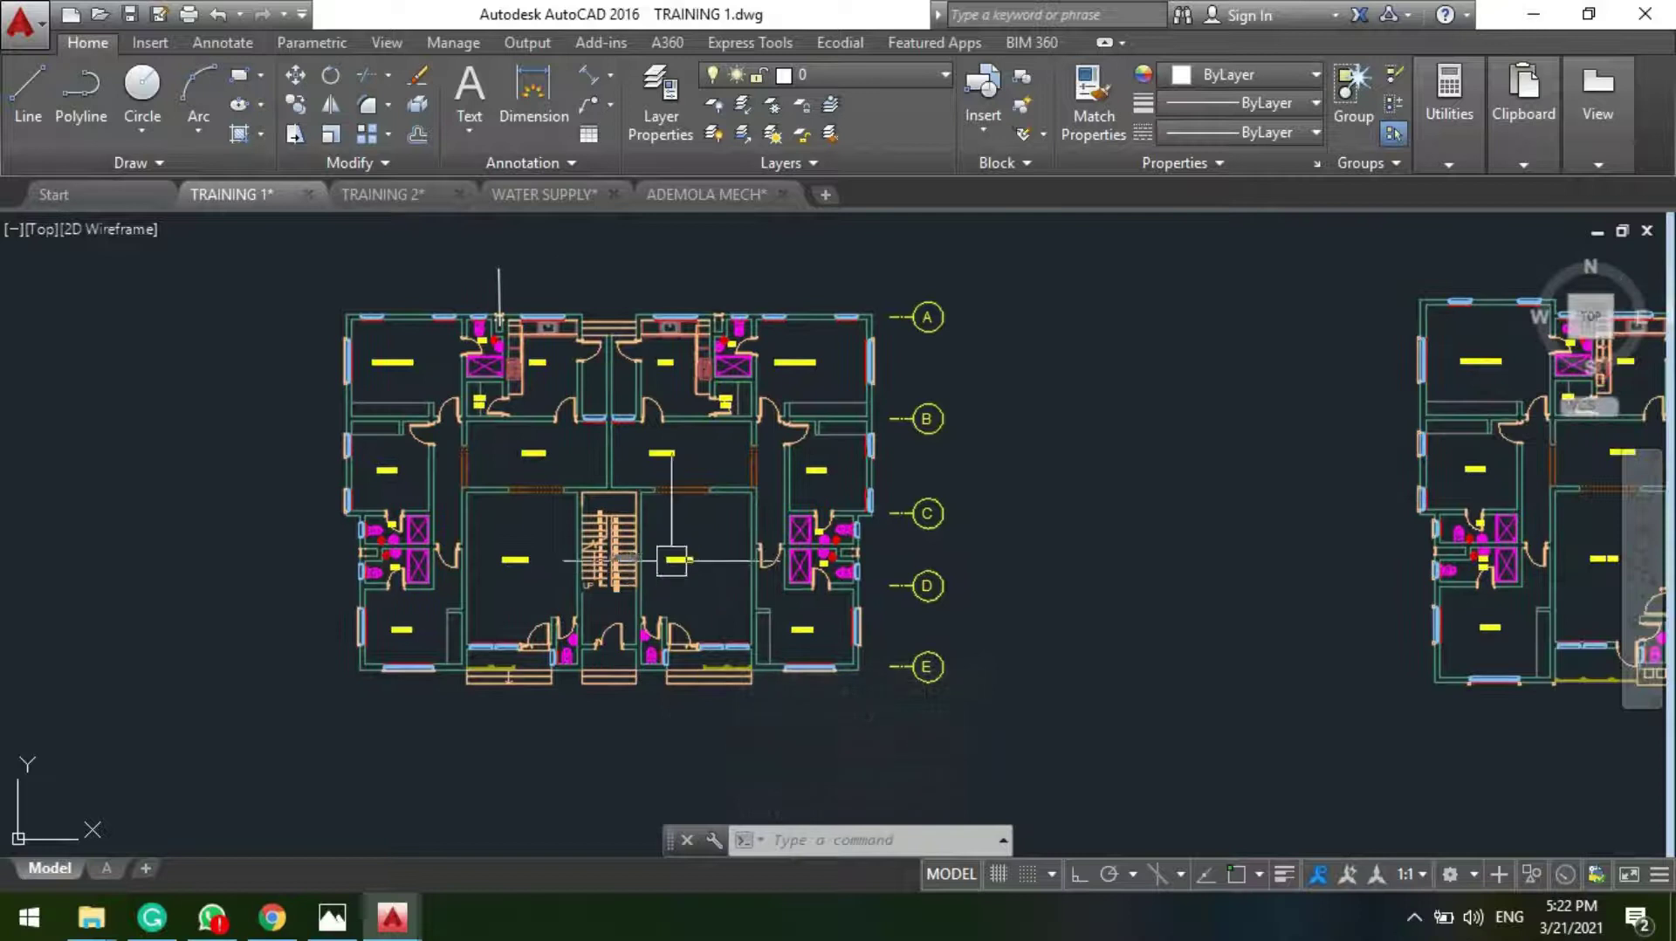
{"action": "scroll", "coordinate": [672, 559], "scroll_direction": "down", "scroll_amount": 6}
{"action": "scroll", "coordinate": [524, 541], "scroll_direction": "up", "scroll_amount": 7}
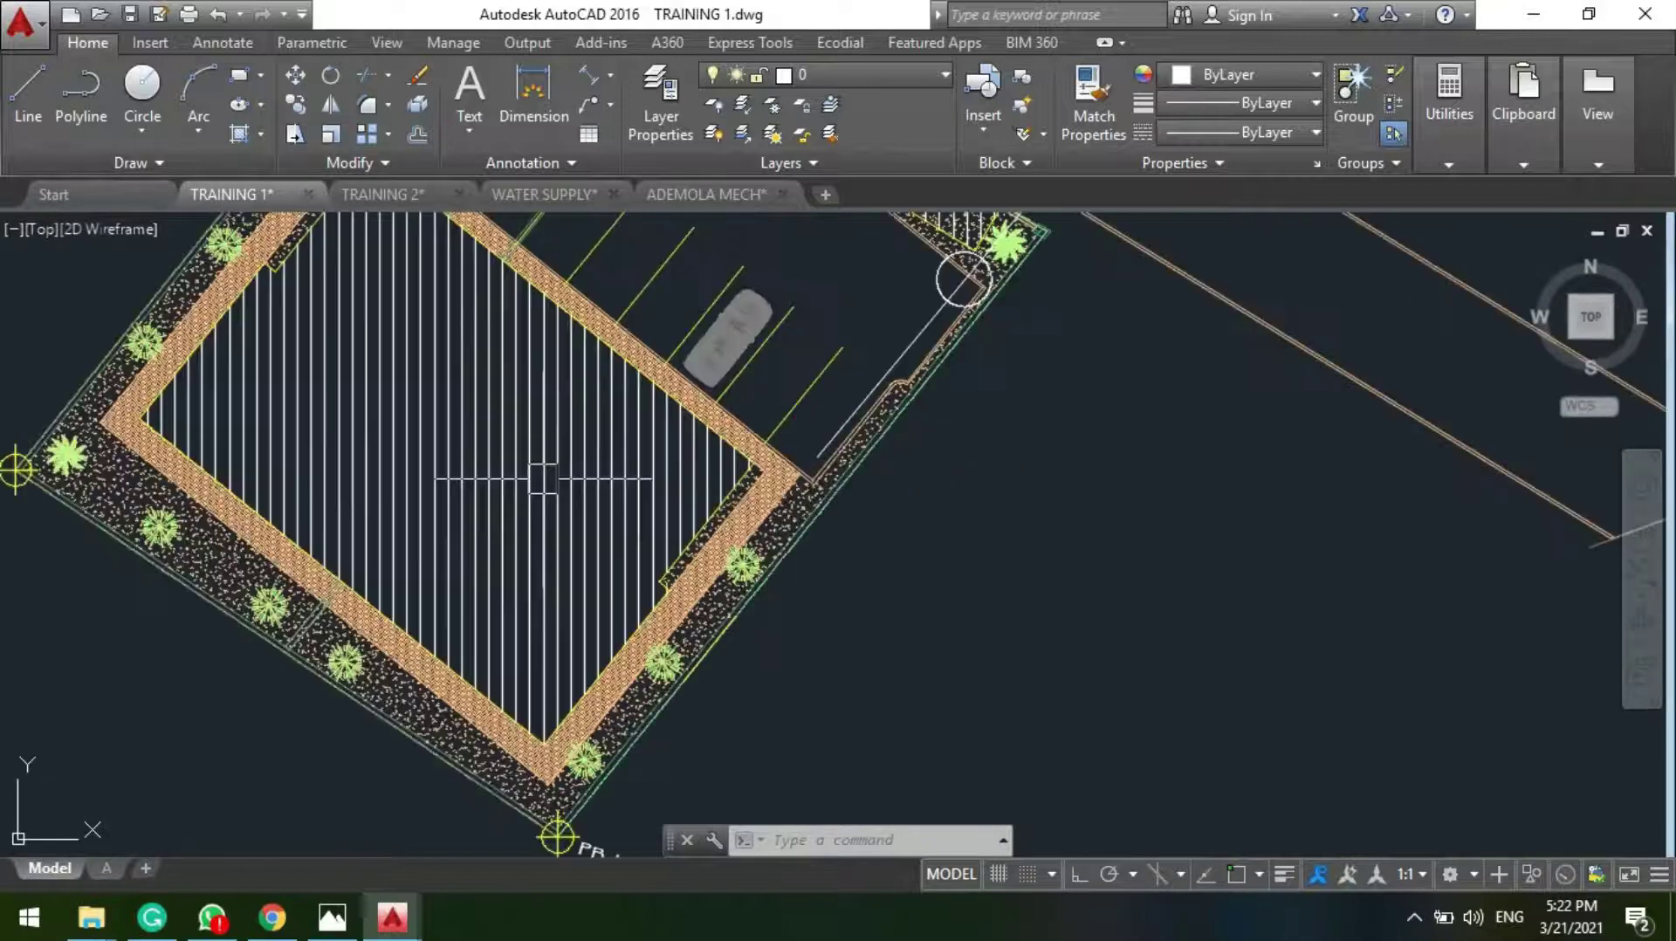
{"action": "scroll", "coordinate": [543, 479], "scroll_direction": "up", "scroll_amount": 2}
{"action": "scroll", "coordinate": [549, 523], "scroll_direction": "down", "scroll_amount": 6}
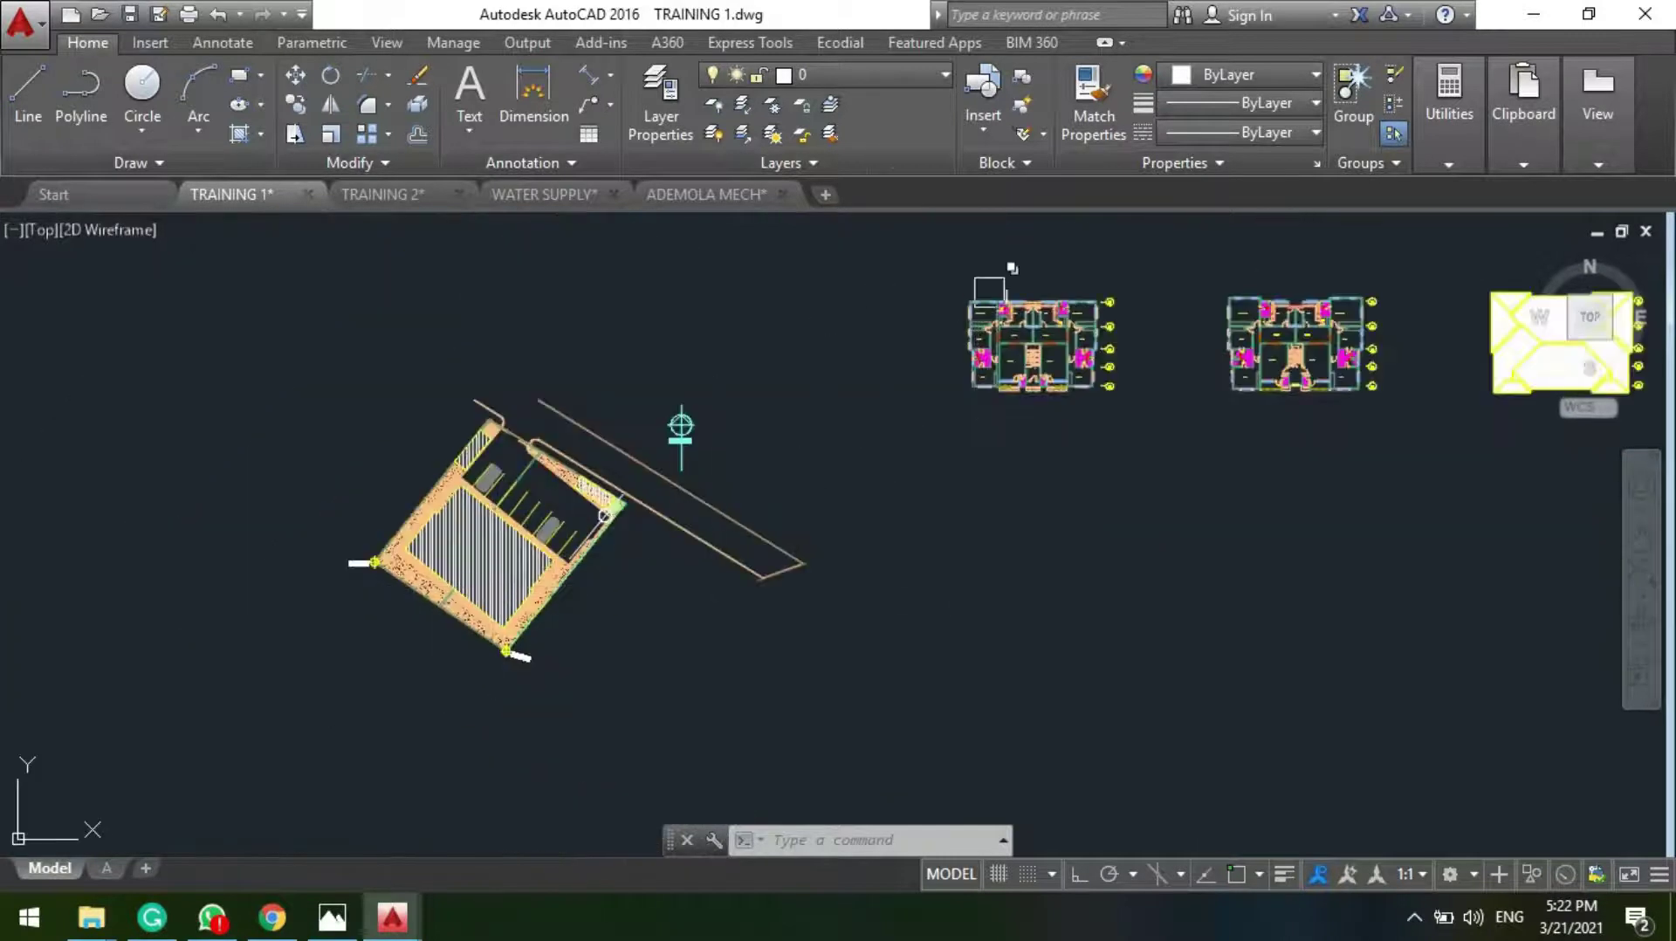
{"action": "scroll", "coordinate": [989, 289], "scroll_direction": "up", "scroll_amount": 3}
{"action": "middle_click_drag", "start_coordinate": [1016, 393], "coordinate": [703, 427]}
{"action": "scroll", "coordinate": [740, 345], "scroll_direction": "down", "scroll_amount": 2}
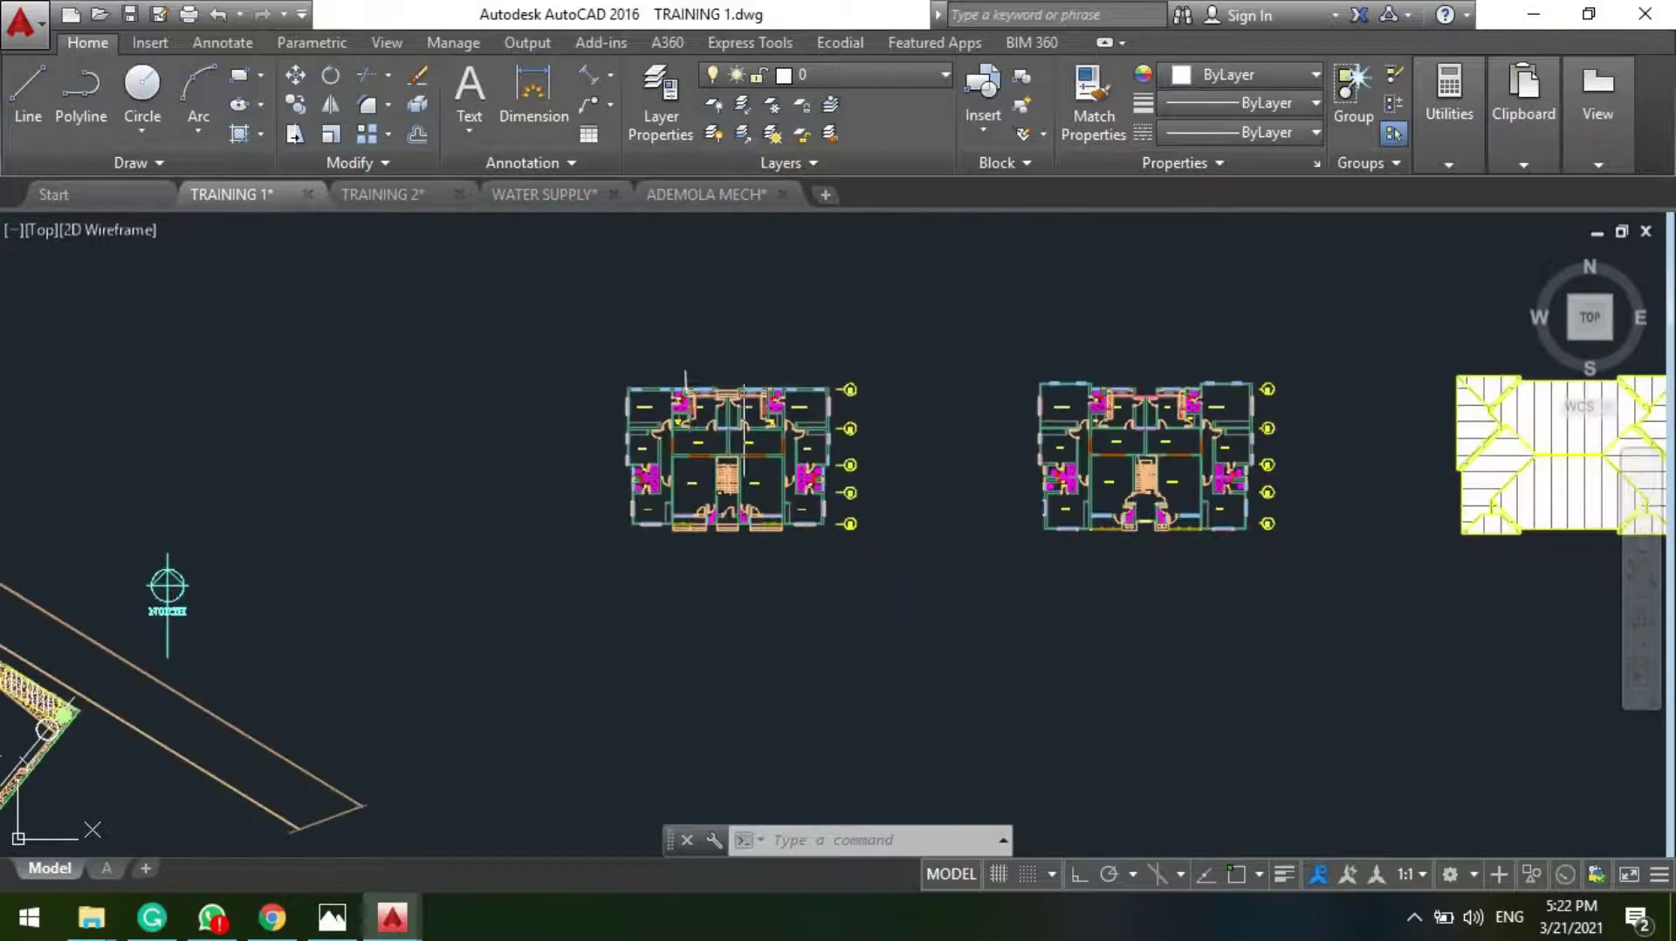
Step: Copy the whole left floor plan to the lower left of the drawing
{"action": "left_click", "coordinate": [499, 312]}
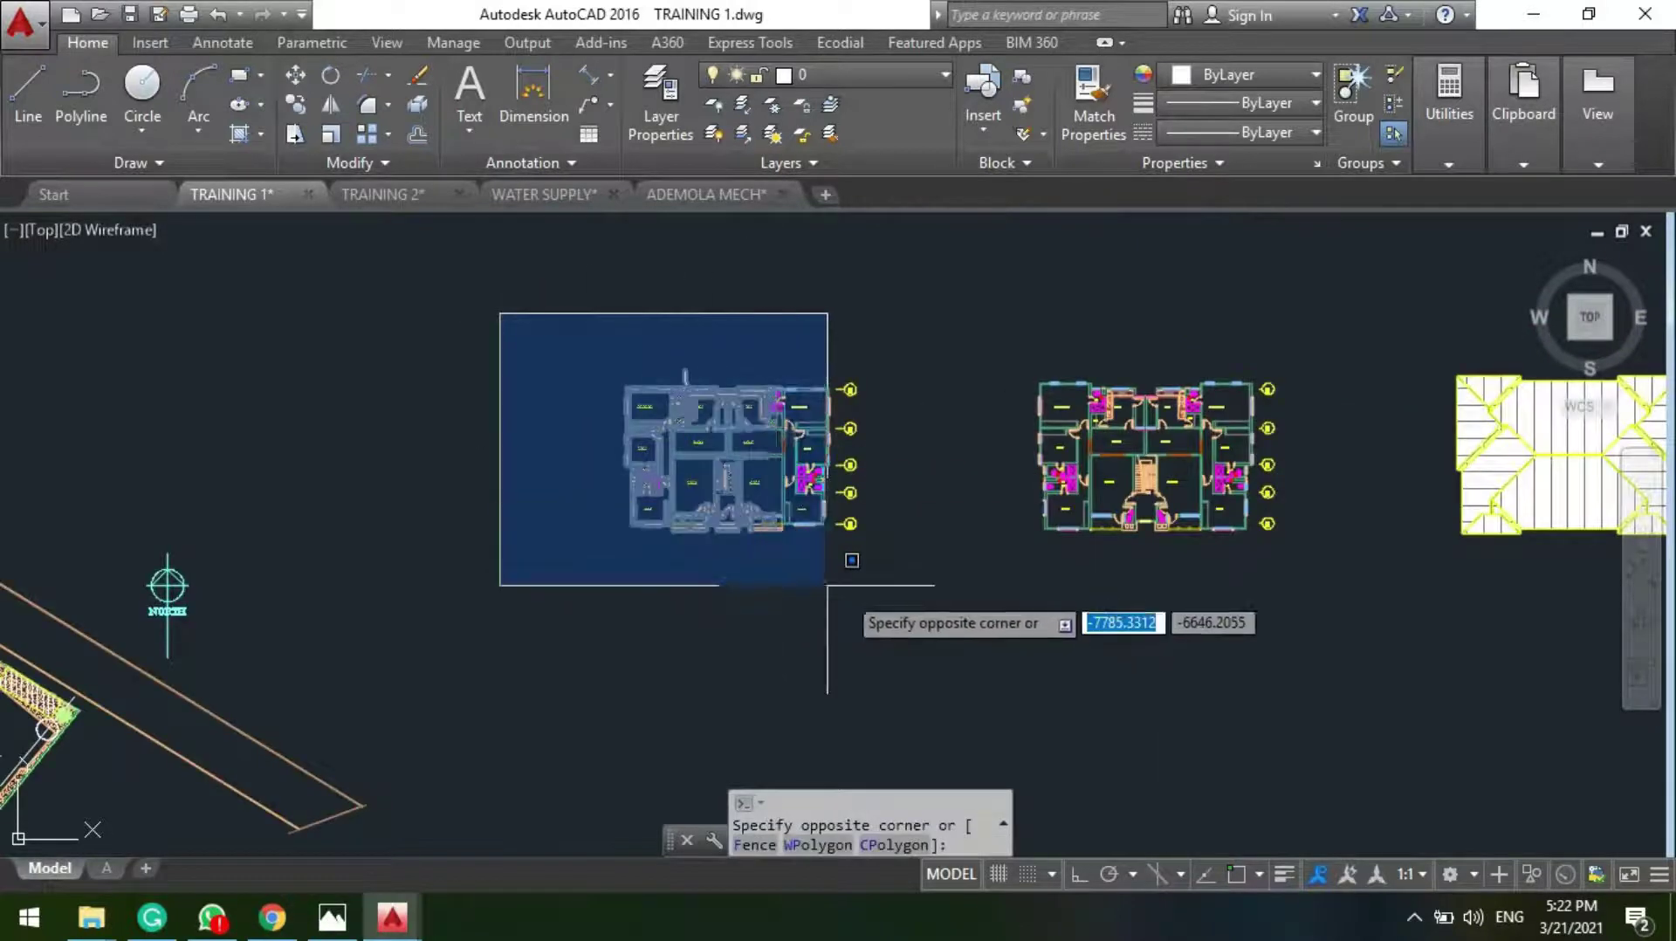
{"action": "left_click", "coordinate": [860, 598]}
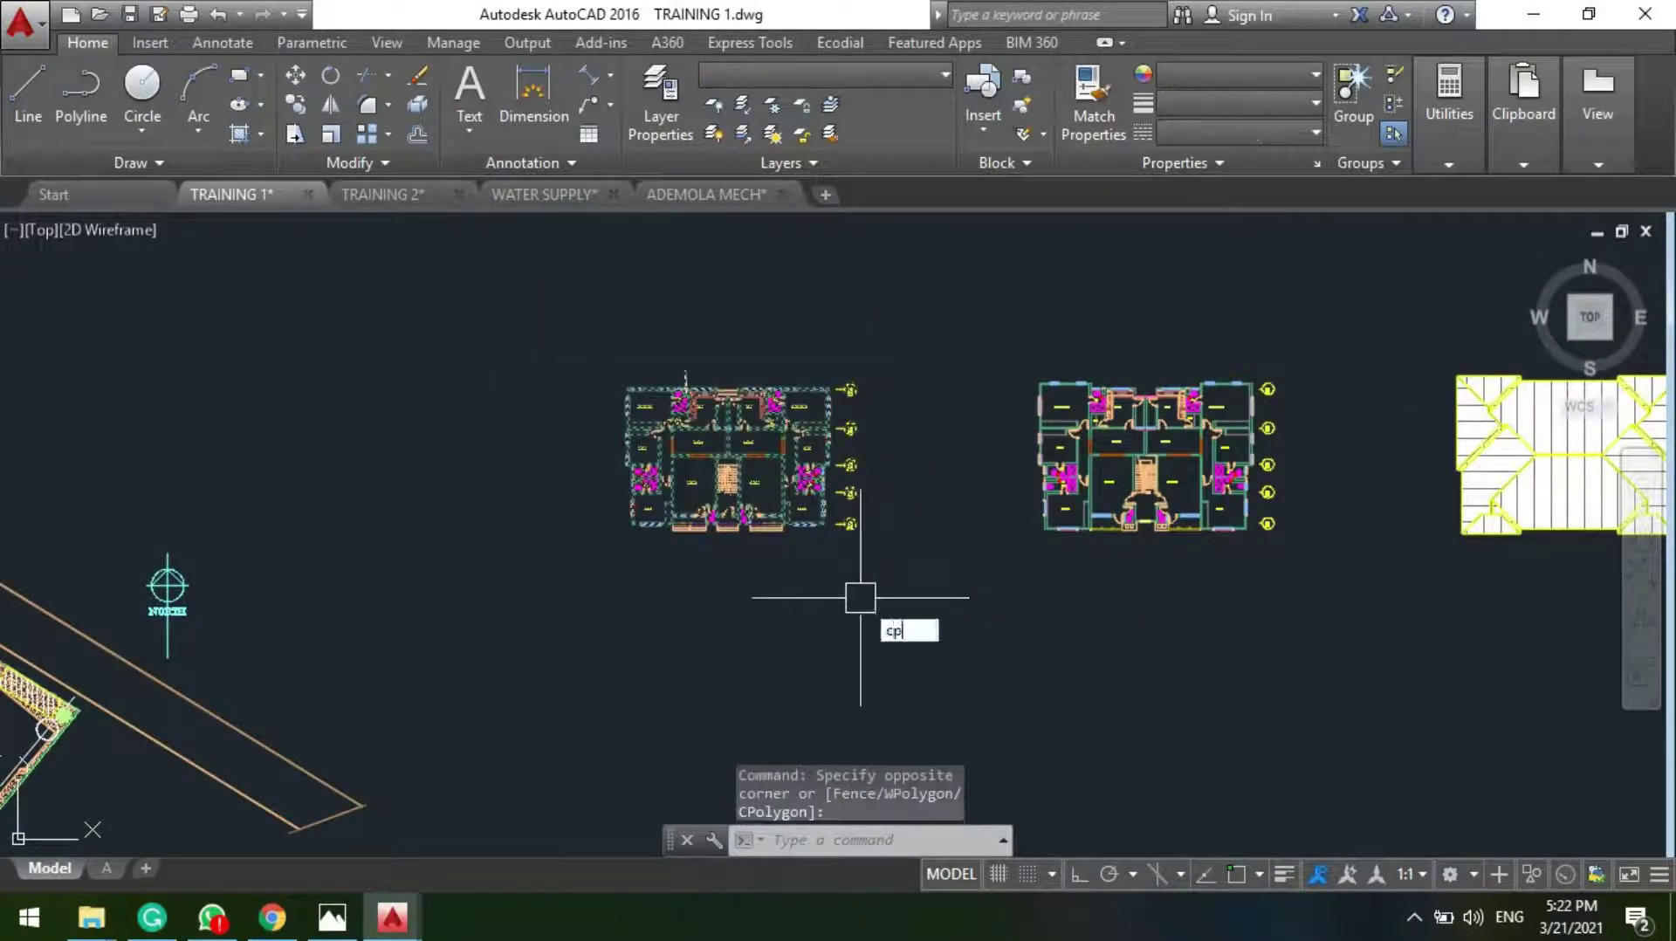
{"action": "key", "text": "Return"}
{"action": "left_click", "coordinate": [673, 599]}
{"action": "scroll", "coordinate": [506, 489], "scroll_direction": "down", "scroll_amount": 2}
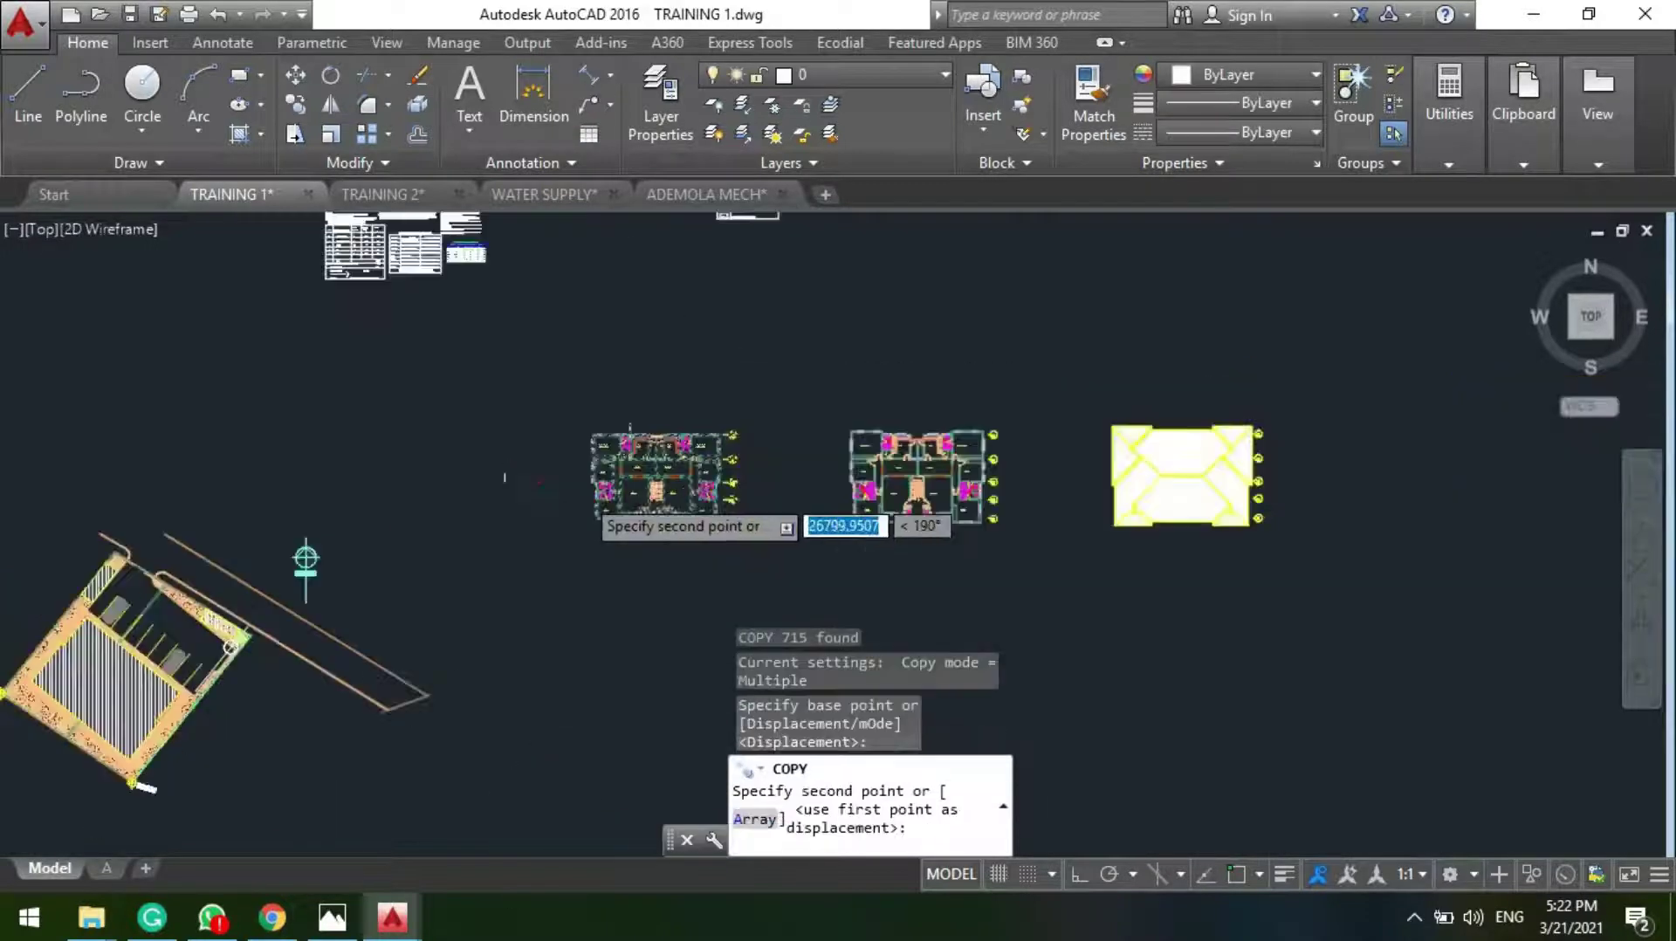
{"action": "scroll", "coordinate": [524, 489], "scroll_direction": "down", "scroll_amount": 3}
{"action": "scroll", "coordinate": [494, 711], "scroll_direction": "up", "scroll_amount": 3}
{"action": "left_click", "coordinate": [441, 679]}
{"action": "key", "text": "Escape"}
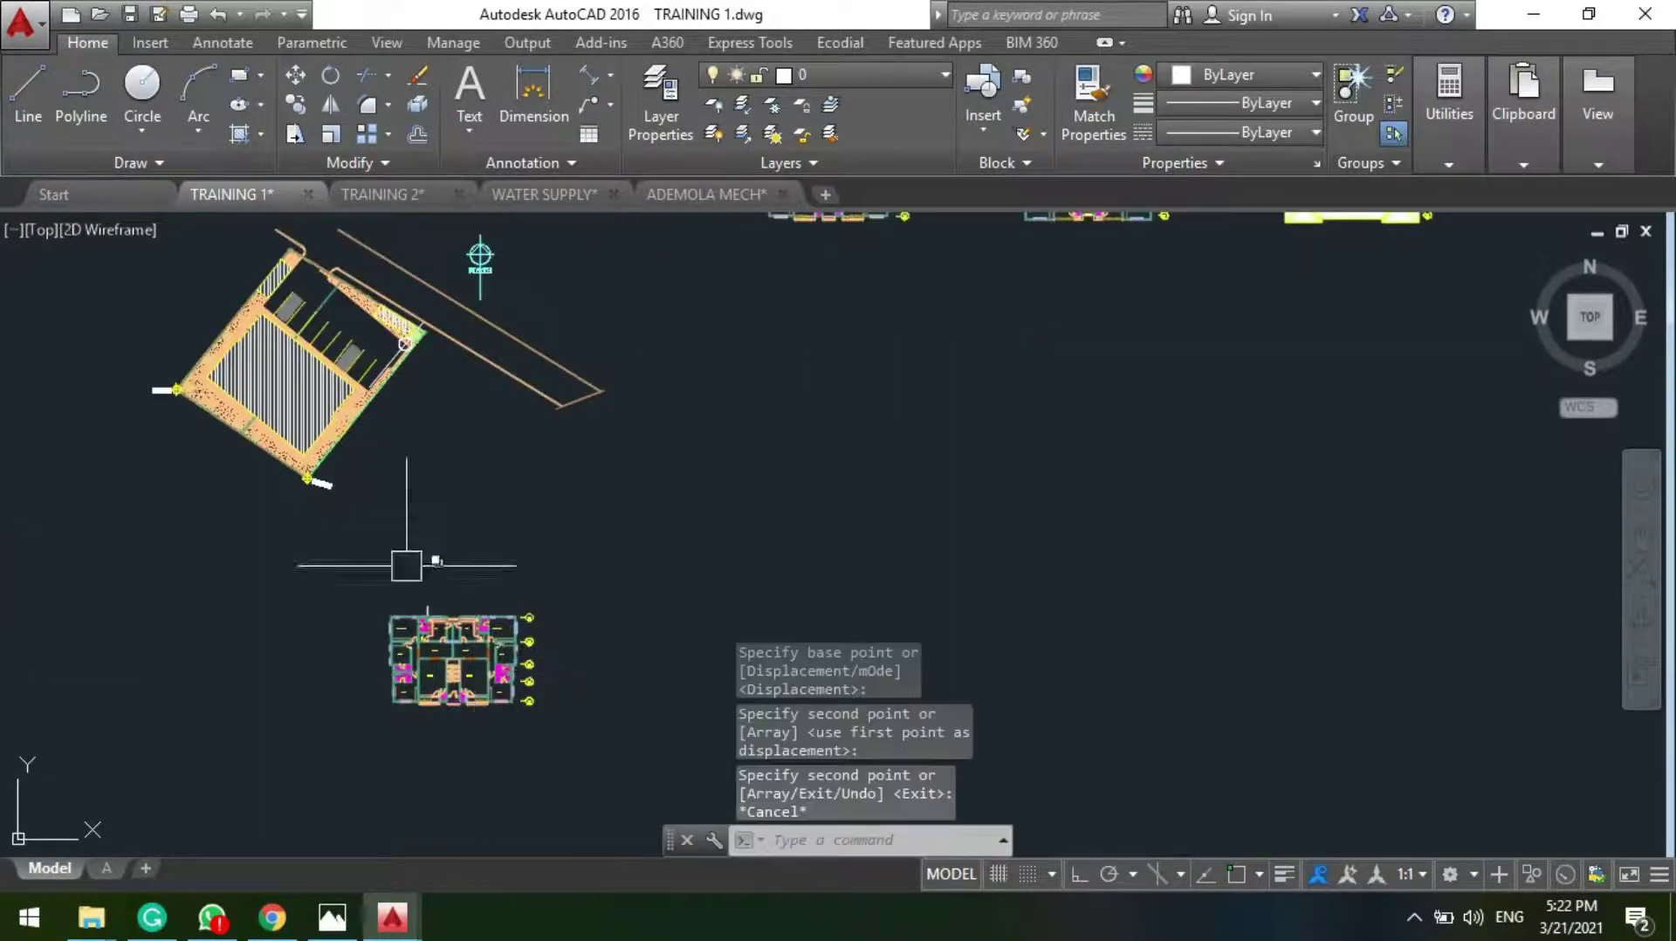
{"action": "scroll", "coordinate": [405, 566], "scroll_direction": "up", "scroll_amount": 5}
{"action": "scroll", "coordinate": [371, 428], "scroll_direction": "down", "scroll_amount": 2}
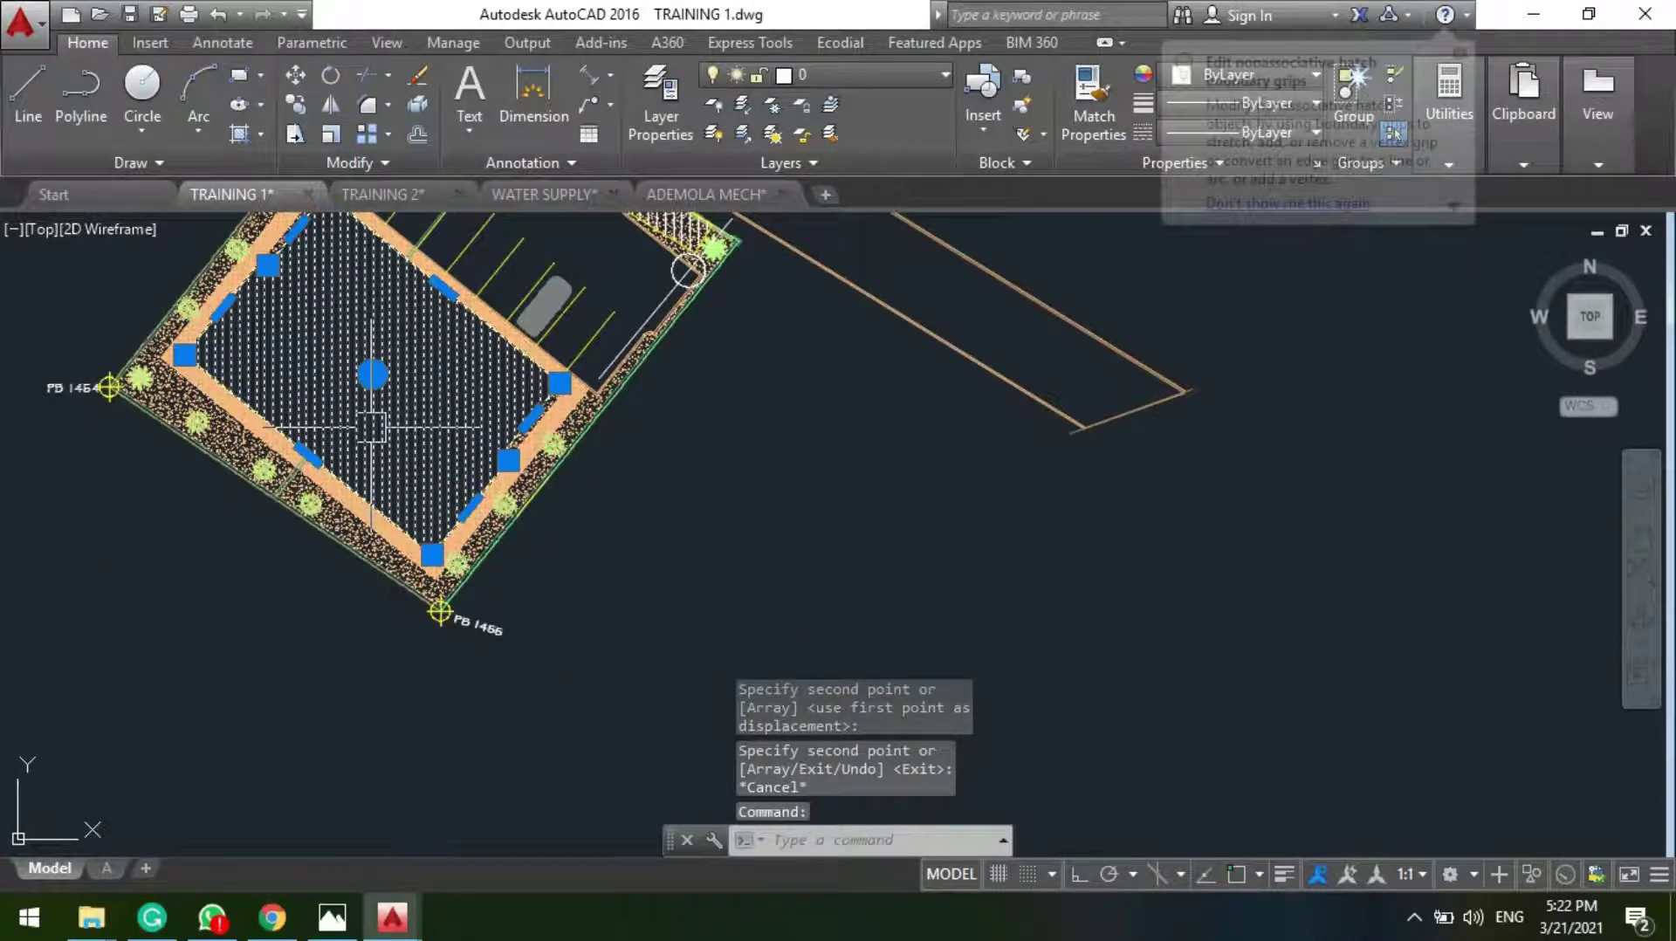
Step: Copy the selected diagonal hatch to the lower left with CO
{"action": "type", "text": "co"}
{"action": "key", "text": "Return"}
{"action": "left_click", "coordinate": [374, 430]}
{"action": "scroll", "coordinate": [401, 559], "scroll_direction": "down", "scroll_amount": 2}
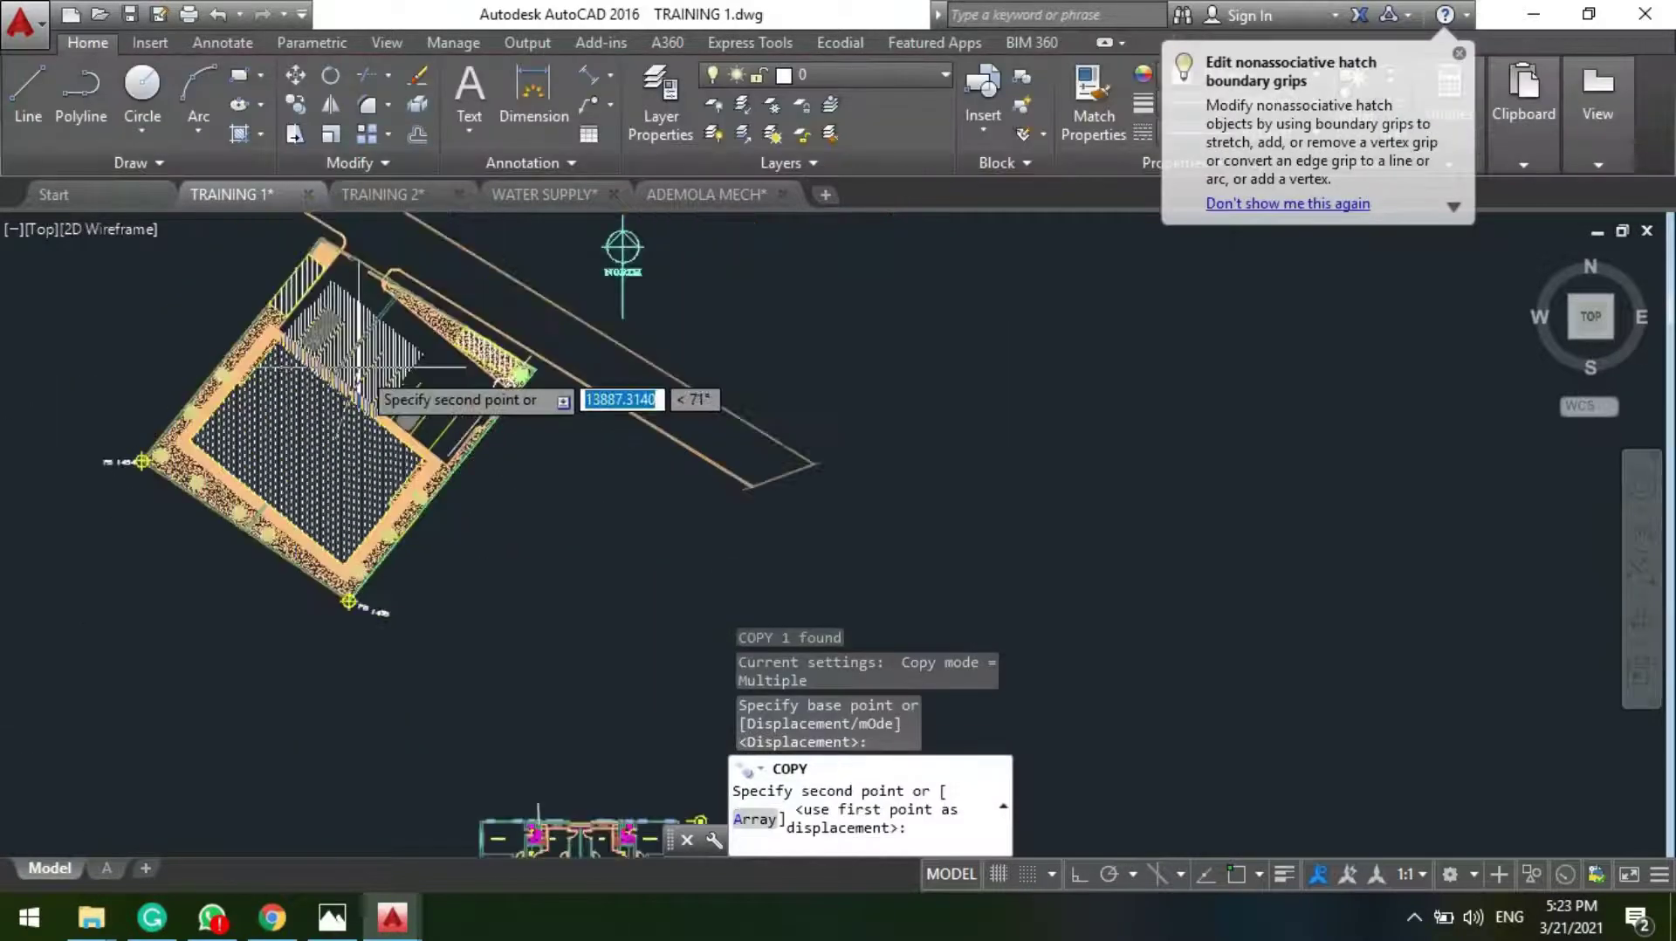
{"action": "scroll", "coordinate": [358, 368], "scroll_direction": "down", "scroll_amount": 2}
{"action": "left_click", "coordinate": [350, 674]}
{"action": "key", "text": "Escape"}
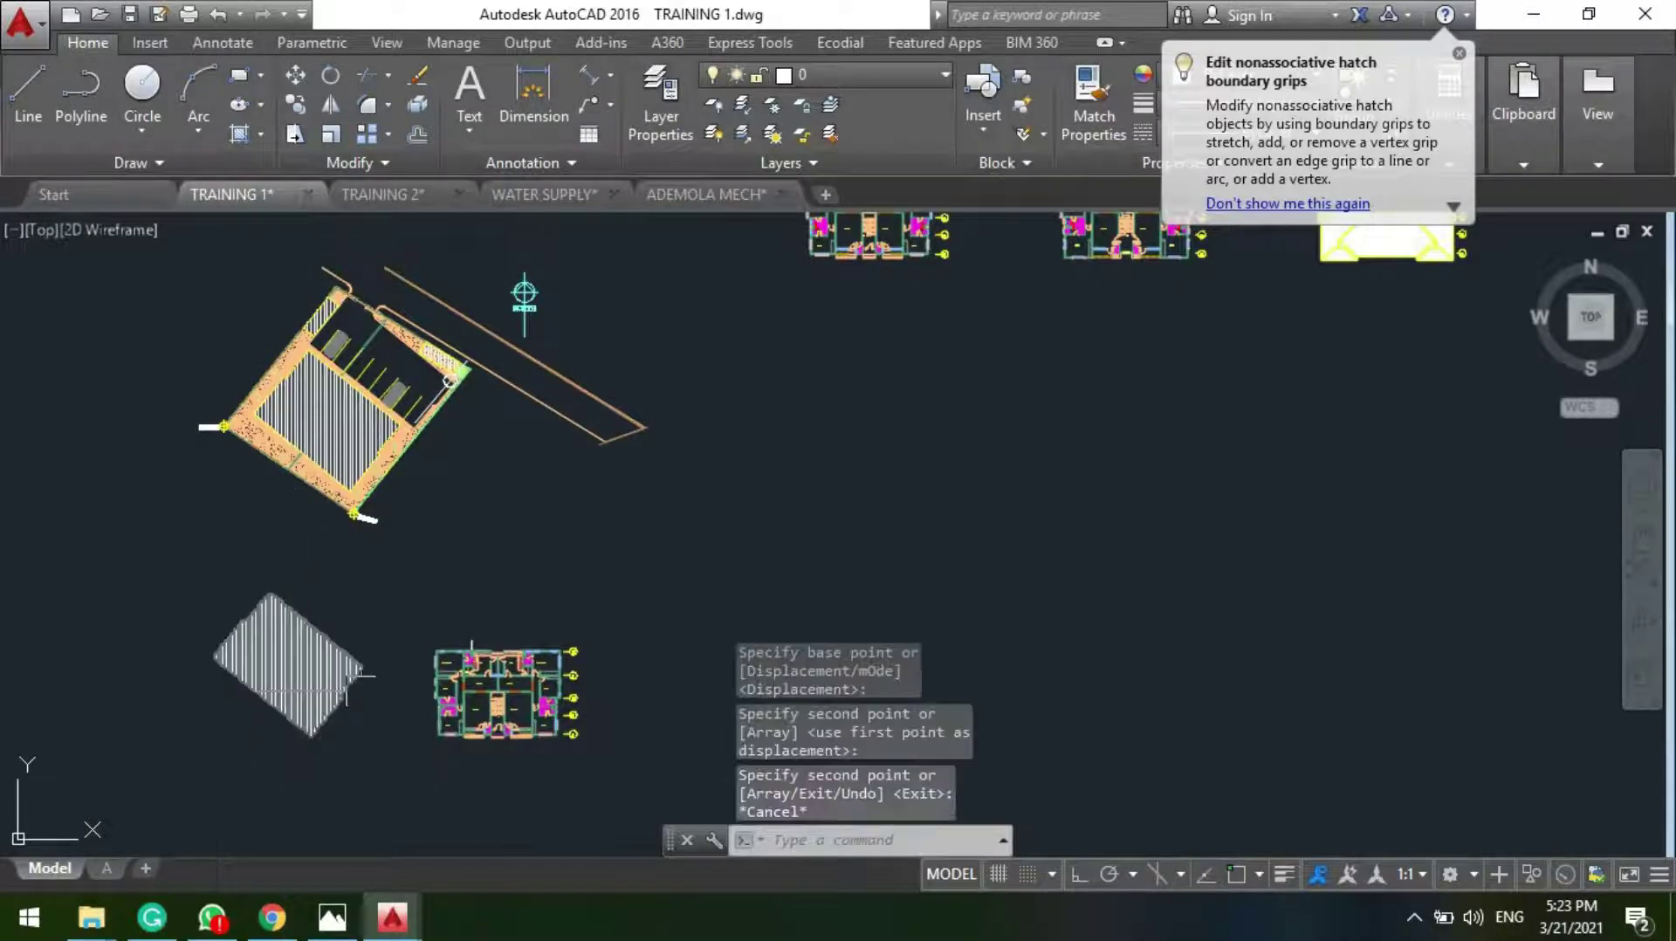
{"action": "scroll", "coordinate": [288, 724], "scroll_direction": "up", "scroll_amount": 2}
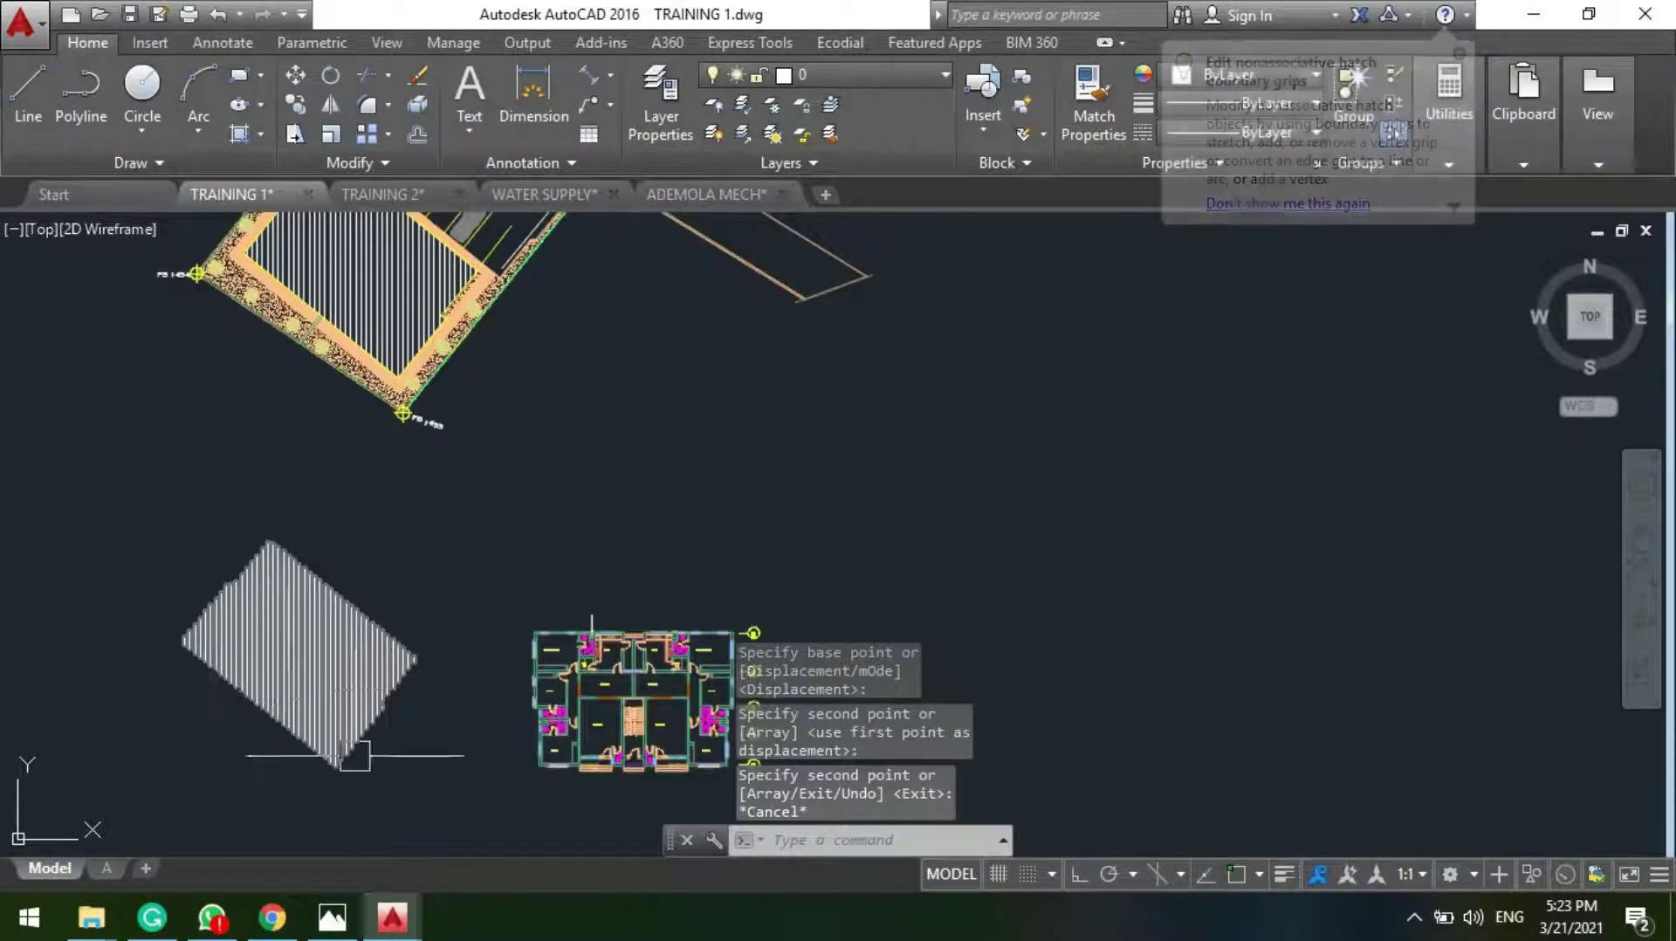
{"action": "scroll", "coordinate": [353, 766], "scroll_direction": "up", "scroll_amount": 3}
{"action": "scroll", "coordinate": [358, 524], "scroll_direction": "down", "scroll_amount": 3}
{"action": "scroll", "coordinate": [410, 568], "scroll_direction": "up", "scroll_amount": 2}
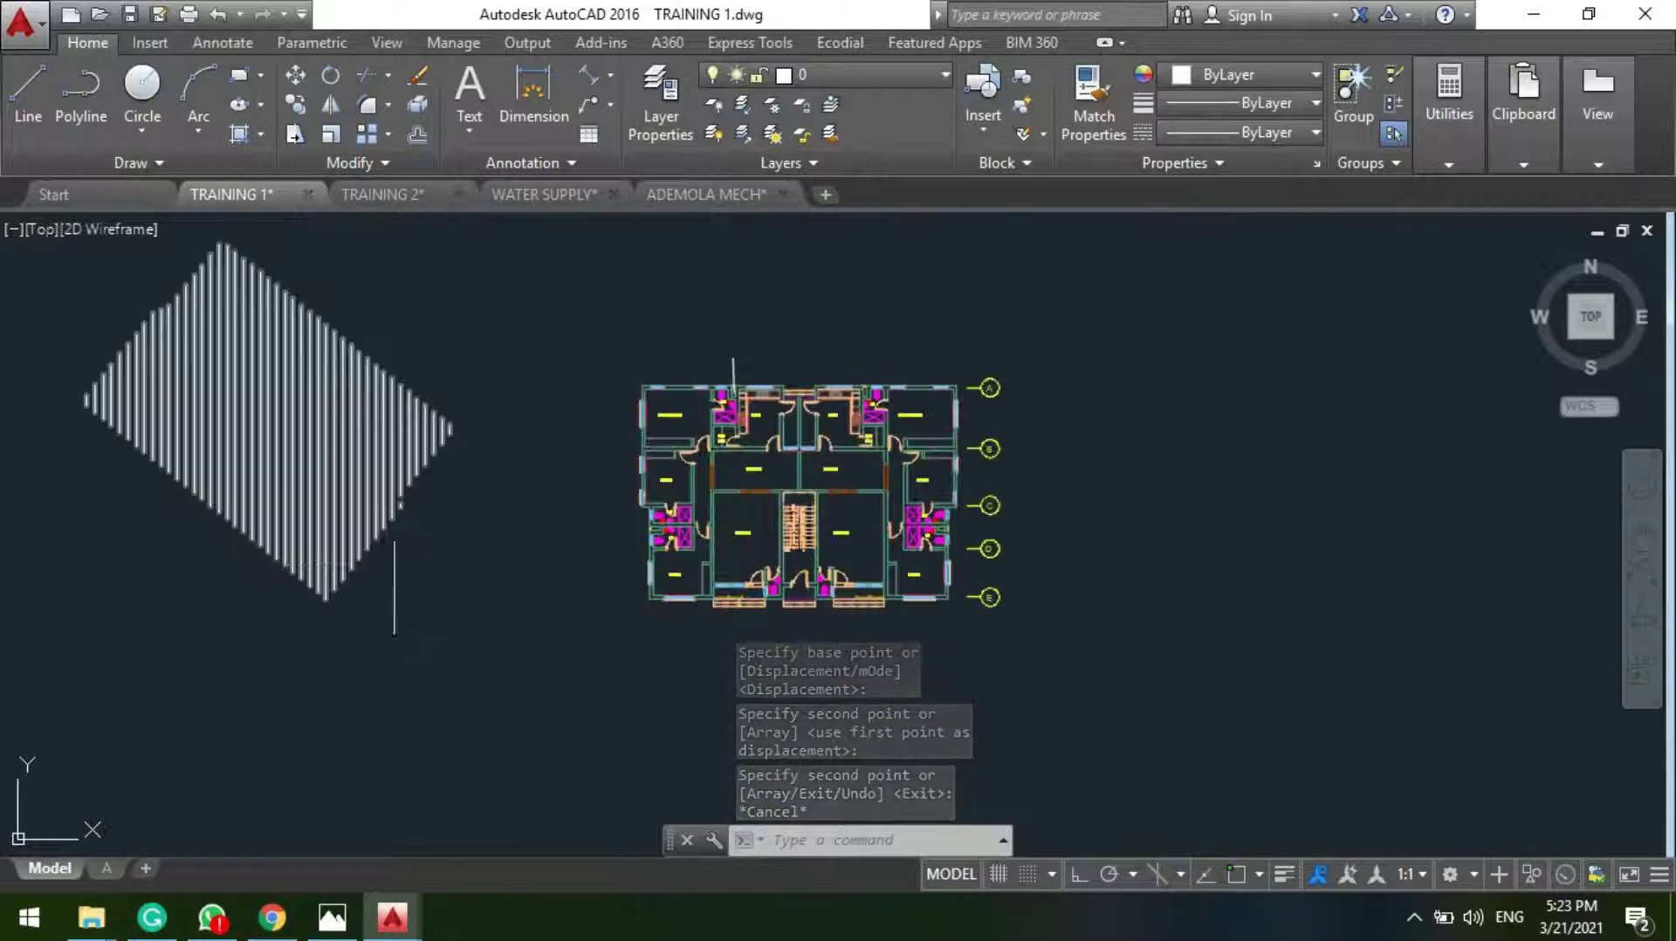
{"action": "scroll", "coordinate": [510, 596], "scroll_direction": "down", "scroll_amount": 2}
{"action": "scroll", "coordinate": [502, 600], "scroll_direction": "up", "scroll_amount": 2}
{"action": "scroll", "coordinate": [478, 460], "scroll_direction": "down", "scroll_amount": 4}
{"action": "scroll", "coordinate": [478, 428], "scroll_direction": "up", "scroll_amount": 2}
Step: Window-select the floor plan and ALIGN its lower-left corner to the hatch diamond's right tip
{"action": "left_click", "coordinate": [475, 375]}
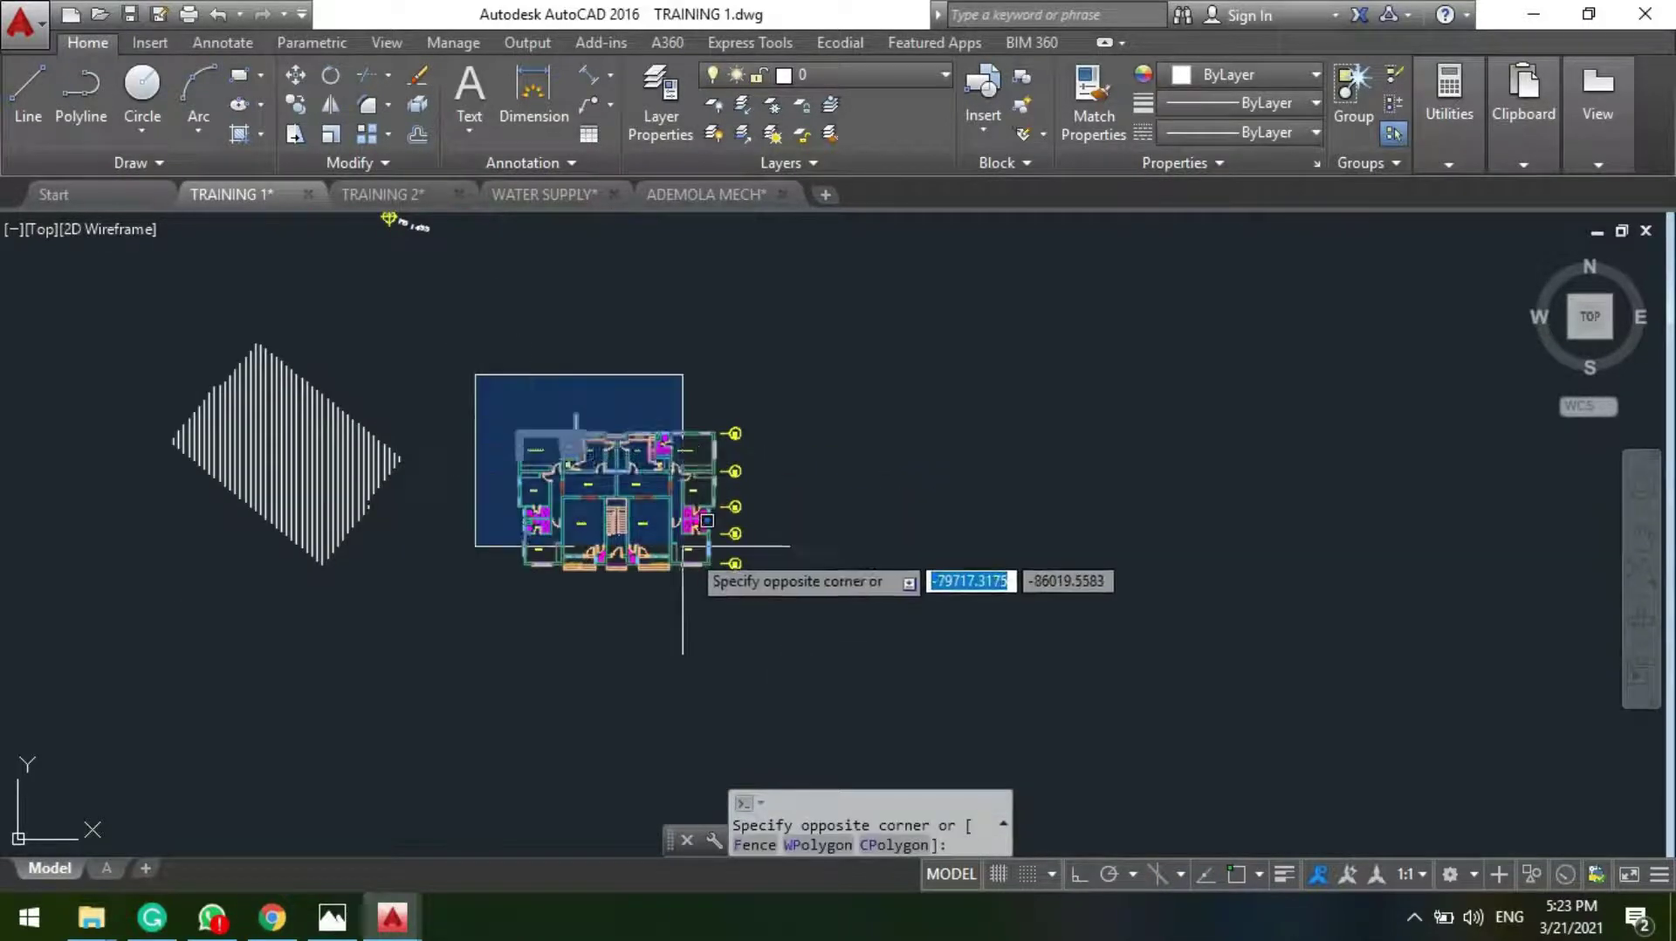
{"action": "left_click", "coordinate": [759, 609]}
{"action": "type", "text": "al"}
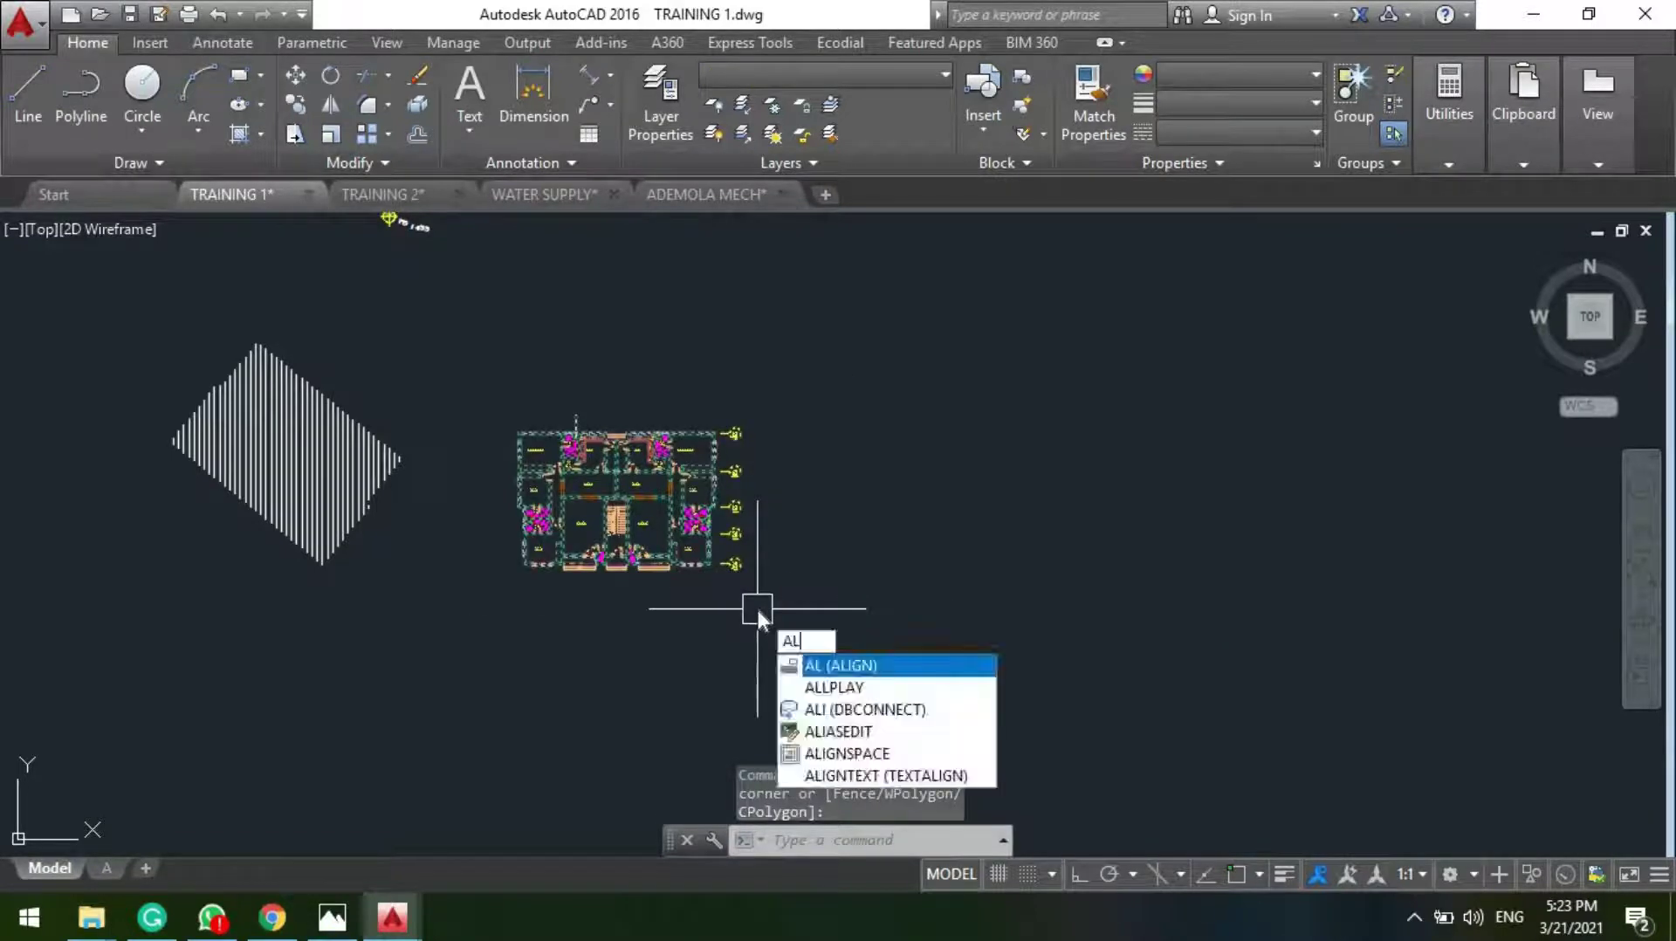
{"action": "key", "text": "Return"}
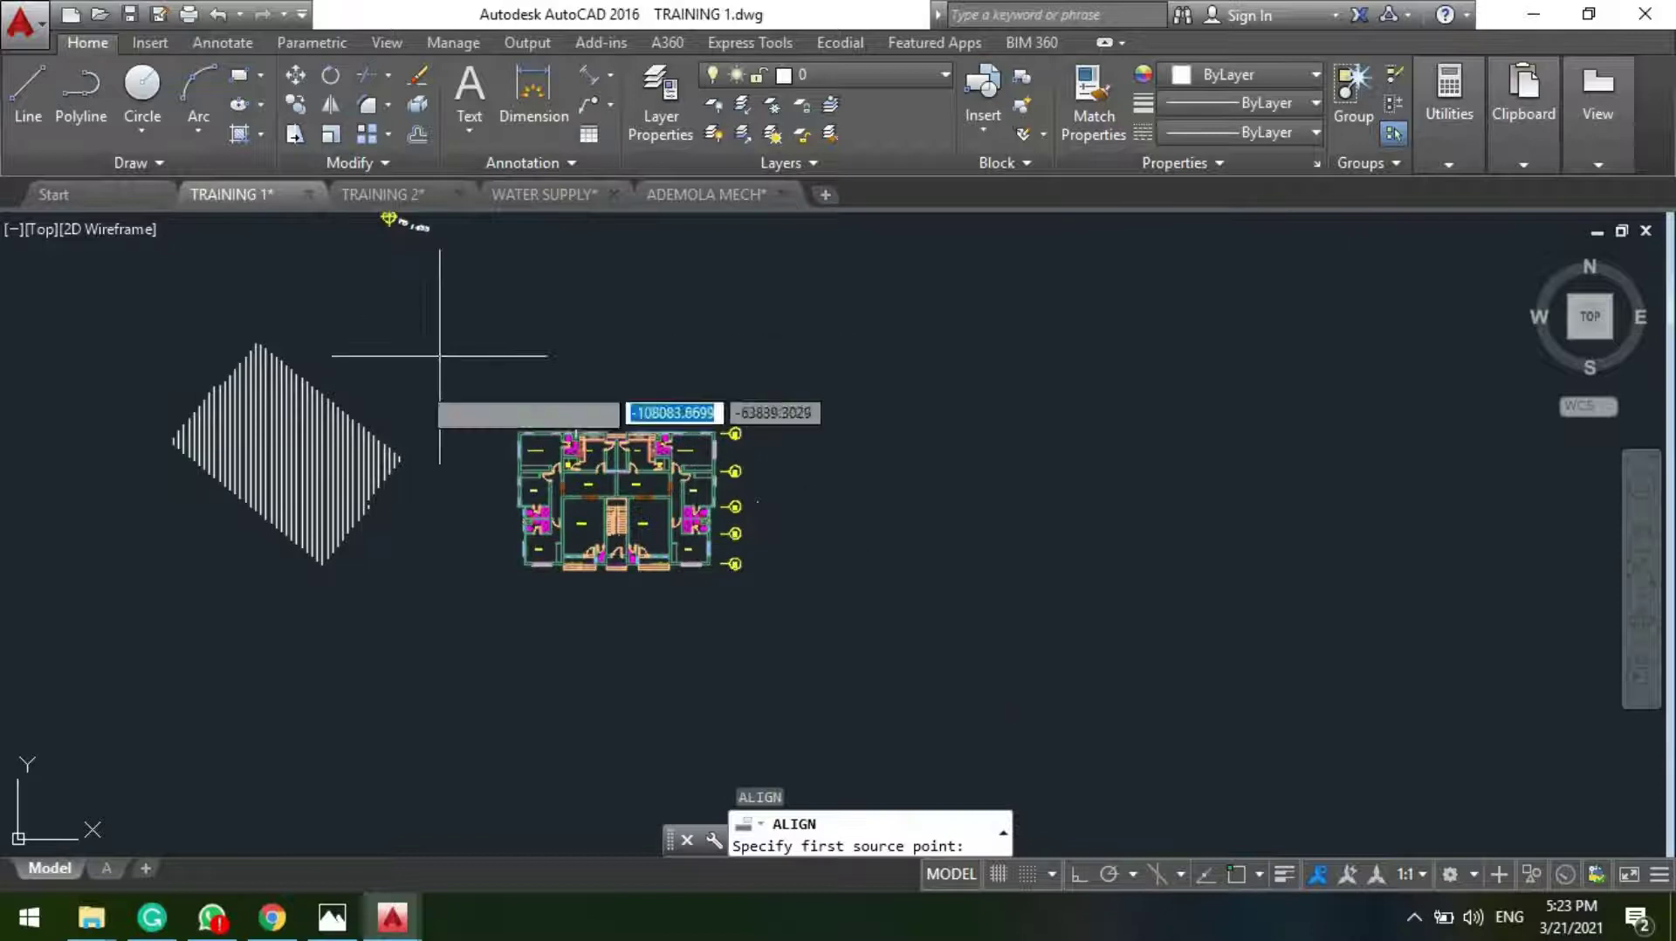
{"action": "scroll", "coordinate": [506, 549], "scroll_direction": "up", "scroll_amount": 4}
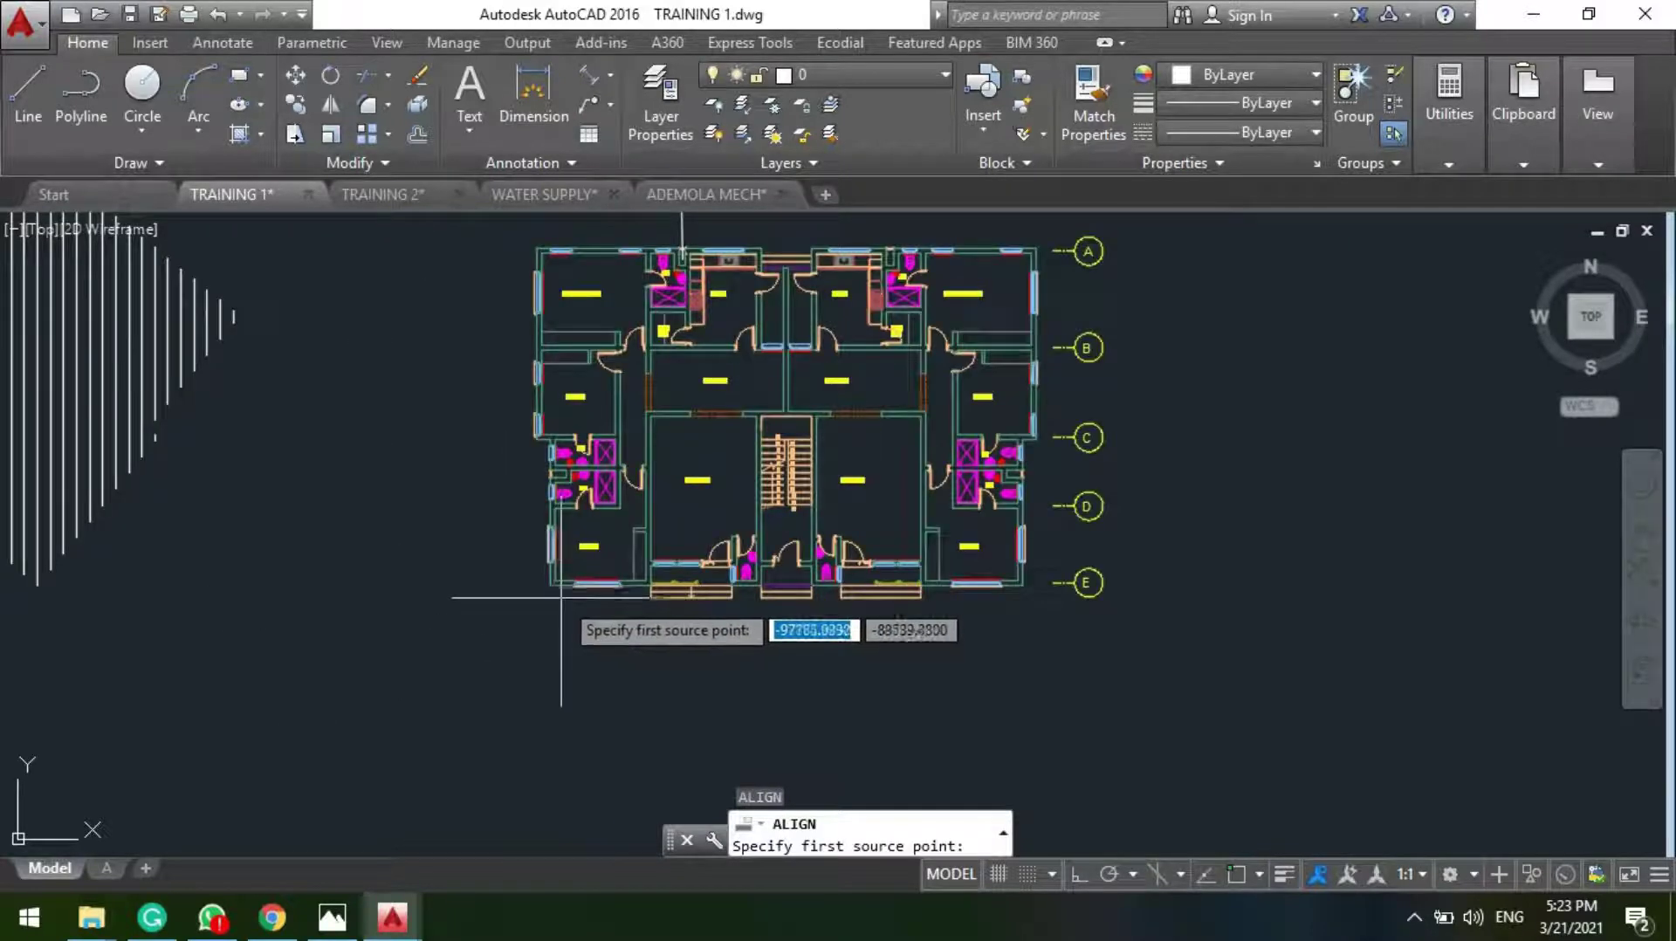
{"action": "left_click", "coordinate": [548, 584]}
{"action": "scroll", "coordinate": [515, 663], "scroll_direction": "down", "scroll_amount": 4}
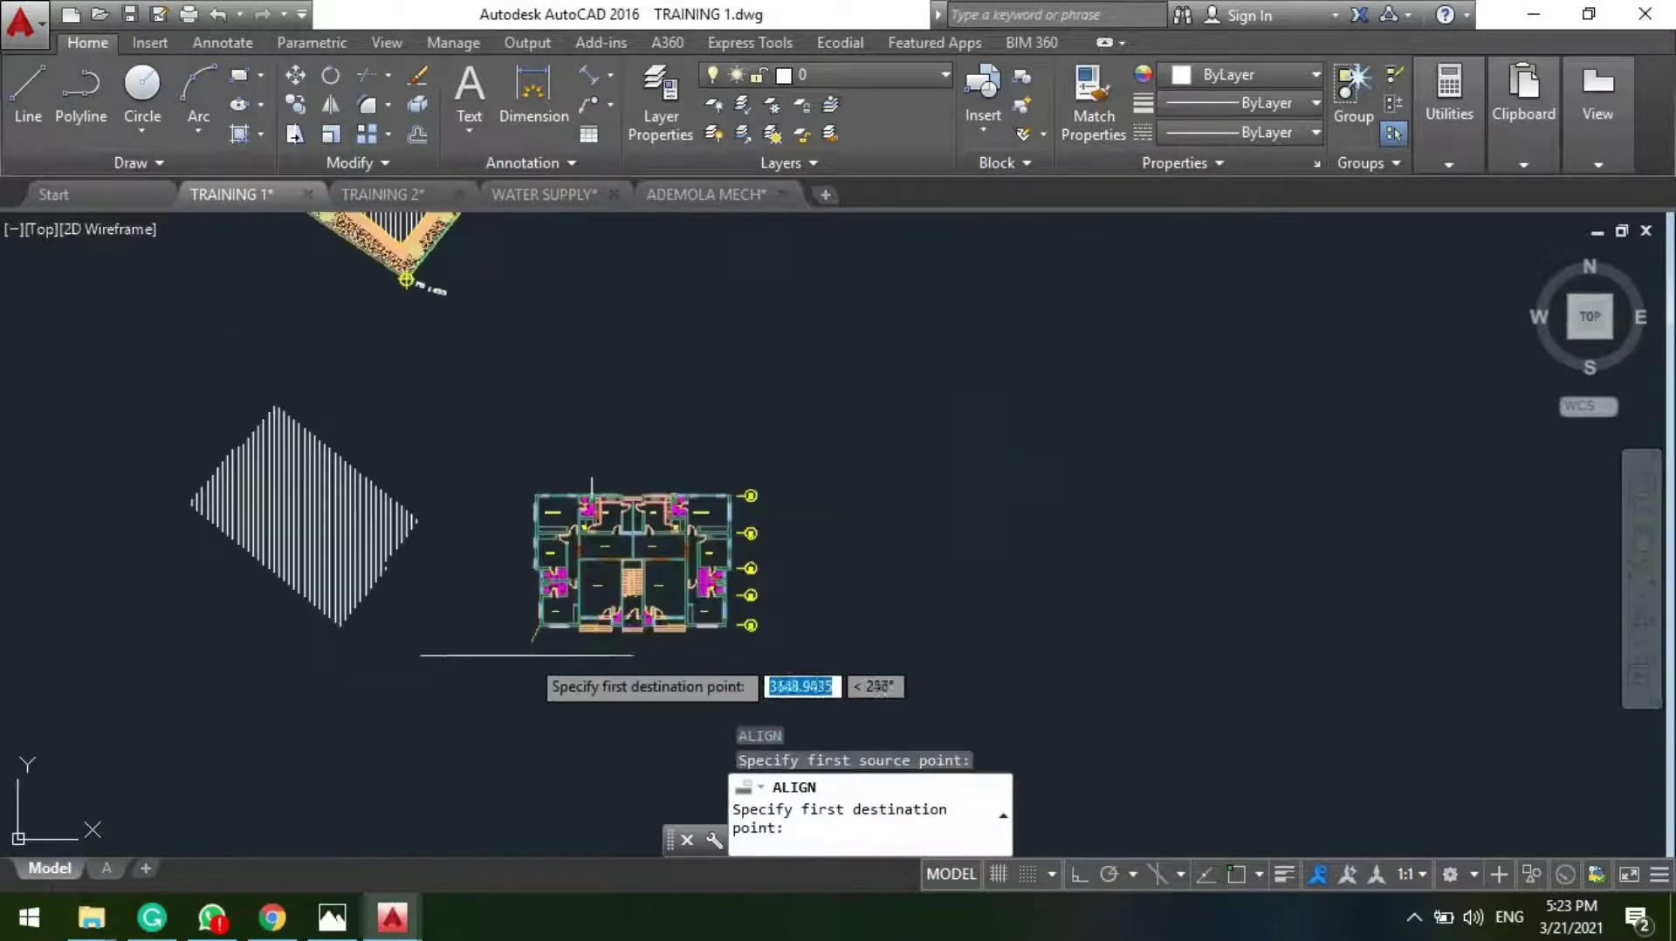
{"action": "scroll", "coordinate": [483, 698], "scroll_direction": "up", "scroll_amount": 2}
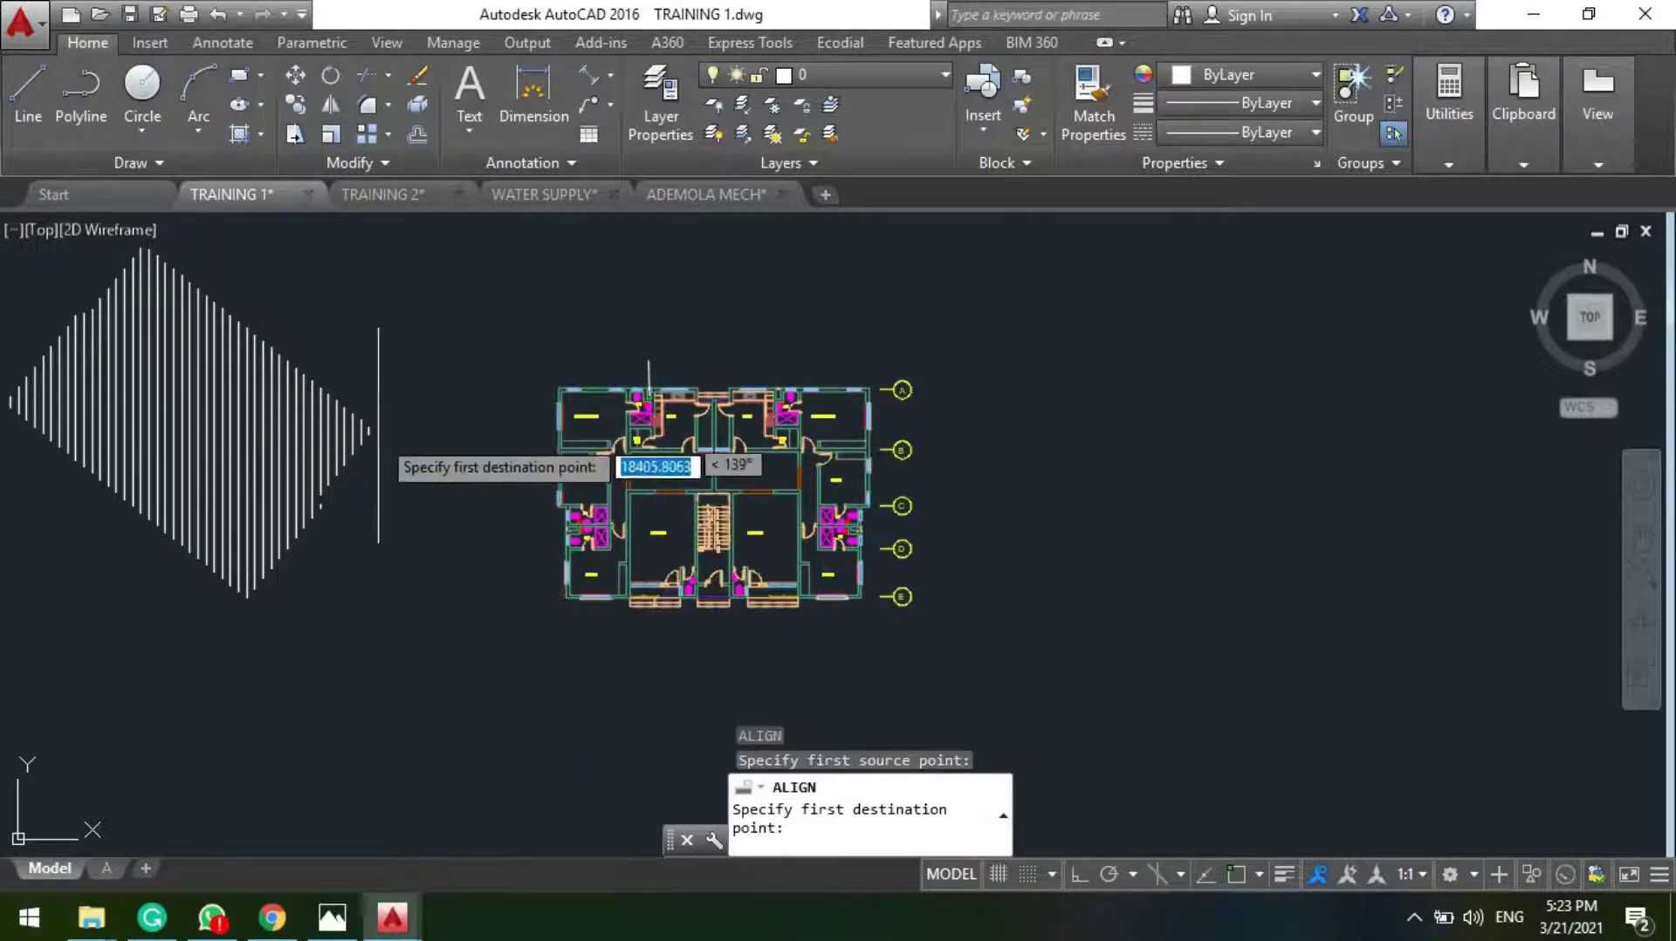
{"action": "left_click", "coordinate": [370, 432]}
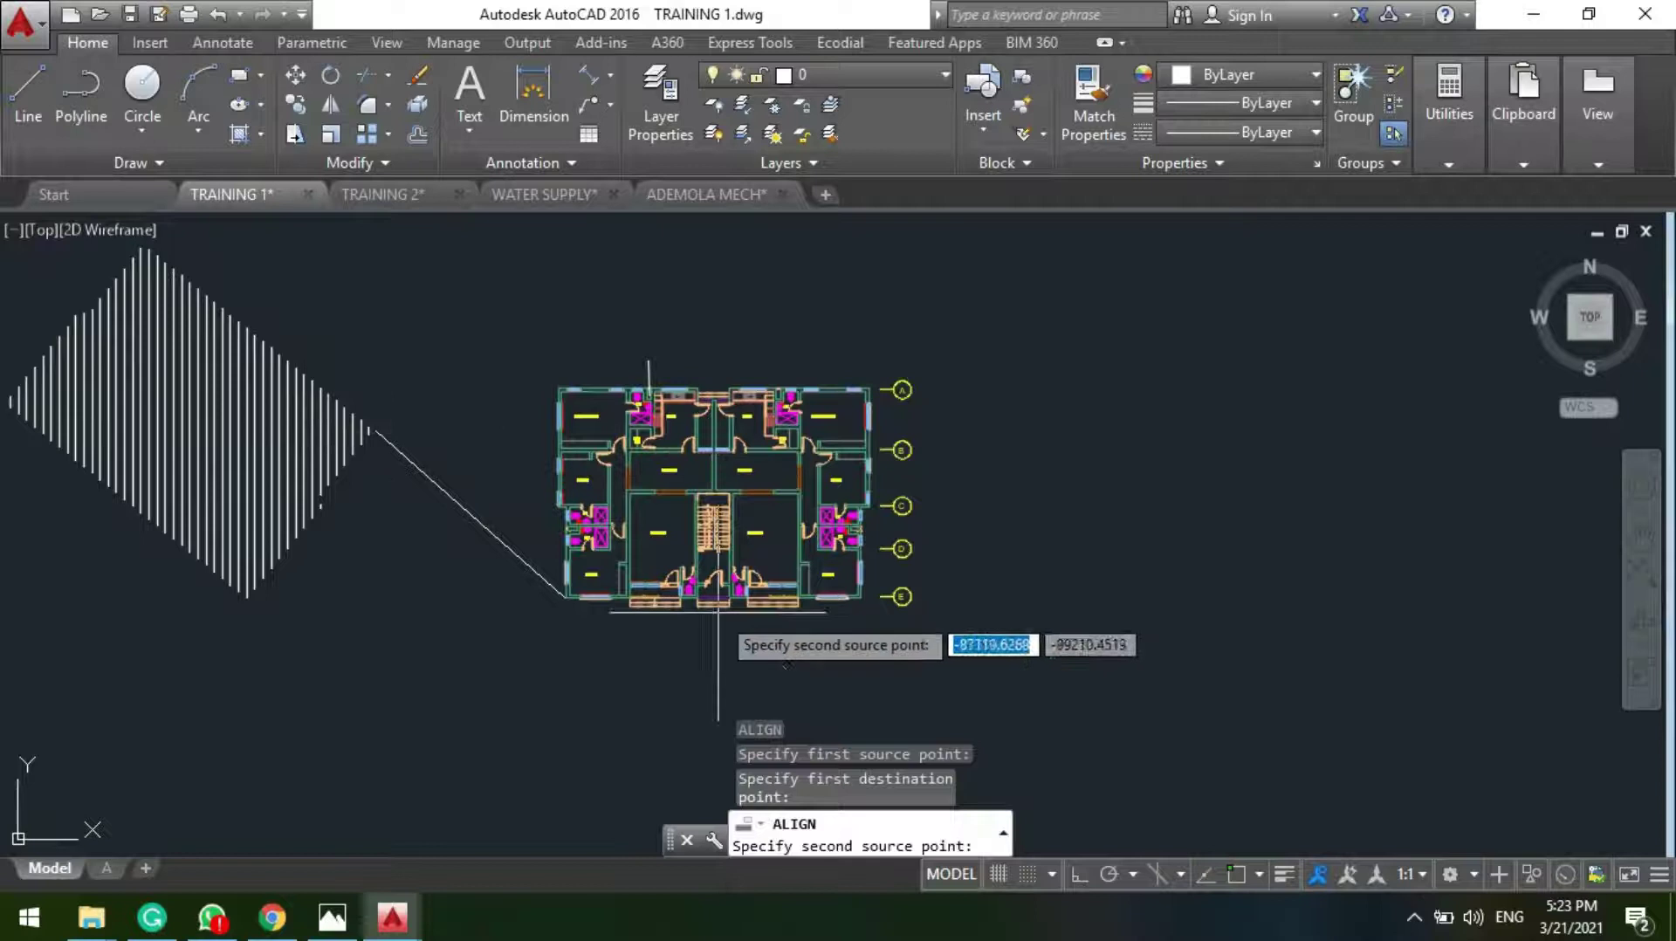
{"action": "scroll", "coordinate": [874, 621], "scroll_direction": "up", "scroll_amount": 2}
{"action": "scroll", "coordinate": [995, 650], "scroll_direction": "down", "scroll_amount": 1}
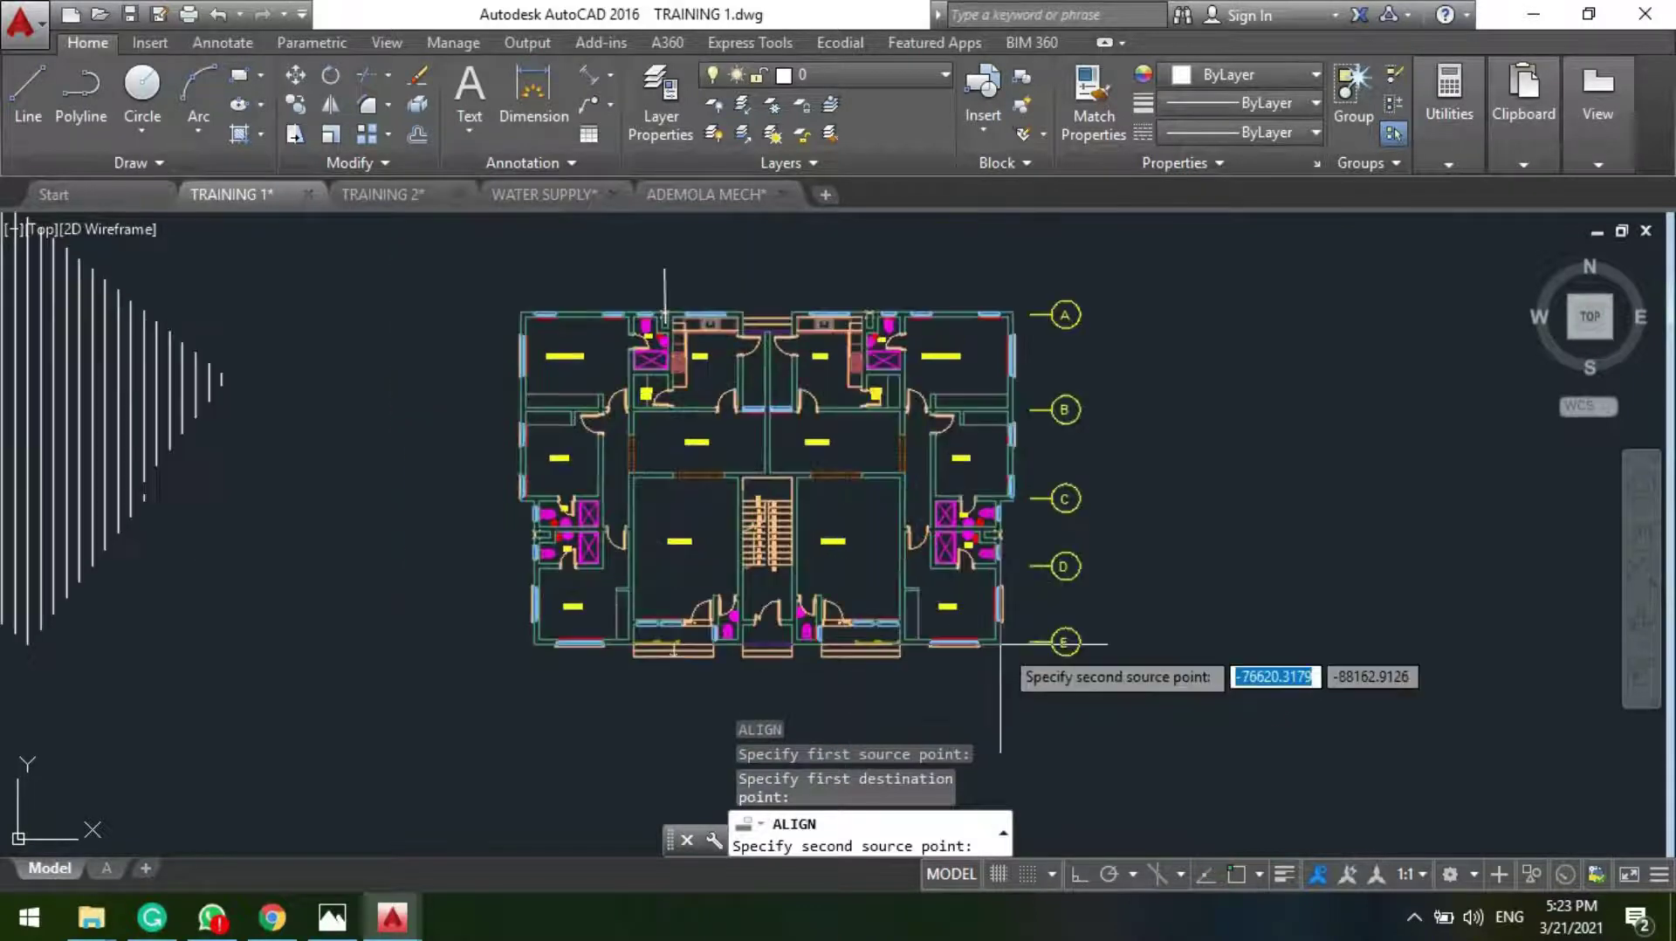
Step: Match the plan's lower-right corner to the diamond's upper corner and finish without scaling
{"action": "left_click", "coordinate": [995, 650]}
{"action": "scroll", "coordinate": [301, 548], "scroll_direction": "down", "scroll_amount": 2}
{"action": "scroll", "coordinate": [53, 393], "scroll_direction": "up", "scroll_amount": 2}
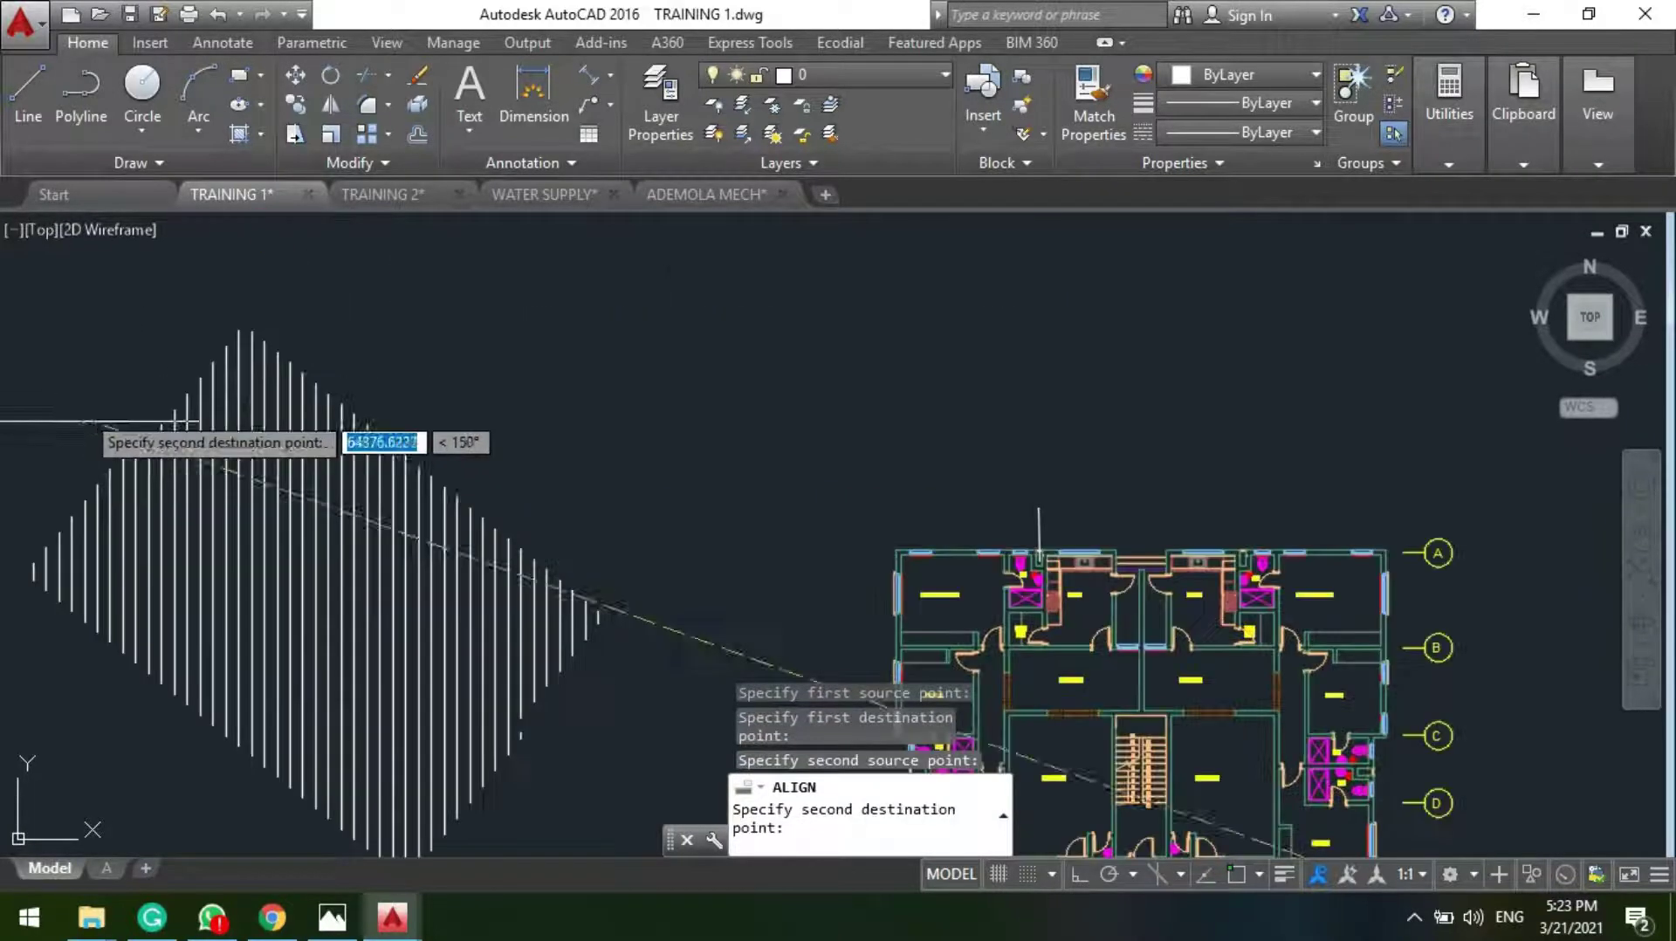
{"action": "left_click", "coordinate": [252, 335]}
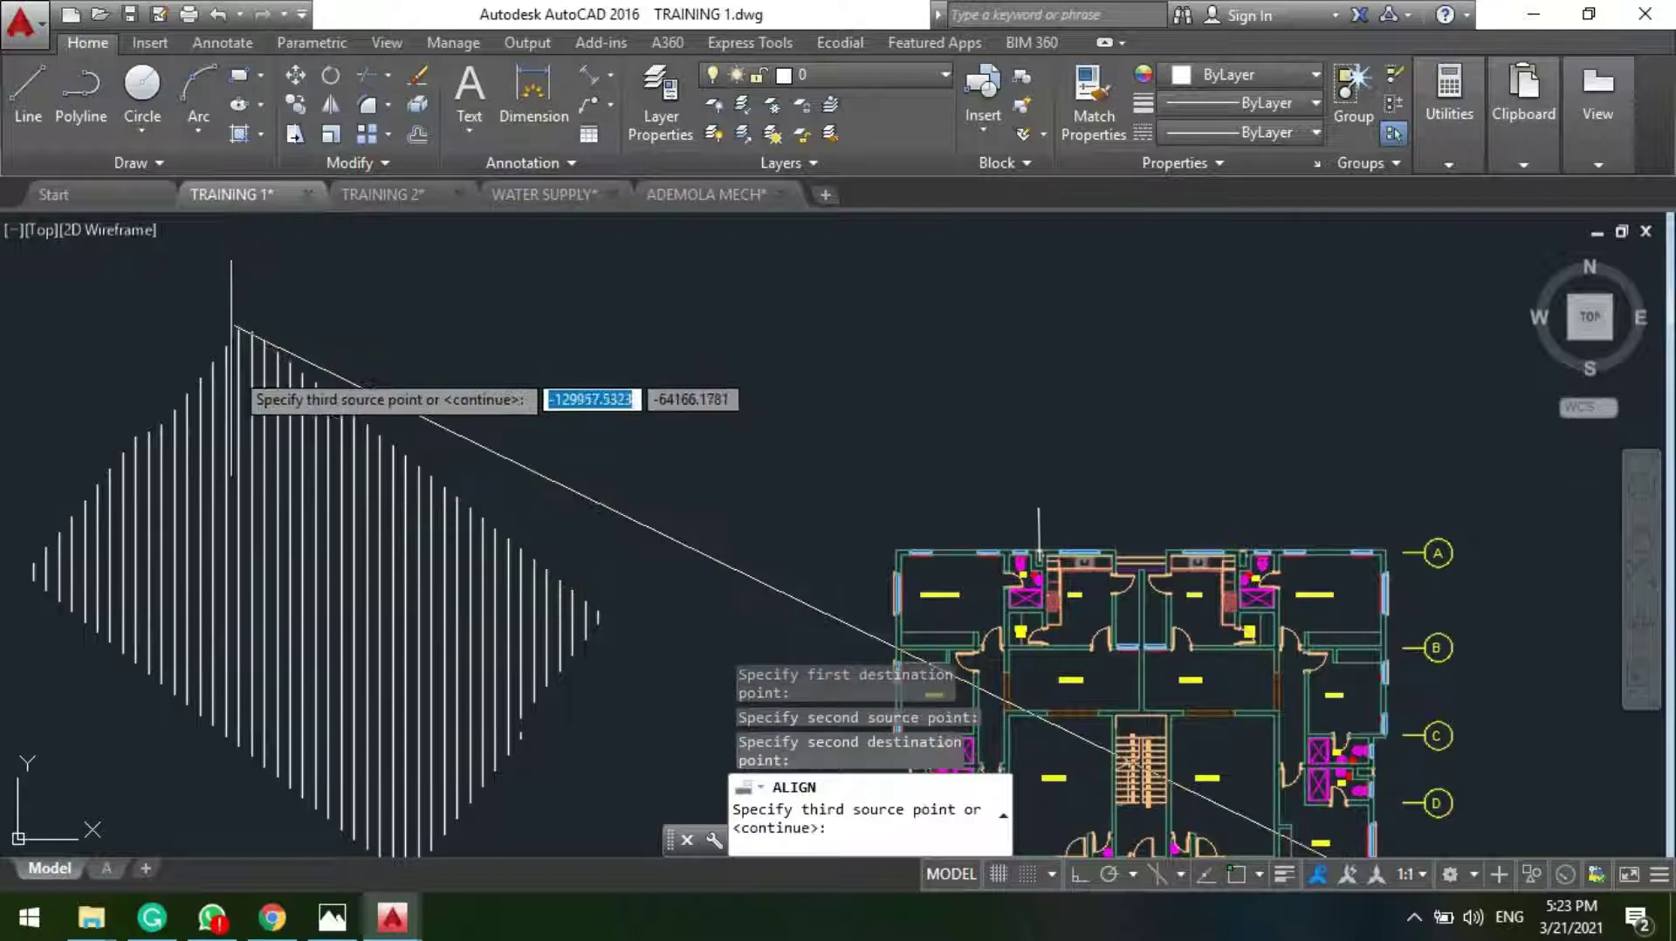
{"action": "right_click", "coordinate": [220, 417]}
{"action": "right_click", "coordinate": [218, 409]}
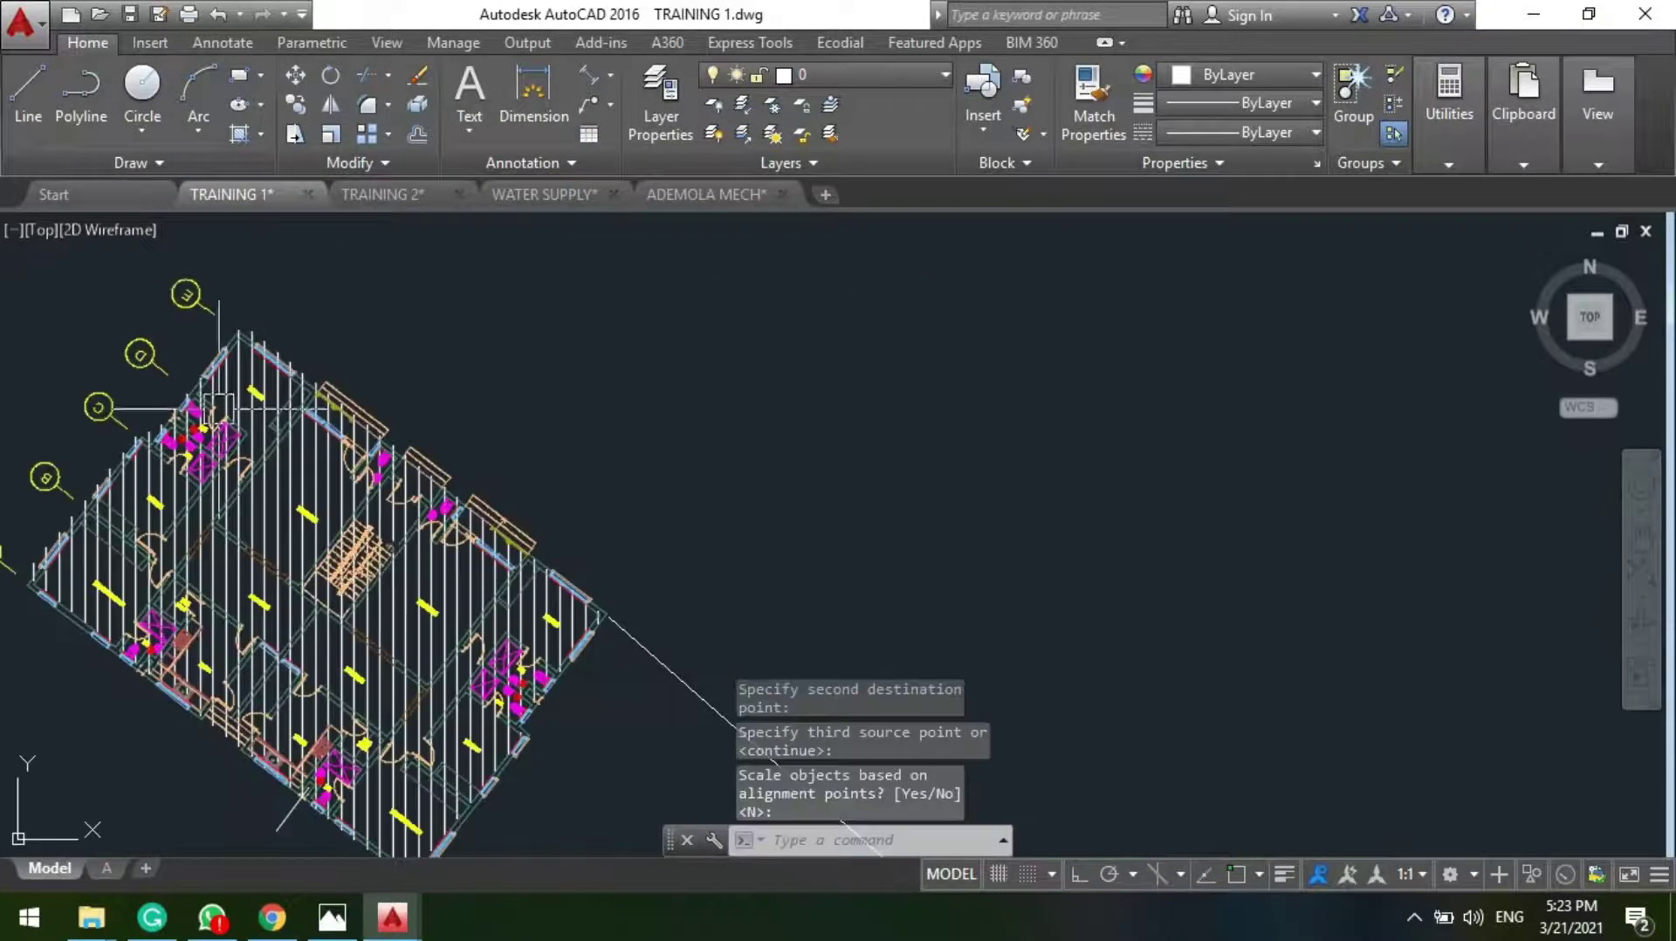
{"action": "scroll", "coordinate": [291, 569], "scroll_direction": "up", "scroll_amount": 5}
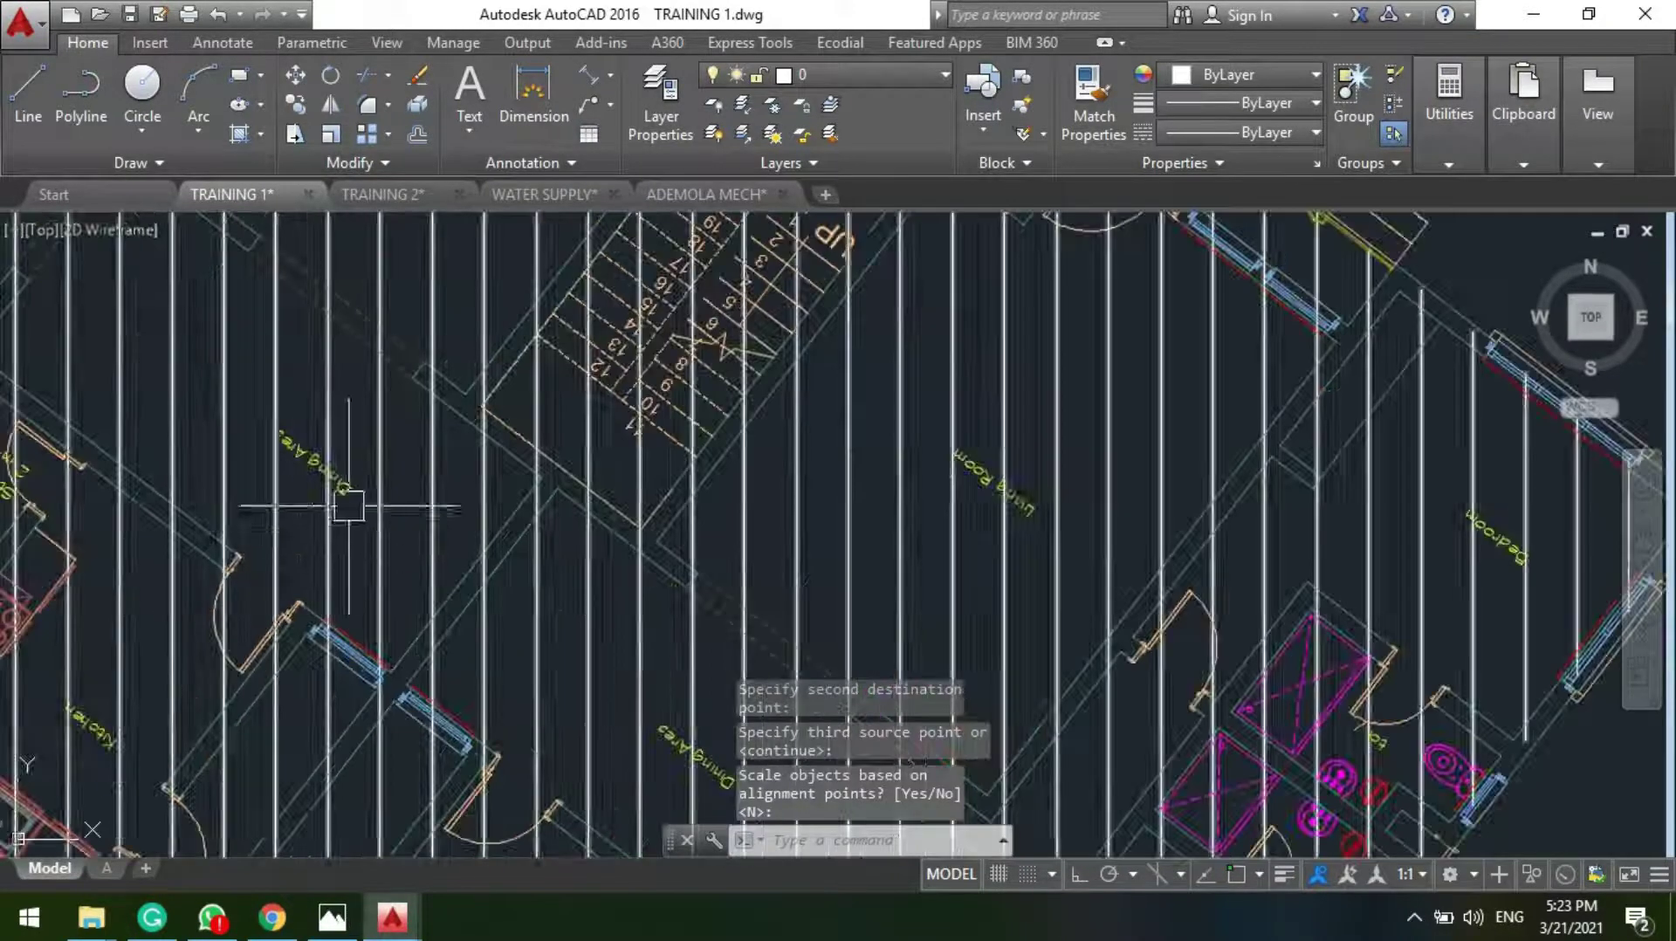
Step: Delete the hatch diamond under the rotated floor plan
{"action": "left_click", "coordinate": [385, 516]}
{"action": "key", "text": "Delete"}
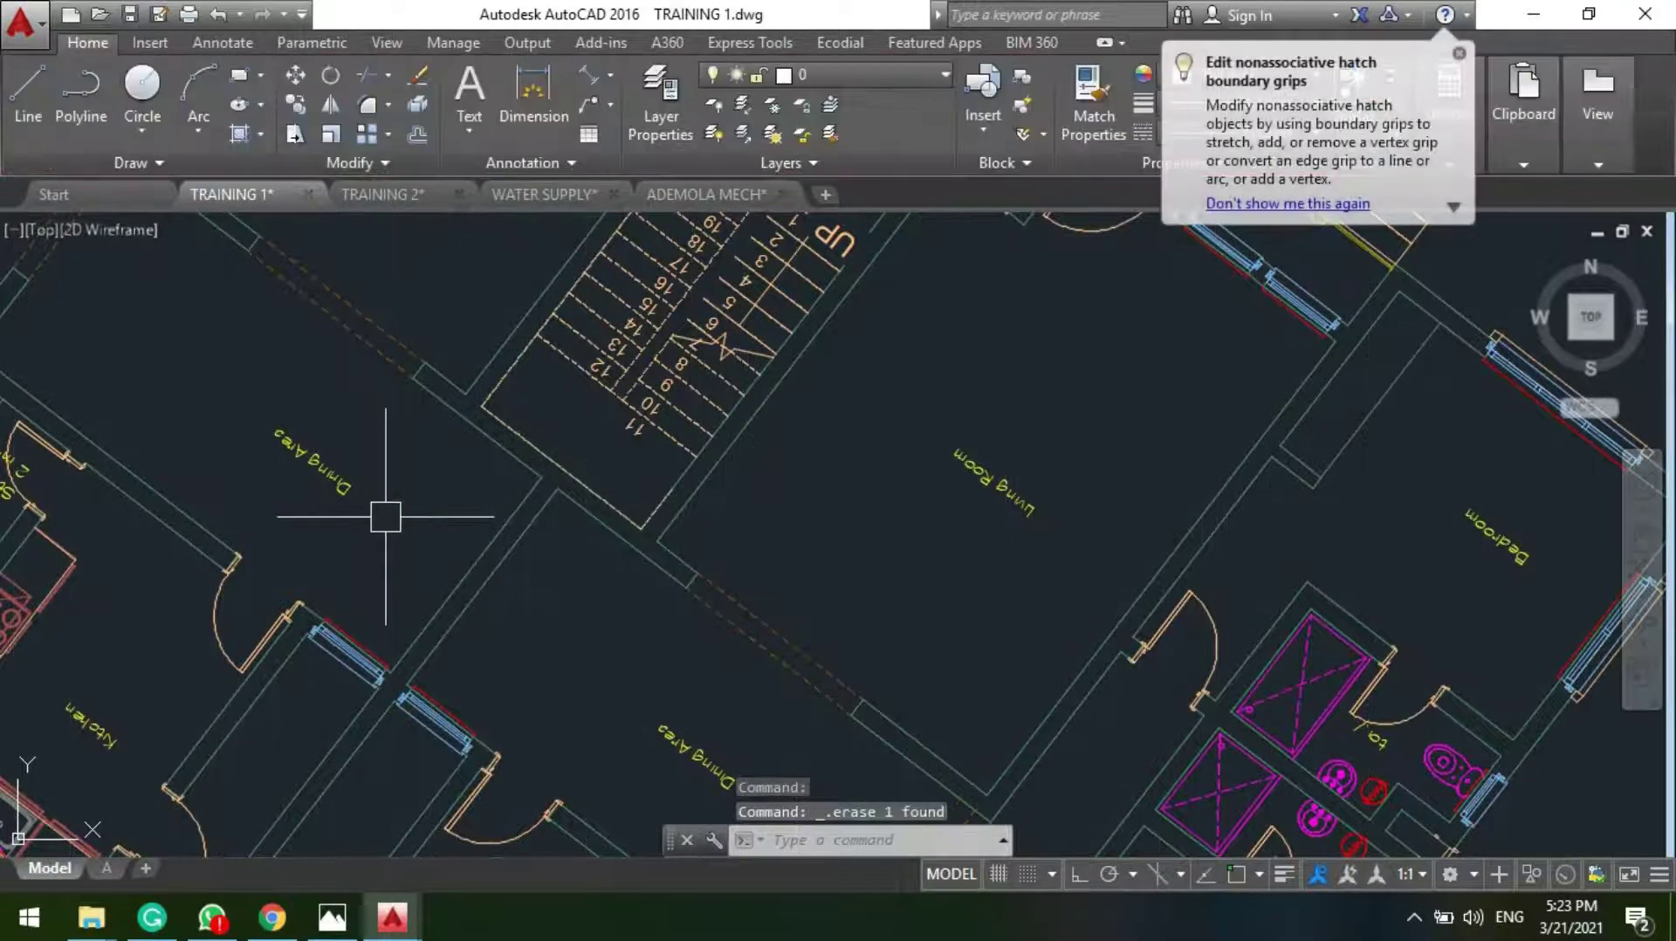
{"action": "scroll", "coordinate": [390, 541], "scroll_direction": "down", "scroll_amount": 6}
{"action": "scroll", "coordinate": [441, 411], "scroll_direction": "up", "scroll_amount": 4}
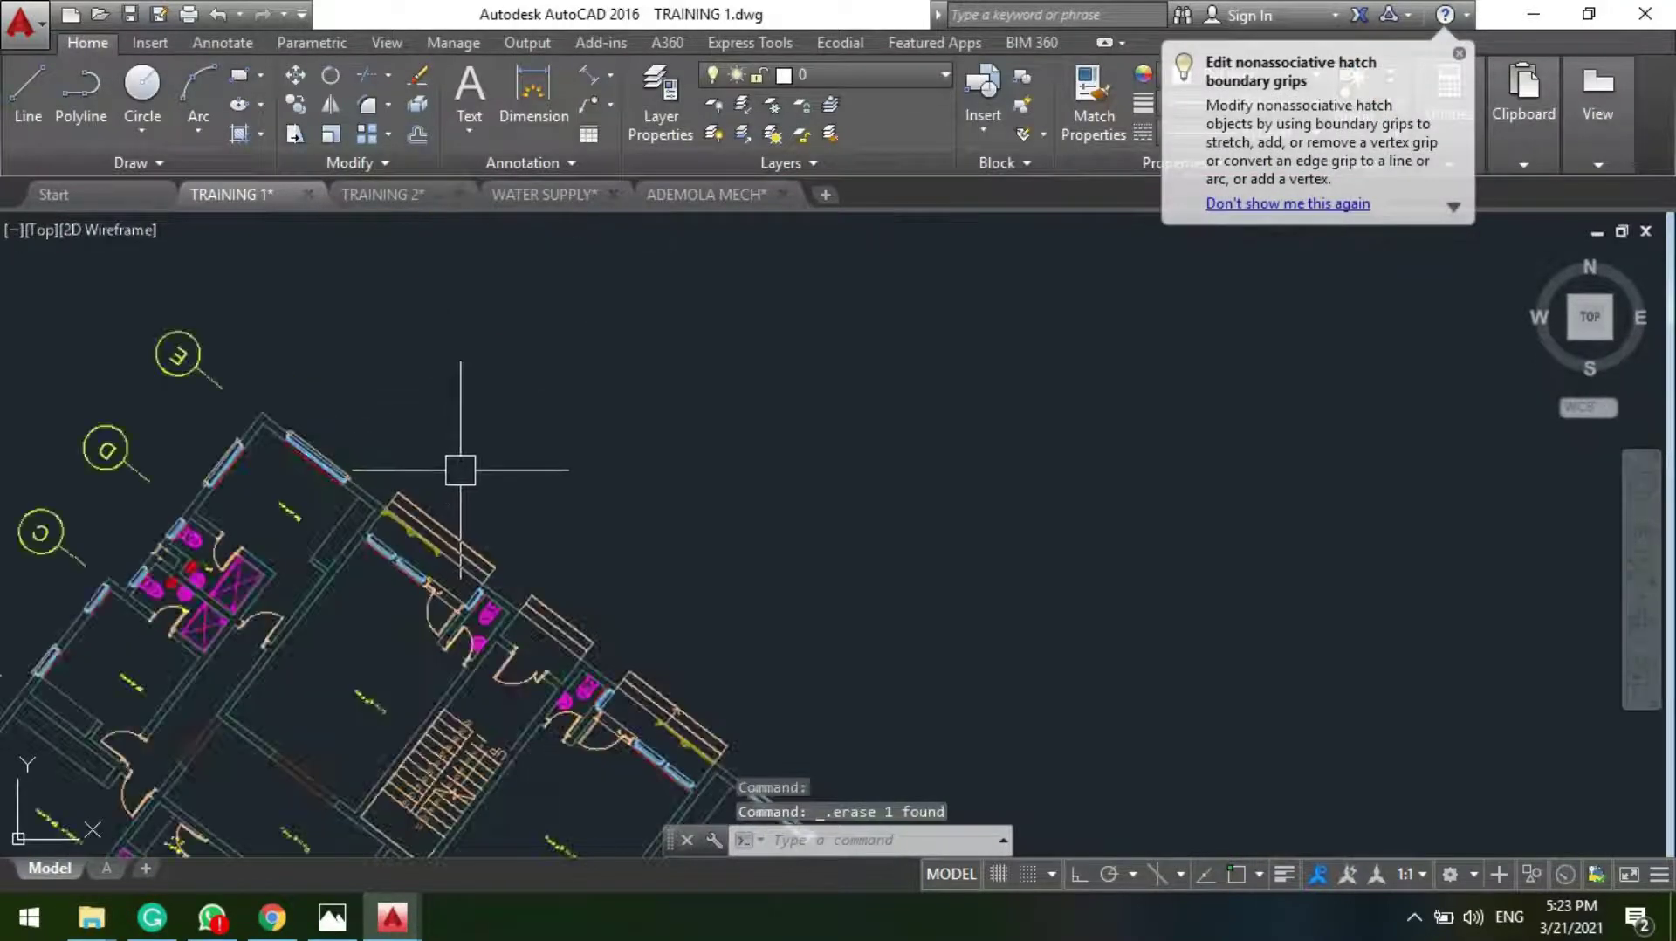
{"action": "scroll", "coordinate": [460, 469], "scroll_direction": "down", "scroll_amount": 3}
{"action": "scroll", "coordinate": [232, 304], "scroll_direction": "down", "scroll_amount": 2}
Step: Window-select the rotated floor plan and start moving it with M from a base point
{"action": "left_click", "coordinate": [203, 349]}
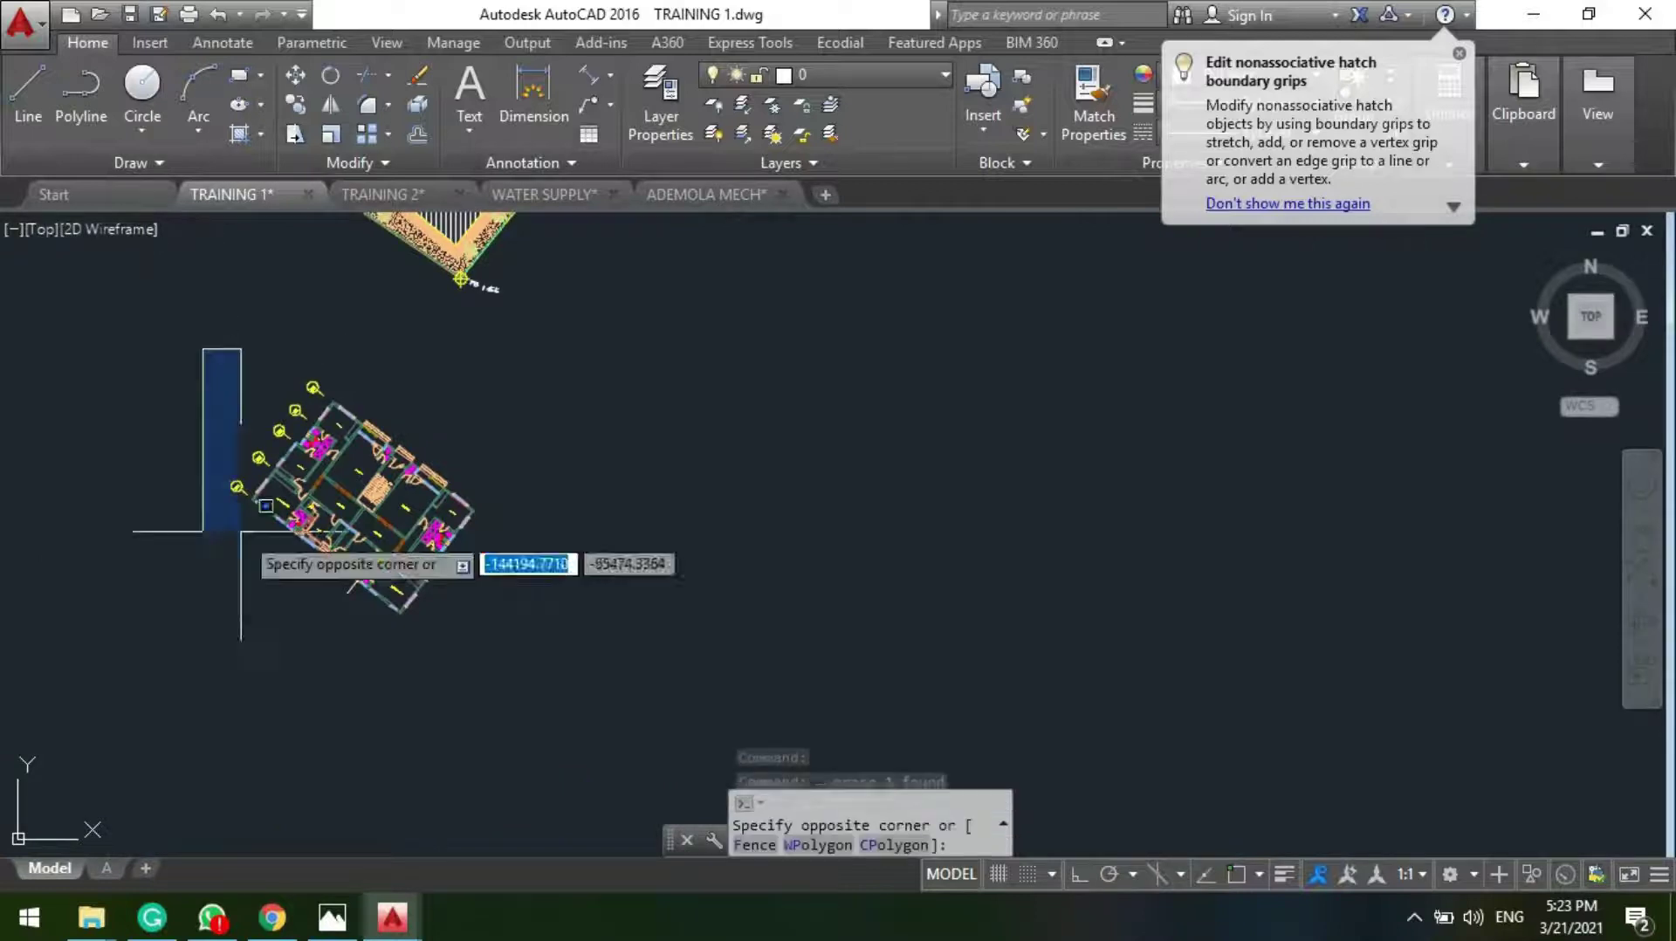
{"action": "left_click", "coordinate": [495, 698]}
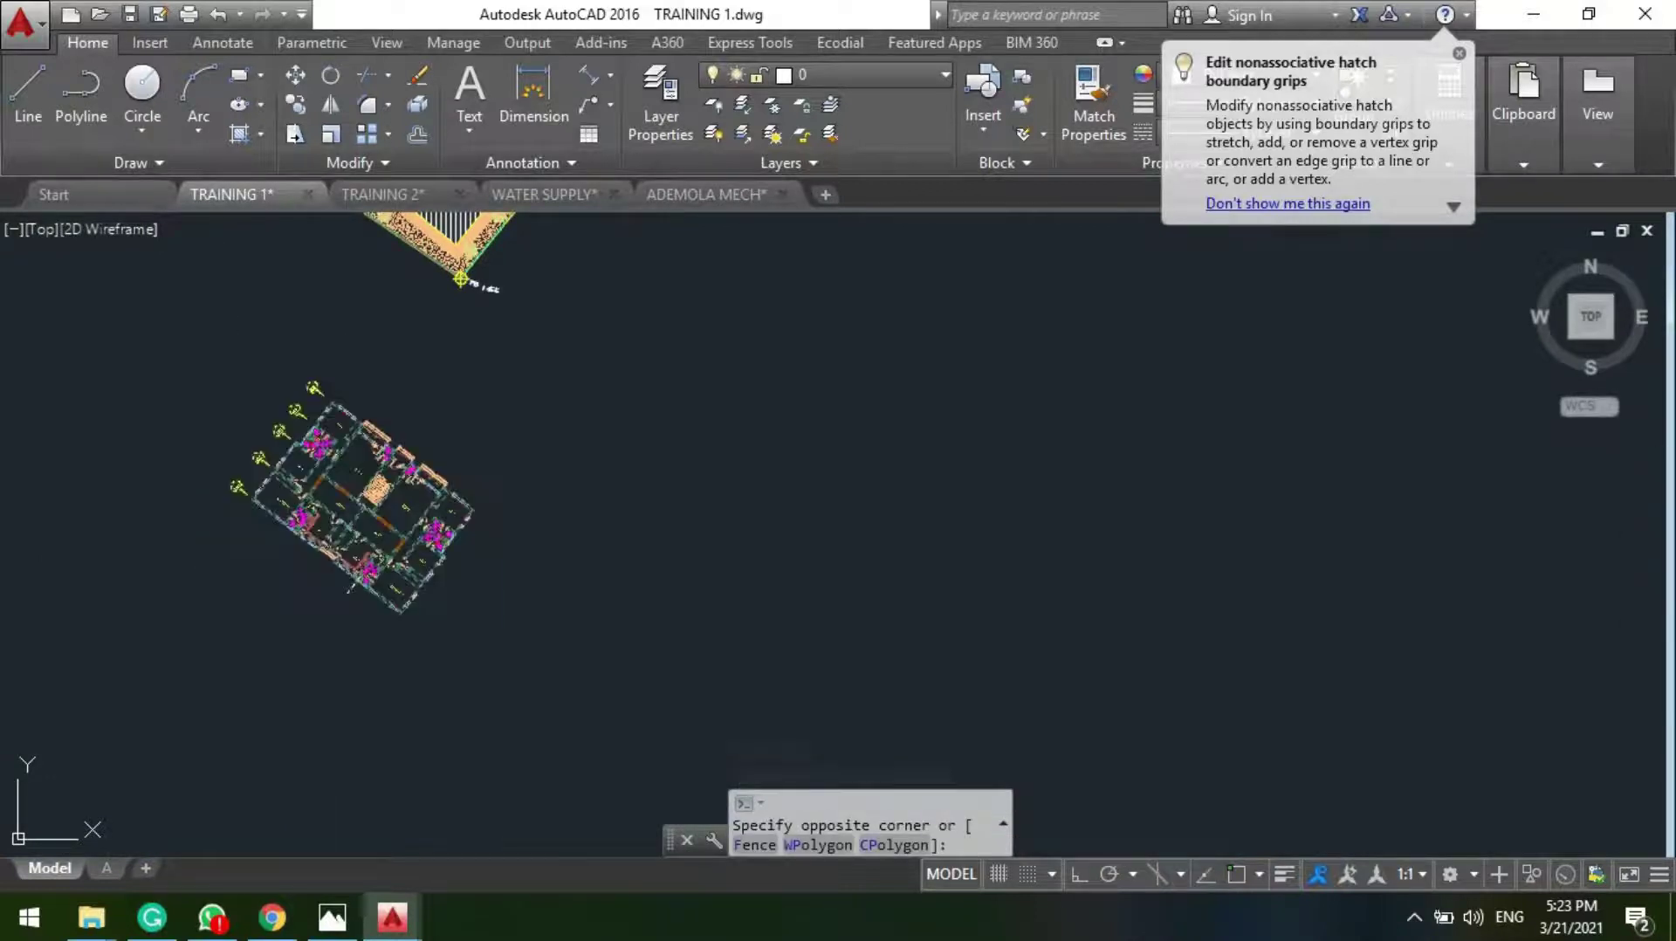
{"action": "type", "text": "m"}
{"action": "key", "text": "Return"}
{"action": "left_click", "coordinate": [300, 553]}
Step: Place the rotated plan beside the legend tables, above the row of other floor plans
{"action": "middle_click_drag", "start_coordinate": [835, 445], "coordinate": [699, 576]}
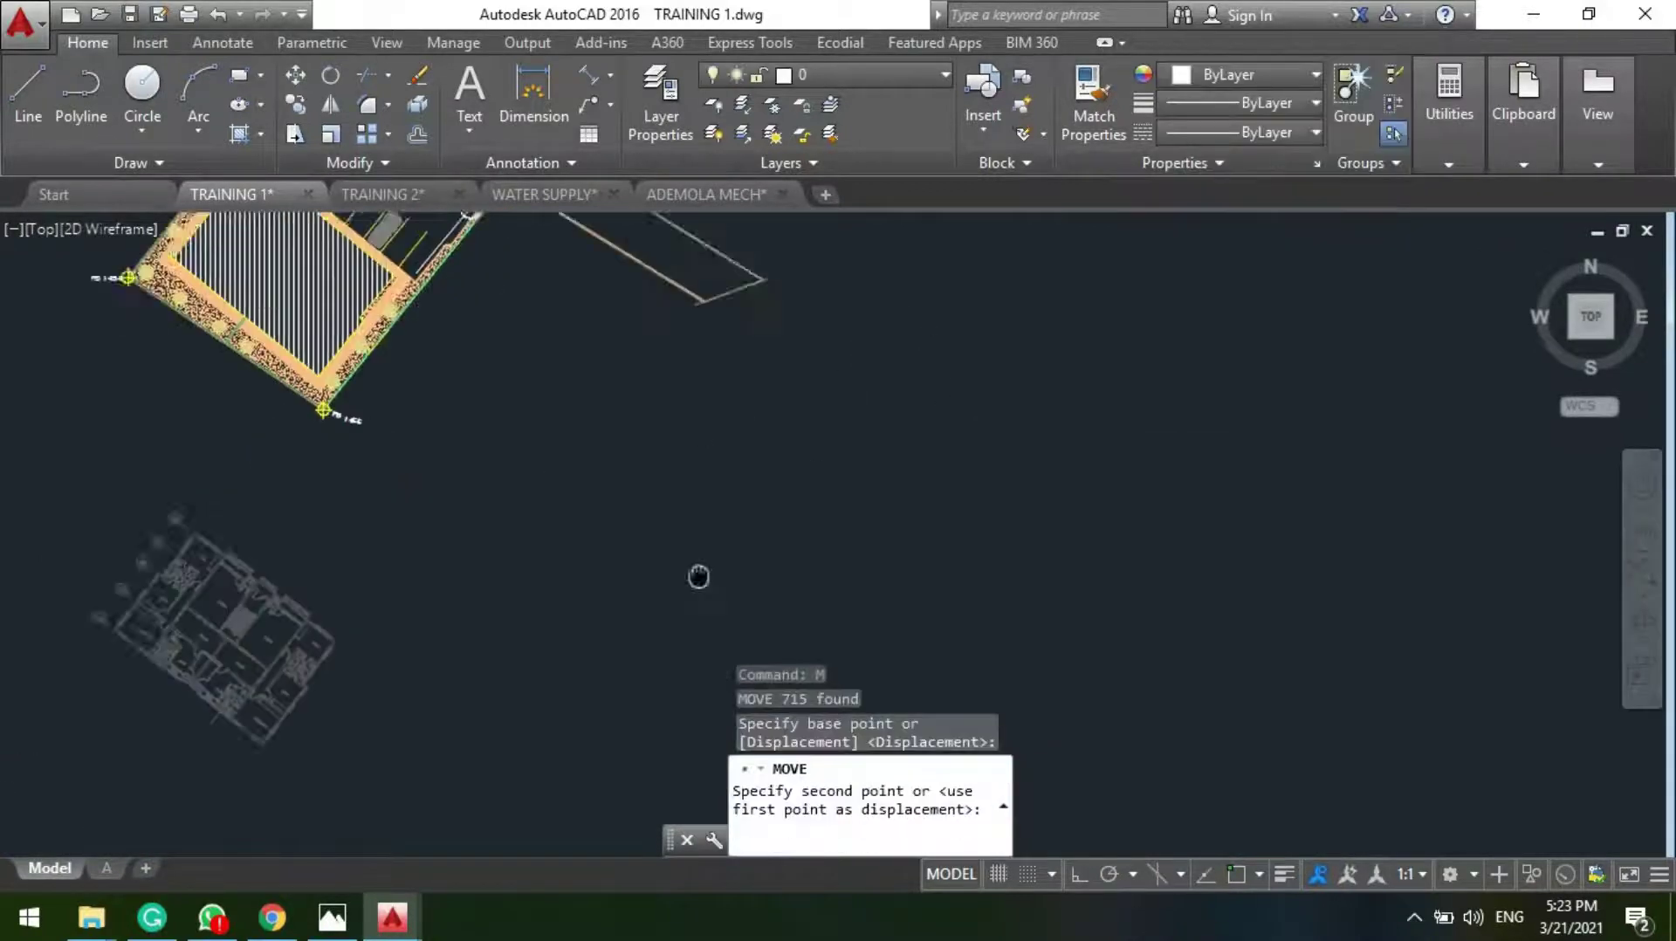
{"action": "scroll", "coordinate": [560, 466], "scroll_direction": "down", "scroll_amount": 1}
{"action": "scroll", "coordinate": [541, 729], "scroll_direction": "up", "scroll_amount": 1}
{"action": "scroll", "coordinate": [699, 608], "scroll_direction": "down", "scroll_amount": 1}
{"action": "scroll", "coordinate": [699, 608], "scroll_direction": "down", "scroll_amount": 1}
{"action": "middle_click_drag", "start_coordinate": [690, 558], "coordinate": [617, 603]}
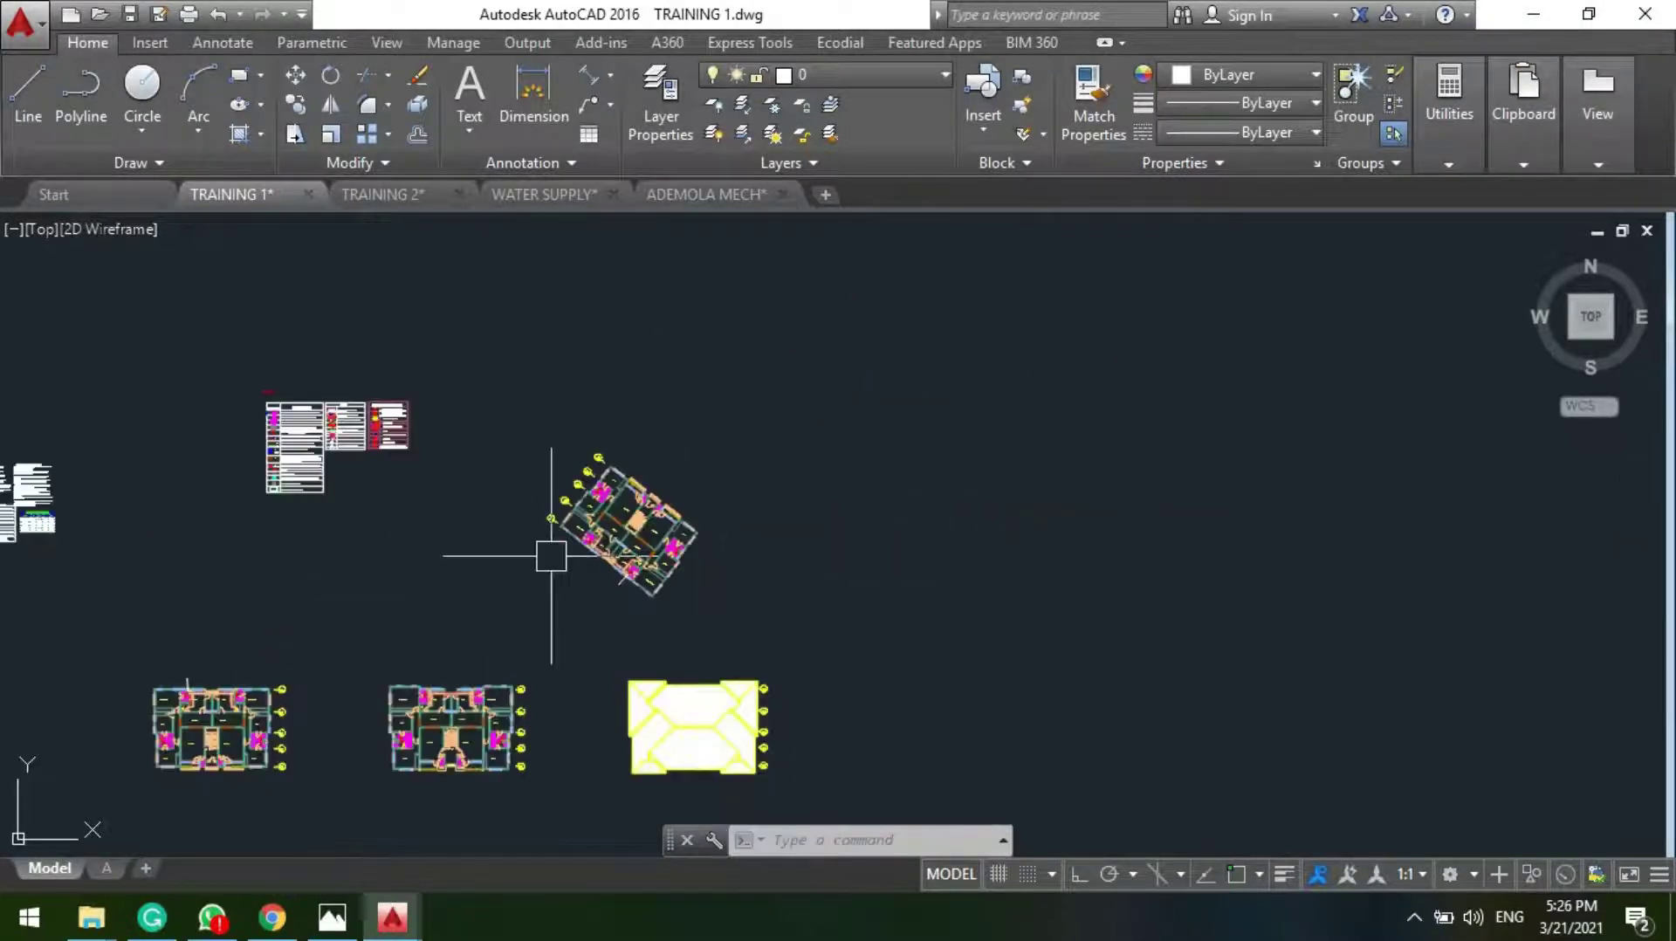
{"action": "scroll", "coordinate": [611, 524], "scroll_direction": "up", "scroll_amount": 3}
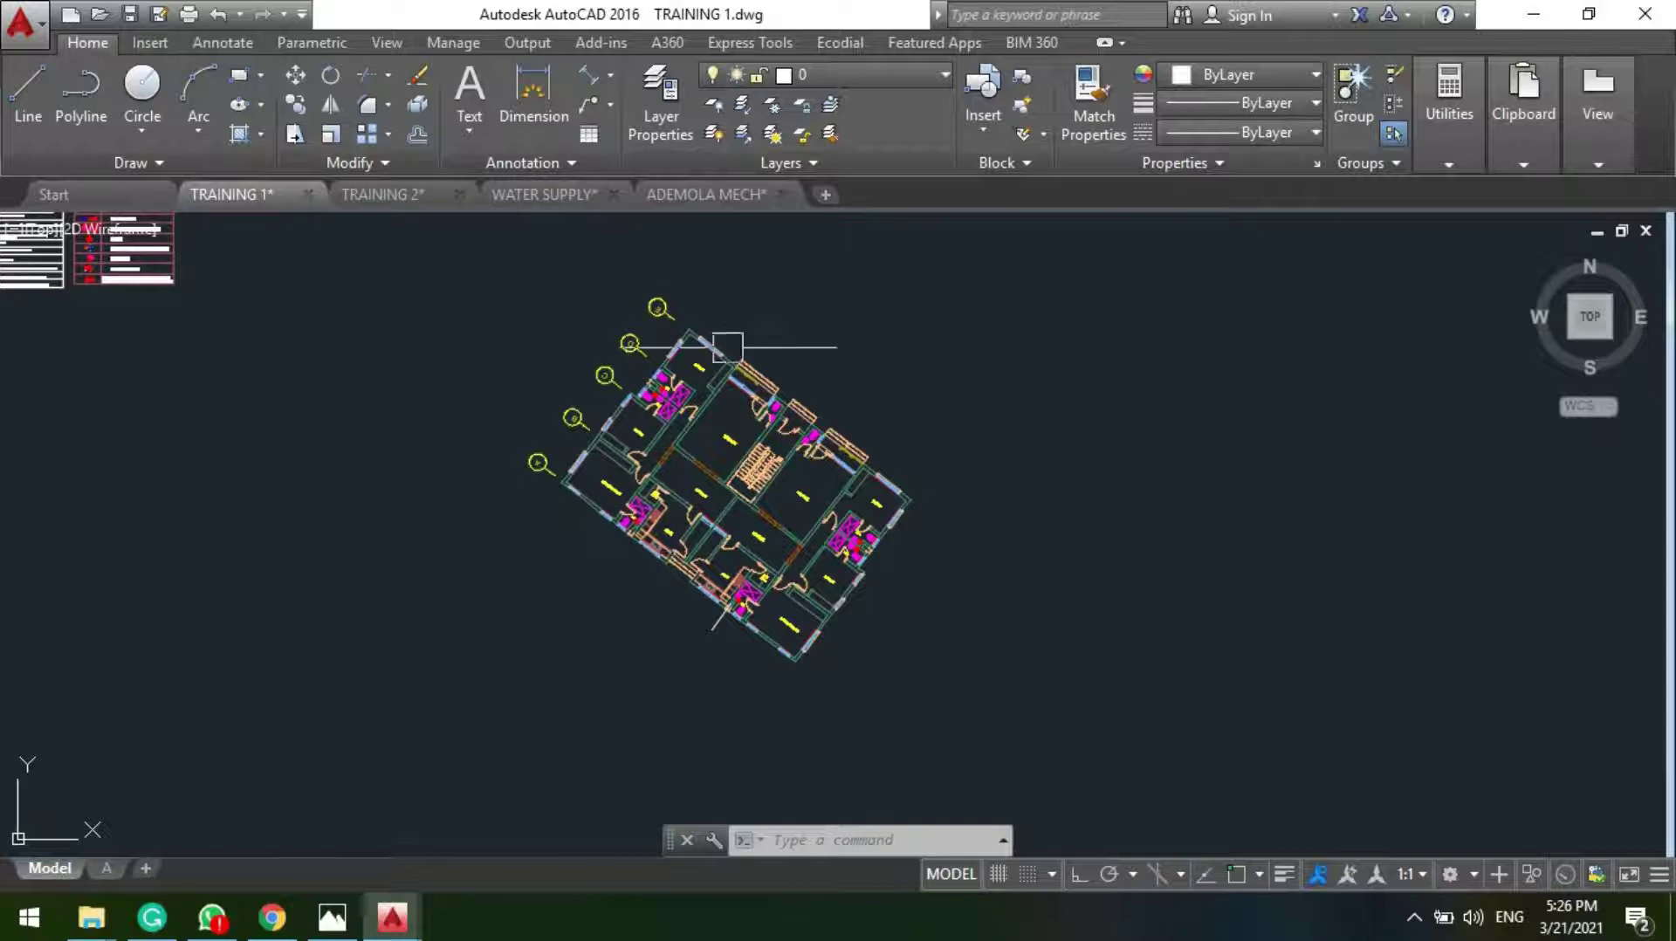
{"action": "scroll", "coordinate": [746, 443], "scroll_direction": "down", "scroll_amount": 3}
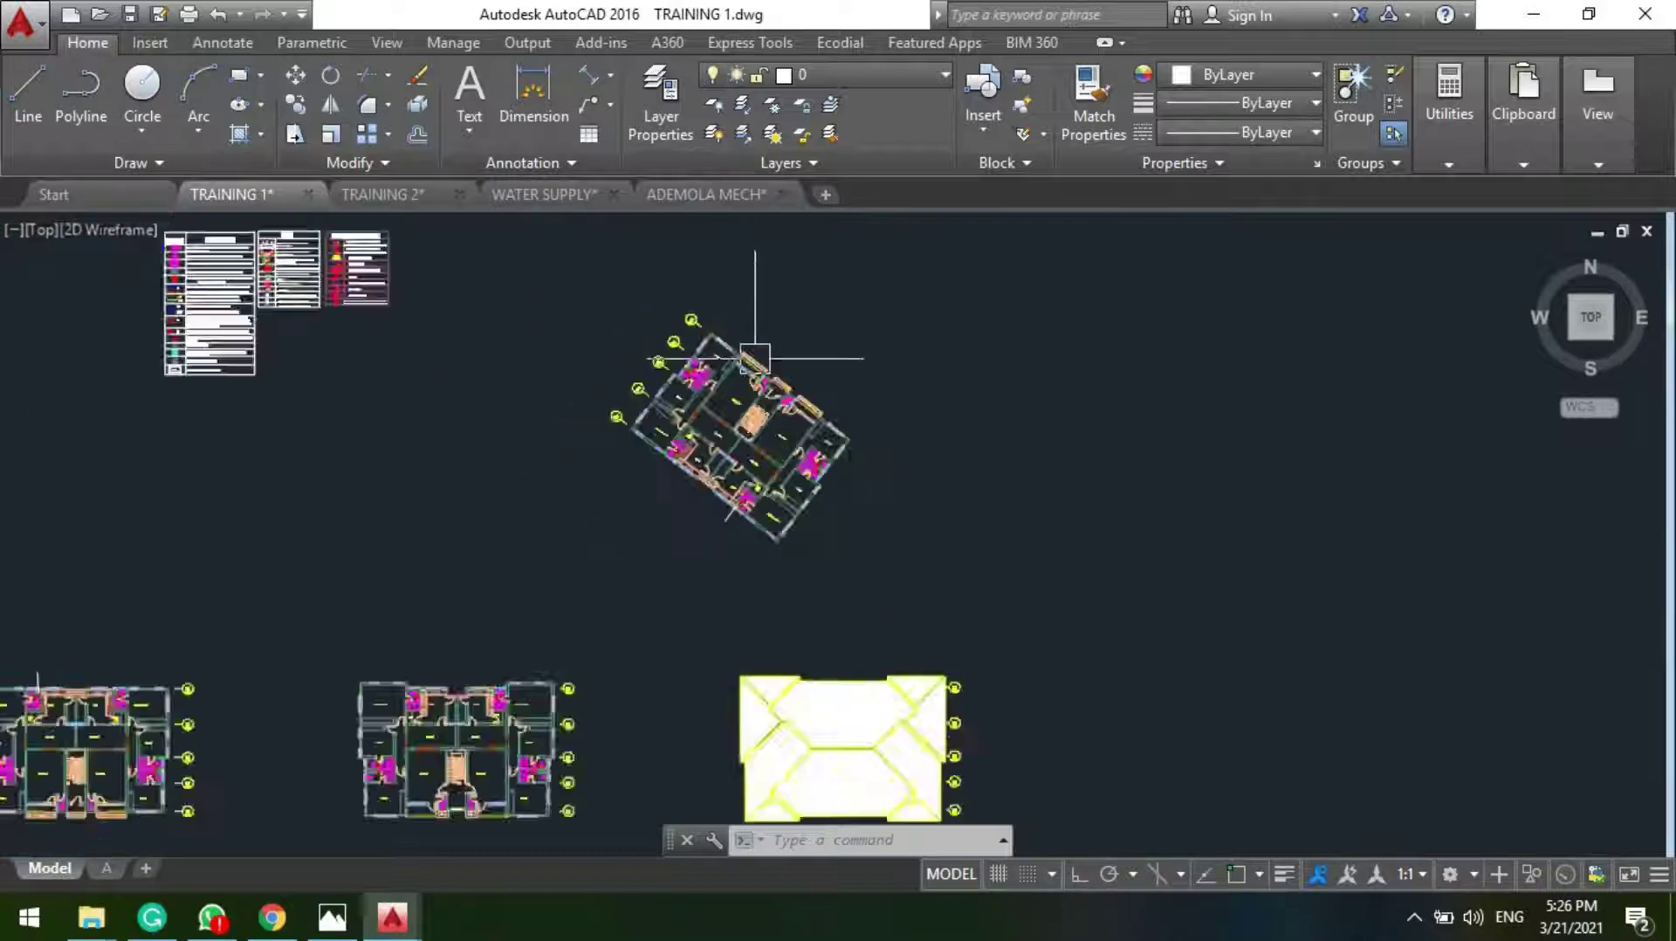
{"action": "scroll", "coordinate": [733, 367], "scroll_direction": "up", "scroll_amount": 1}
{"action": "scroll", "coordinate": [834, 422], "scroll_direction": "down", "scroll_amount": 5}
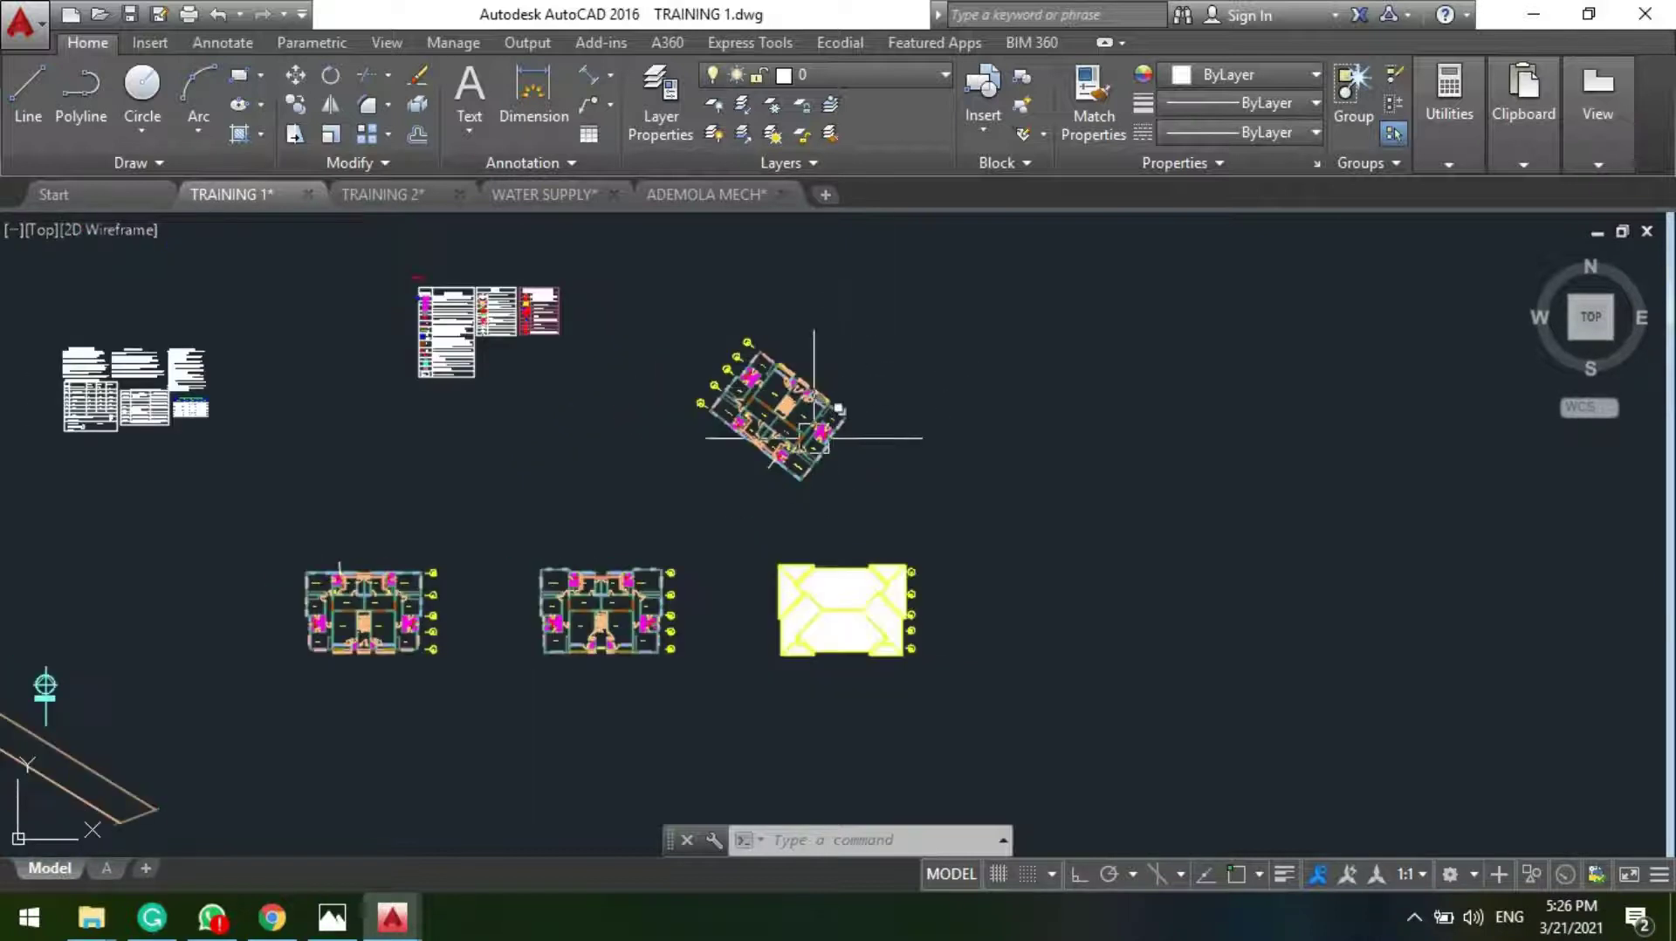
{"action": "scroll", "coordinate": [617, 523], "scroll_direction": "up", "scroll_amount": 2}
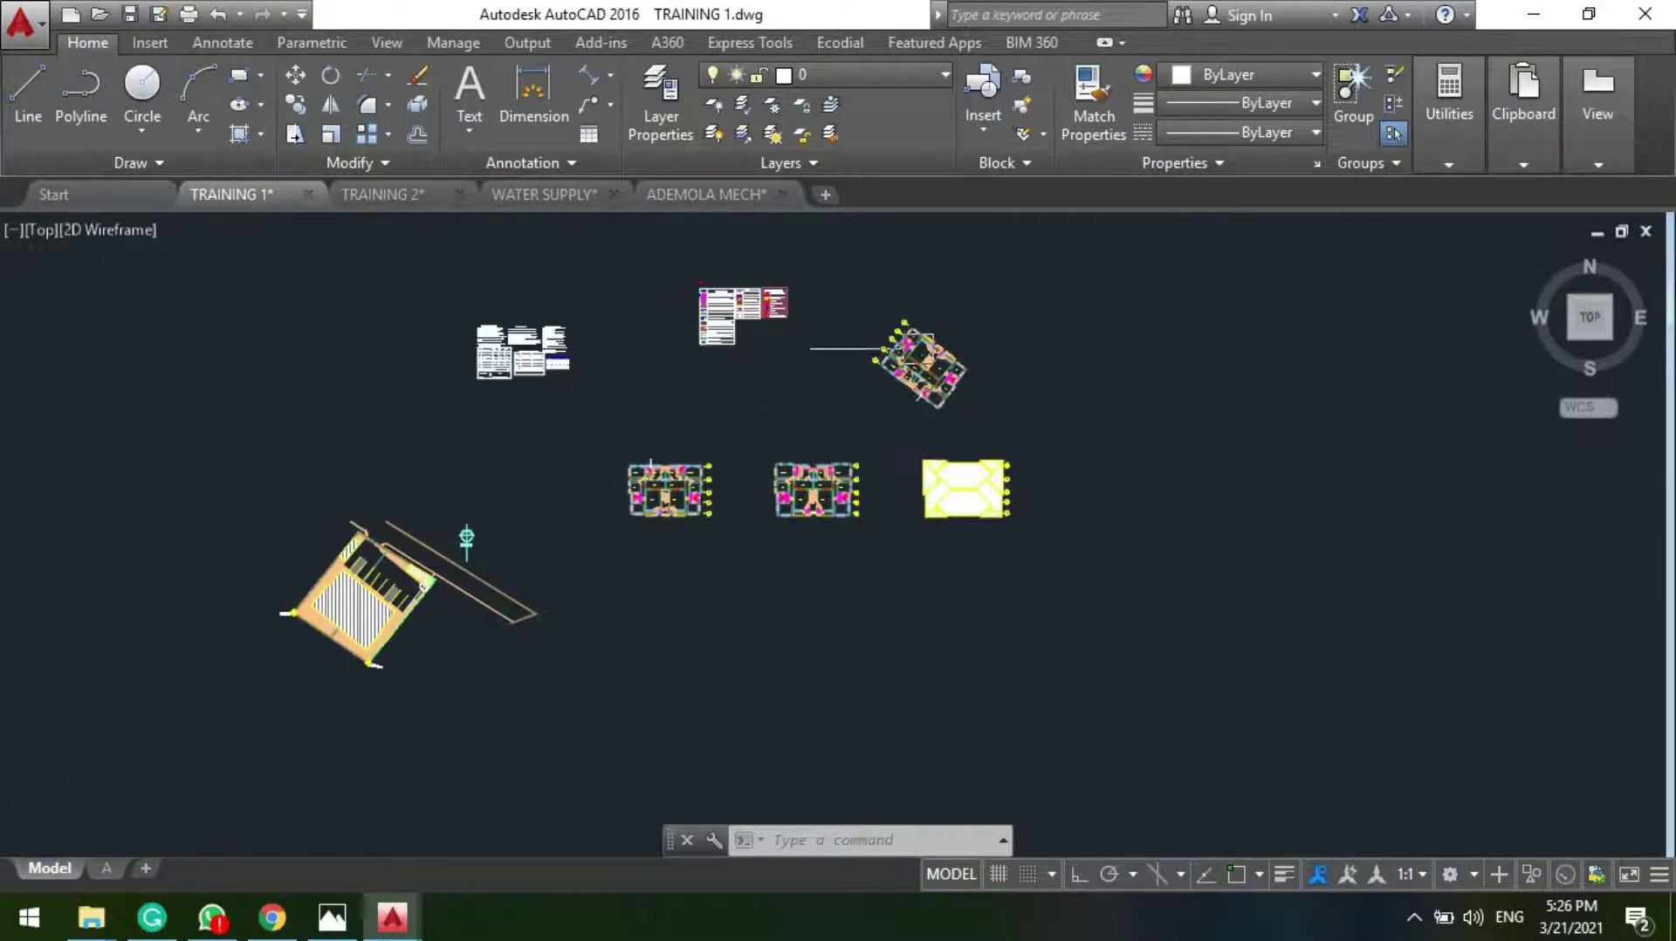
{"action": "scroll", "coordinate": [1016, 373], "scroll_direction": "up", "scroll_amount": 4}
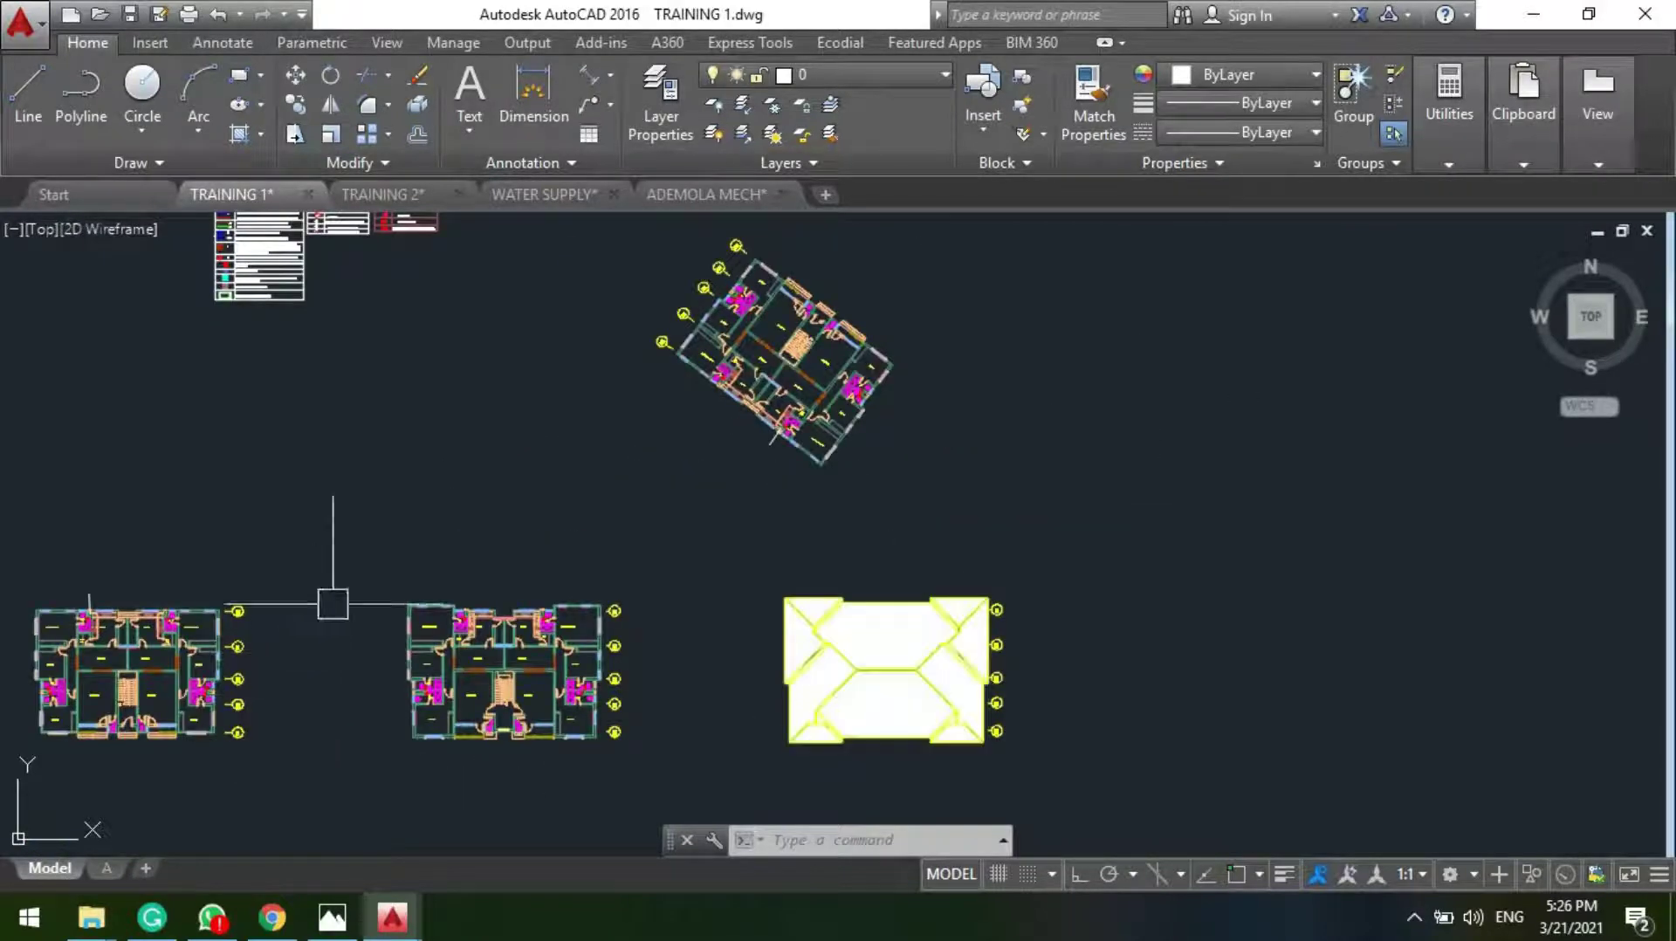
{"action": "left_click", "coordinate": [336, 576]}
{"action": "scroll", "coordinate": [524, 471], "scroll_direction": "down", "scroll_amount": 2}
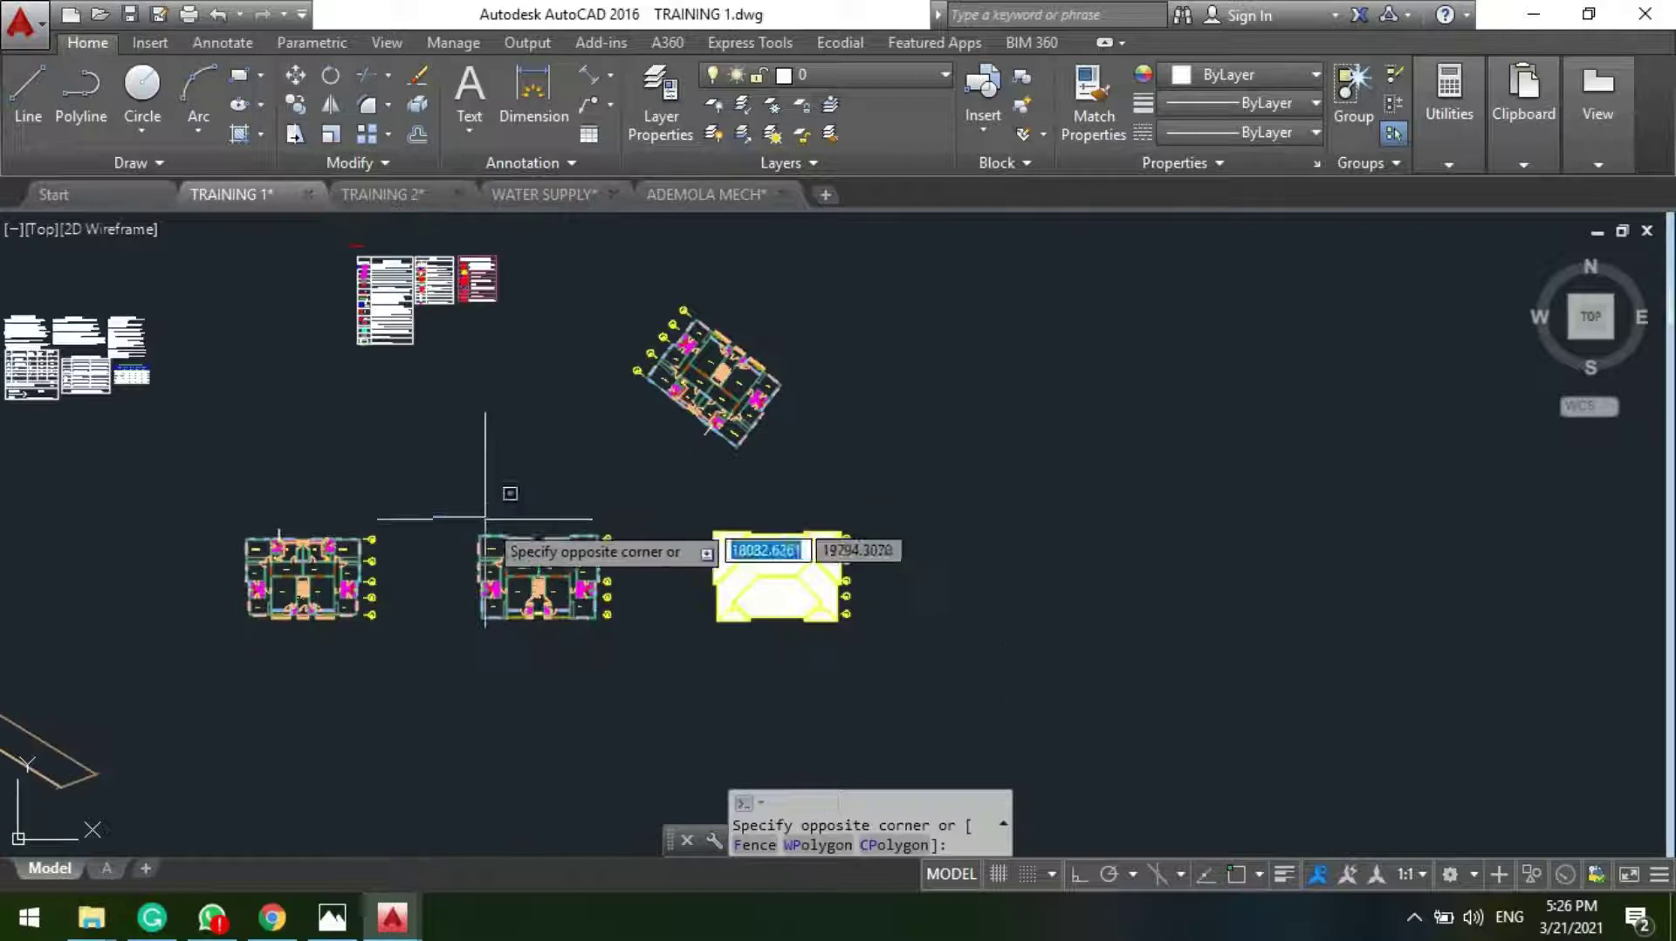
{"action": "key", "text": "Escape"}
{"action": "scroll", "coordinate": [231, 594], "scroll_direction": "up", "scroll_amount": 4}
{"action": "scroll", "coordinate": [217, 655], "scroll_direction": "up", "scroll_amount": 2}
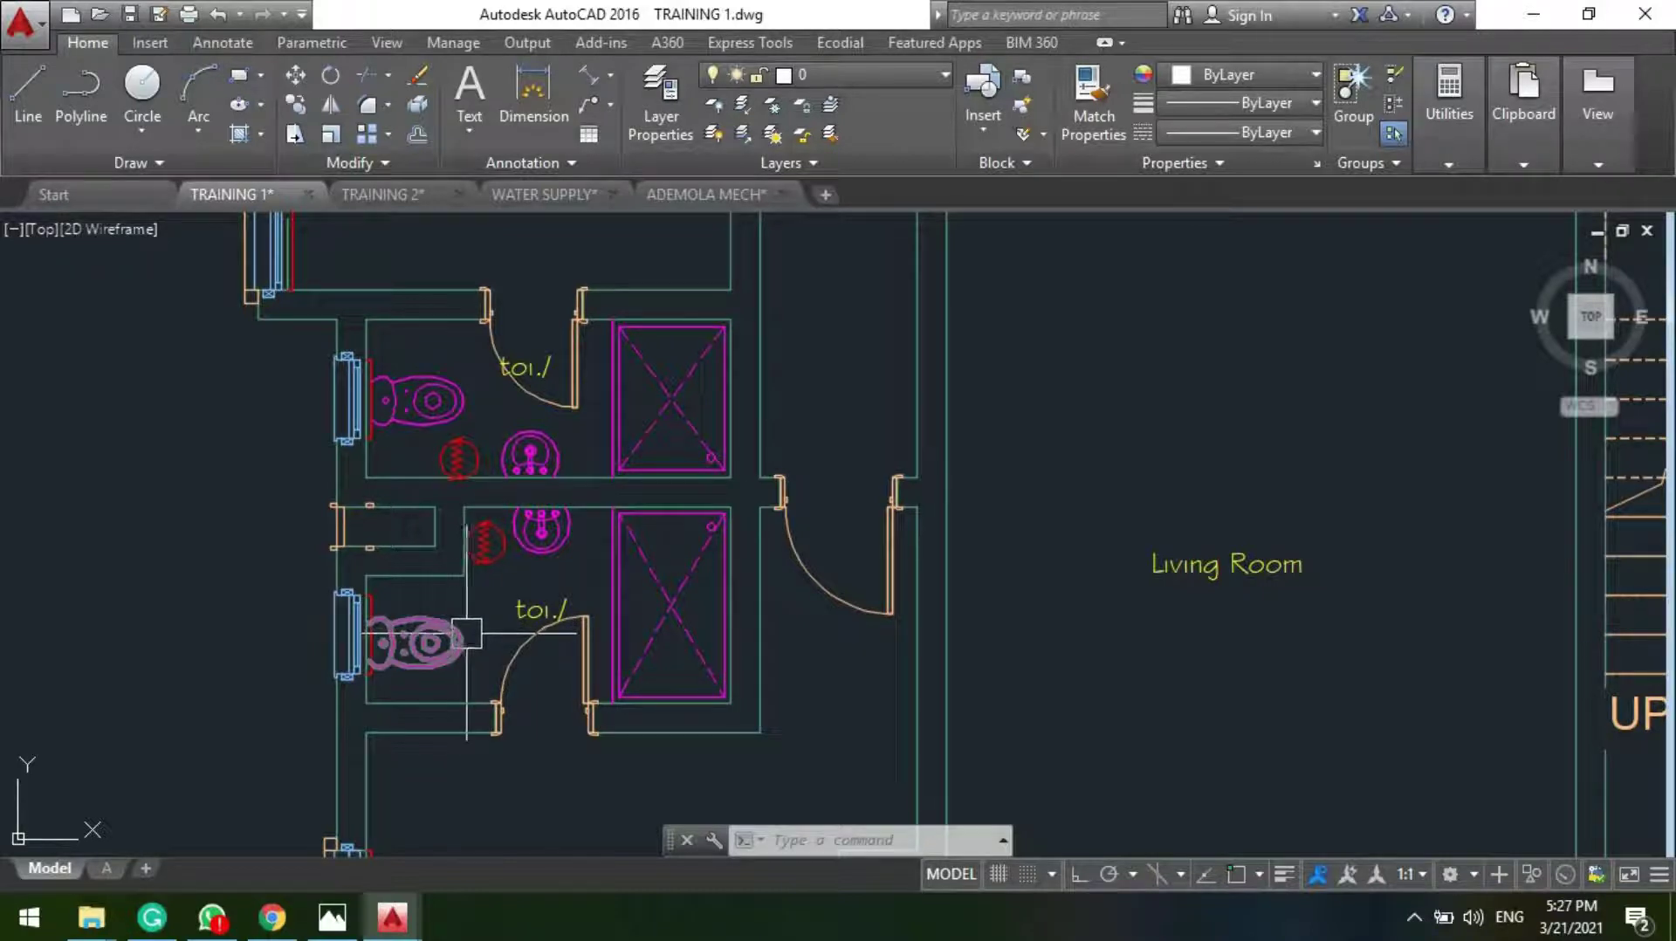
{"action": "mouse_move", "coordinate": [474, 624]}
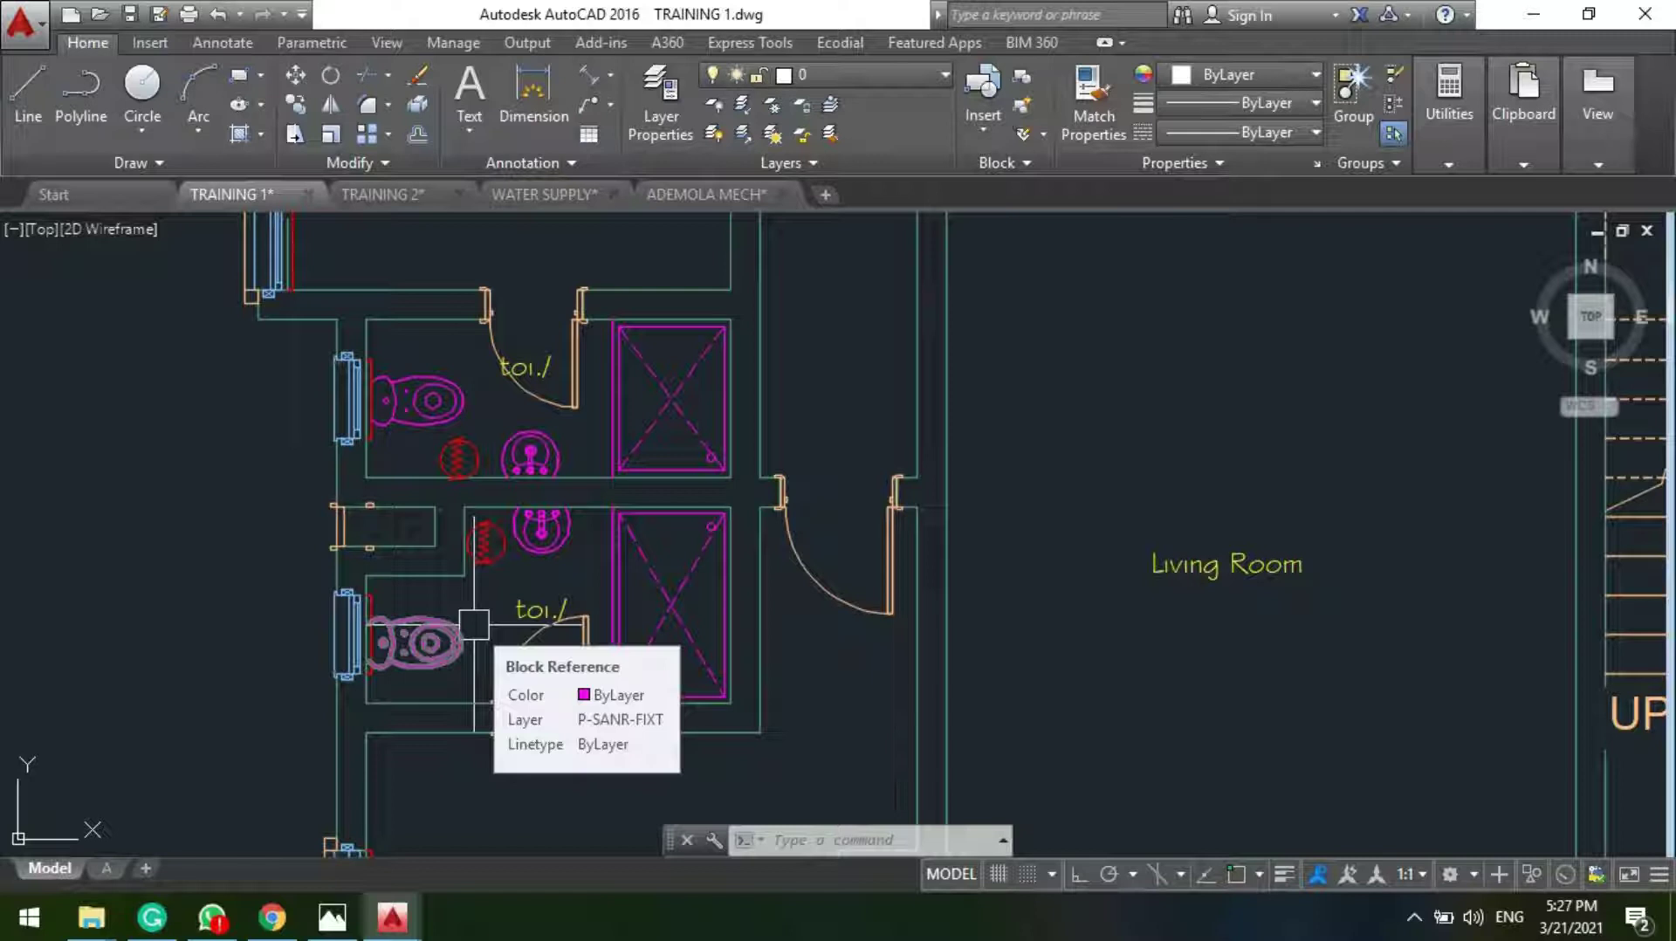
{"action": "scroll", "coordinate": [513, 527], "scroll_direction": "down", "scroll_amount": 8}
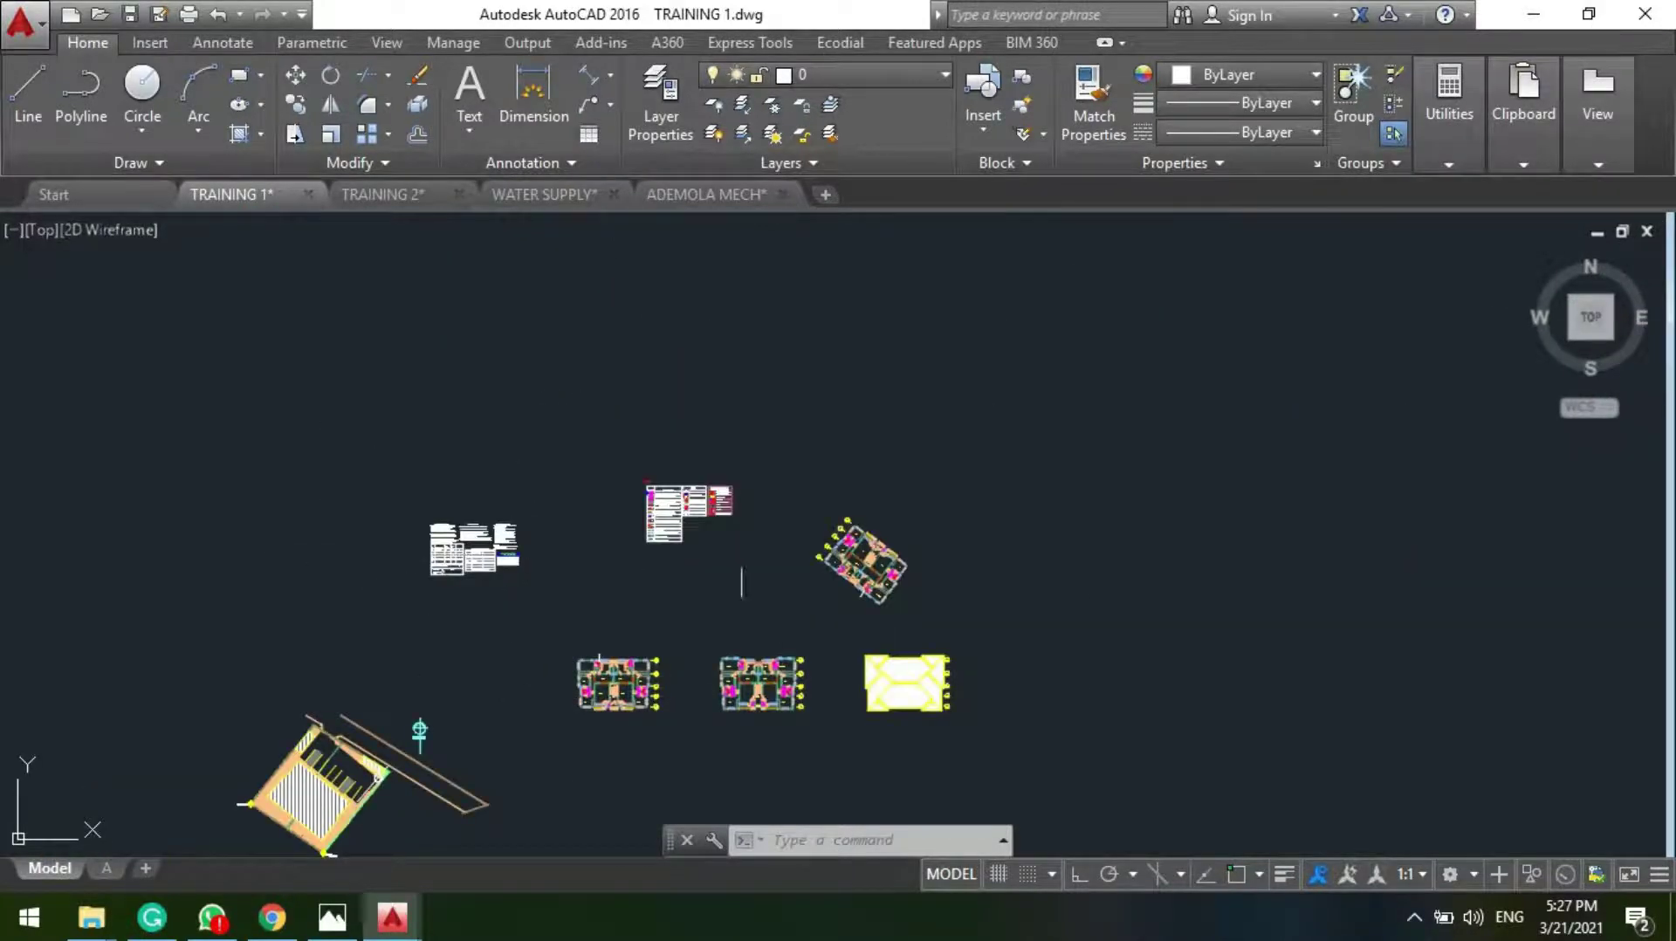
Step: Copy the blue gate valve symbol from the ADEMOLA MECH drawing
{"action": "scroll", "coordinate": [656, 495], "scroll_direction": "up", "scroll_amount": 10}
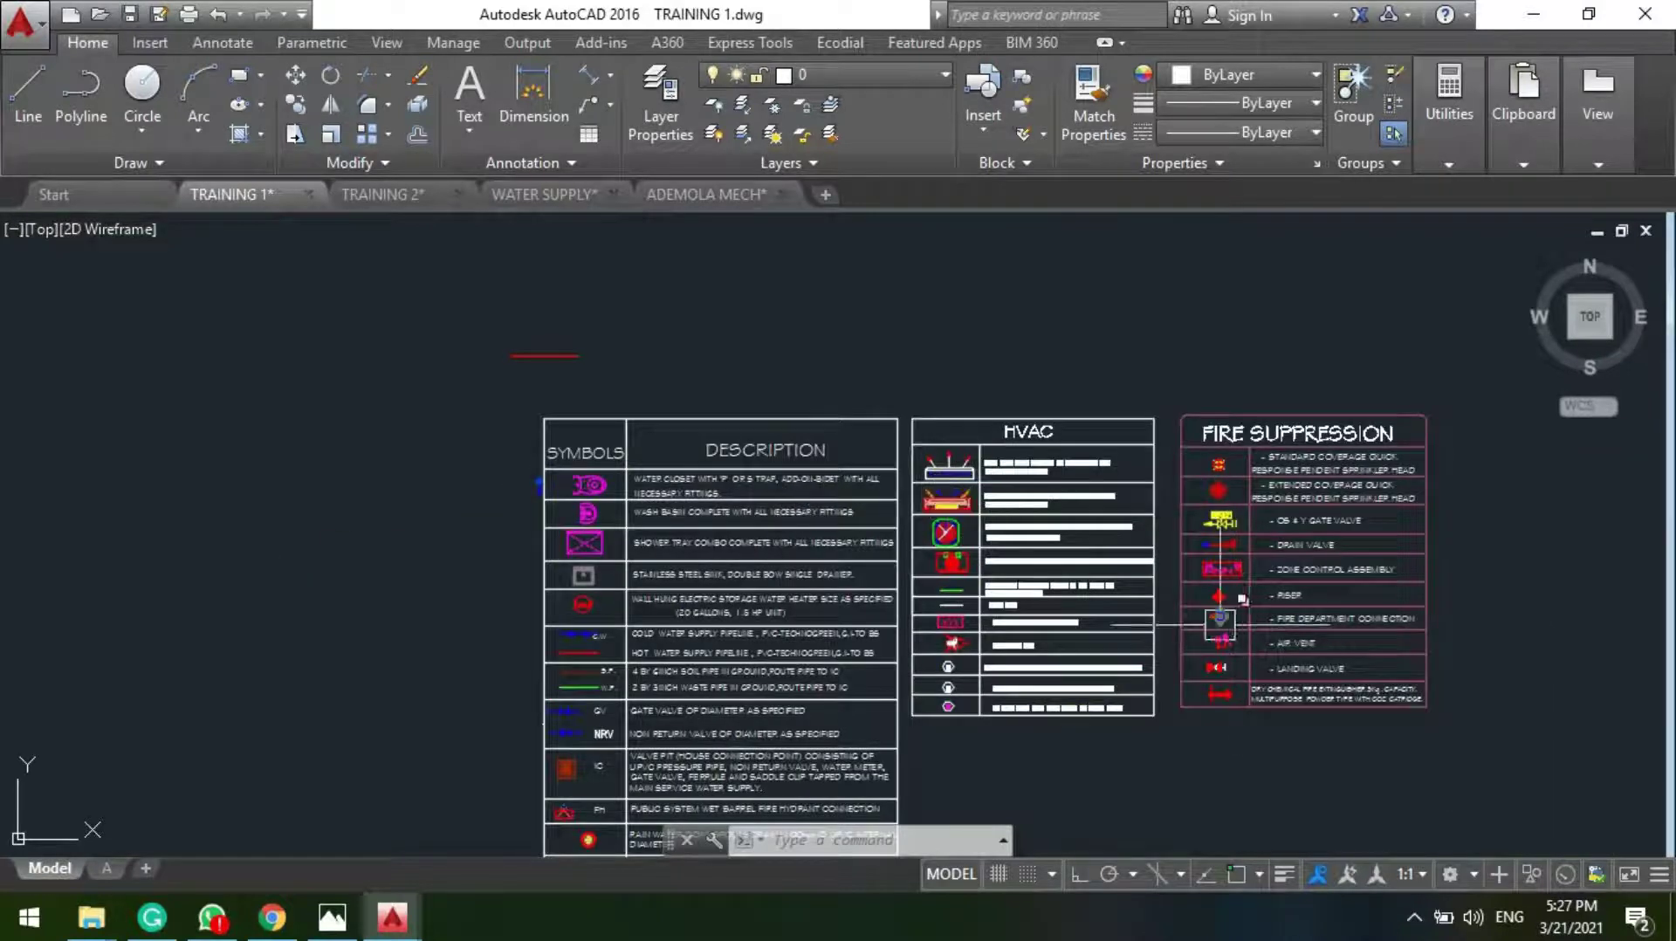
{"action": "middle_click_drag", "start_coordinate": [698, 614], "coordinate": [567, 439]}
{"action": "scroll", "coordinate": [450, 682], "scroll_direction": "up", "scroll_amount": 2}
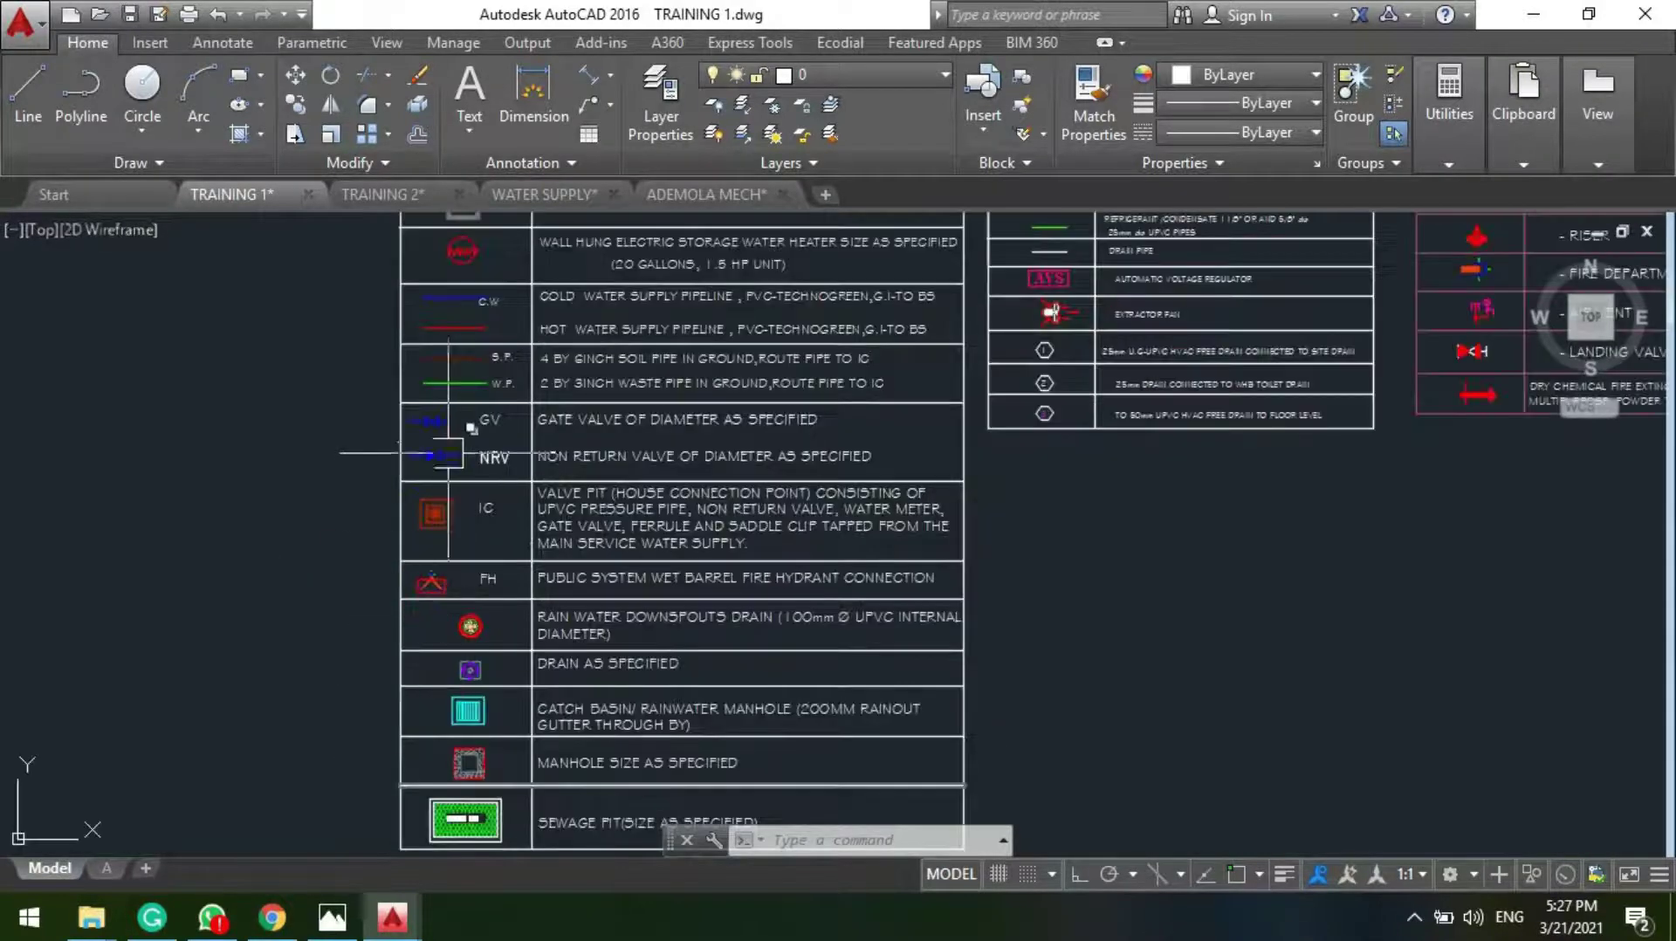
{"action": "scroll", "coordinate": [445, 445], "scroll_direction": "up", "scroll_amount": 4}
{"action": "scroll", "coordinate": [538, 616], "scroll_direction": "down", "scroll_amount": 2}
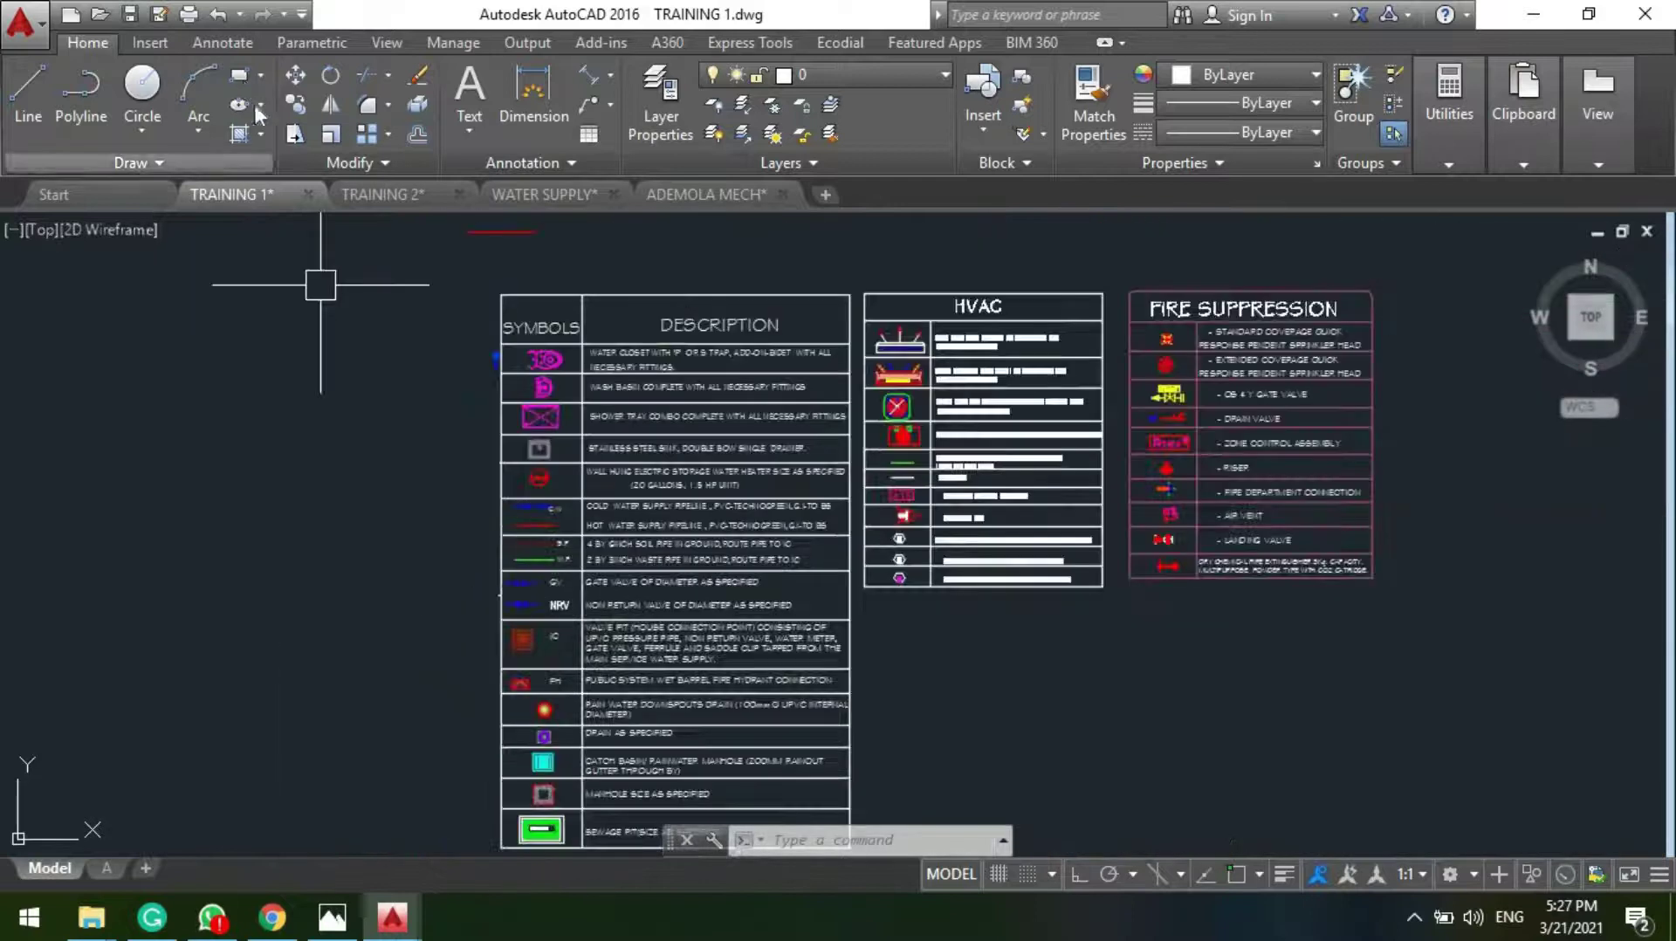
{"action": "left_click", "coordinate": [681, 194]}
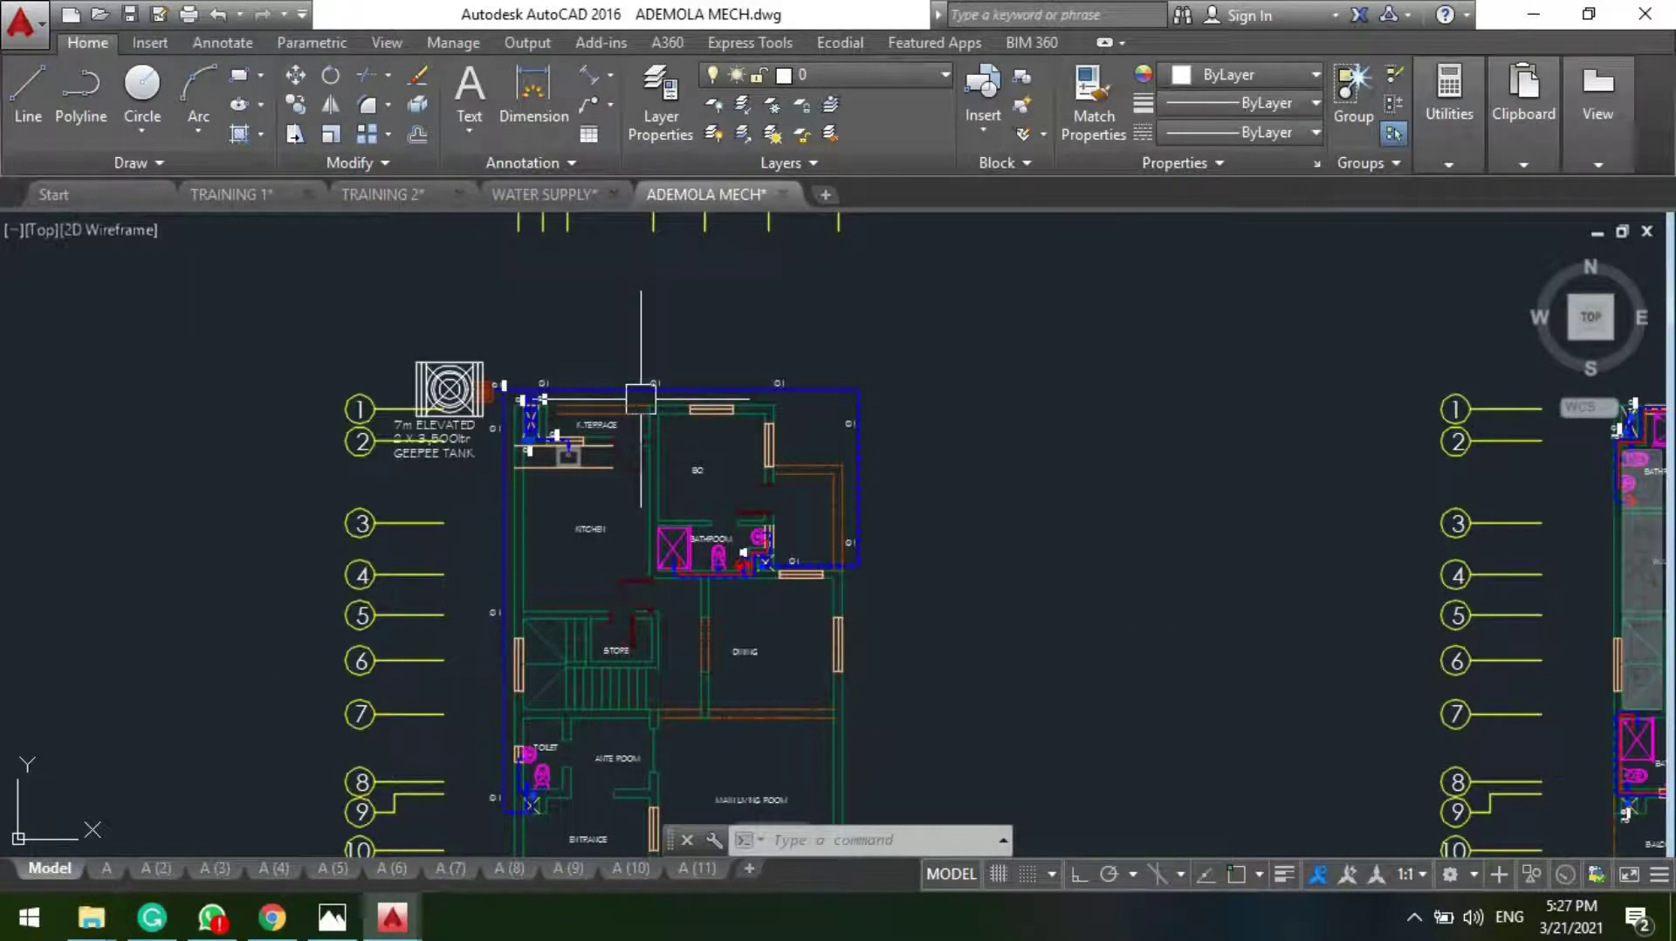
{"action": "scroll", "coordinate": [550, 789], "scroll_direction": "up", "scroll_amount": 5}
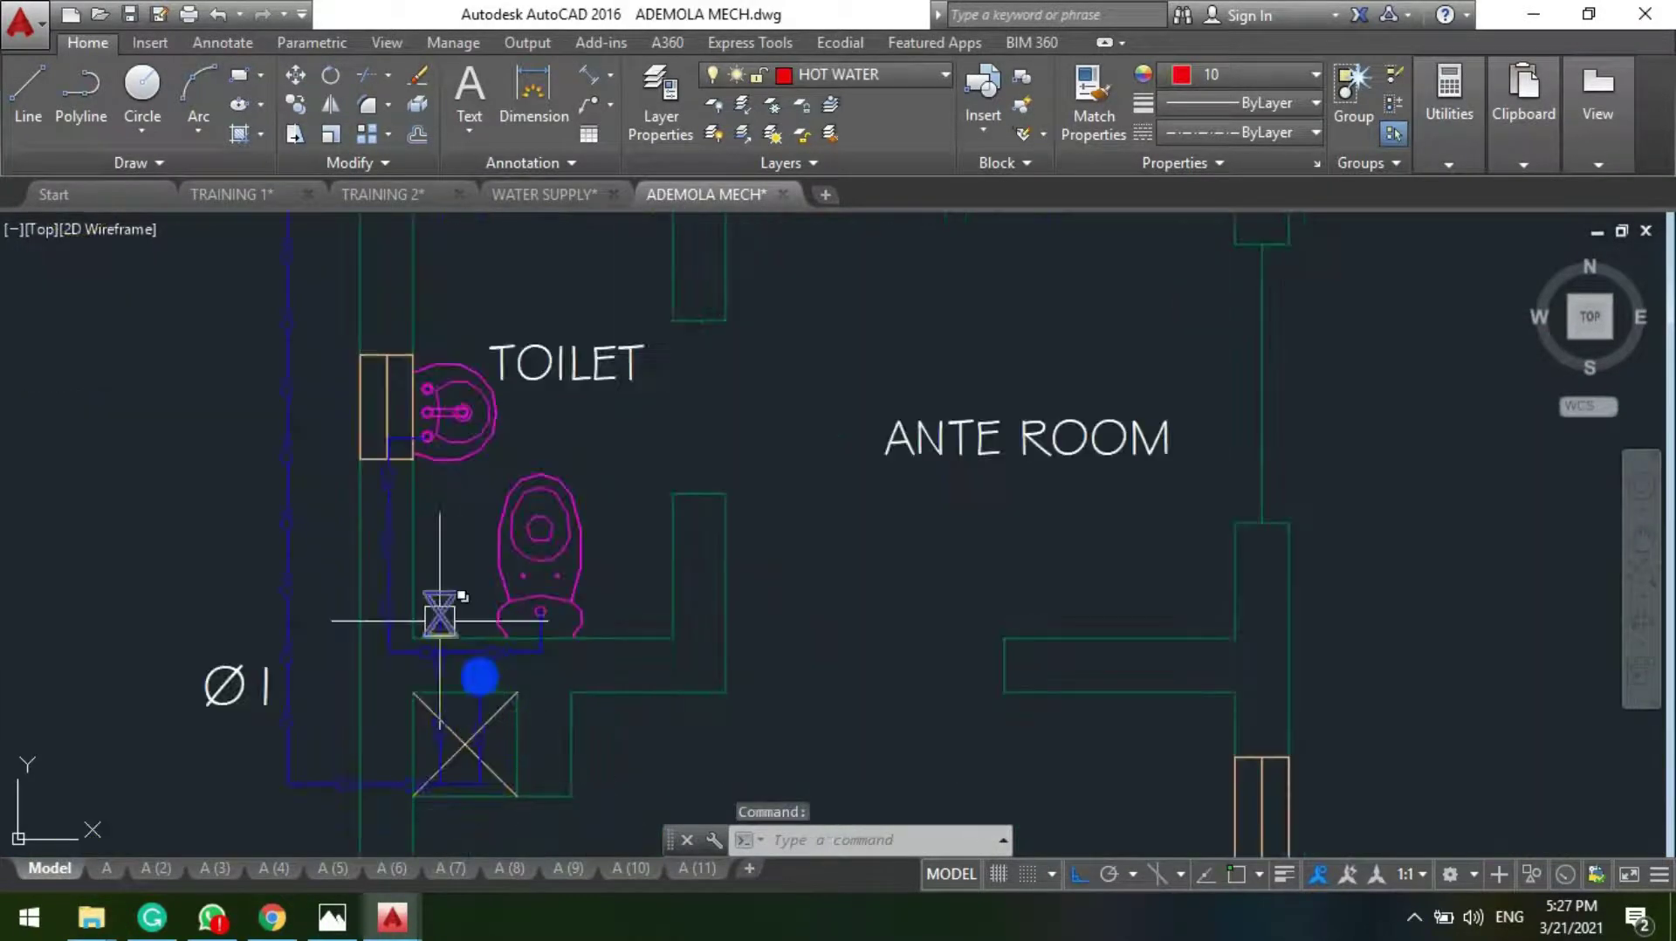
{"action": "scroll", "coordinate": [438, 668], "scroll_direction": "down", "scroll_amount": 6}
{"action": "scroll", "coordinate": [640, 427], "scroll_direction": "up", "scroll_amount": 10}
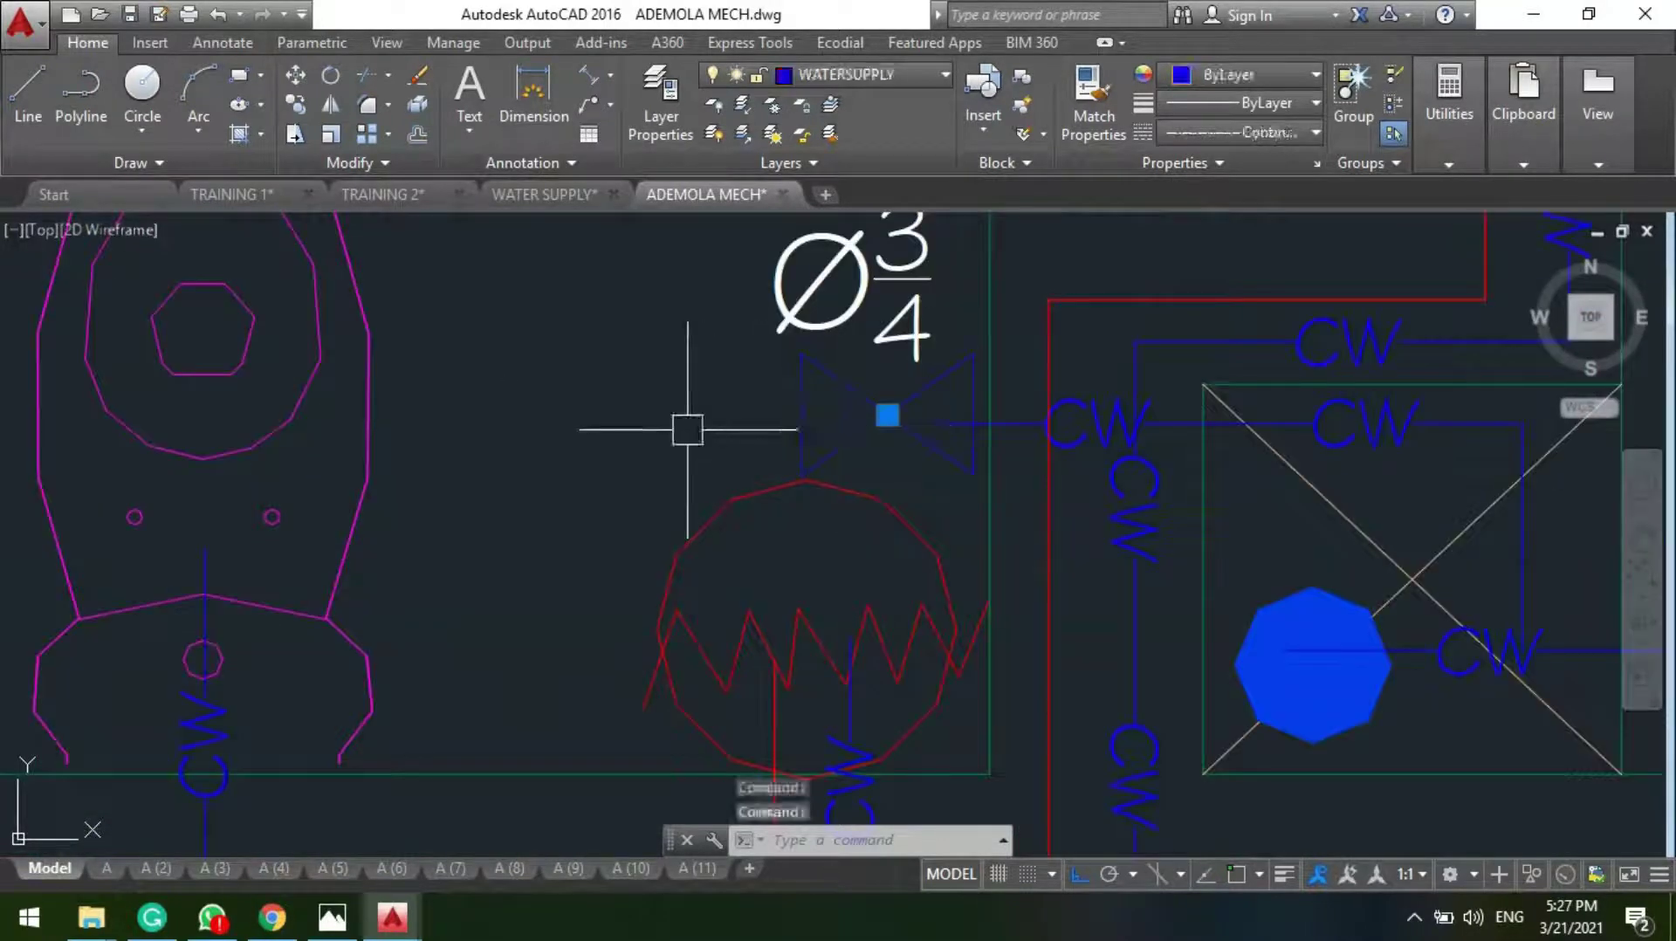
{"action": "left_click", "coordinate": [250, 193]}
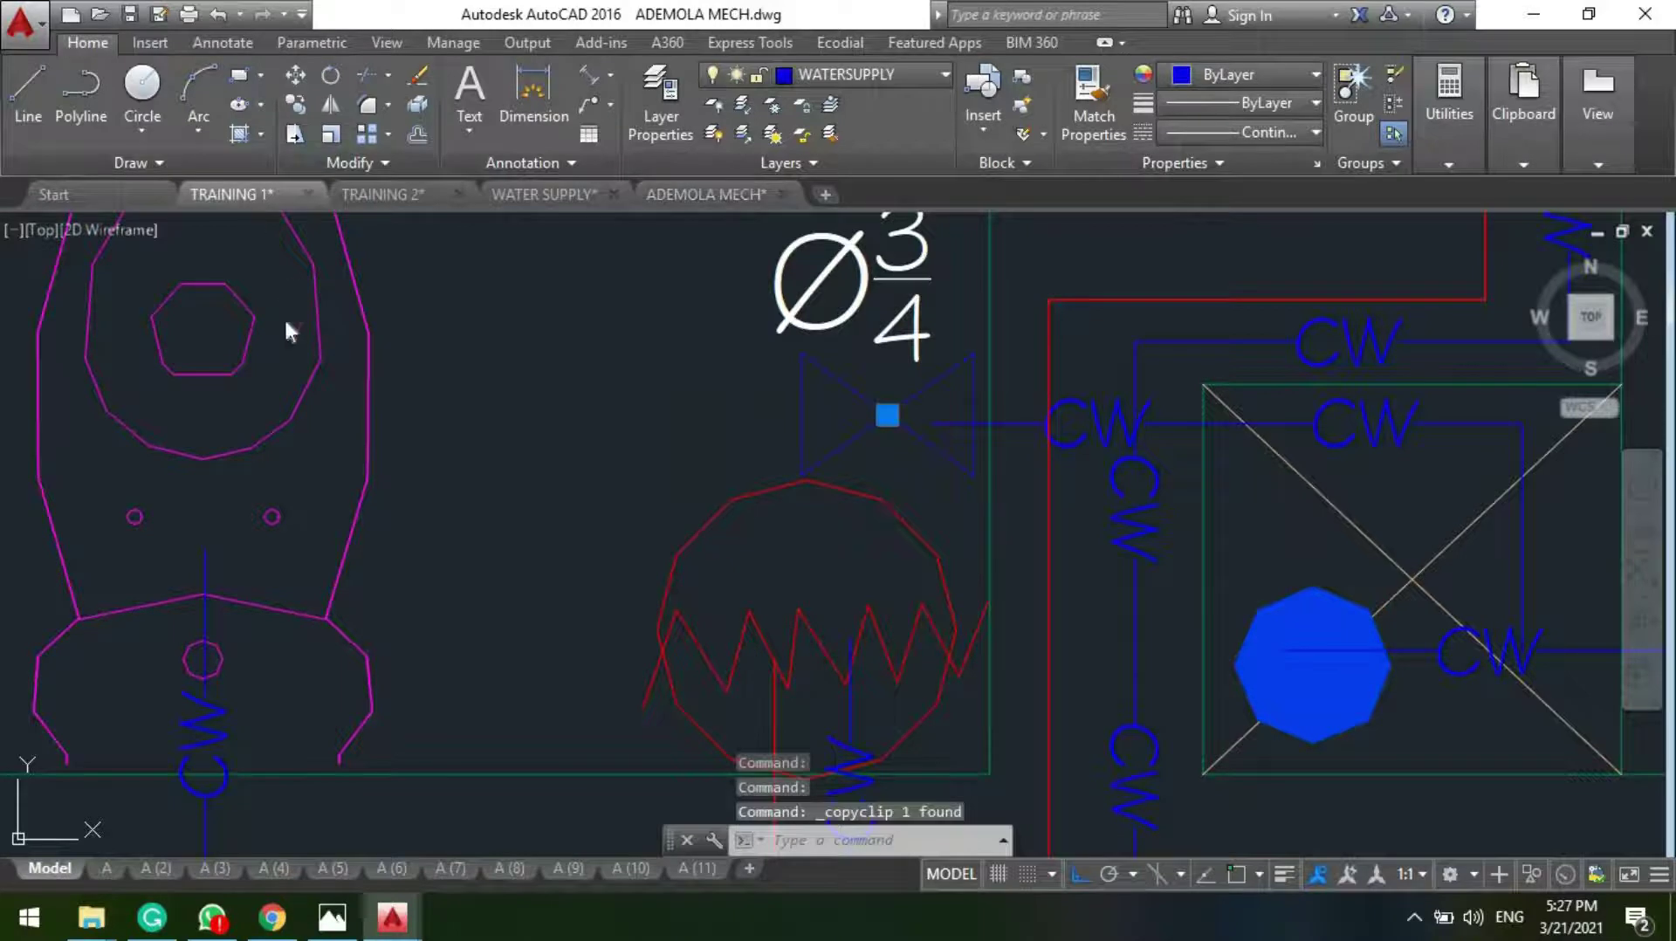
Step: Paste the valve into TRAINING 1 beside the lower toilet
{"action": "scroll", "coordinate": [524, 497], "scroll_direction": "down", "scroll_amount": 8}
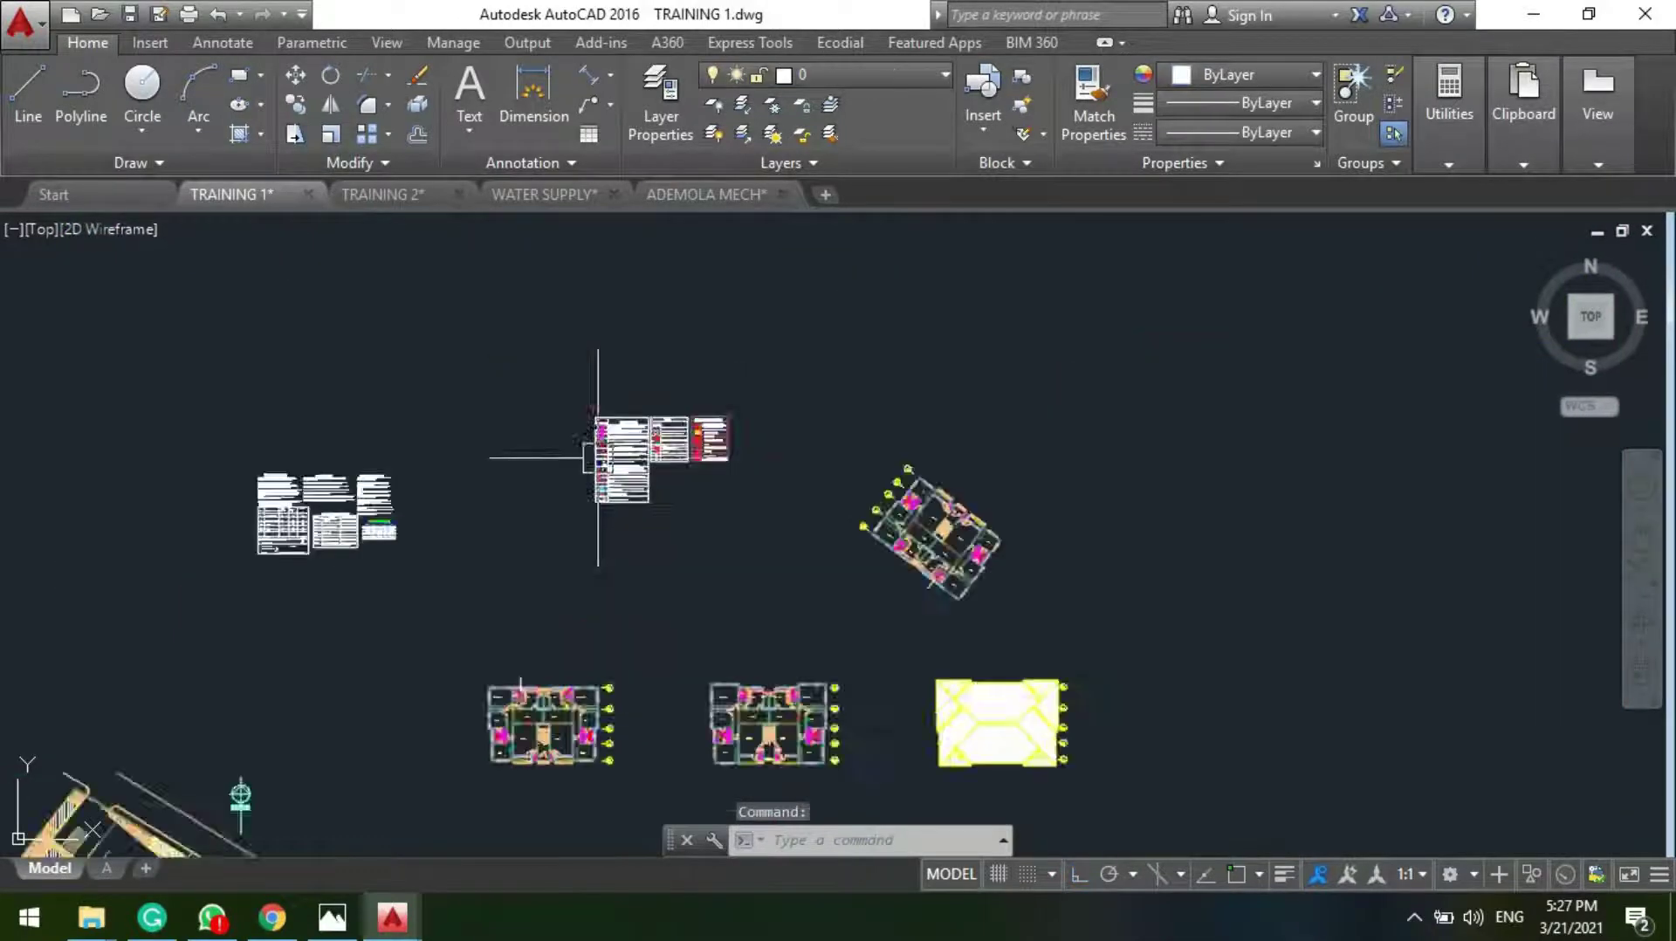
{"action": "scroll", "coordinate": [559, 646], "scroll_direction": "up", "scroll_amount": 5}
{"action": "scroll", "coordinate": [547, 608], "scroll_direction": "up", "scroll_amount": 8}
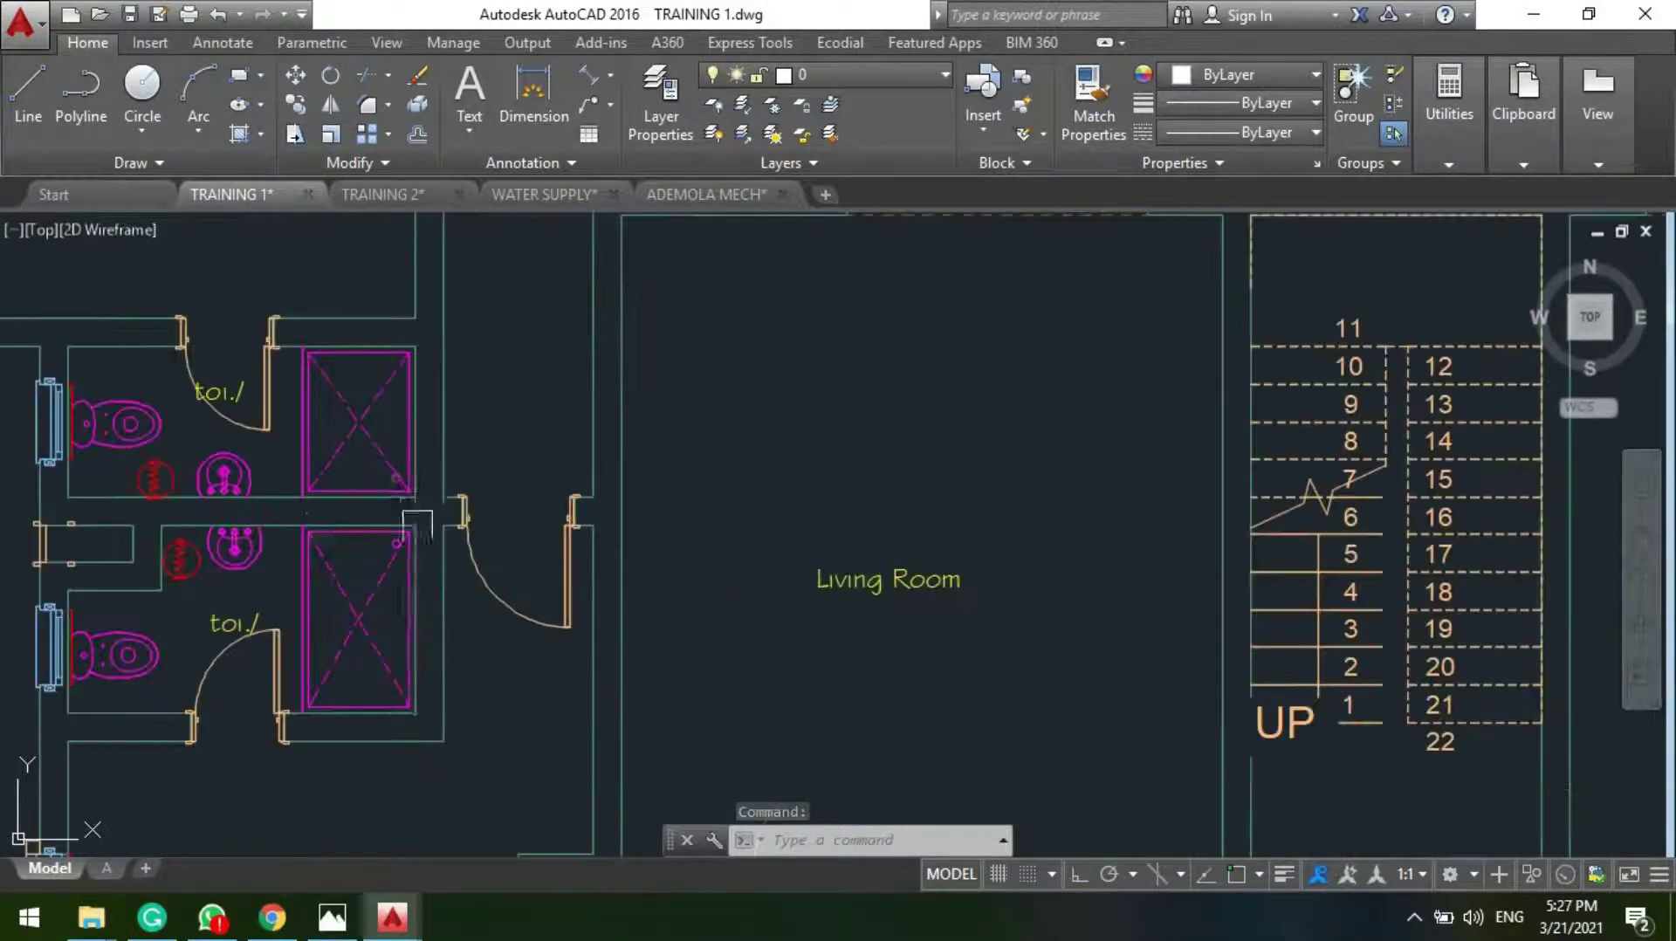
{"action": "middle_click_drag", "start_coordinate": [67, 611], "coordinate": [434, 600]}
{"action": "key", "text": "ctrl+v"}
{"action": "scroll", "coordinate": [426, 642], "scroll_direction": "up", "scroll_amount": 7}
{"action": "scroll", "coordinate": [545, 480], "scroll_direction": "down", "scroll_amount": 10}
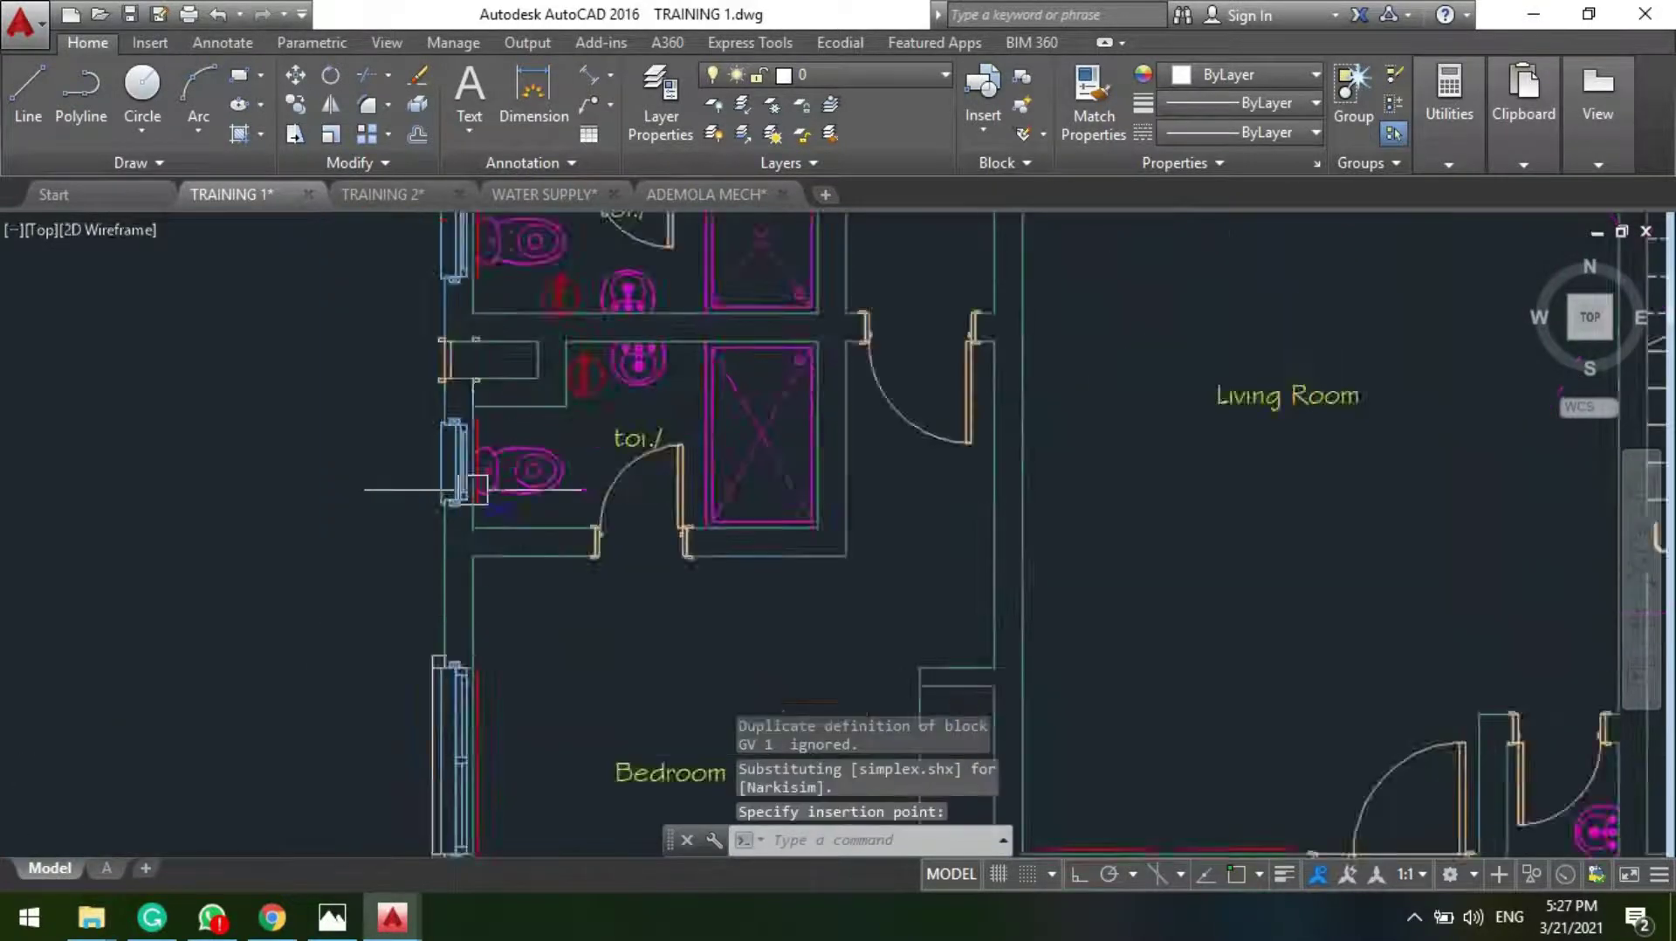
{"action": "left_click", "coordinate": [401, 760]}
{"action": "left_click", "coordinate": [400, 748]}
{"action": "left_click", "coordinate": [329, 441]}
Step: Select the pasted valve symbol
{"action": "scroll", "coordinate": [411, 605], "scroll_direction": "up", "scroll_amount": 3}
{"action": "scroll", "coordinate": [571, 380], "scroll_direction": "up", "scroll_amount": 10}
{"action": "scroll", "coordinate": [292, 516], "scroll_direction": "down", "scroll_amount": 2}
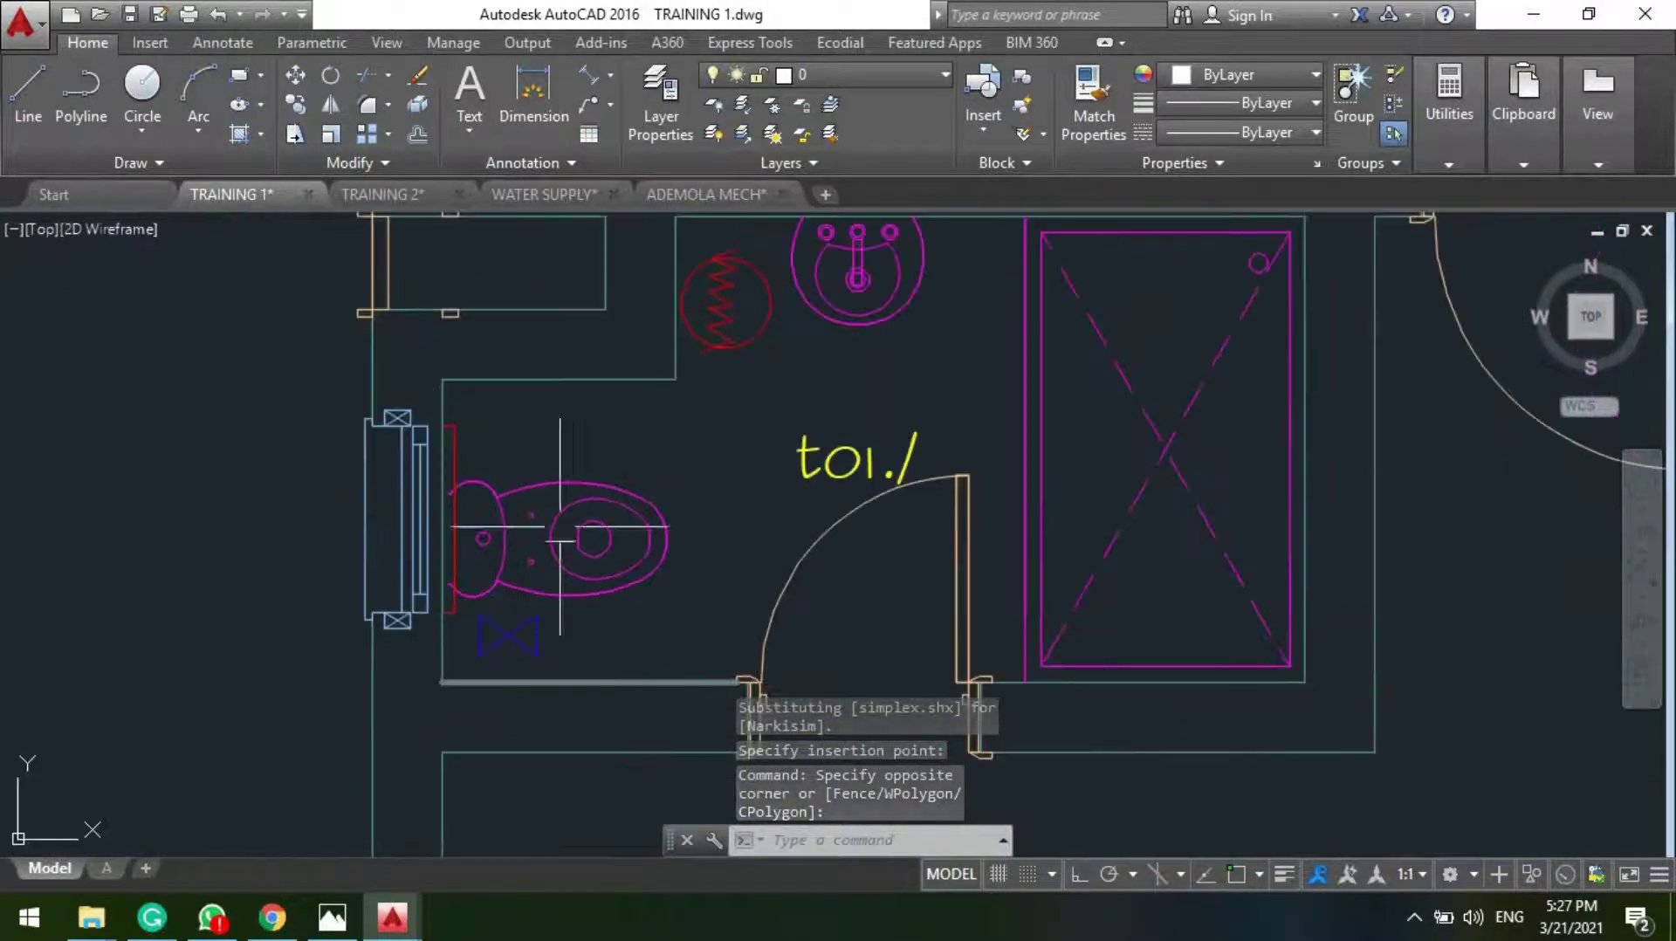
{"action": "scroll", "coordinate": [1053, 642], "scroll_direction": "down", "scroll_amount": 2}
{"action": "scroll", "coordinate": [638, 690], "scroll_direction": "down", "scroll_amount": 3}
{"action": "scroll", "coordinate": [638, 691], "scroll_direction": "up", "scroll_amount": 6}
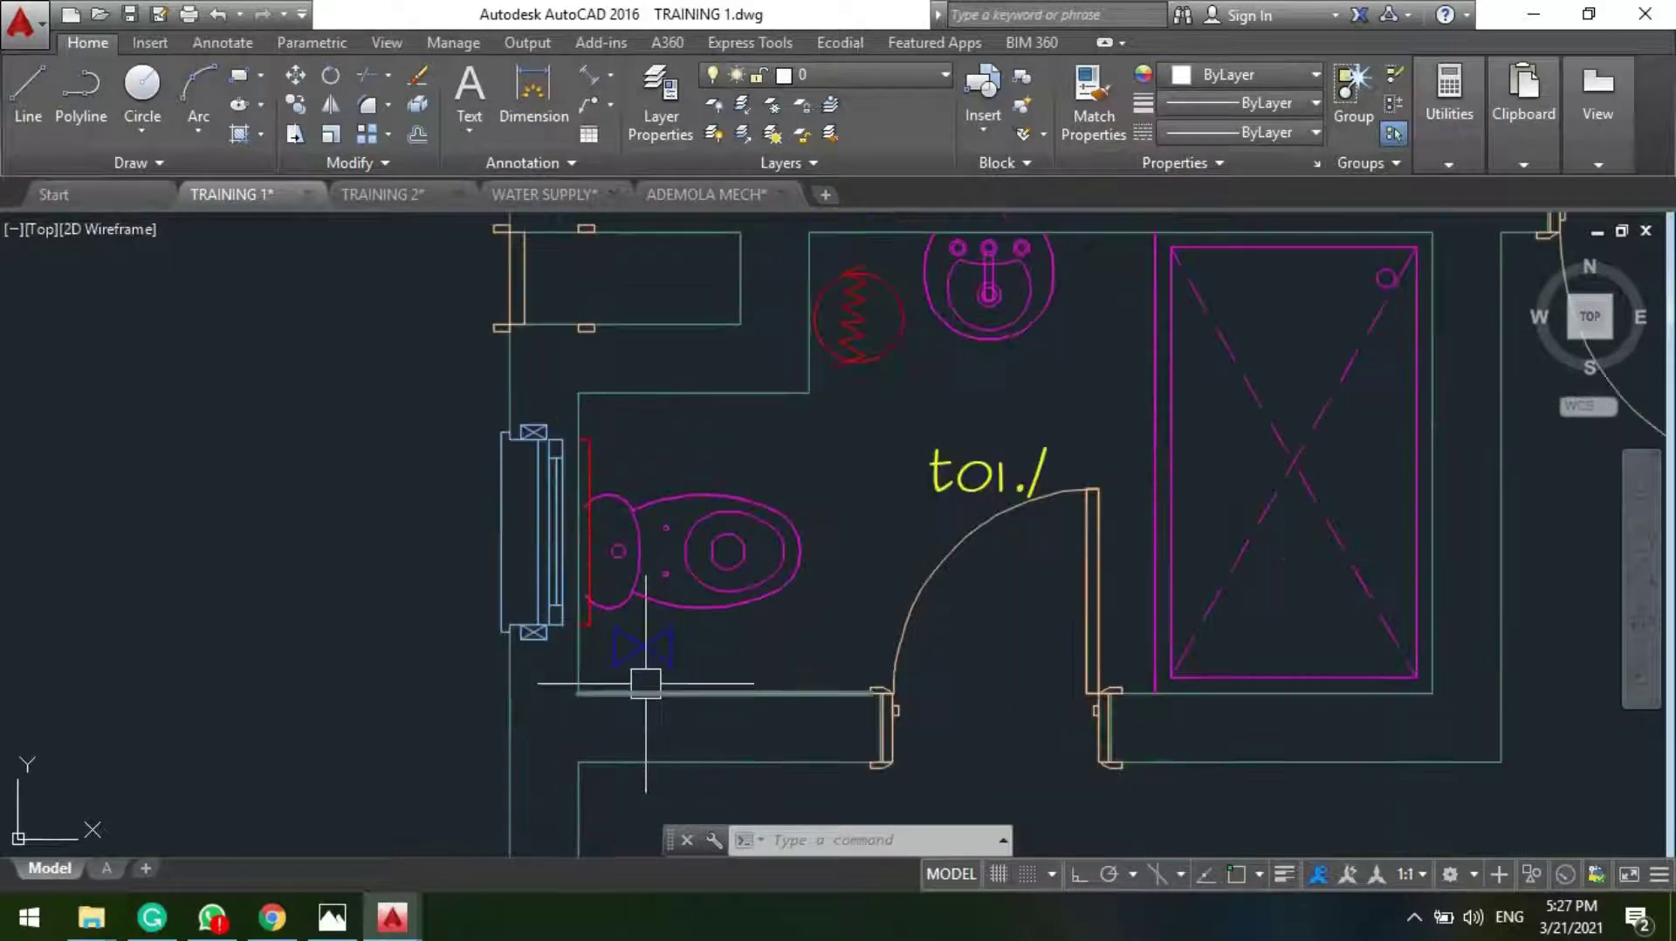
{"action": "left_click", "coordinate": [637, 627]}
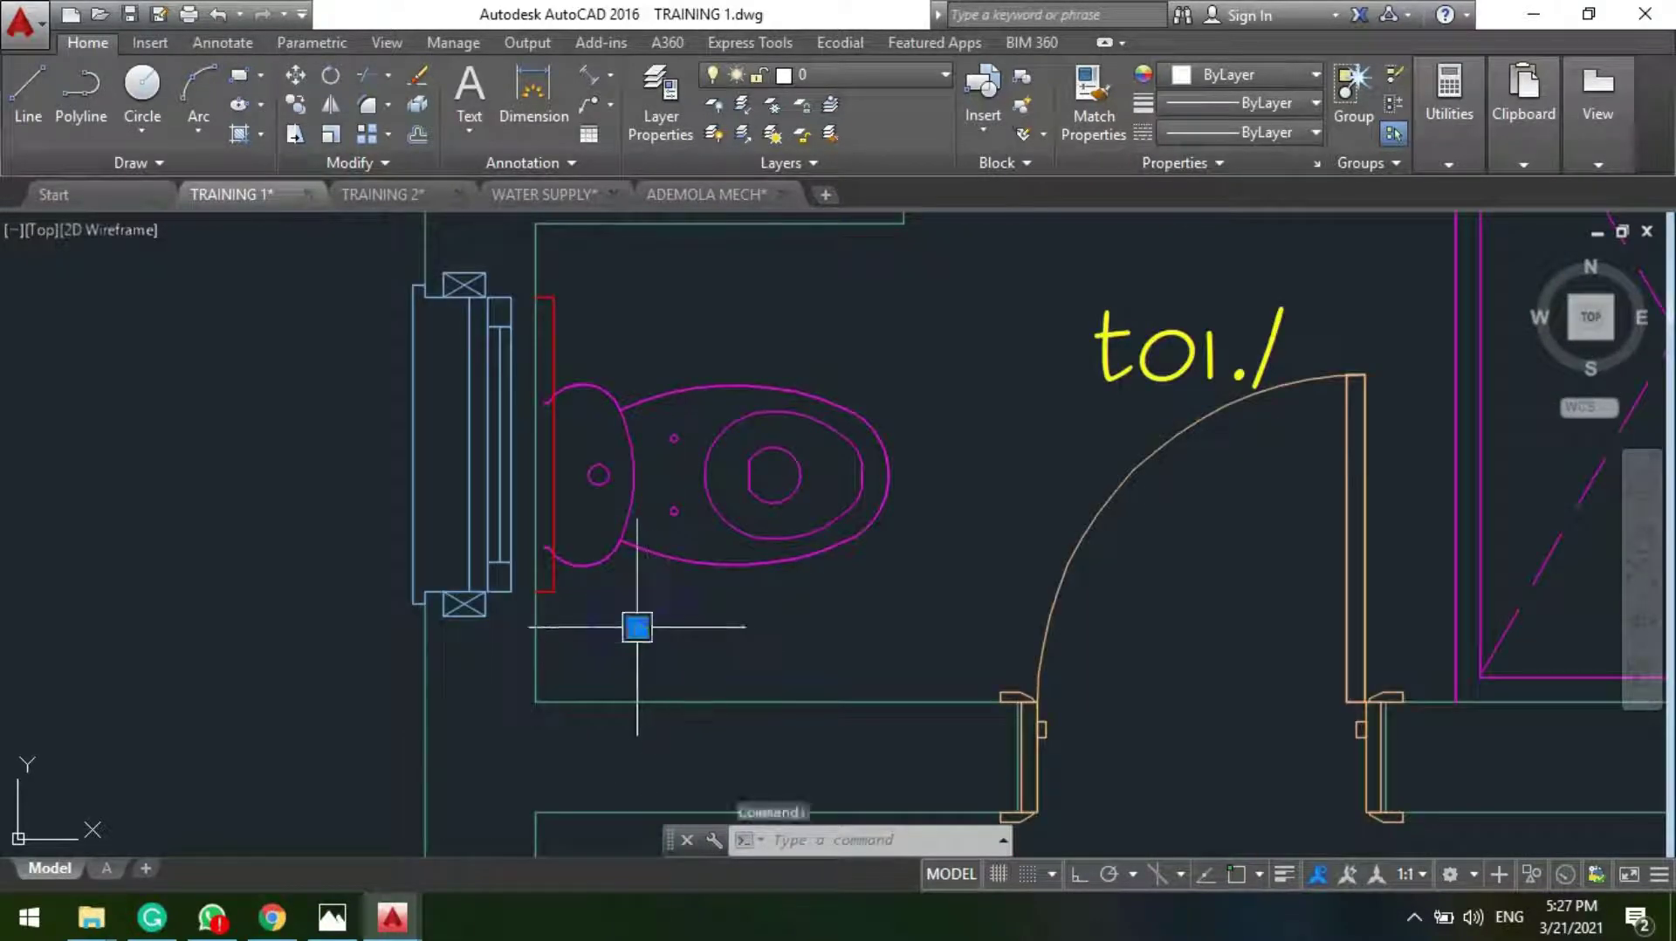
Step: Start copying the valve from its base point with Ortho on, then cancel
{"action": "type", "text": "cp"}
{"action": "key", "text": "Return"}
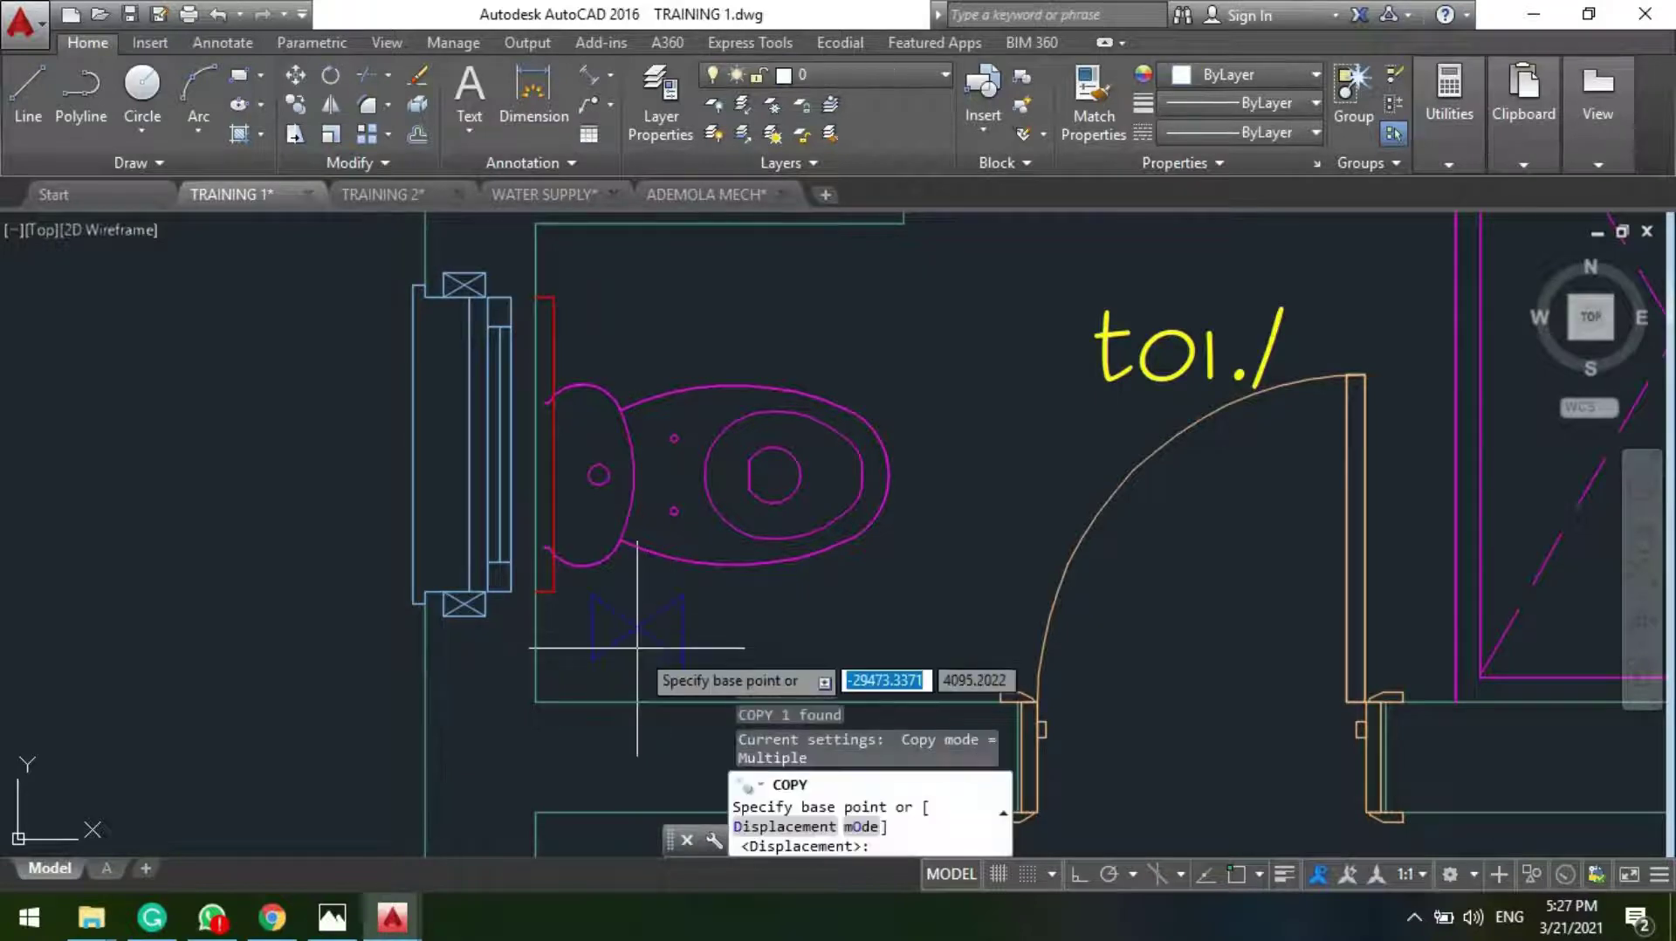
{"action": "left_click", "coordinate": [637, 627]}
{"action": "scroll", "coordinate": [637, 626], "scroll_direction": "down", "scroll_amount": 3}
{"action": "key", "text": "F8"}
{"action": "scroll", "coordinate": [646, 408], "scroll_direction": "up", "scroll_amount": 6}
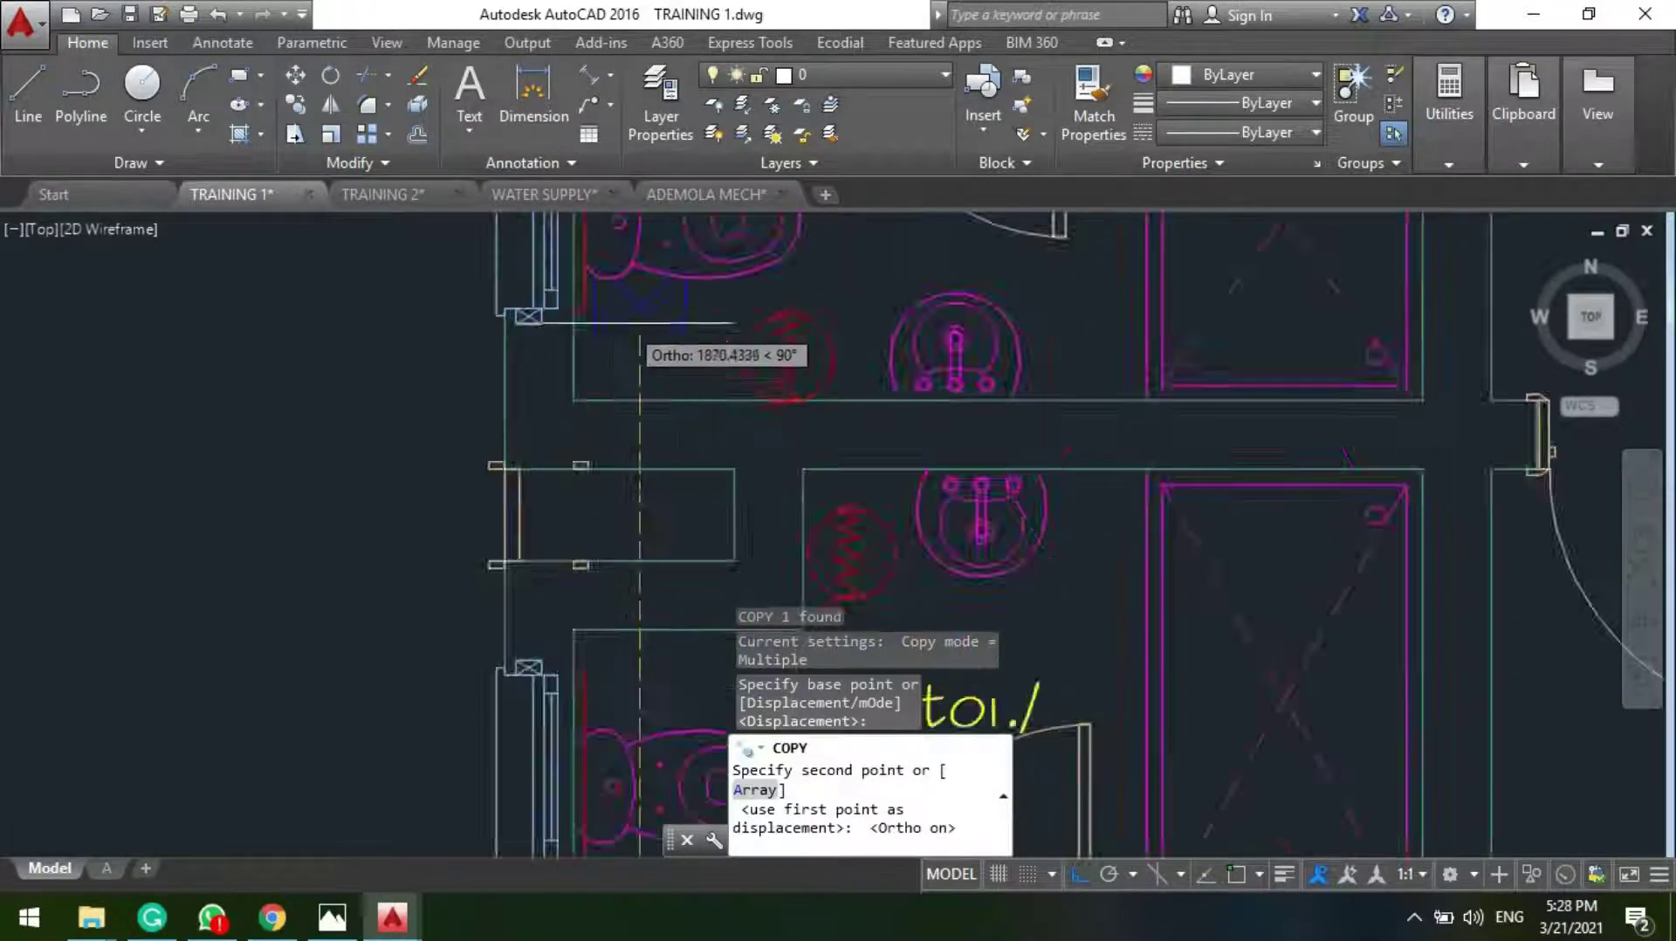
{"action": "key", "text": "Escape"}
{"action": "scroll", "coordinate": [636, 382], "scroll_direction": "down", "scroll_amount": 5}
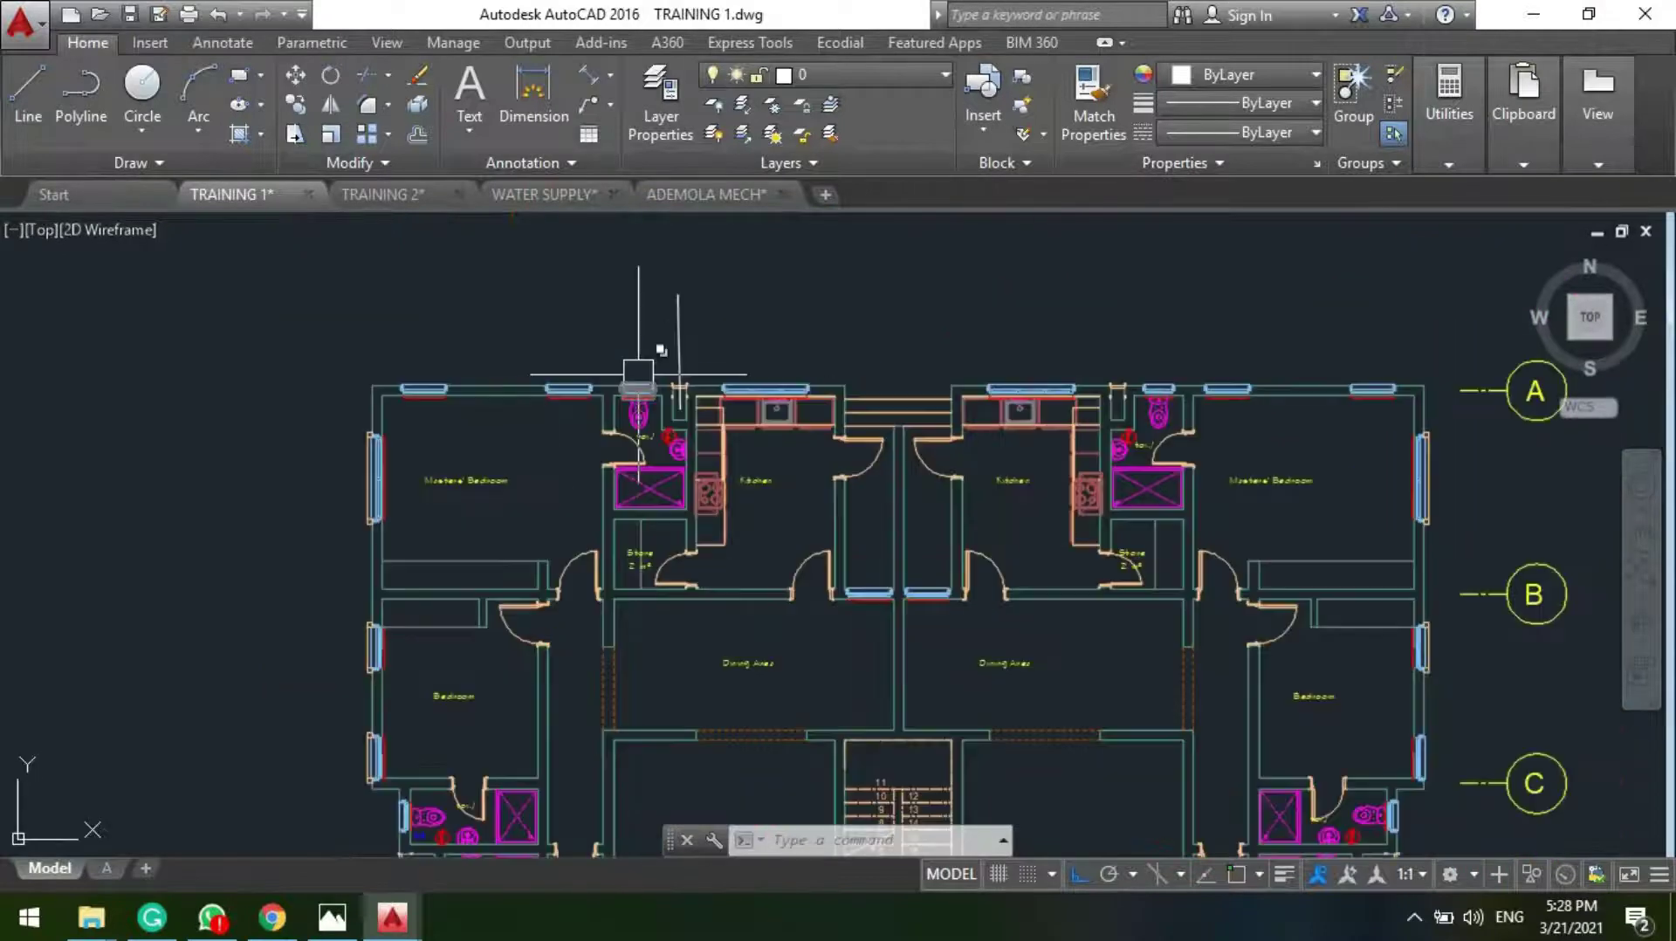
{"action": "scroll", "coordinate": [654, 355], "scroll_direction": "up", "scroll_amount": 4}
{"action": "scroll", "coordinate": [636, 362], "scroll_direction": "down", "scroll_amount": 4}
{"action": "scroll", "coordinate": [469, 775], "scroll_direction": "up", "scroll_amount": 4}
{"action": "scroll", "coordinate": [470, 775], "scroll_direction": "up", "scroll_amount": 5}
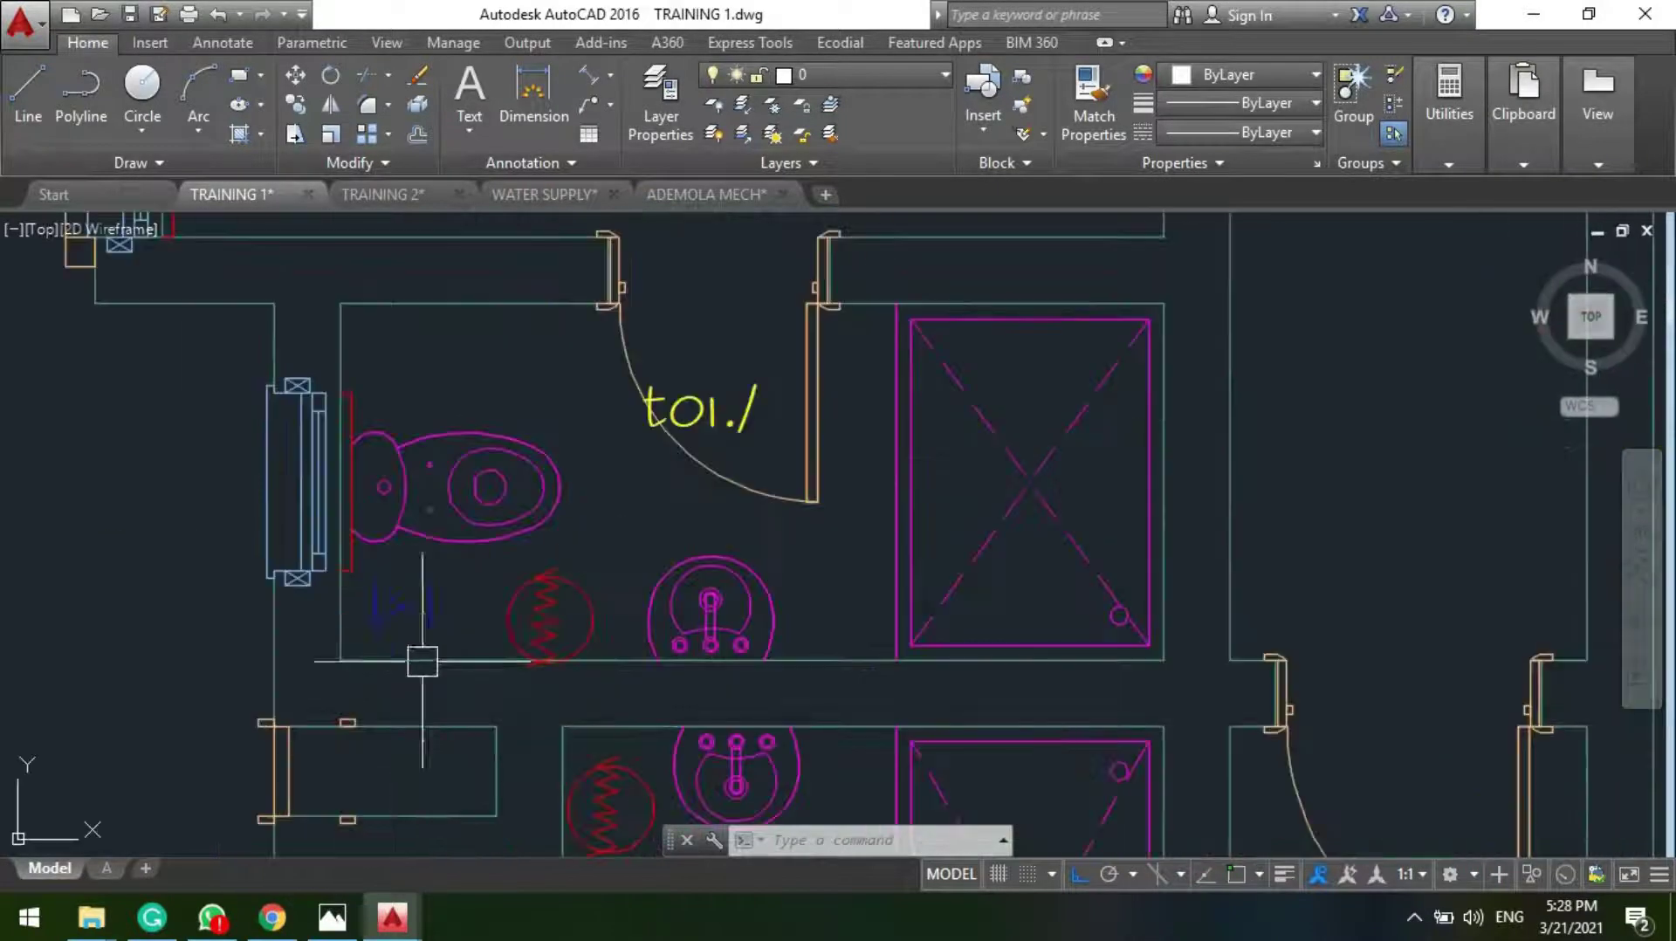
Step: Copy the valve beside the master bedroom toilet at the top of the plan
{"action": "type", "text": "co"}
{"action": "key", "text": "Return"}
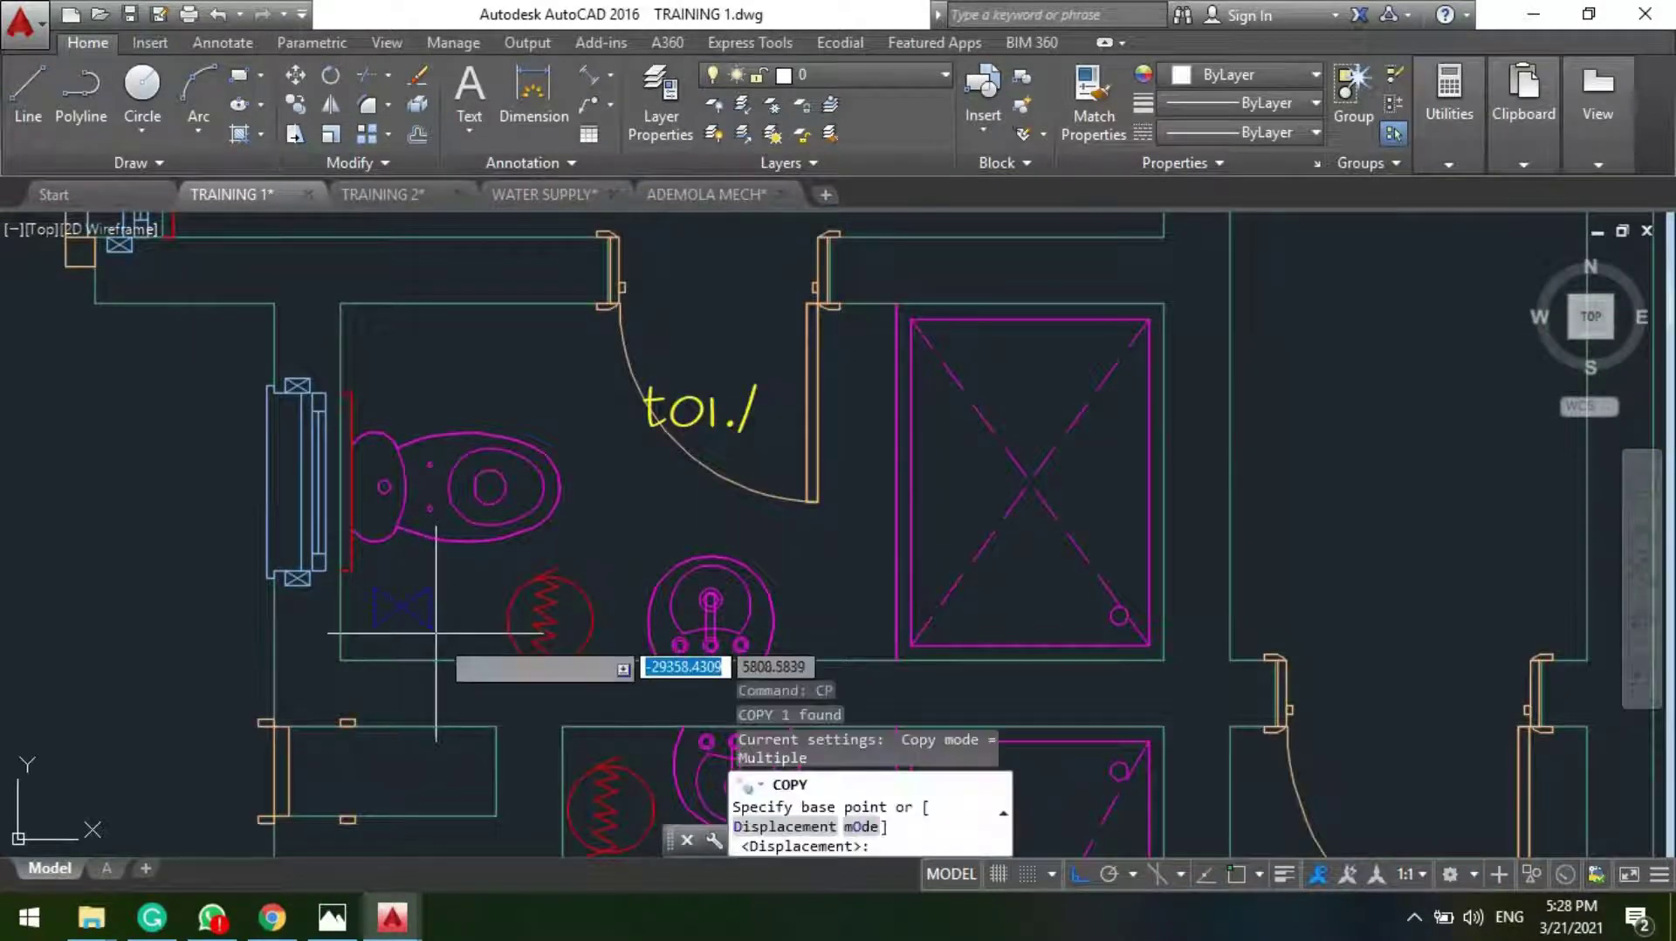
{"action": "left_click", "coordinate": [449, 630]}
{"action": "scroll", "coordinate": [481, 668], "scroll_direction": "down", "scroll_amount": 5}
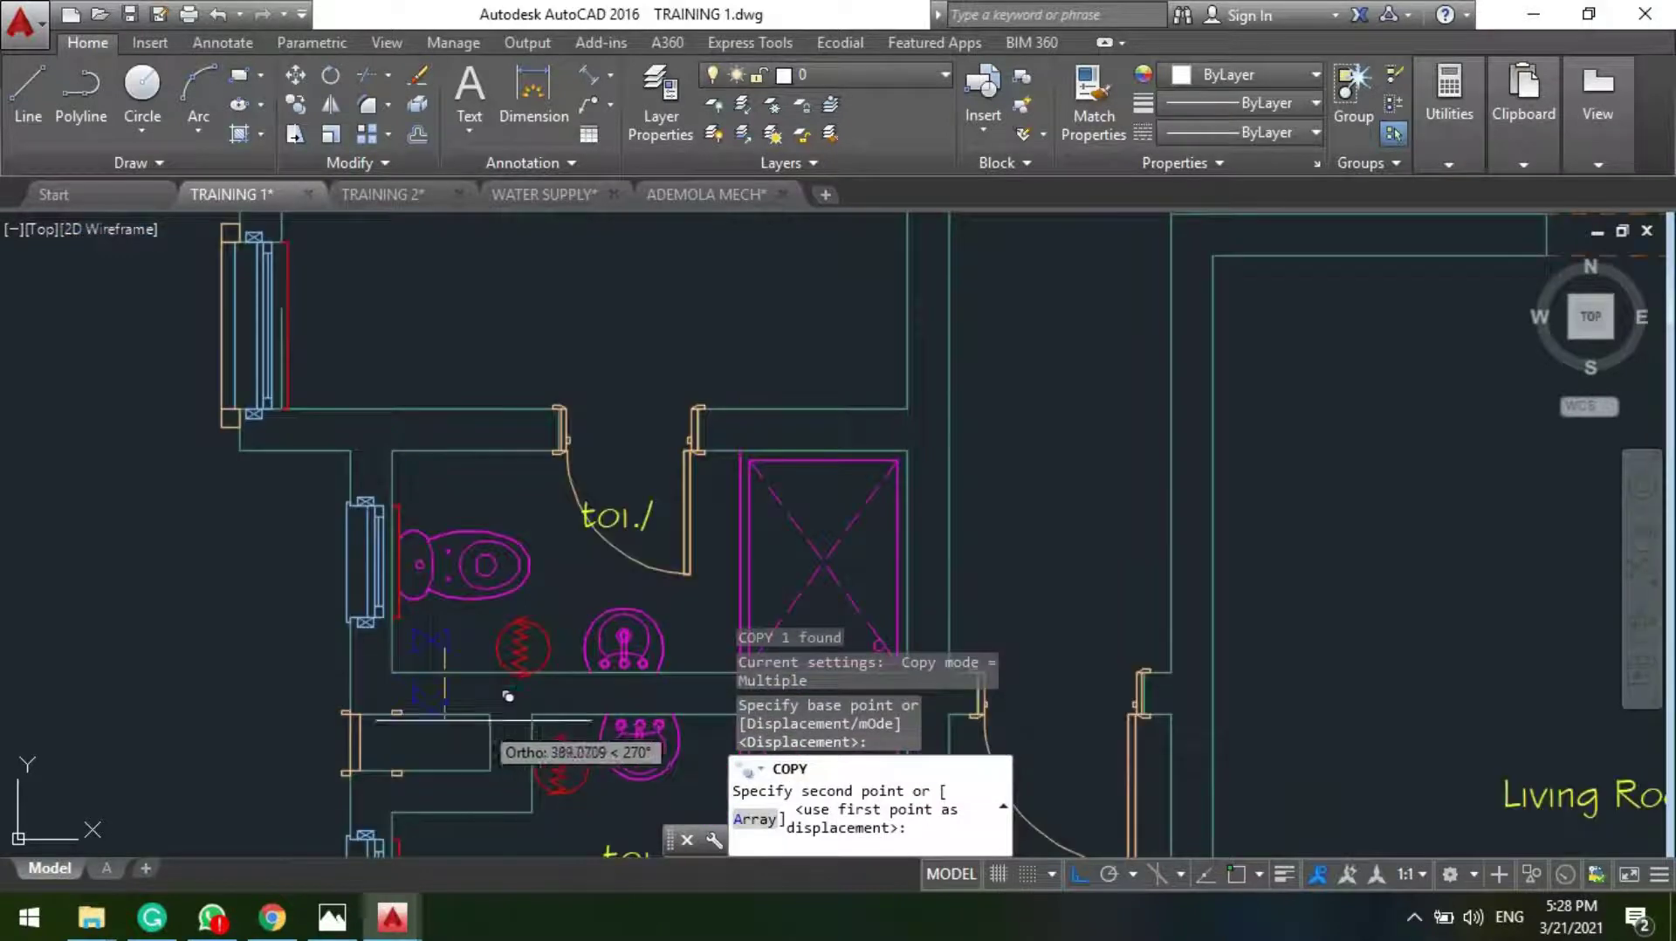
{"action": "key", "text": "F8"}
{"action": "scroll", "coordinate": [558, 358], "scroll_direction": "down", "scroll_amount": 3}
{"action": "middle_click_drag", "start_coordinate": [884, 380], "coordinate": [606, 659]}
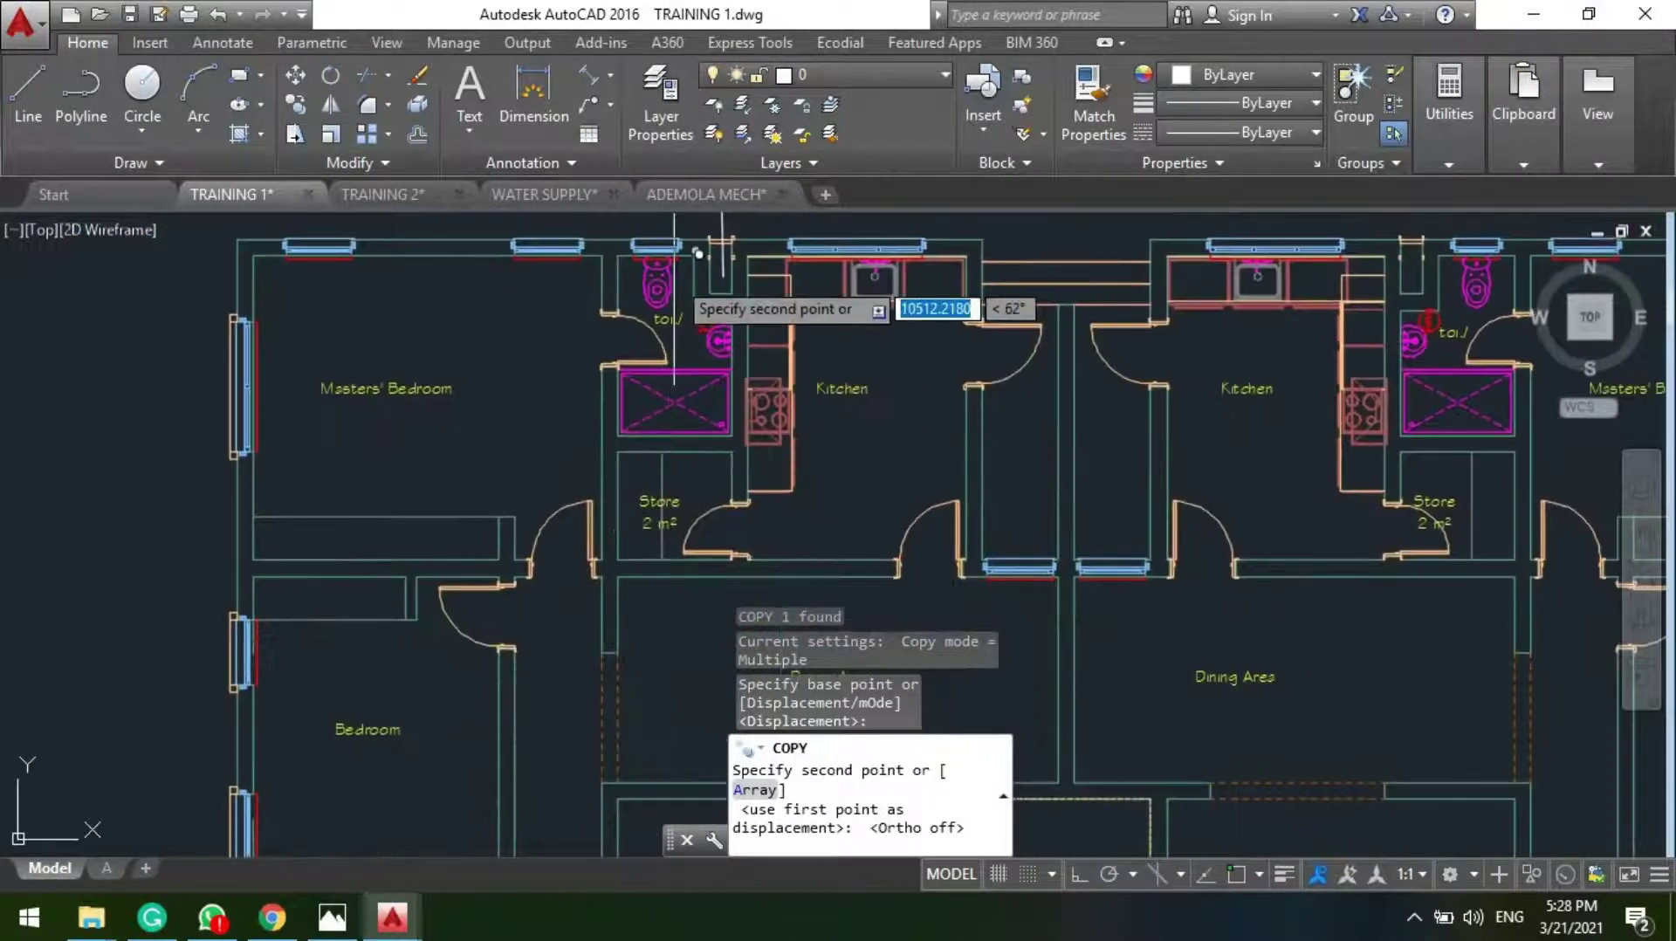
{"action": "scroll", "coordinate": [611, 297], "scroll_direction": "up", "scroll_amount": 6}
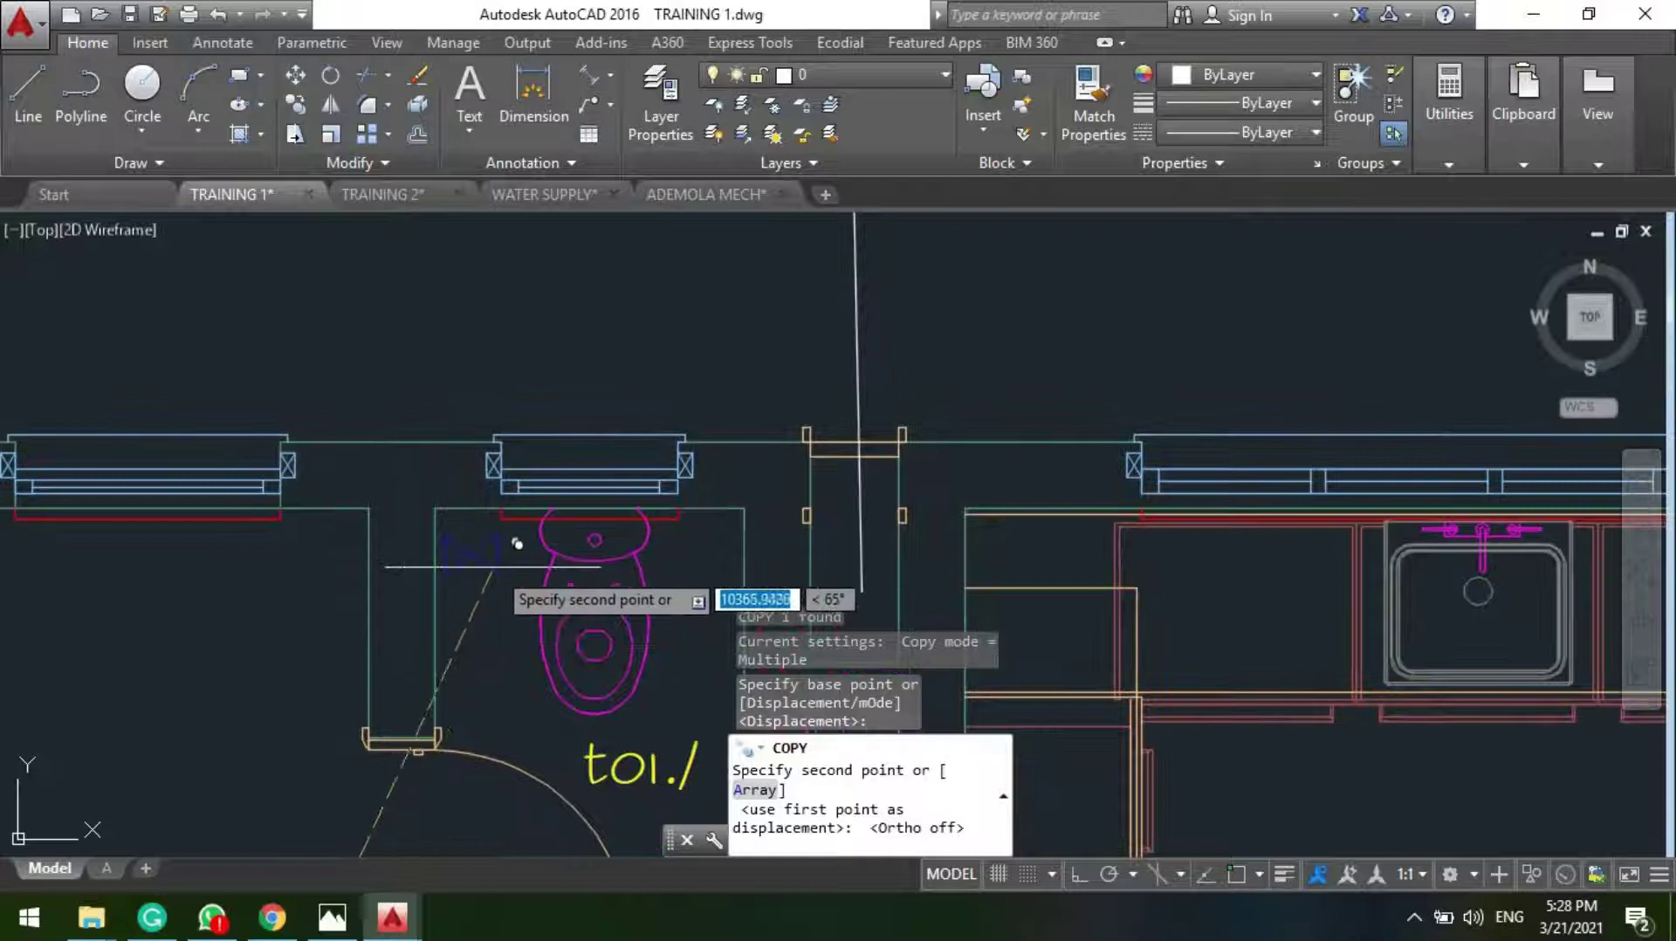
{"action": "scroll", "coordinate": [498, 573], "scroll_direction": "down", "scroll_amount": 6}
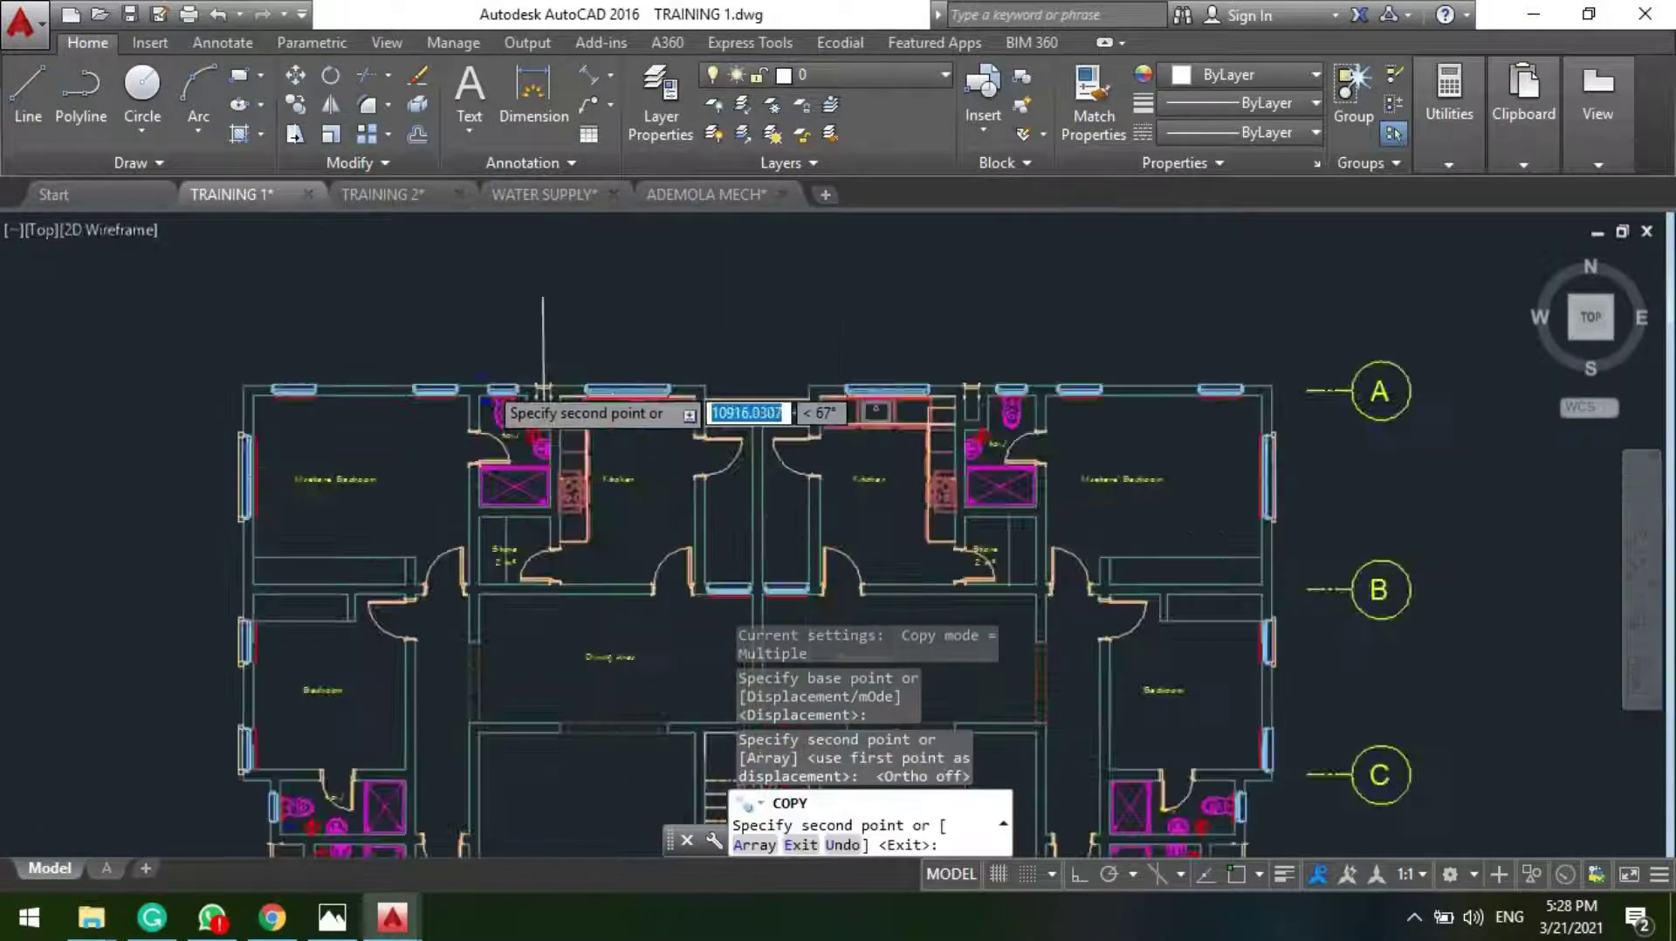
{"action": "scroll", "coordinate": [514, 519], "scroll_direction": "up", "scroll_amount": 7}
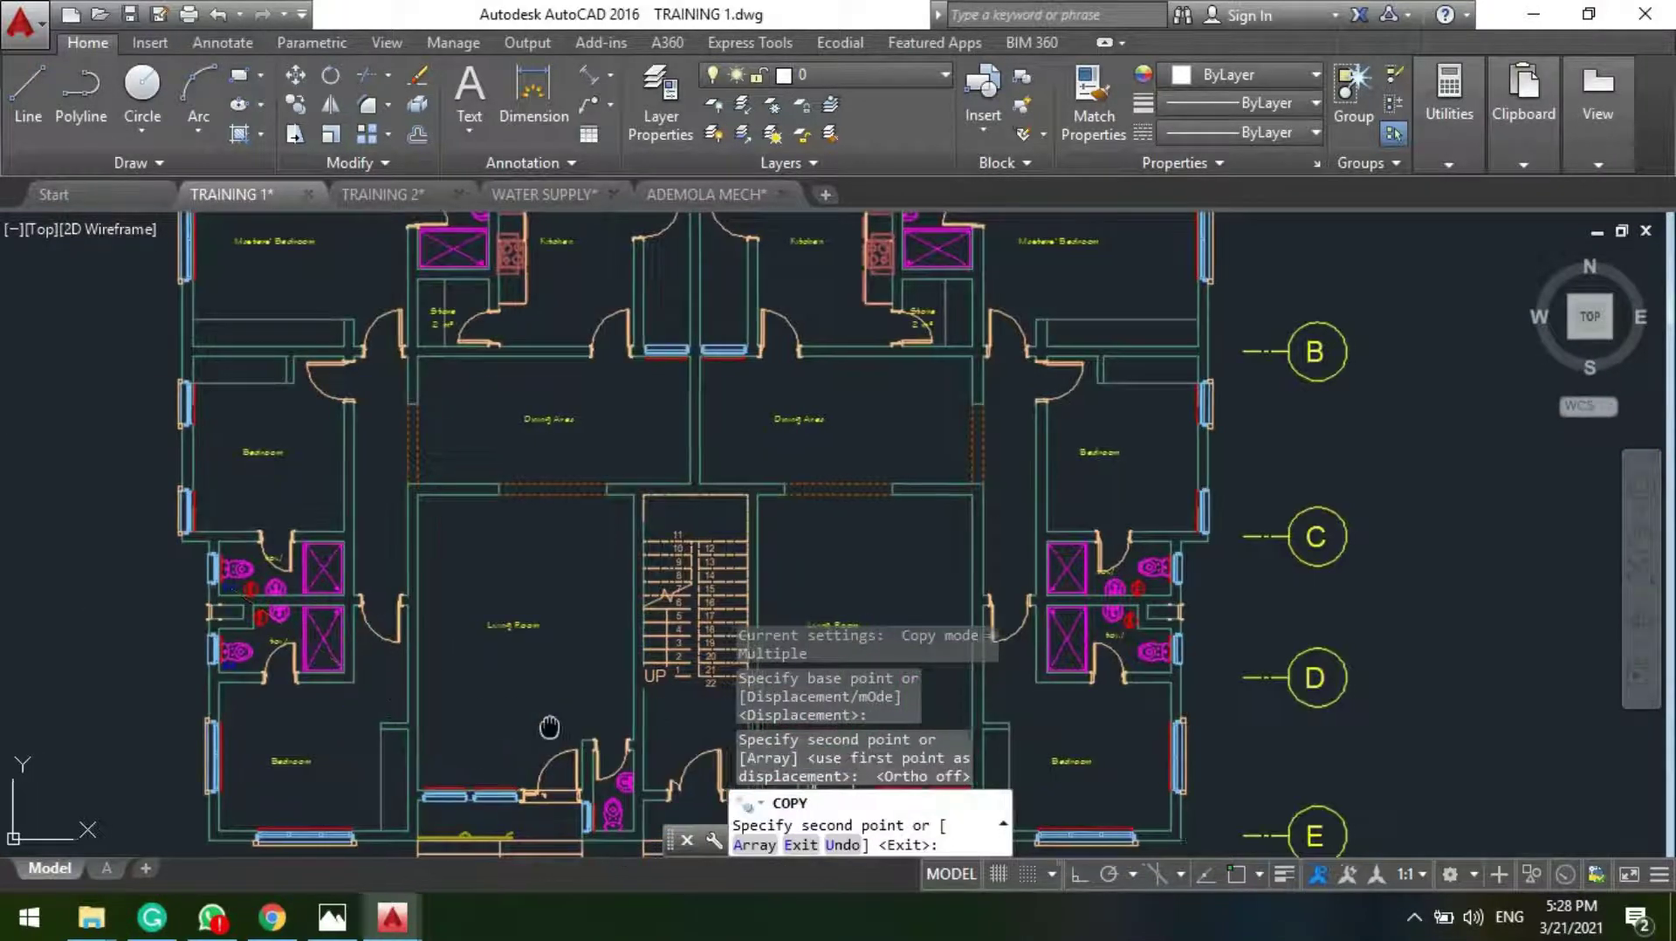
{"action": "scroll", "coordinate": [416, 448], "scroll_direction": "up", "scroll_amount": 2}
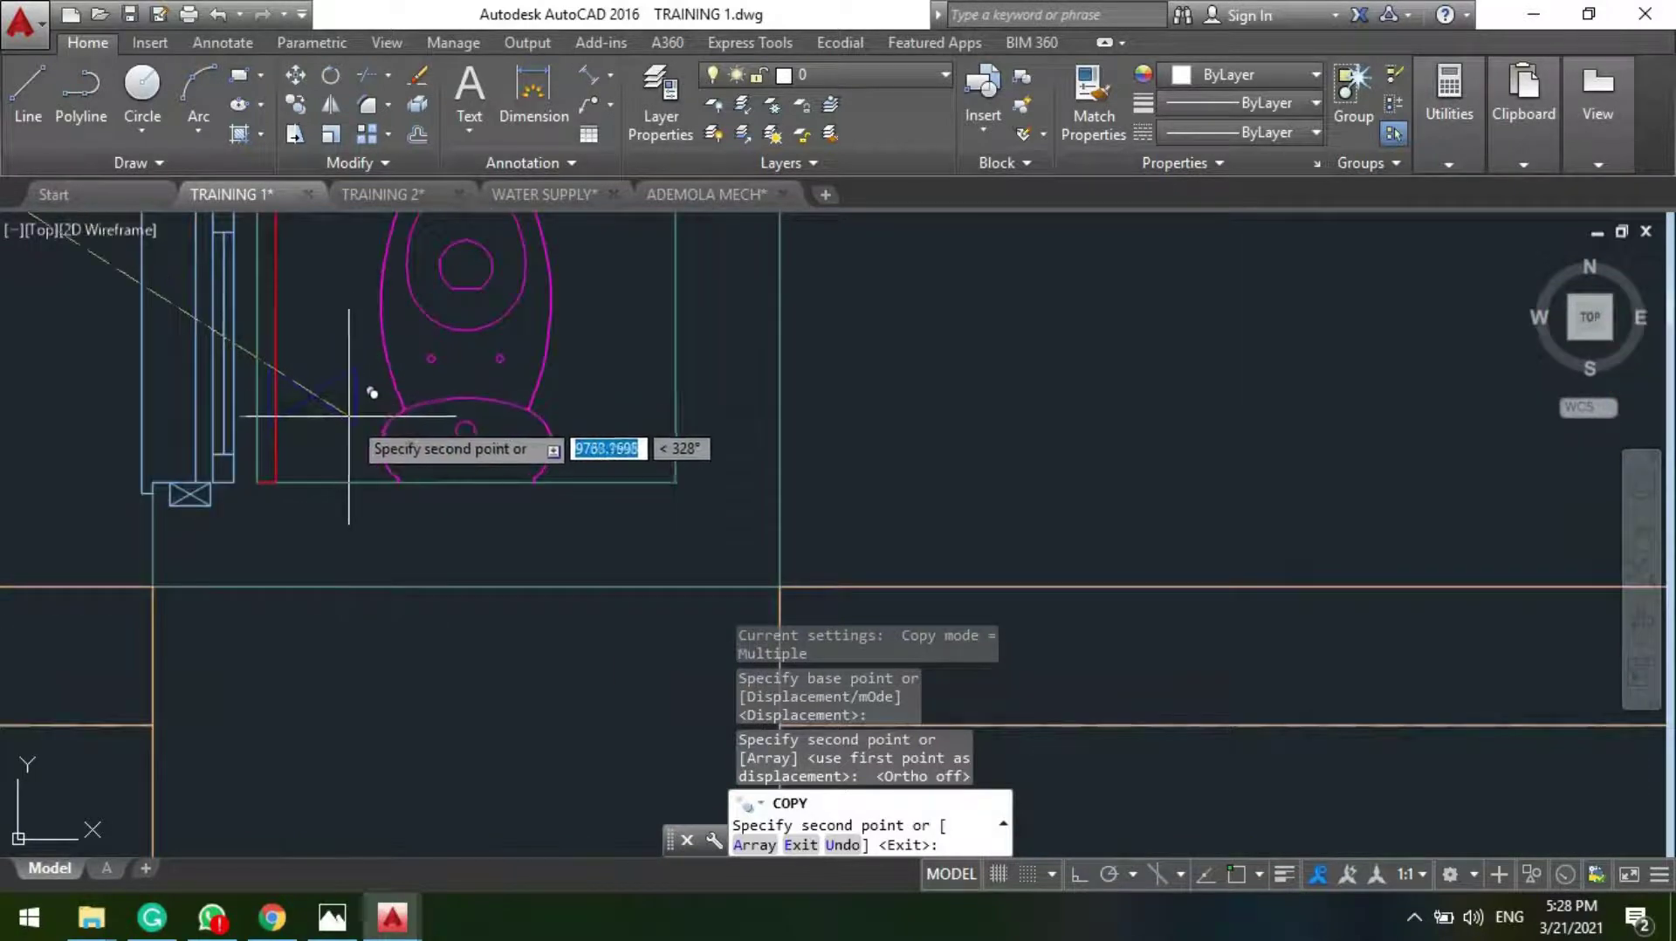
{"action": "key", "text": "Escape"}
Step: Rotate the first copied valve upright with Ortho on, using RO
{"action": "left_click", "coordinate": [336, 417]}
{"action": "type", "text": "r"}
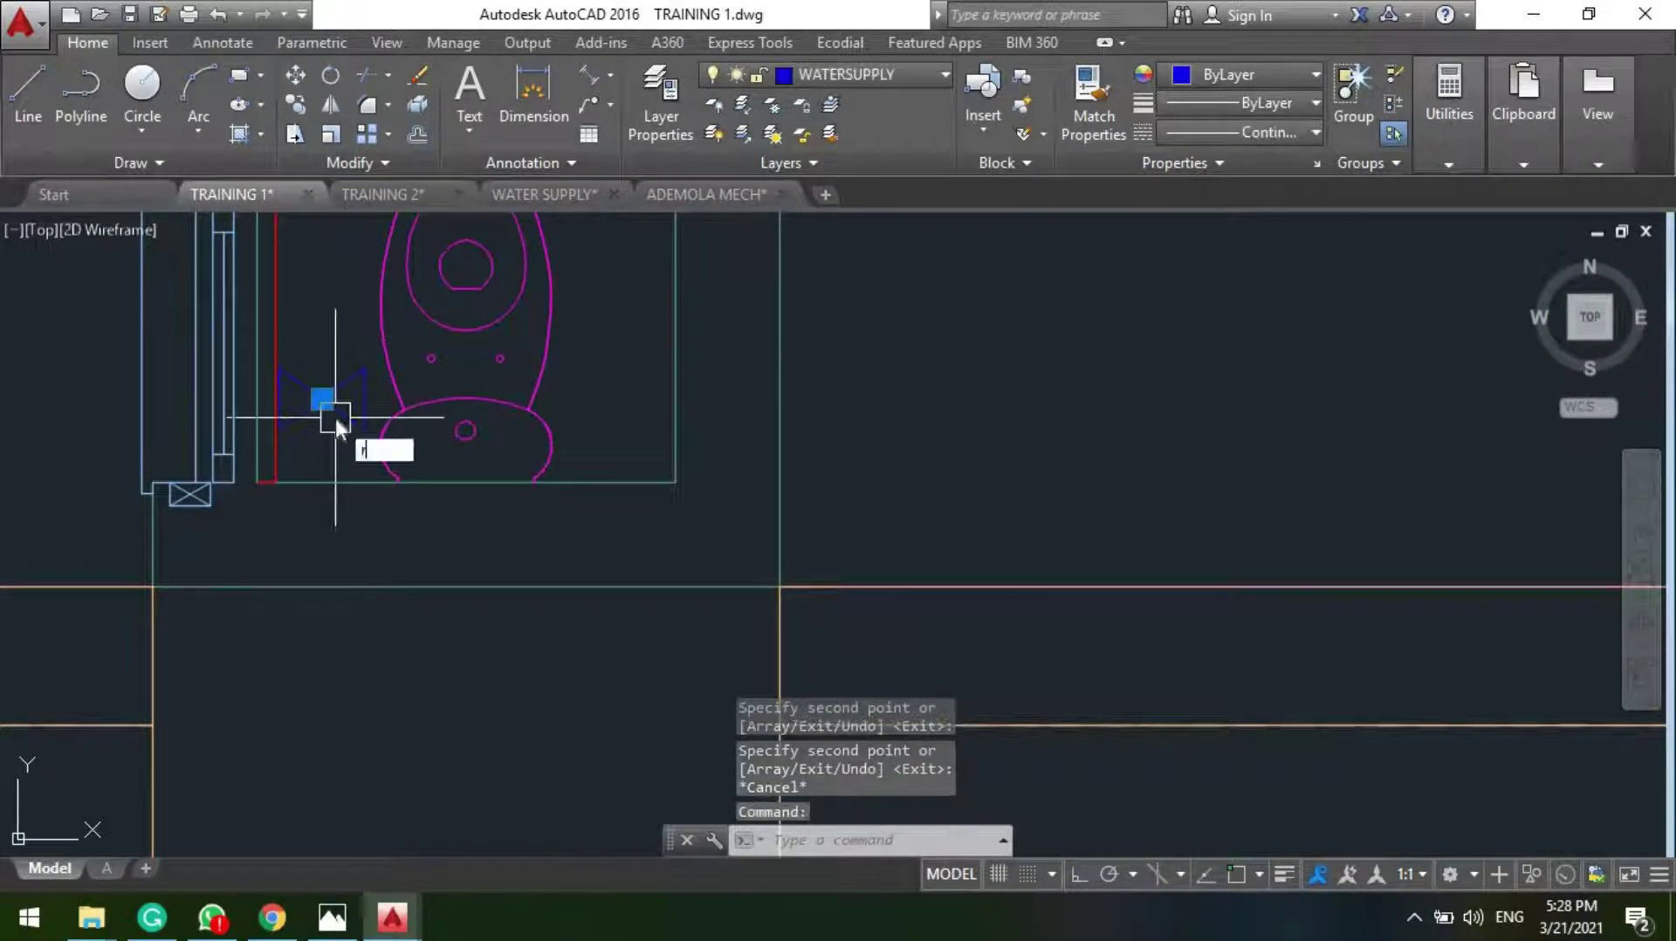
{"action": "type", "text": "o"}
{"action": "key", "text": "Return"}
{"action": "left_click", "coordinate": [329, 404]}
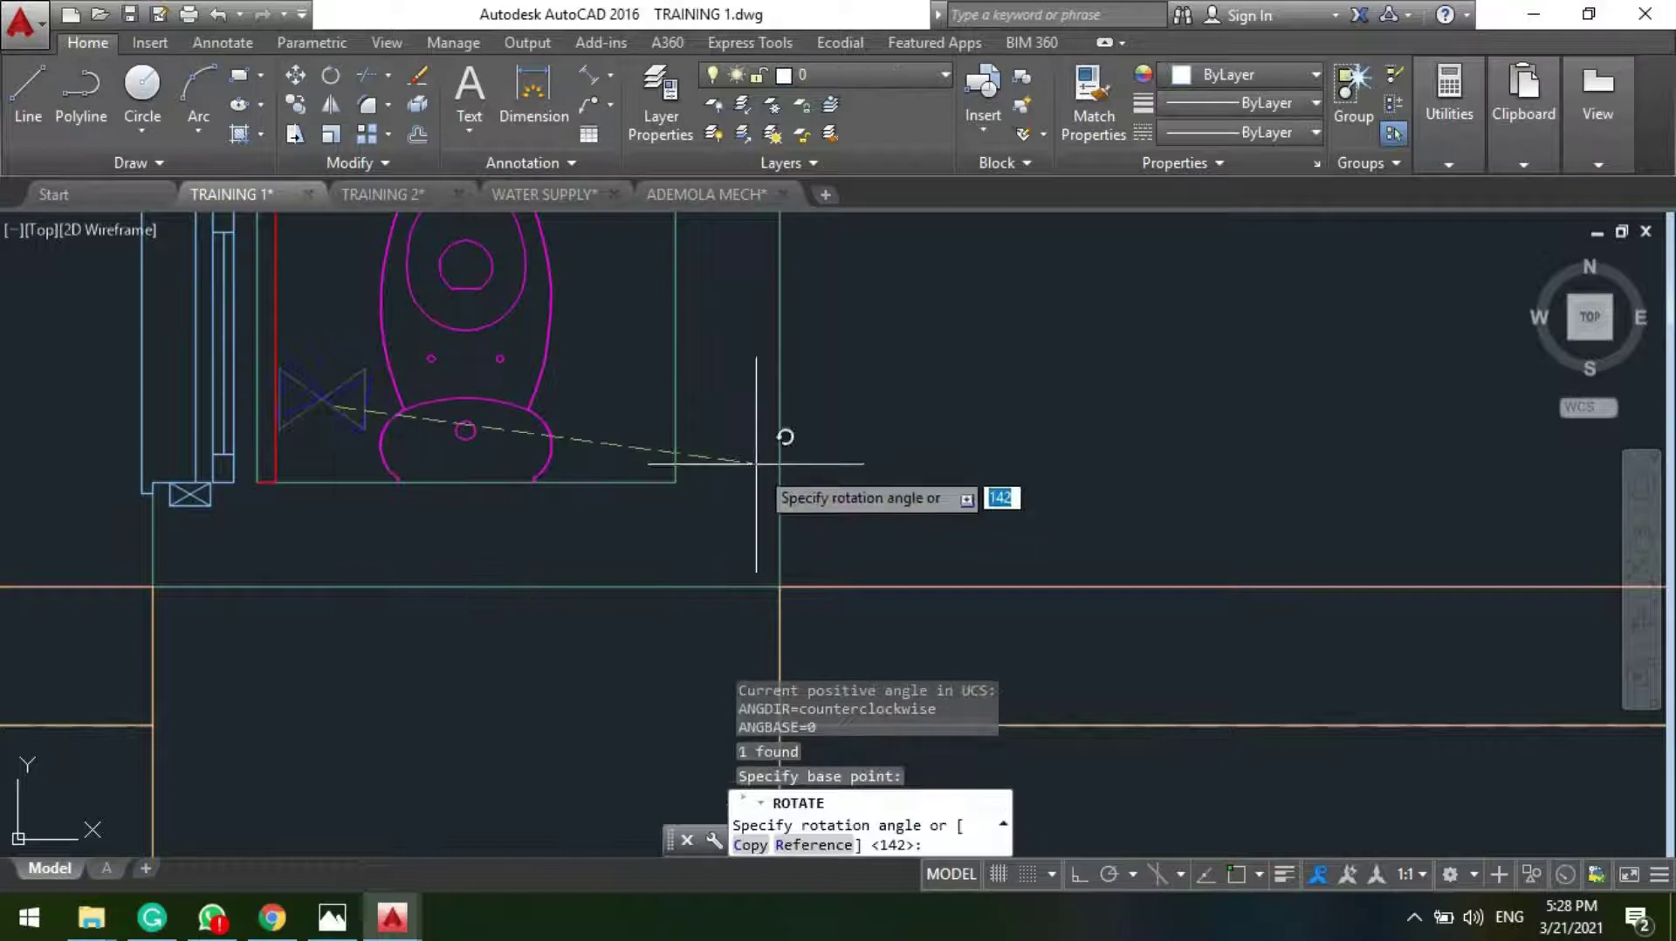
{"action": "key", "text": "F8"}
{"action": "left_click", "coordinate": [373, 597]}
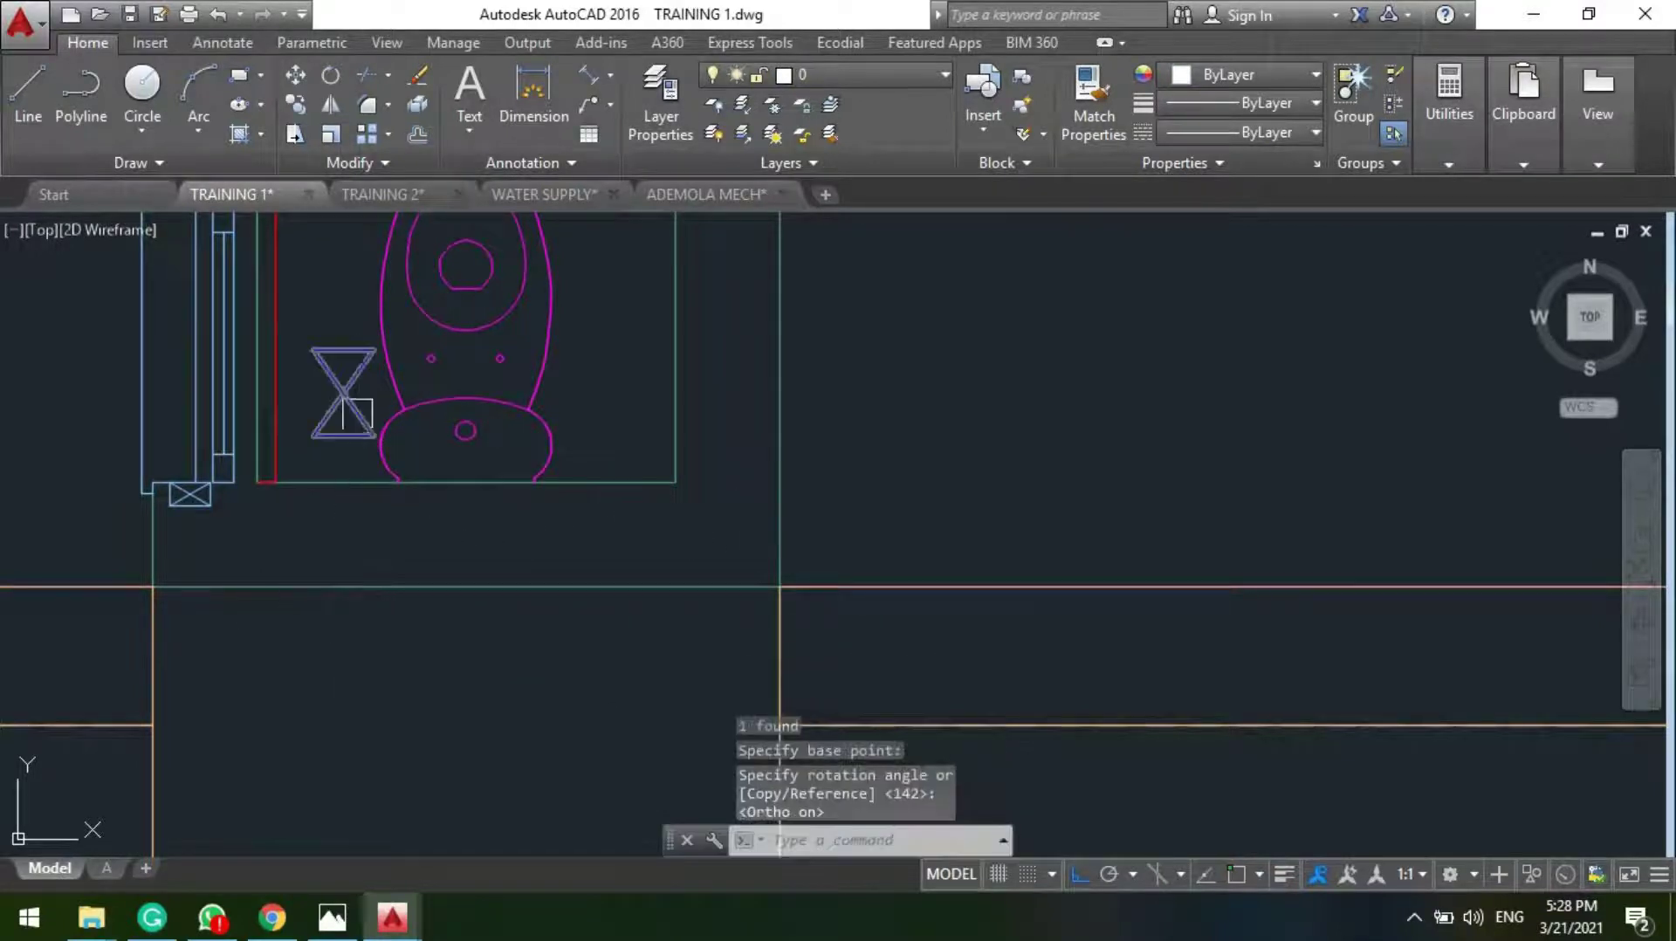
{"action": "left_click", "coordinate": [342, 397]}
{"action": "left_click", "coordinate": [342, 393]}
{"action": "key", "text": "Escape"}
{"action": "scroll", "coordinate": [355, 358], "scroll_direction": "down", "scroll_amount": 5}
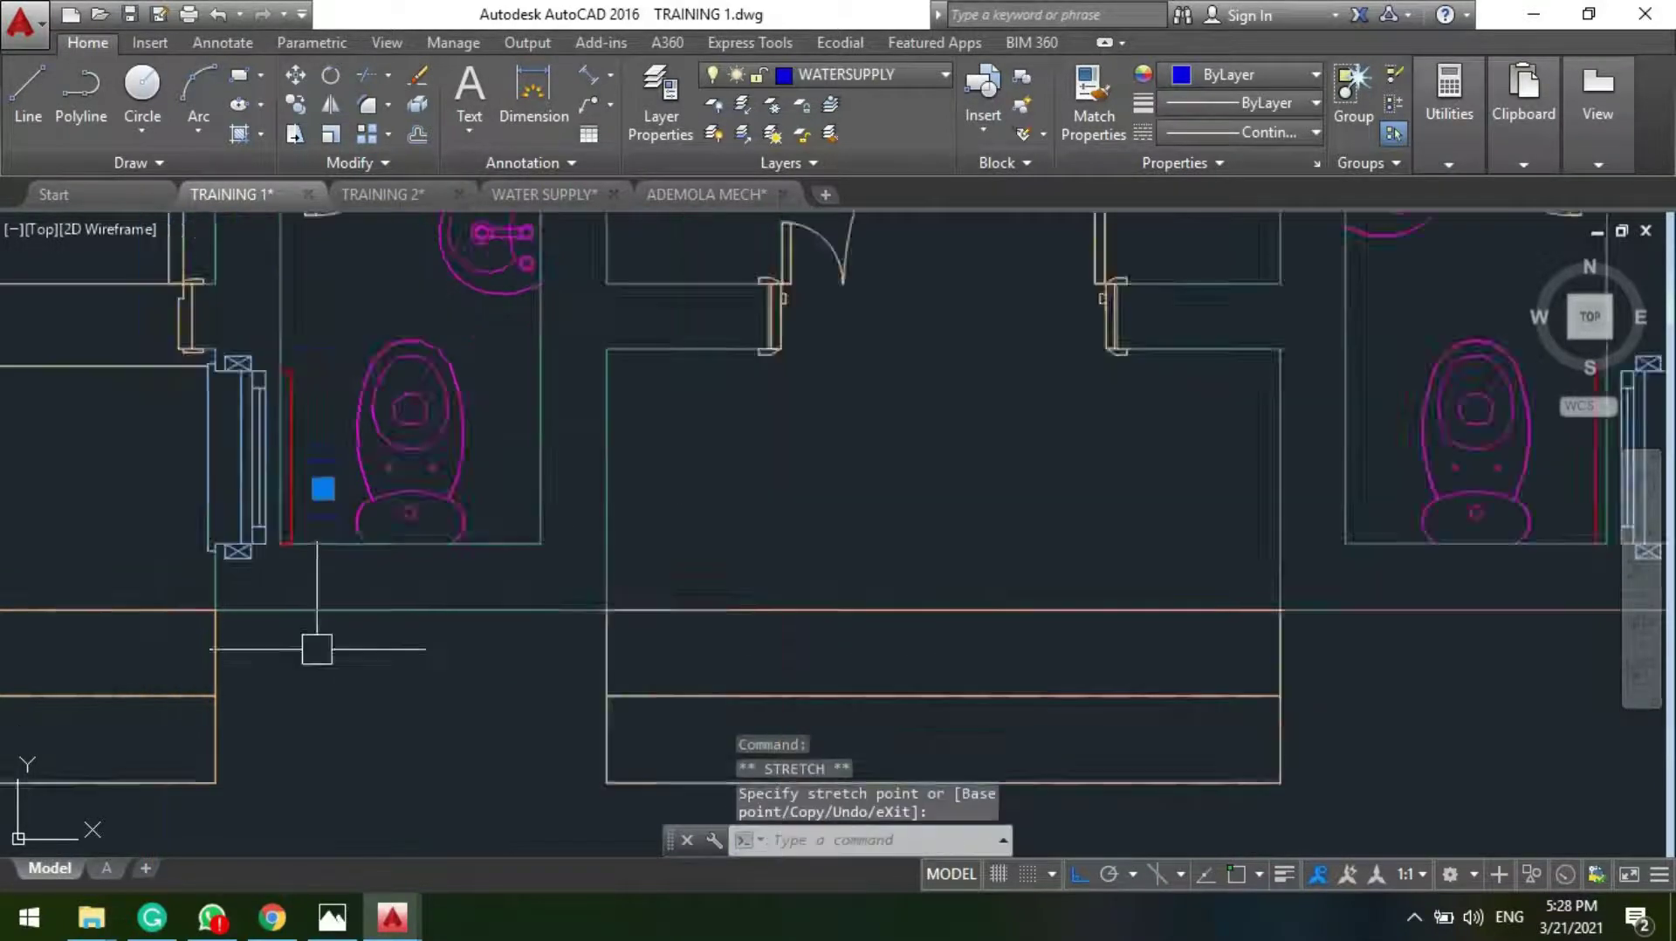
{"action": "scroll", "coordinate": [88, 454], "scroll_direction": "up", "scroll_amount": 5}
{"action": "scroll", "coordinate": [179, 486], "scroll_direction": "up", "scroll_amount": 4}
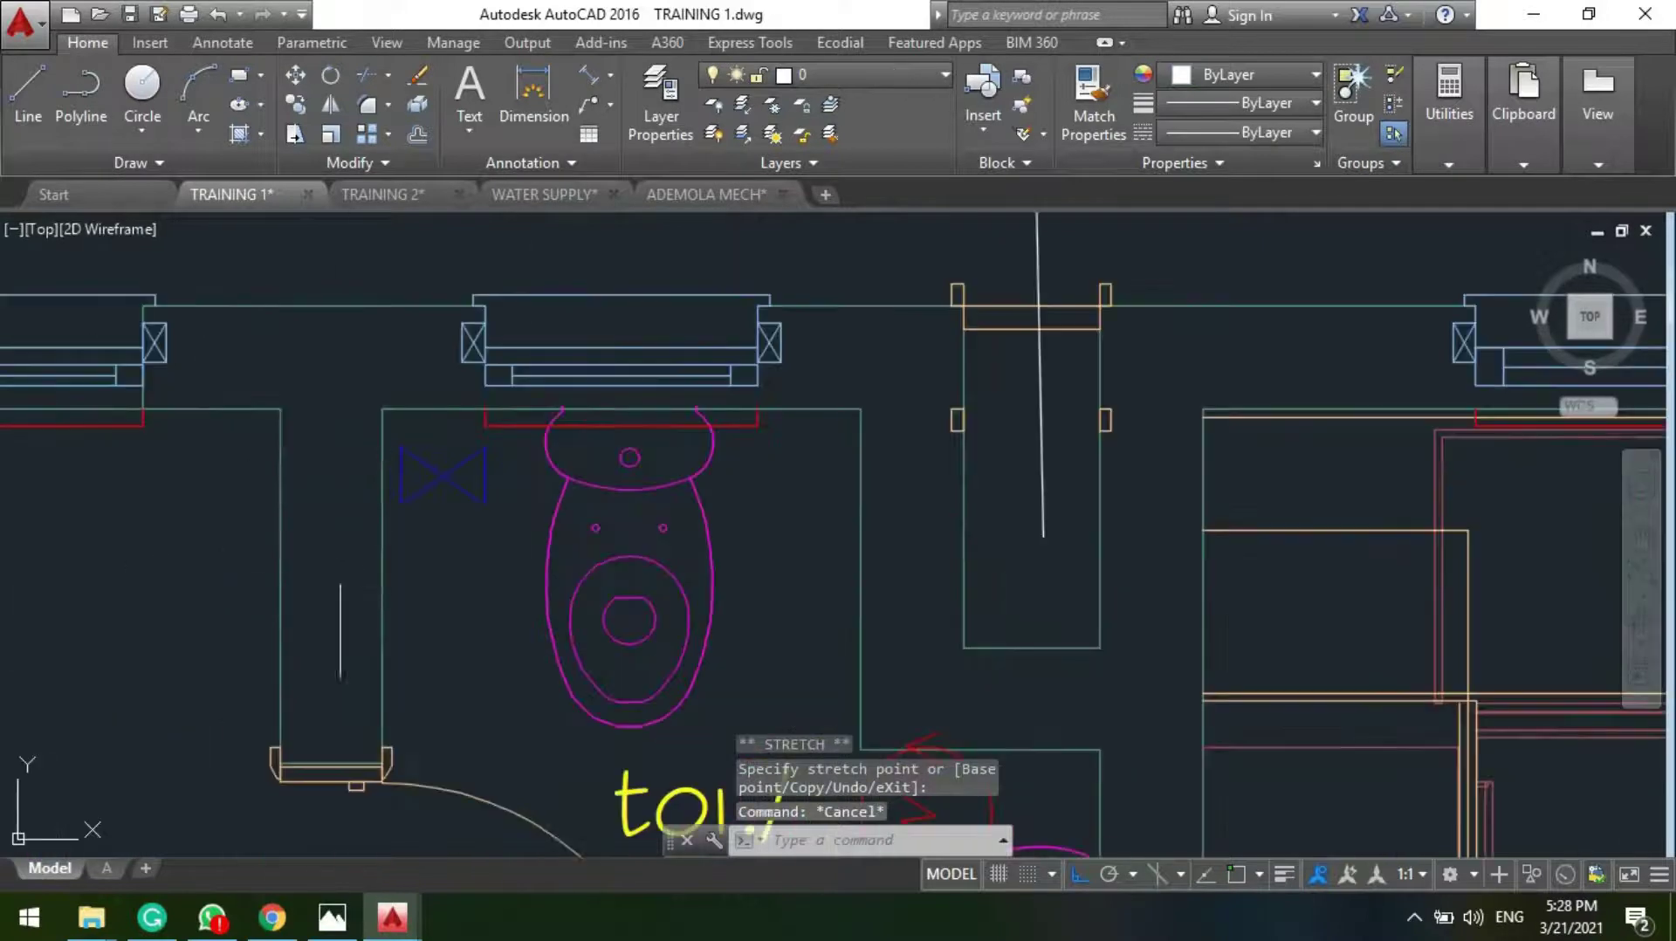
Step: Rotate the valve beside the upper toilet by 270°
{"action": "left_click", "coordinate": [439, 477]}
{"action": "type", "text": "ro"}
{"action": "key", "text": "Return"}
{"action": "left_click", "coordinate": [436, 478]}
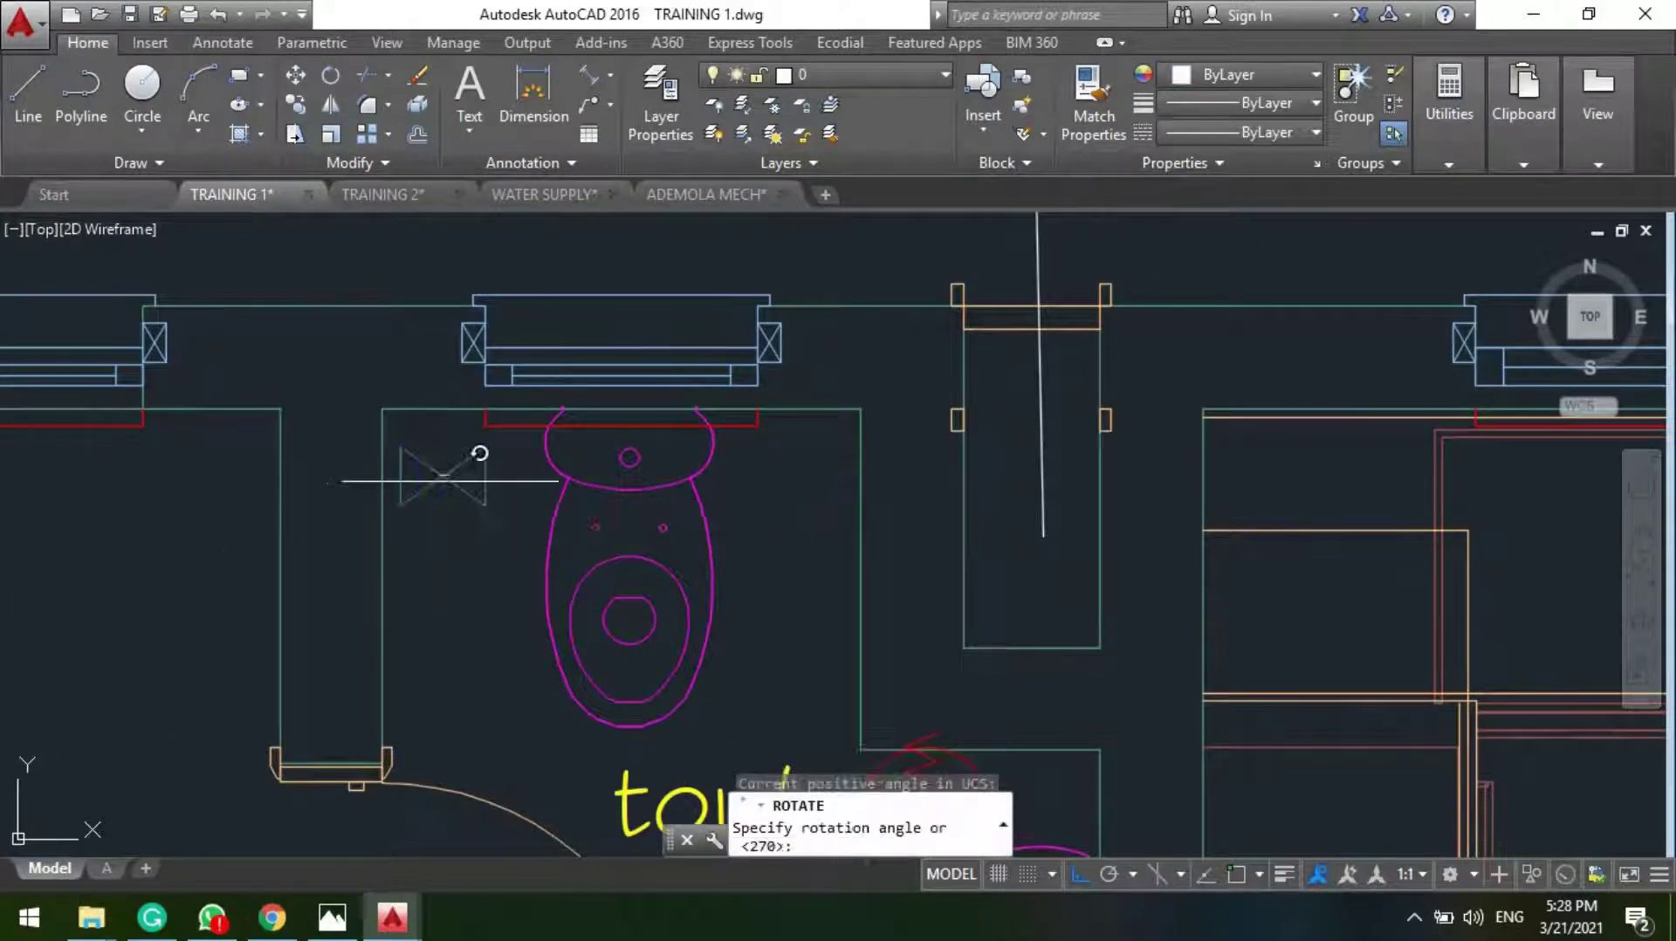
{"action": "key", "text": "Return"}
{"action": "scroll", "coordinate": [553, 410], "scroll_direction": "down", "scroll_amount": 6}
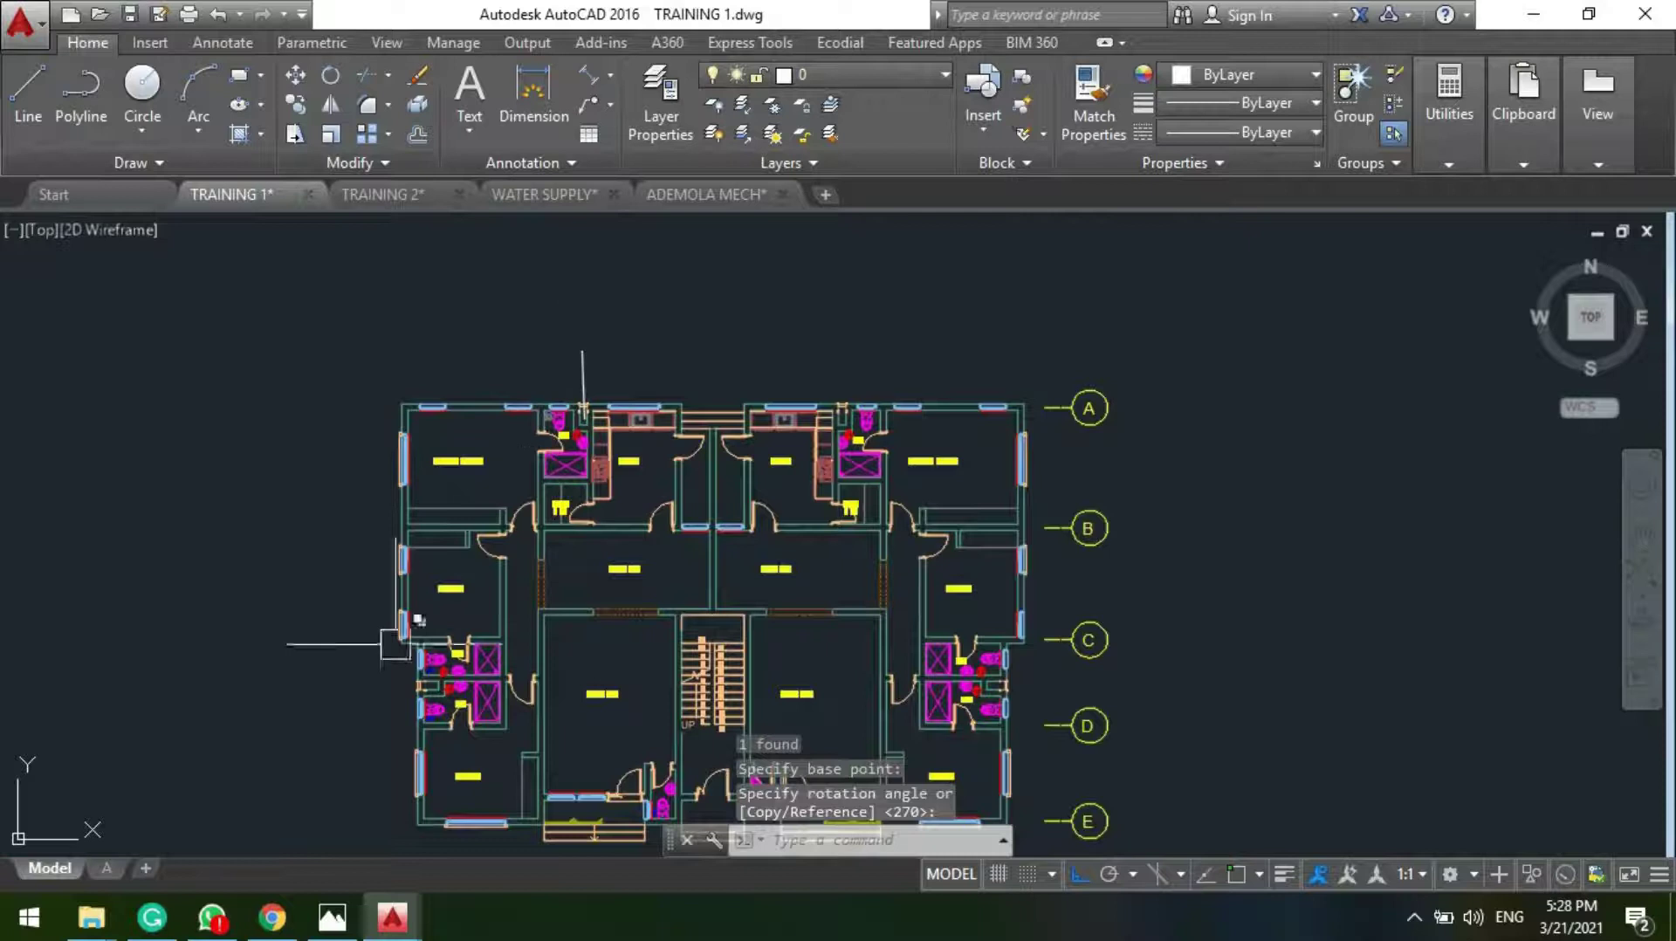
{"action": "scroll", "coordinate": [366, 698], "scroll_direction": "up", "scroll_amount": 5}
{"action": "scroll", "coordinate": [475, 377], "scroll_direction": "up", "scroll_amount": 4}
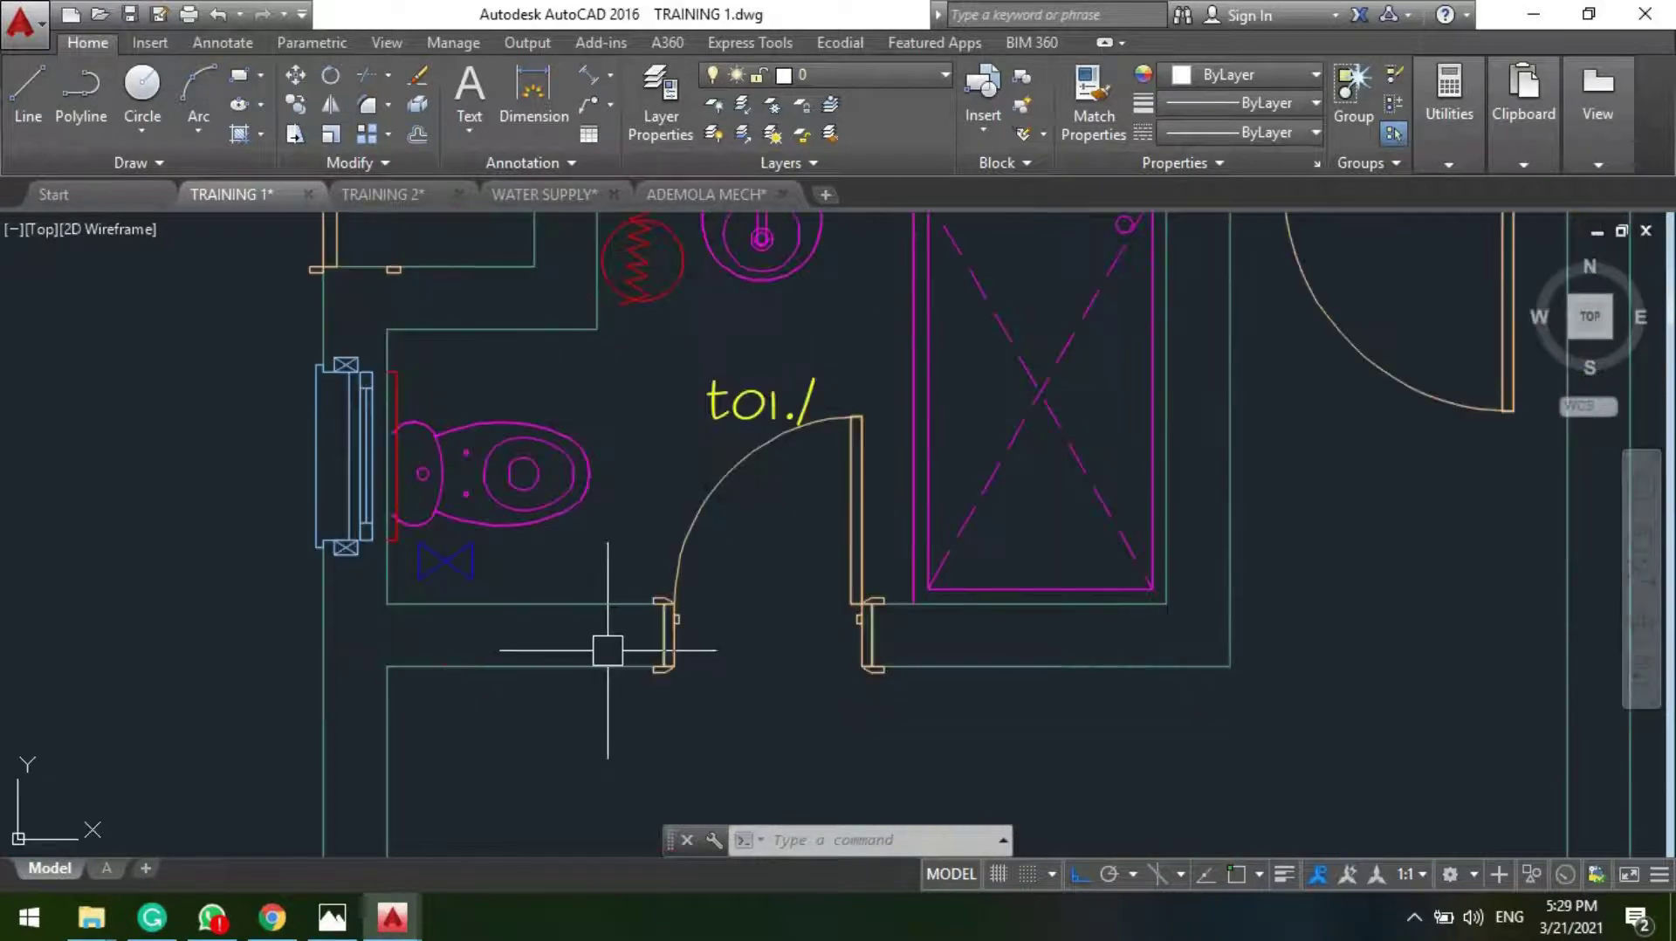
{"action": "scroll", "coordinate": [611, 642], "scroll_direction": "down", "scroll_amount": 3}
{"action": "scroll", "coordinate": [698, 693], "scroll_direction": "up", "scroll_amount": 3}
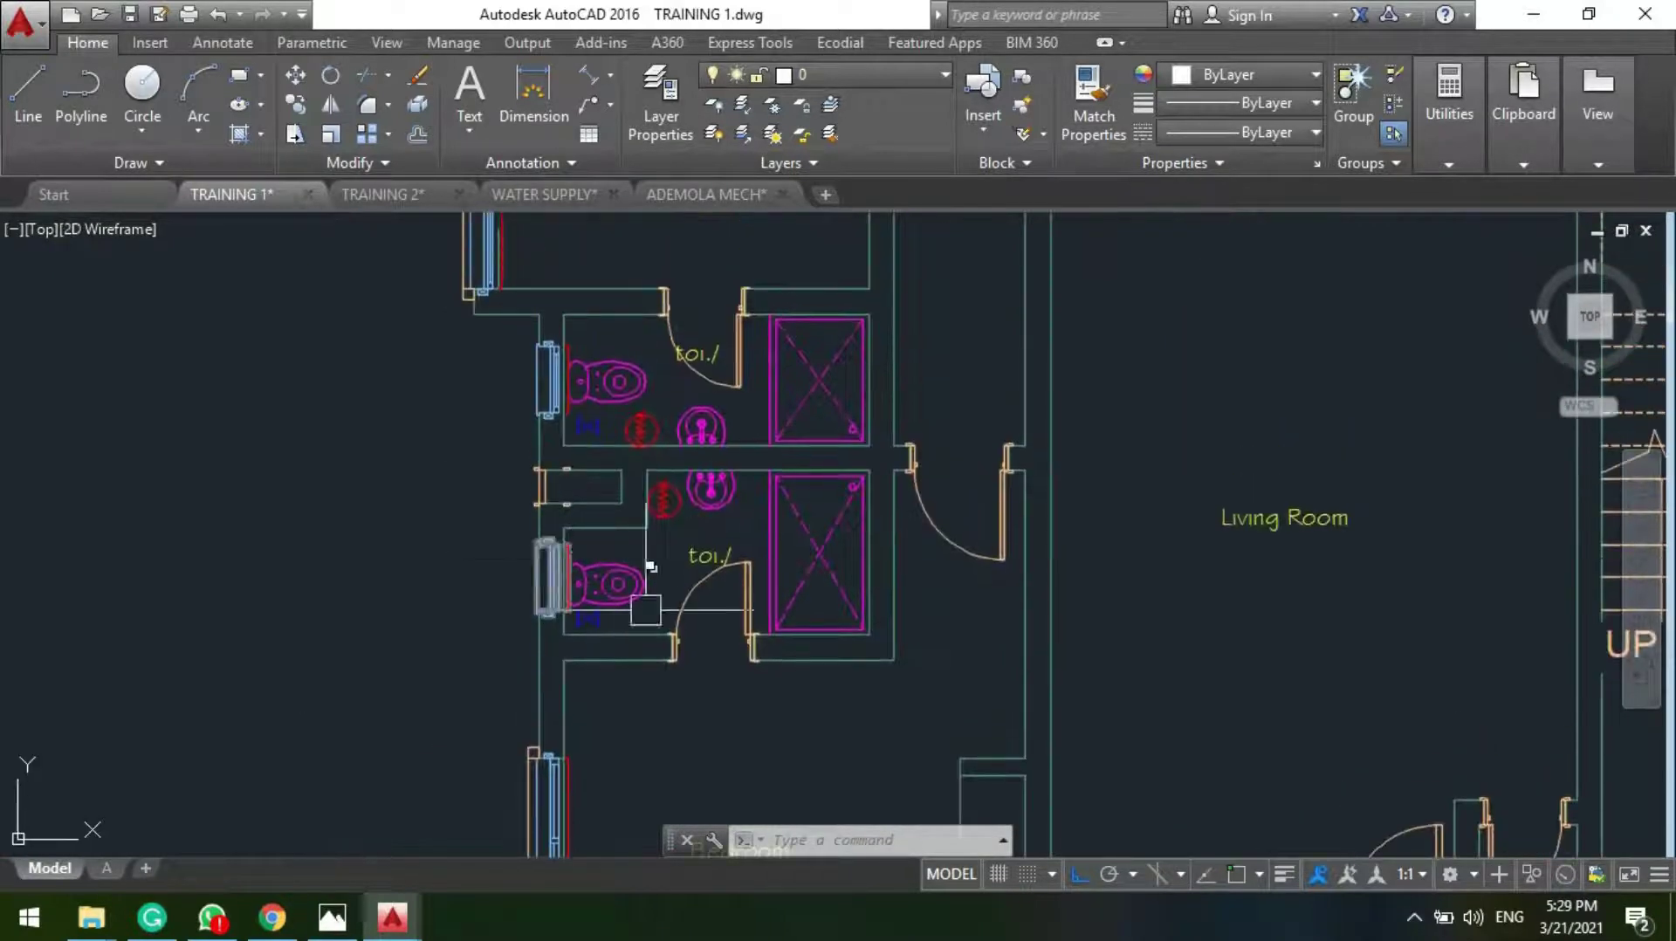
Step: Pick WATERSUPPLY from the Home tab's layer list
{"action": "left_click", "coordinate": [840, 70]}
{"action": "scroll", "coordinate": [834, 842], "scroll_direction": "down", "scroll_amount": 10}
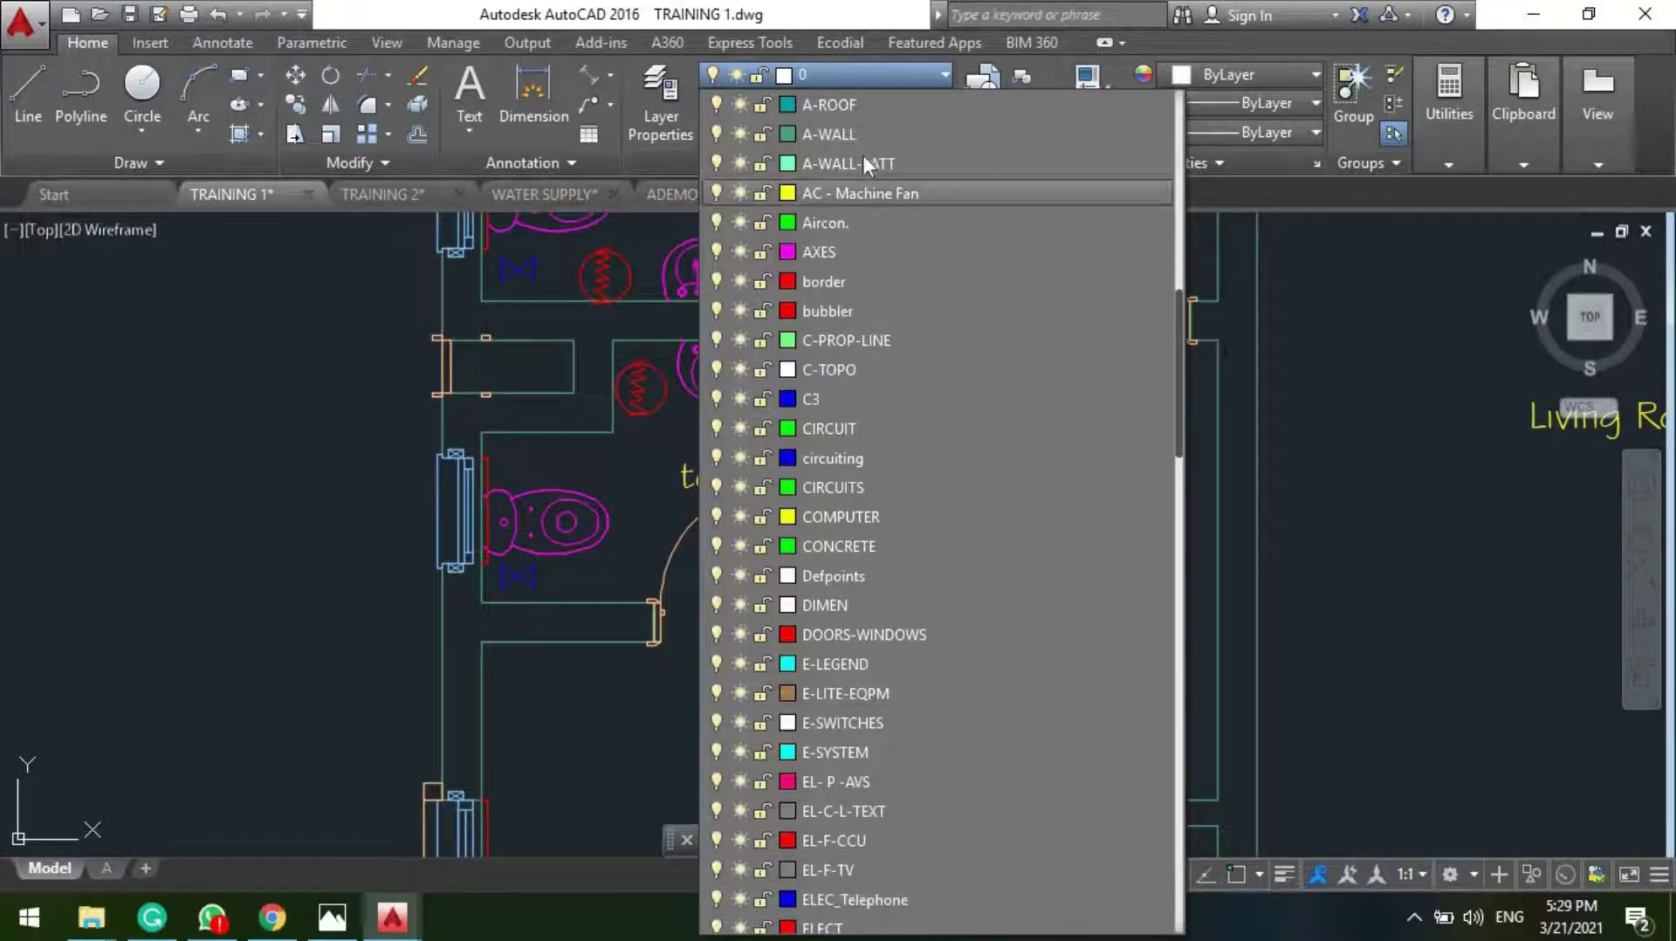
{"action": "scroll", "coordinate": [842, 808], "scroll_direction": "down", "scroll_amount": 4}
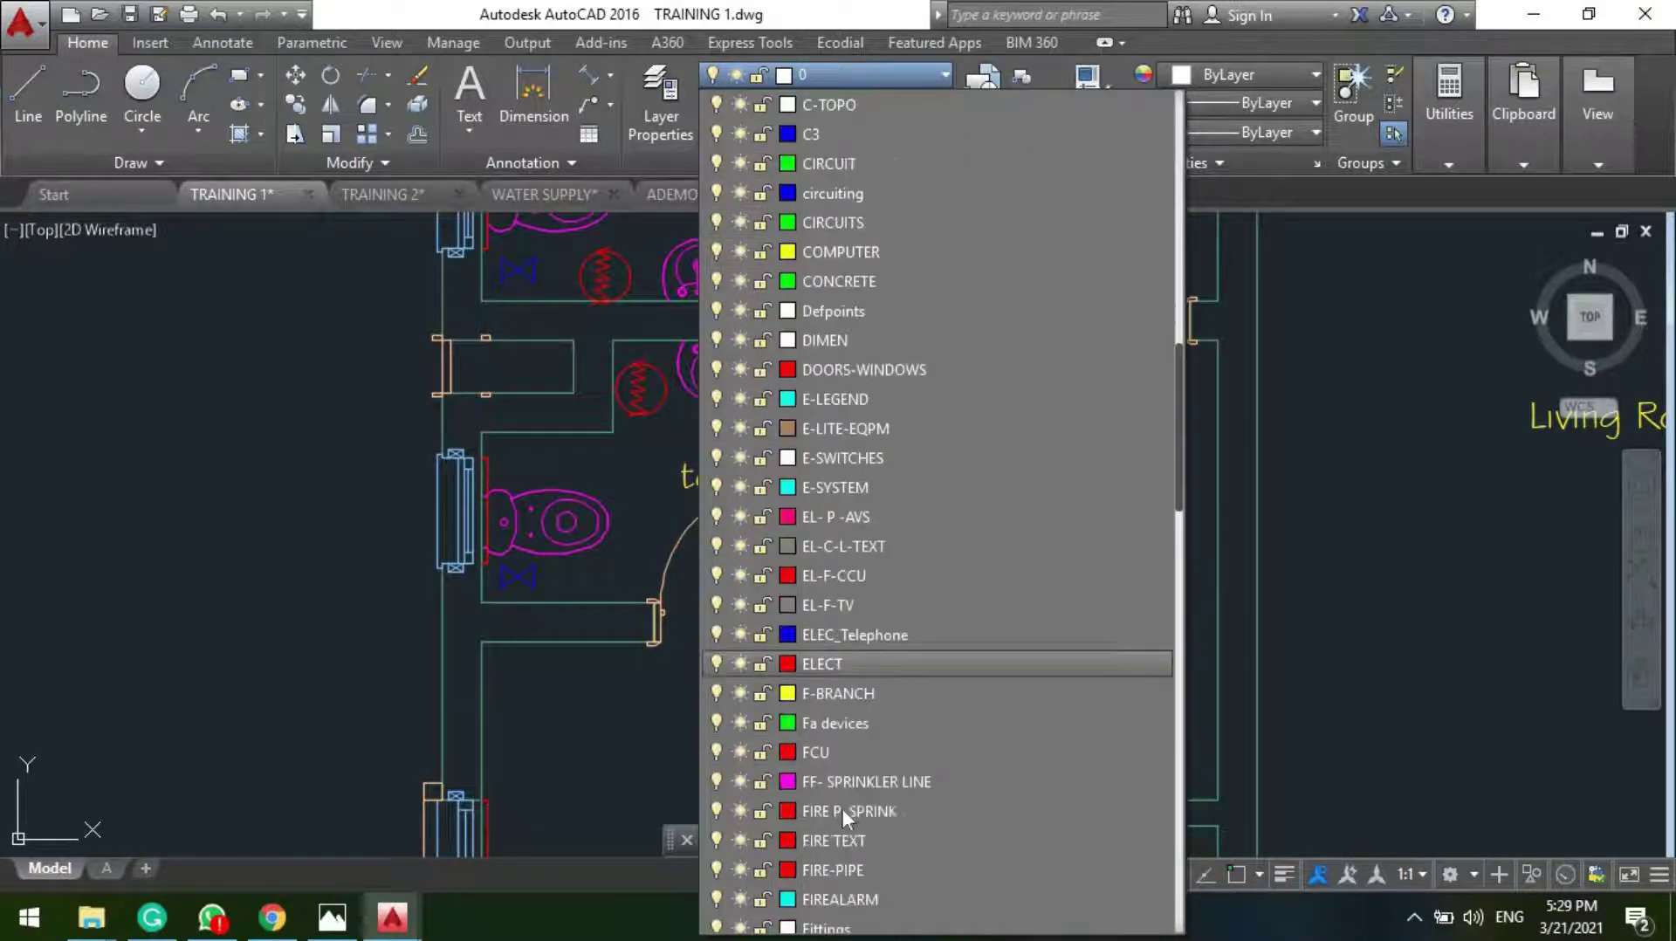
{"action": "scroll", "coordinate": [930, 815], "scroll_direction": "down", "scroll_amount": 4}
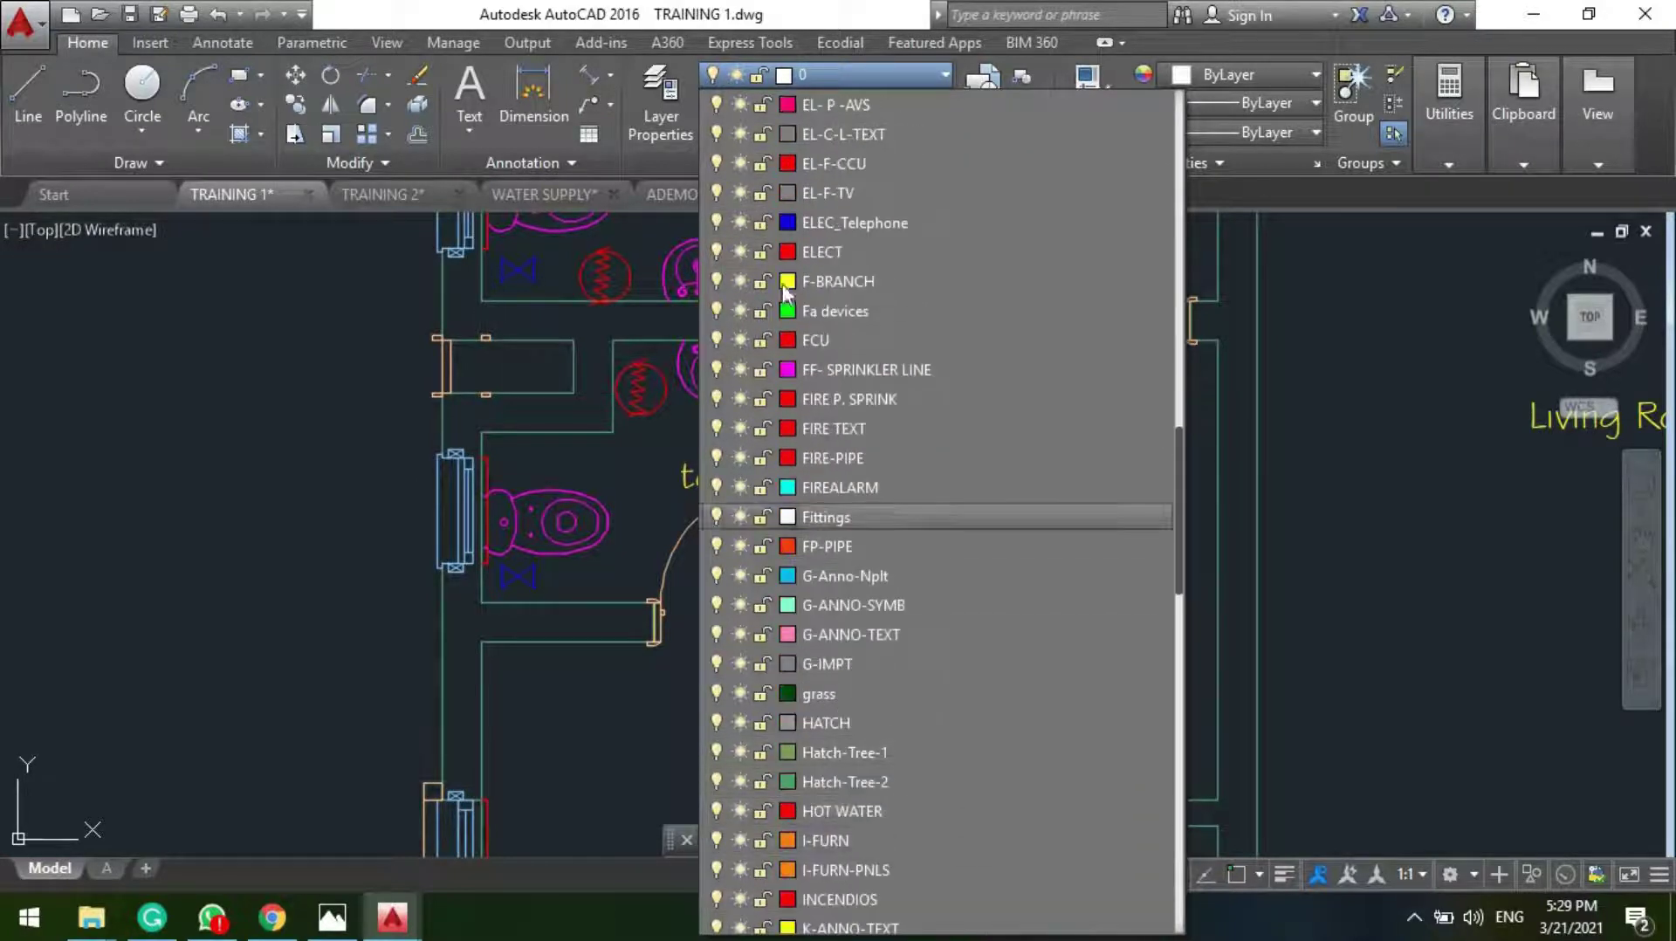
{"action": "scroll", "coordinate": [819, 824], "scroll_direction": "down", "scroll_amount": 8}
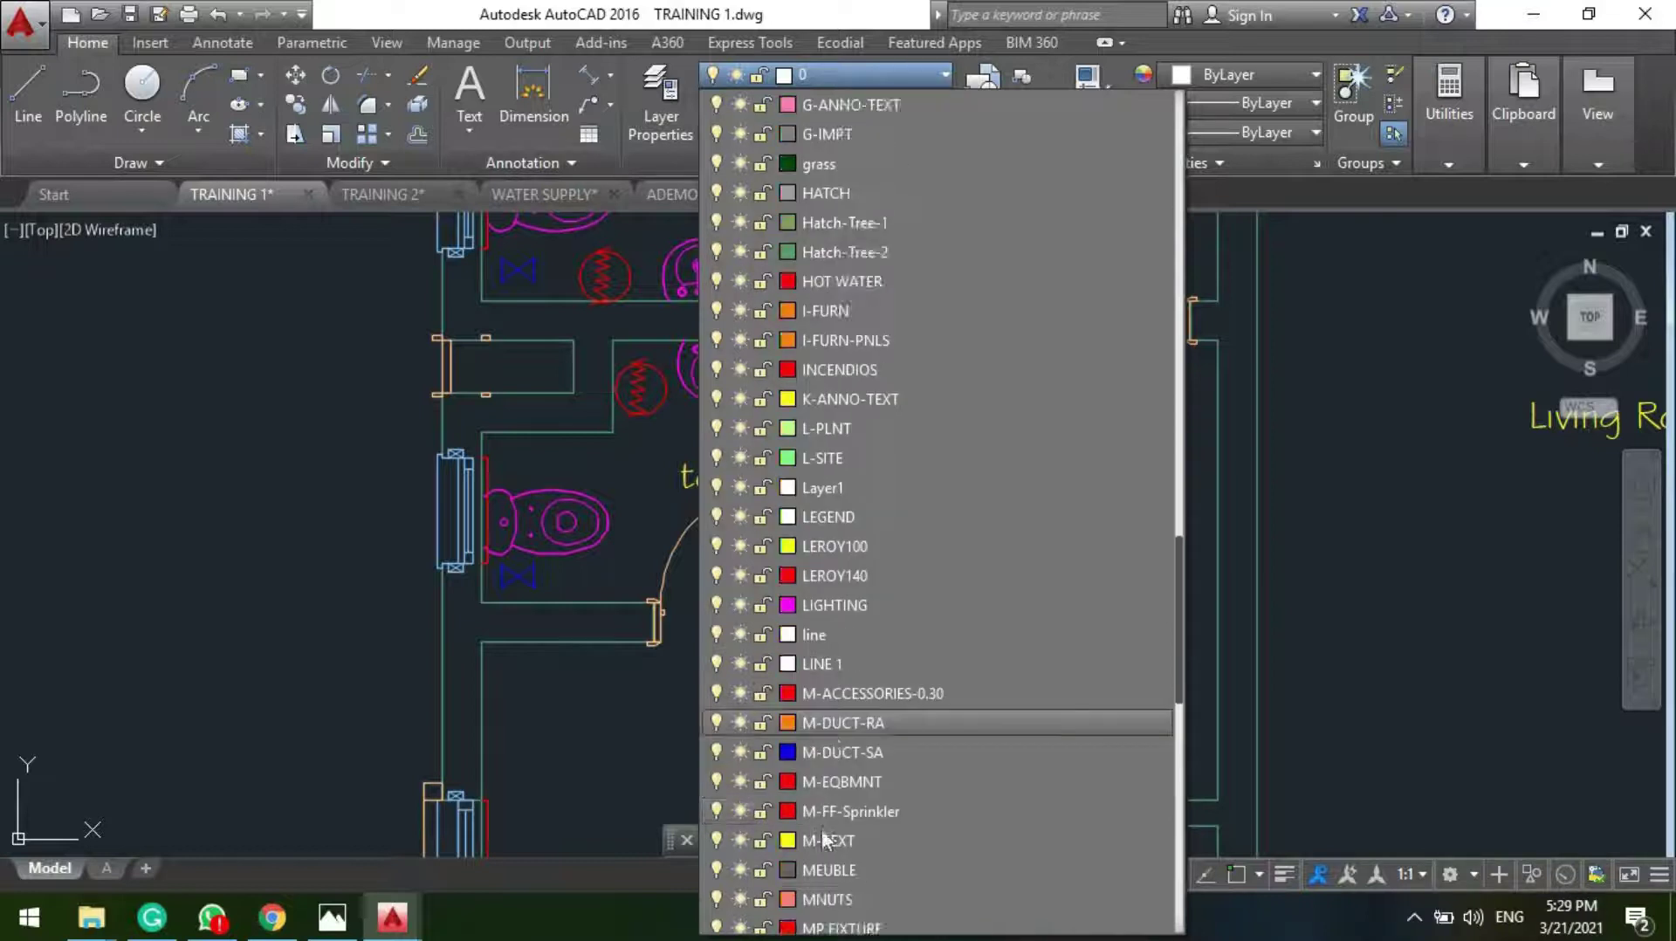
{"action": "scroll", "coordinate": [815, 856], "scroll_direction": "down", "scroll_amount": 10}
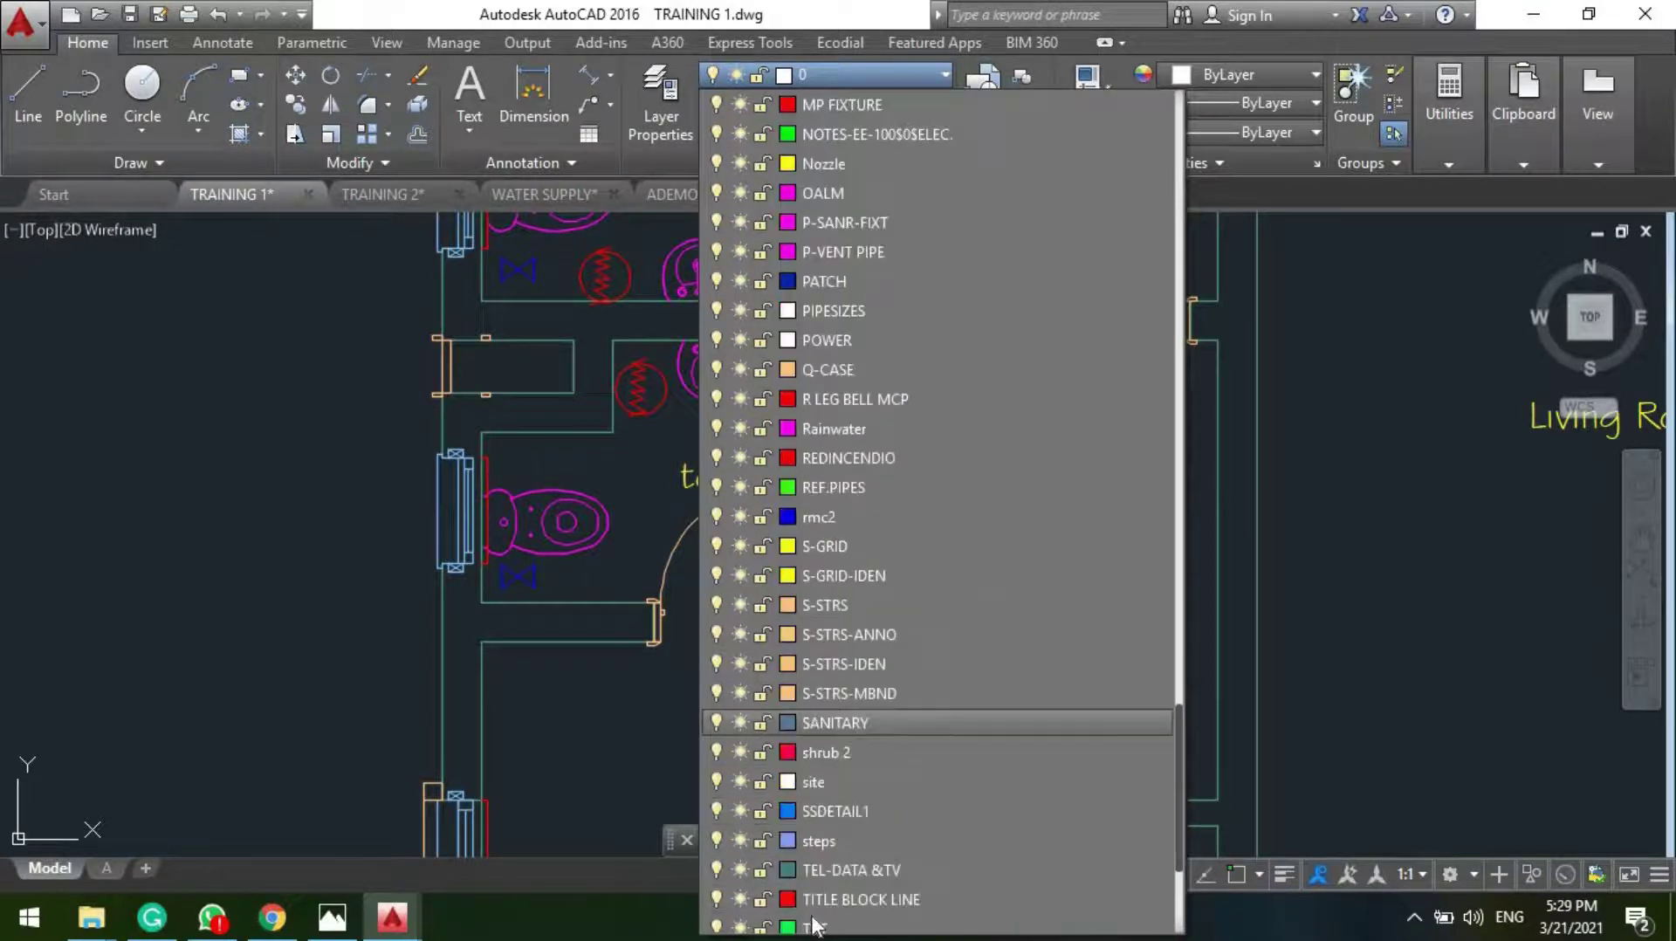
{"action": "left_click", "coordinate": [837, 779]}
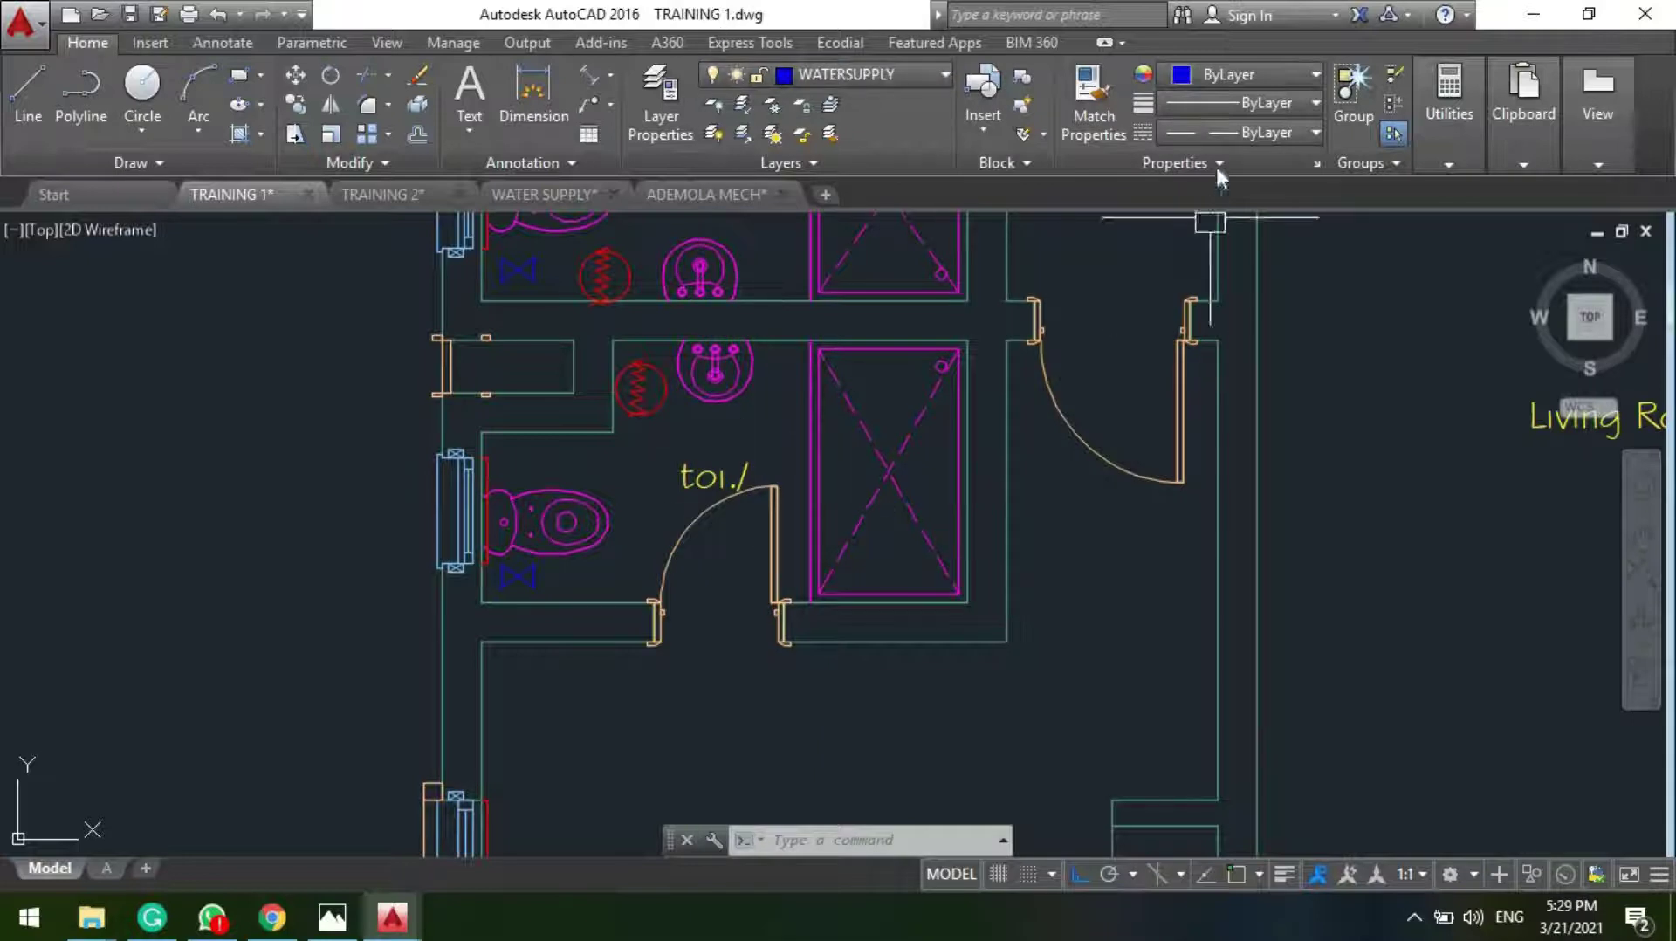
Step: Leave the linetype unchanged at ByLayer
{"action": "left_click", "coordinate": [1230, 132]}
{"action": "scroll", "coordinate": [1239, 380], "scroll_direction": "down", "scroll_amount": 5}
{"action": "scroll", "coordinate": [1233, 376], "scroll_direction": "up", "scroll_amount": 5}
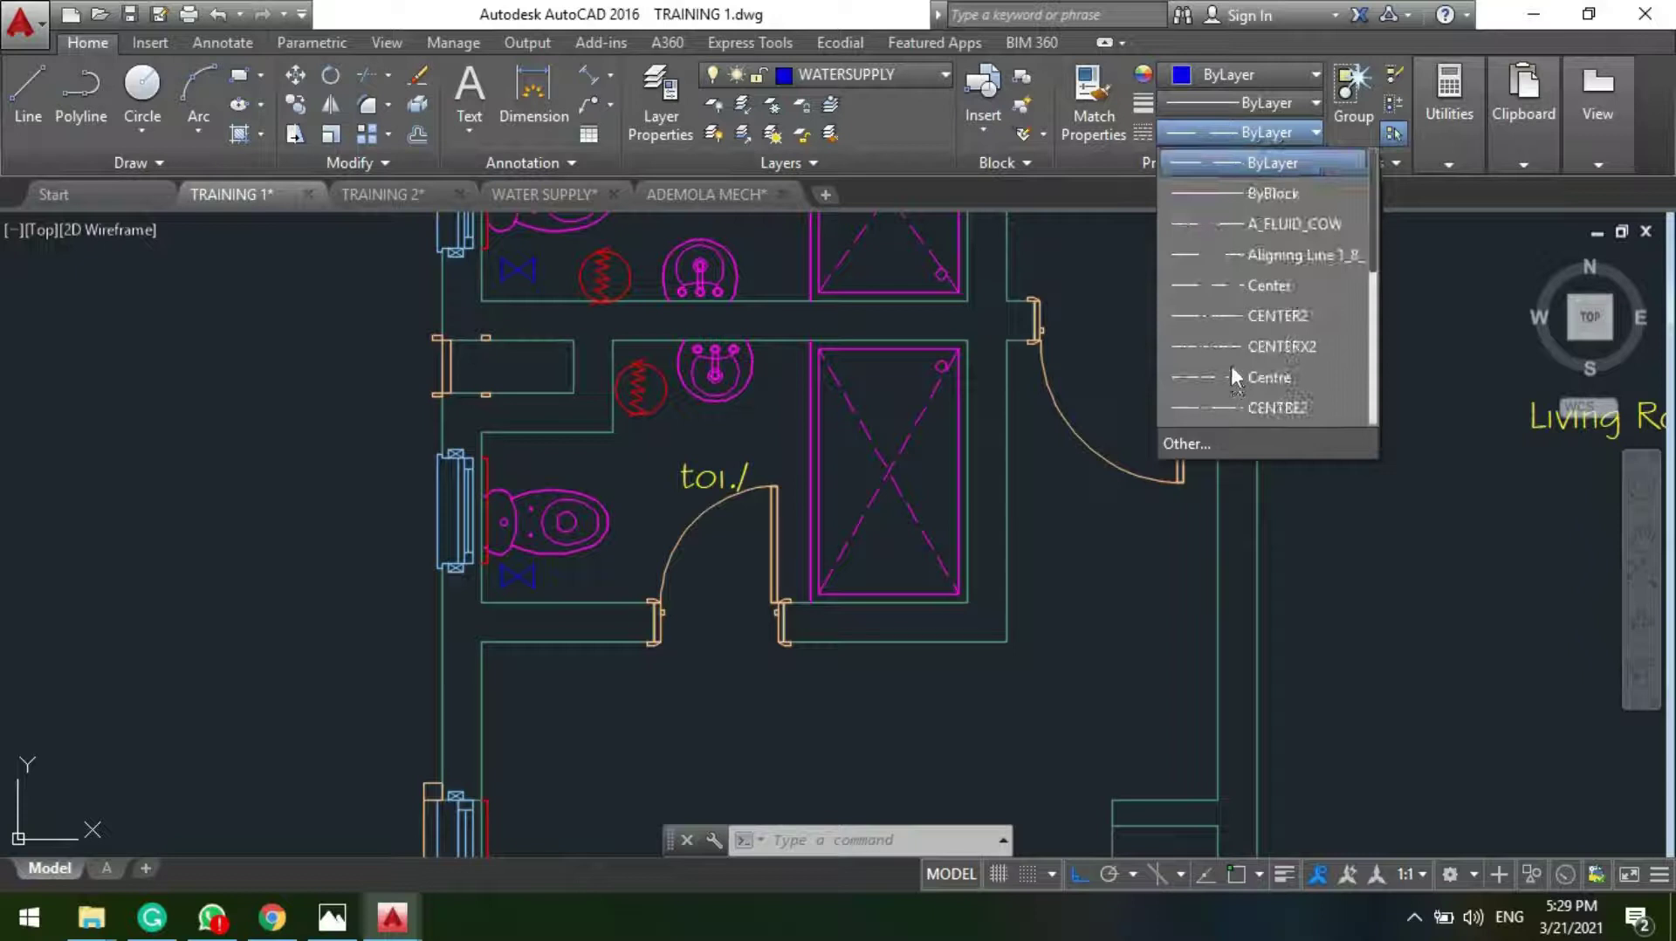
{"action": "left_click", "coordinate": [1000, 372]}
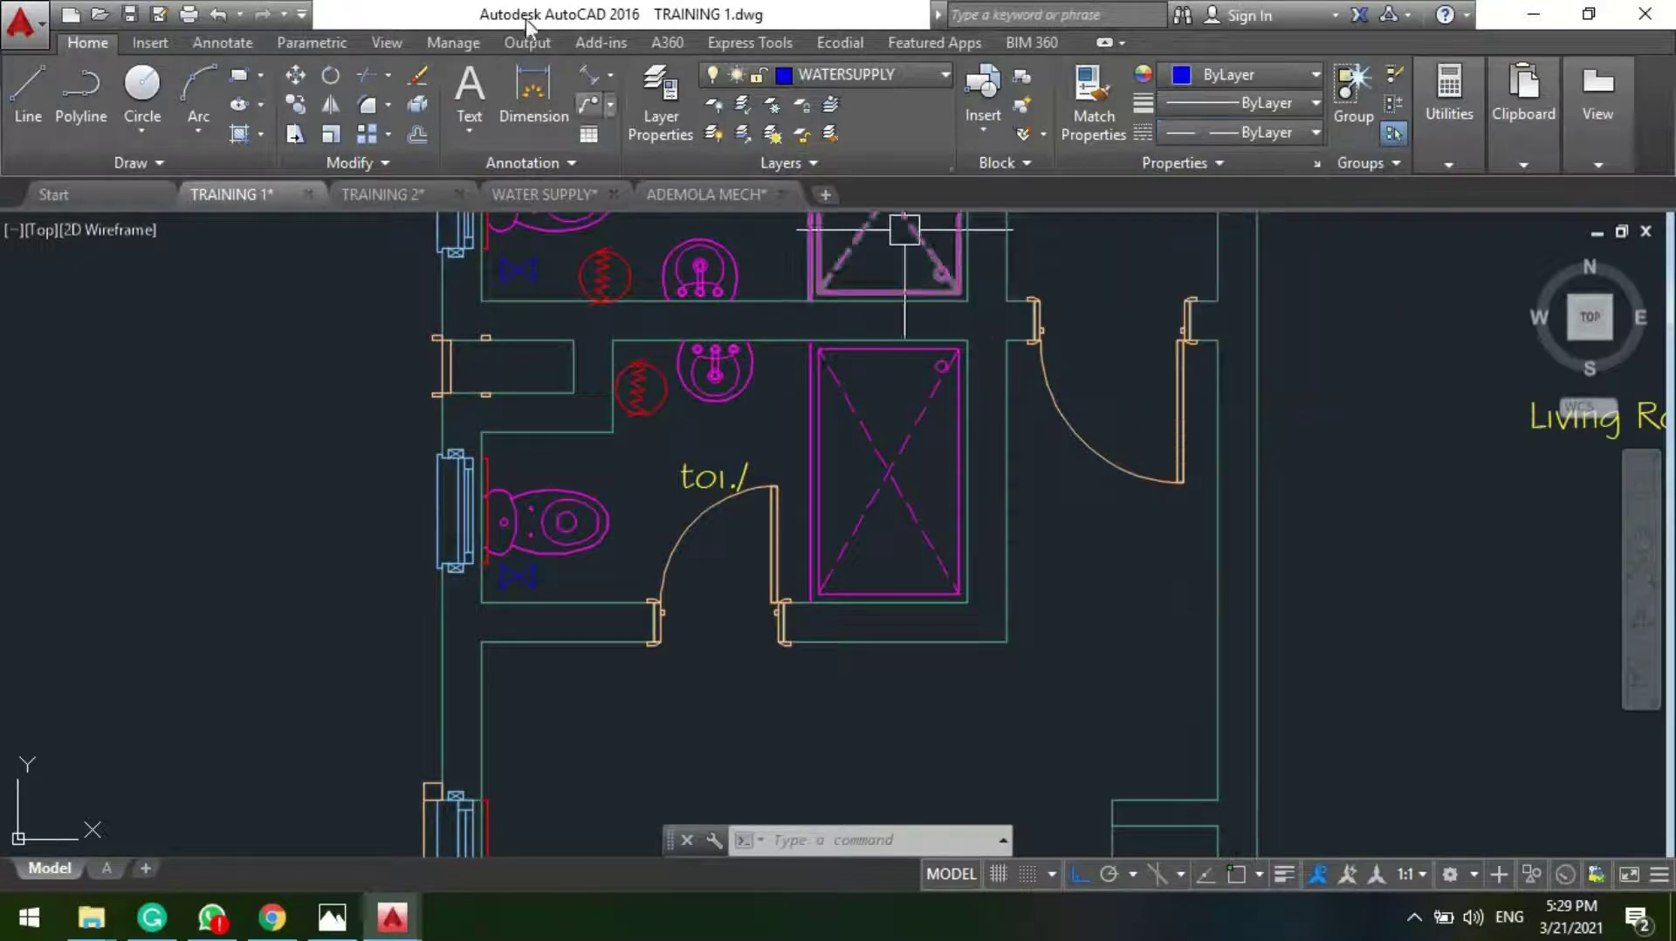
Step: Copy the vertical CW water line from ADEMOLA MECH and paste it into TRAINING 1
{"action": "left_click", "coordinate": [673, 193]}
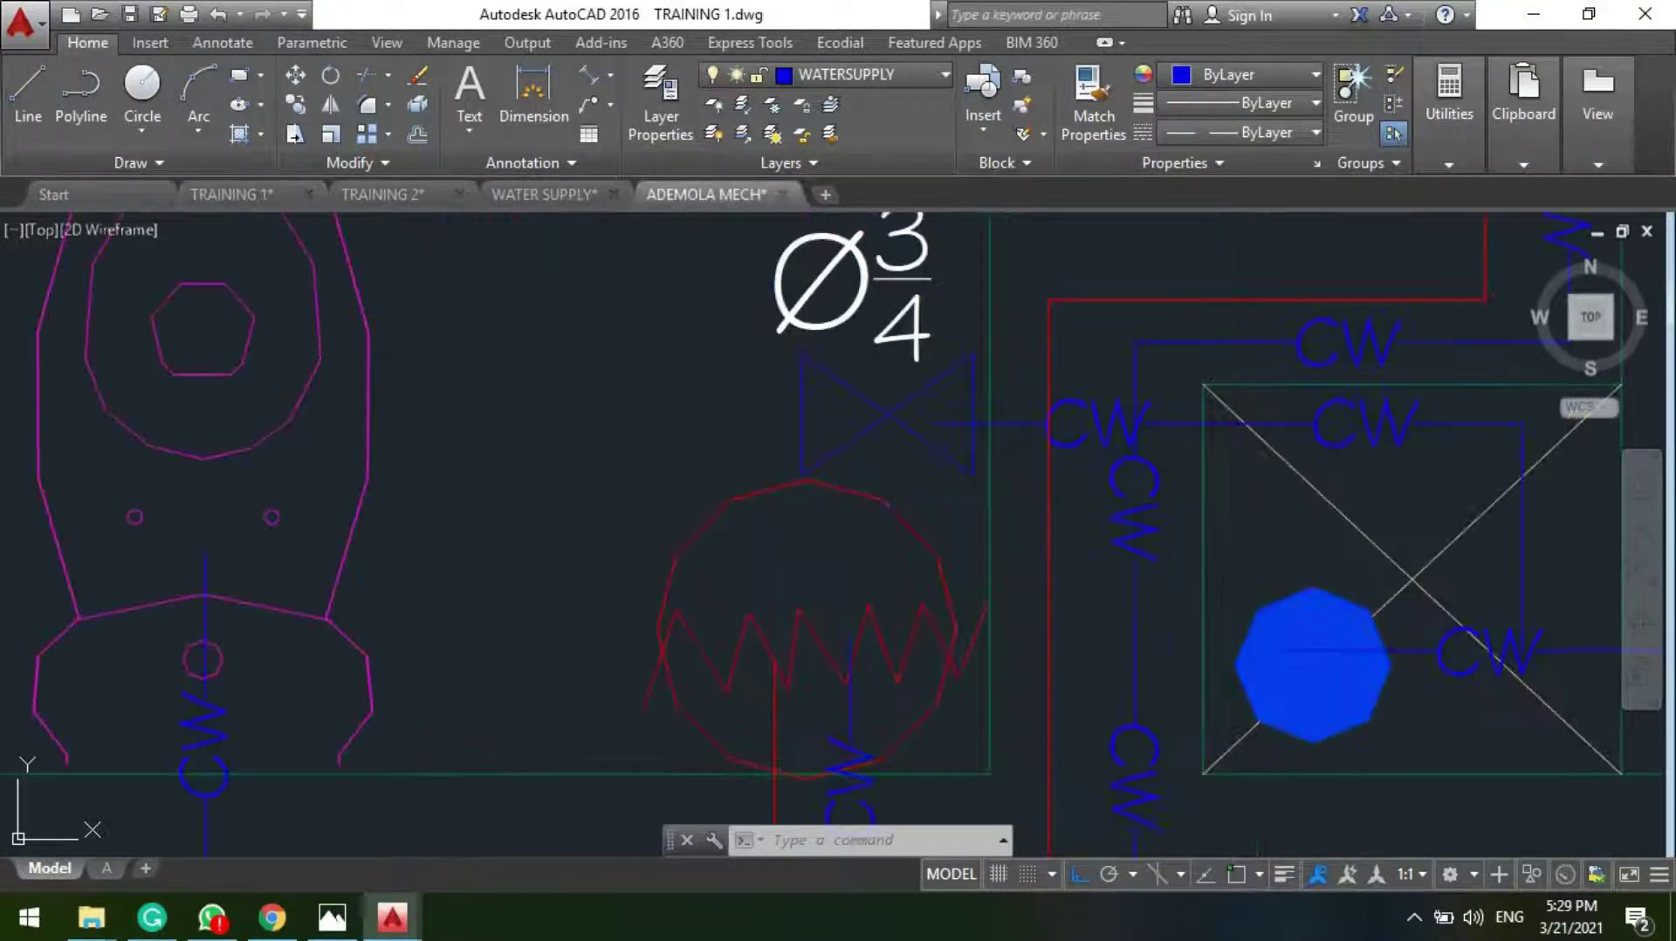
{"action": "scroll", "coordinate": [431, 385], "scroll_direction": "down", "scroll_amount": 3}
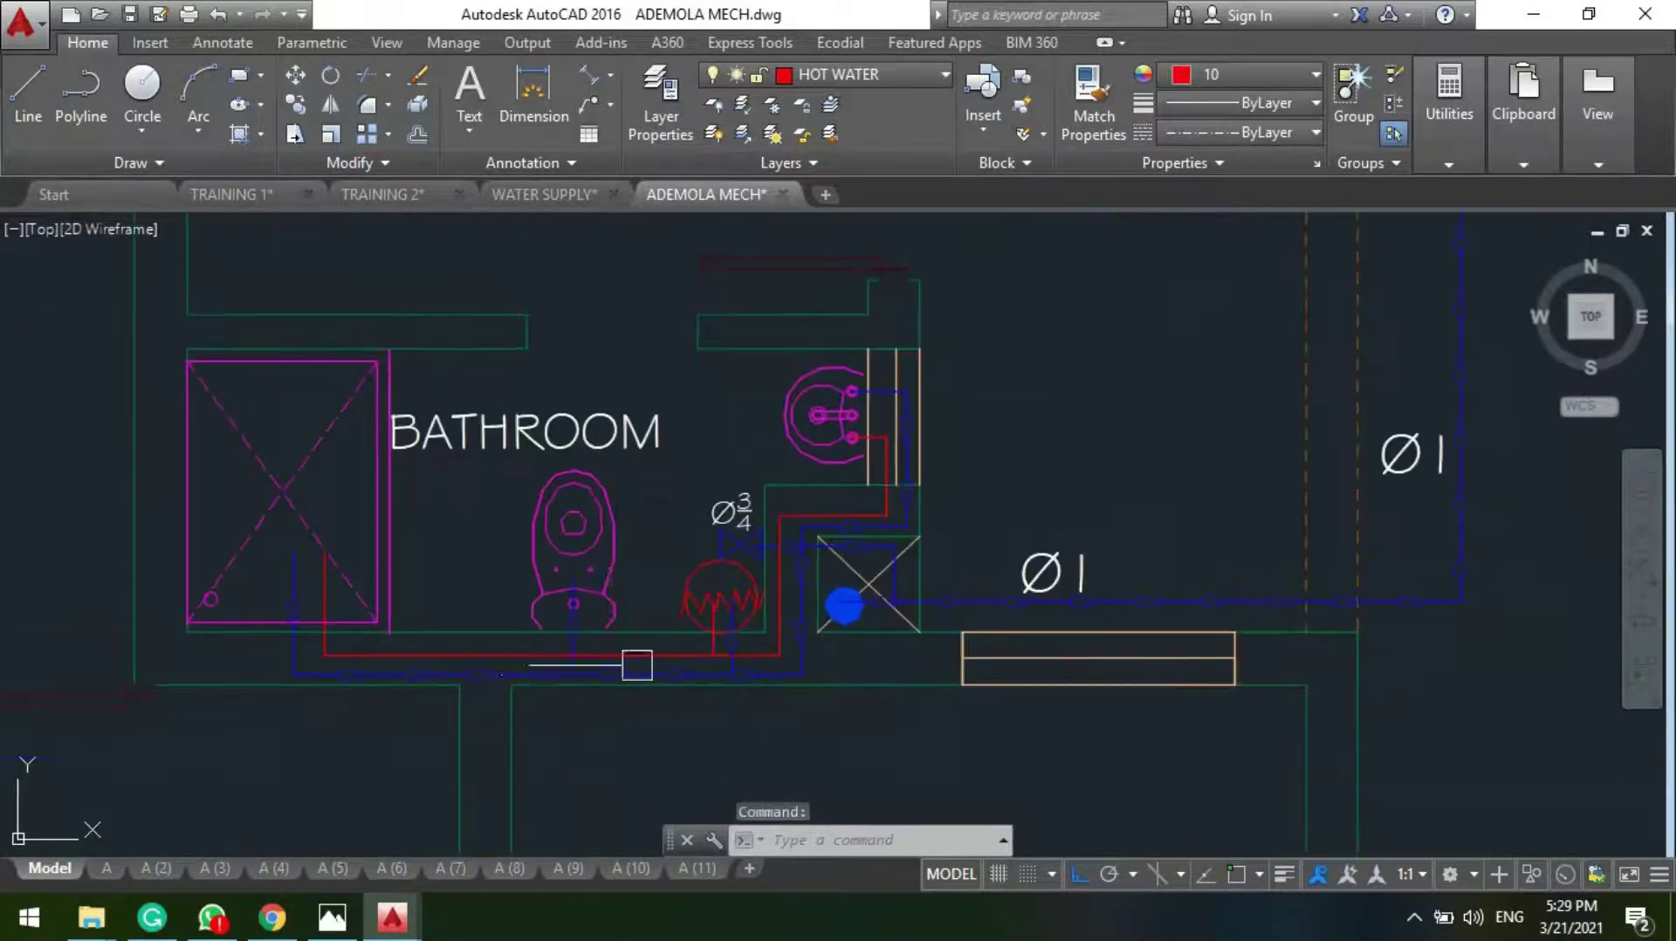
{"action": "scroll", "coordinate": [562, 653], "scroll_direction": "up", "scroll_amount": 5}
{"action": "left_click", "coordinate": [471, 583]}
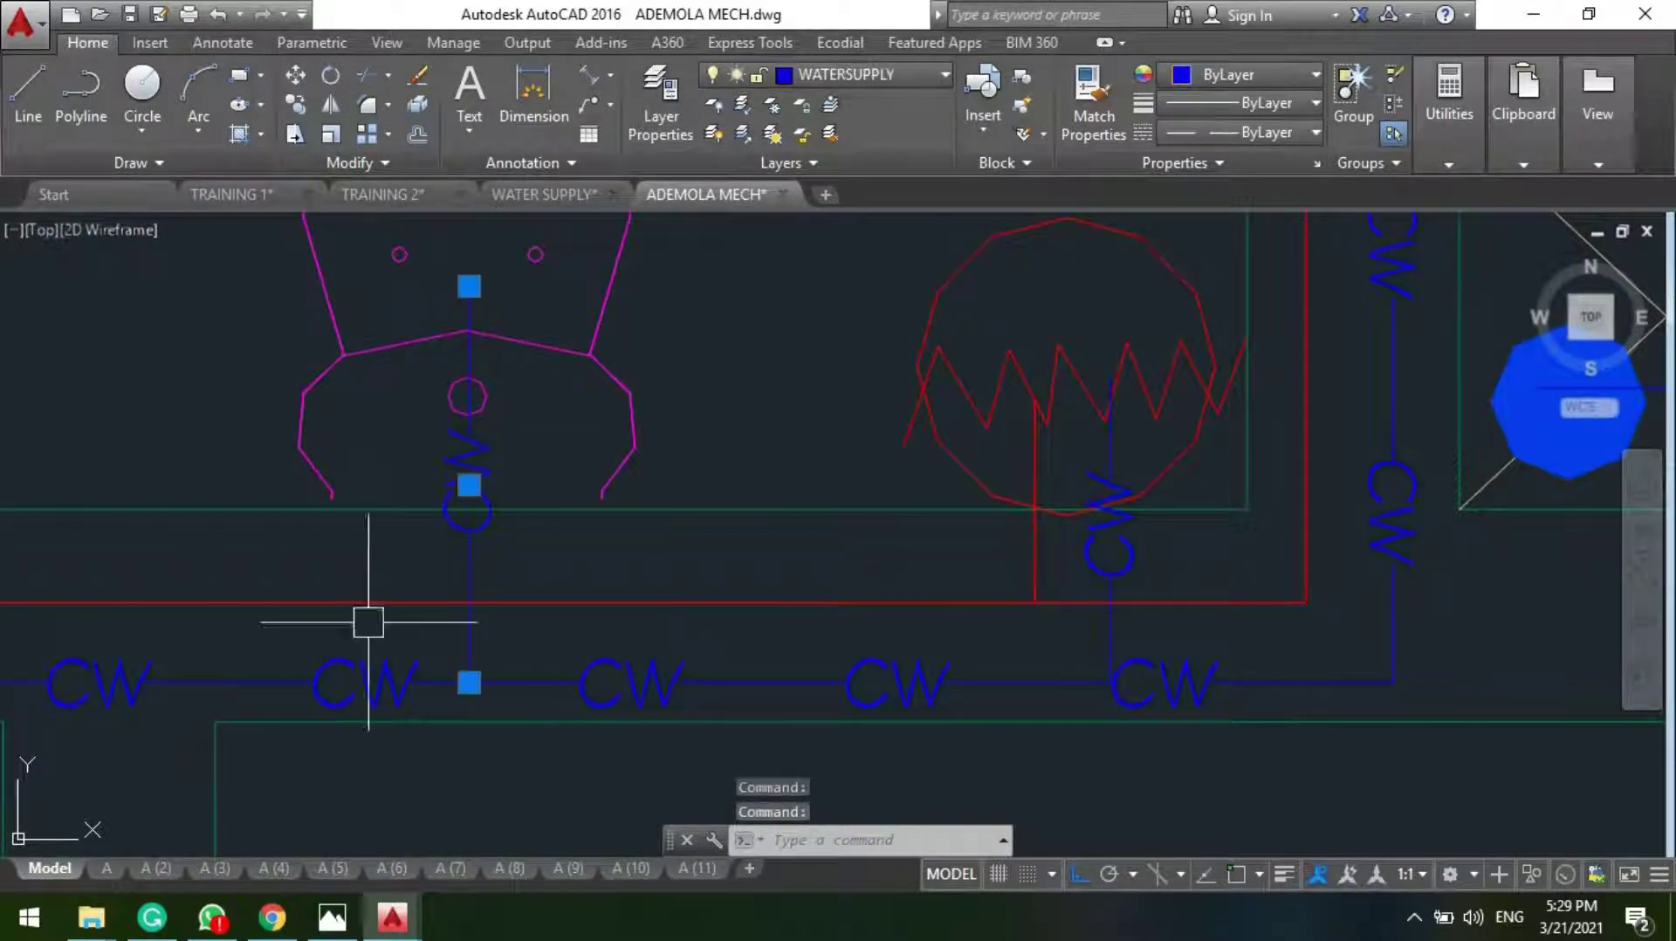
{"action": "left_click", "coordinate": [238, 196]}
{"action": "scroll", "coordinate": [457, 620], "scroll_direction": "up", "scroll_amount": 6}
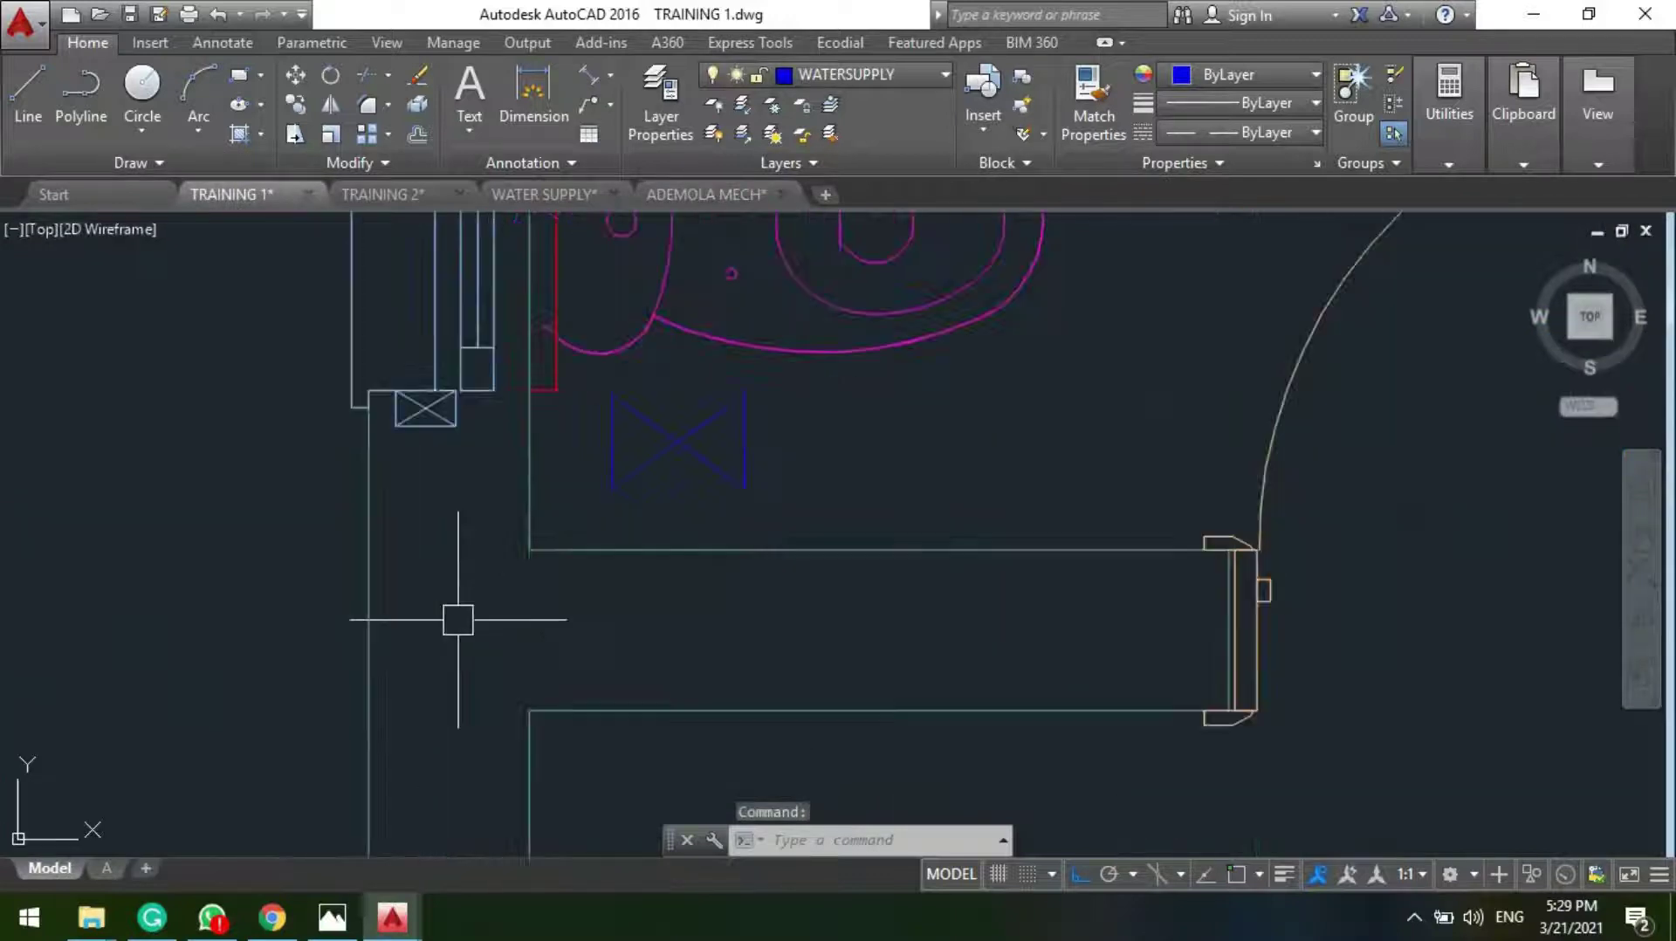
{"action": "key", "text": "ctrl+v"}
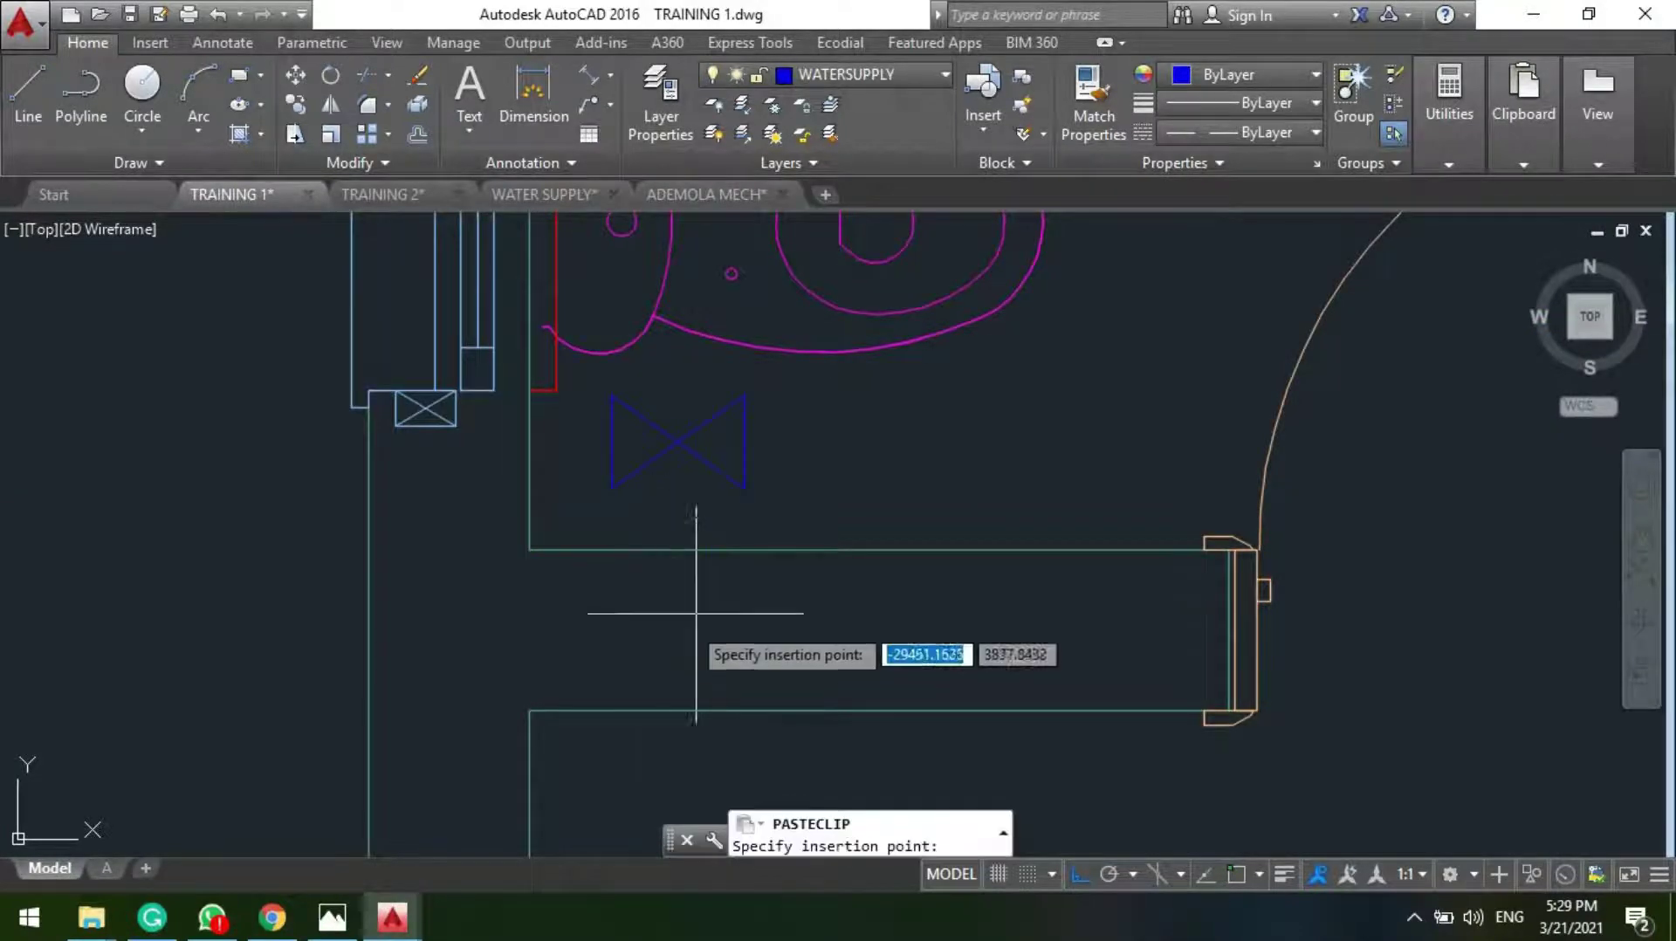
{"action": "scroll", "coordinate": [710, 694], "scroll_direction": "down", "scroll_amount": 4}
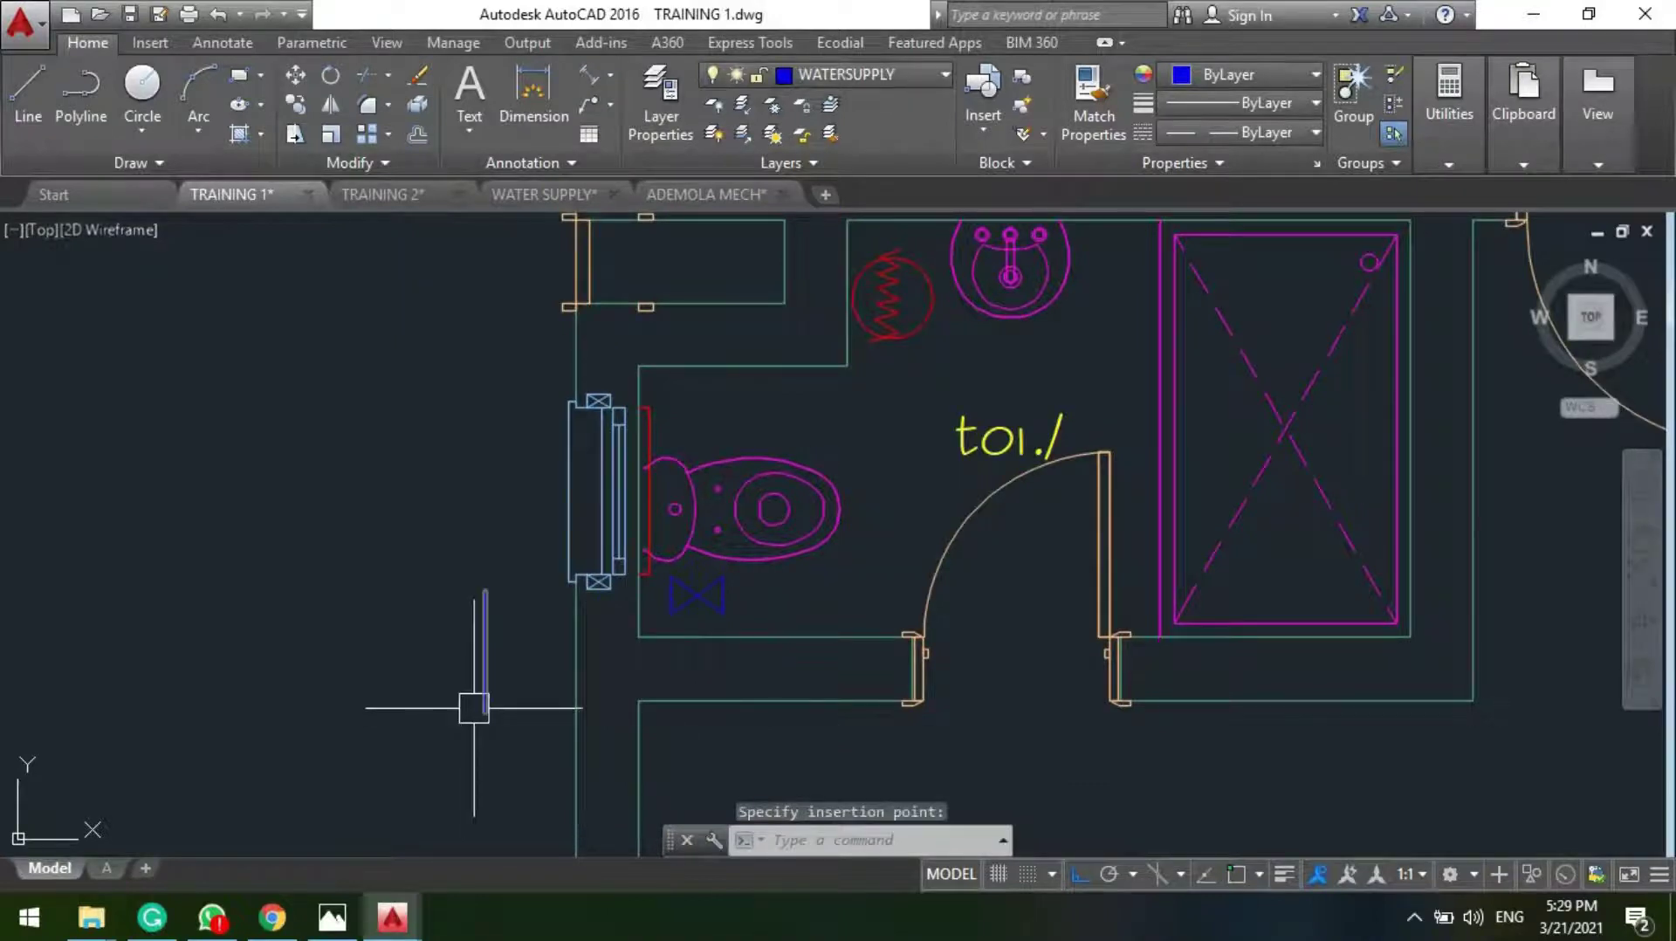
Step: Regenerate the drawing and apply the CW linetype to the pasted blue line
{"action": "key", "text": "BackSpace"}
{"action": "key", "text": "BackSpace"}
{"action": "key", "text": "BackSpace"}
{"action": "type", "text": "REGENALL"}
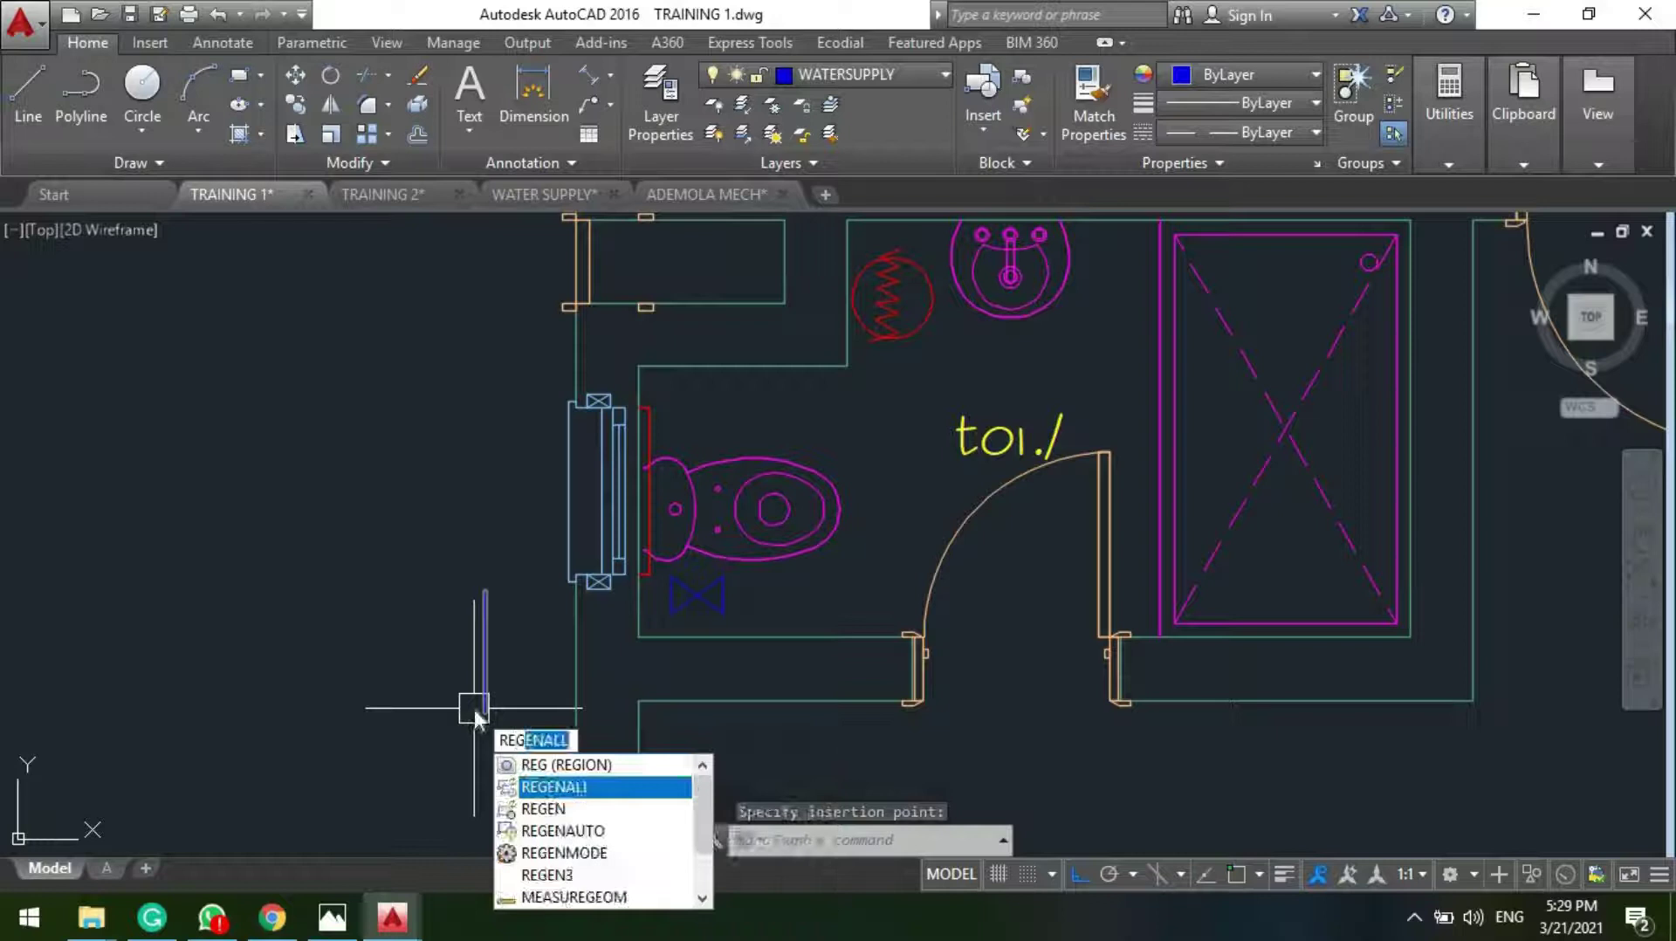
{"action": "key", "text": "Escape"}
{"action": "left_click_drag", "start_coordinate": [524, 611], "coordinate": [462, 663]}
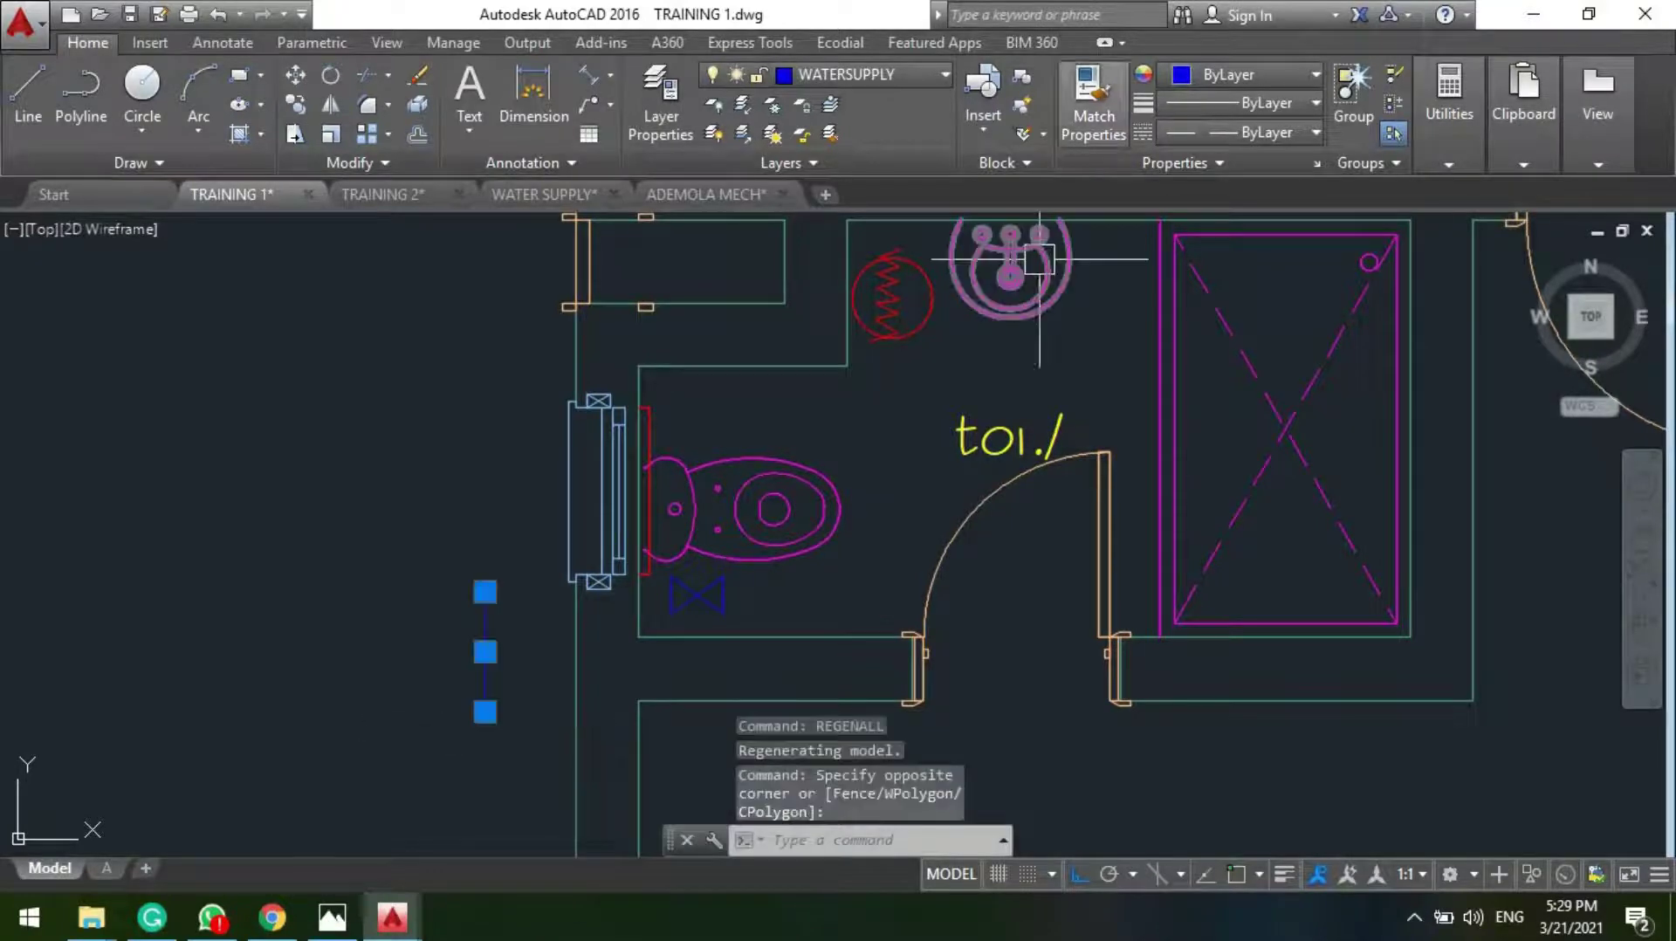
{"action": "key", "text": "Escape"}
{"action": "left_click", "coordinate": [485, 643]}
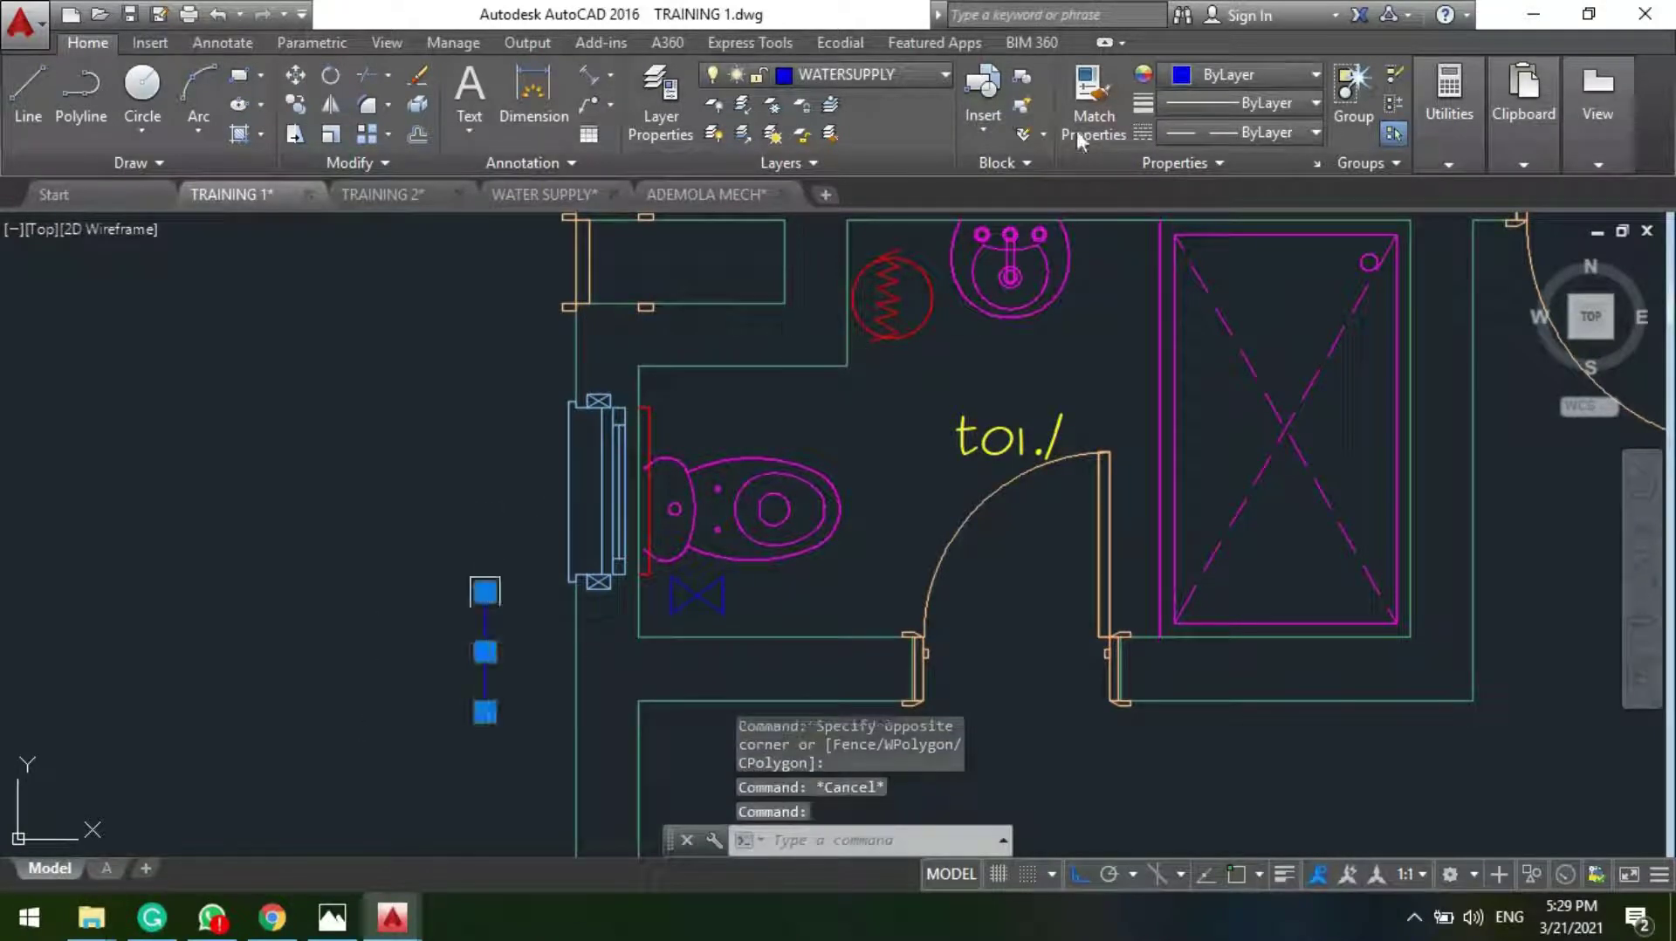
{"action": "left_click", "coordinate": [1240, 132]}
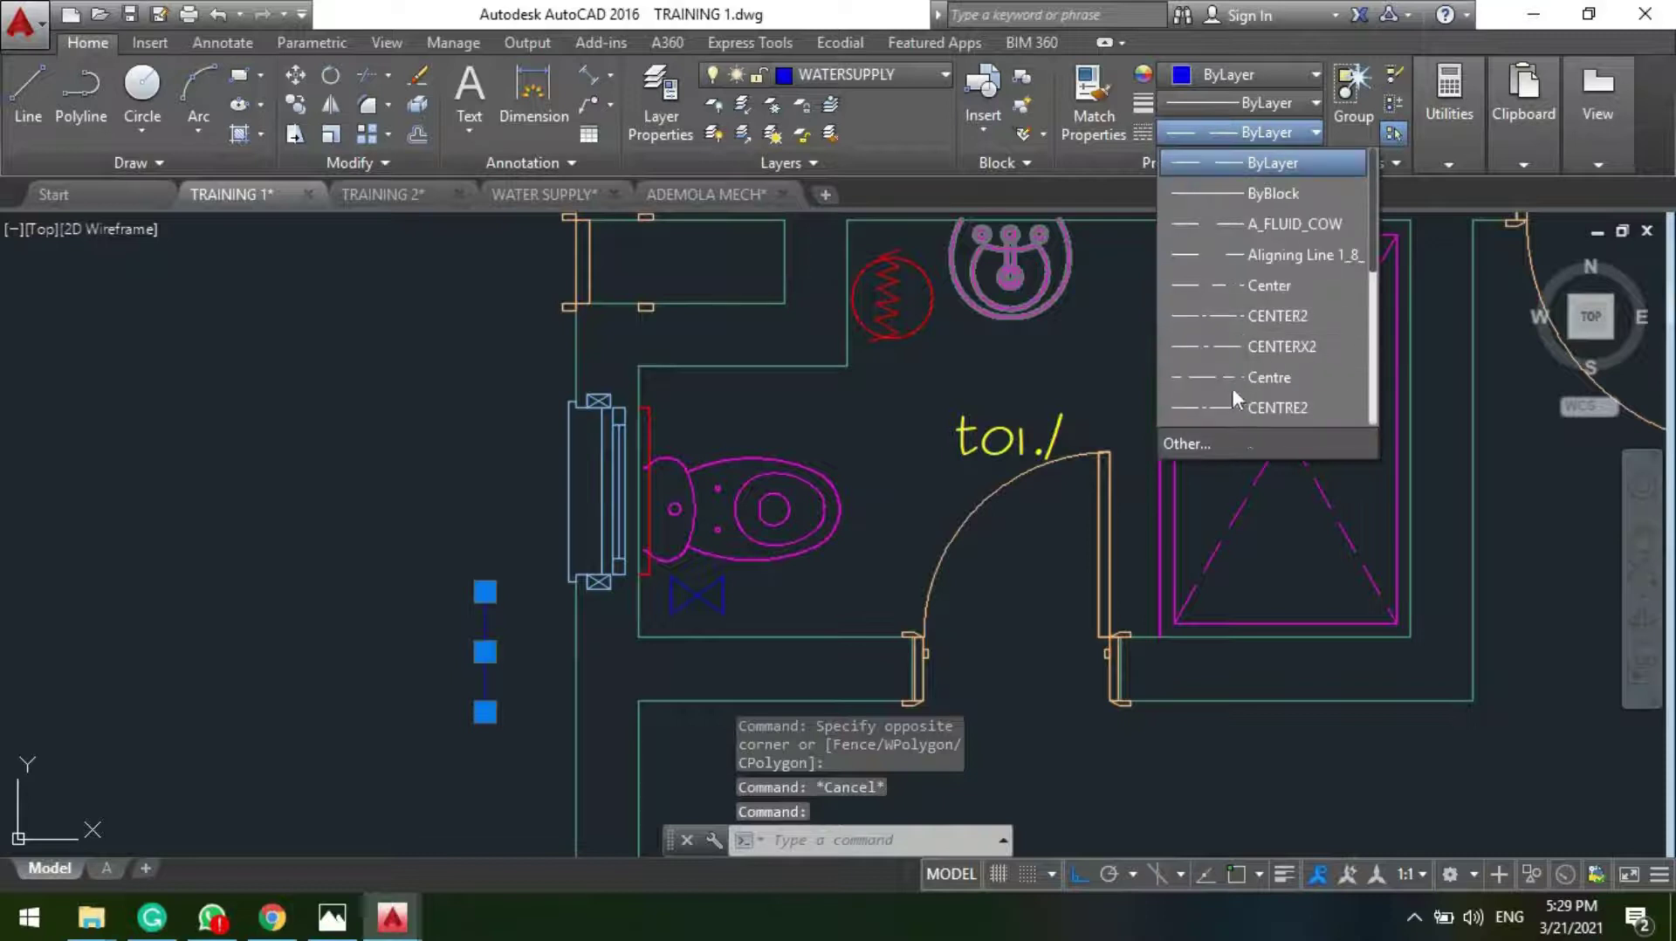
{"action": "scroll", "coordinate": [1243, 355], "scroll_direction": "down", "scroll_amount": 3}
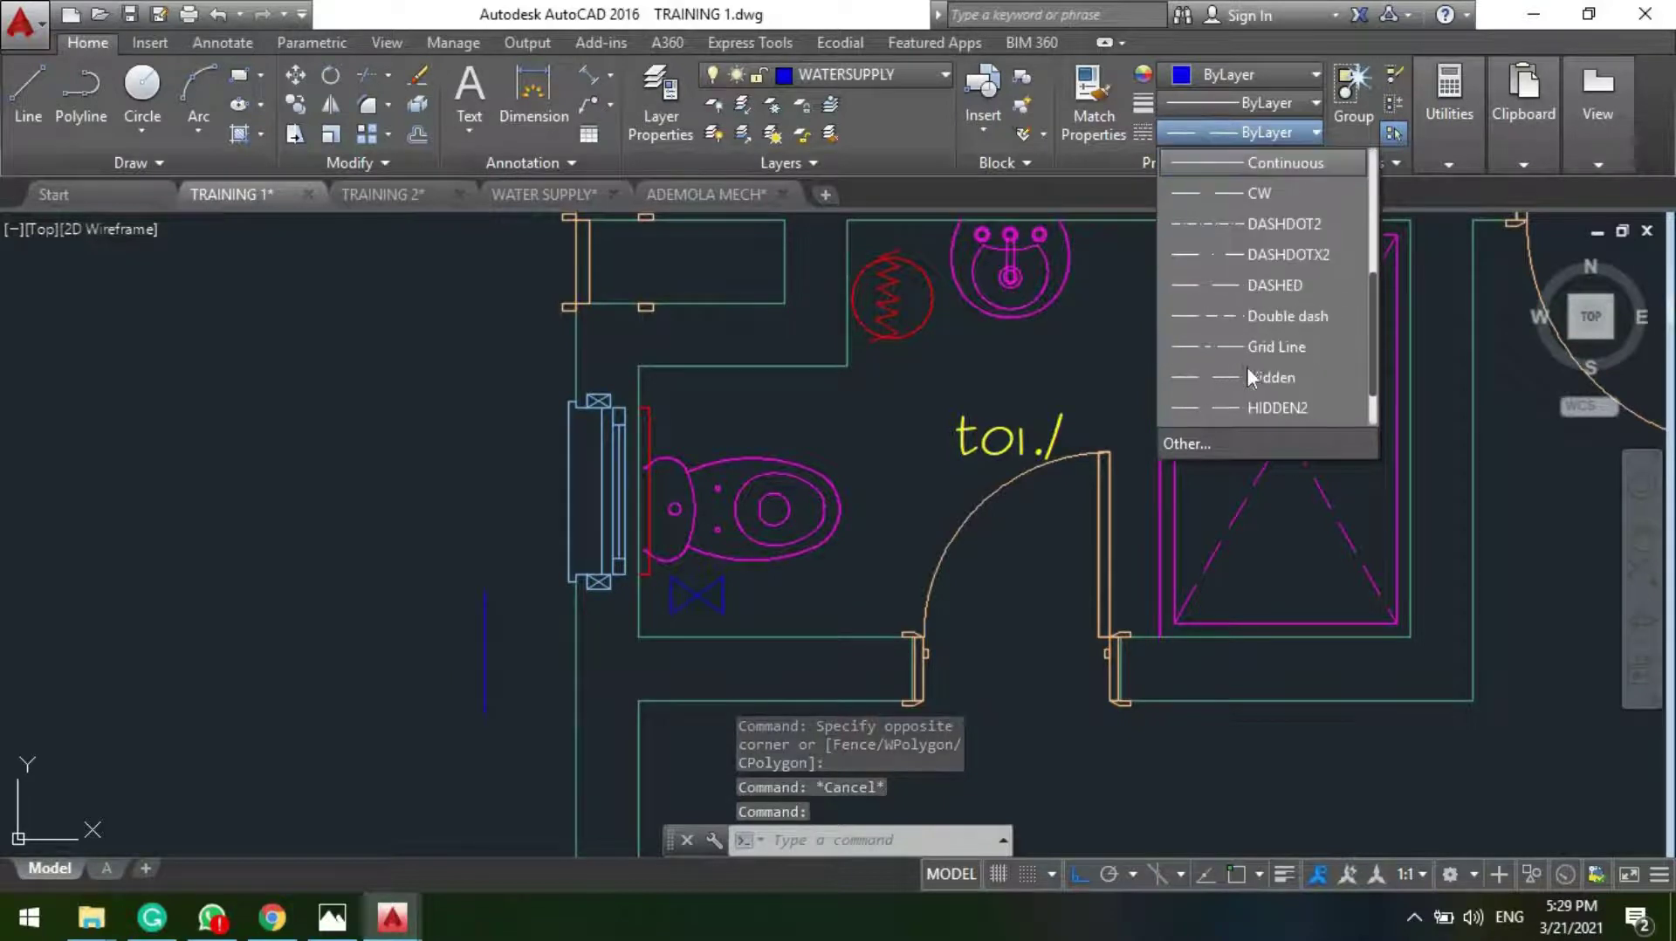
{"action": "left_click", "coordinate": [1246, 193]}
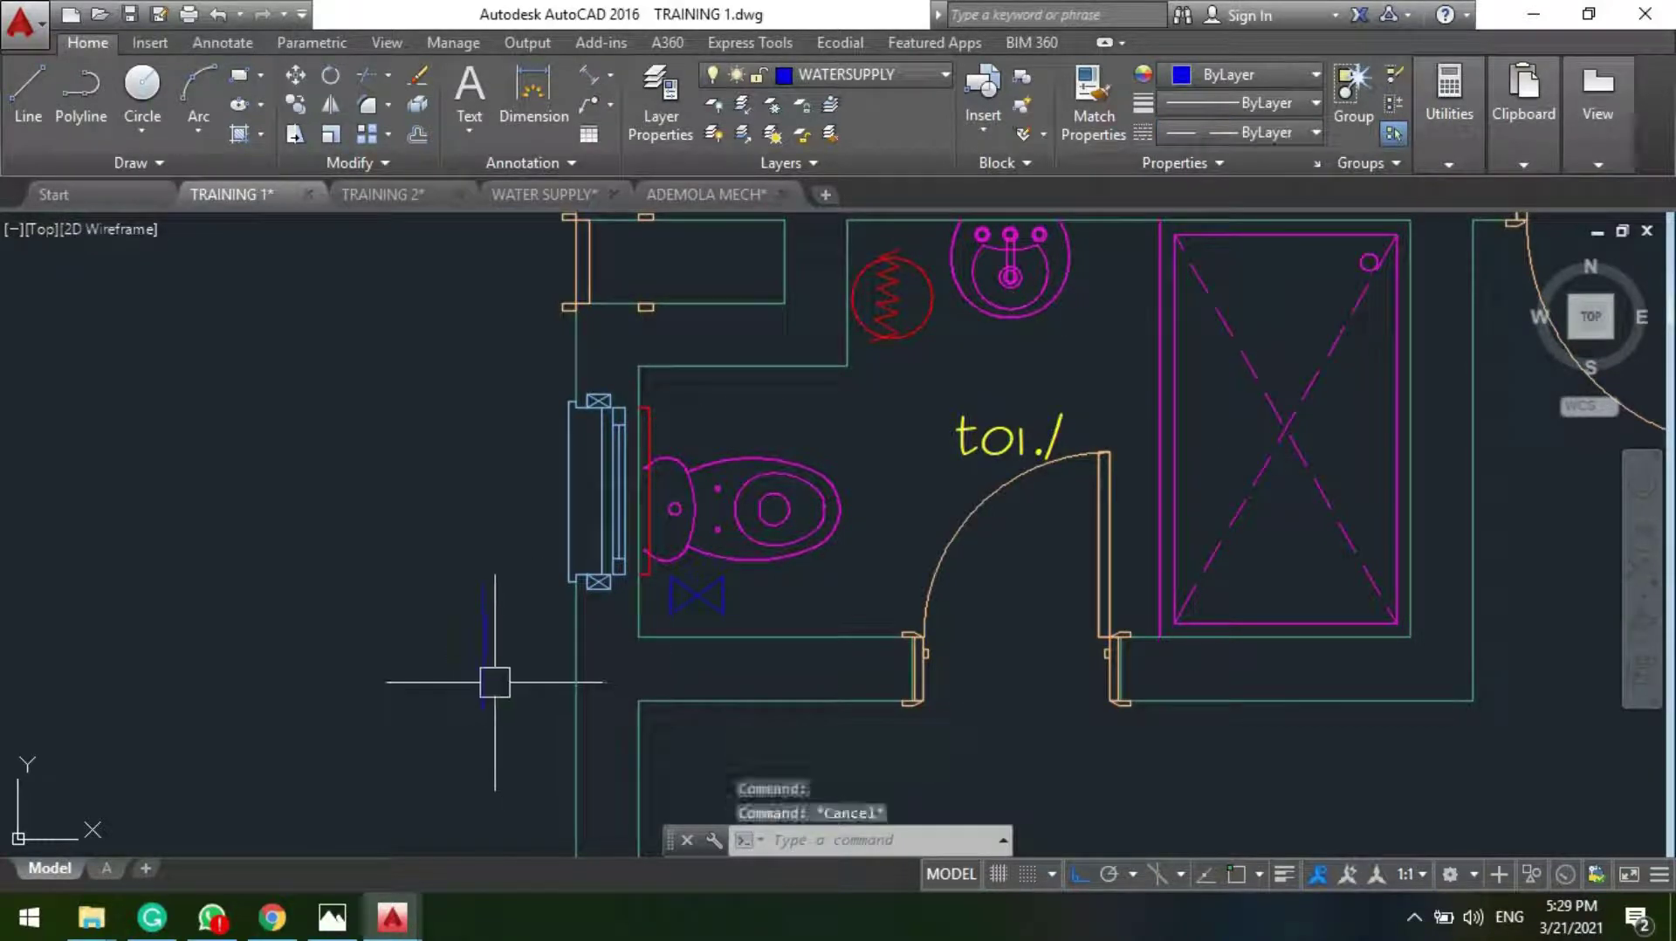
{"action": "scroll", "coordinate": [485, 652], "scroll_direction": "up", "scroll_amount": 8}
{"action": "key", "text": "Escape"}
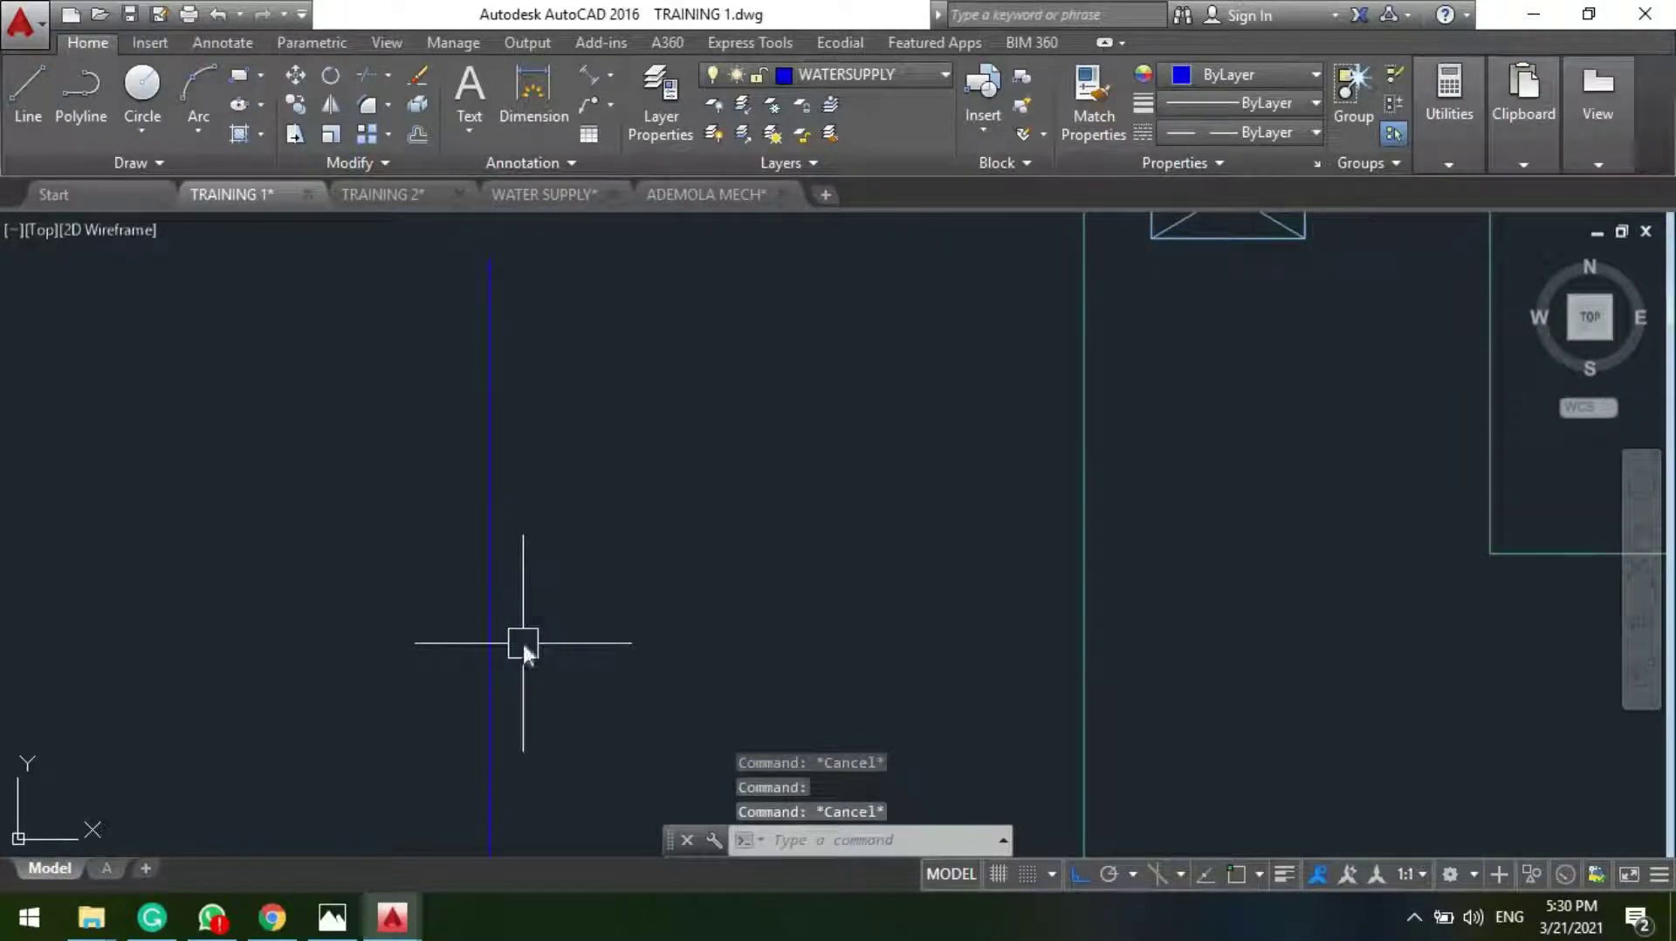
{"action": "key", "text": "Return"}
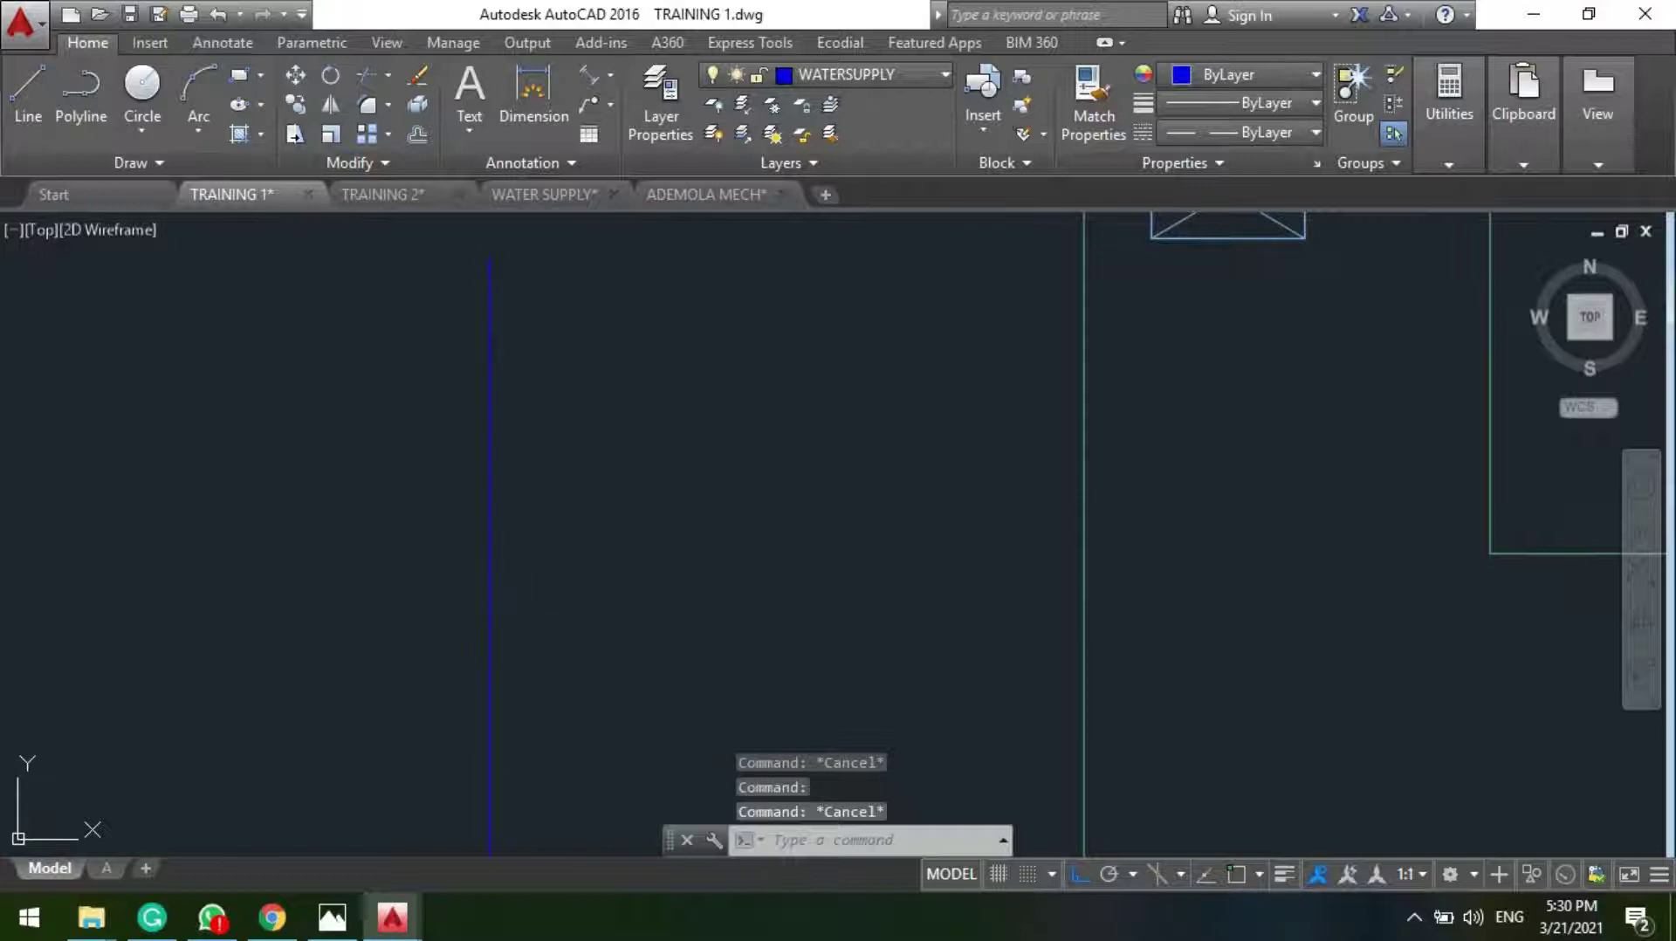
Step: Check the linetype scale in Linetype Manager, leaving the global scale at 25
{"action": "scroll", "coordinate": [524, 516], "scroll_direction": "down", "scroll_amount": 3}
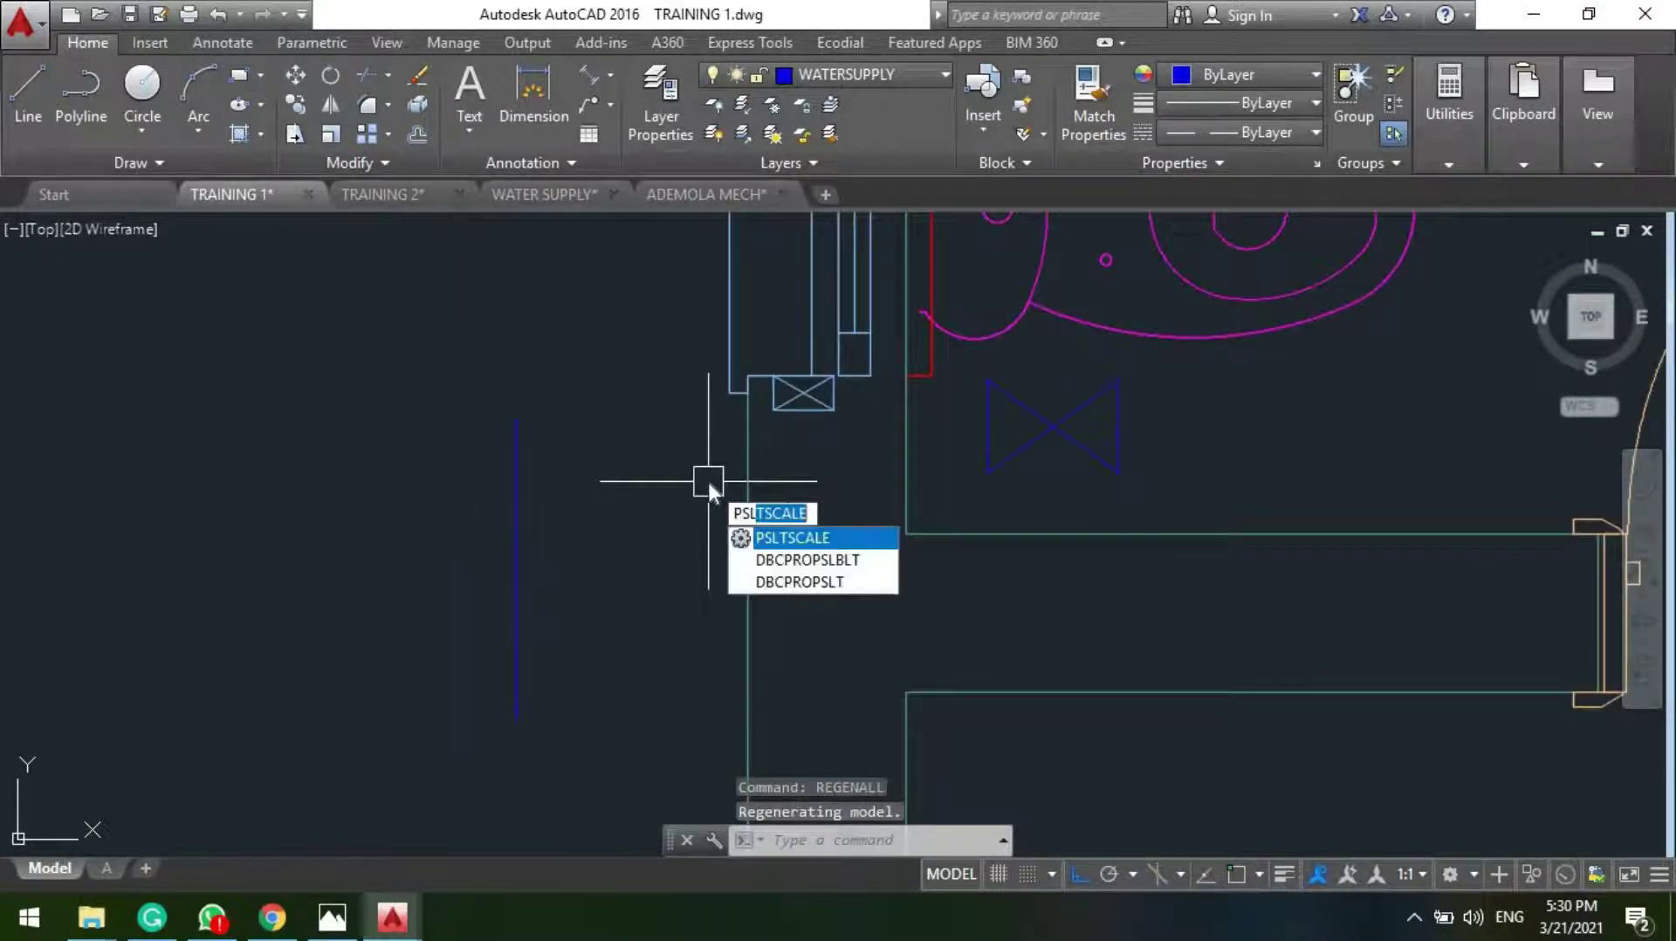
{"action": "key", "text": "Return"}
{"action": "key", "text": "Escape"}
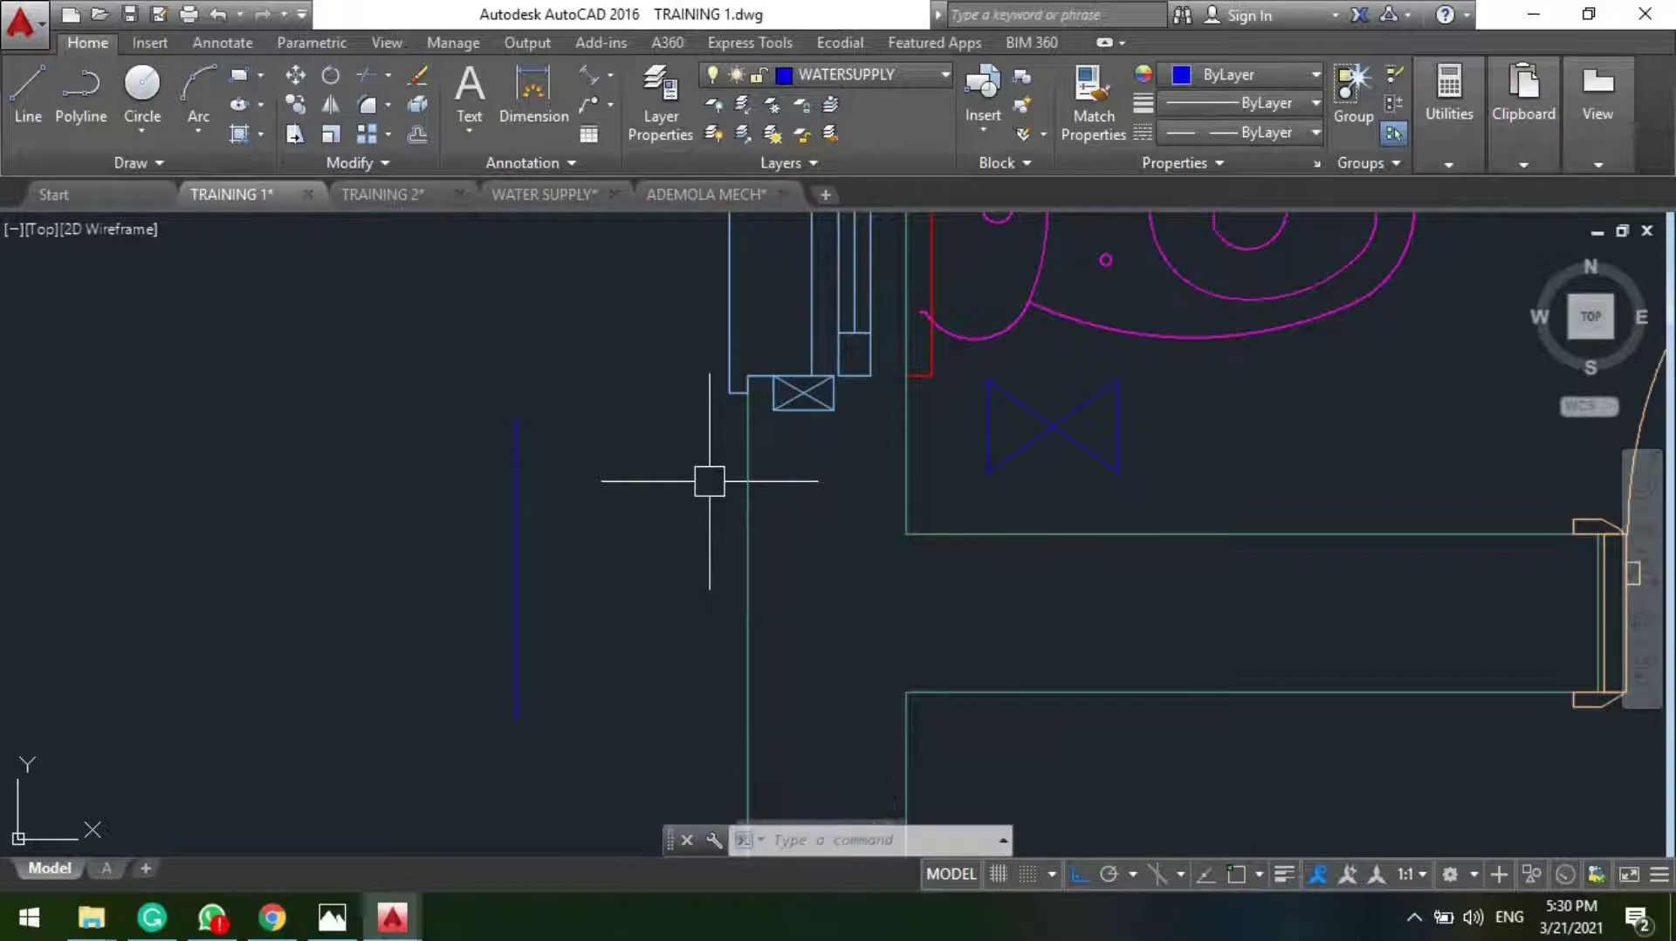
{"action": "scroll", "coordinate": [593, 396], "scroll_direction": "down", "scroll_amount": 2}
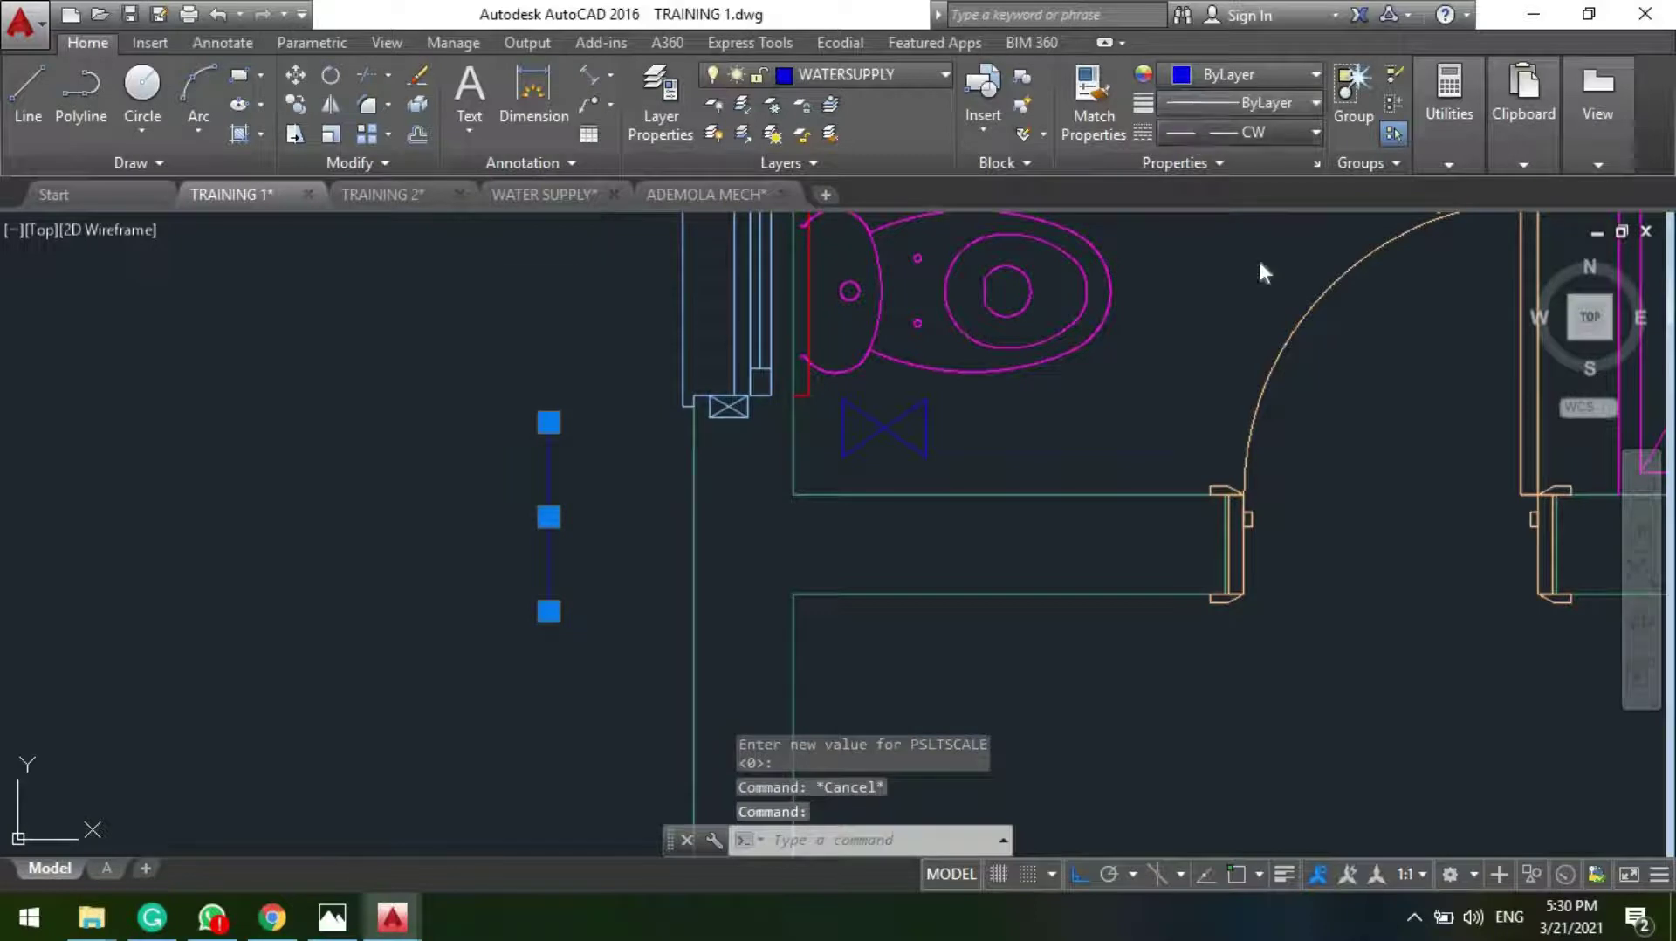
{"action": "left_click", "coordinate": [1227, 449]}
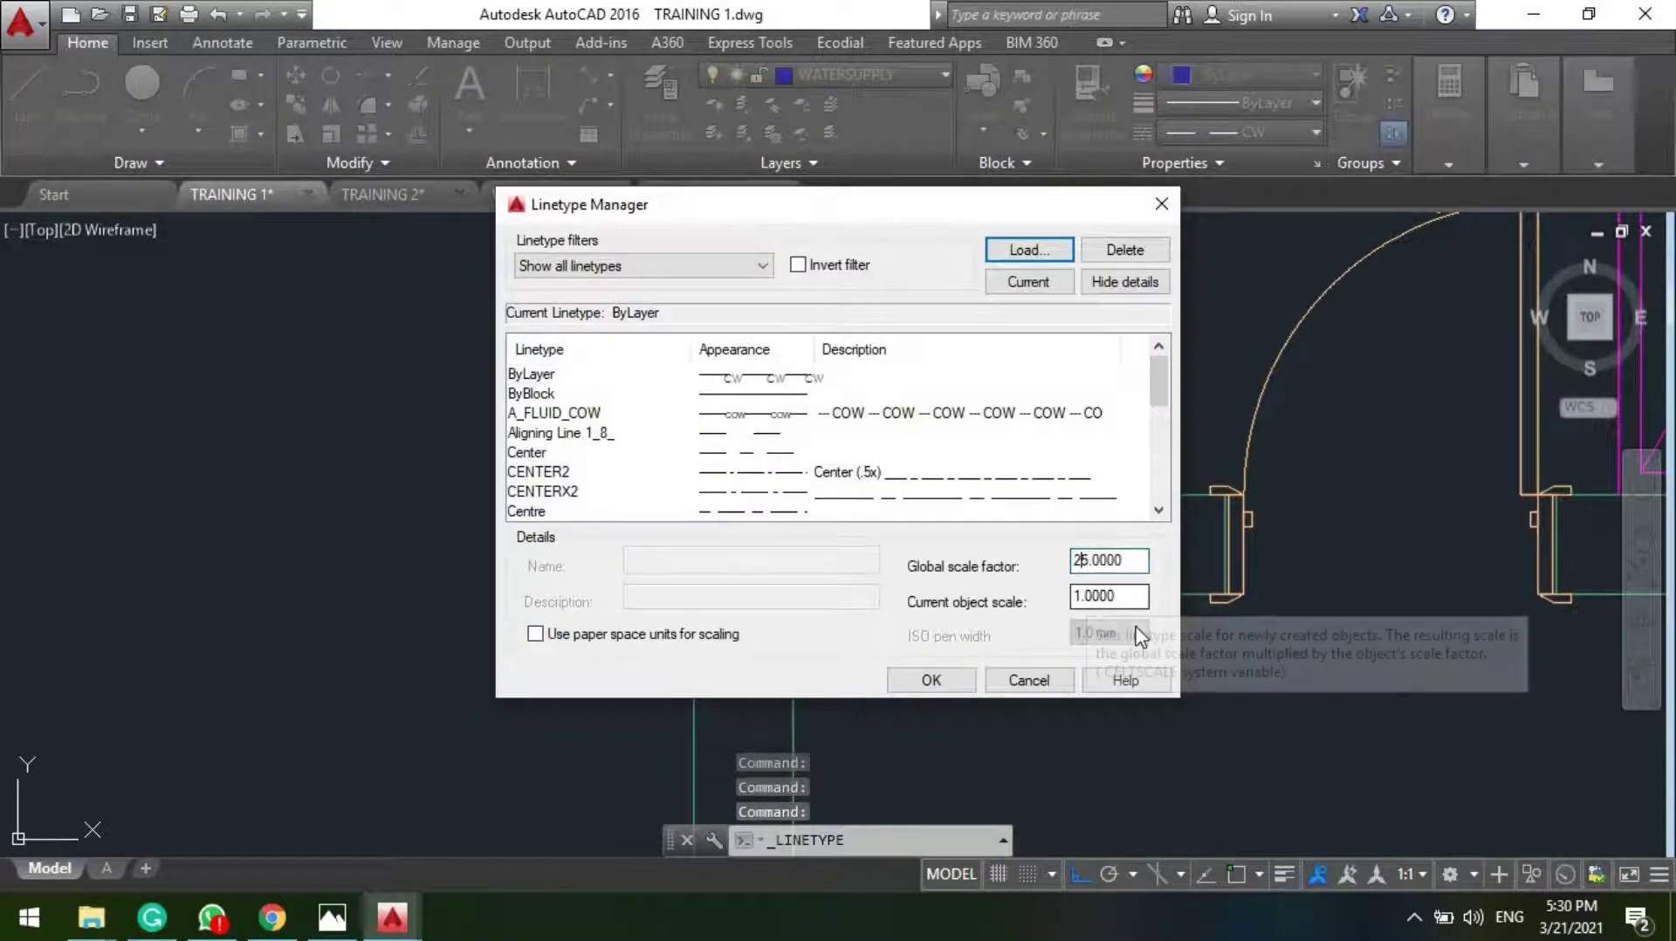
{"action": "key", "text": "Return"}
{"action": "key", "text": "Escape"}
{"action": "scroll", "coordinate": [843, 629], "scroll_direction": "down", "scroll_amount": 2}
{"action": "middle_click_drag", "start_coordinate": [843, 629], "coordinate": [616, 655]}
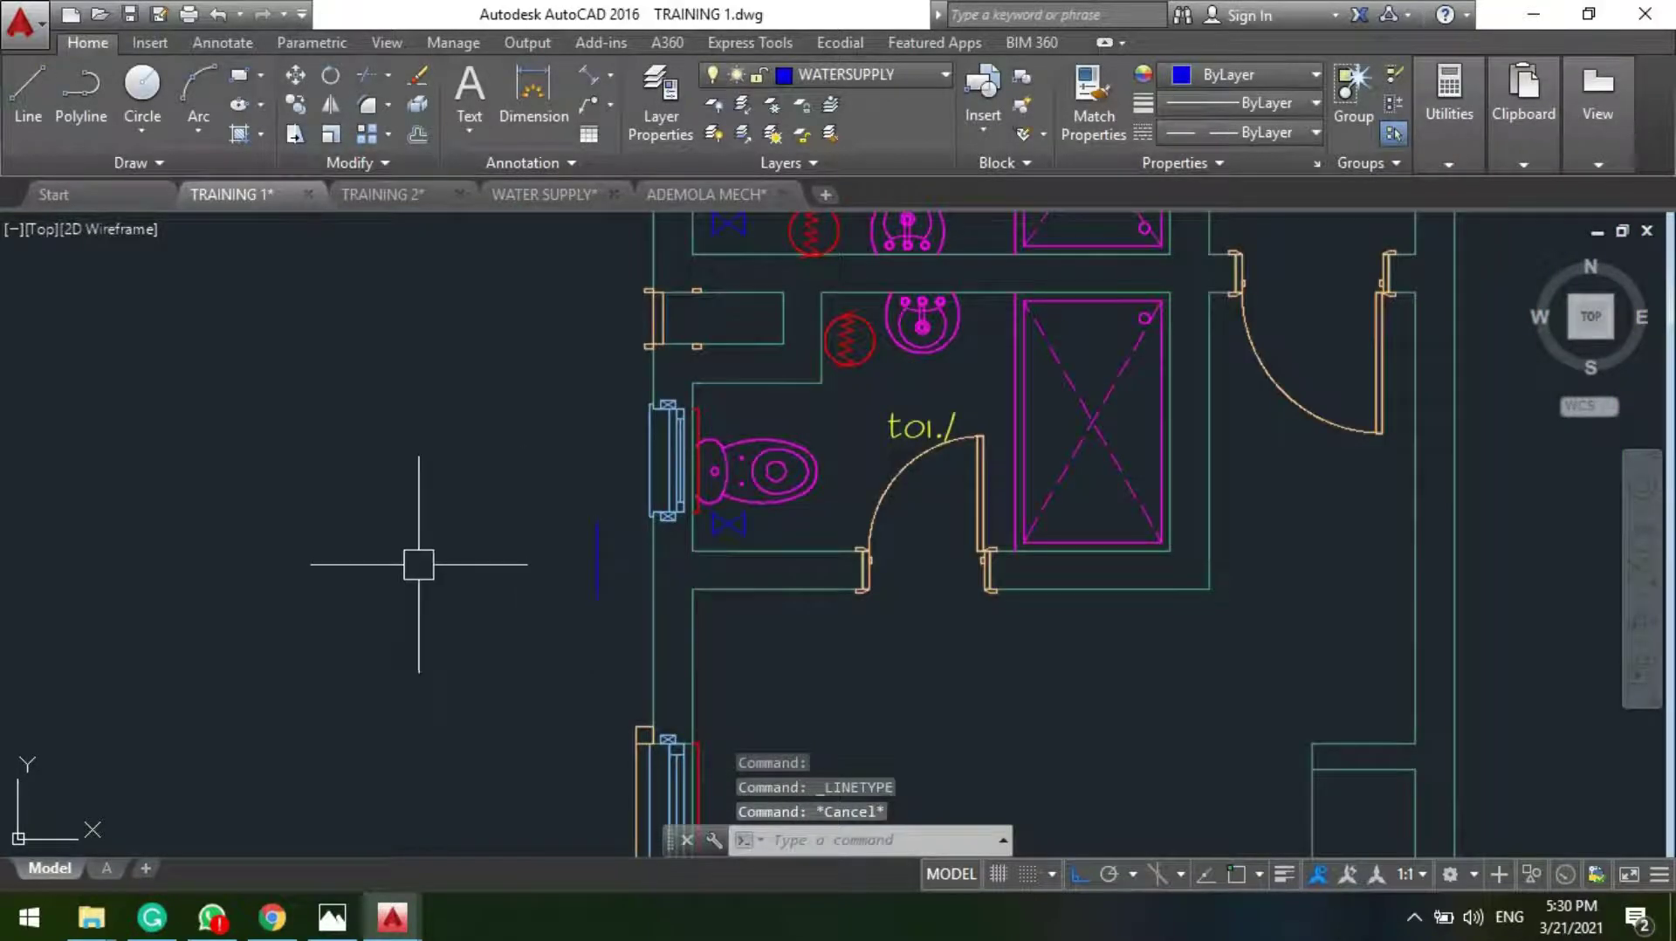
Step: Erase the stray vertical and horizontal blue lines using crossing-window selections
{"action": "key", "text": "Return"}
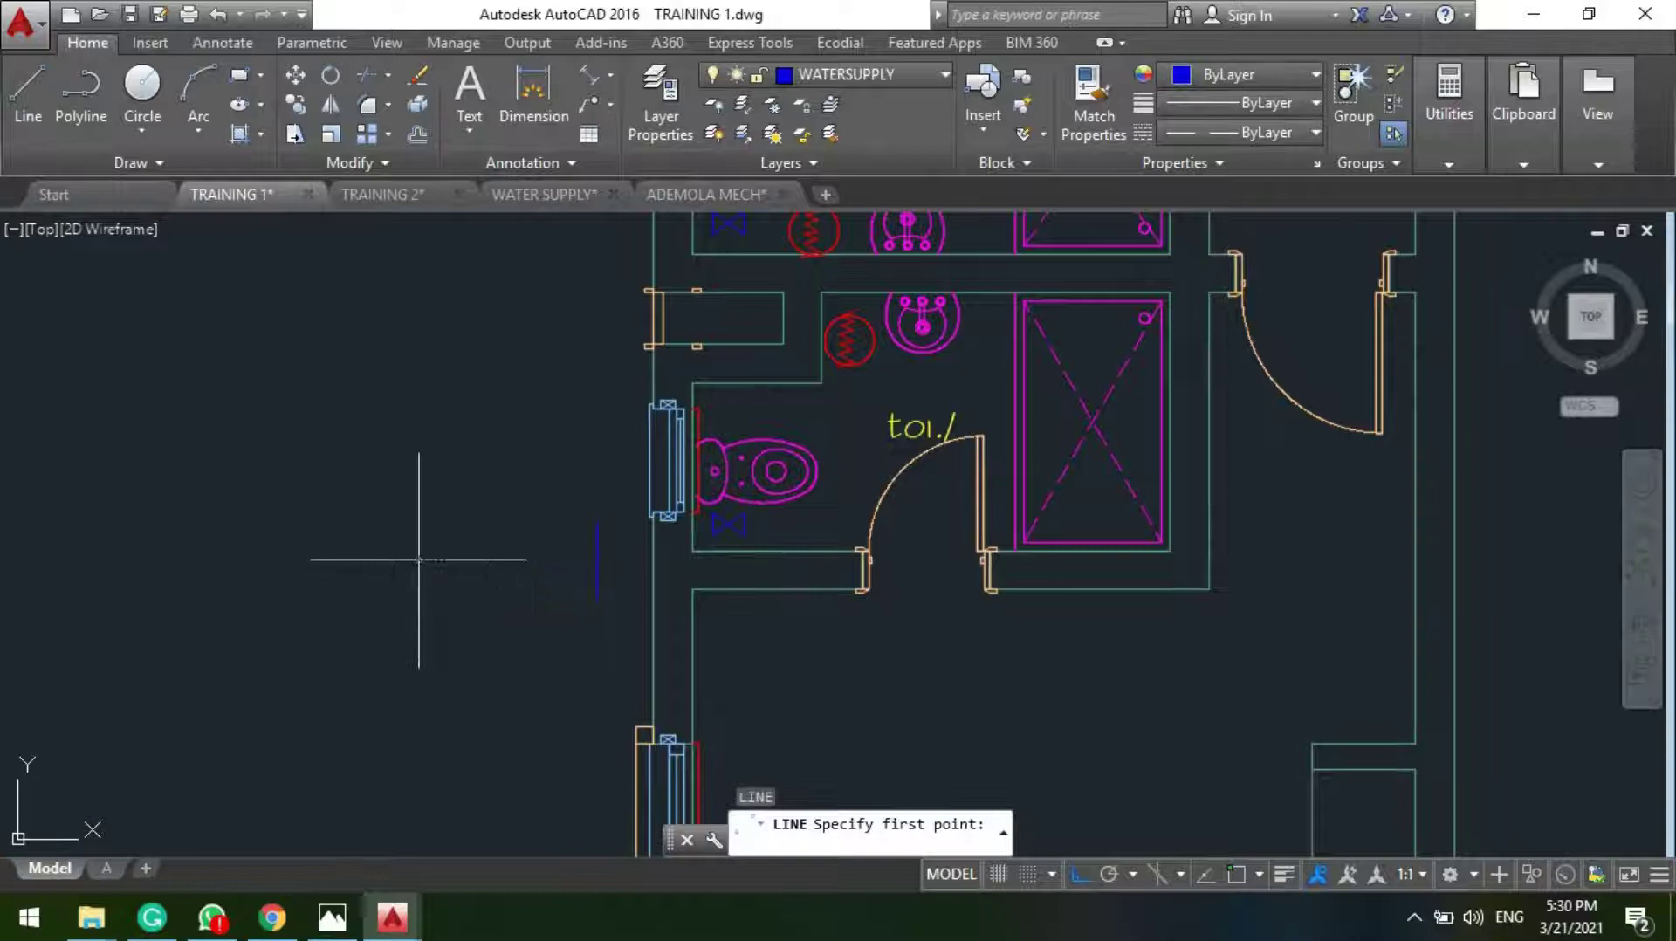
{"action": "left_click", "coordinate": [420, 561]}
{"action": "scroll", "coordinate": [523, 567], "scroll_direction": "up", "scroll_amount": 5}
{"action": "key", "text": "Escape"}
{"action": "left_click", "coordinate": [867, 574]}
{"action": "left_click", "coordinate": [786, 462]}
{"action": "key", "text": "Delete"}
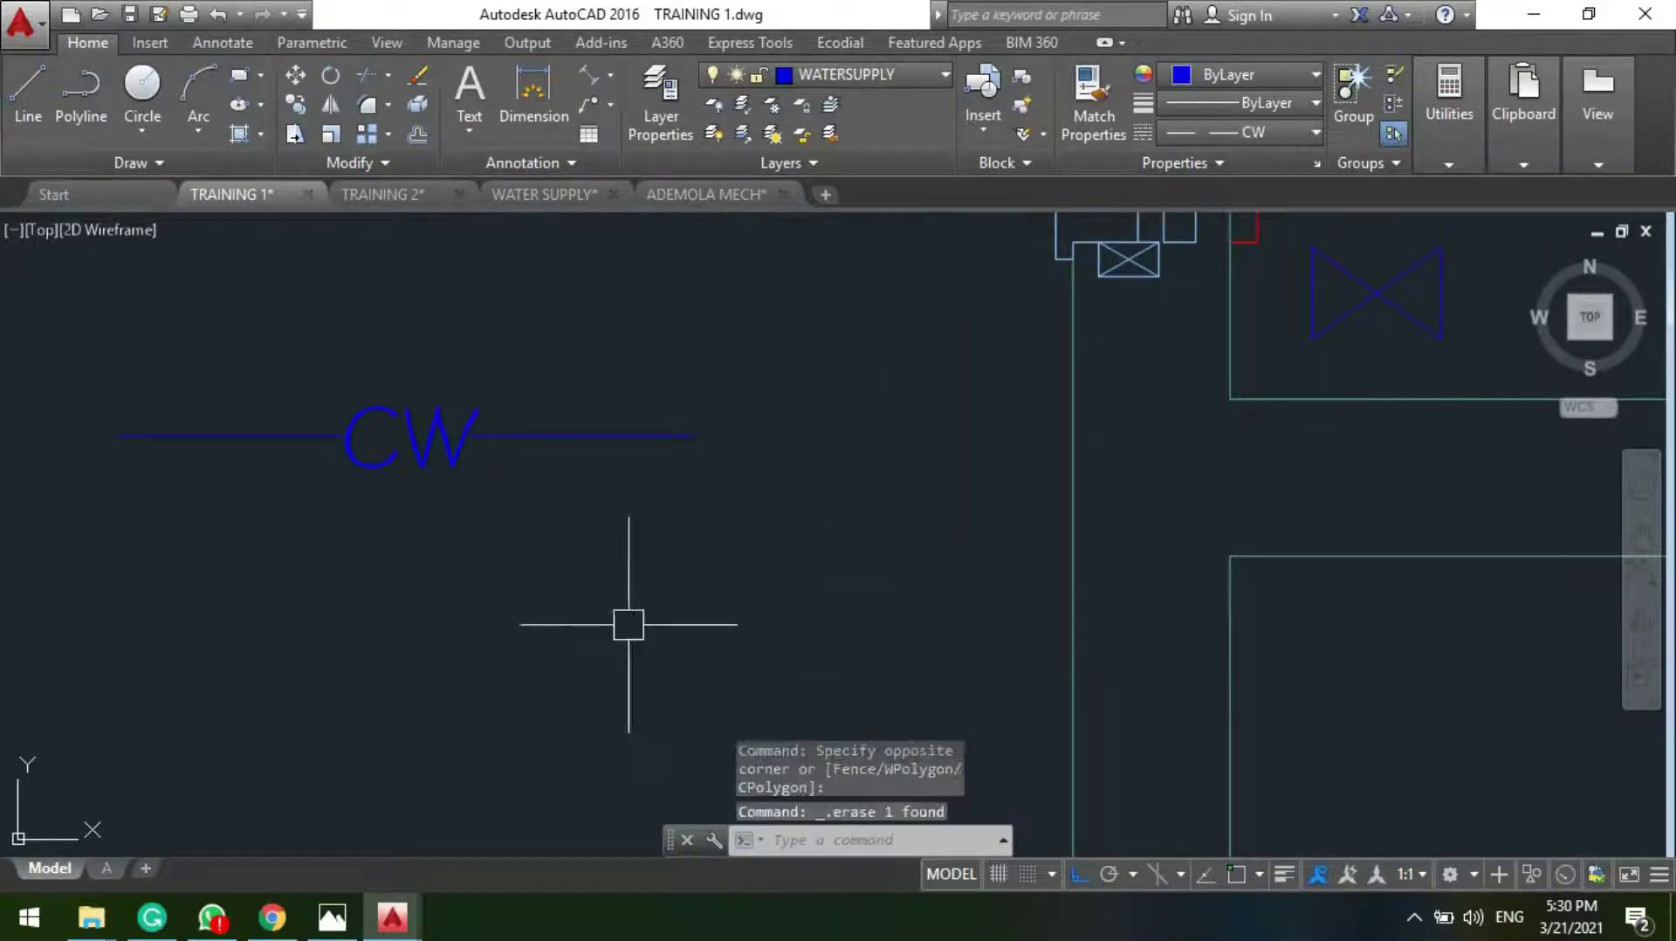
{"action": "scroll", "coordinate": [576, 642], "scroll_direction": "down", "scroll_amount": 4}
{"action": "left_click", "coordinate": [561, 623]}
{"action": "left_click", "coordinate": [500, 452]}
{"action": "key", "text": "Delete"}
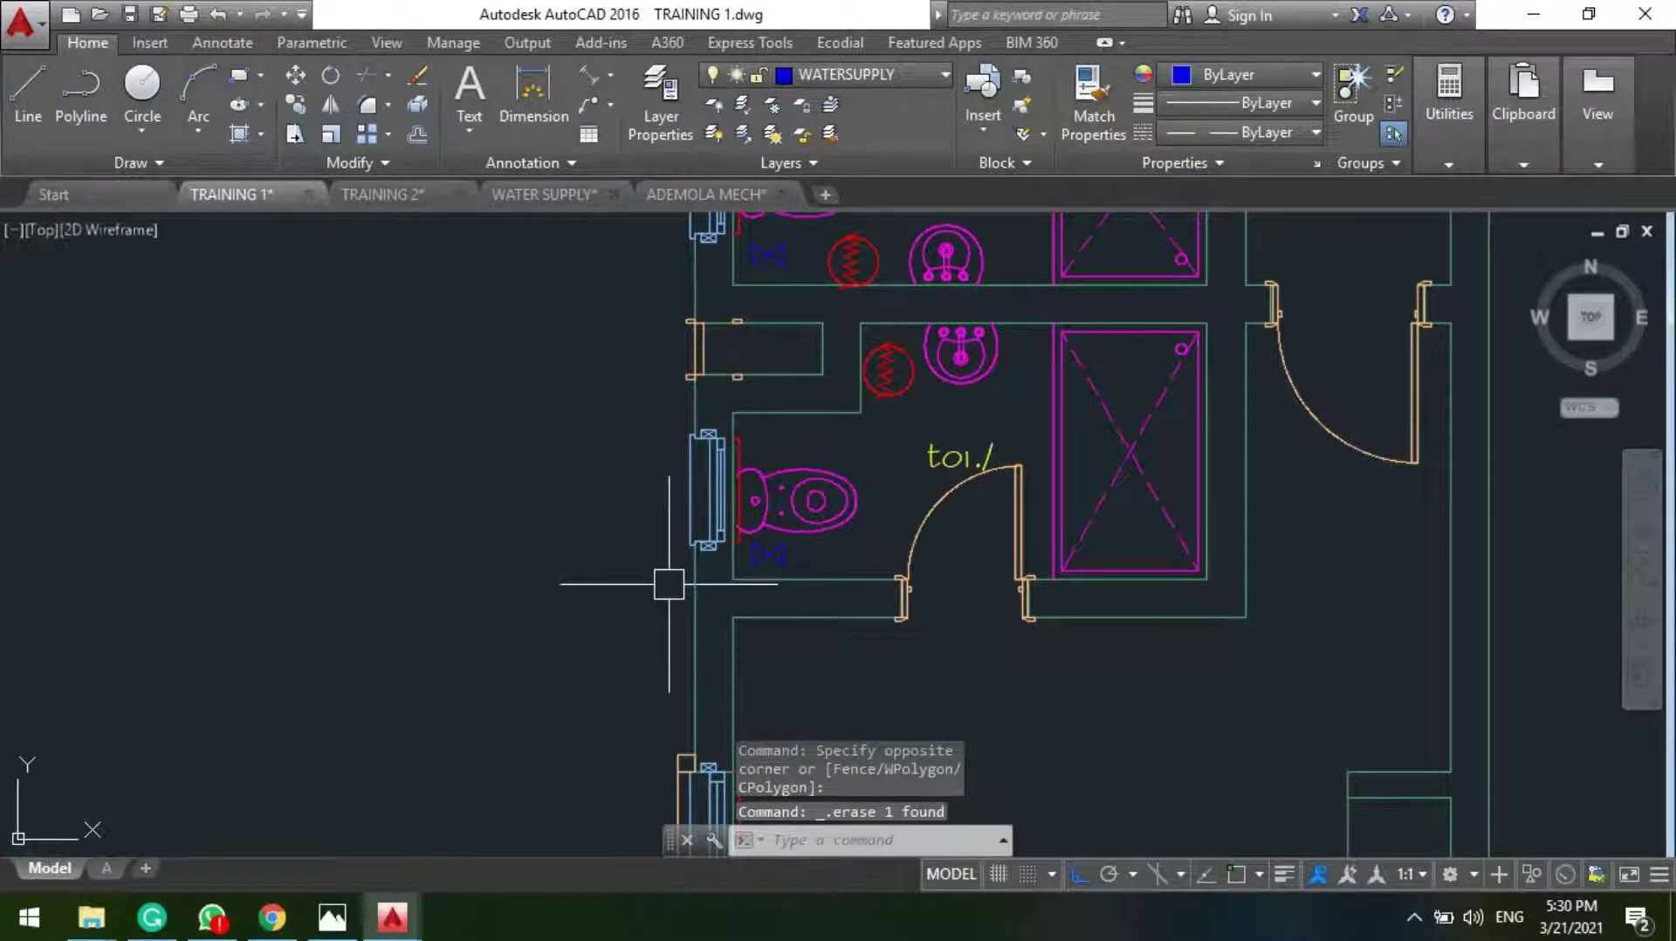
{"action": "scroll", "coordinate": [698, 680], "scroll_direction": "up", "scroll_amount": 4}
Step: Start a CW line at the toilet valve symbol with Osnap on, then cancel it
{"action": "type", "text": "l"}
{"action": "key", "text": "Return"}
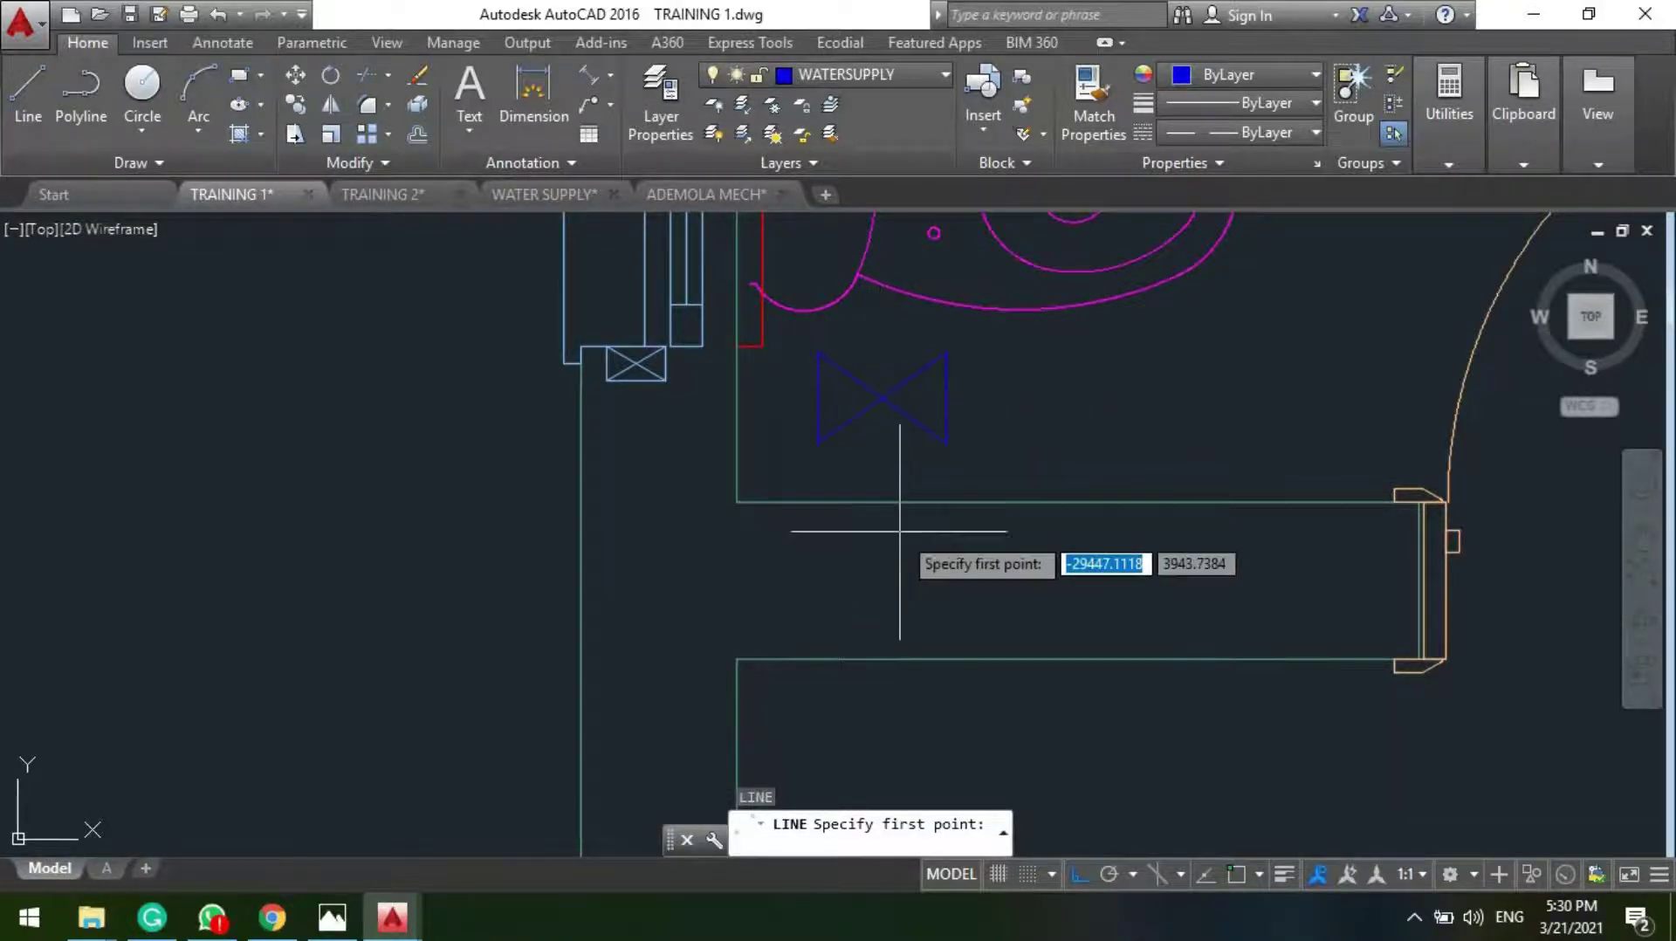
{"action": "key", "text": "F3"}
{"action": "left_click", "coordinate": [882, 397]}
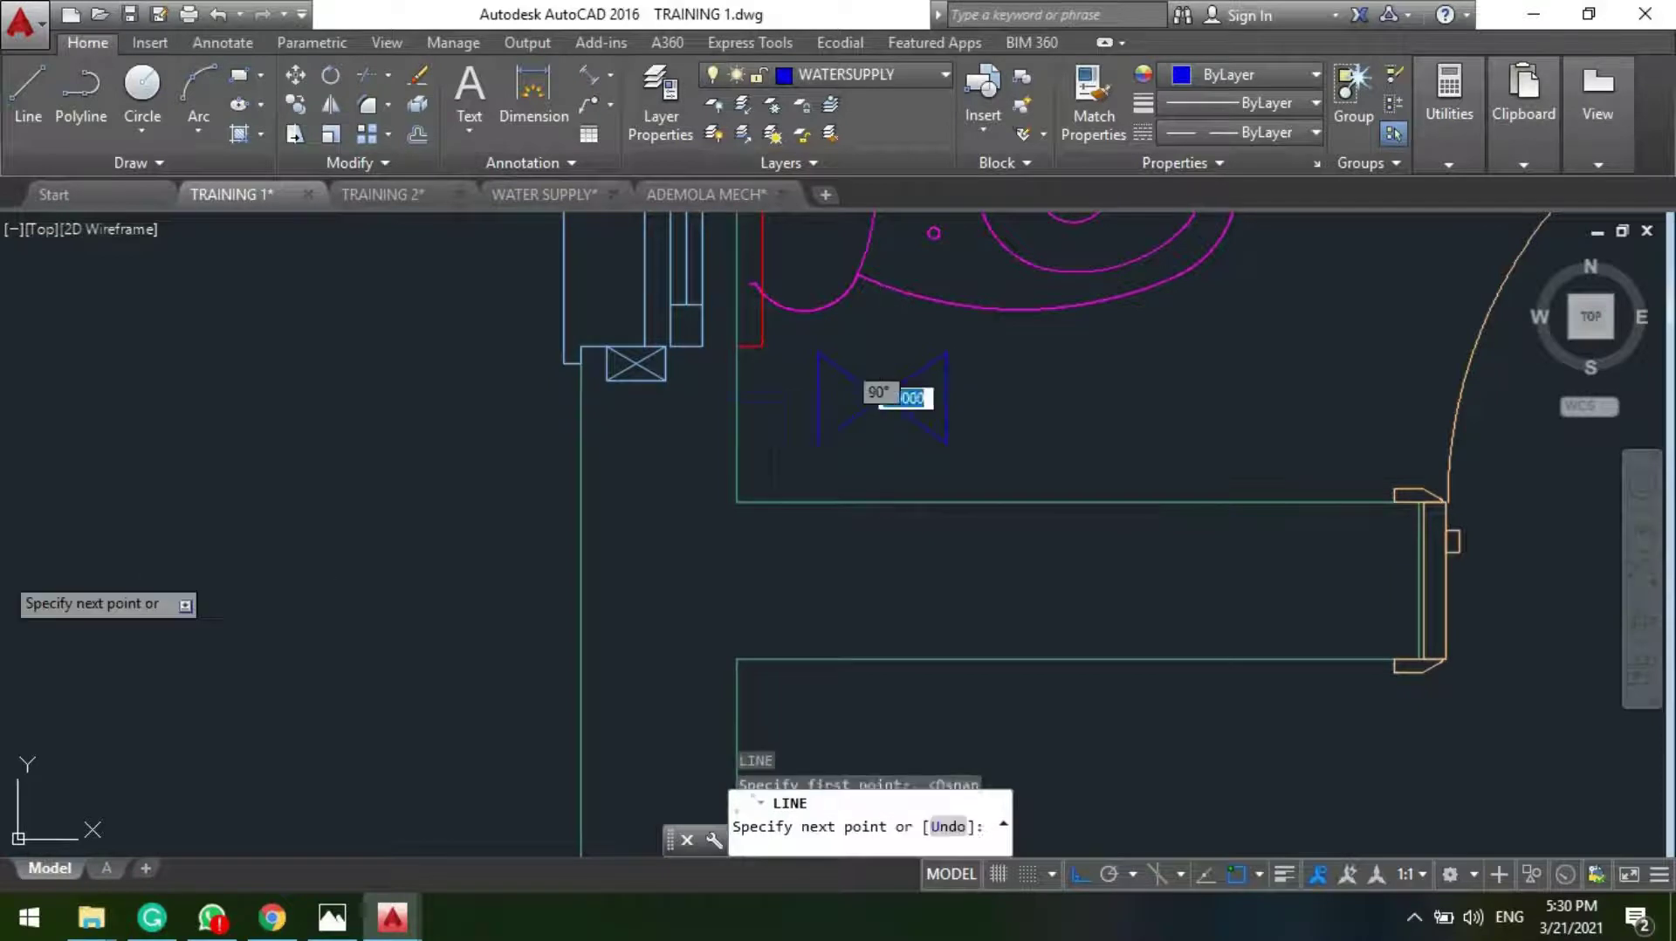
{"action": "key", "text": "F3"}
{"action": "scroll", "coordinate": [157, 454], "scroll_direction": "down", "scroll_amount": 5}
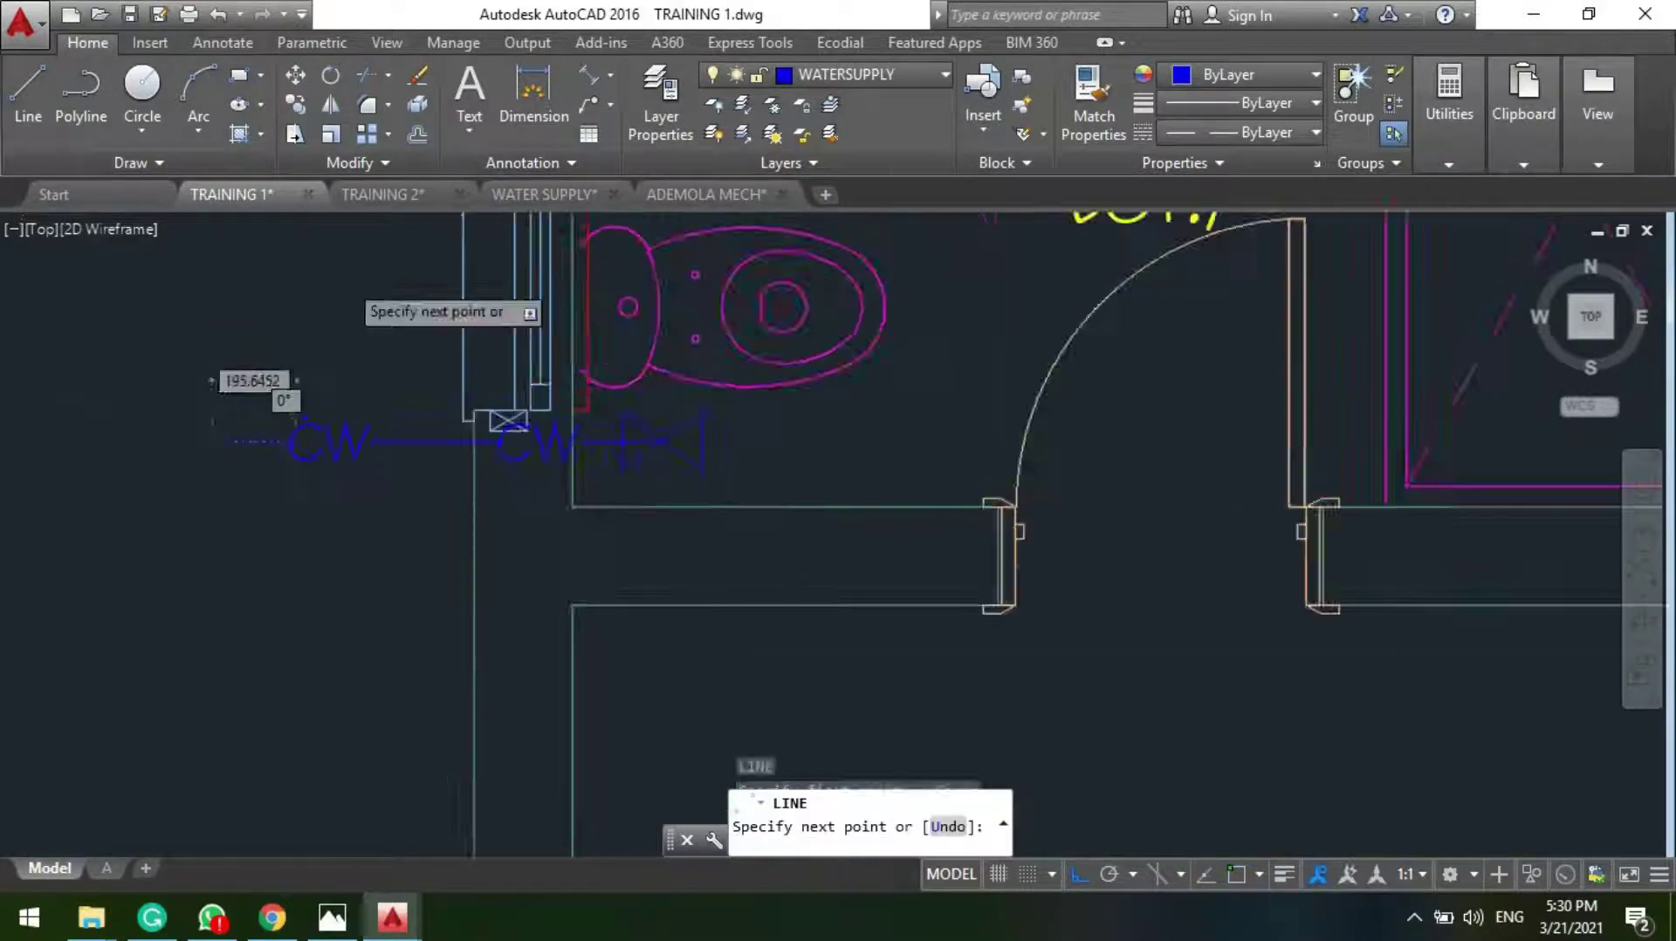
{"action": "key", "text": "Escape"}
Step: Draw a horizontal CW supply line from the valve leftward to the wall
{"action": "scroll", "coordinate": [408, 549], "scroll_direction": "up", "scroll_amount": 5}
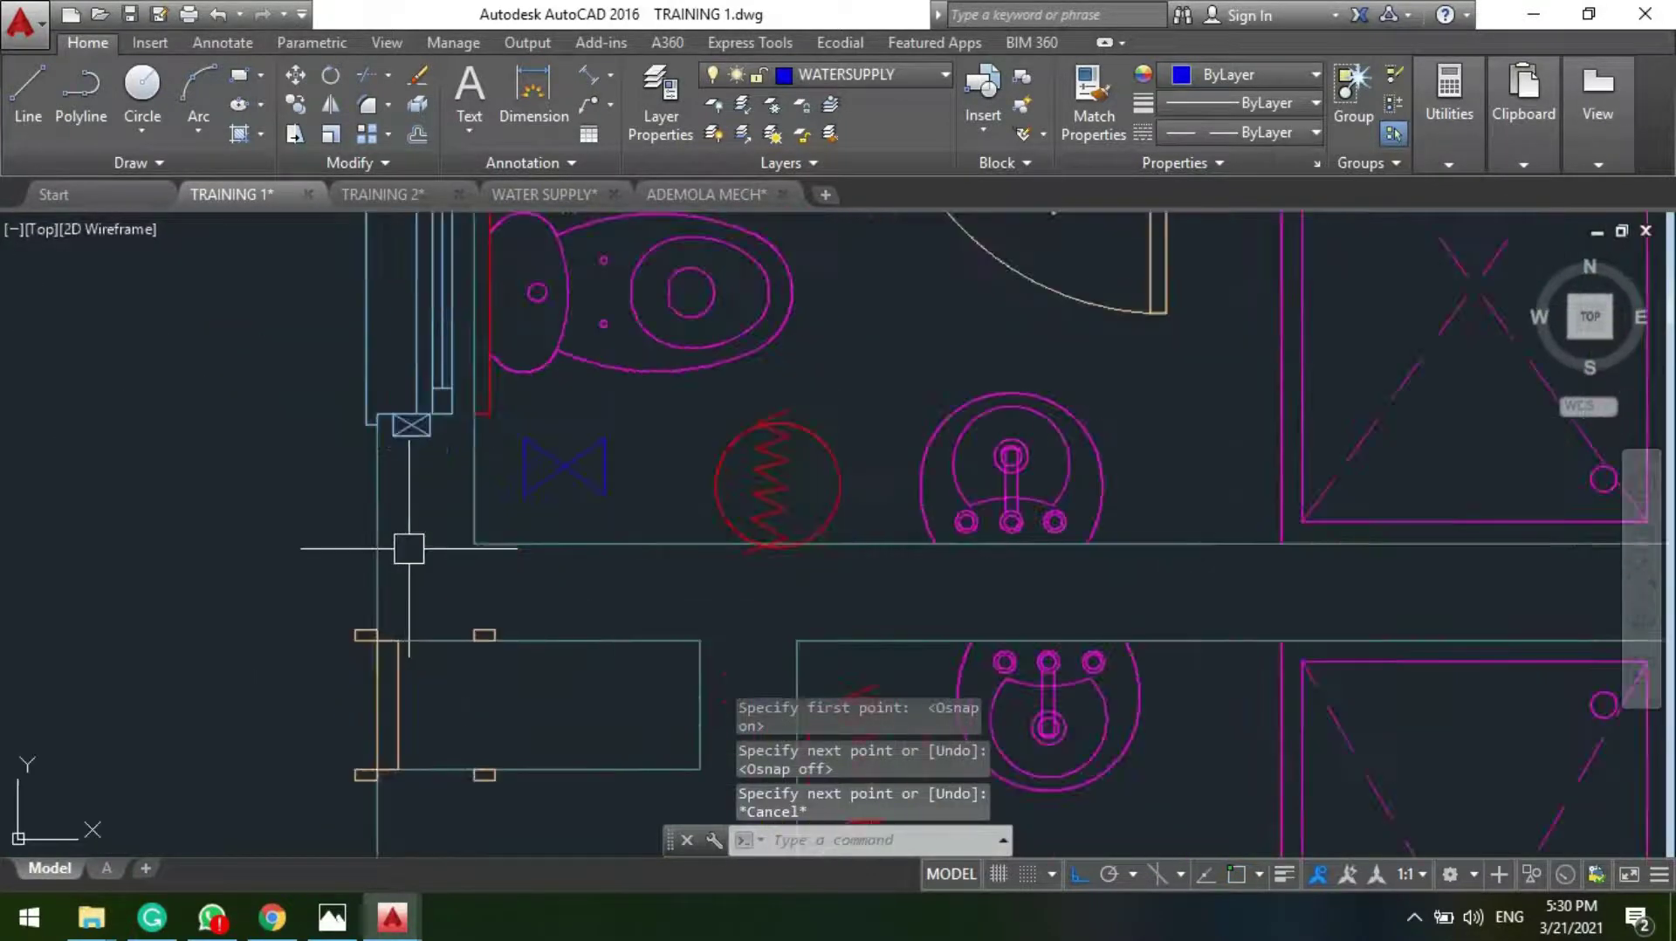
{"action": "key", "text": "Return"}
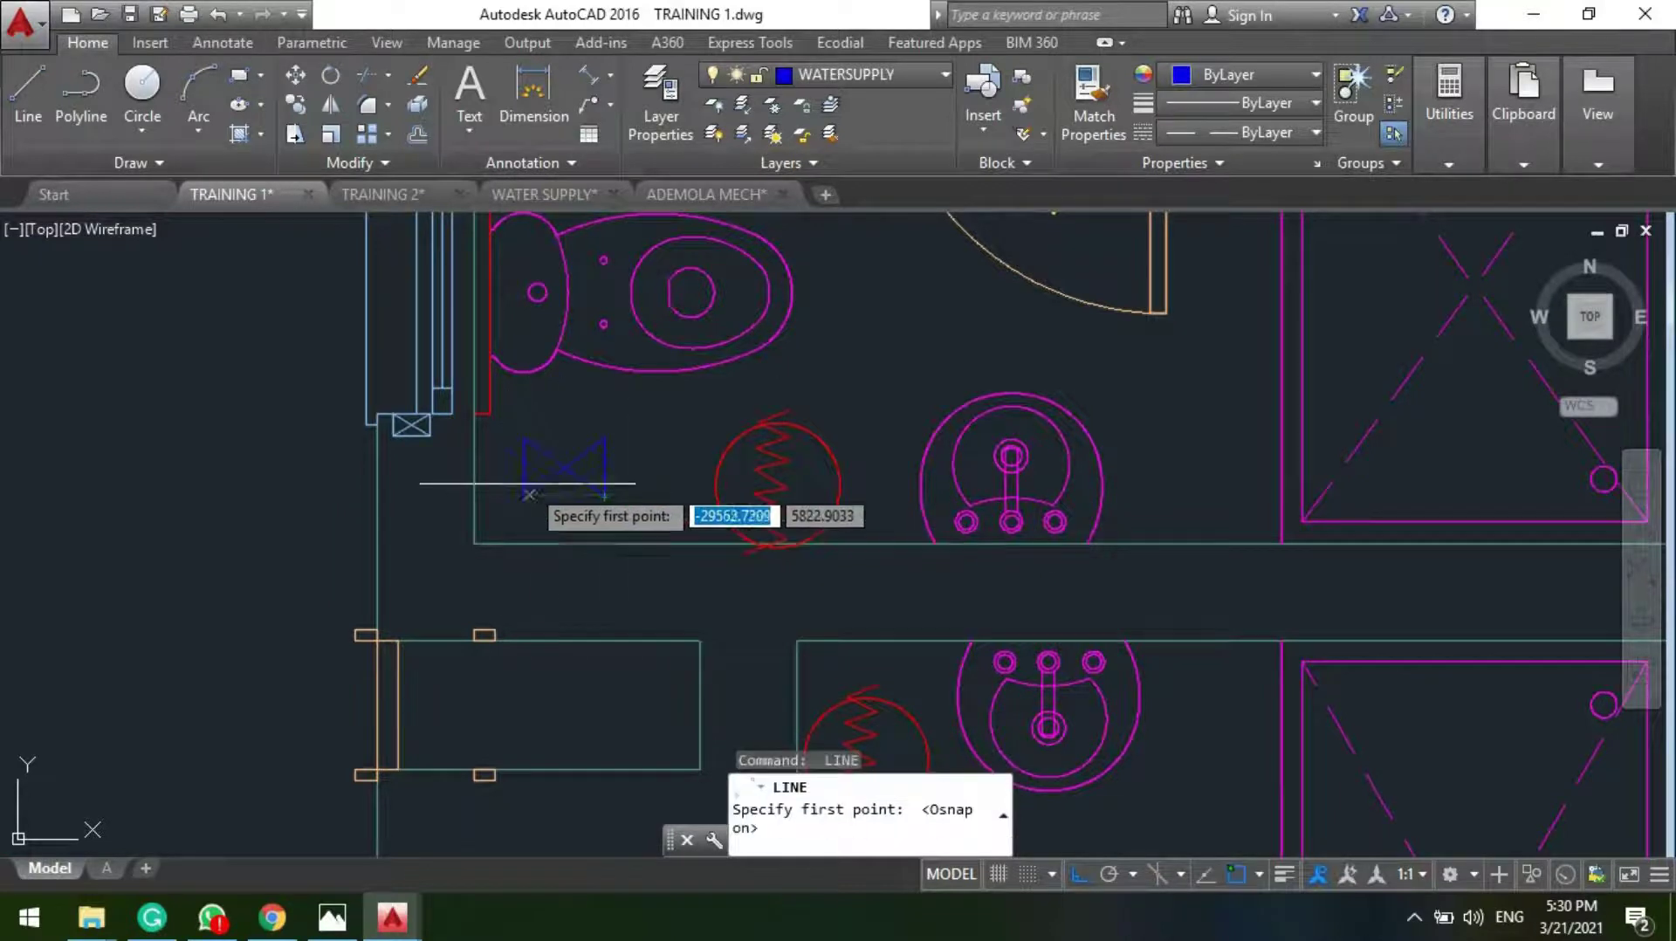
{"action": "left_click", "coordinate": [559, 464]}
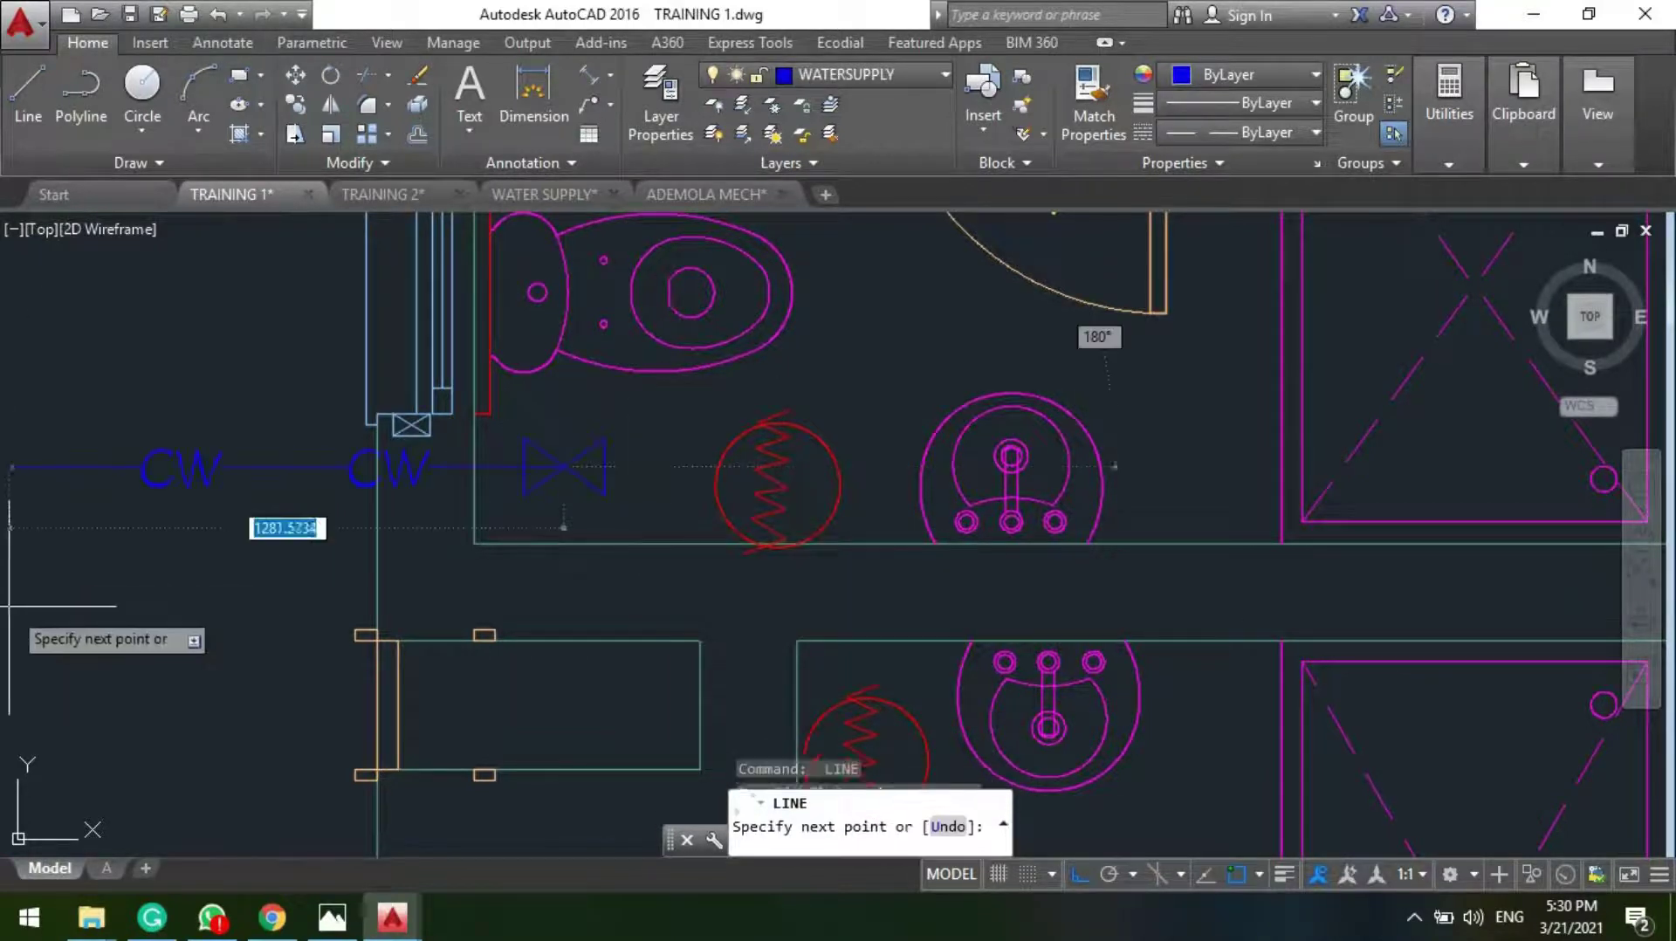
{"action": "left_click", "coordinate": [248, 466]}
{"action": "key", "text": "F3"}
{"action": "scroll", "coordinate": [197, 528], "scroll_direction": "down", "scroll_amount": 8}
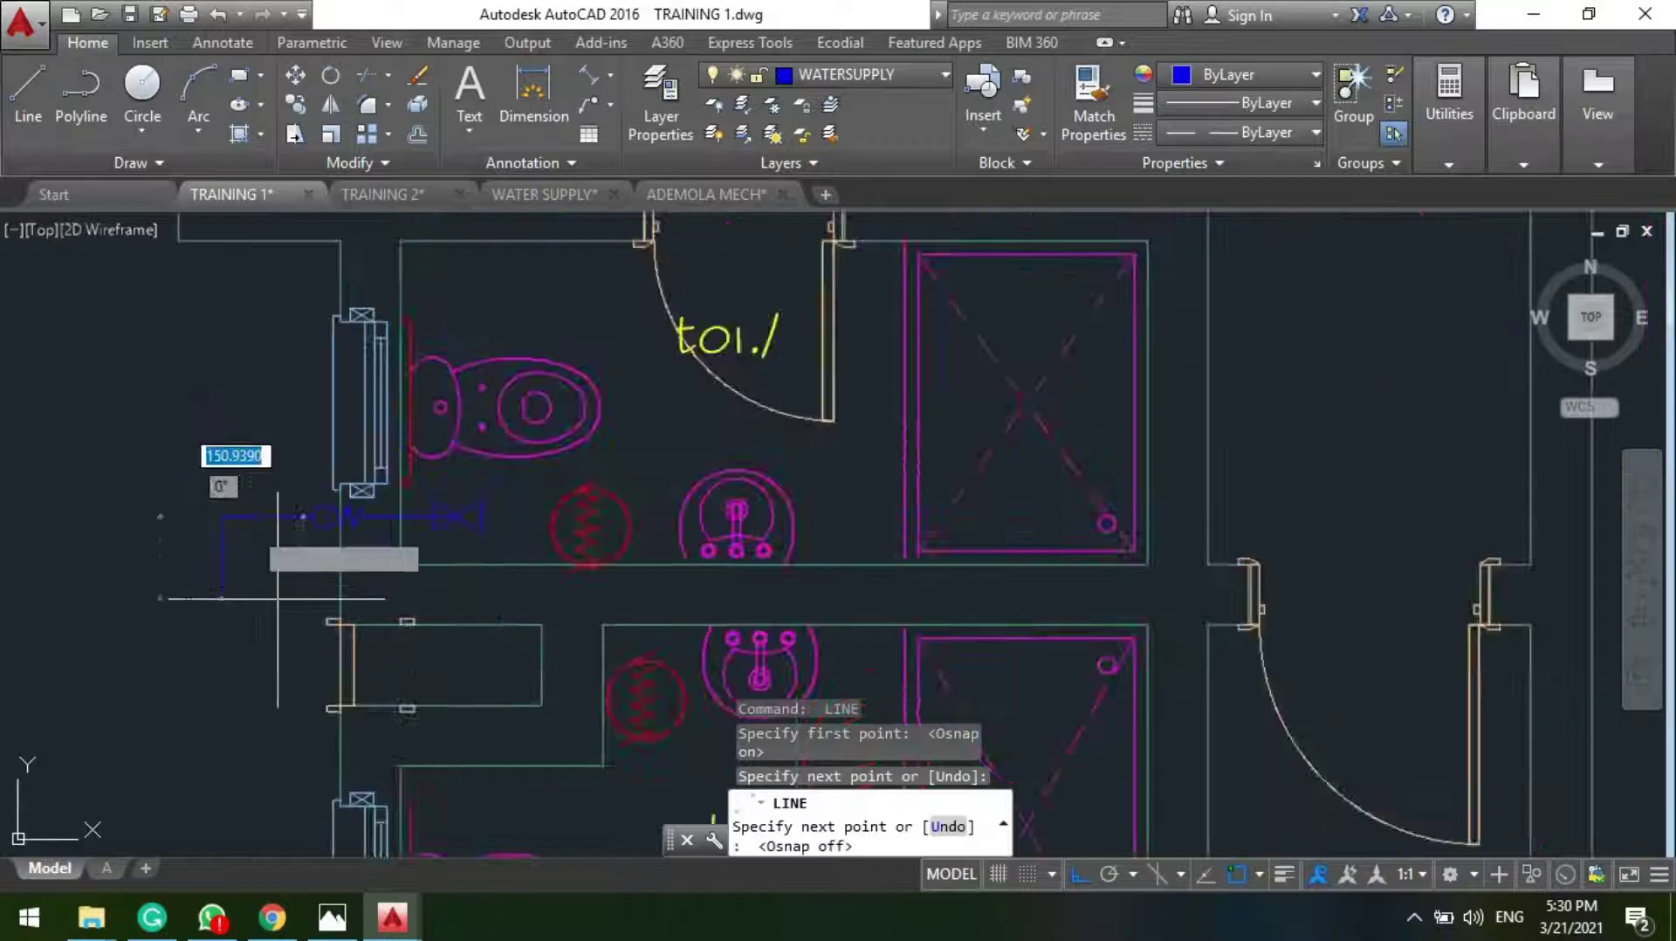
{"action": "key", "text": "Escape"}
Step: Draw a vertical CW line from the lower valve straight up through the wall
{"action": "scroll", "coordinate": [476, 543], "scroll_direction": "up", "scroll_amount": 10}
{"action": "type", "text": "l"}
{"action": "key", "text": "Return"}
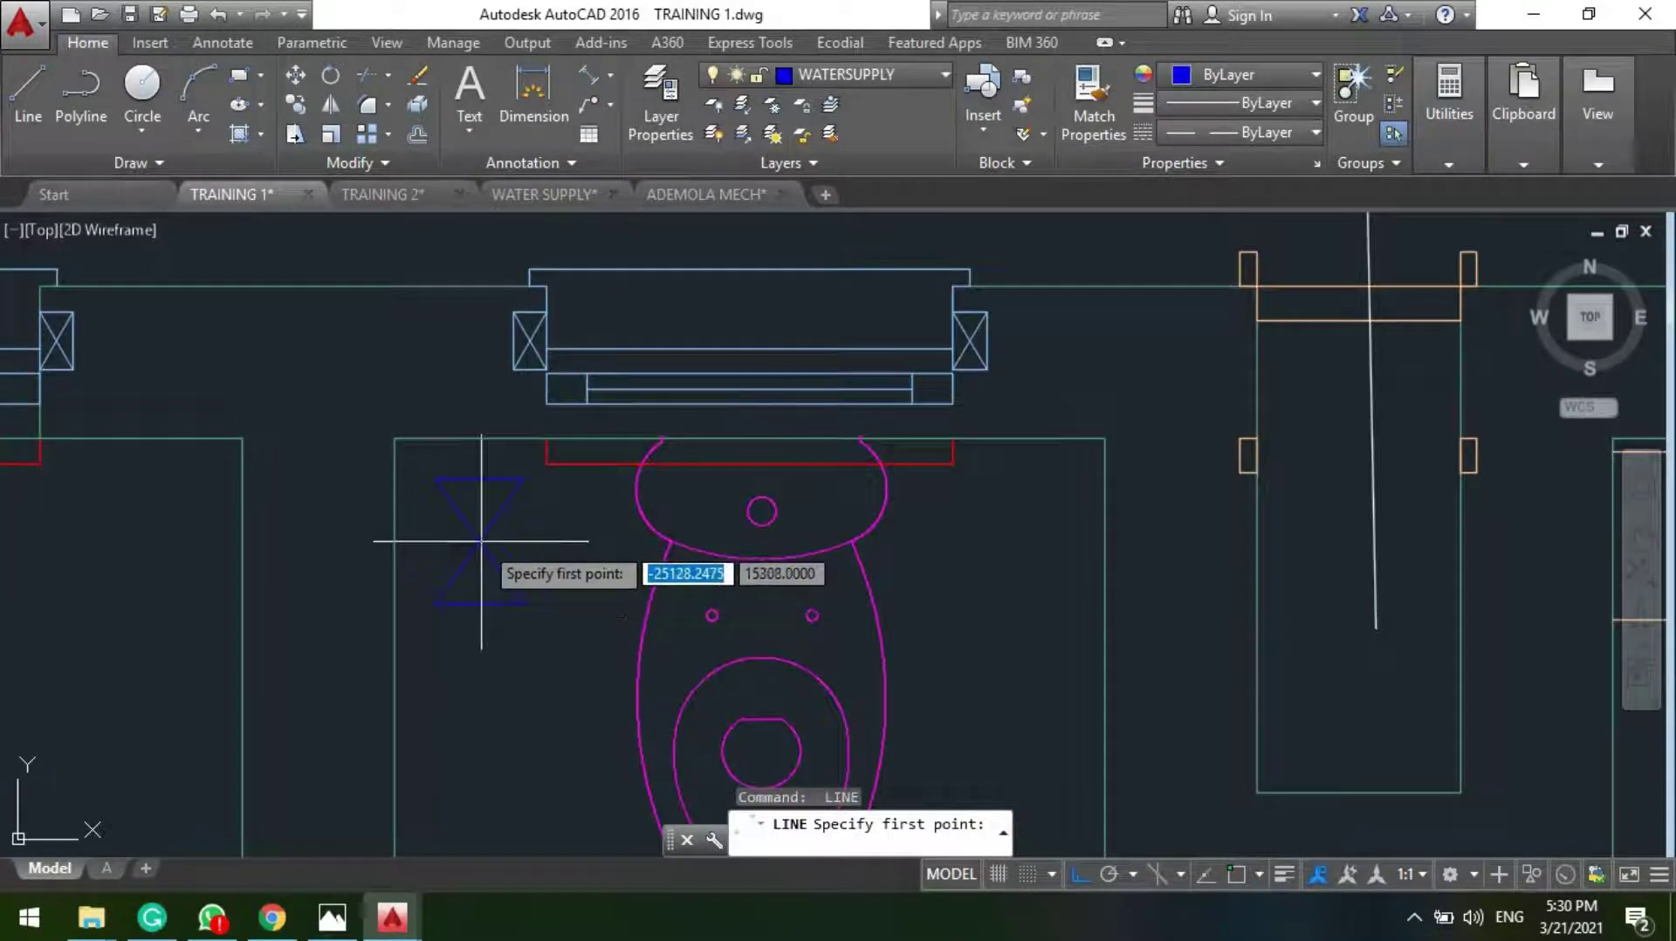
{"action": "key", "text": "F3"}
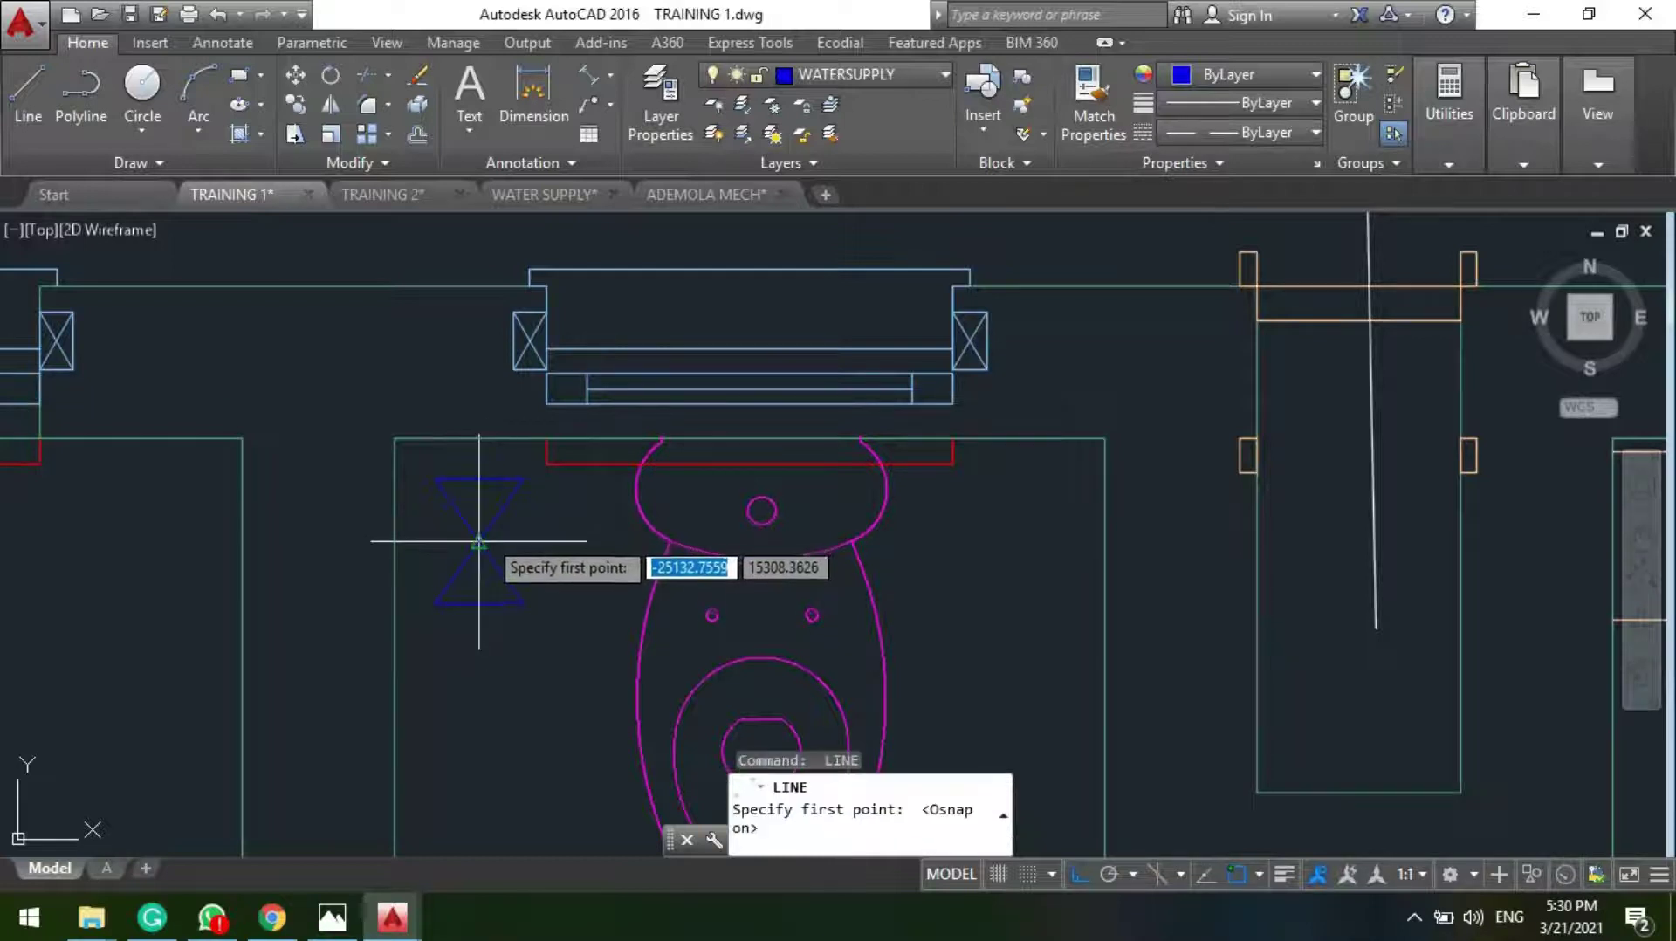
{"action": "left_click", "coordinate": [479, 563]}
{"action": "key", "text": "F3"}
{"action": "scroll", "coordinate": [473, 565], "scroll_direction": "down", "scroll_amount": 2}
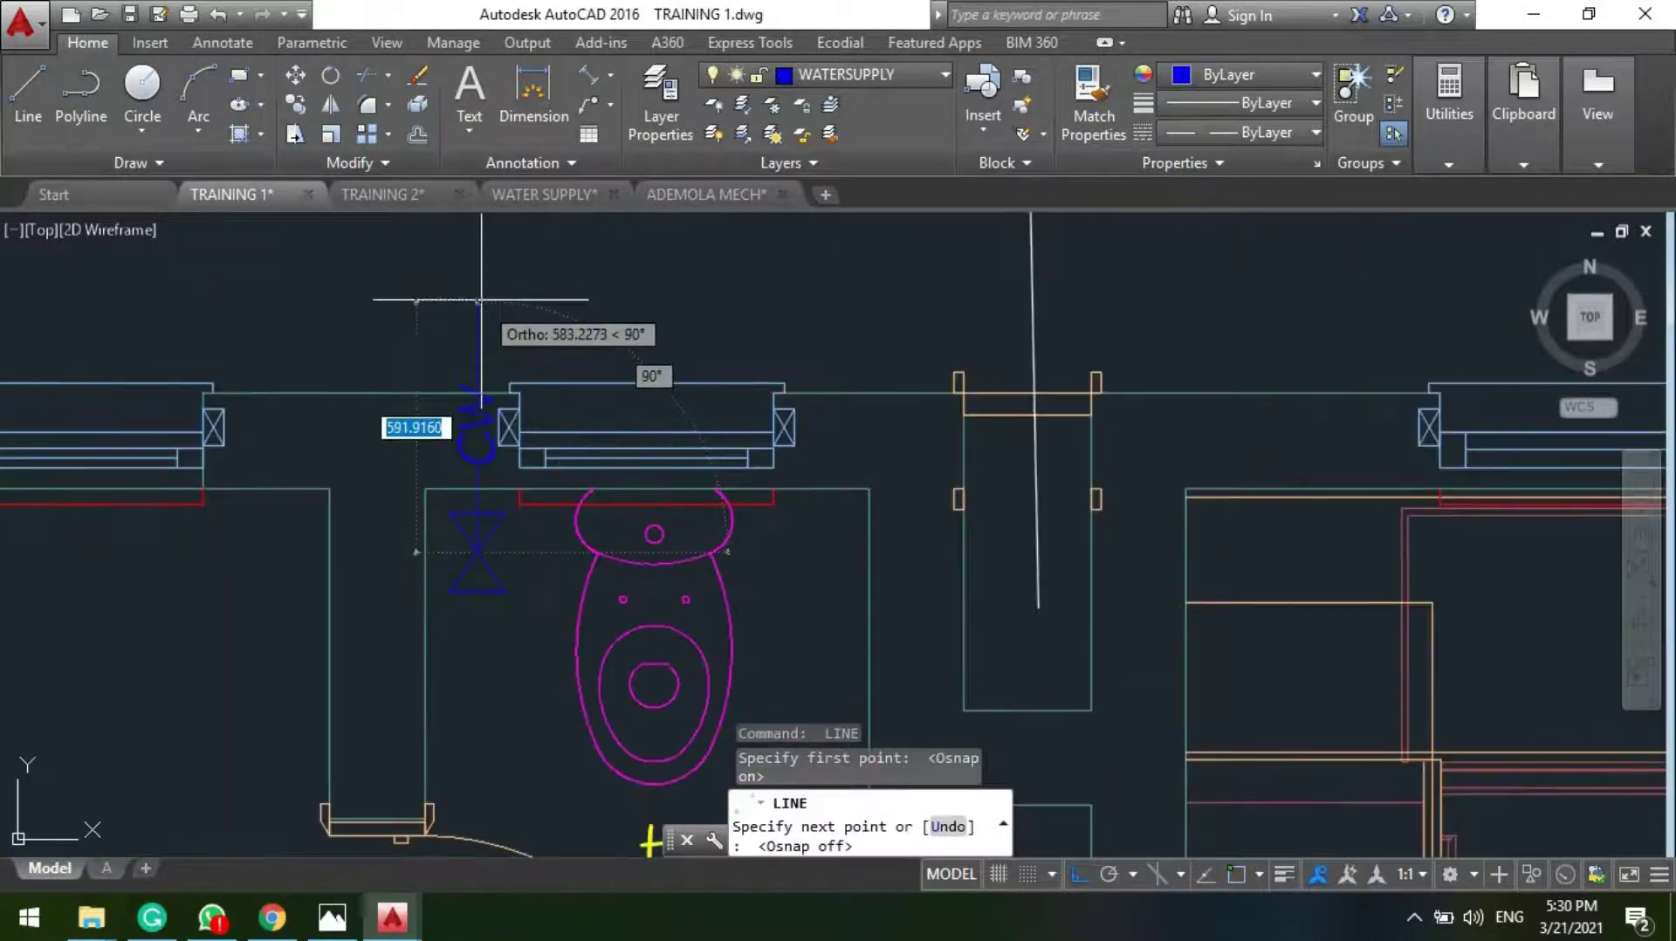
{"action": "left_click", "coordinate": [479, 273]}
{"action": "key", "text": "Return"}
{"action": "scroll", "coordinate": [521, 249], "scroll_direction": "down", "scroll_amount": 2}
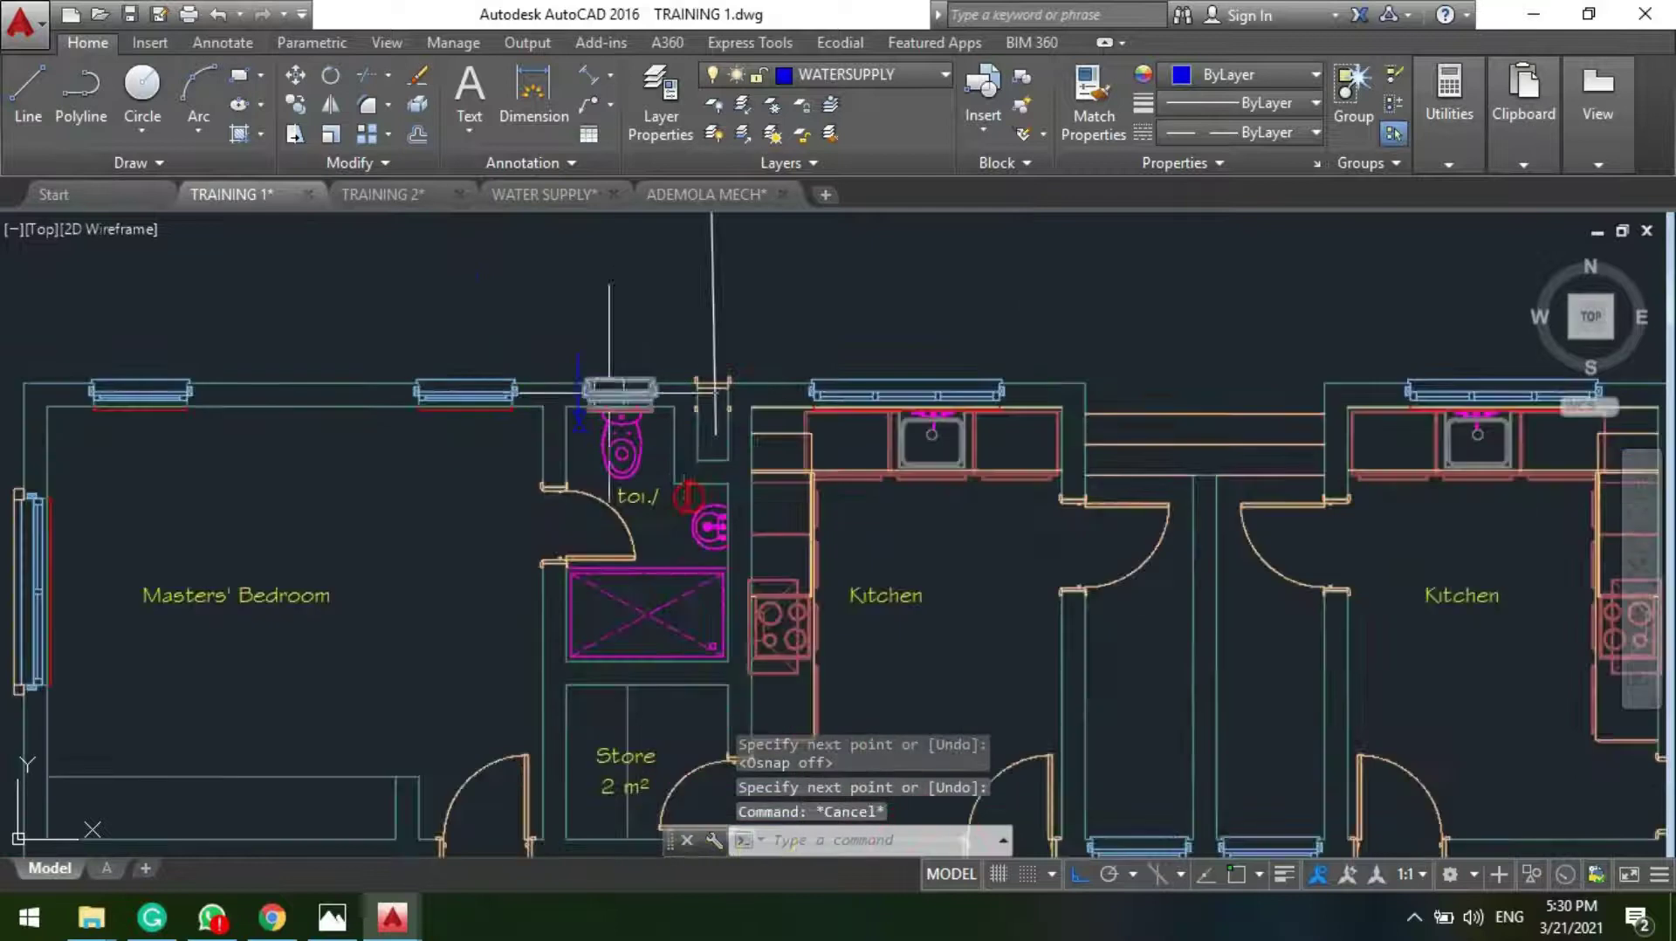
{"action": "key", "text": "Return"}
{"action": "scroll", "coordinate": [524, 429], "scroll_direction": "down", "scroll_amount": 5}
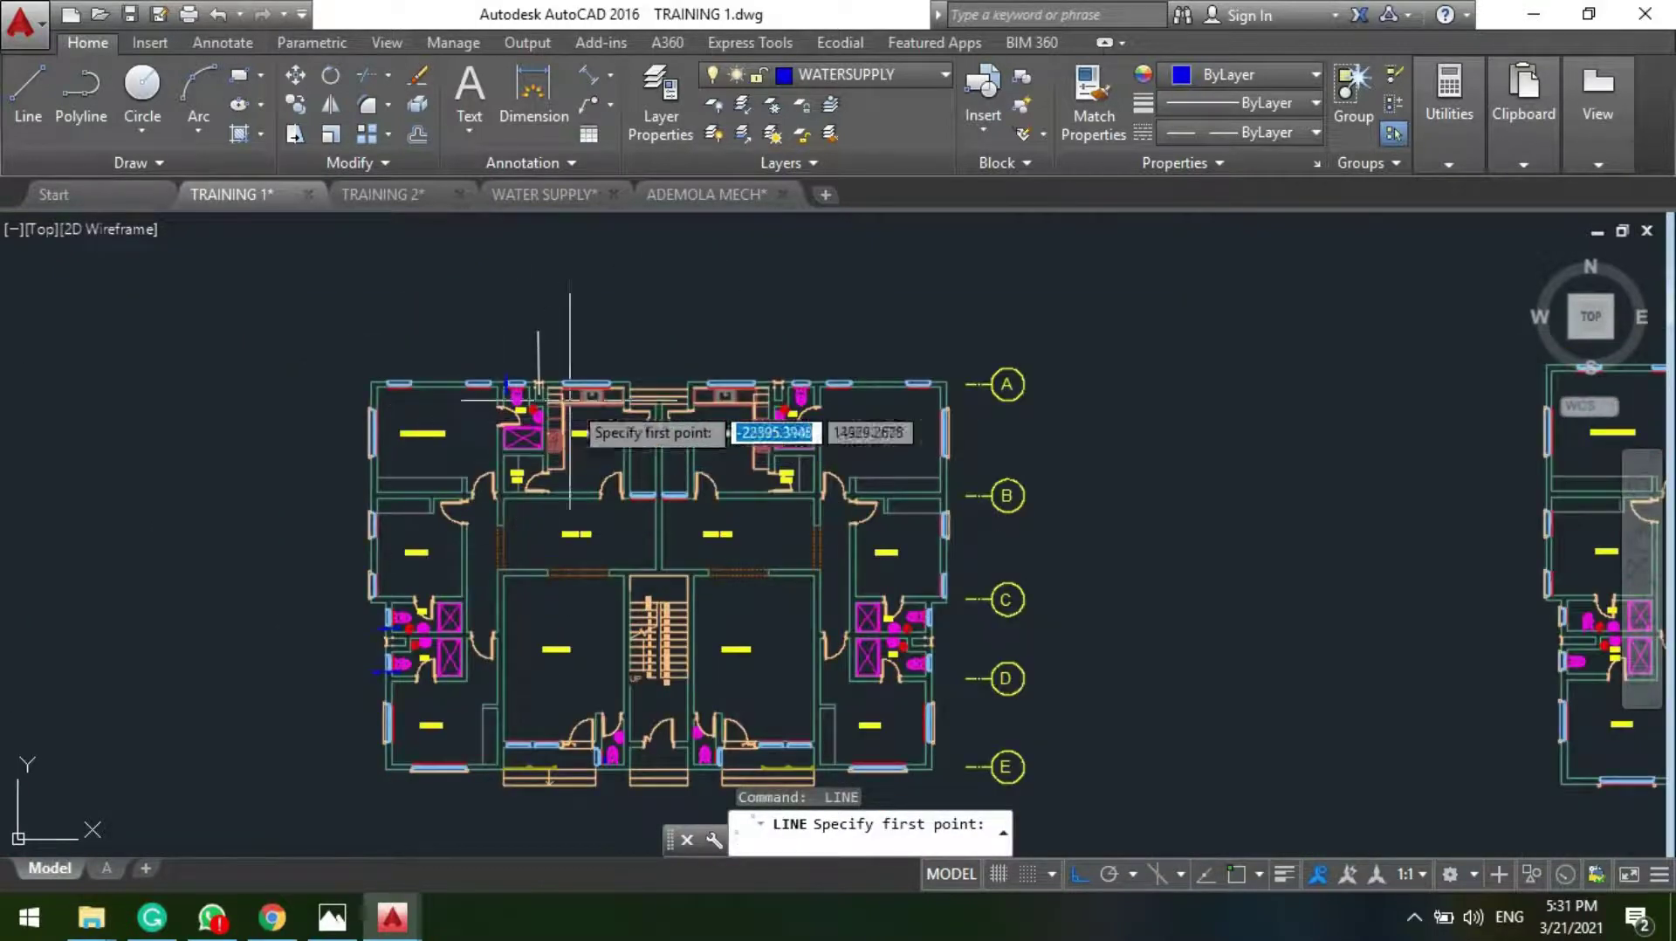
{"action": "scroll", "coordinate": [729, 384], "scroll_direction": "up", "scroll_amount": 5}
{"action": "scroll", "coordinate": [689, 528], "scroll_direction": "up", "scroll_amount": 3}
{"action": "left_click", "coordinate": [587, 441]}
{"action": "key", "text": "Return"}
{"action": "key", "text": "Return"}
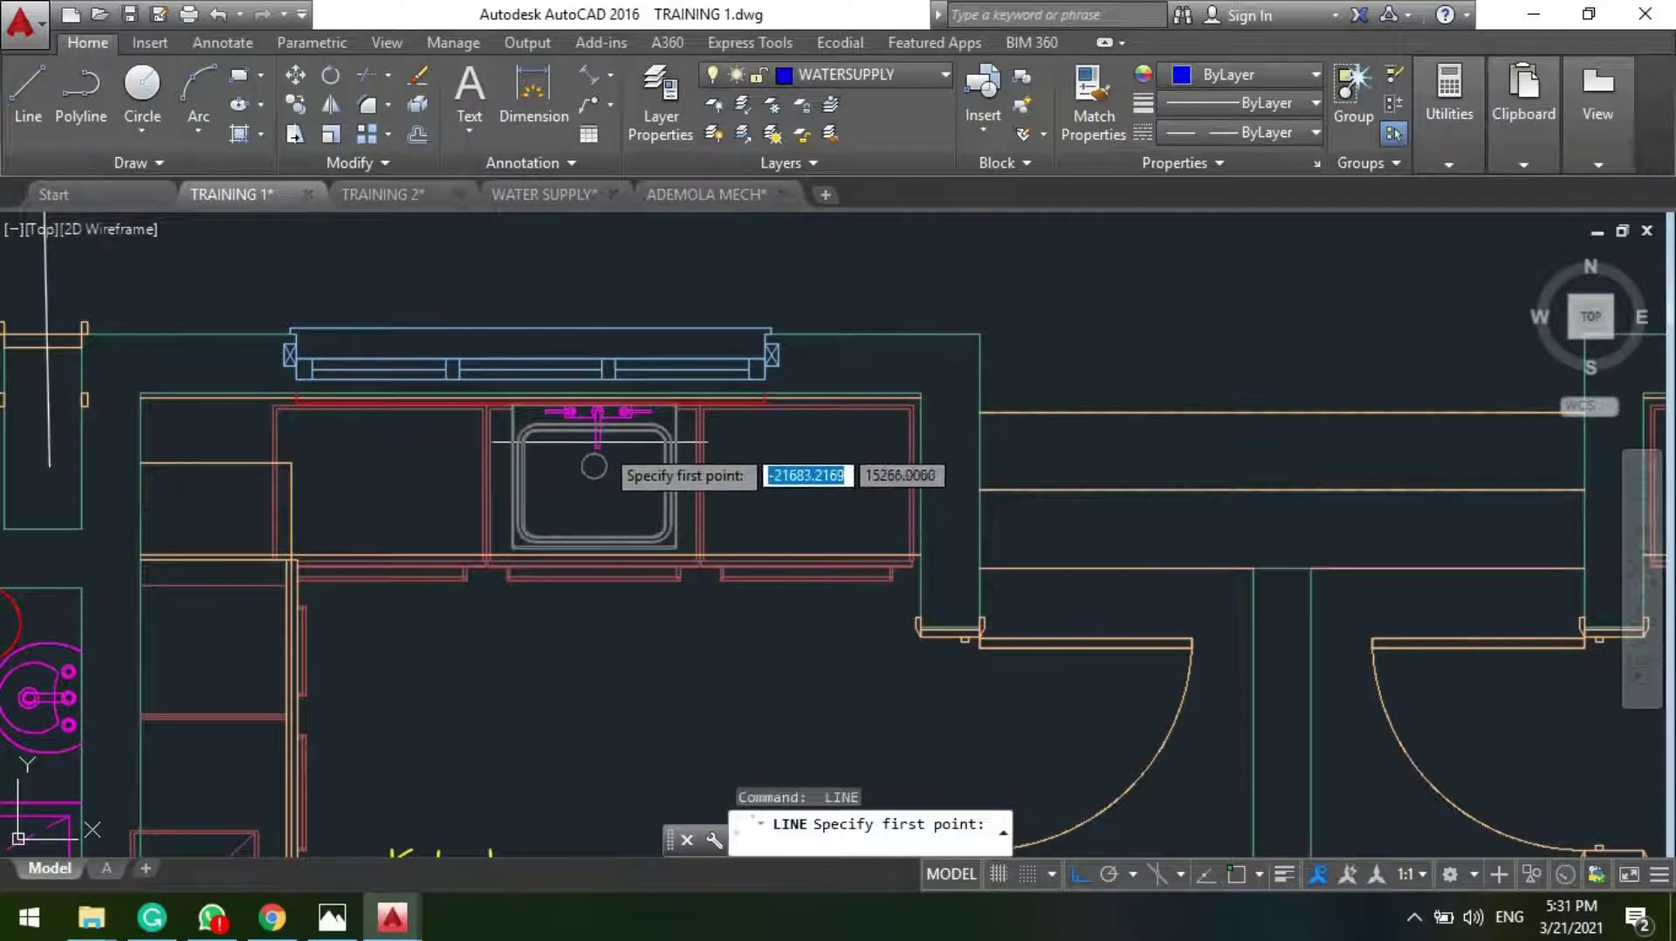
{"action": "left_click", "coordinate": [598, 441]}
{"action": "middle_click_drag", "start_coordinate": [602, 292], "coordinate": [595, 625]}
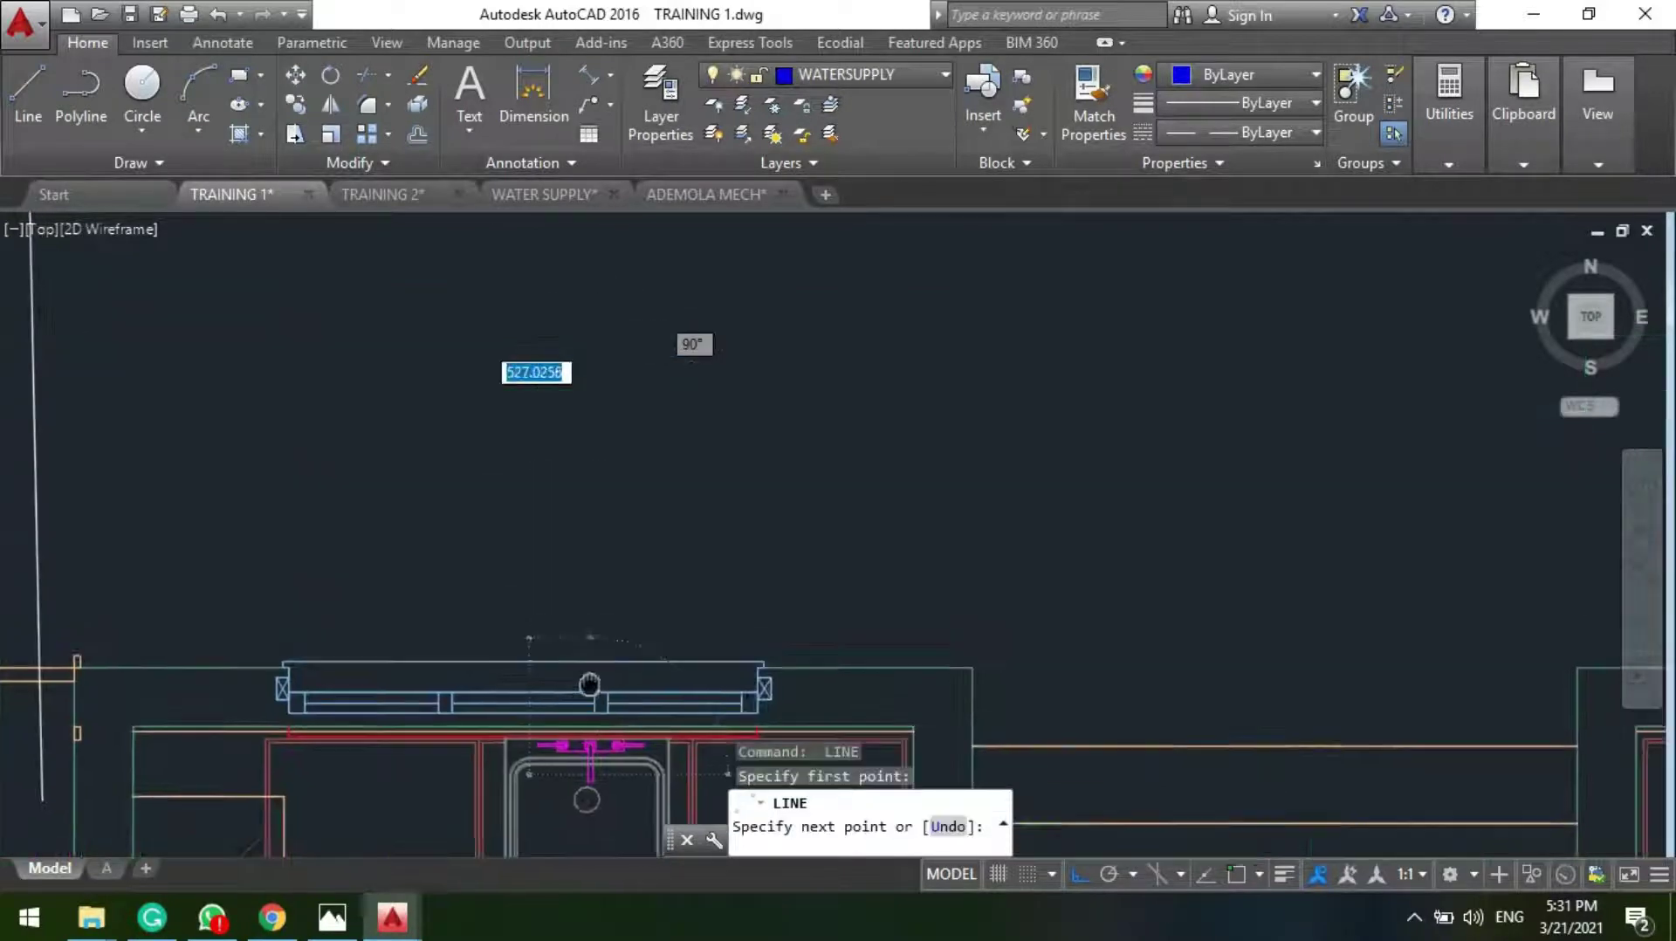
{"action": "key", "text": "Escape"}
{"action": "scroll", "coordinate": [572, 441], "scroll_direction": "down", "scroll_amount": 6}
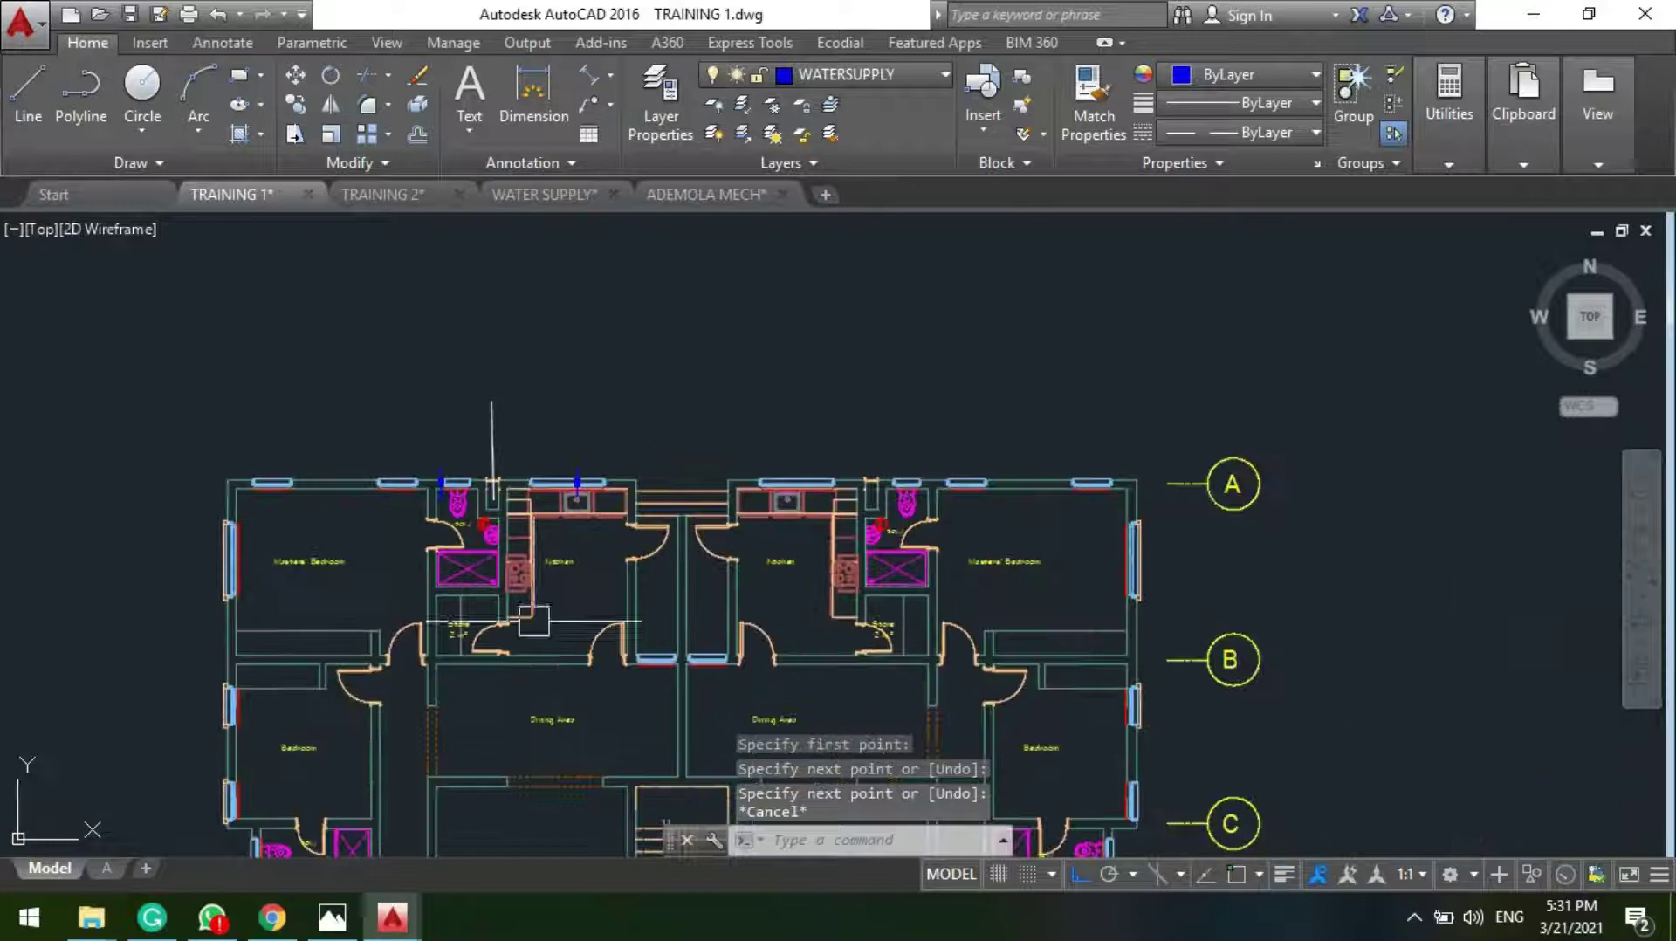
{"action": "scroll", "coordinate": [436, 488], "scroll_direction": "down", "scroll_amount": 3}
{"action": "scroll", "coordinate": [400, 781], "scroll_direction": "up", "scroll_amount": 8}
{"action": "key", "text": "Return"}
{"action": "scroll", "coordinate": [550, 445], "scroll_direction": "up", "scroll_amount": 3}
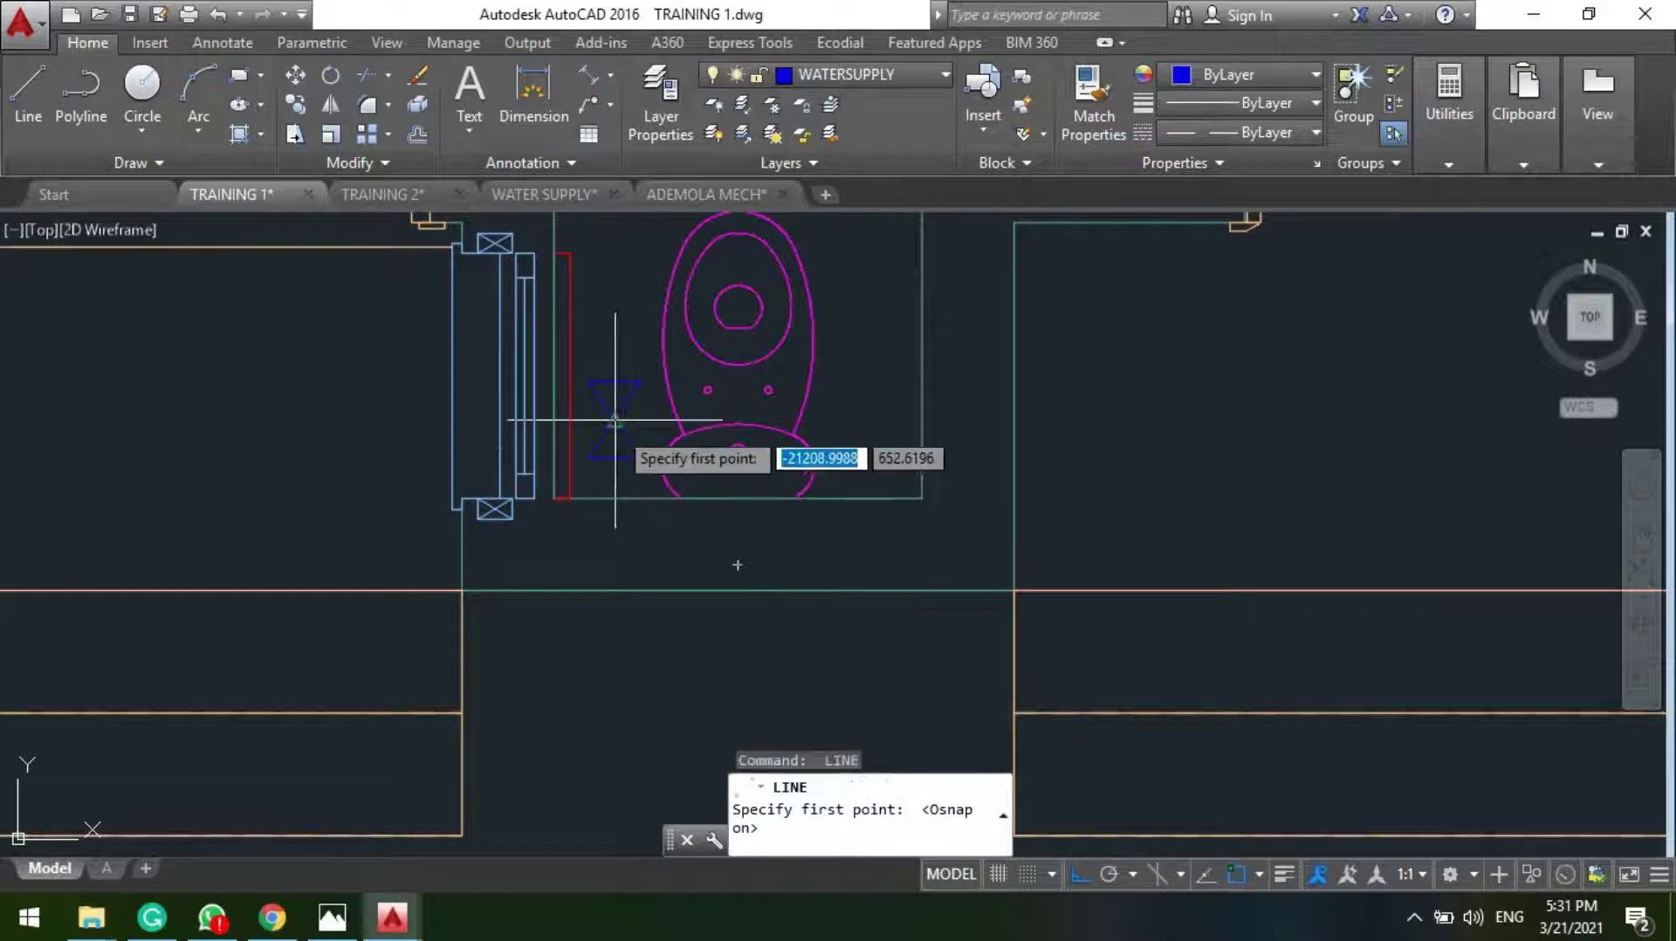
{"action": "left_click", "coordinate": [615, 425]}
{"action": "scroll", "coordinate": [561, 480], "scroll_direction": "down", "scroll_amount": 2}
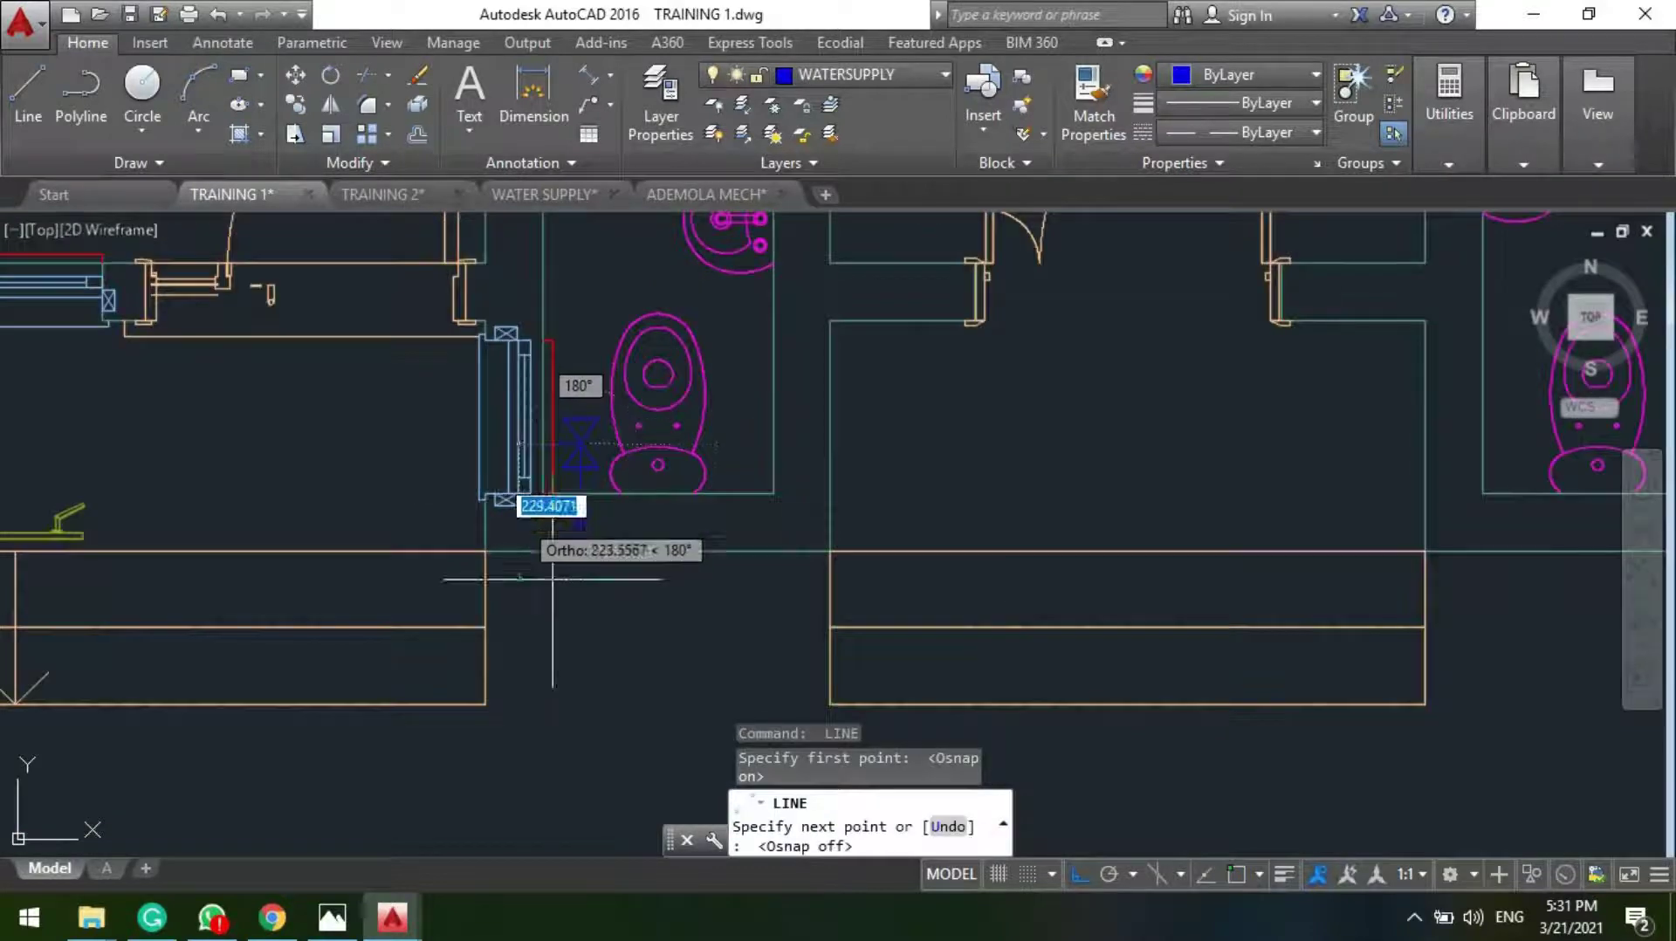
{"action": "key", "text": "Escape"}
{"action": "scroll", "coordinate": [520, 647], "scroll_direction": "down", "scroll_amount": 5}
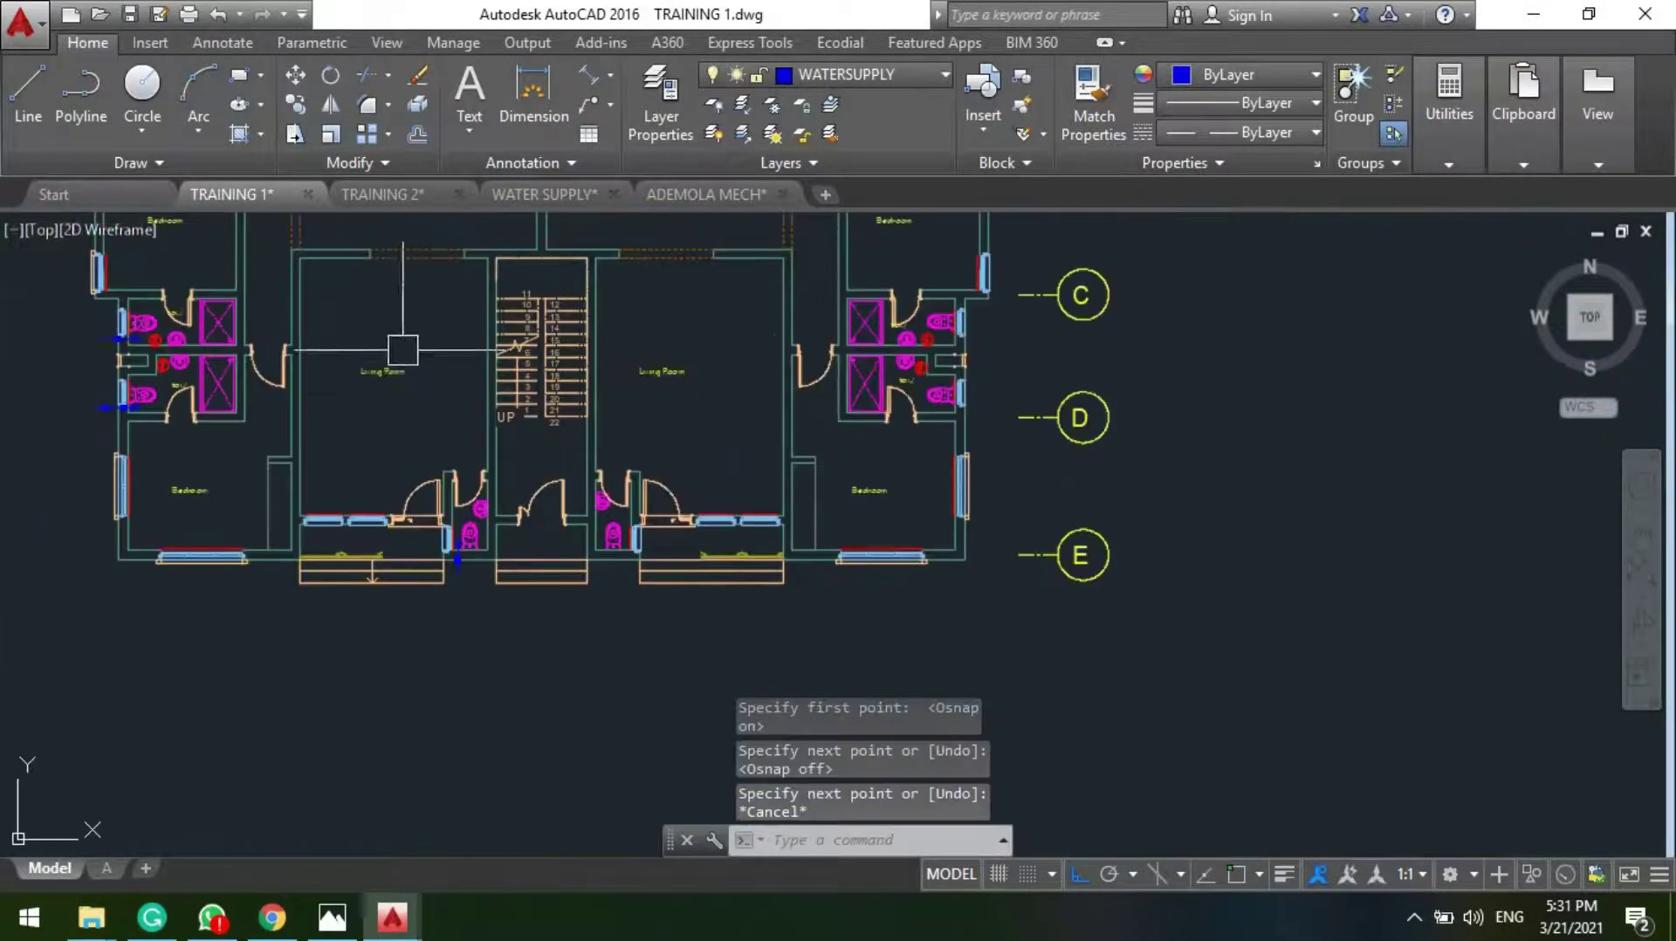
{"action": "scroll", "coordinate": [429, 524], "scroll_direction": "up", "scroll_amount": 2}
{"action": "scroll", "coordinate": [429, 525], "scroll_direction": "down", "scroll_amount": 4}
{"action": "scroll", "coordinate": [442, 358], "scroll_direction": "up", "scroll_amount": 5}
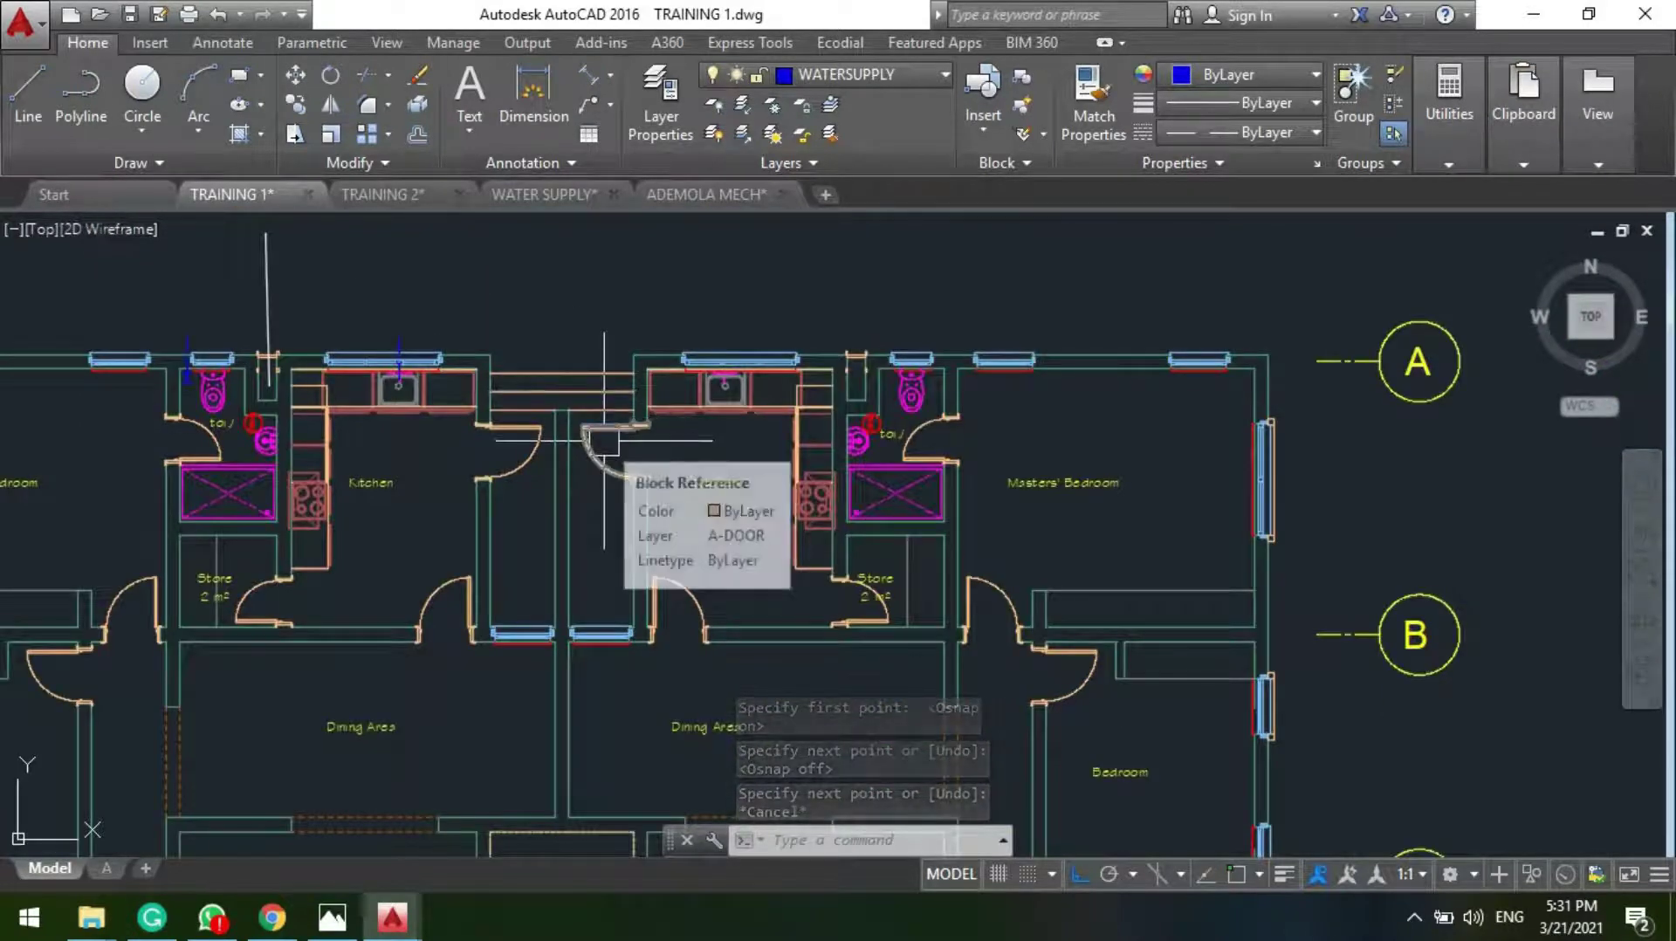
{"action": "scroll", "coordinate": [645, 374], "scroll_direction": "down", "scroll_amount": 6}
{"action": "scroll", "coordinate": [565, 411], "scroll_direction": "up", "scroll_amount": 8}
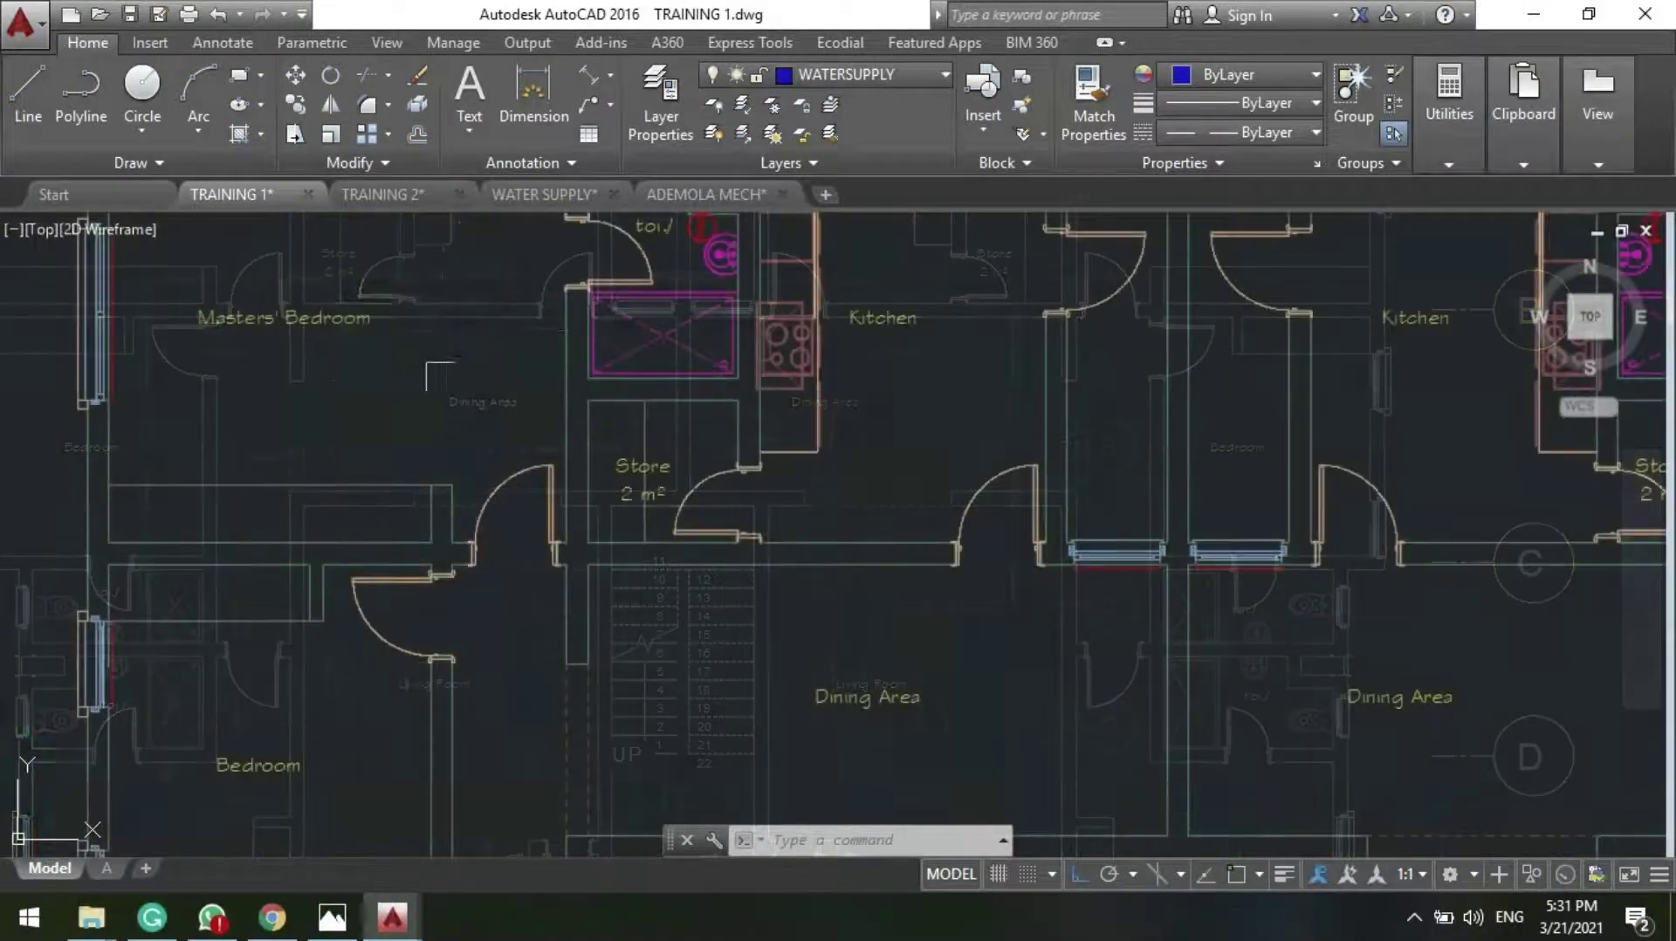
{"action": "scroll", "coordinate": [339, 491], "scroll_direction": "up", "scroll_amount": 2}
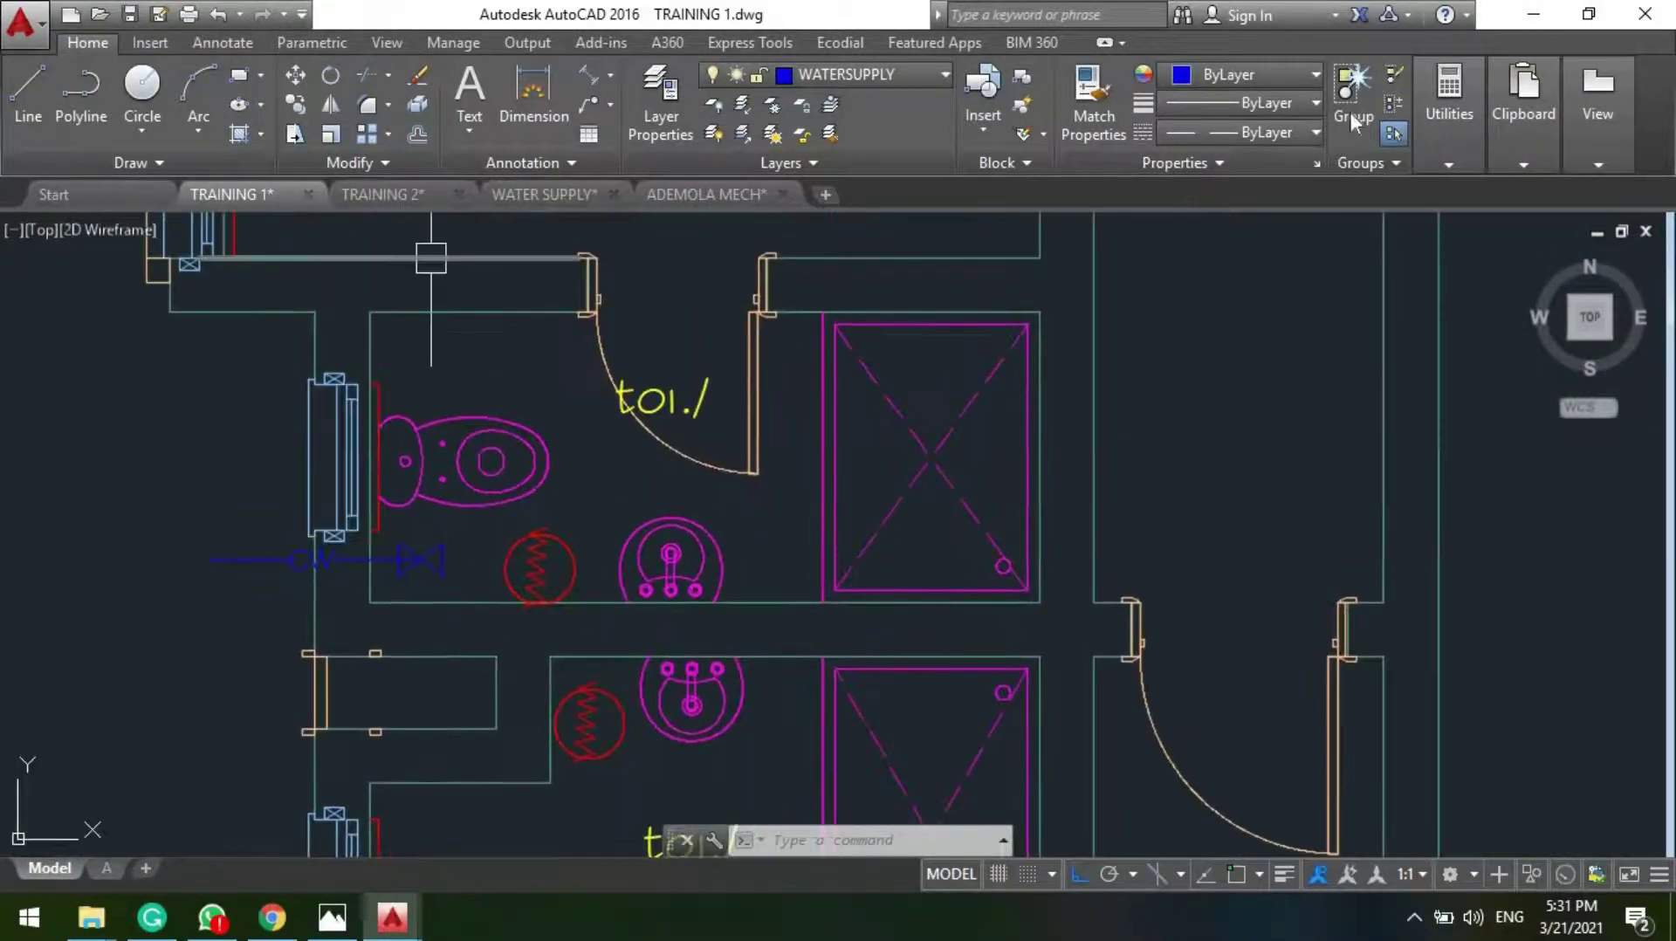
Step: Change the Linetype Manager global scale factor from 25 to 15 and apply it
{"action": "left_click", "coordinate": [1265, 132]}
{"action": "left_click", "coordinate": [1265, 444]}
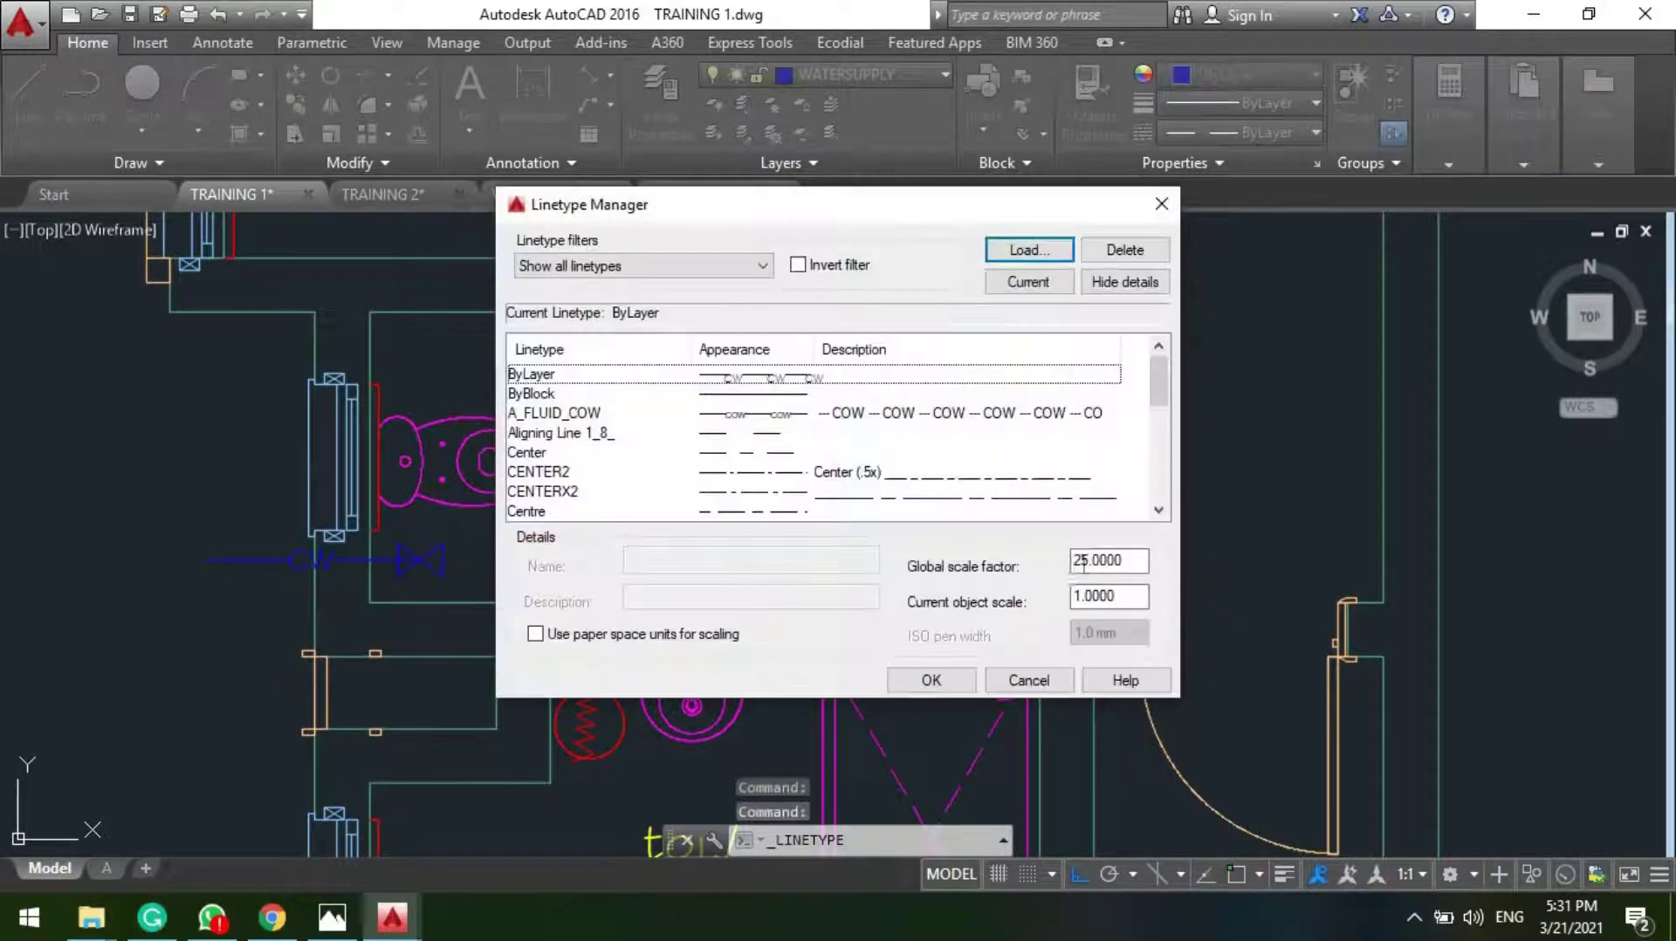
{"action": "left_click", "coordinate": [1082, 560]}
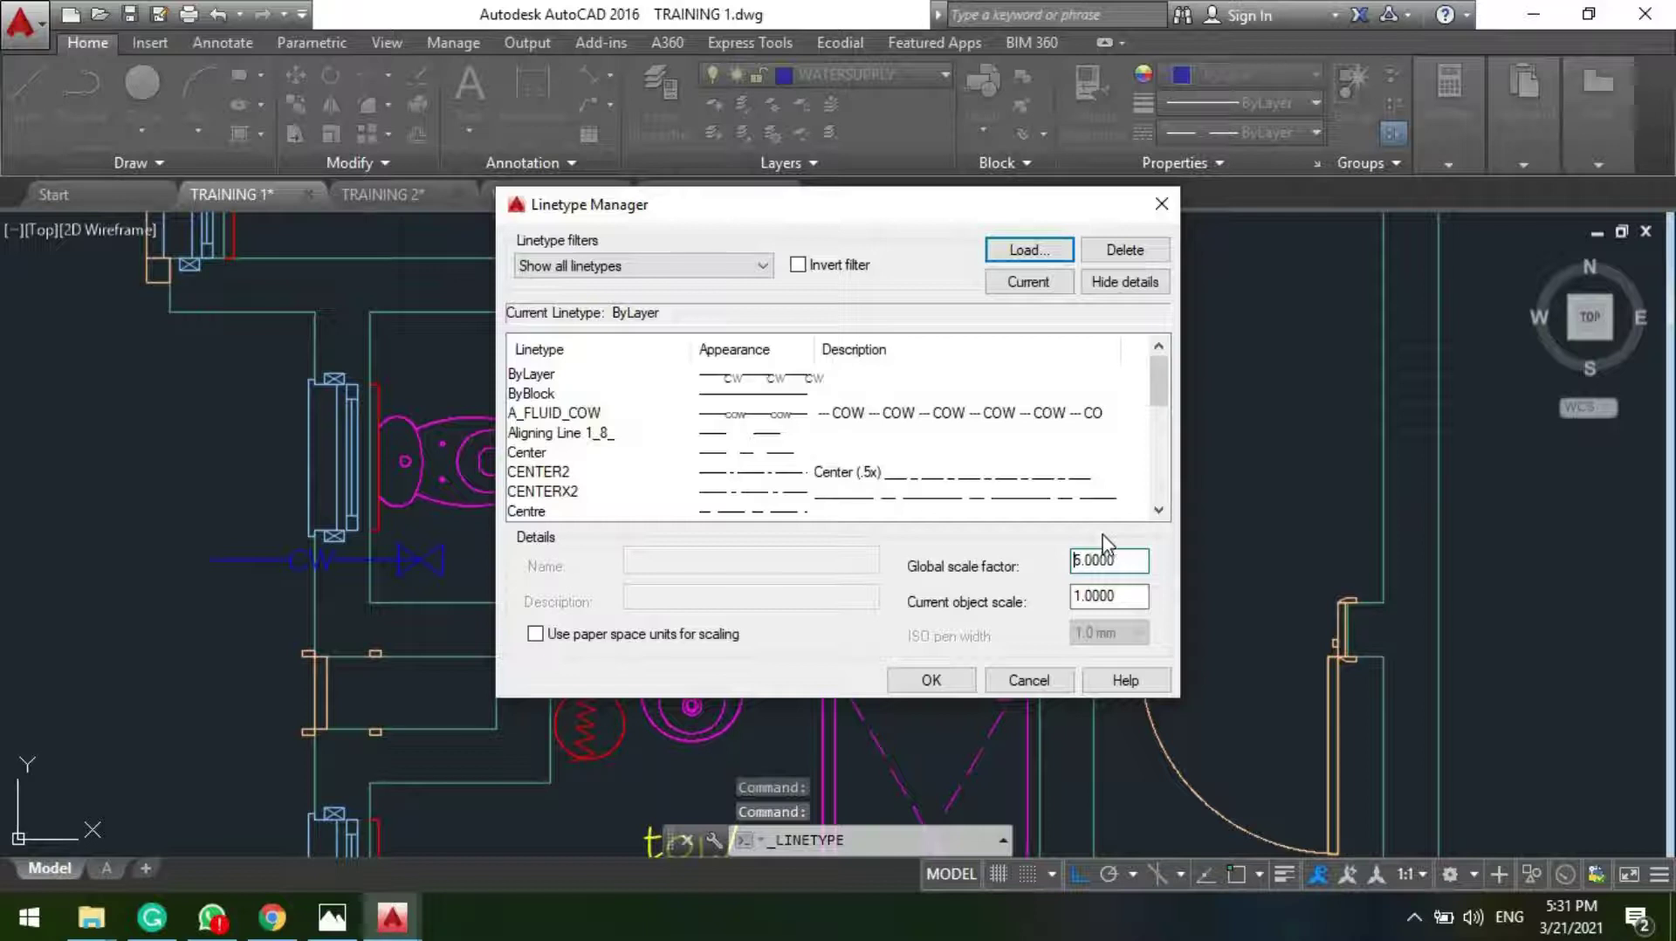
{"action": "key", "text": "BackSpace"}
{"action": "type", "text": "1"}
{"action": "left_click", "coordinate": [951, 672]}
{"action": "scroll", "coordinate": [284, 575], "scroll_direction": "up", "scroll_amount": 4}
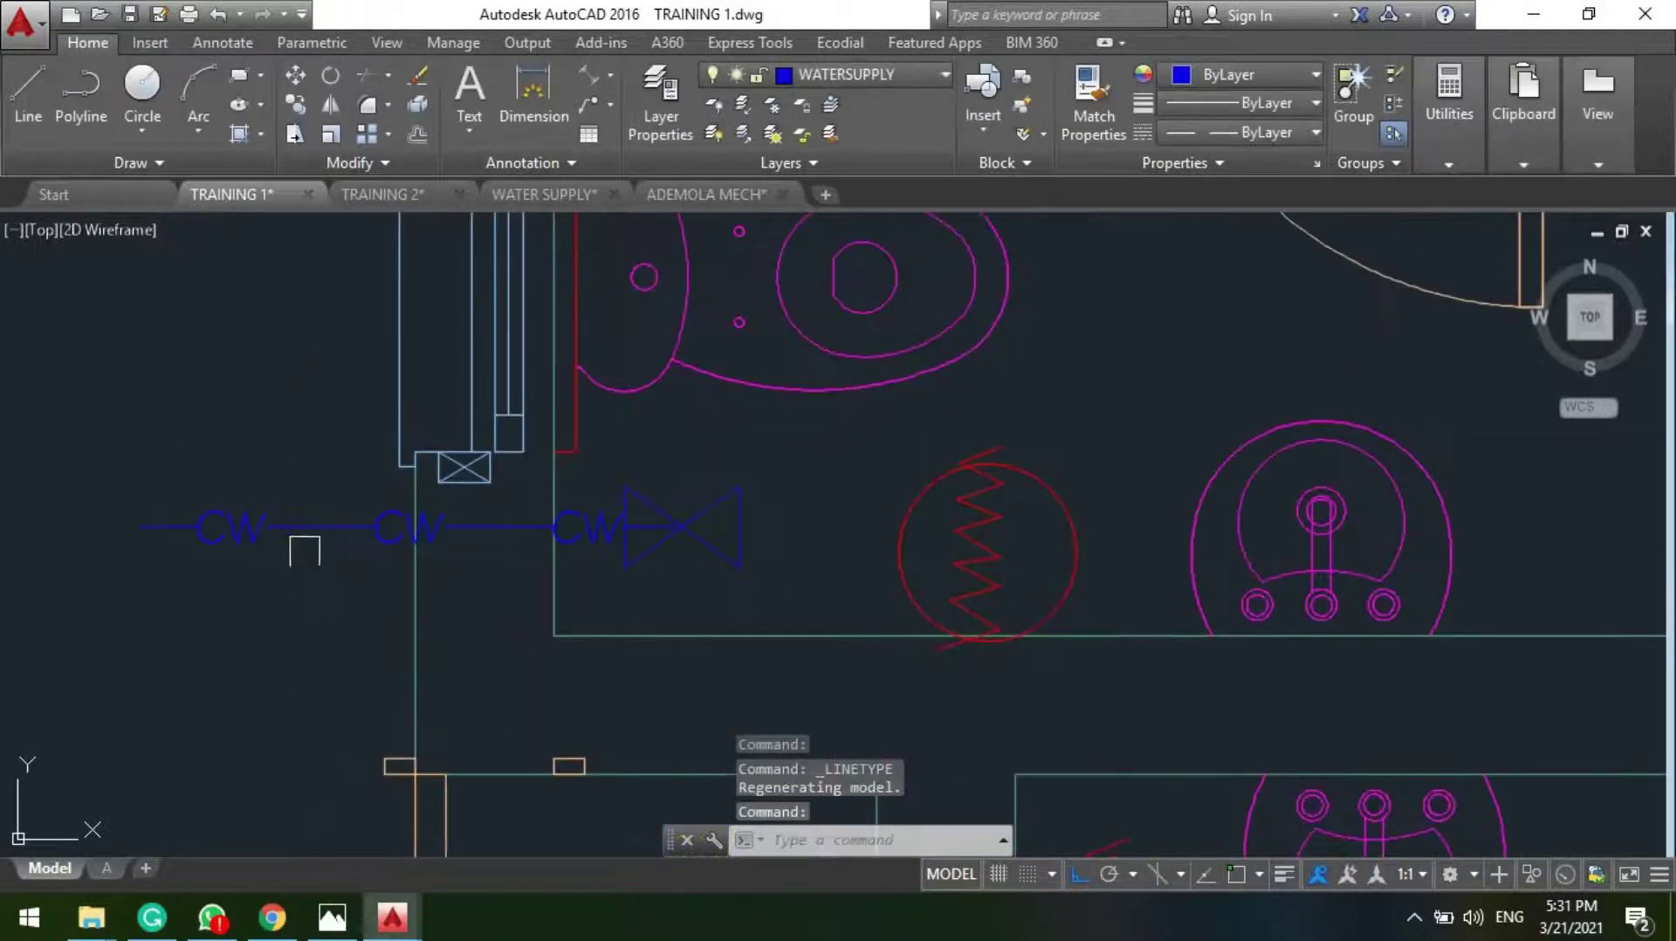
{"action": "scroll", "coordinate": [303, 558], "scroll_direction": "down", "scroll_amount": 5}
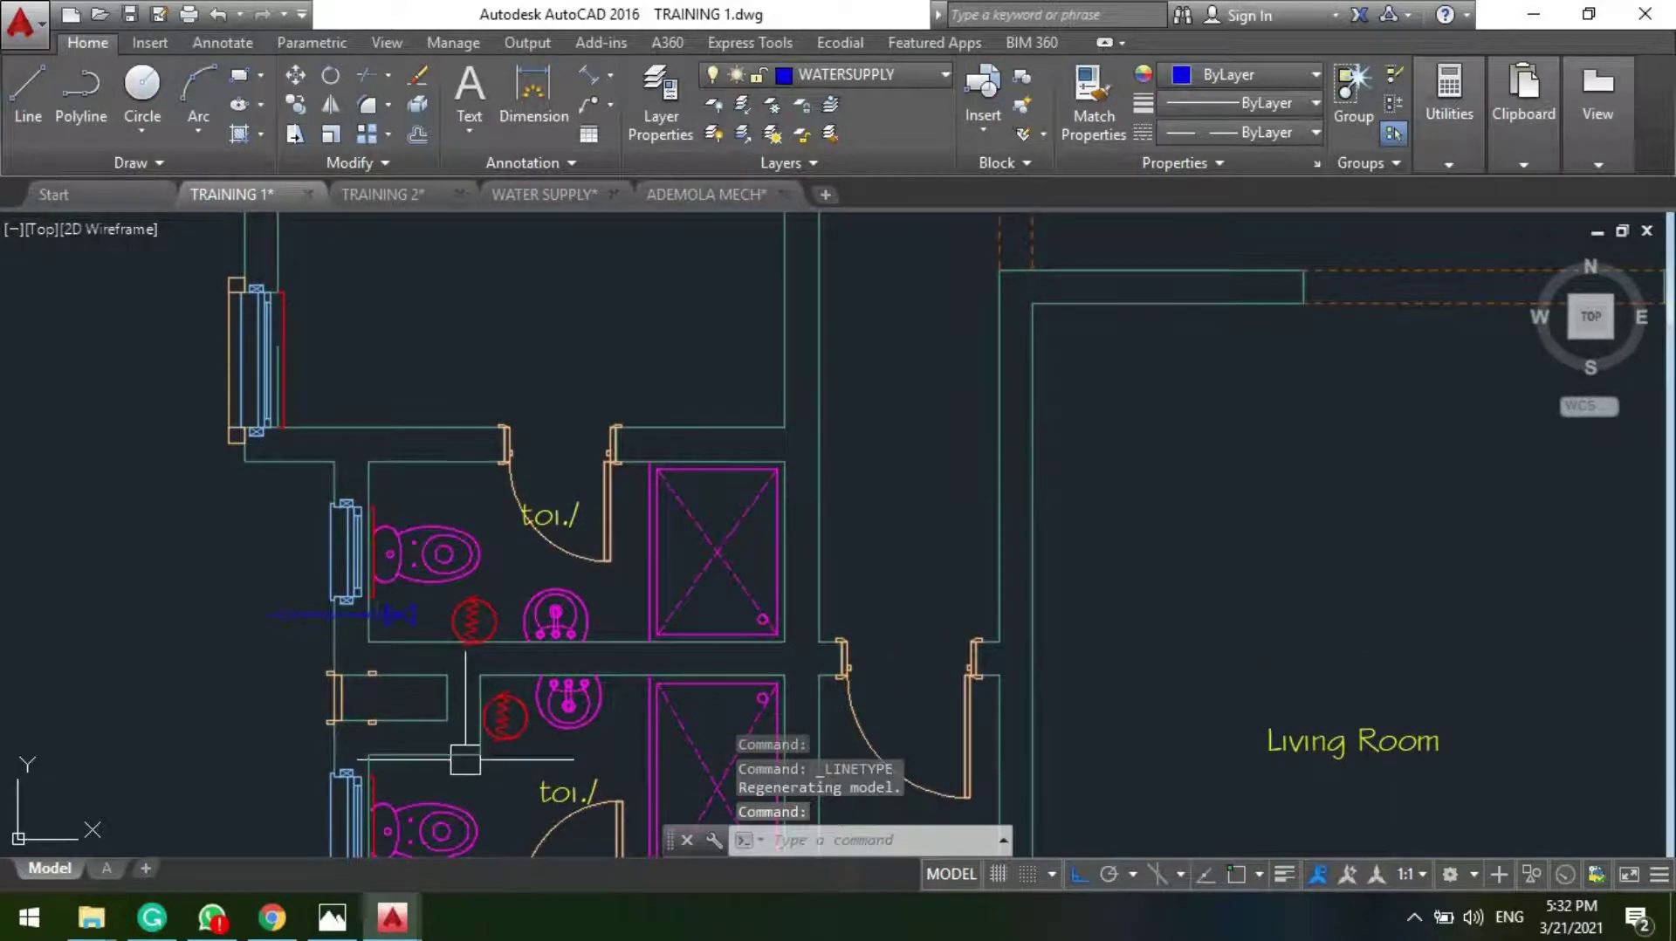
{"action": "scroll", "coordinate": [460, 753], "scroll_direction": "up", "scroll_amount": 2}
{"action": "scroll", "coordinate": [297, 437], "scroll_direction": "up", "scroll_amount": 4}
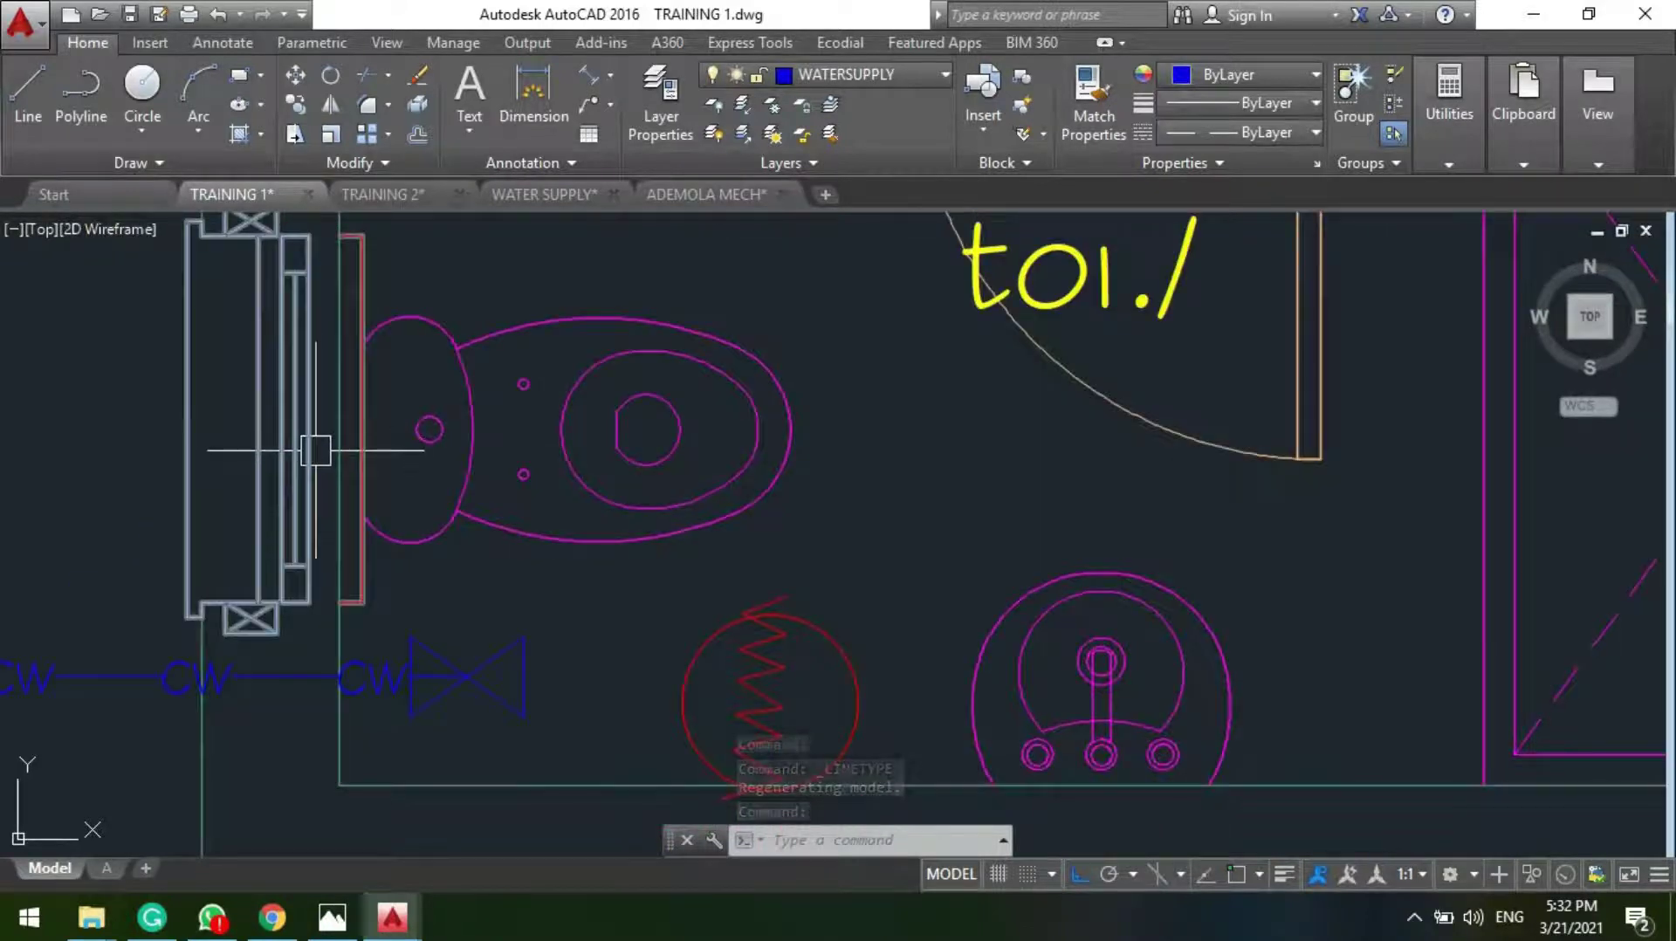
Step: Draw the CW pipe from the toilet inlet down, along the wall, and up to the shower valve
{"action": "key", "text": "l"}
{"action": "key", "text": "Return"}
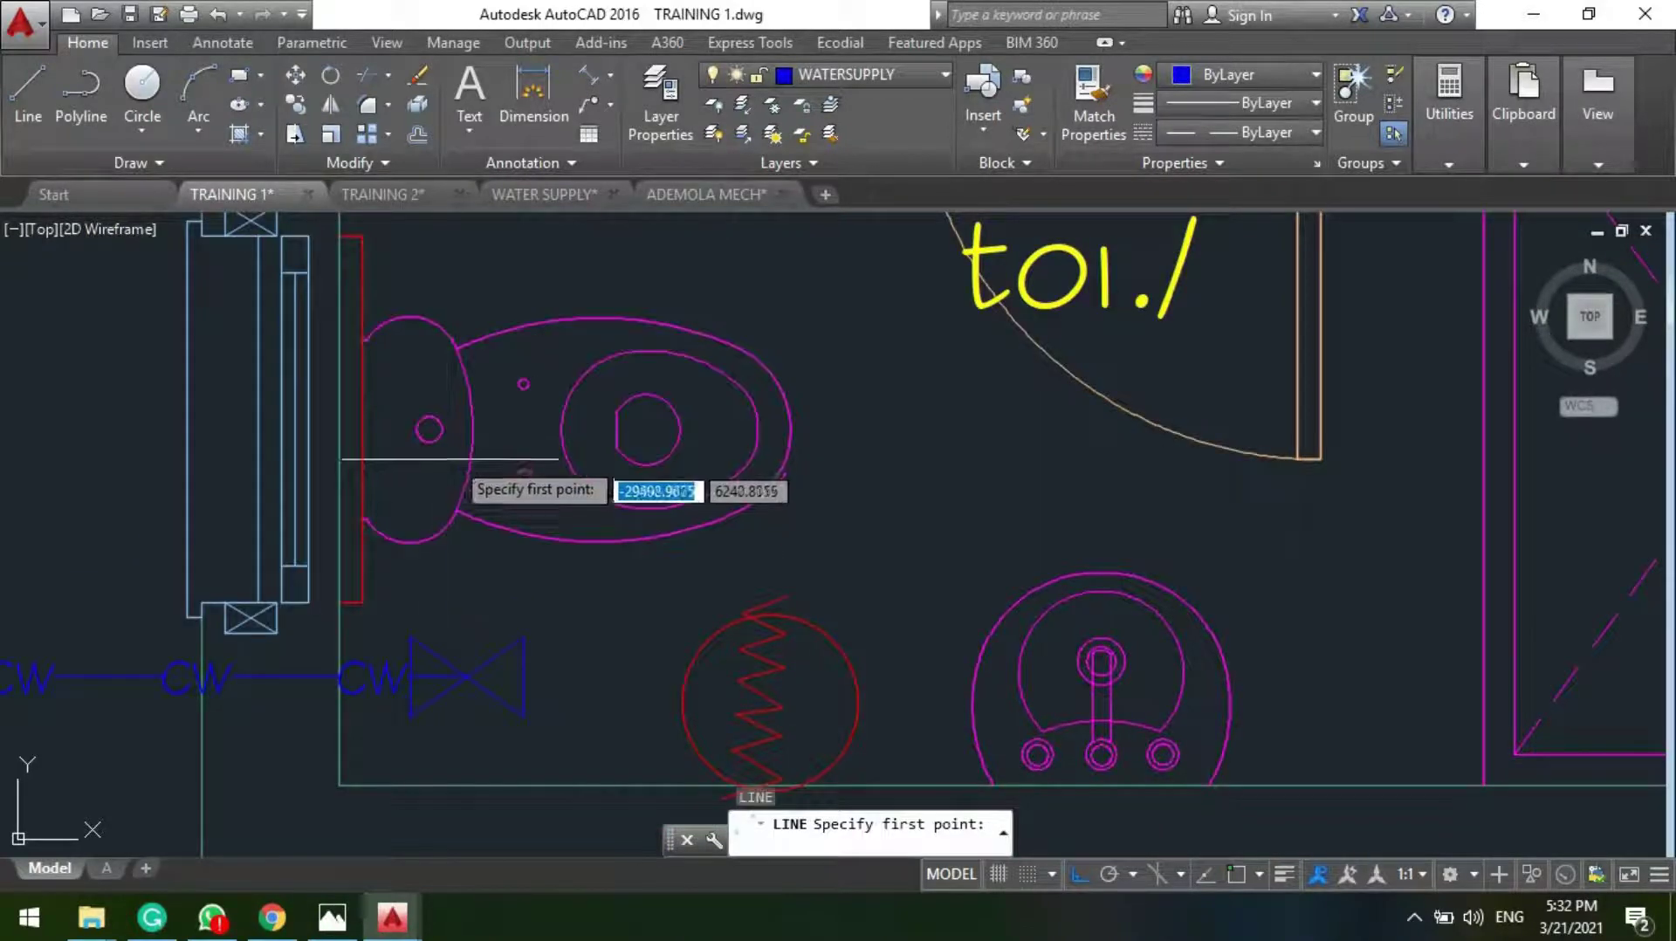
{"action": "left_click", "coordinate": [428, 429]}
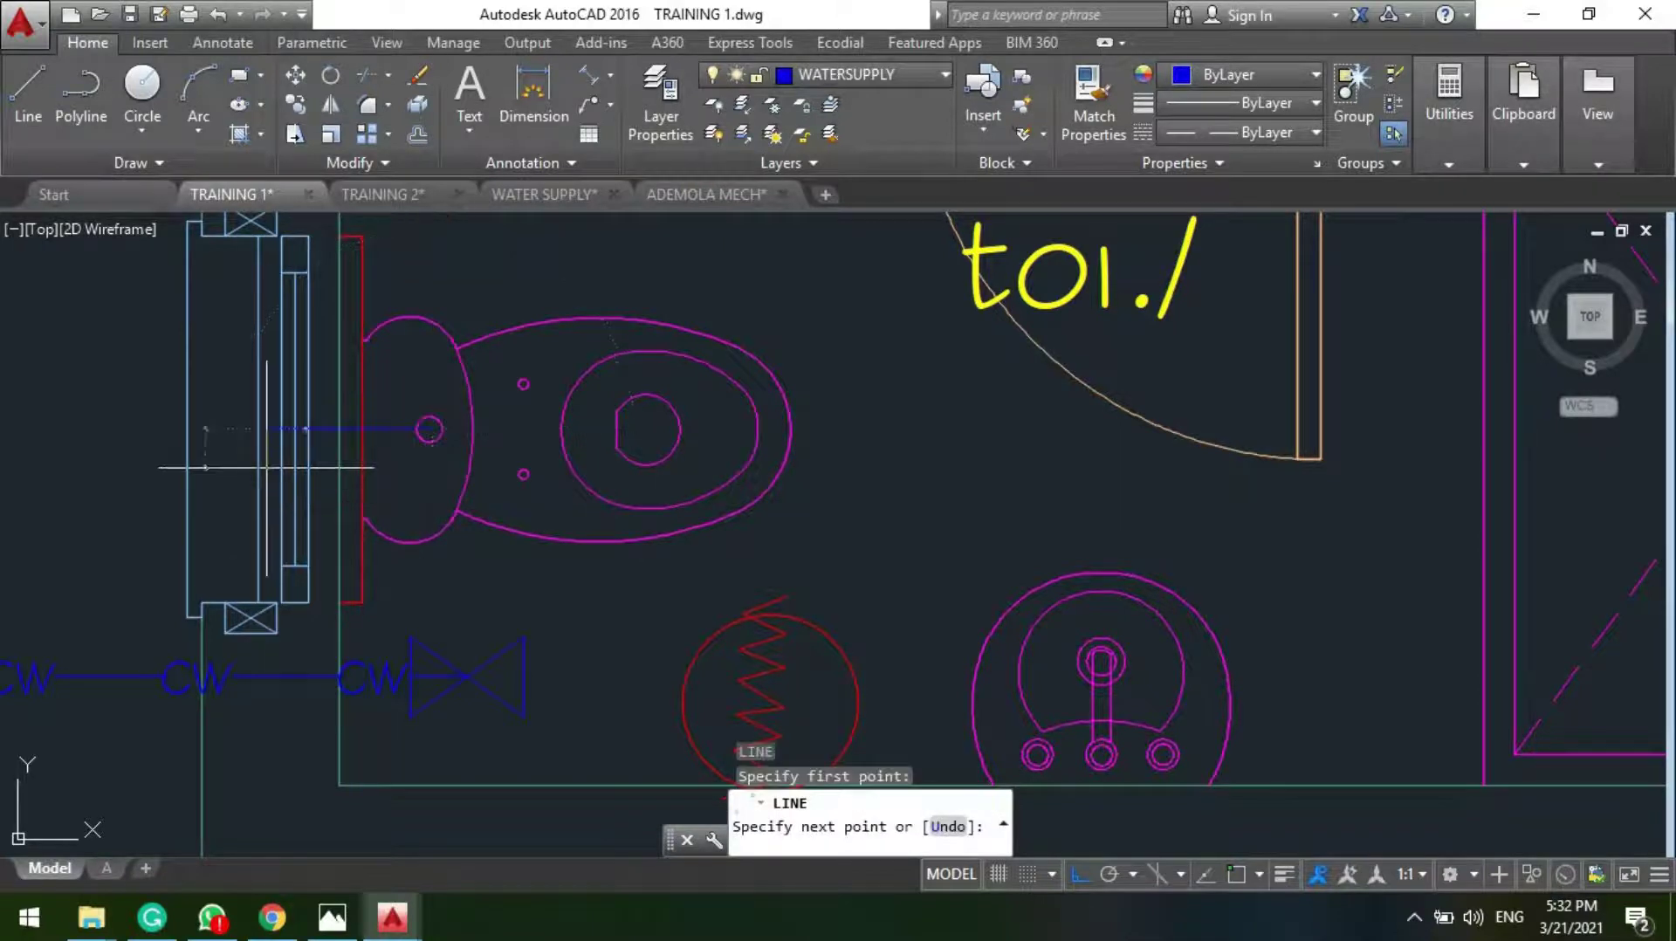
{"action": "scroll", "coordinate": [253, 401], "scroll_direction": "down", "scroll_amount": 4}
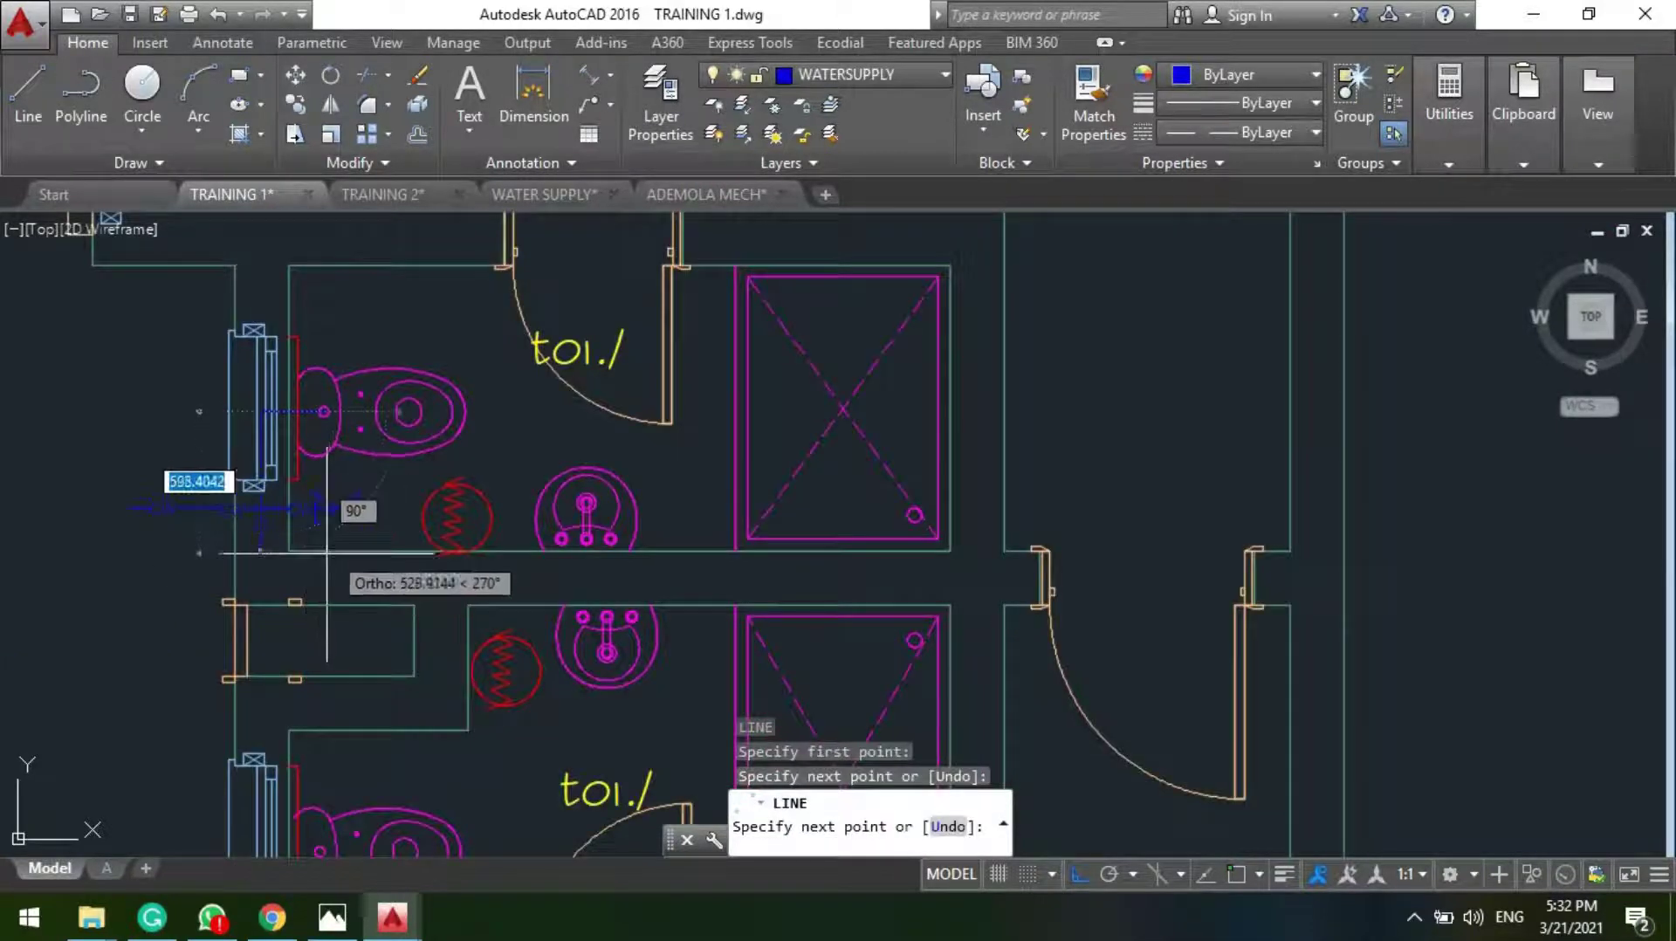
{"action": "left_click", "coordinate": [456, 583]}
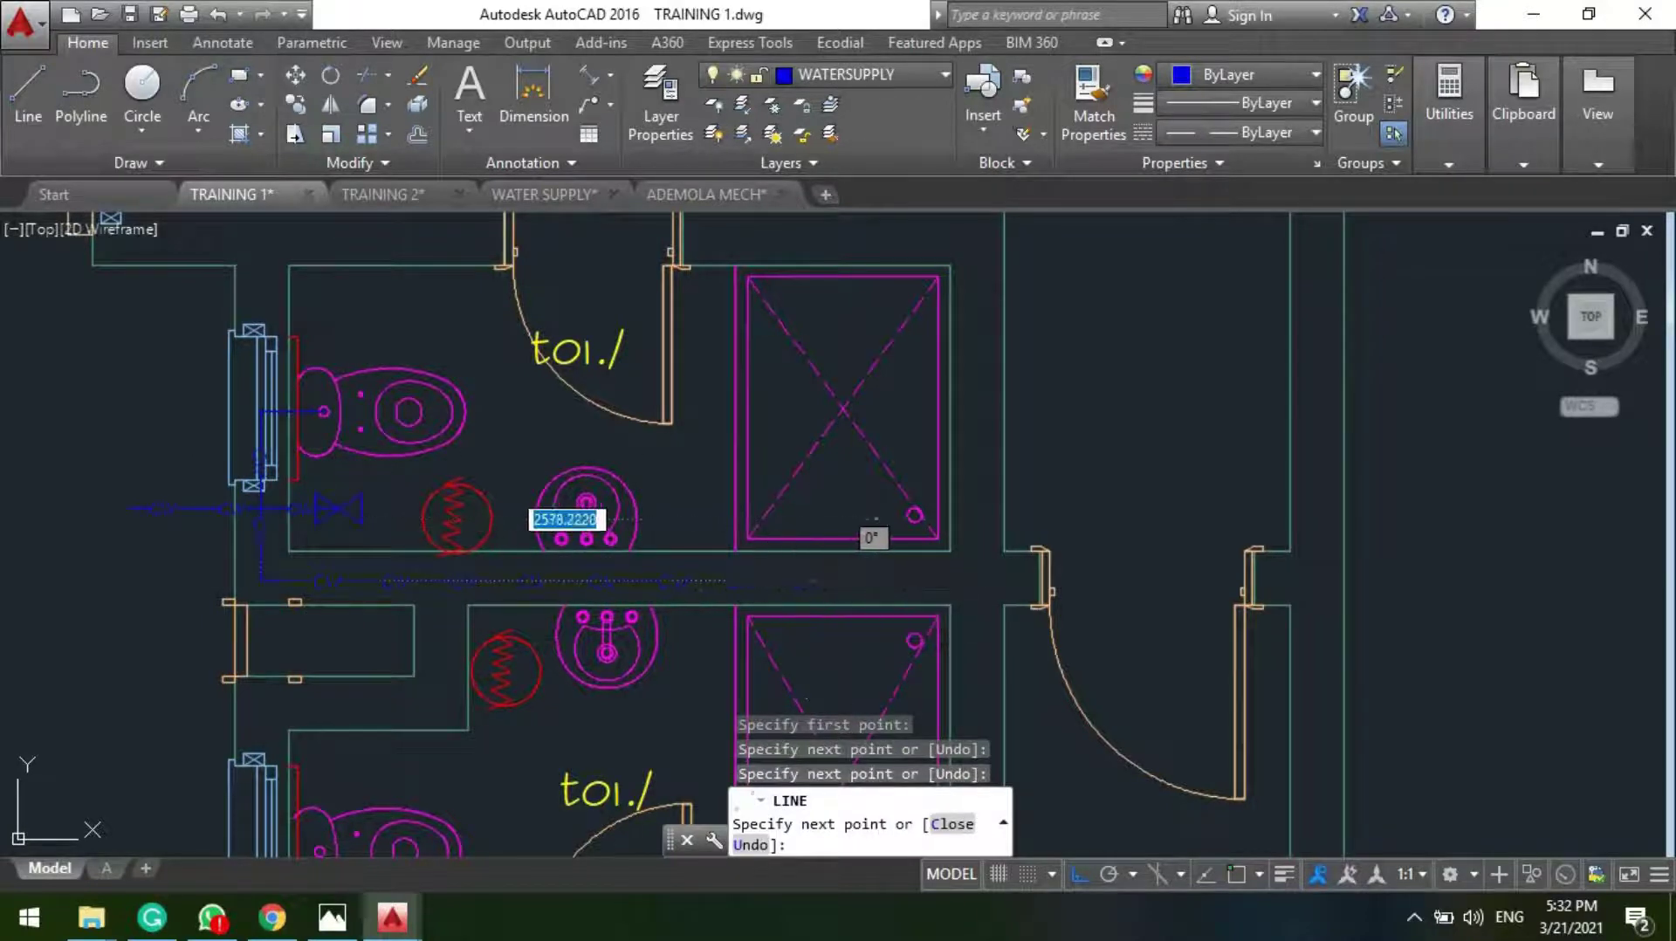
{"action": "left_click", "coordinate": [875, 579]}
{"action": "left_click", "coordinate": [875, 481]}
{"action": "key", "text": "Escape"}
{"action": "middle_click_drag", "start_coordinate": [457, 552], "coordinate": [231, 456]}
{"action": "scroll", "coordinate": [231, 456], "scroll_direction": "down", "scroll_amount": 4}
{"action": "scroll", "coordinate": [508, 301], "scroll_direction": "up", "scroll_amount": 6}
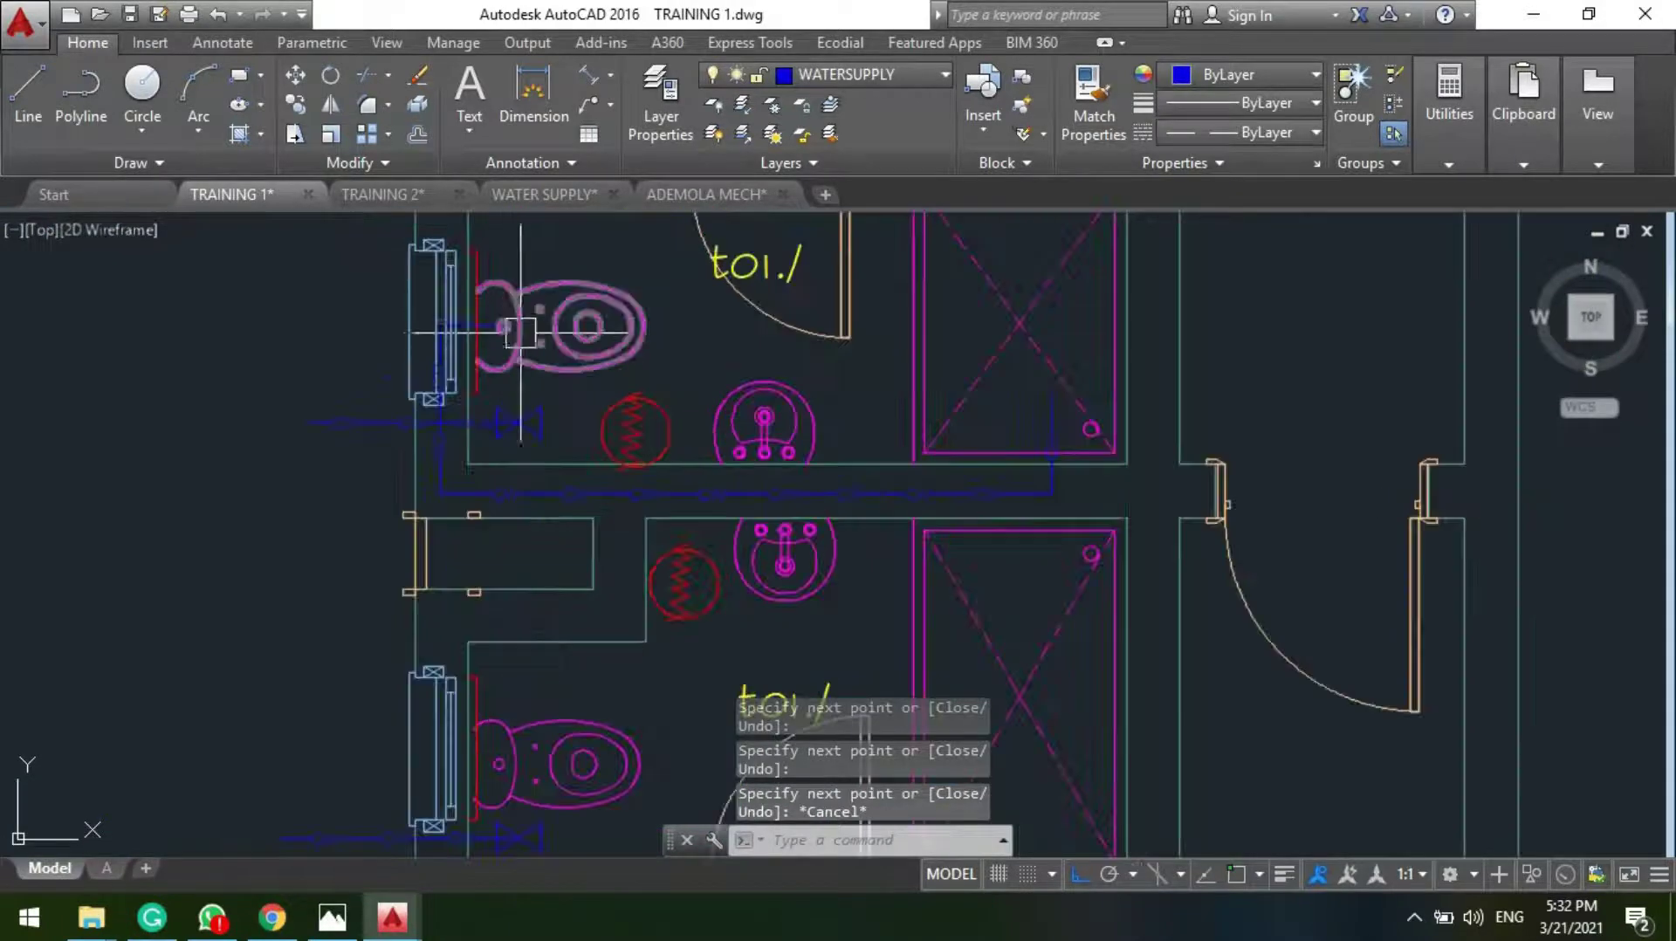
{"action": "middle_click_drag", "start_coordinate": [654, 617], "coordinate": [363, 442]}
Step: Begin a branch line at the basin tap, then cancel it
{"action": "type", "text": "l"}
{"action": "key", "text": "Return"}
{"action": "scroll", "coordinate": [673, 598], "scroll_direction": "up", "scroll_amount": 3}
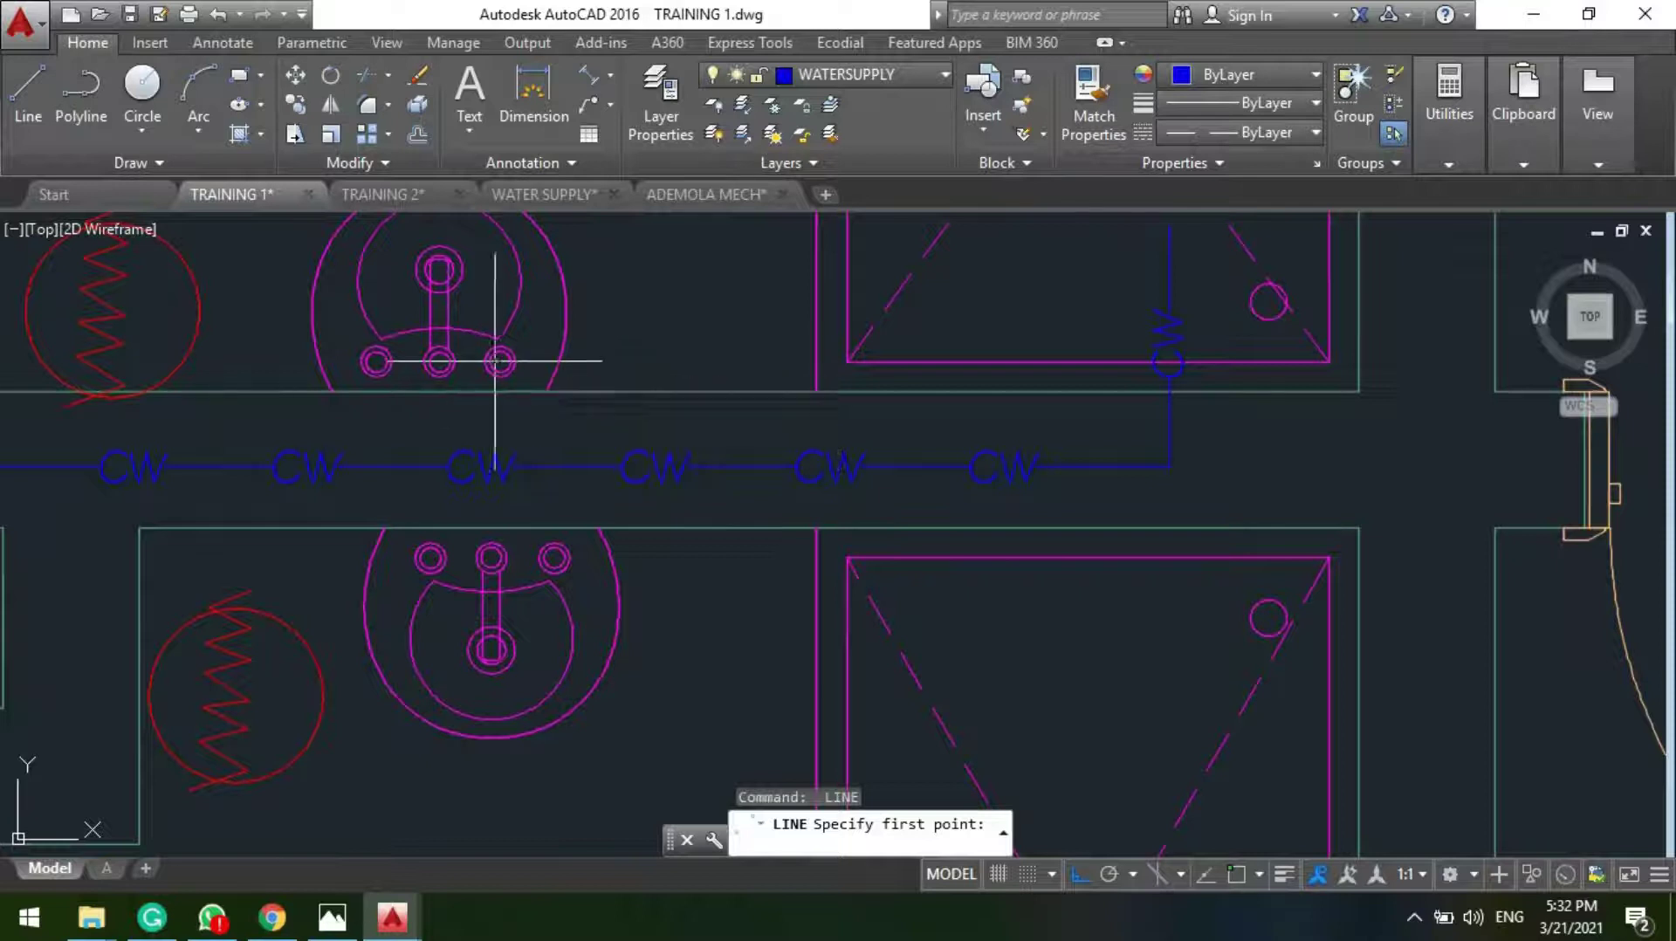
{"action": "left_click", "coordinate": [495, 360]}
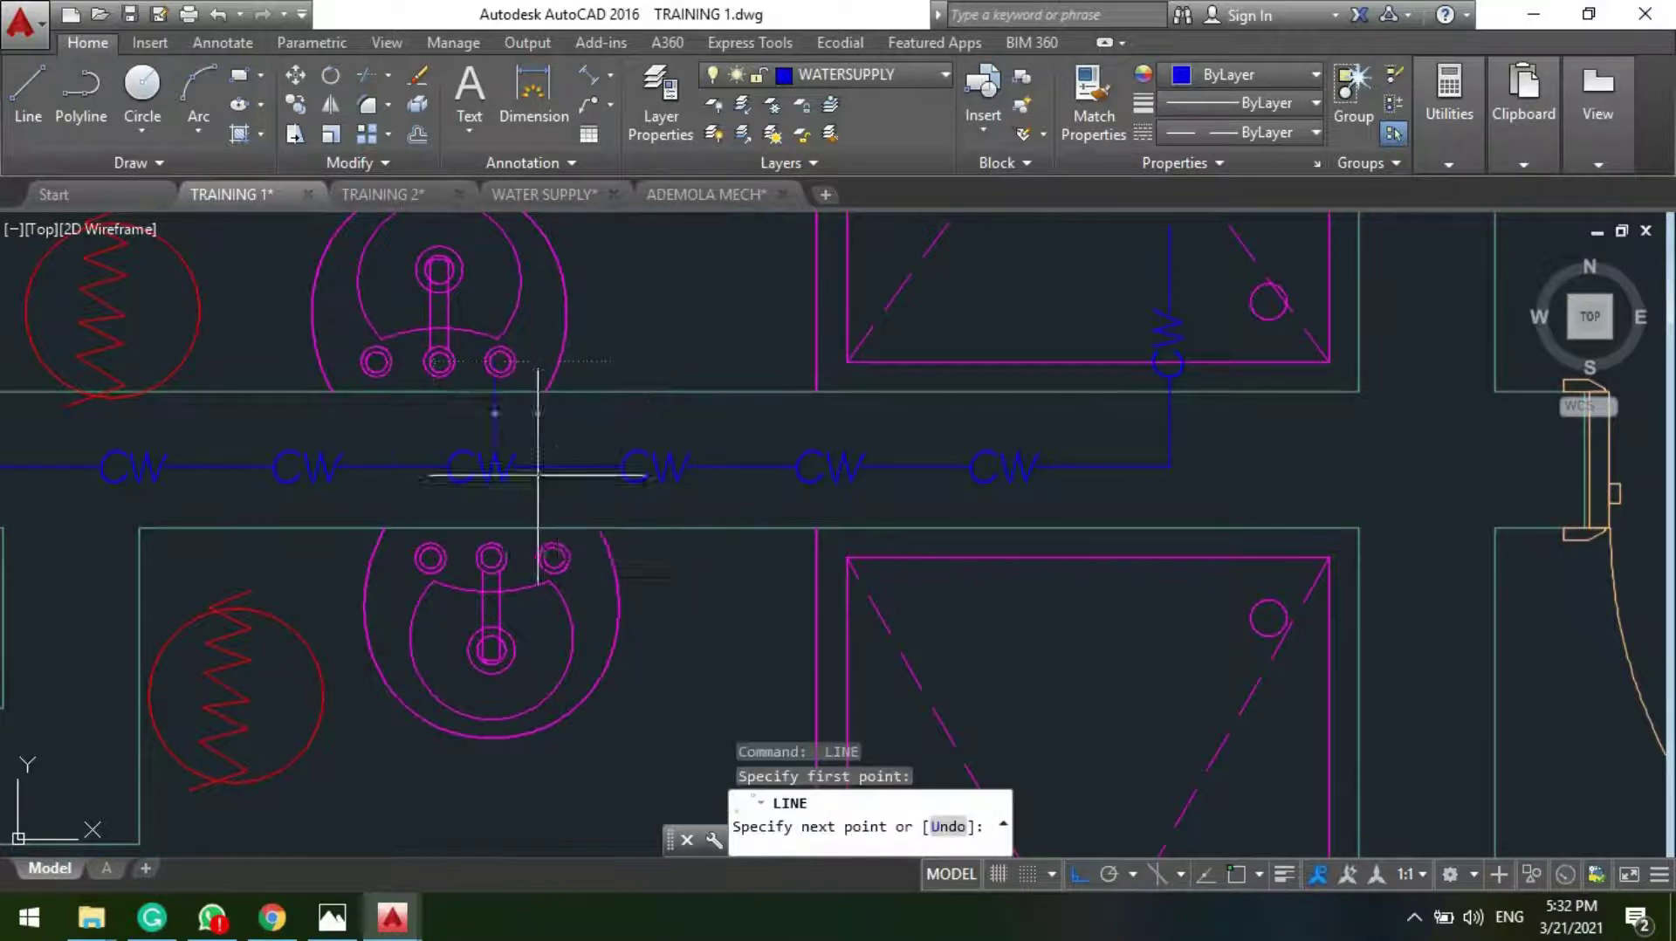
{"action": "key", "text": "Escape"}
{"action": "scroll", "coordinate": [270, 468], "scroll_direction": "down", "scroll_amount": 3}
{"action": "scroll", "coordinate": [194, 457], "scroll_direction": "up", "scroll_amount": 3}
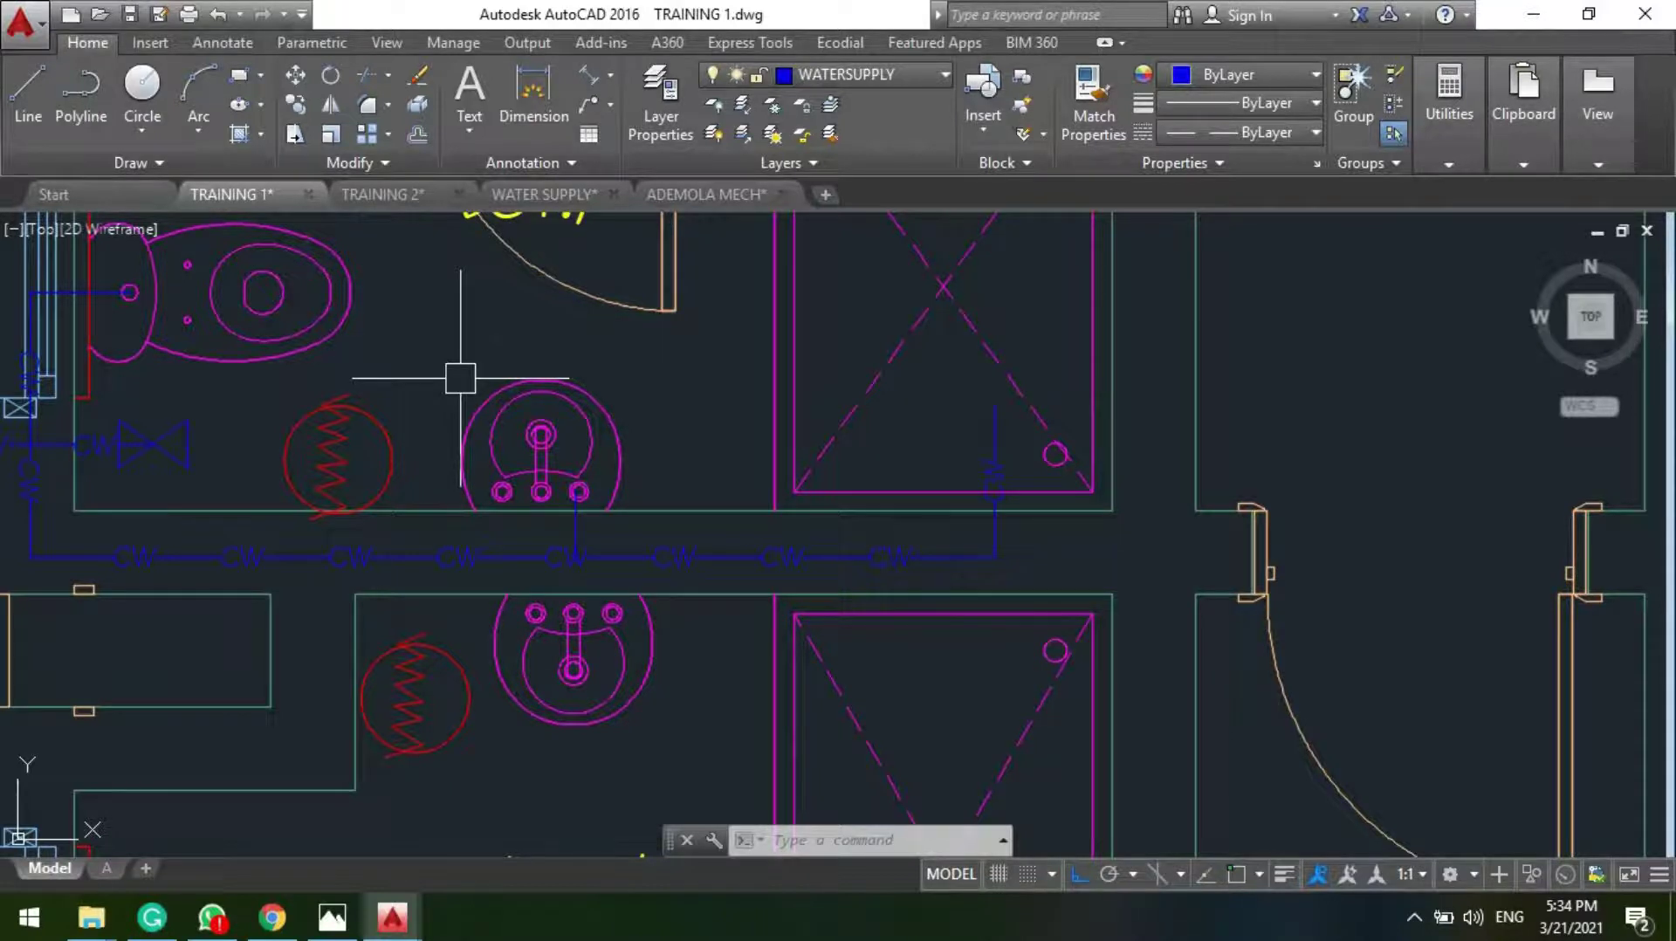
{"action": "scroll", "coordinate": [590, 509], "scroll_direction": "down", "scroll_amount": 3}
{"action": "scroll", "coordinate": [404, 468], "scroll_direction": "up", "scroll_amount": 4}
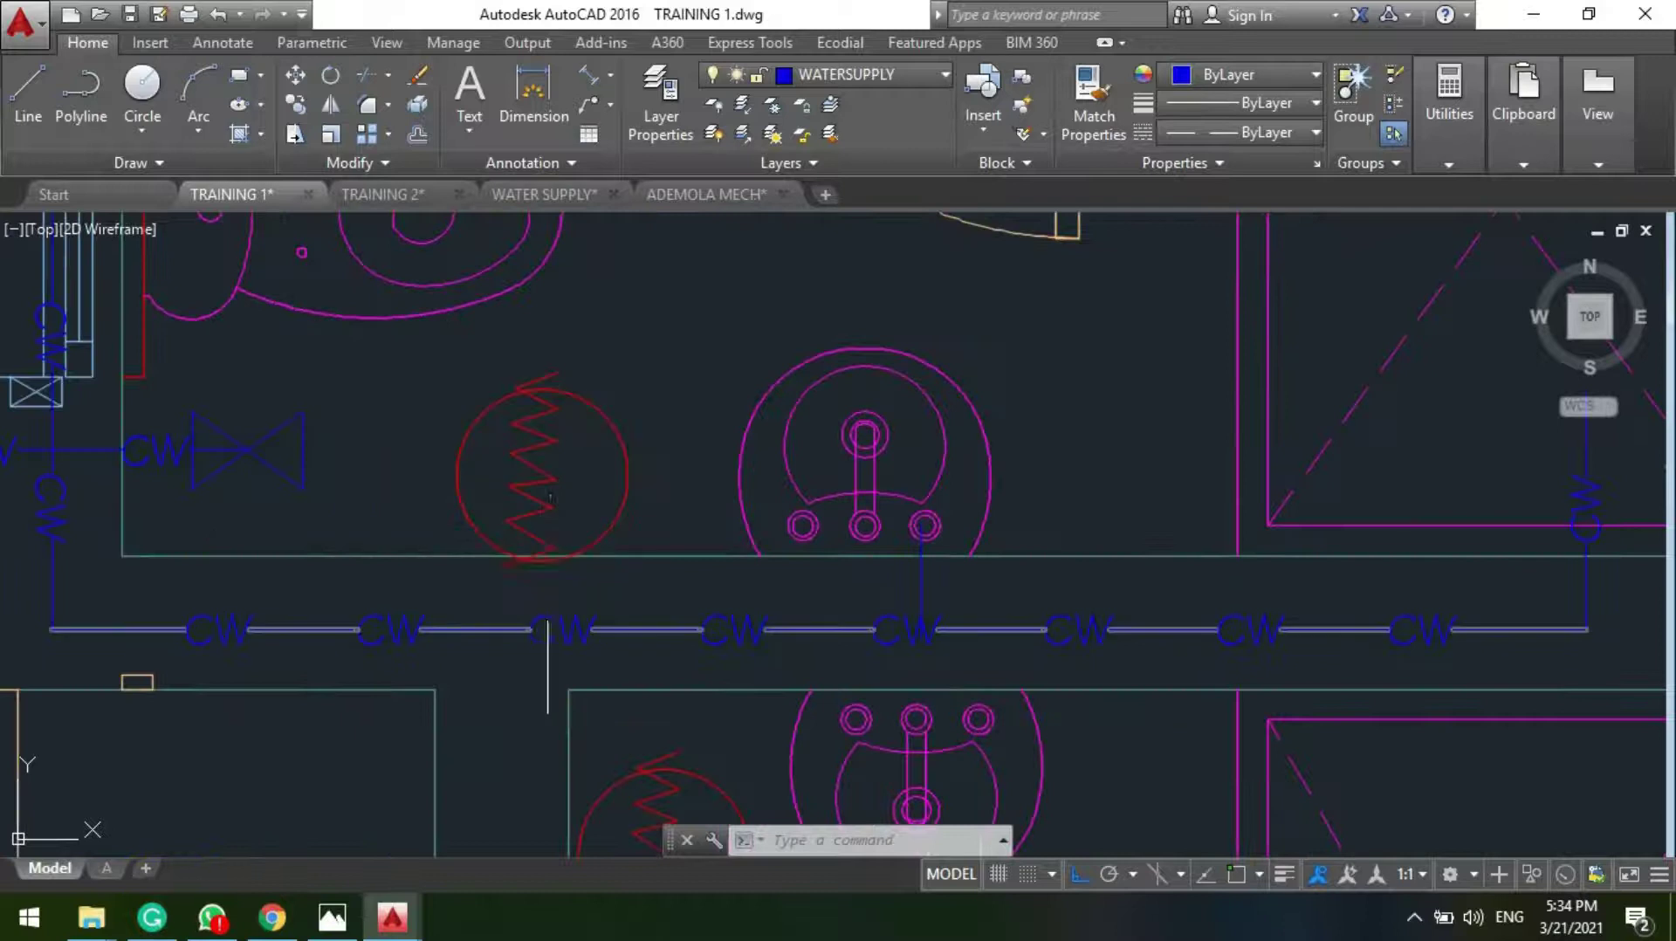
{"action": "scroll", "coordinate": [549, 601], "scroll_direction": "up", "scroll_amount": 2}
Step: Begin a branch line on the CW main, cancel it, and recentre on the toilet valve
{"action": "key", "text": "Return"}
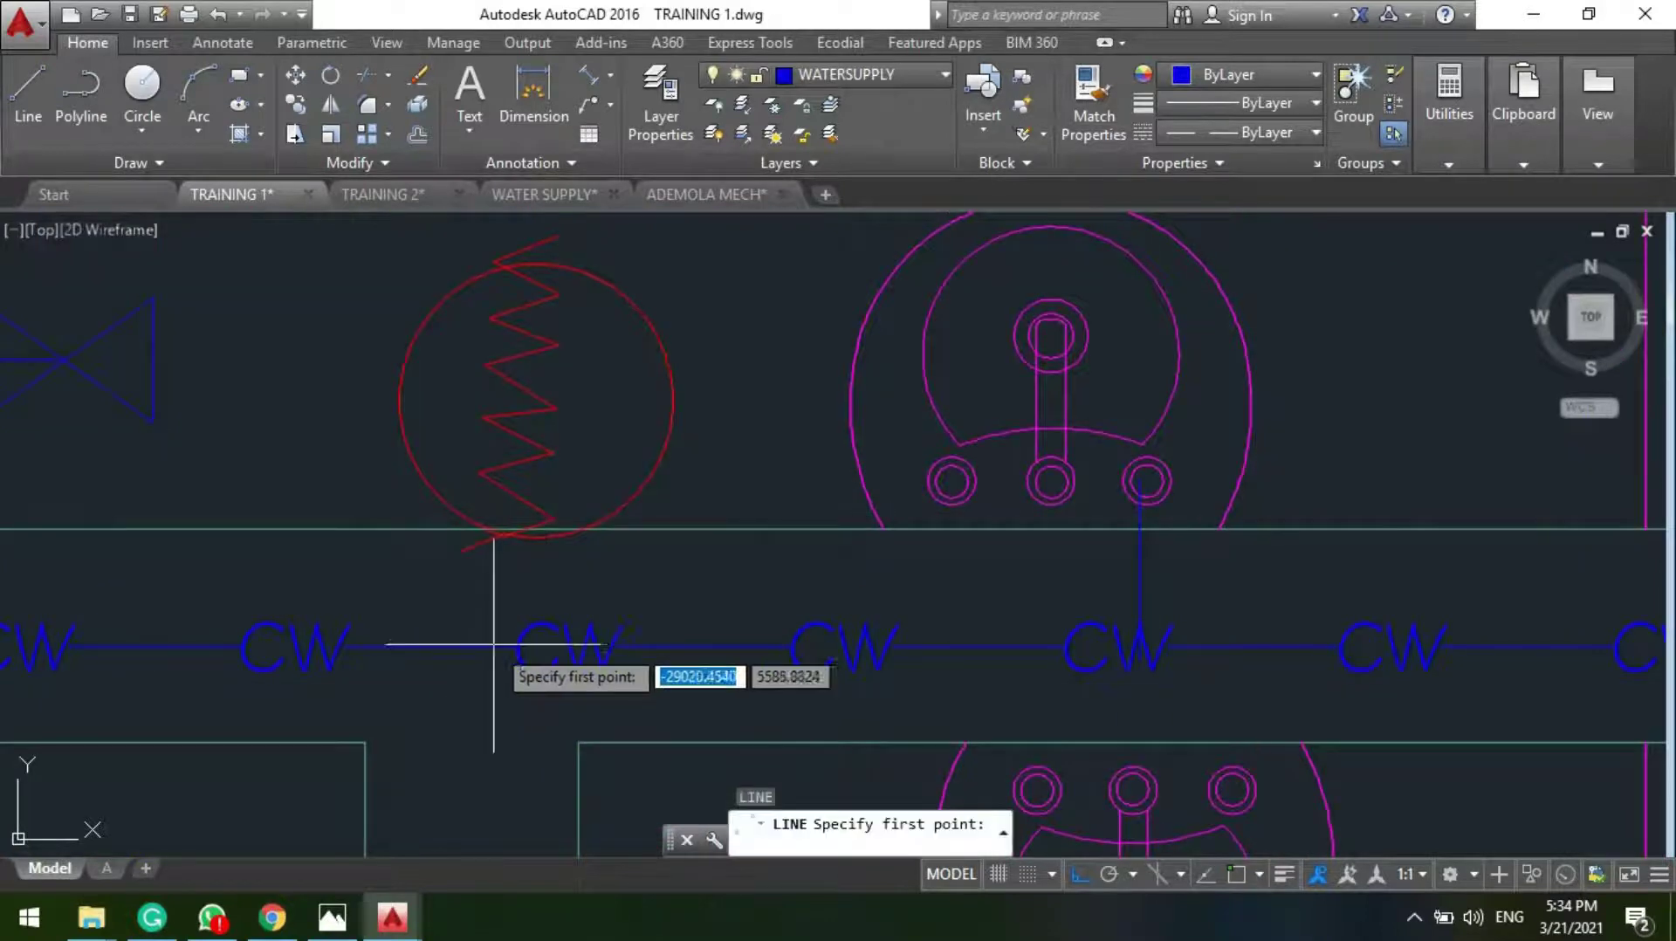
{"action": "left_click", "coordinate": [495, 646]}
{"action": "scroll", "coordinate": [491, 428], "scroll_direction": "down", "scroll_amount": 4}
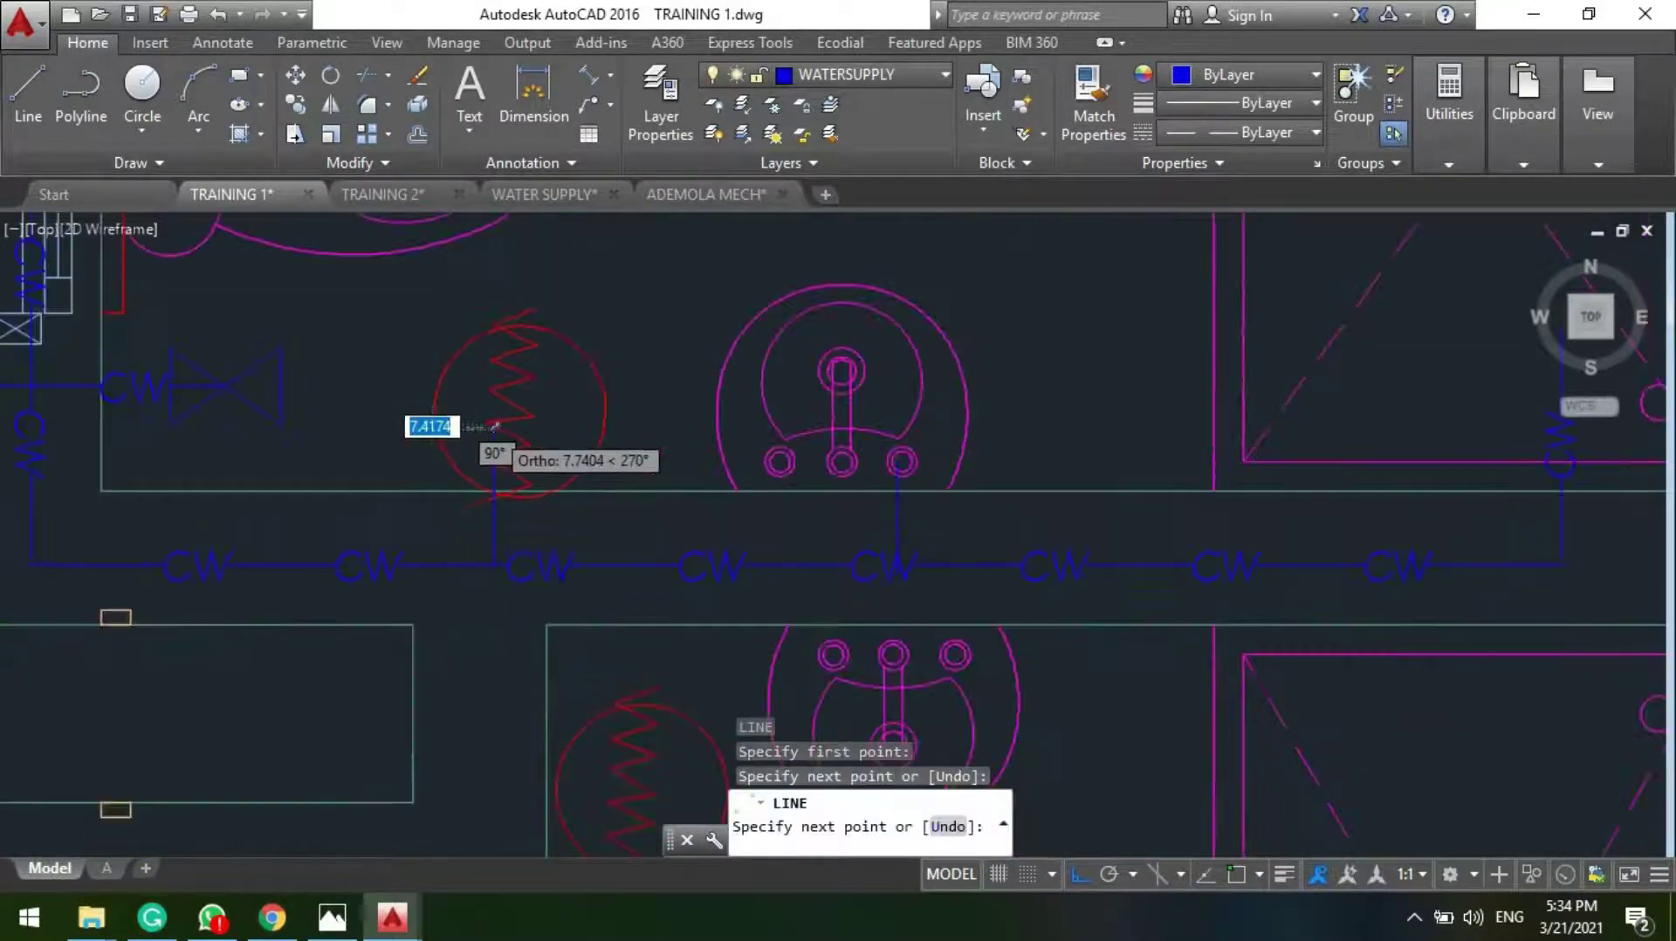
{"action": "key", "text": "Escape"}
{"action": "scroll", "coordinate": [916, 489], "scroll_direction": "down", "scroll_amount": 2}
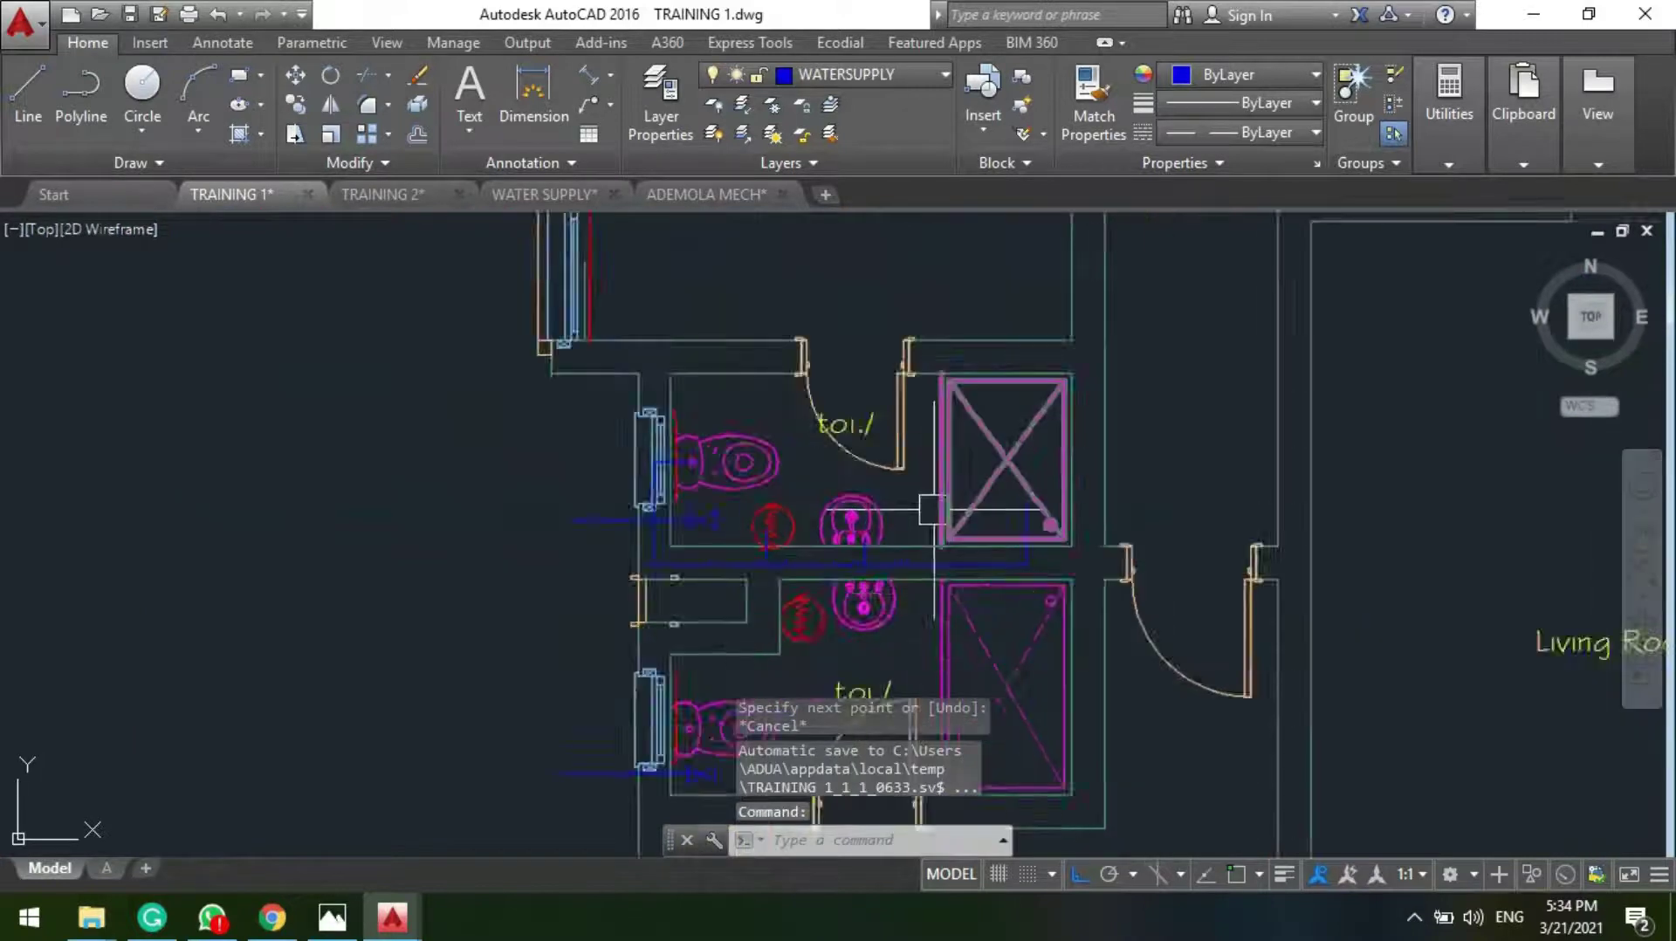
{"action": "scroll", "coordinate": [865, 476], "scroll_direction": "up", "scroll_amount": 3}
{"action": "scroll", "coordinate": [864, 475], "scroll_direction": "down", "scroll_amount": 6}
{"action": "scroll", "coordinate": [899, 437], "scroll_direction": "up", "scroll_amount": 4}
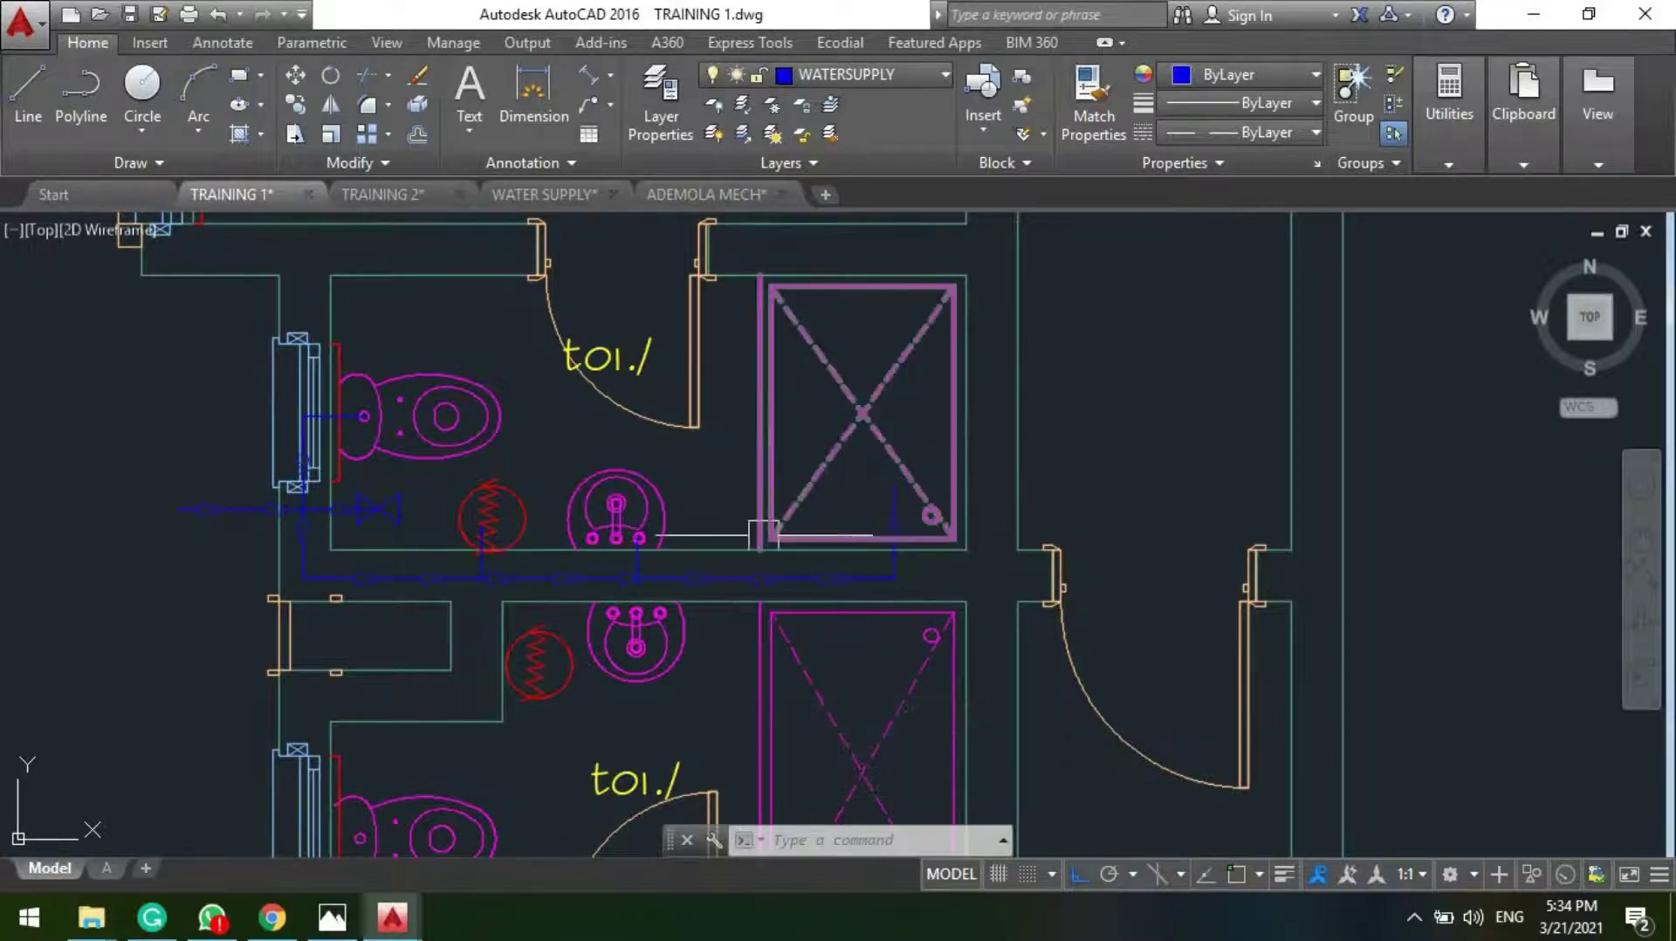
{"action": "middle_click_drag", "start_coordinate": [641, 592], "coordinate": [550, 567]}
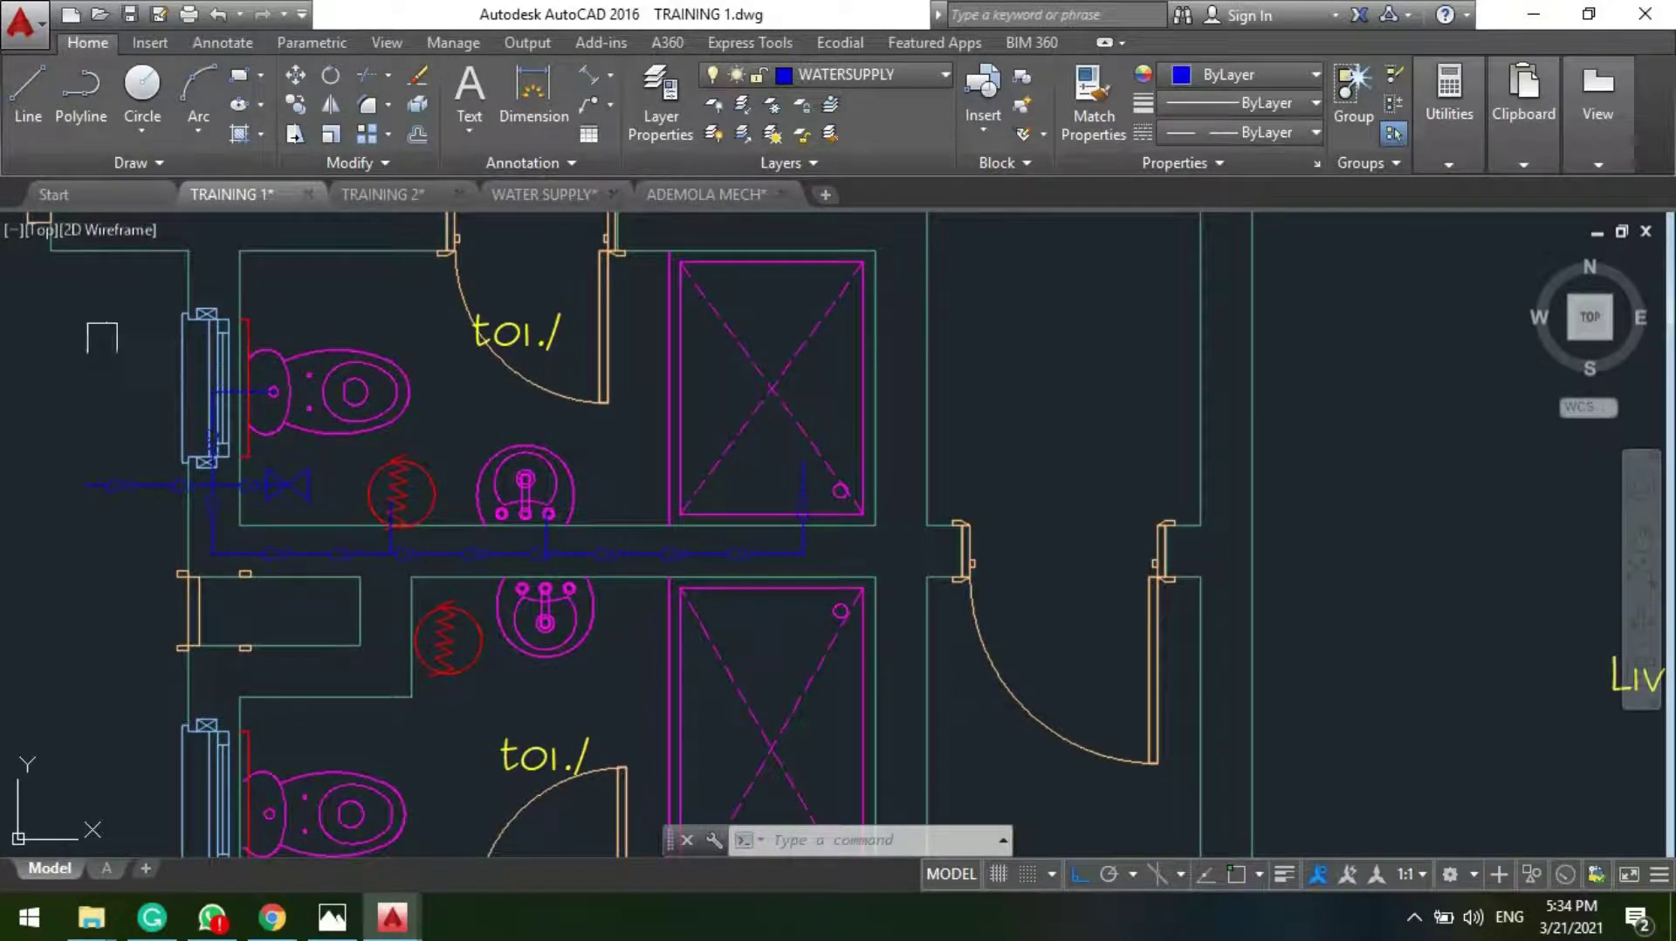
{"action": "middle_click_drag", "start_coordinate": [340, 427], "coordinate": [549, 421]}
{"action": "scroll", "coordinate": [508, 500], "scroll_direction": "up", "scroll_amount": 2}
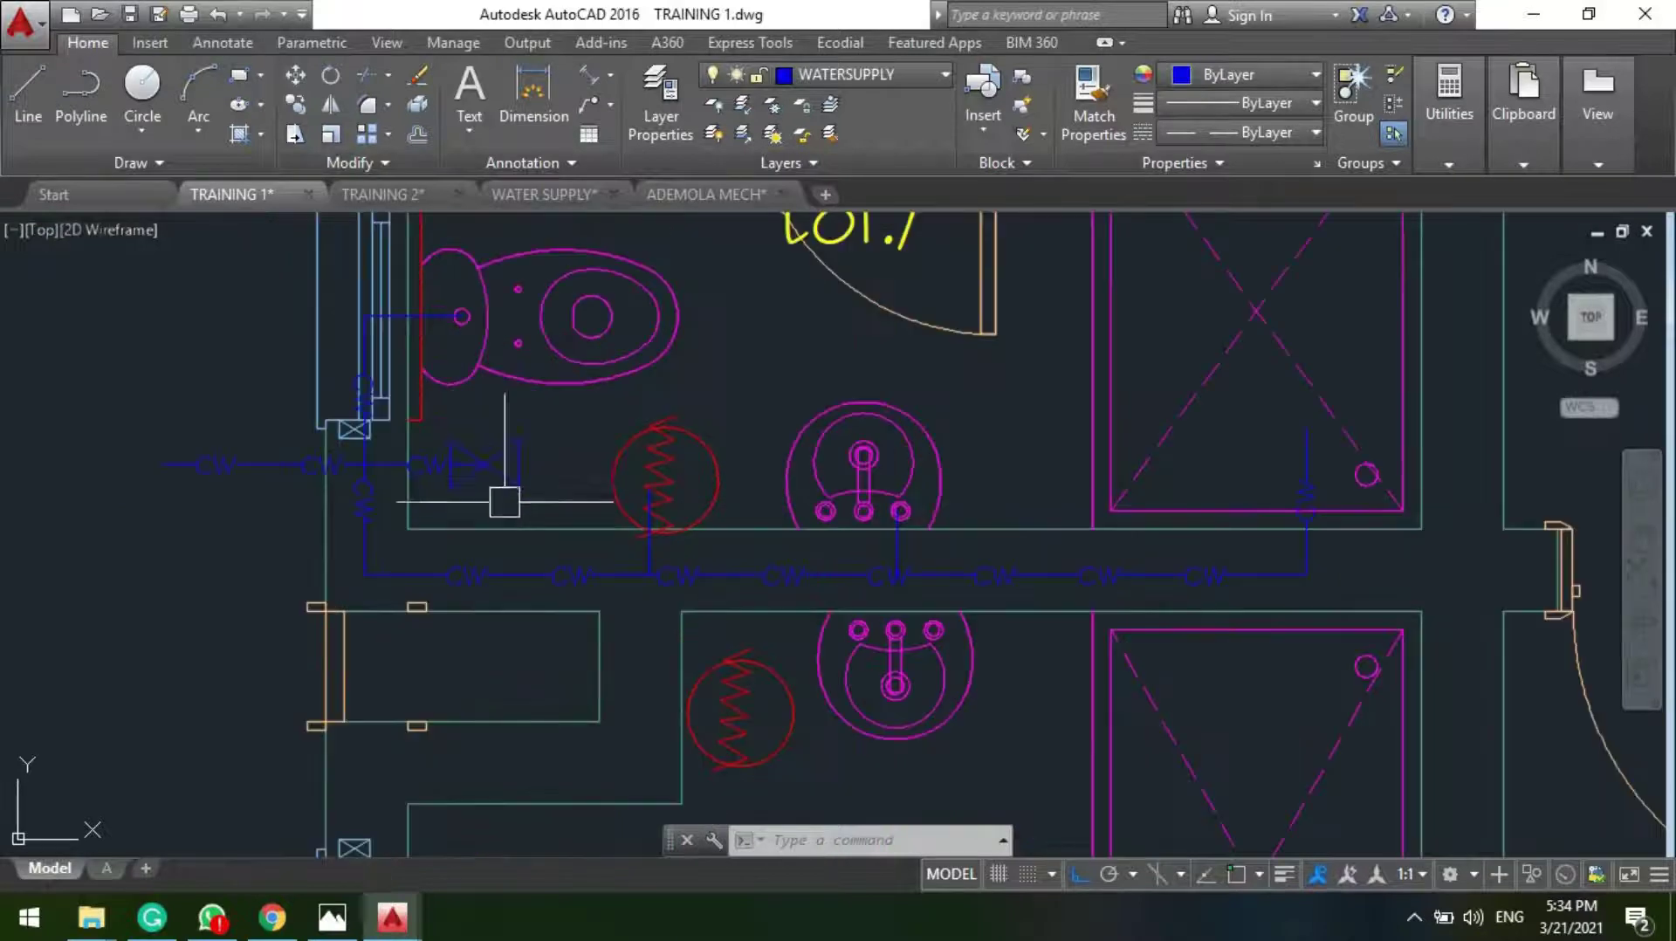
Step: Make HOT WATER the current layer
{"action": "left_click", "coordinate": [824, 77]}
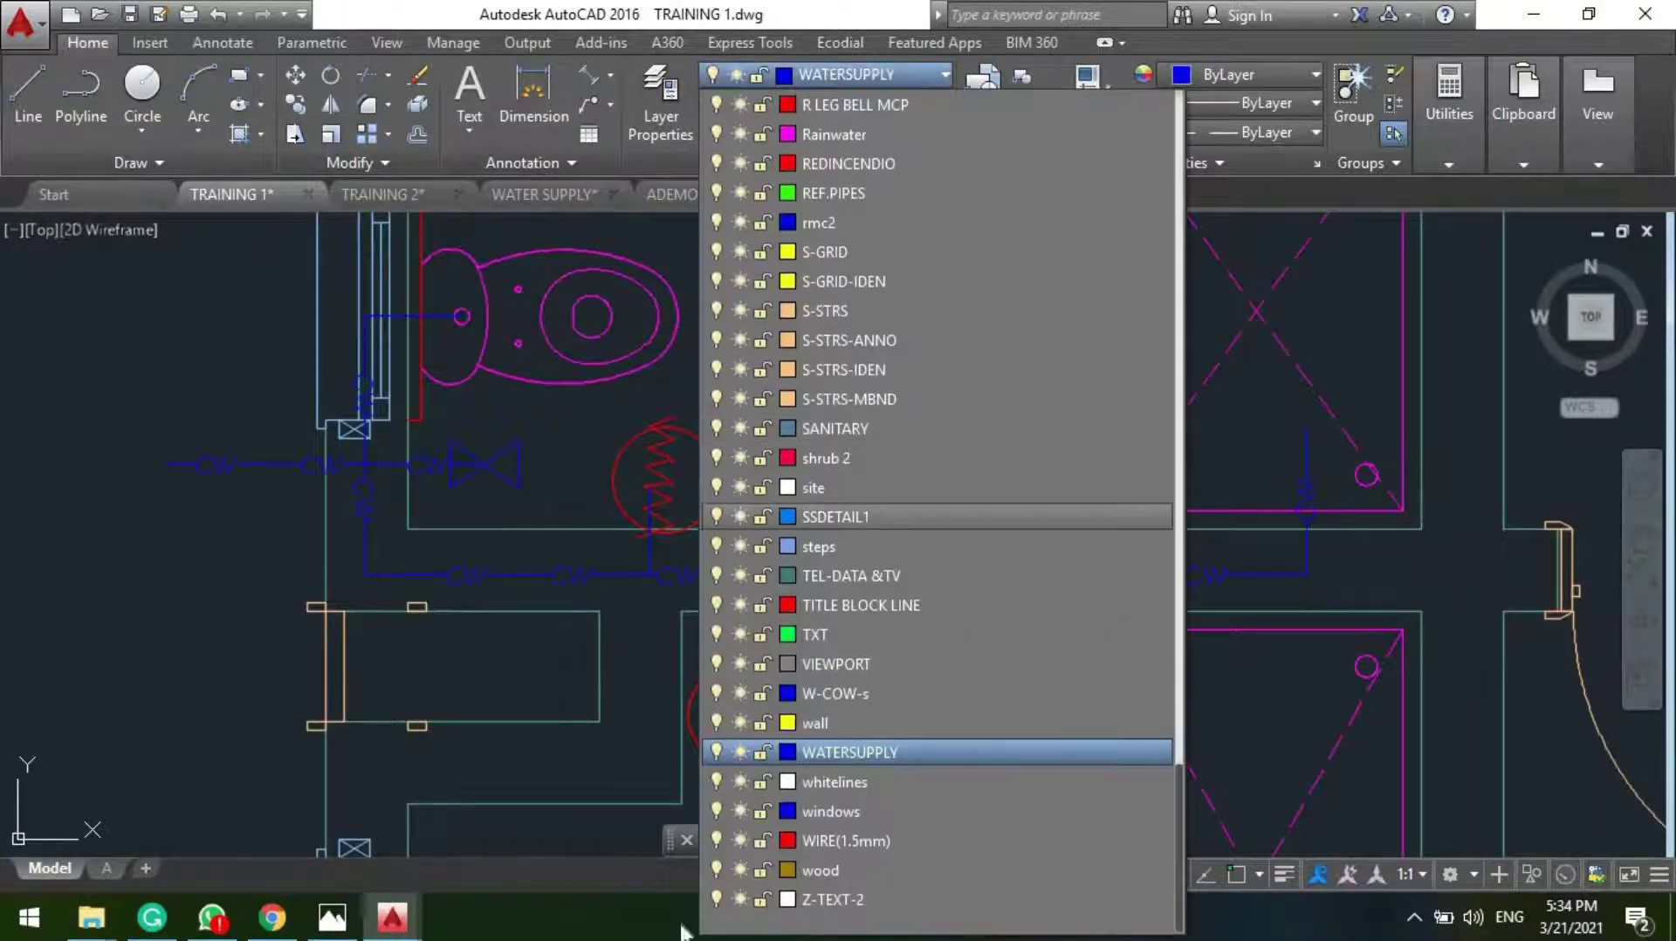
{"action": "scroll", "coordinate": [836, 619], "scroll_direction": "up", "scroll_amount": 7}
{"action": "scroll", "coordinate": [836, 602], "scroll_direction": "up", "scroll_amount": 7}
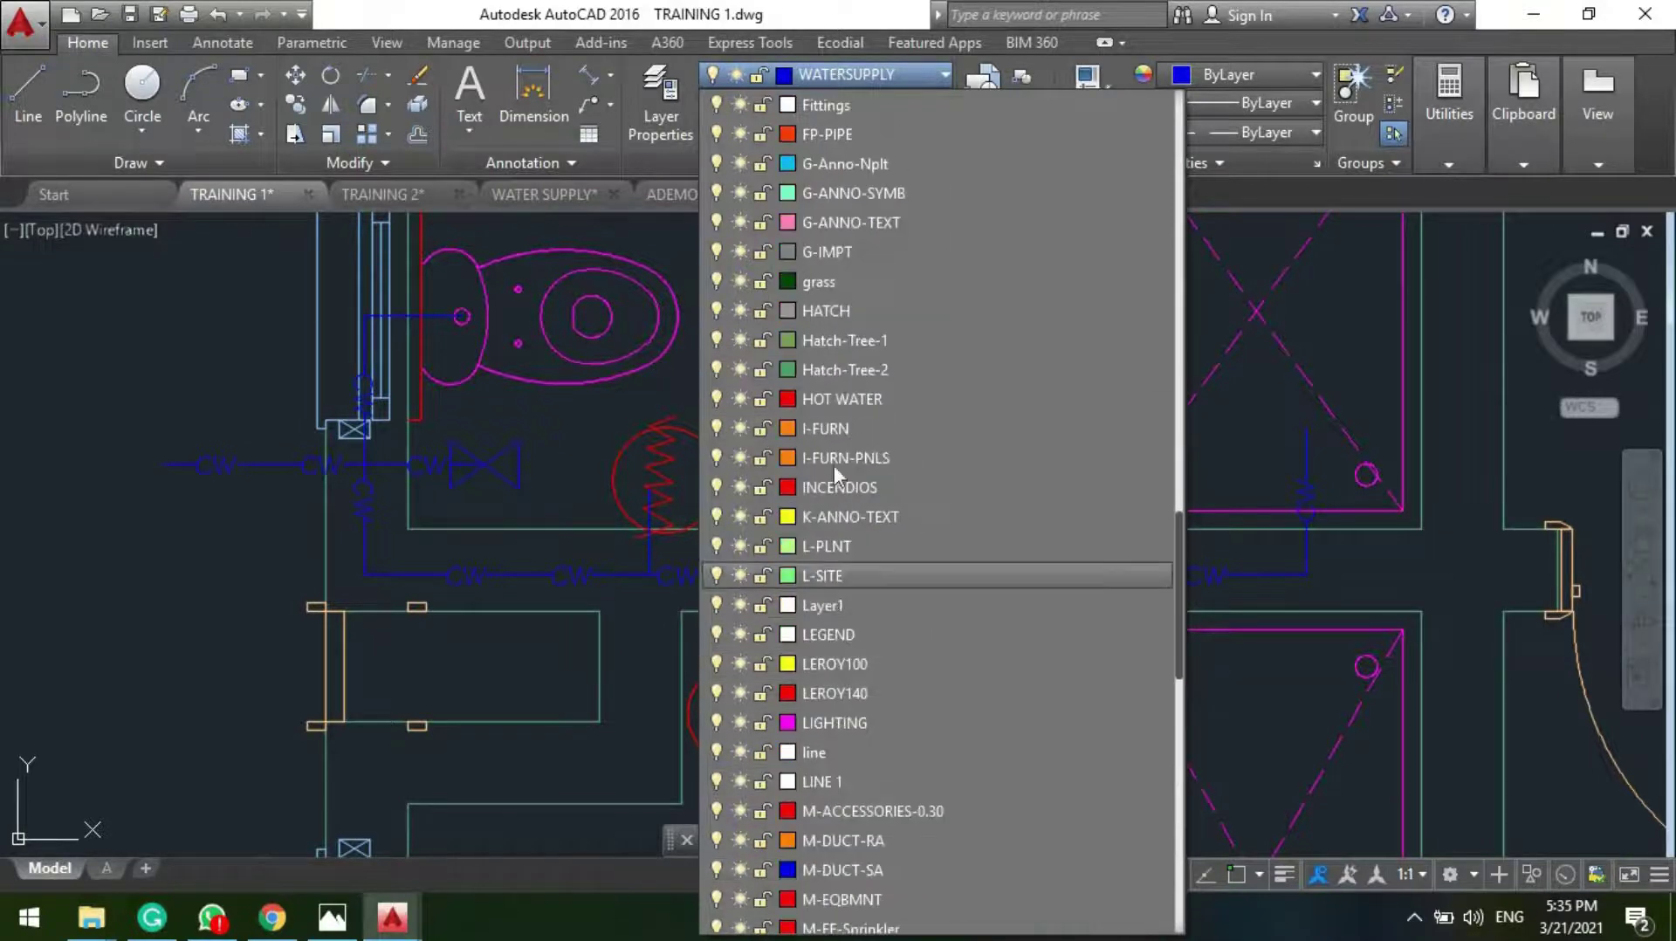
{"action": "left_click", "coordinate": [829, 399]}
{"action": "scroll", "coordinate": [734, 625], "scroll_direction": "up", "scroll_amount": 4}
{"action": "scroll", "coordinate": [690, 594], "scroll_direction": "down", "scroll_amount": 4}
{"action": "scroll", "coordinate": [714, 548], "scroll_direction": "up", "scroll_amount": 2}
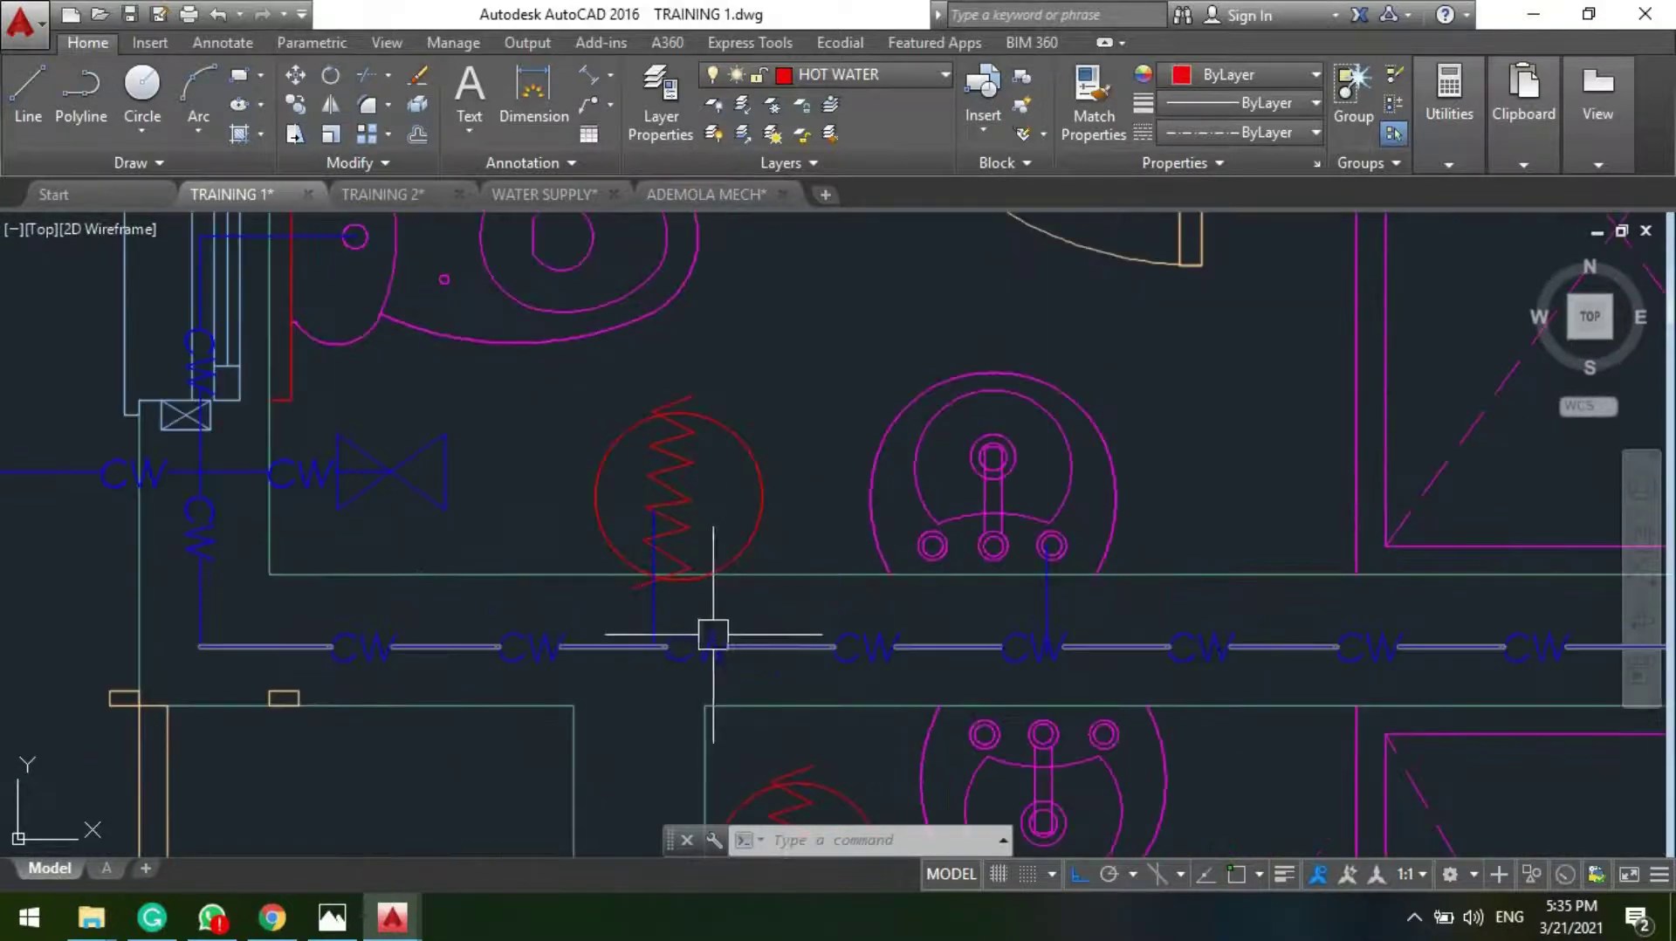
Step: Draw a red hot-water line from the heater down, across, and up to the basin tap
{"action": "type", "text": "l"}
{"action": "key", "text": "Return"}
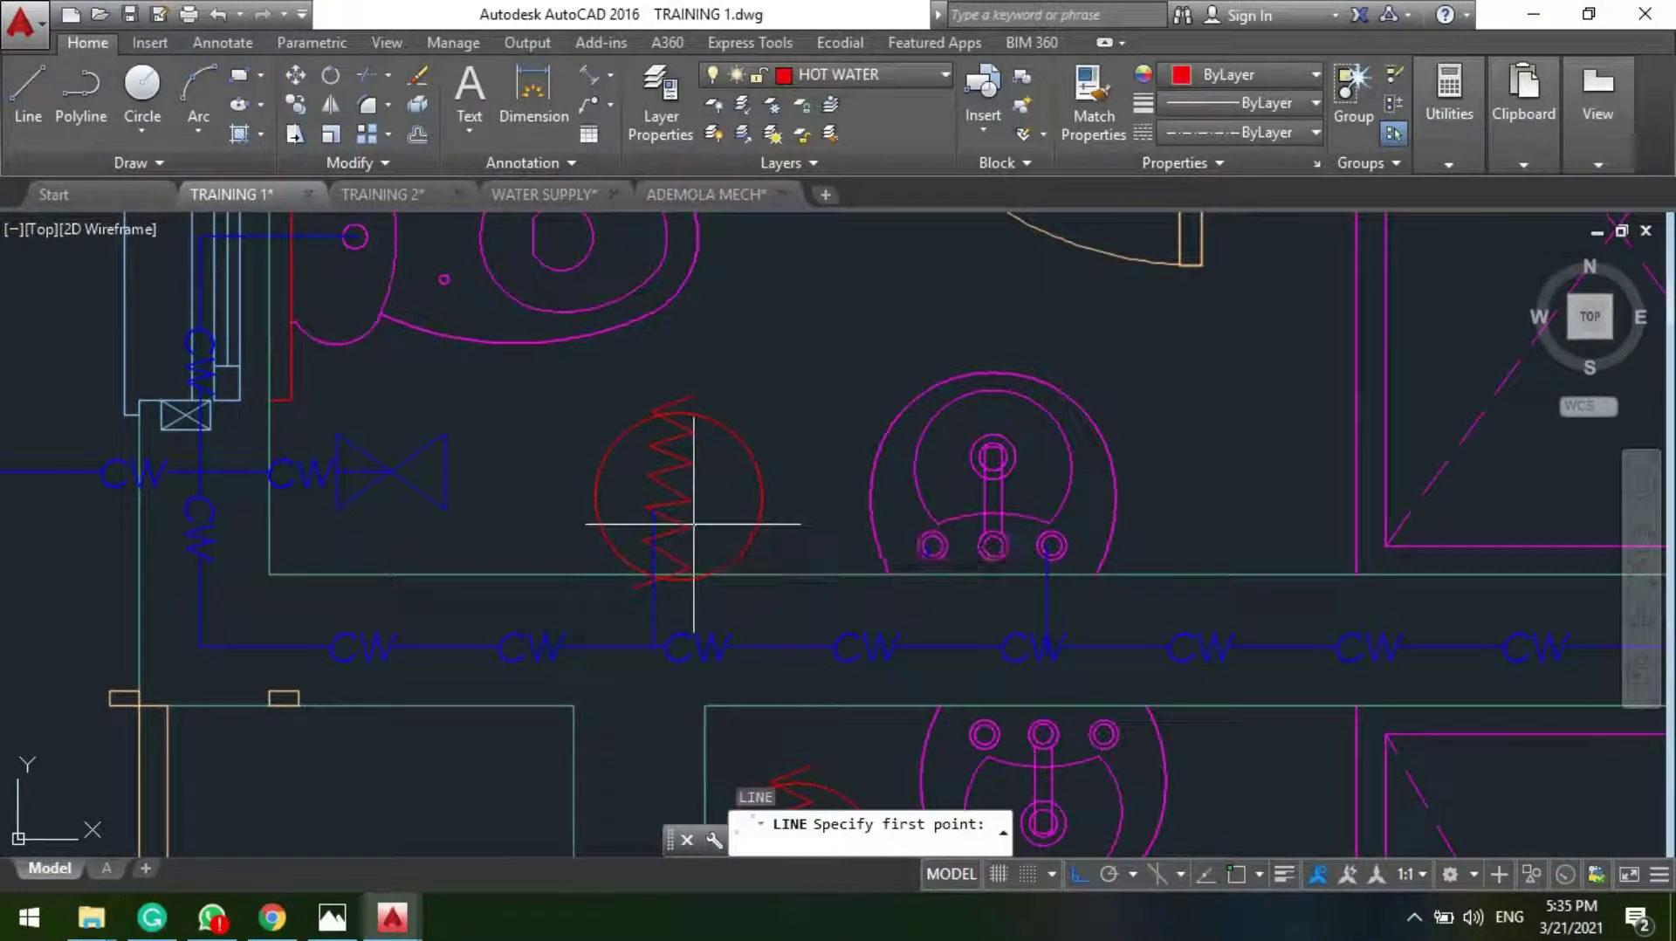
{"action": "left_click", "coordinate": [694, 524]}
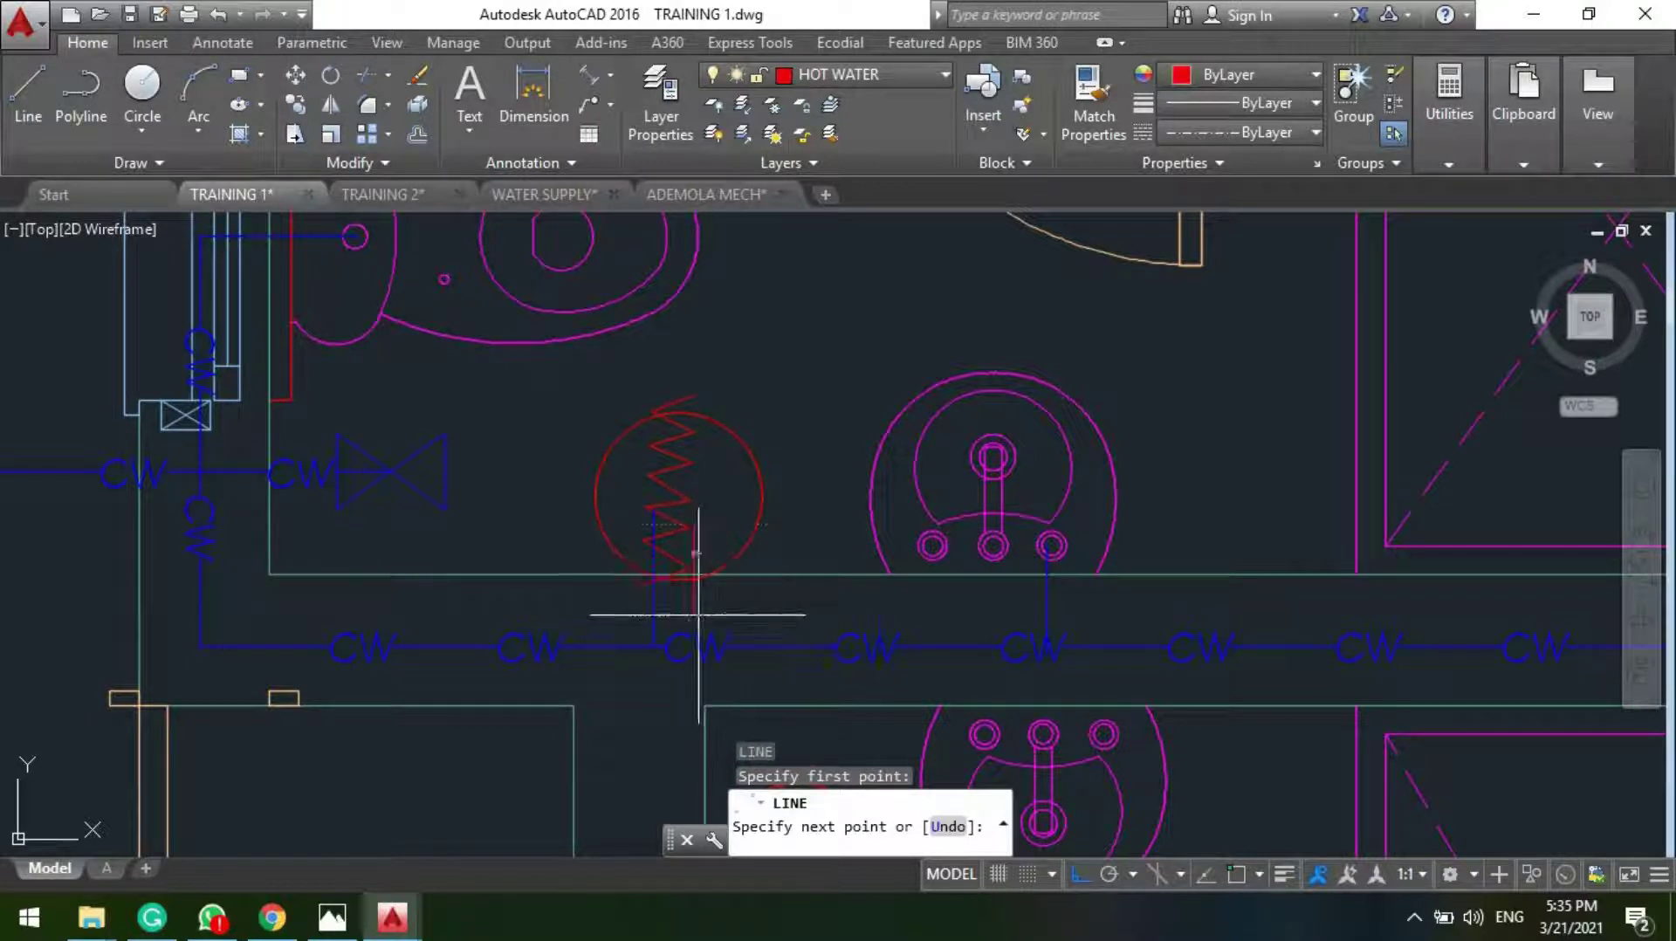
{"action": "left_click", "coordinate": [698, 614]}
{"action": "left_click", "coordinate": [924, 611]}
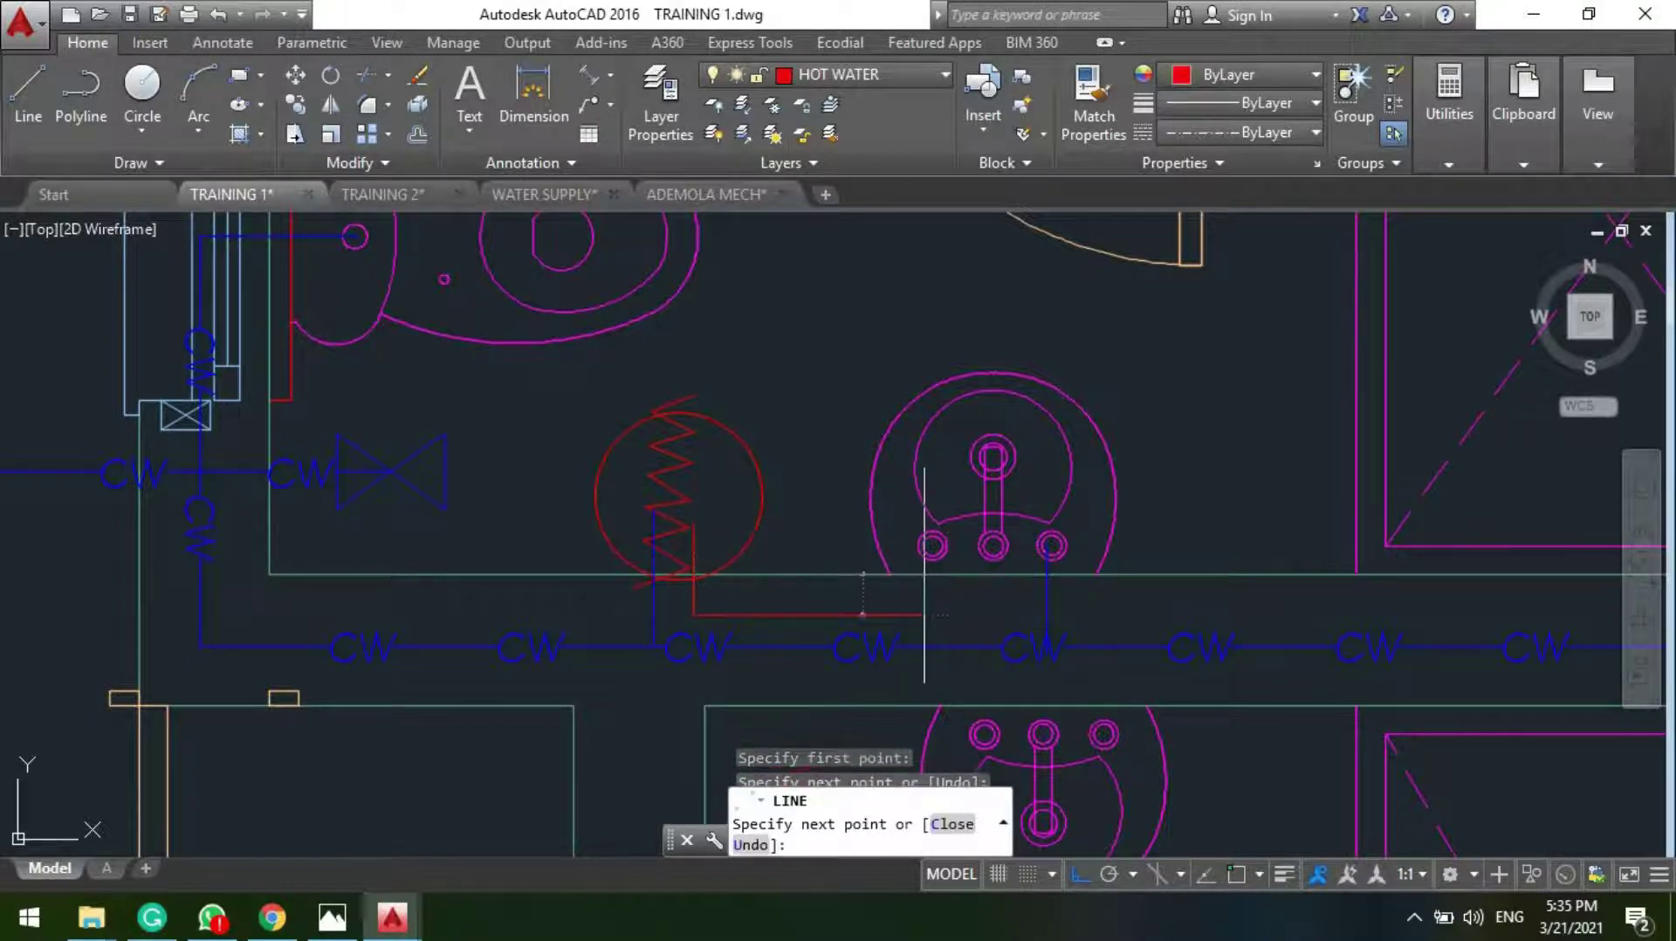
{"action": "left_click", "coordinate": [933, 550]}
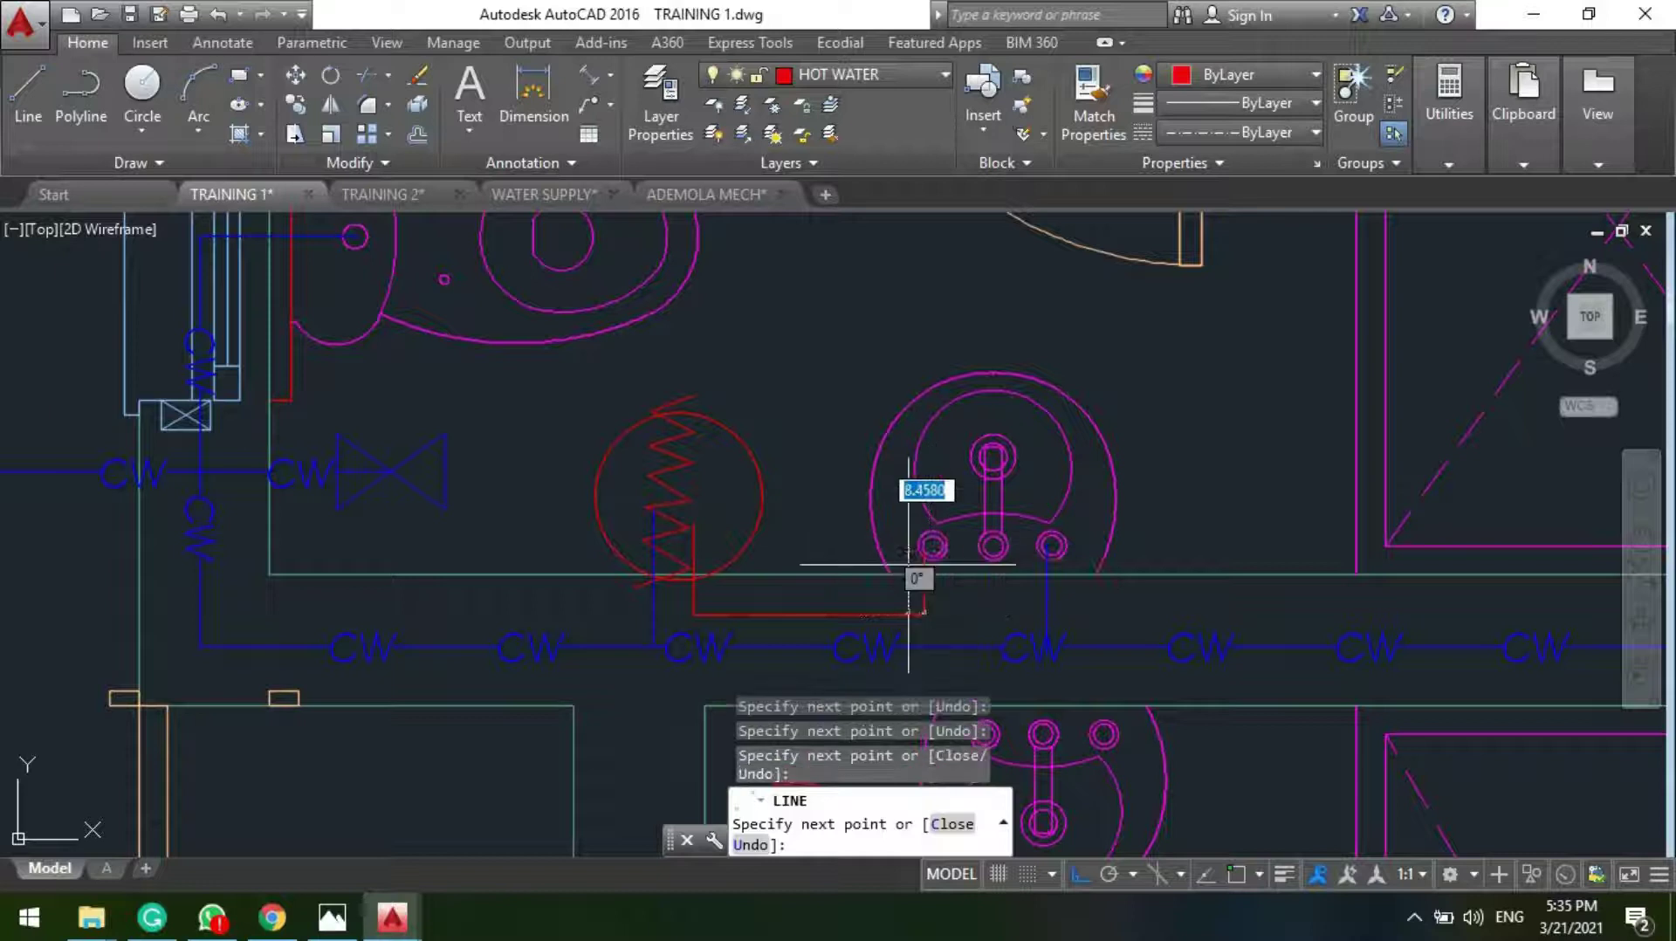
{"action": "key", "text": "Escape"}
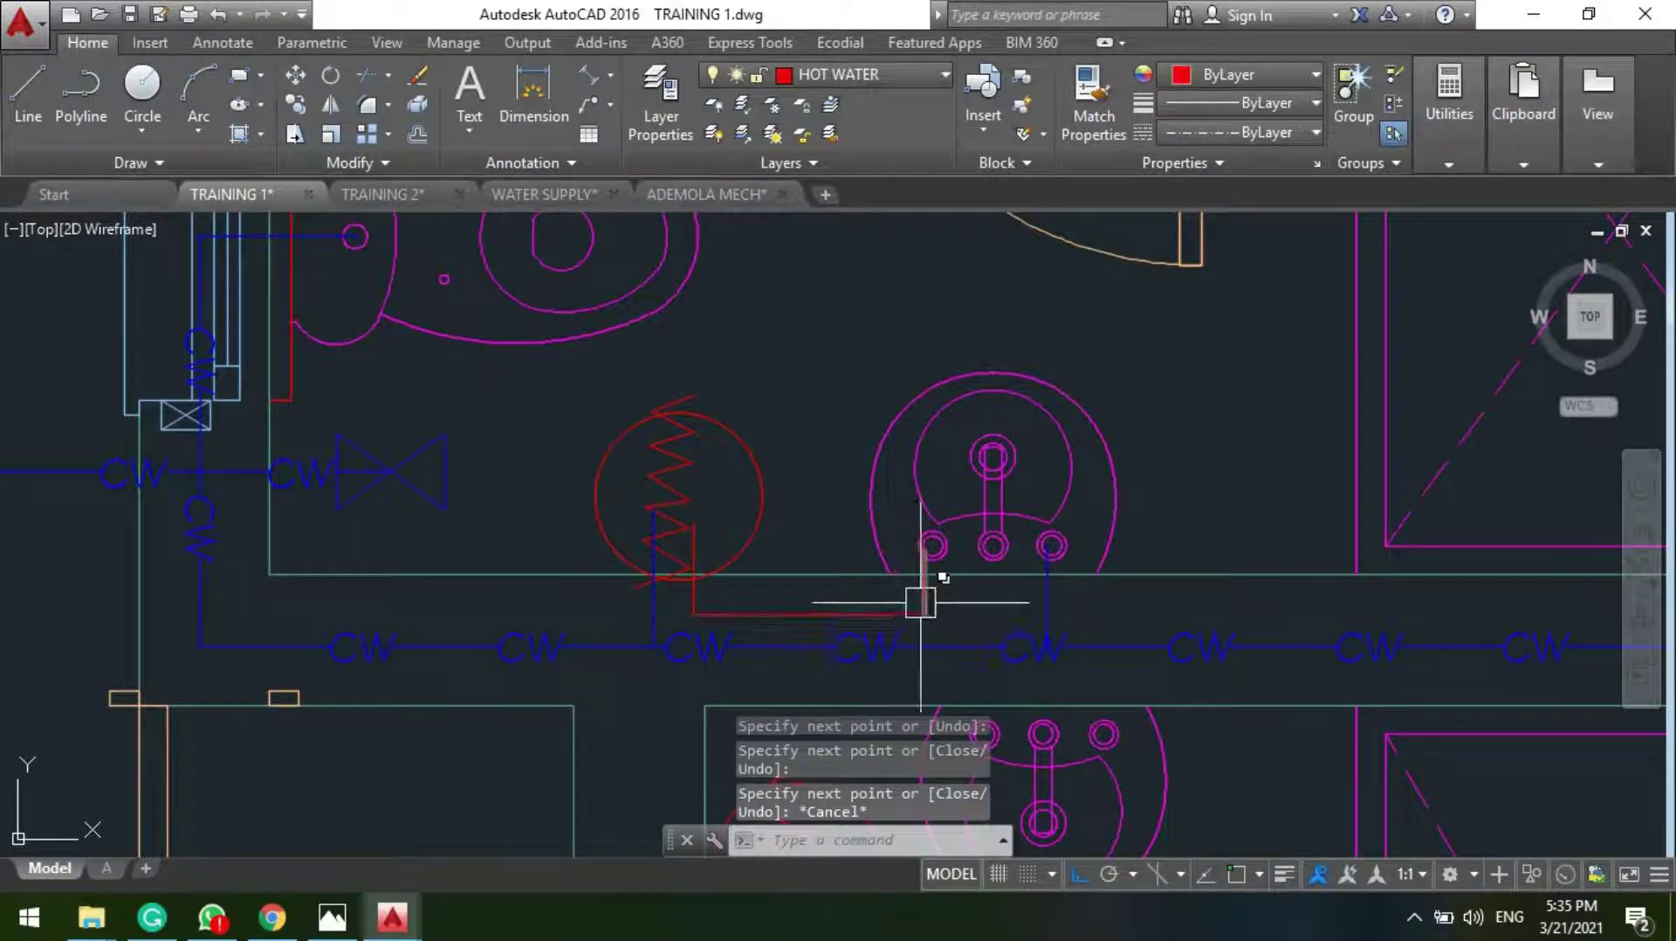
Step: Copy a red segment below the shower and stretch its end up toward the shower
{"action": "left_click", "coordinate": [915, 597]}
{"action": "type", "text": "cp"}
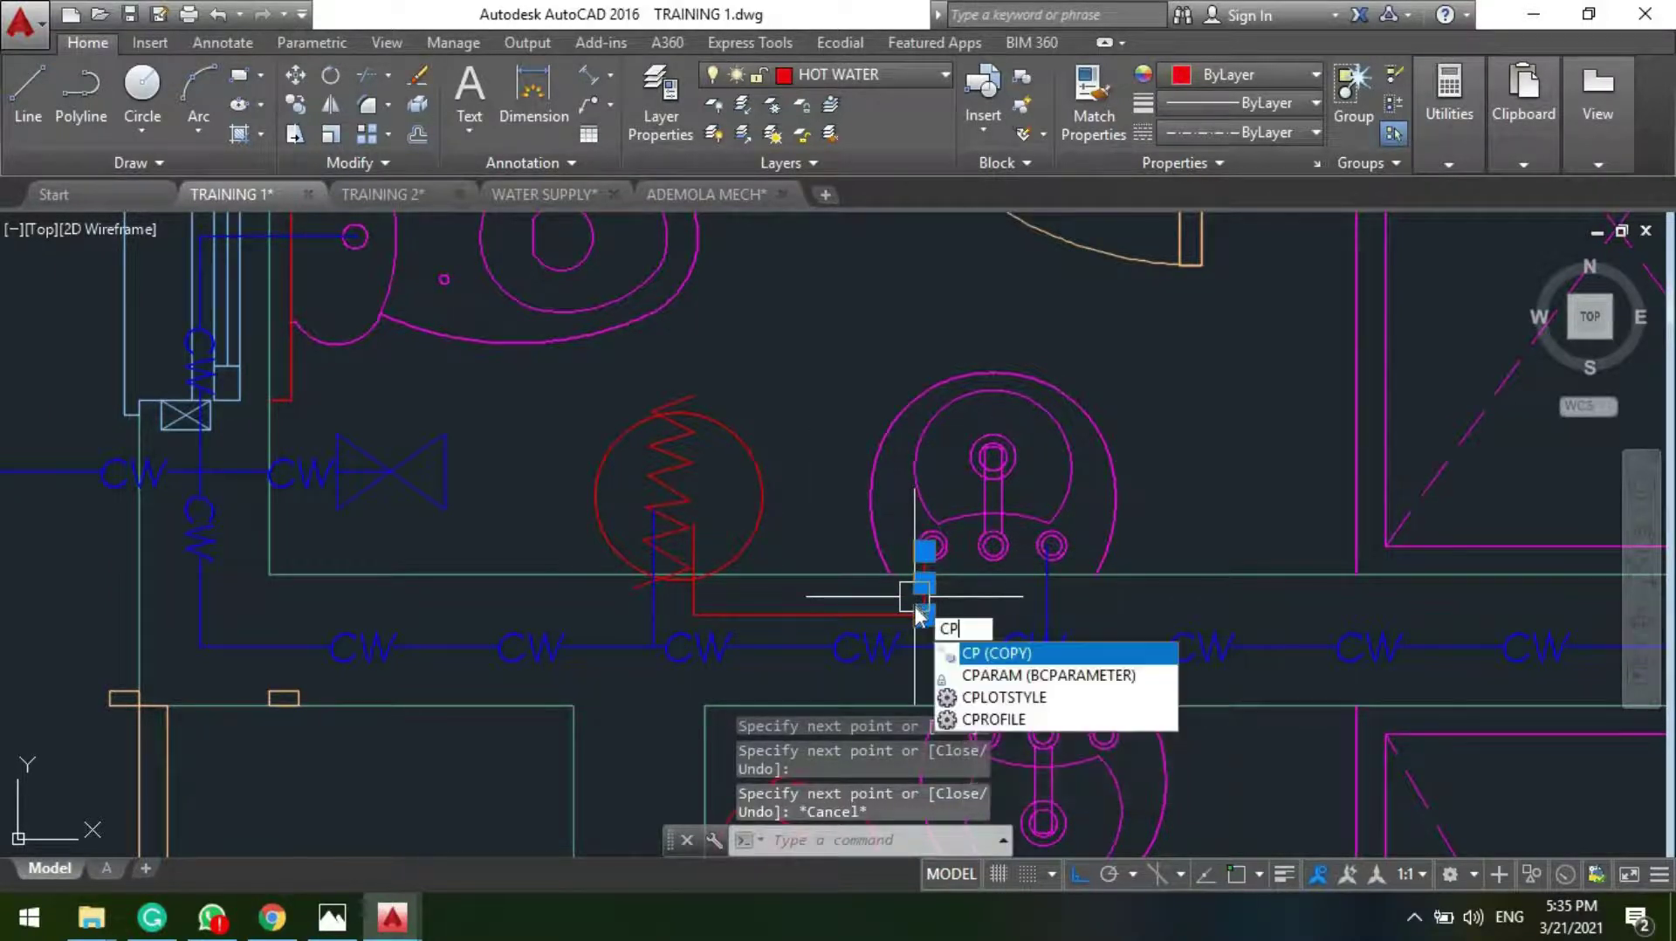
{"action": "key", "text": "Return"}
{"action": "left_click", "coordinate": [922, 597]}
{"action": "middle_click_drag", "start_coordinate": [692, 561], "coordinate": [848, 555]}
{"action": "scroll", "coordinate": [848, 555], "scroll_direction": "up", "scroll_amount": 5}
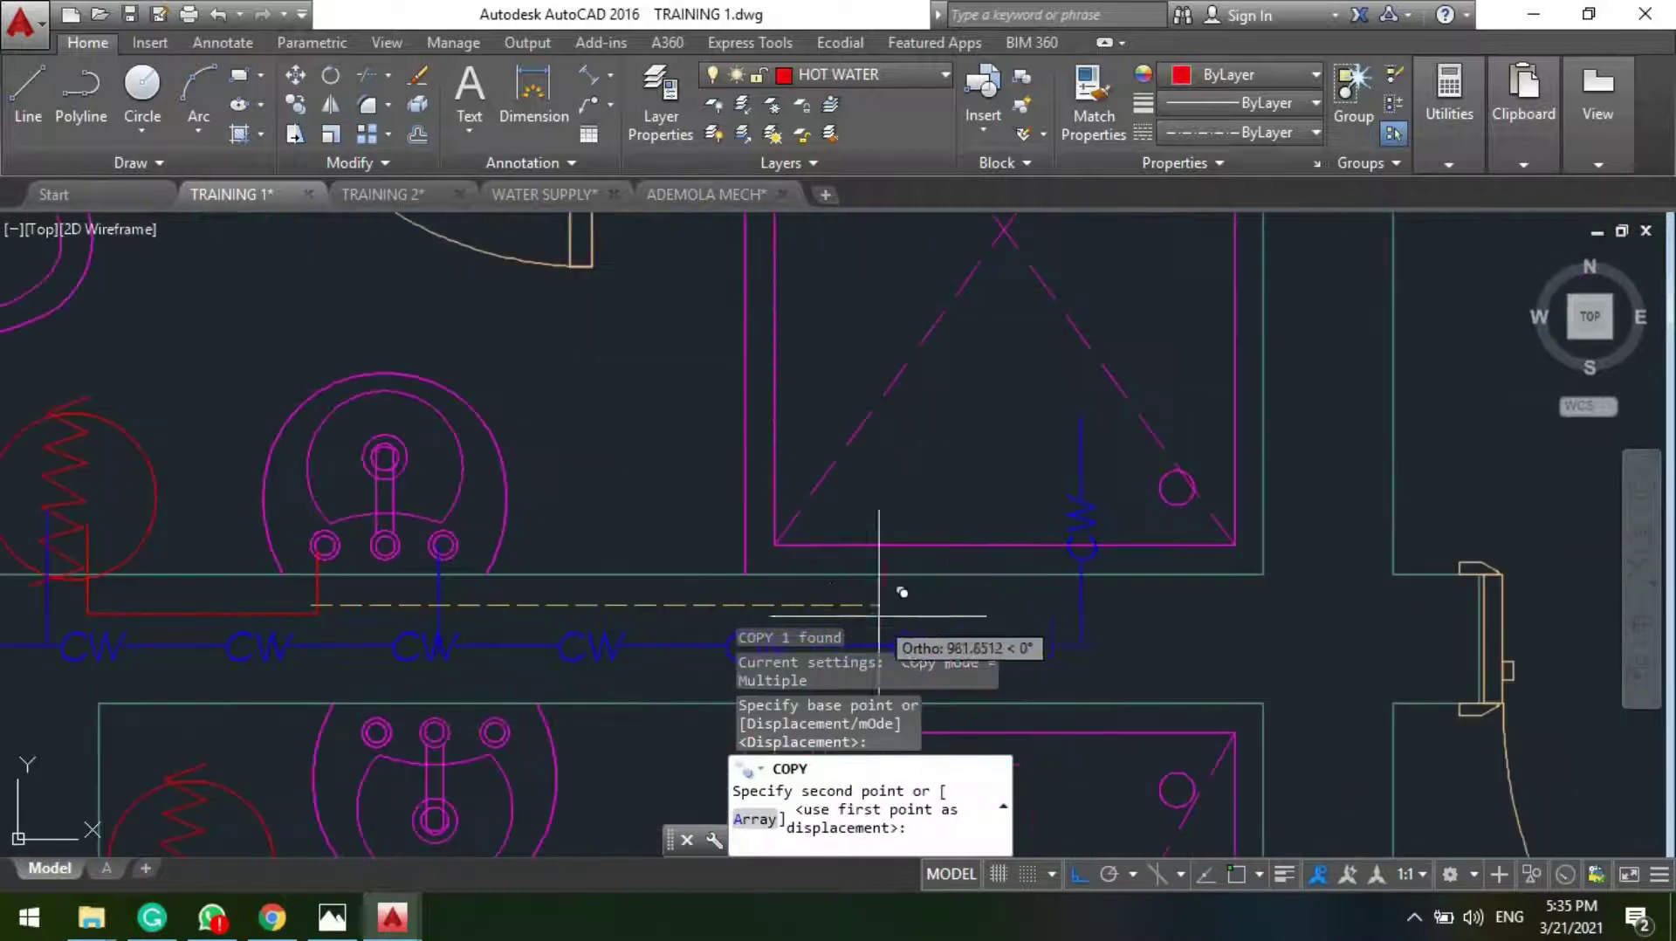
{"action": "left_click", "coordinate": [1031, 574]}
{"action": "key", "text": "Return"}
{"action": "left_click", "coordinate": [1034, 576]}
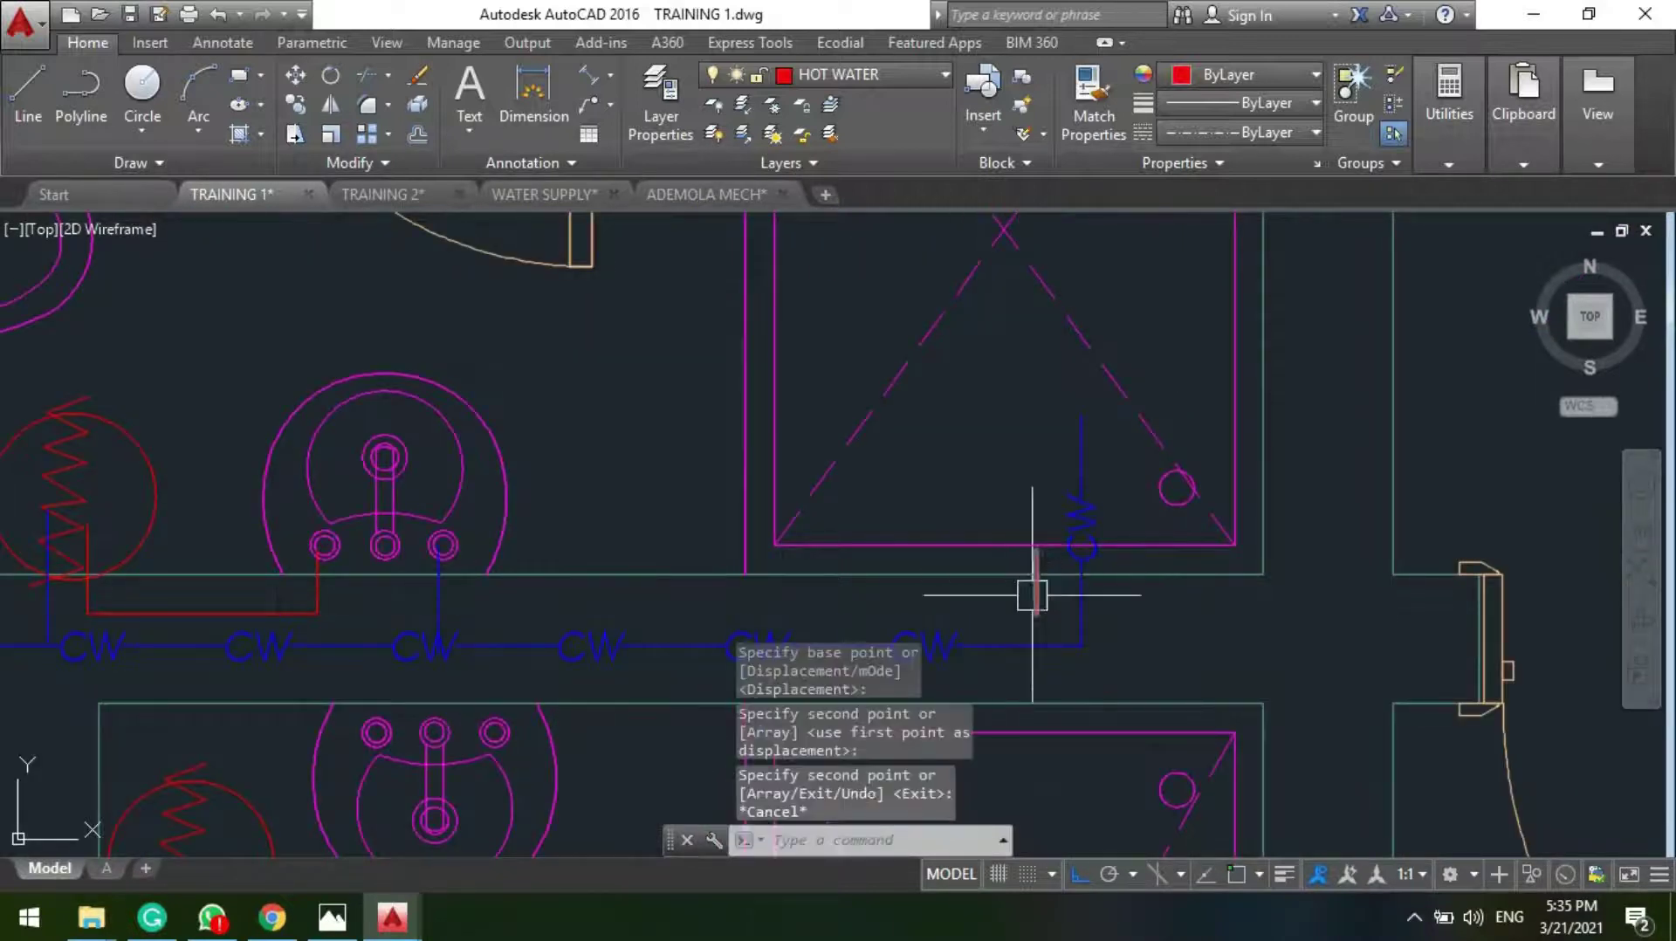
{"action": "left_click", "coordinate": [1036, 550]}
{"action": "left_click", "coordinate": [1065, 416]}
{"action": "key", "text": "Escape"}
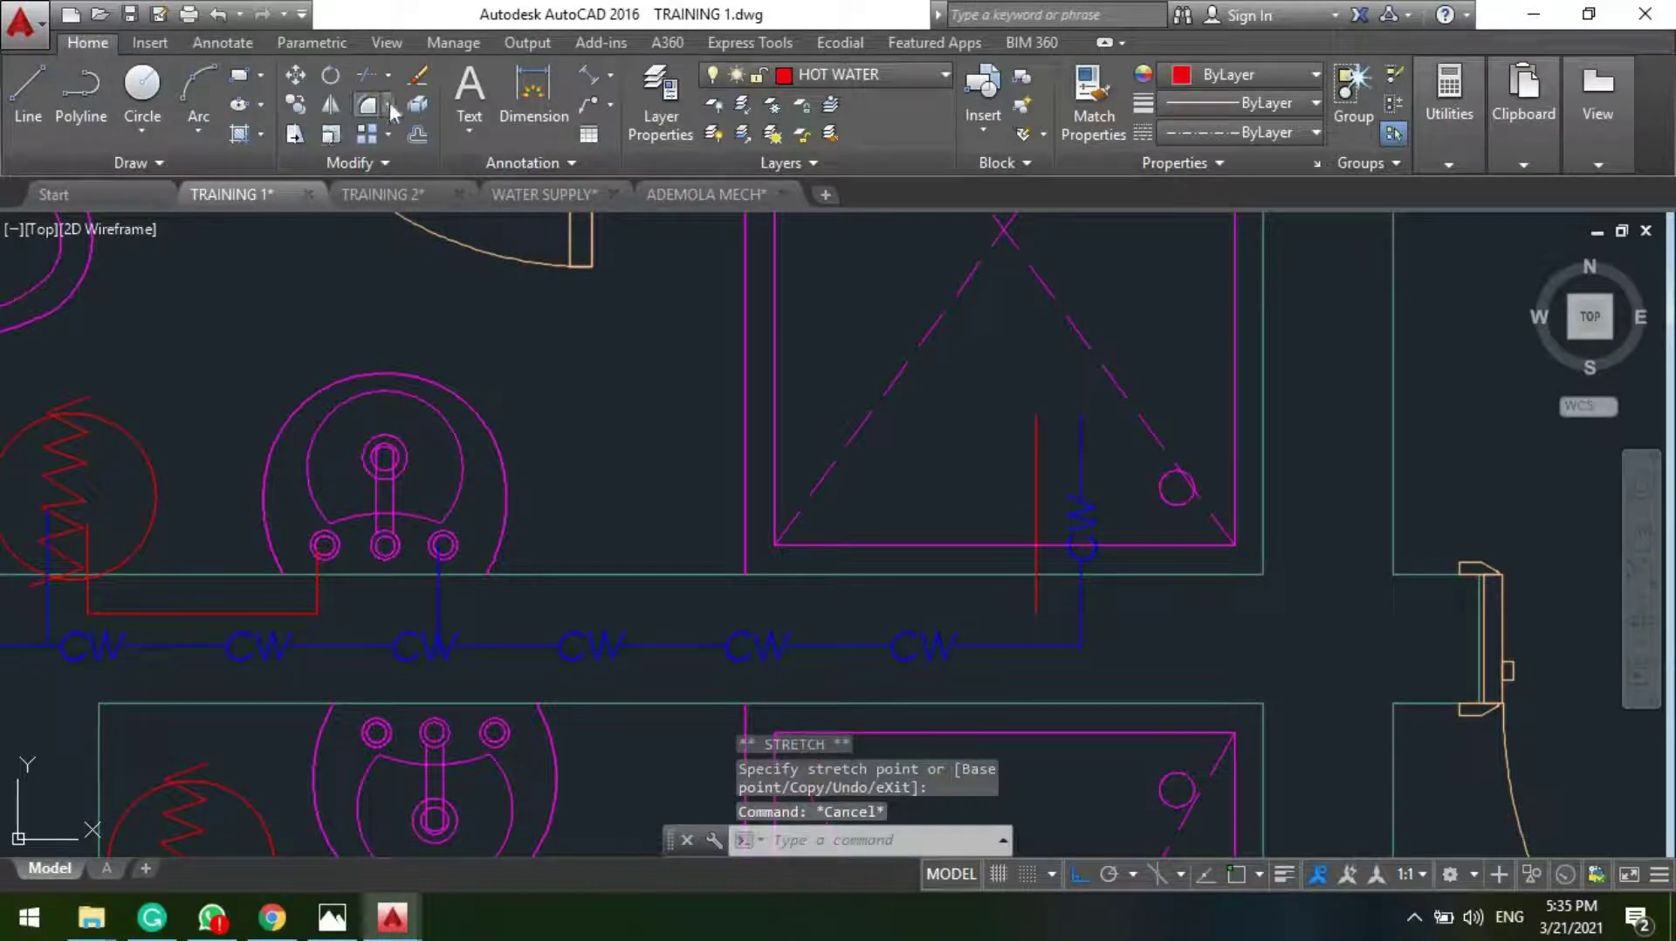
Step: Try joining the red lines with Chamfer, then cancel it
{"action": "left_click", "coordinate": [390, 105]}
{"action": "left_click", "coordinate": [428, 192]}
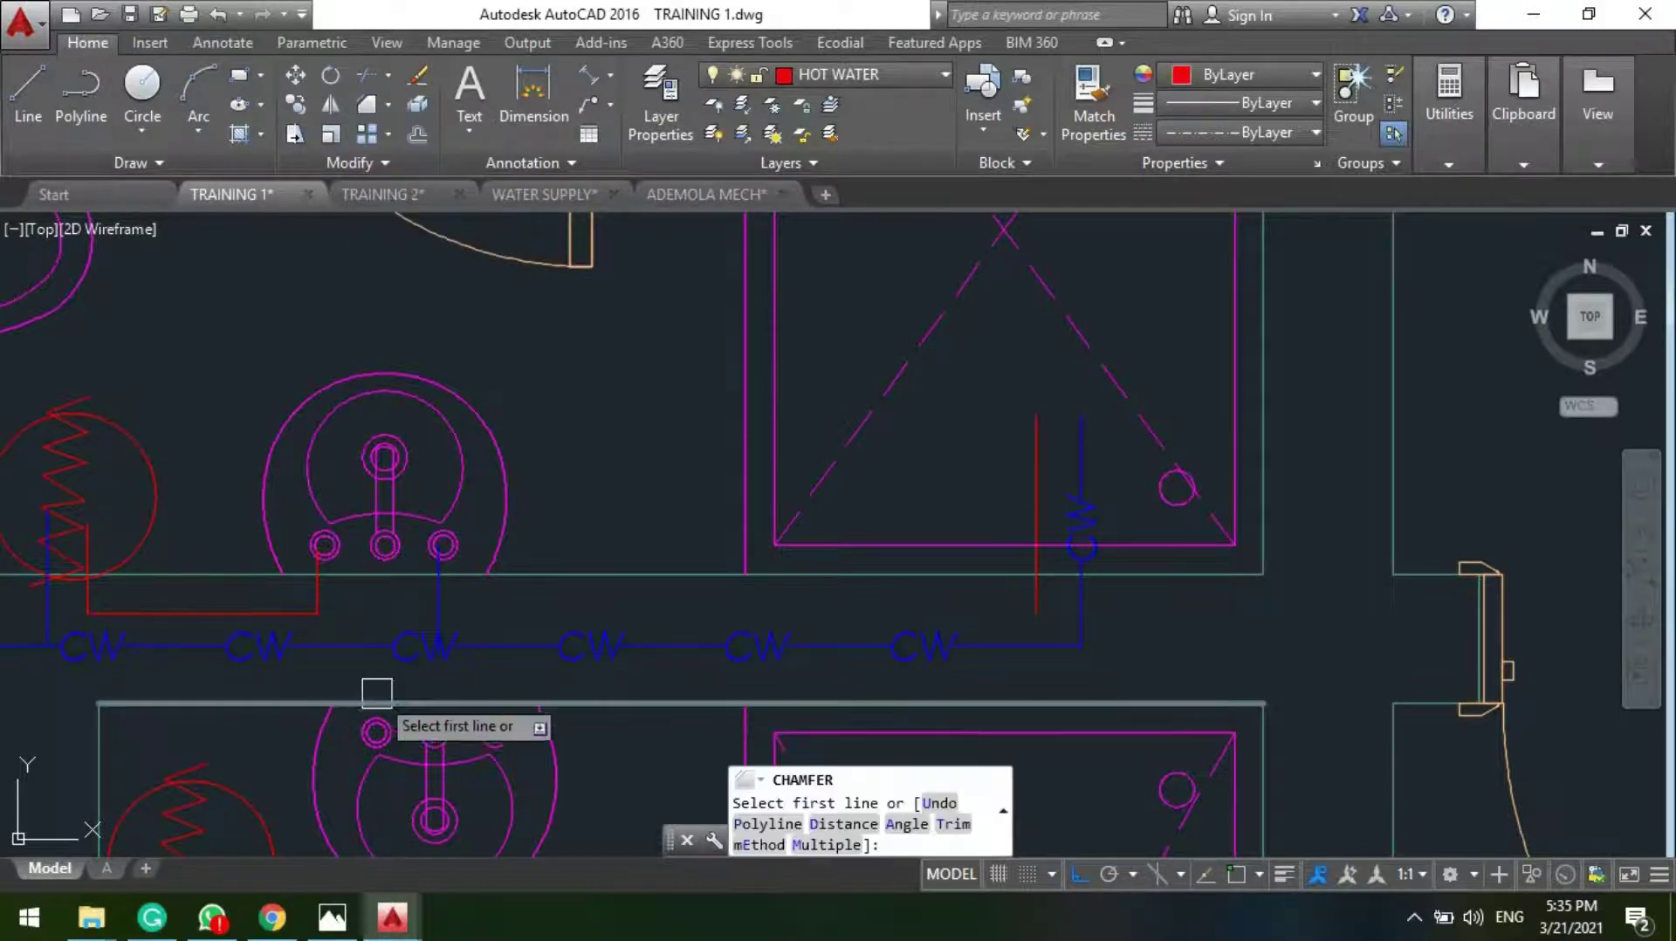
{"action": "left_click", "coordinate": [270, 611]}
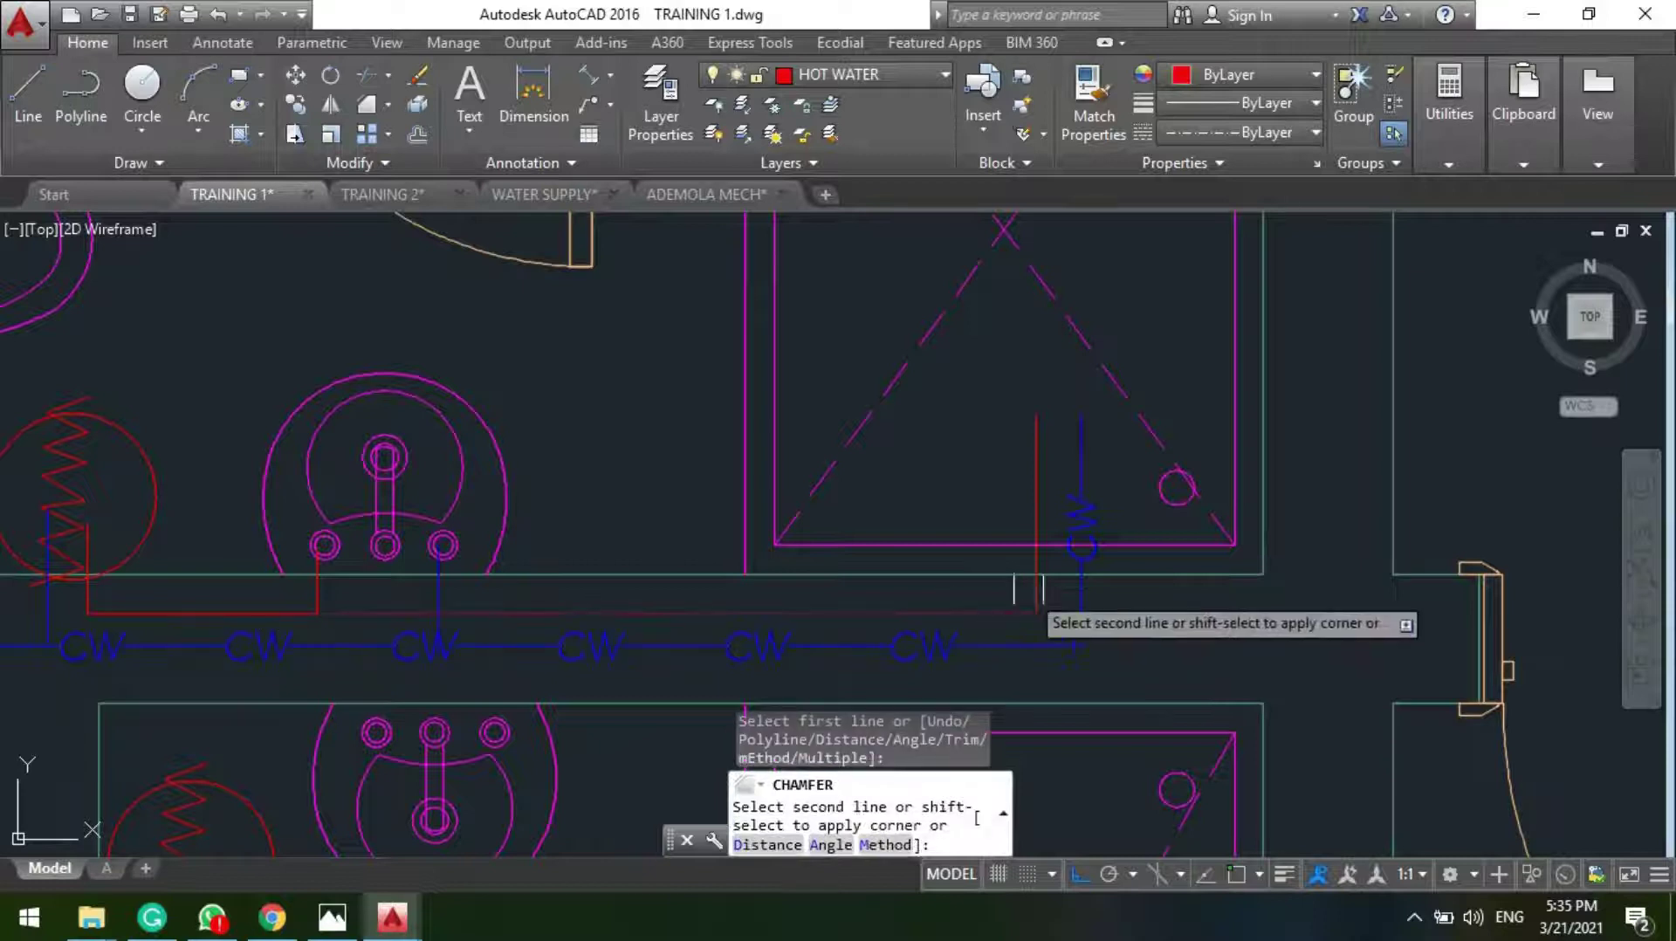
{"action": "key", "text": "Escape"}
Step: Pick WATERSUPPLY from the Layers panel list so new pipes draw blue
{"action": "scroll", "coordinate": [820, 416], "scroll_direction": "down", "scroll_amount": 2}
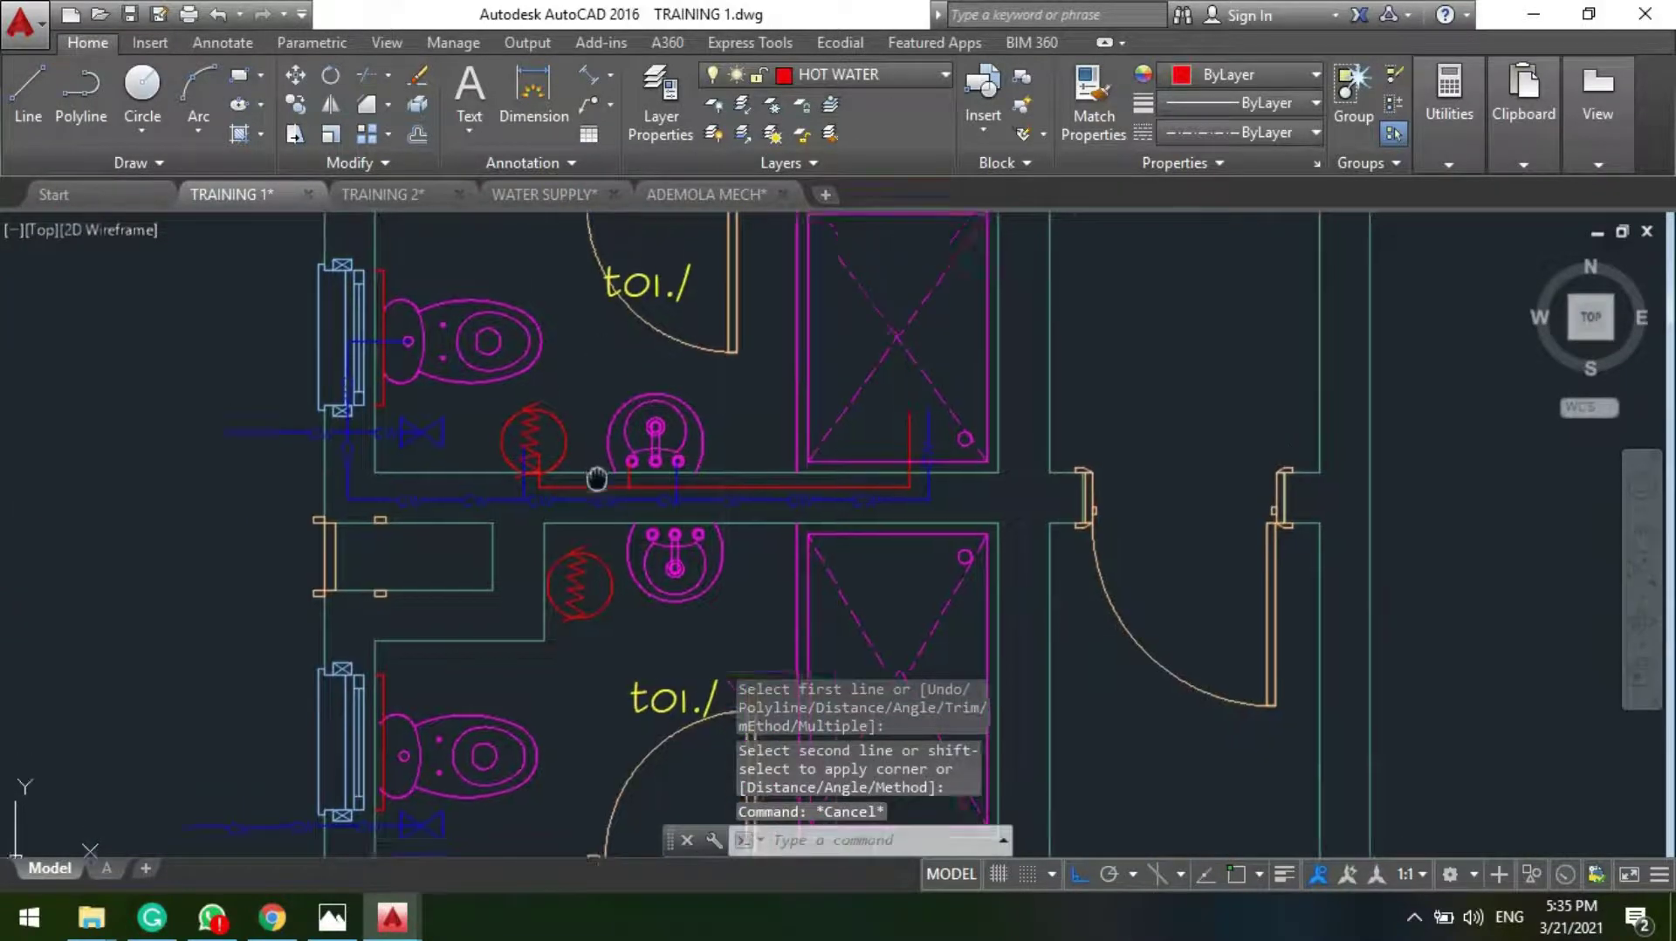
{"action": "scroll", "coordinate": [591, 550], "scroll_direction": "down", "scroll_amount": 3}
{"action": "scroll", "coordinate": [568, 489], "scroll_direction": "up", "scroll_amount": 5}
{"action": "scroll", "coordinate": [330, 428], "scroll_direction": "down", "scroll_amount": 5}
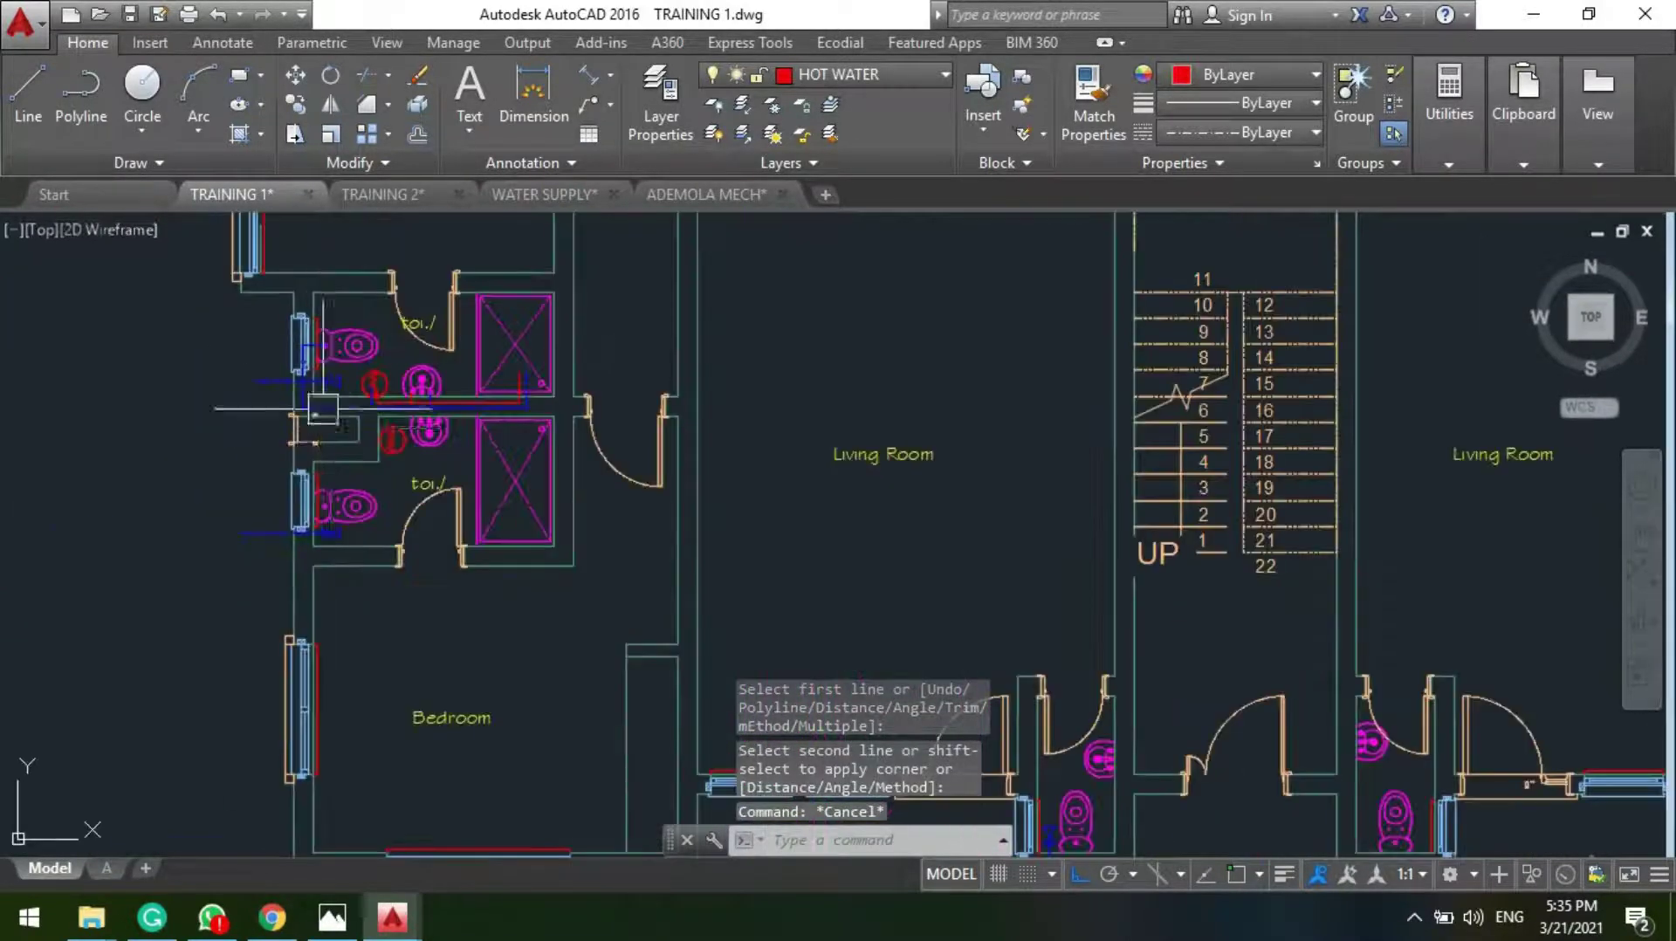
{"action": "scroll", "coordinate": [353, 371], "scroll_direction": "up", "scroll_amount": 2}
{"action": "scroll", "coordinate": [393, 393], "scroll_direction": "down", "scroll_amount": 5}
{"action": "scroll", "coordinate": [444, 410], "scroll_direction": "up", "scroll_amount": 7}
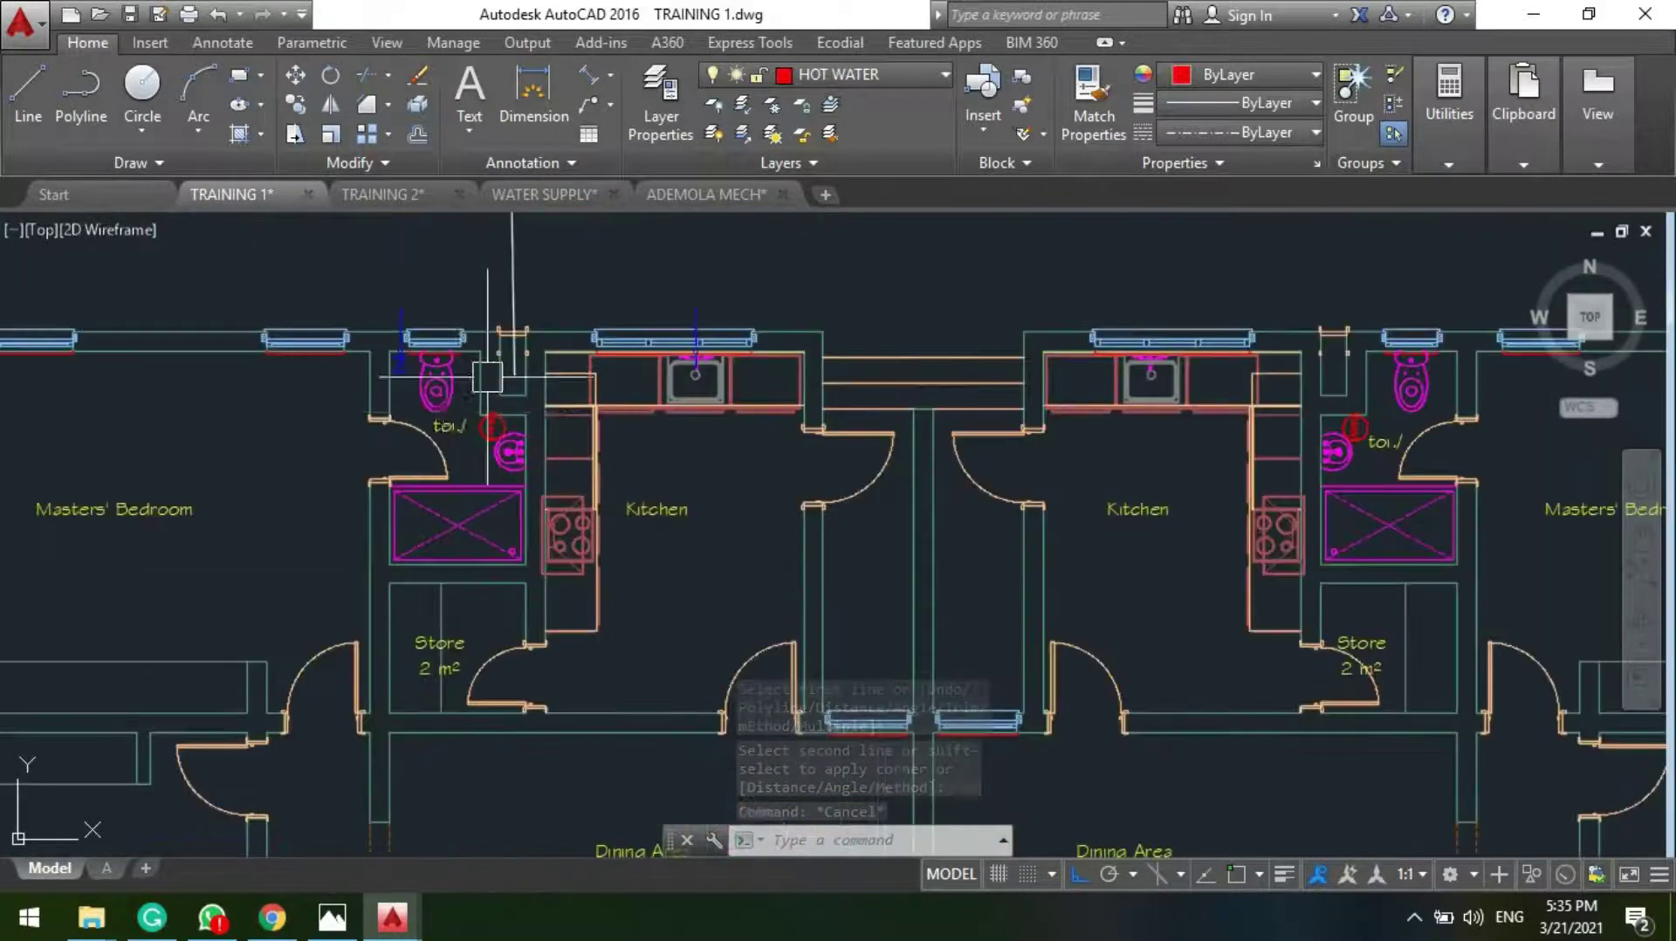
{"action": "scroll", "coordinate": [444, 410], "scroll_direction": "down", "scroll_amount": 4}
{"action": "scroll", "coordinate": [410, 384], "scroll_direction": "up", "scroll_amount": 6}
{"action": "scroll", "coordinate": [377, 327], "scroll_direction": "down", "scroll_amount": 3}
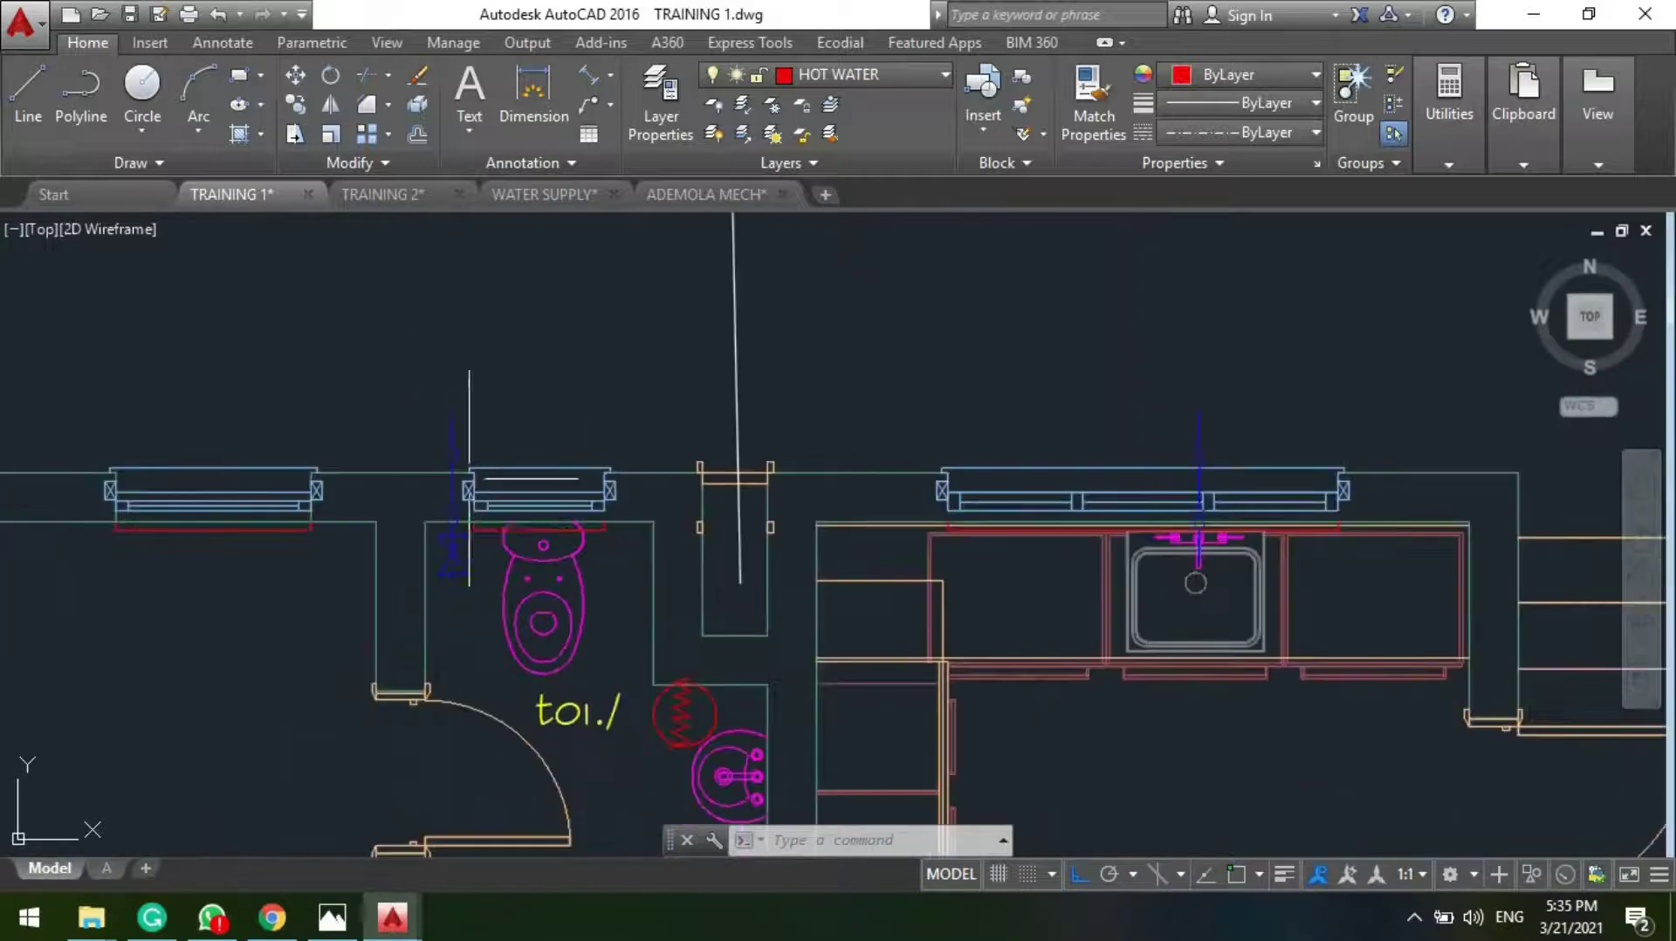
{"action": "scroll", "coordinate": [710, 367], "scroll_direction": "down", "scroll_amount": 2}
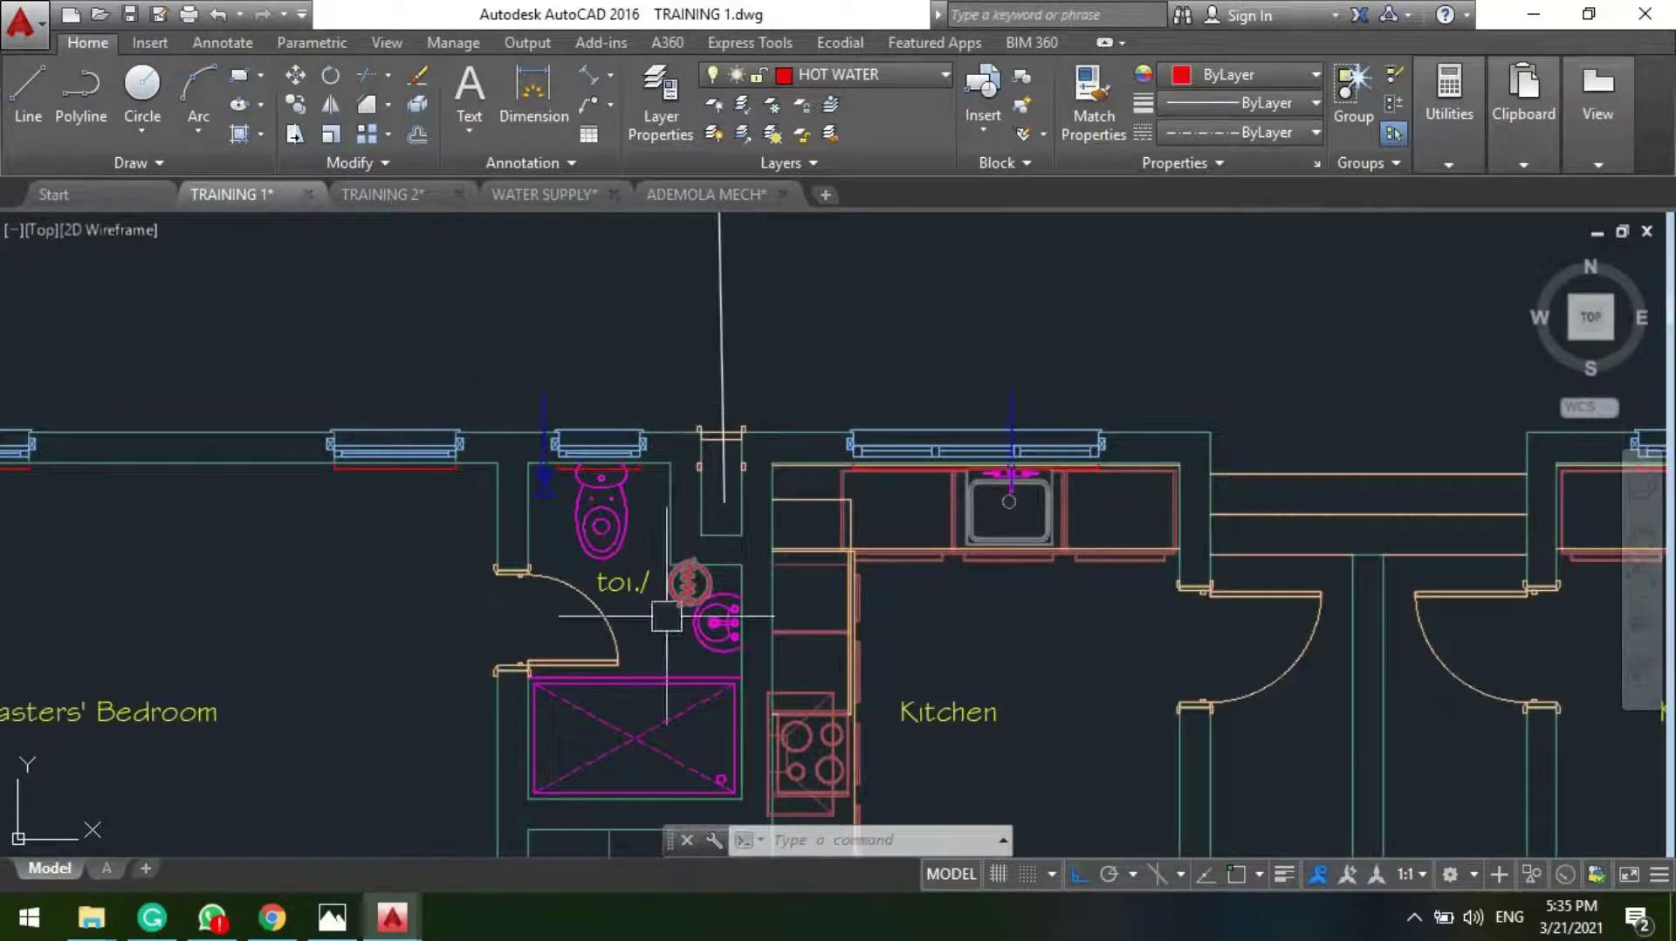
{"action": "left_click", "coordinate": [829, 81]}
{"action": "scroll", "coordinate": [867, 814], "scroll_direction": "down", "scroll_amount": 3}
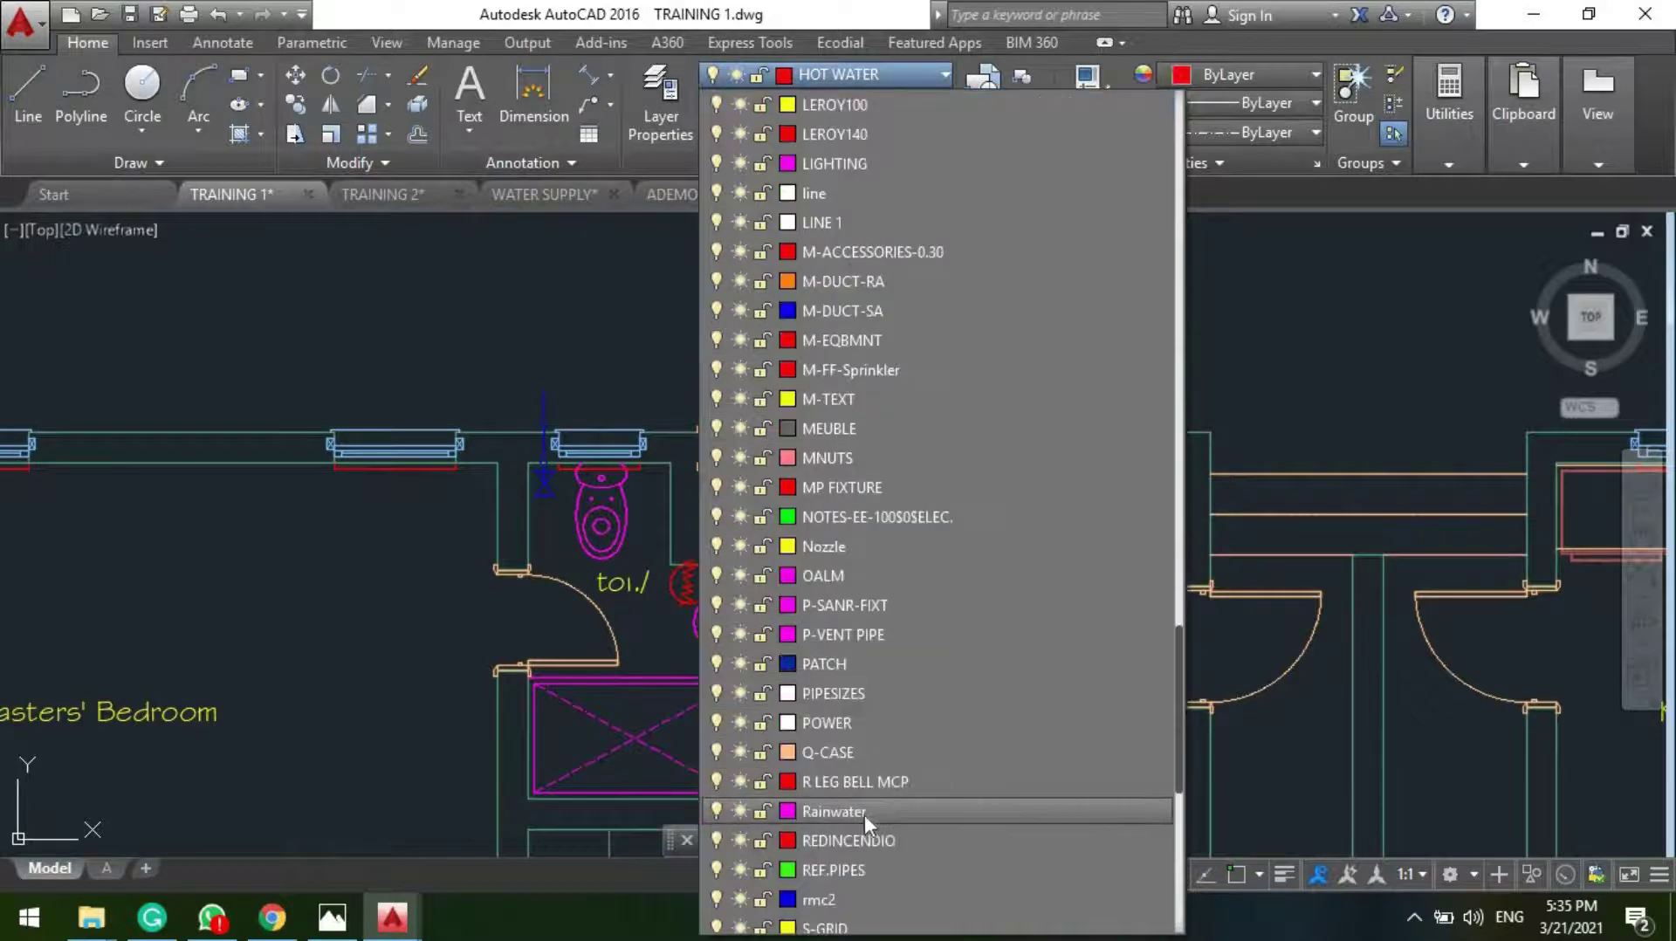
{"action": "scroll", "coordinate": [851, 838], "scroll_direction": "down", "scroll_amount": 8}
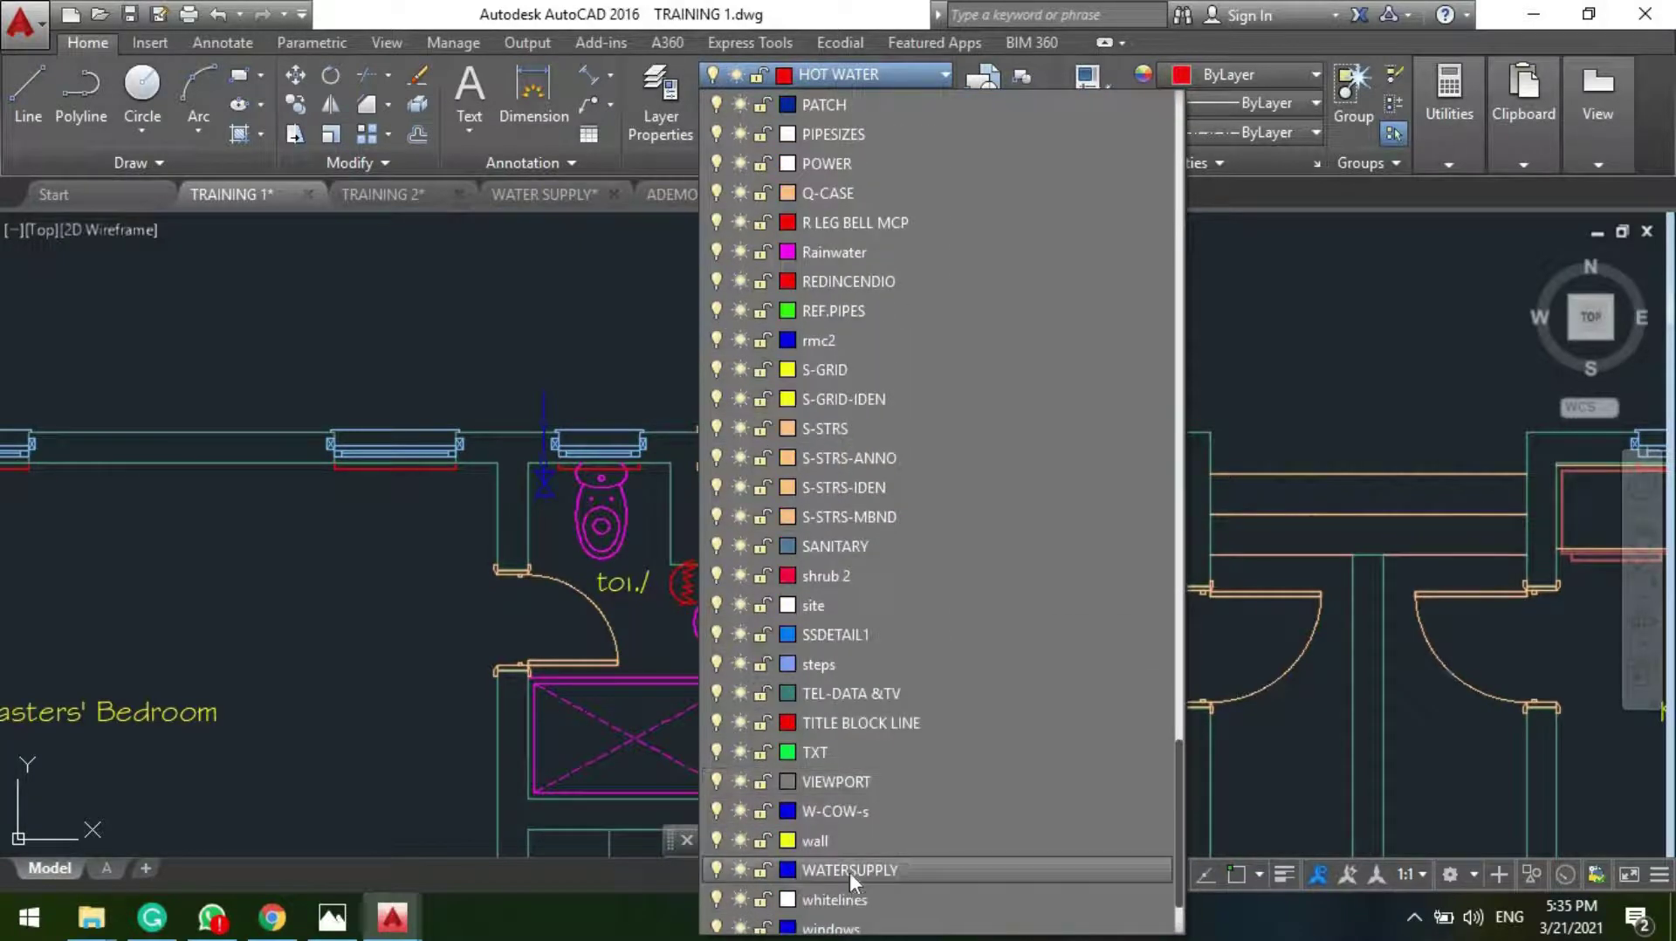
Step: On the WATERSUPPLY layer, run the CW pipe from the toilet supply across and down the wall
{"action": "left_click", "coordinate": [847, 779]}
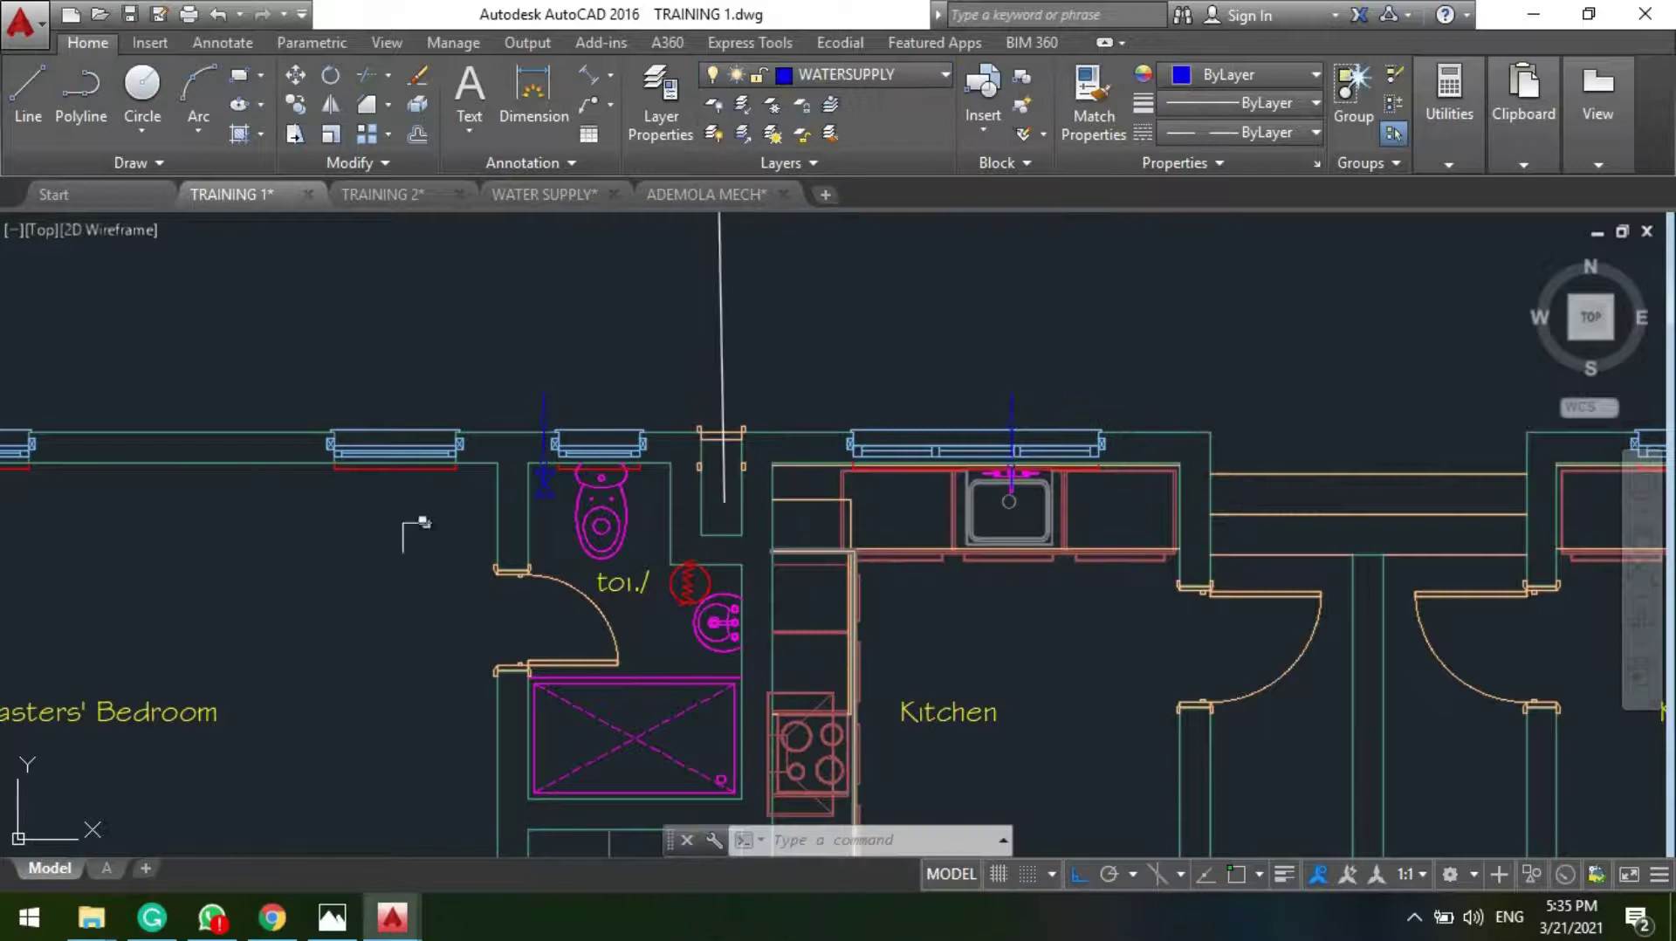
{"action": "scroll", "coordinate": [502, 476], "scroll_direction": "up", "scroll_amount": 4}
{"action": "scroll", "coordinate": [659, 488], "scroll_direction": "up", "scroll_amount": 4}
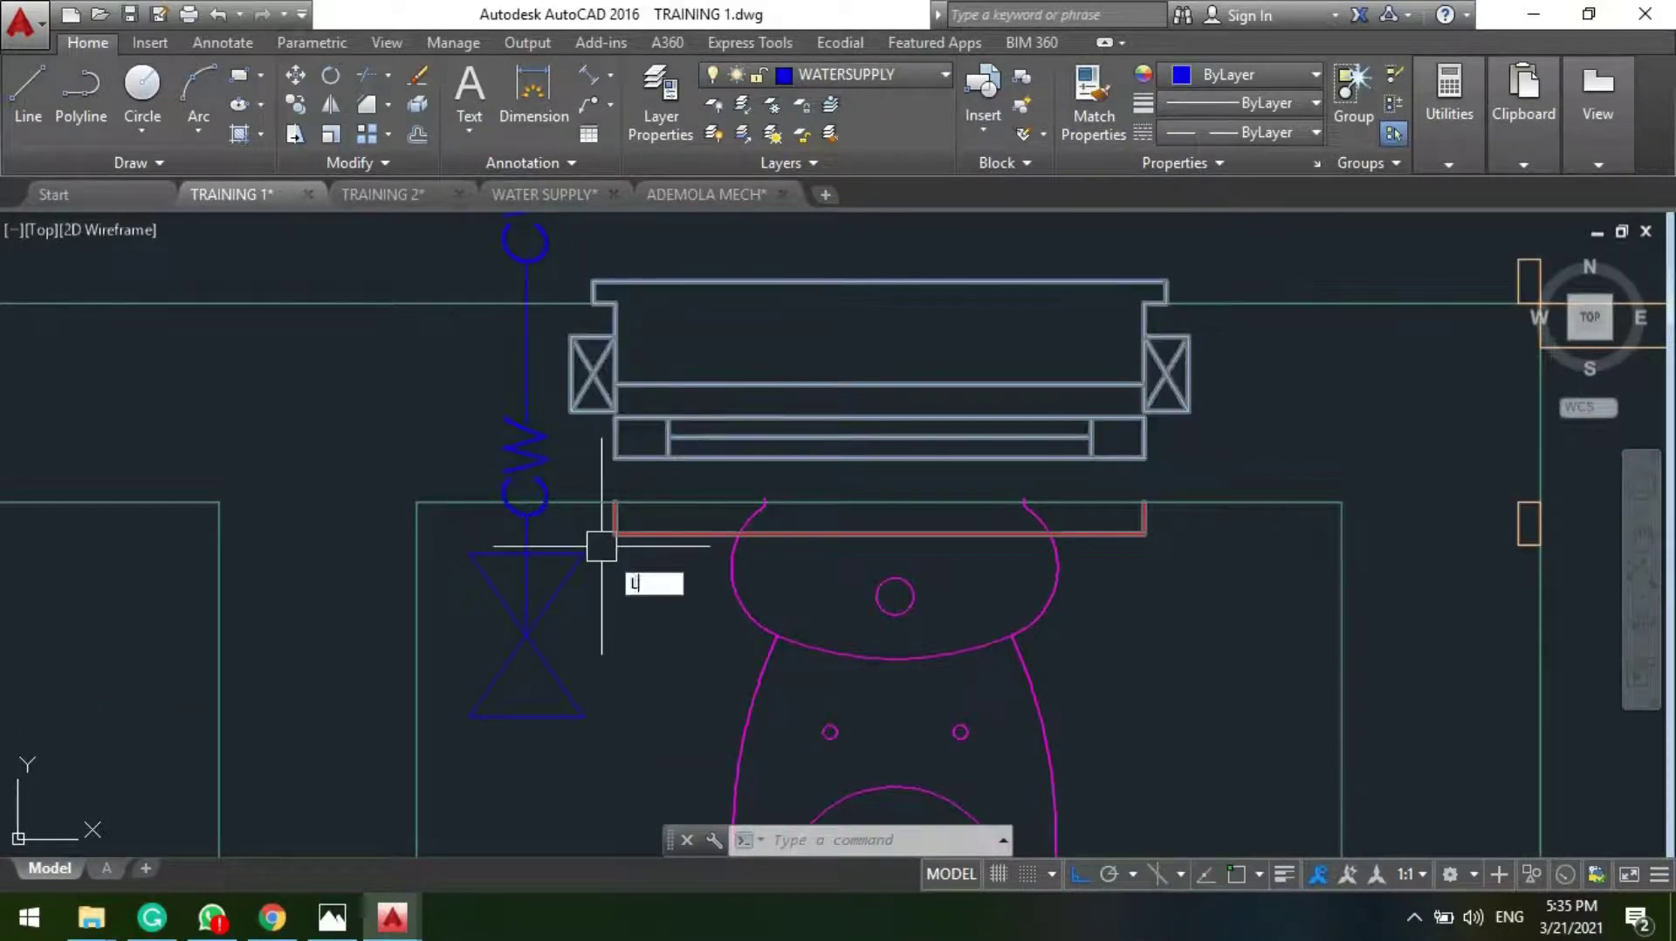
{"action": "key", "text": "l"}
{"action": "key", "text": "Return"}
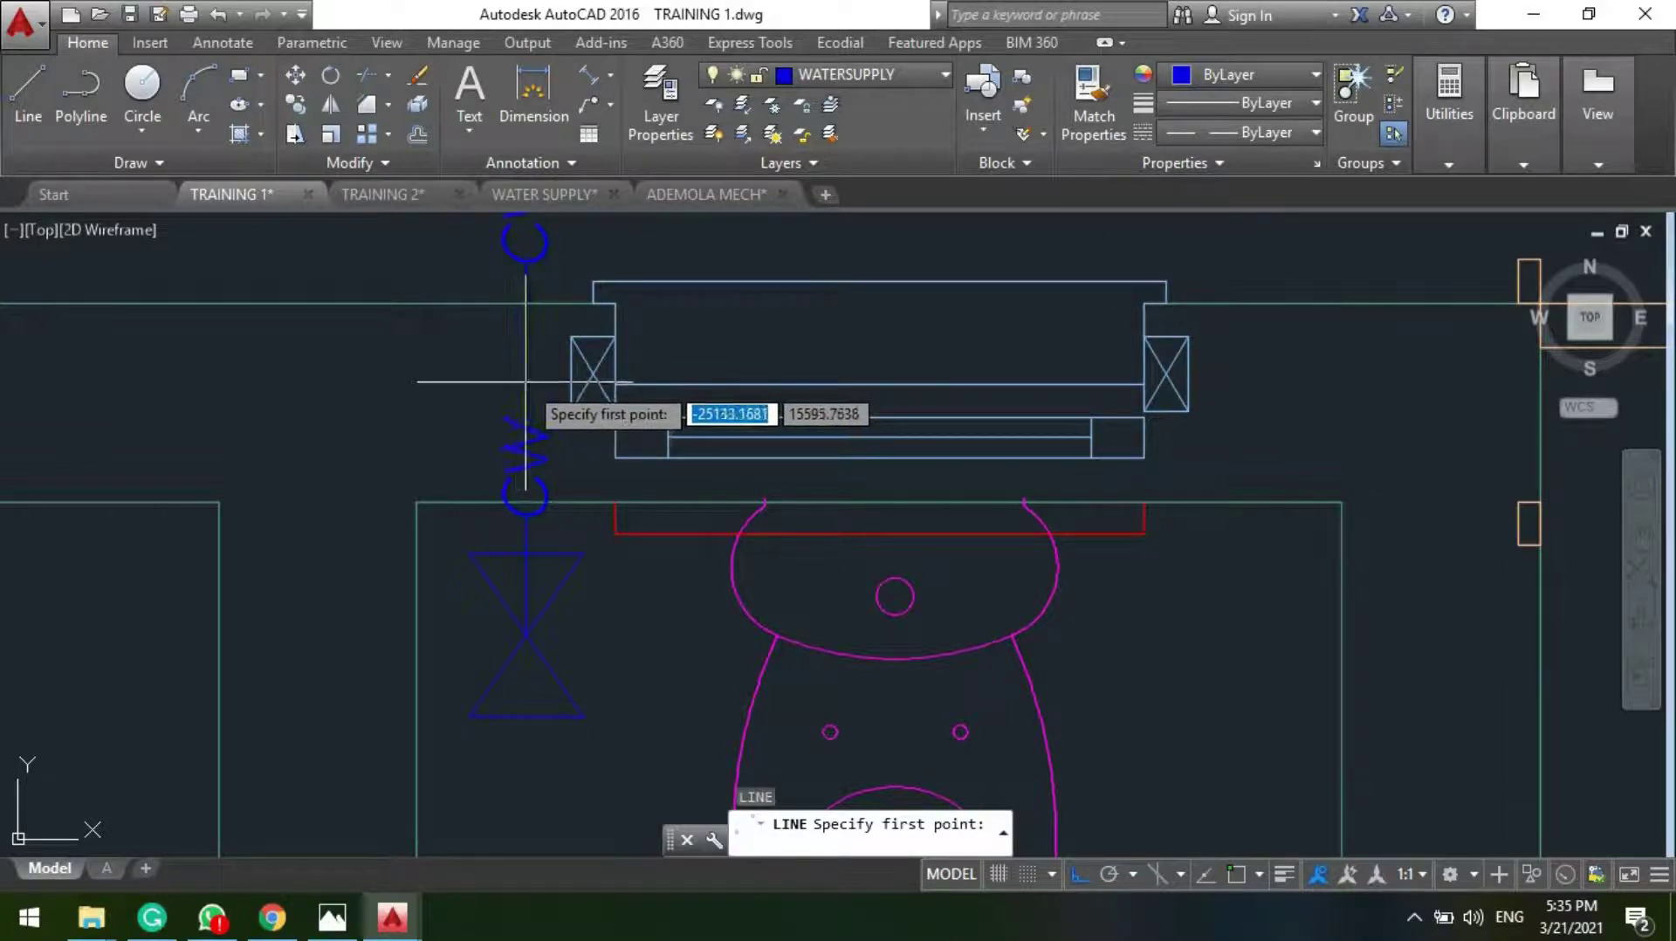
{"action": "left_click", "coordinate": [525, 382]}
{"action": "scroll", "coordinate": [749, 431], "scroll_direction": "down", "scroll_amount": 4}
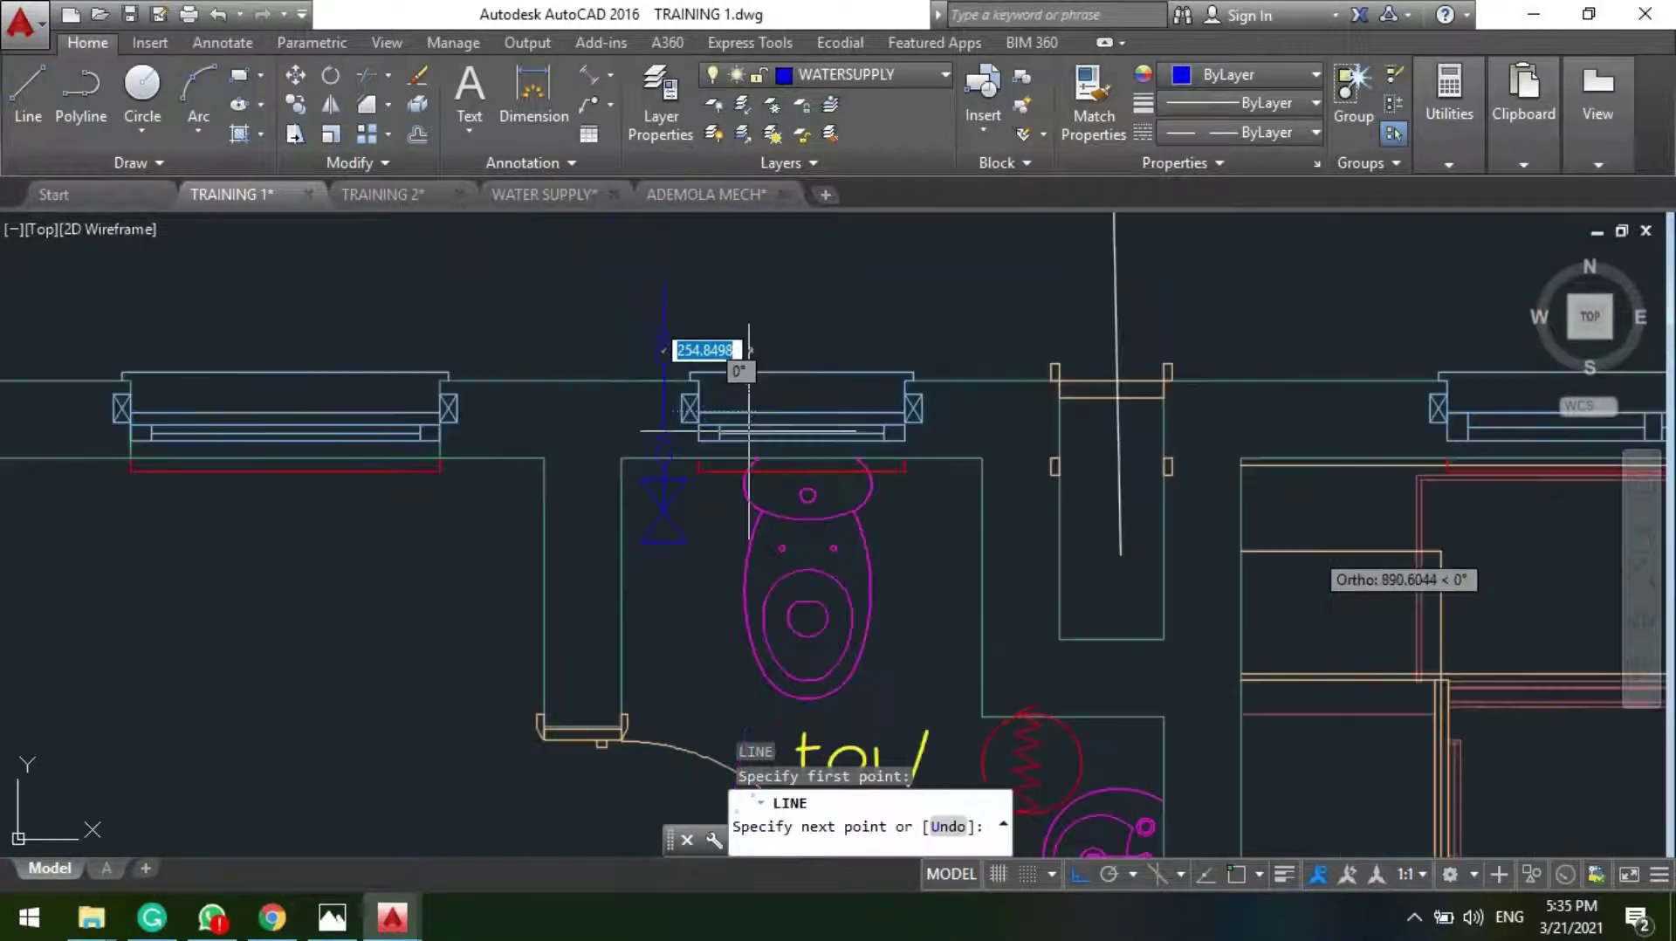
{"action": "middle_click_drag", "start_coordinate": [904, 492], "coordinate": [806, 402]}
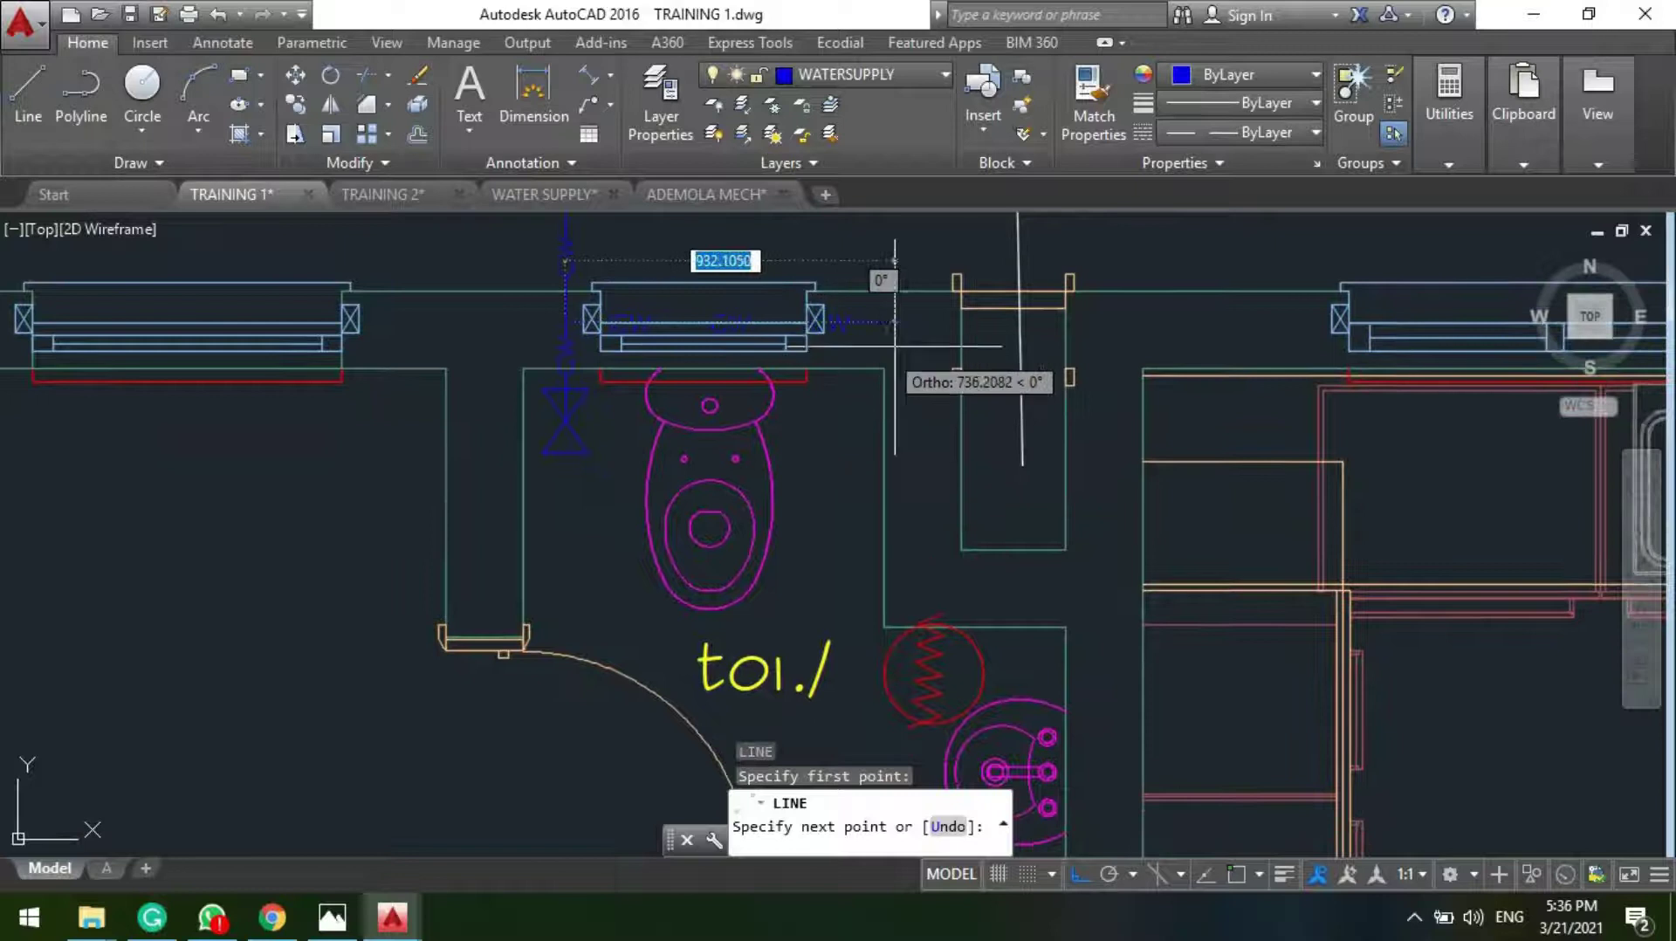
{"action": "left_click", "coordinate": [921, 323]}
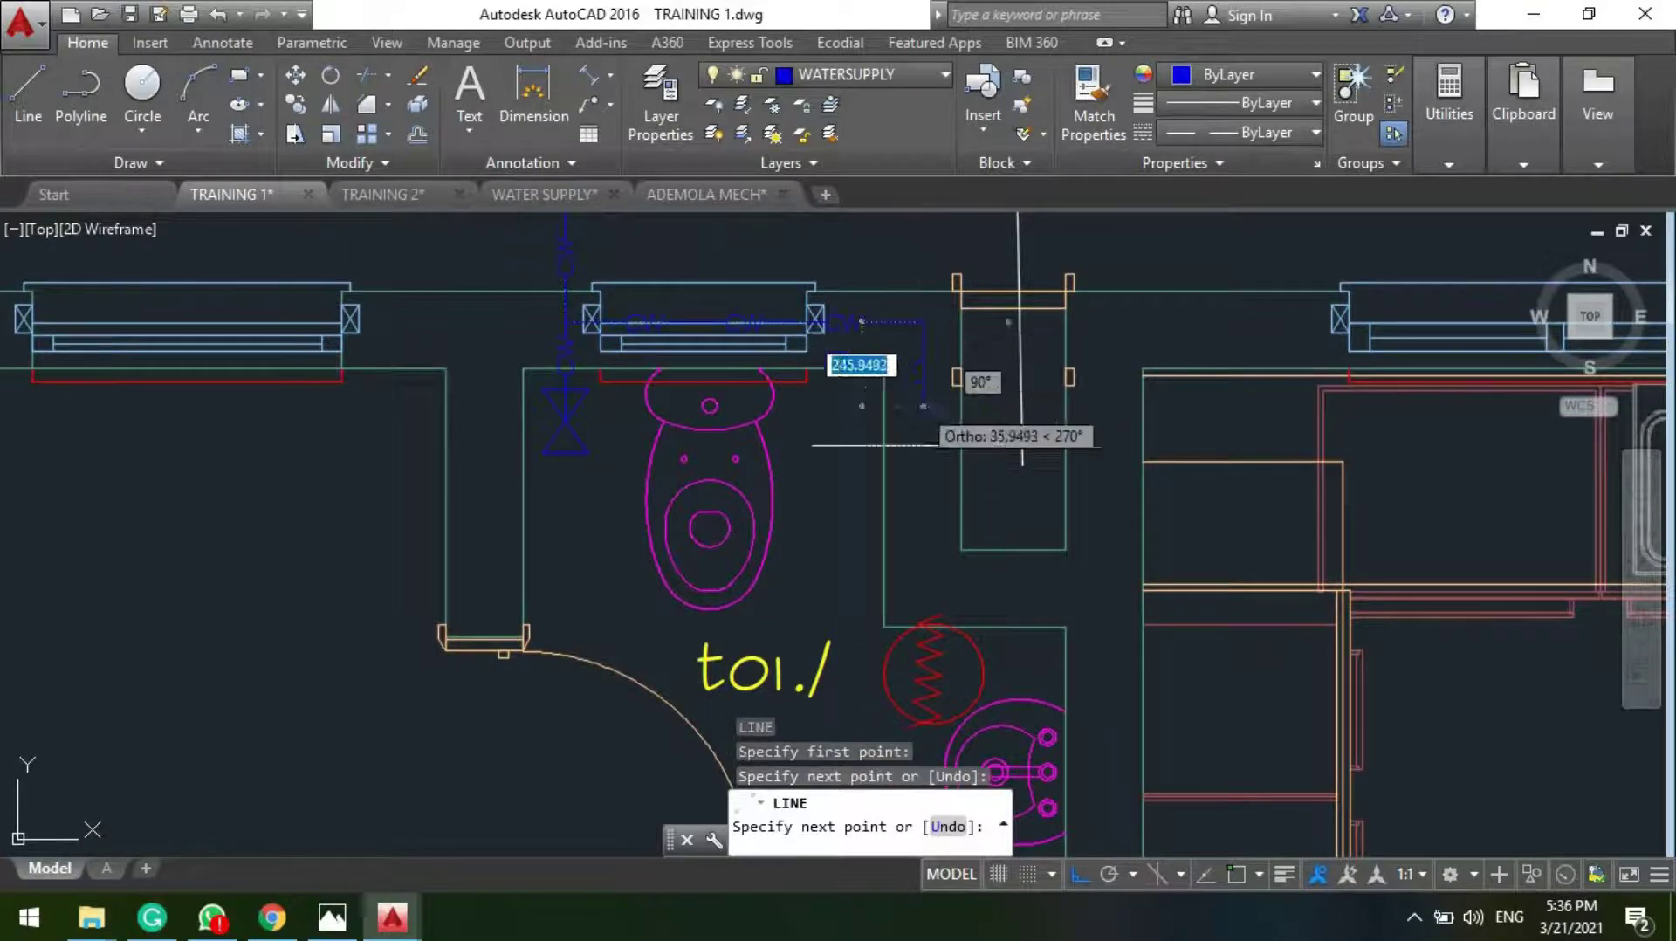
{"action": "left_click", "coordinate": [937, 574]}
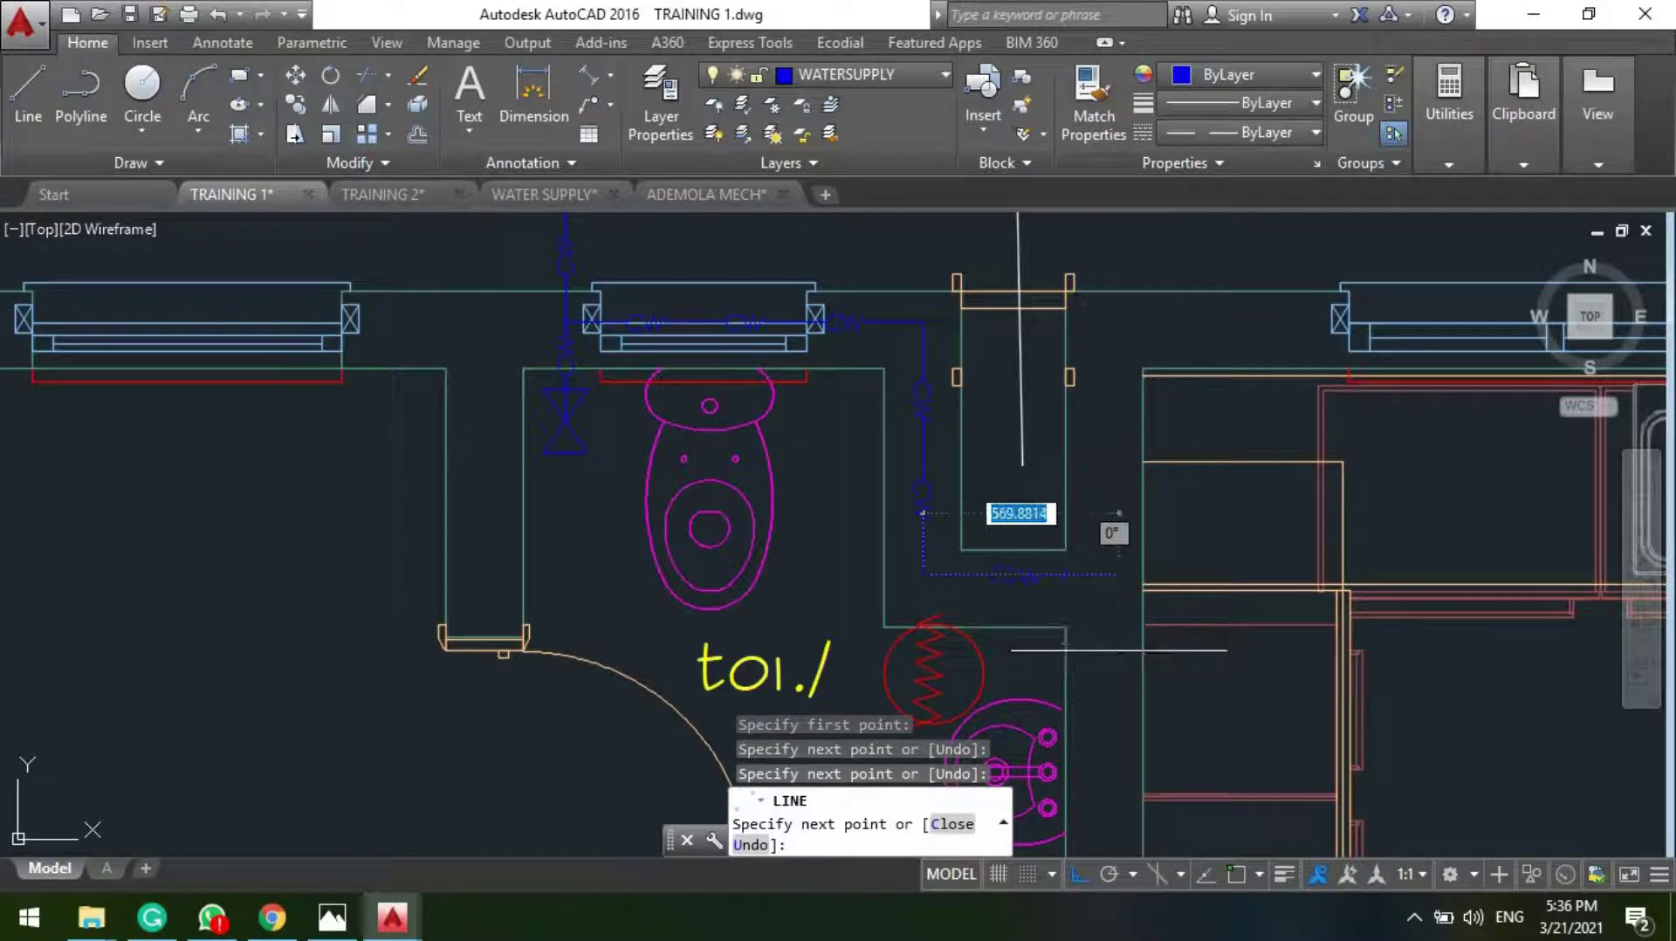
{"action": "left_click", "coordinate": [1068, 646]}
Step: Extend the CW pipe down to end beside the shower
{"action": "mouse_move", "coordinate": [1071, 645]}
{"action": "middle_mouse_down"}
{"action": "mouse_move", "coordinate": [973, 309]}
{"action": "mouse_move", "coordinate": [971, 174]}
{"action": "middle_mouse_up"}
{"action": "scroll", "coordinate": [1017, 515], "scroll_direction": "down", "scroll_amount": 4}
{"action": "scroll", "coordinate": [1017, 527], "scroll_direction": "up", "scroll_amount": 5}
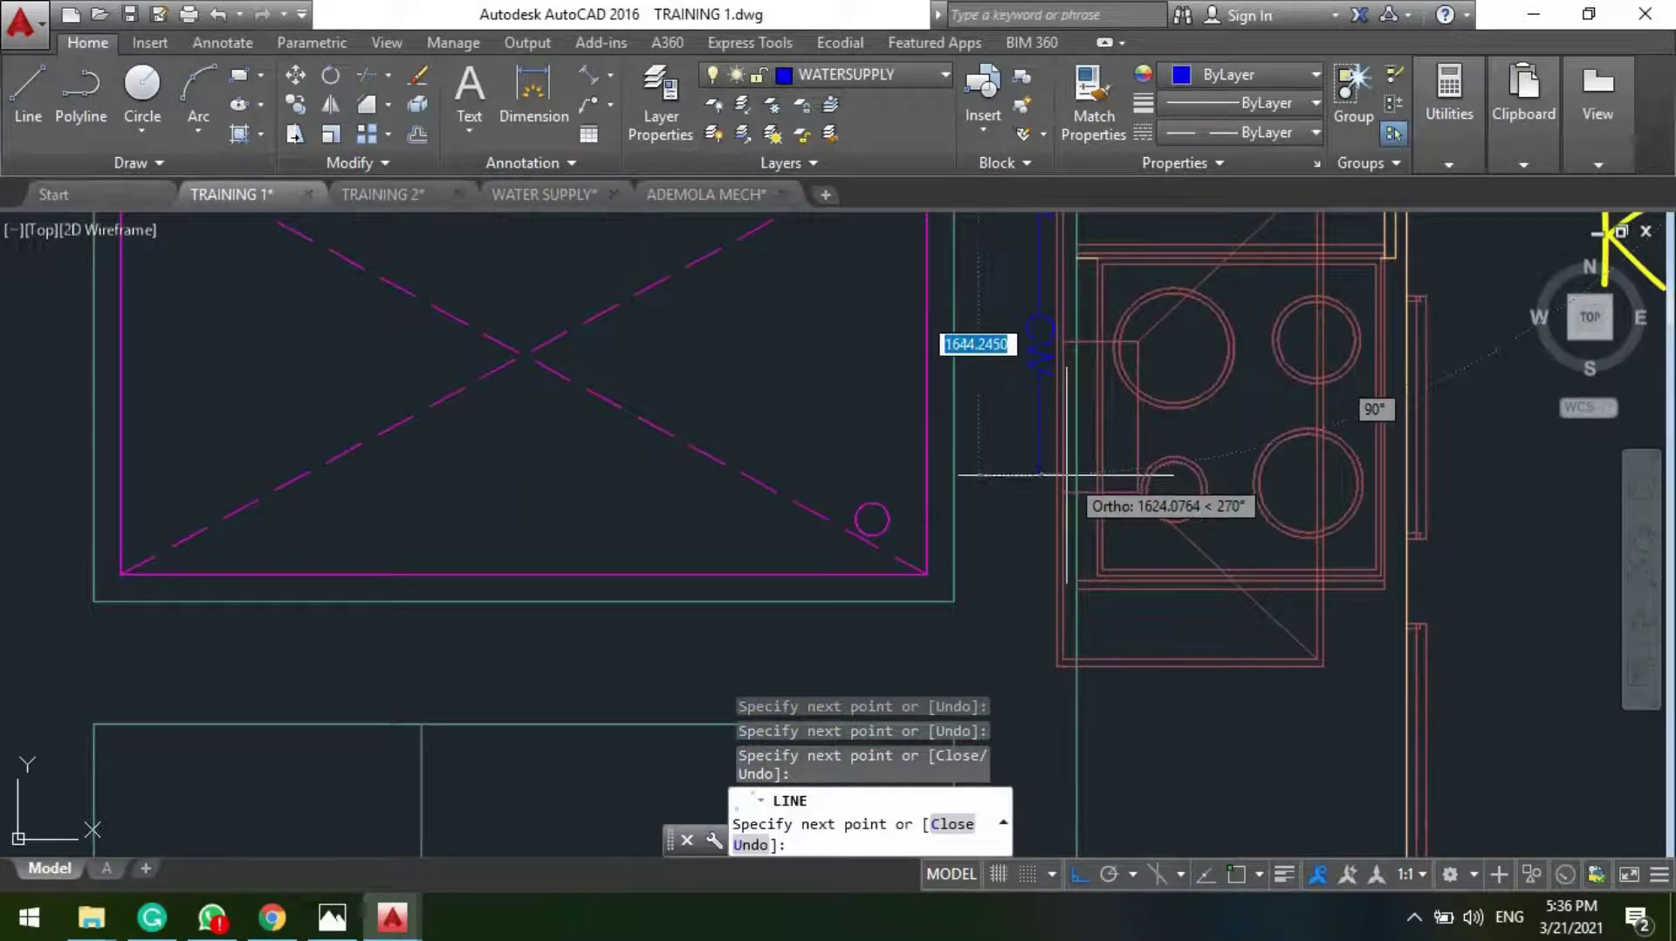
{"action": "left_click", "coordinate": [1066, 486]}
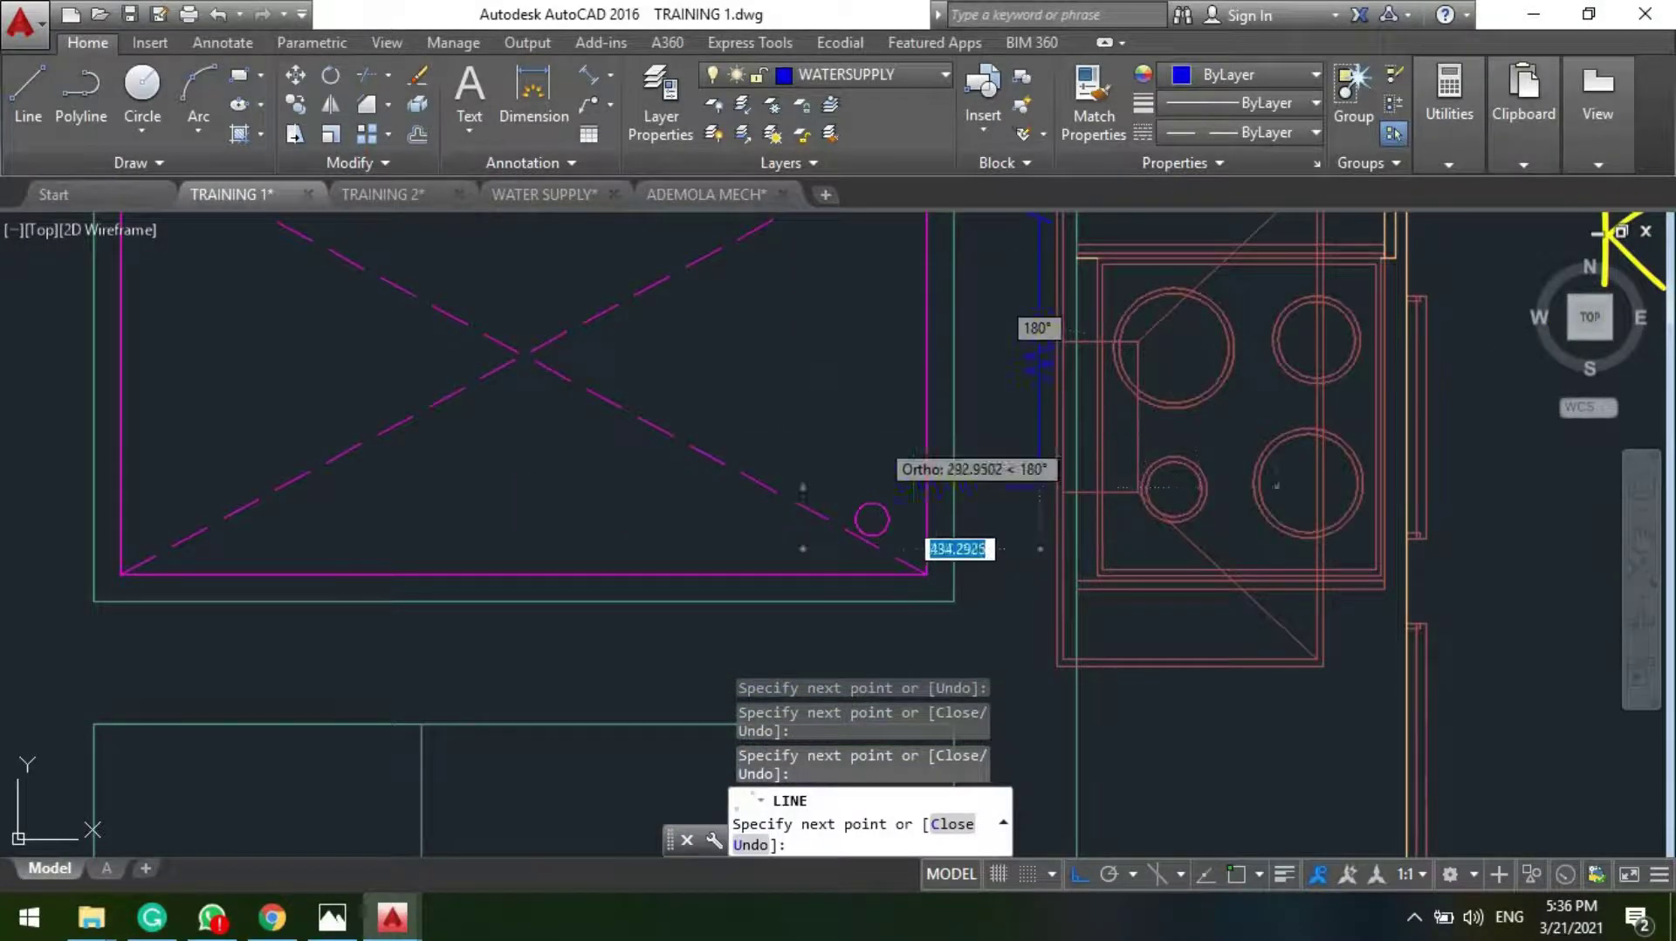
{"action": "scroll", "coordinate": [786, 463], "scroll_direction": "down", "scroll_amount": 3}
{"action": "key", "text": "Escape"}
Step: Draw the basin branch line from its supply connection
{"action": "middle_click_drag", "start_coordinate": [930, 308], "coordinate": [931, 382]}
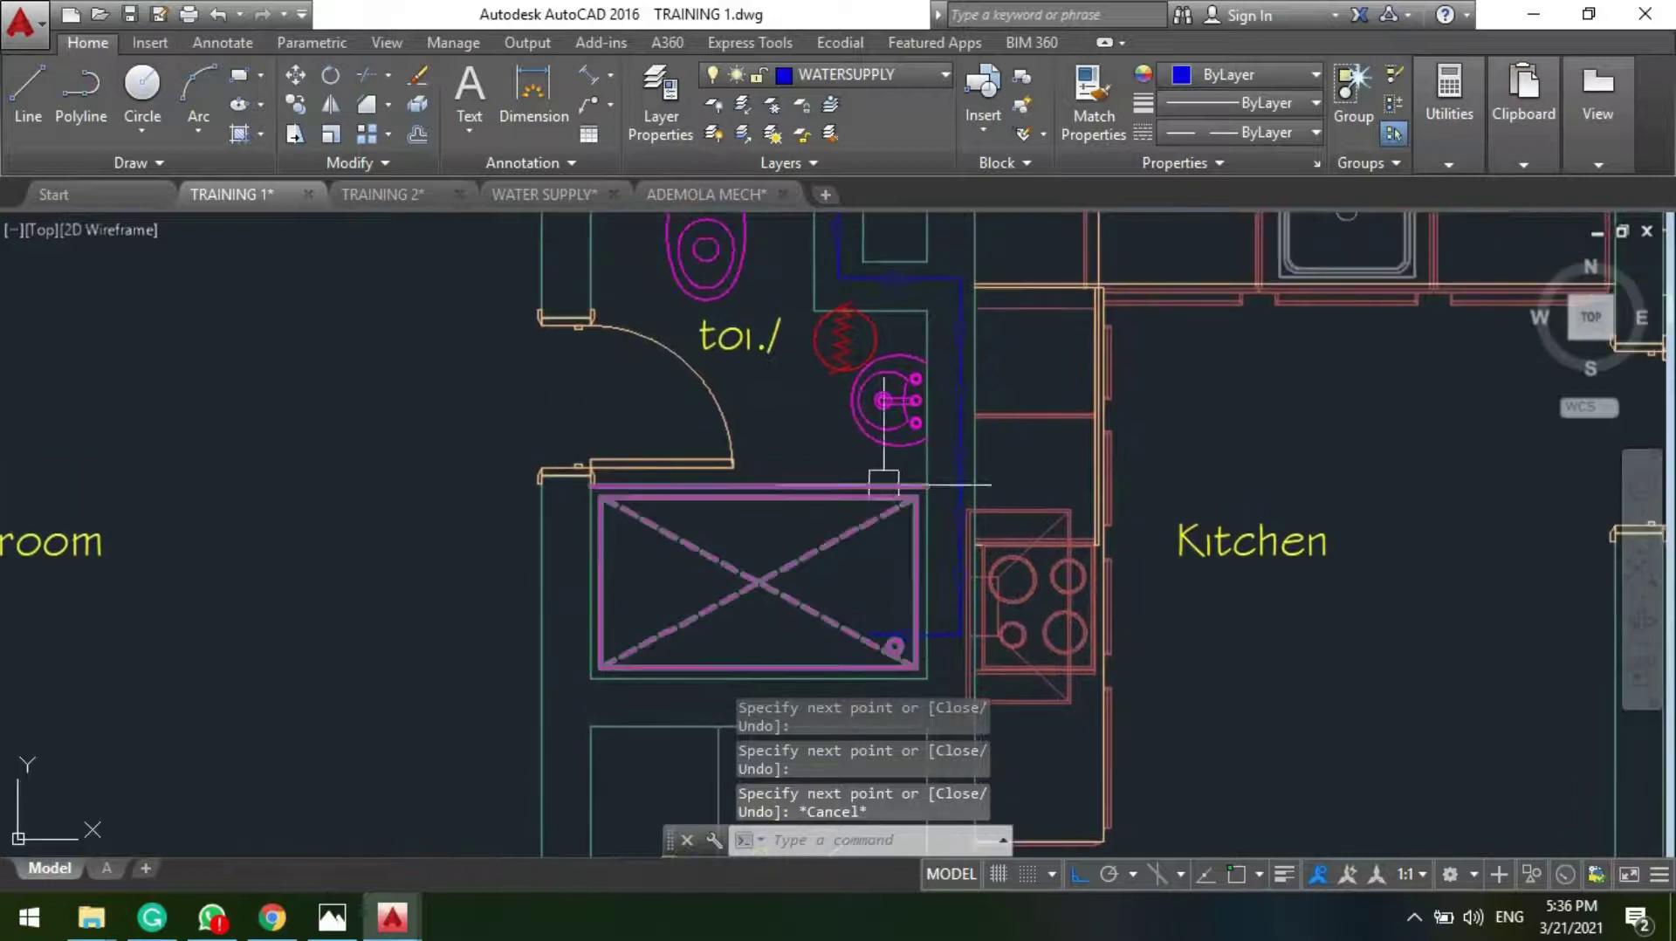
{"action": "key", "text": "Return"}
{"action": "scroll", "coordinate": [930, 382], "scroll_direction": "up", "scroll_amount": 5}
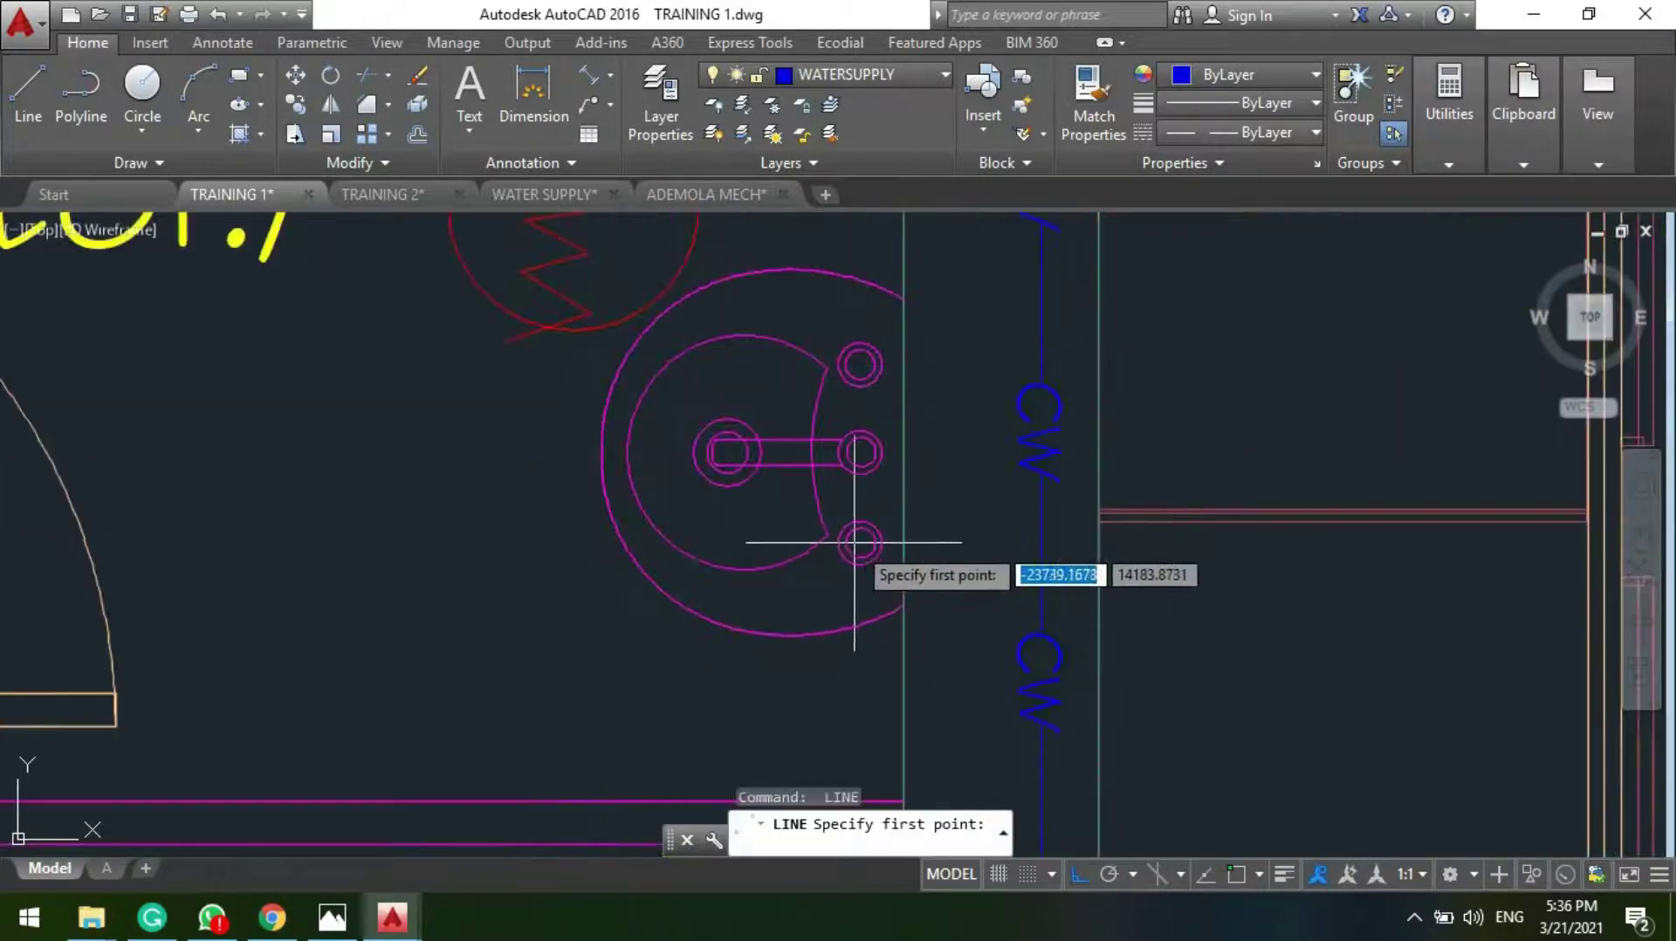
{"action": "left_click", "coordinate": [854, 542]}
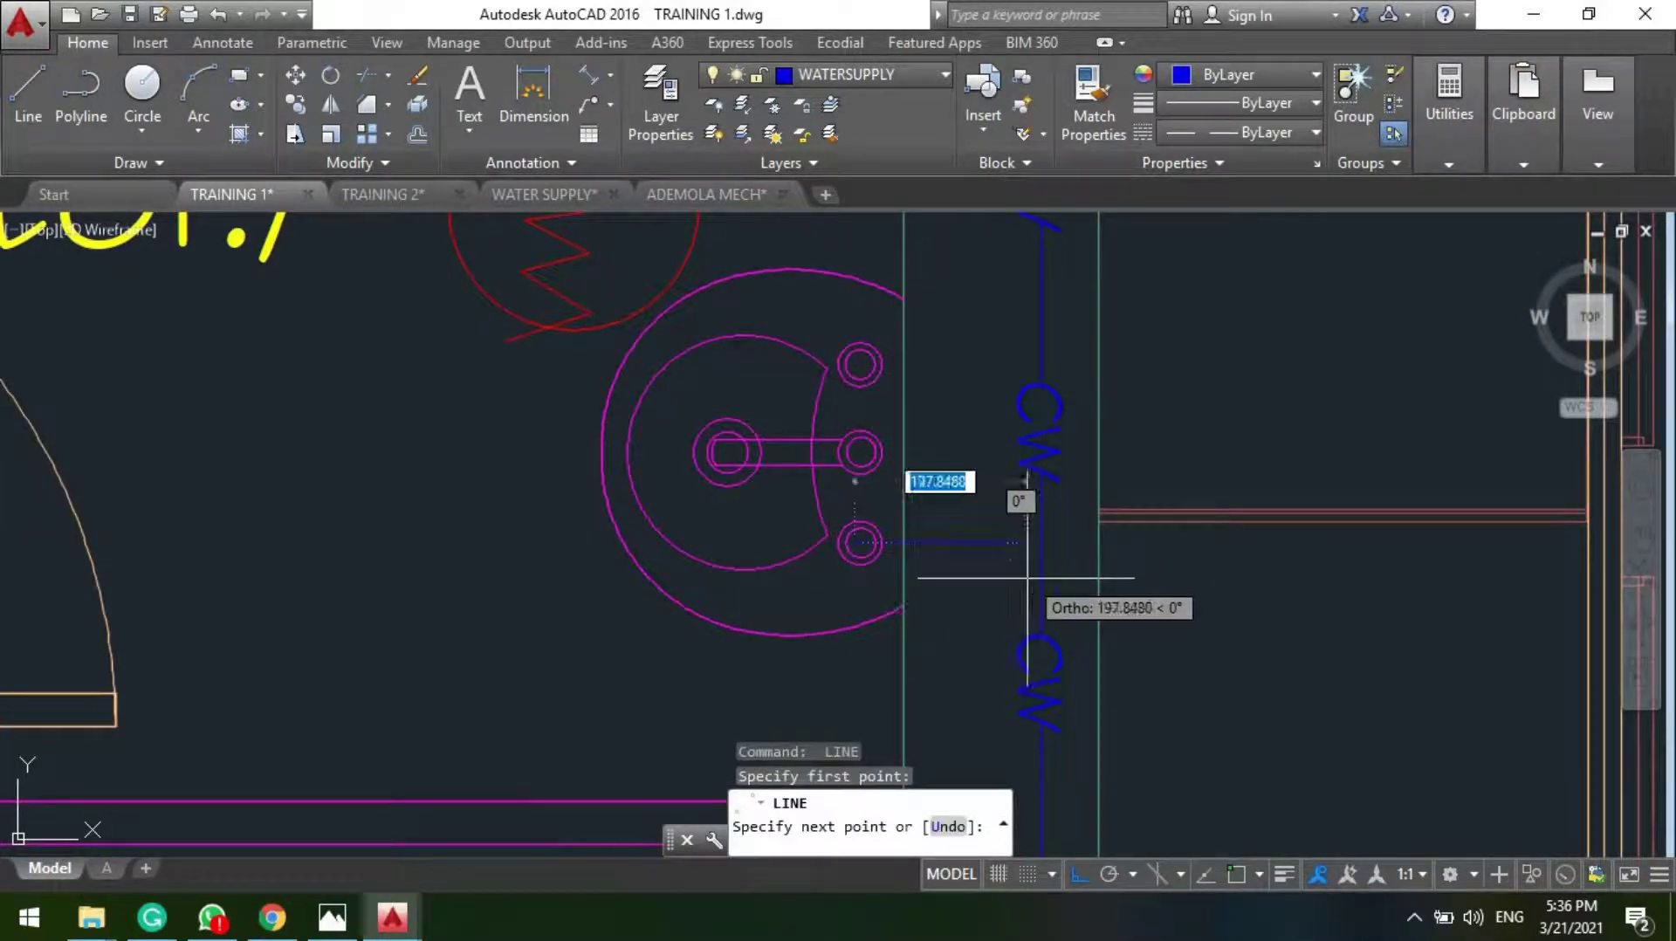
{"action": "key", "text": "Escape"}
Step: Draw a branch line from the water heater up to the CW pipe
{"action": "scroll", "coordinate": [916, 598], "scroll_direction": "down", "scroll_amount": 3}
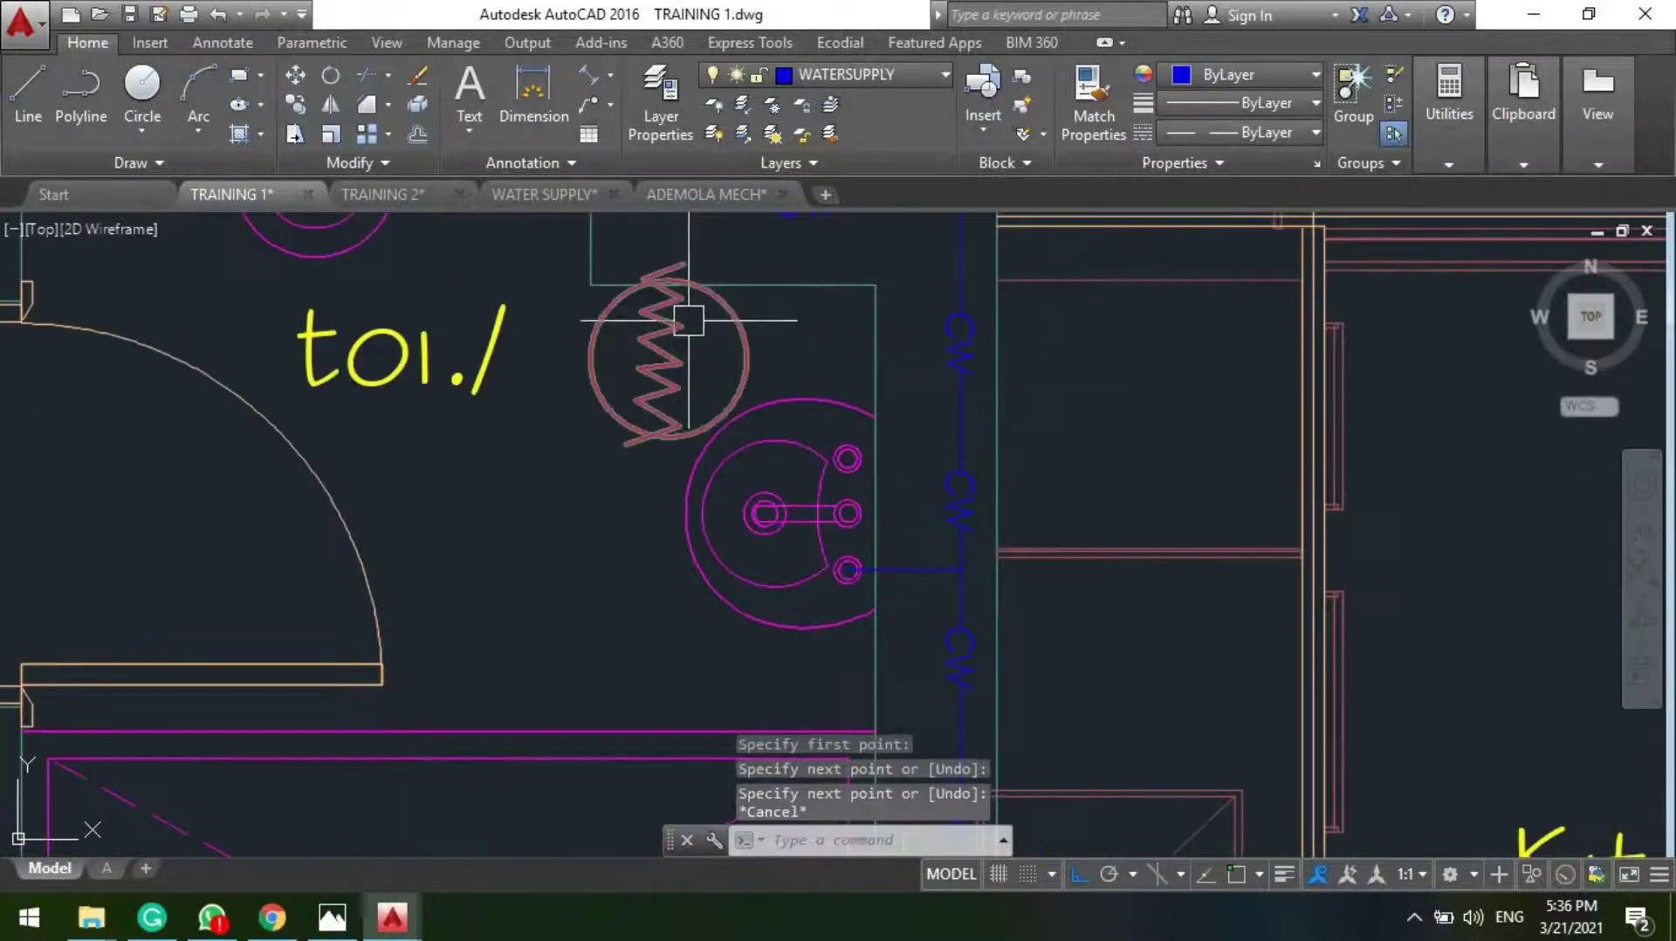
{"action": "middle_click_drag", "start_coordinate": [698, 315], "coordinate": [638, 539]}
{"action": "key", "text": "Escape"}
{"action": "key", "text": "Return"}
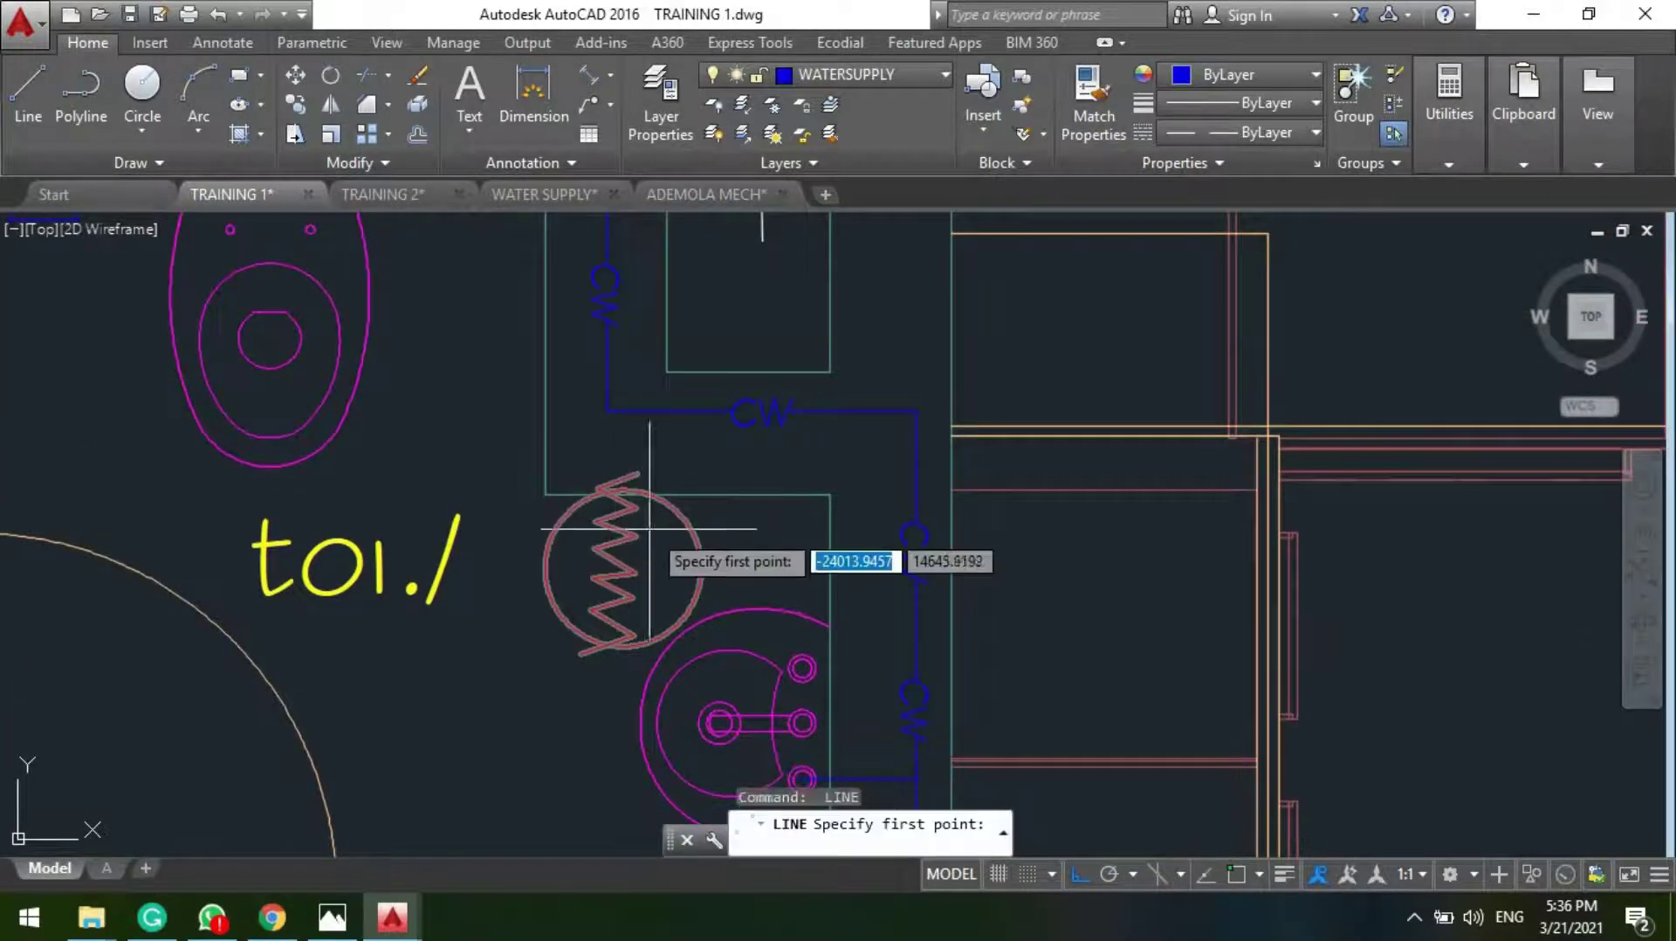
{"action": "left_click", "coordinate": [649, 540]}
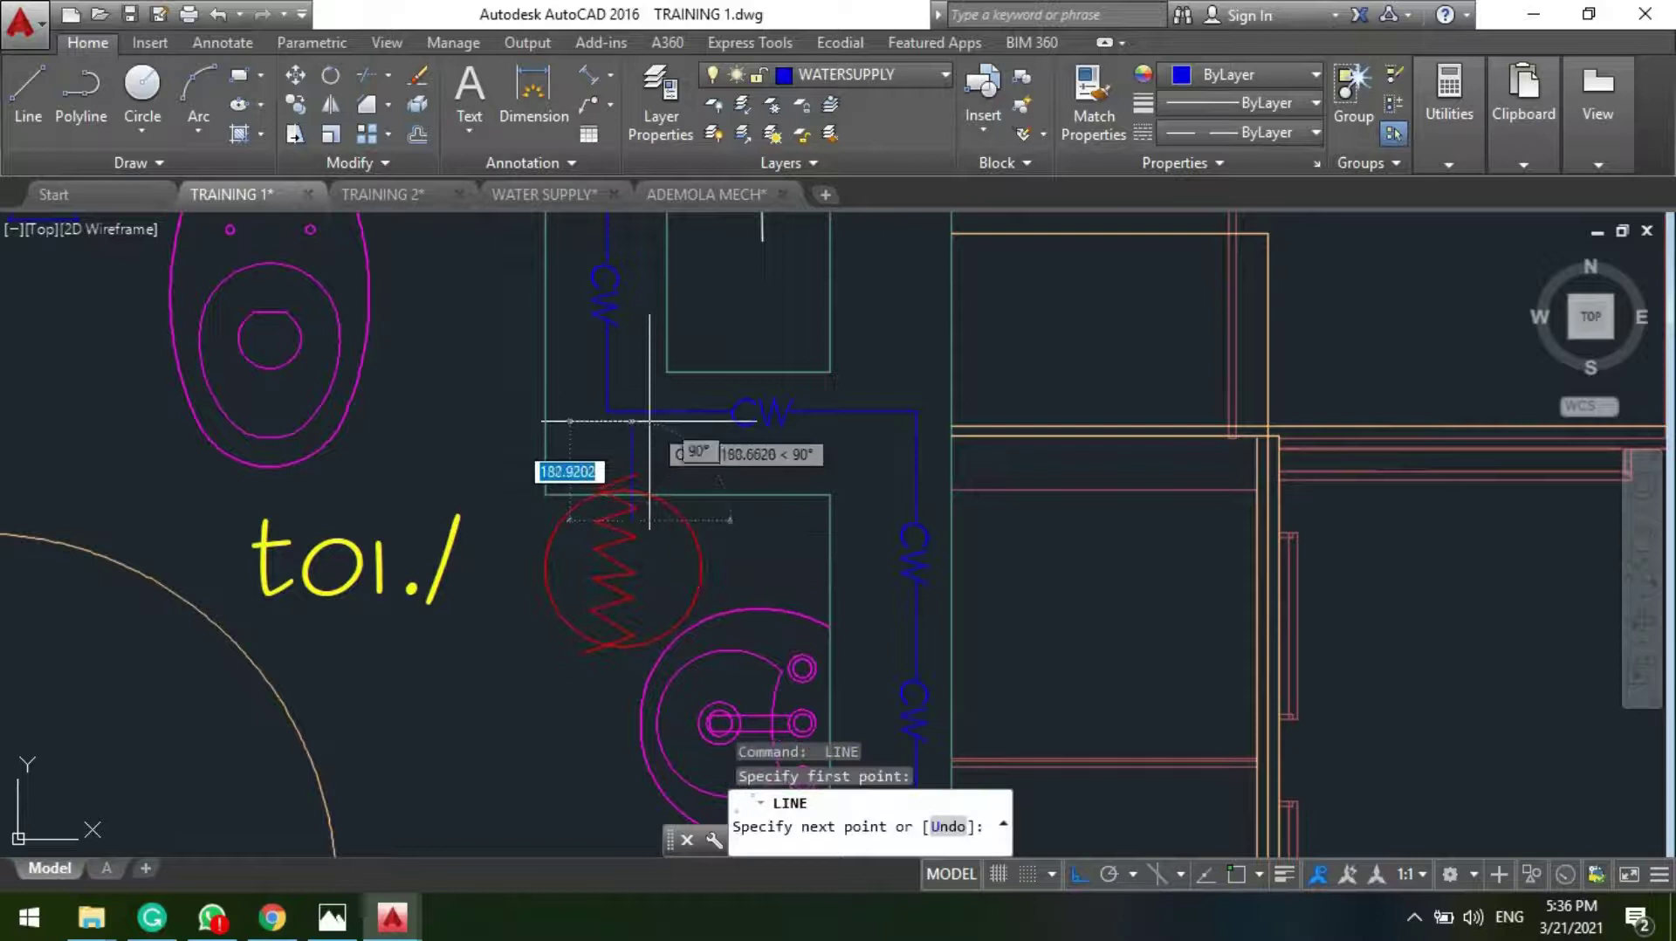
{"action": "left_click", "coordinate": [639, 410]}
{"action": "key", "text": "Escape"}
{"action": "scroll", "coordinate": [637, 419], "scroll_direction": "down", "scroll_amount": 3}
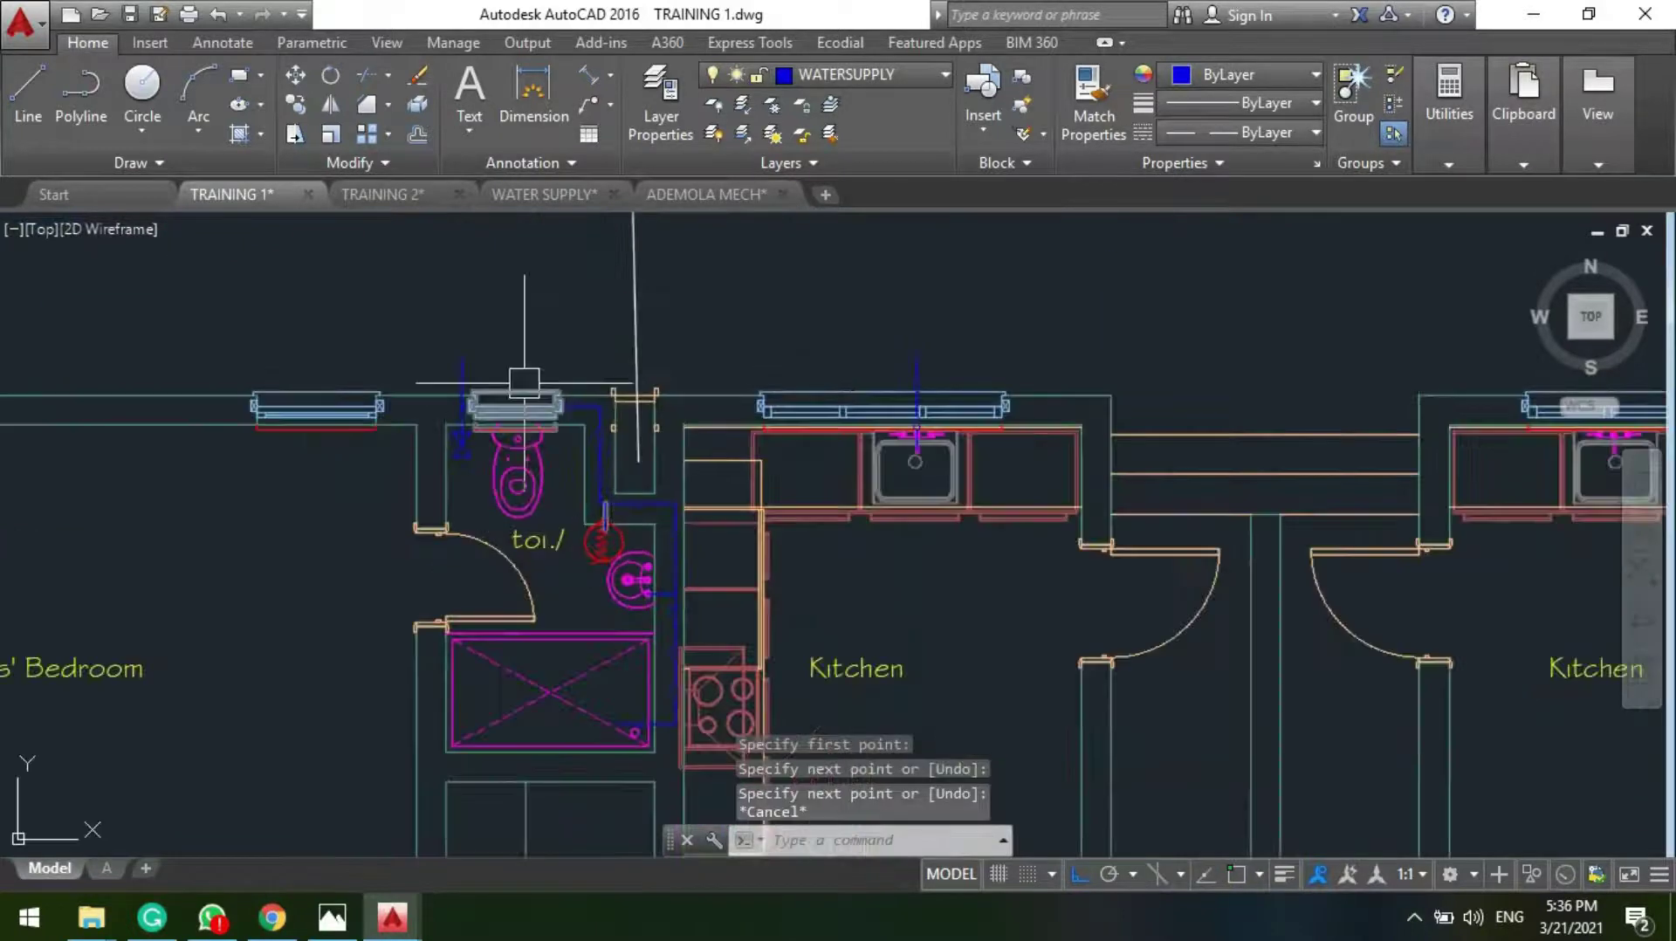
{"action": "scroll", "coordinate": [611, 436], "scroll_direction": "up", "scroll_amount": 4}
{"action": "scroll", "coordinate": [576, 619], "scroll_direction": "up", "scroll_amount": 1}
{"action": "scroll", "coordinate": [547, 616], "scroll_direction": "down", "scroll_amount": 4}
{"action": "scroll", "coordinate": [453, 581], "scroll_direction": "down", "scroll_amount": 5}
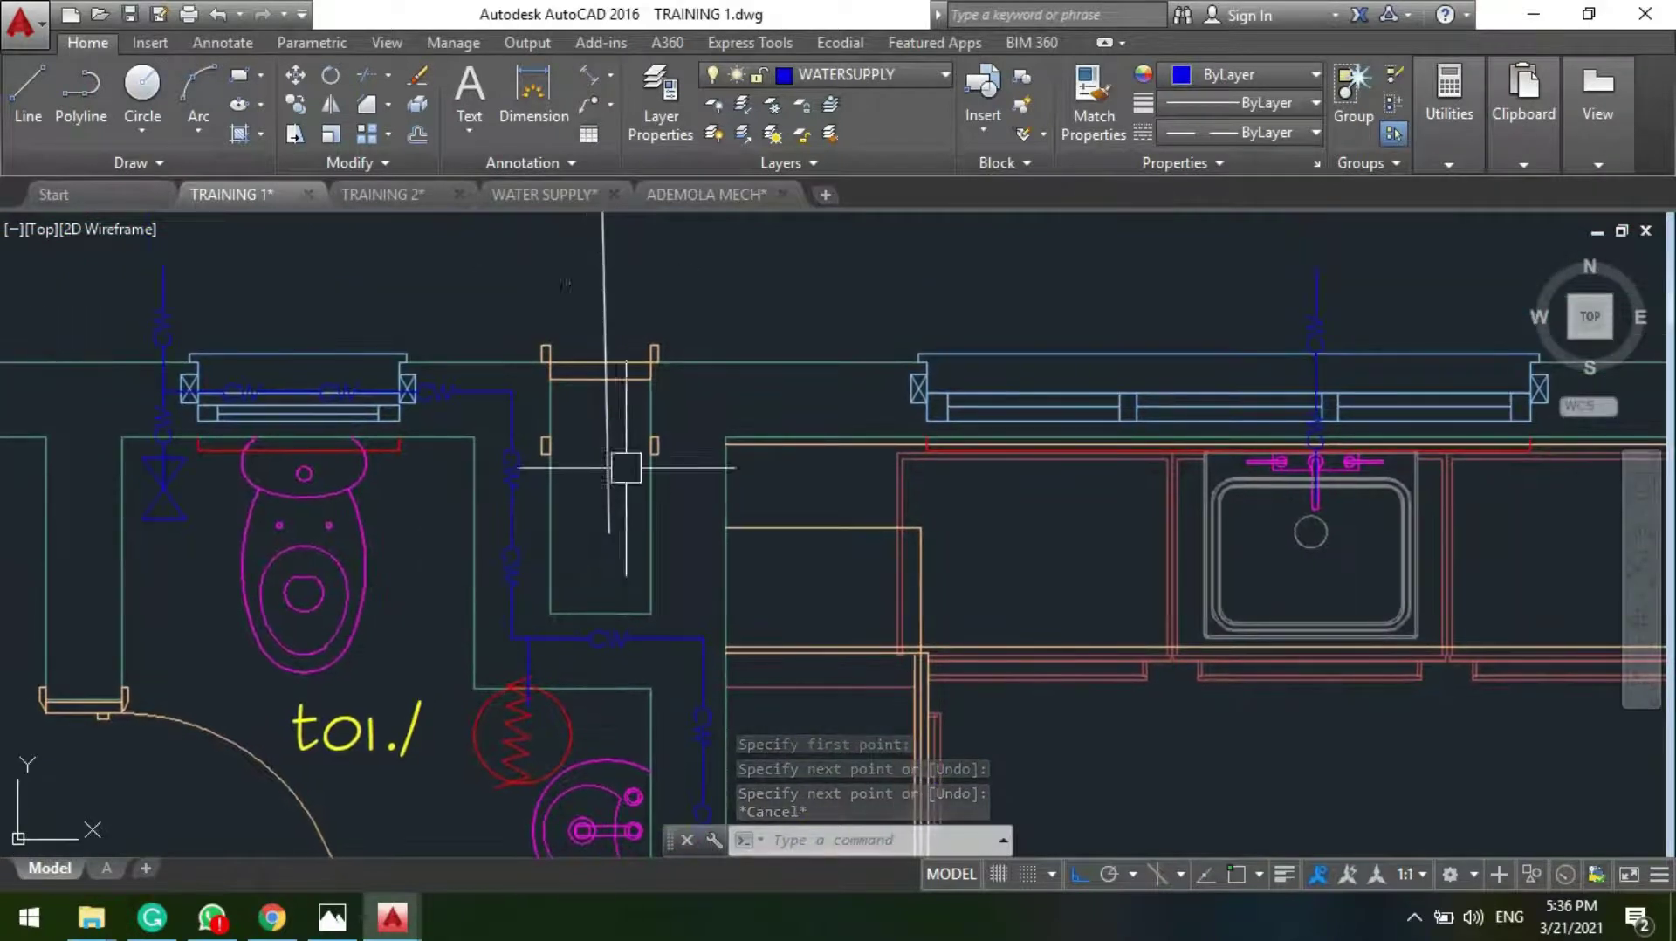
{"action": "scroll", "coordinate": [561, 463], "scroll_direction": "up", "scroll_amount": 6}
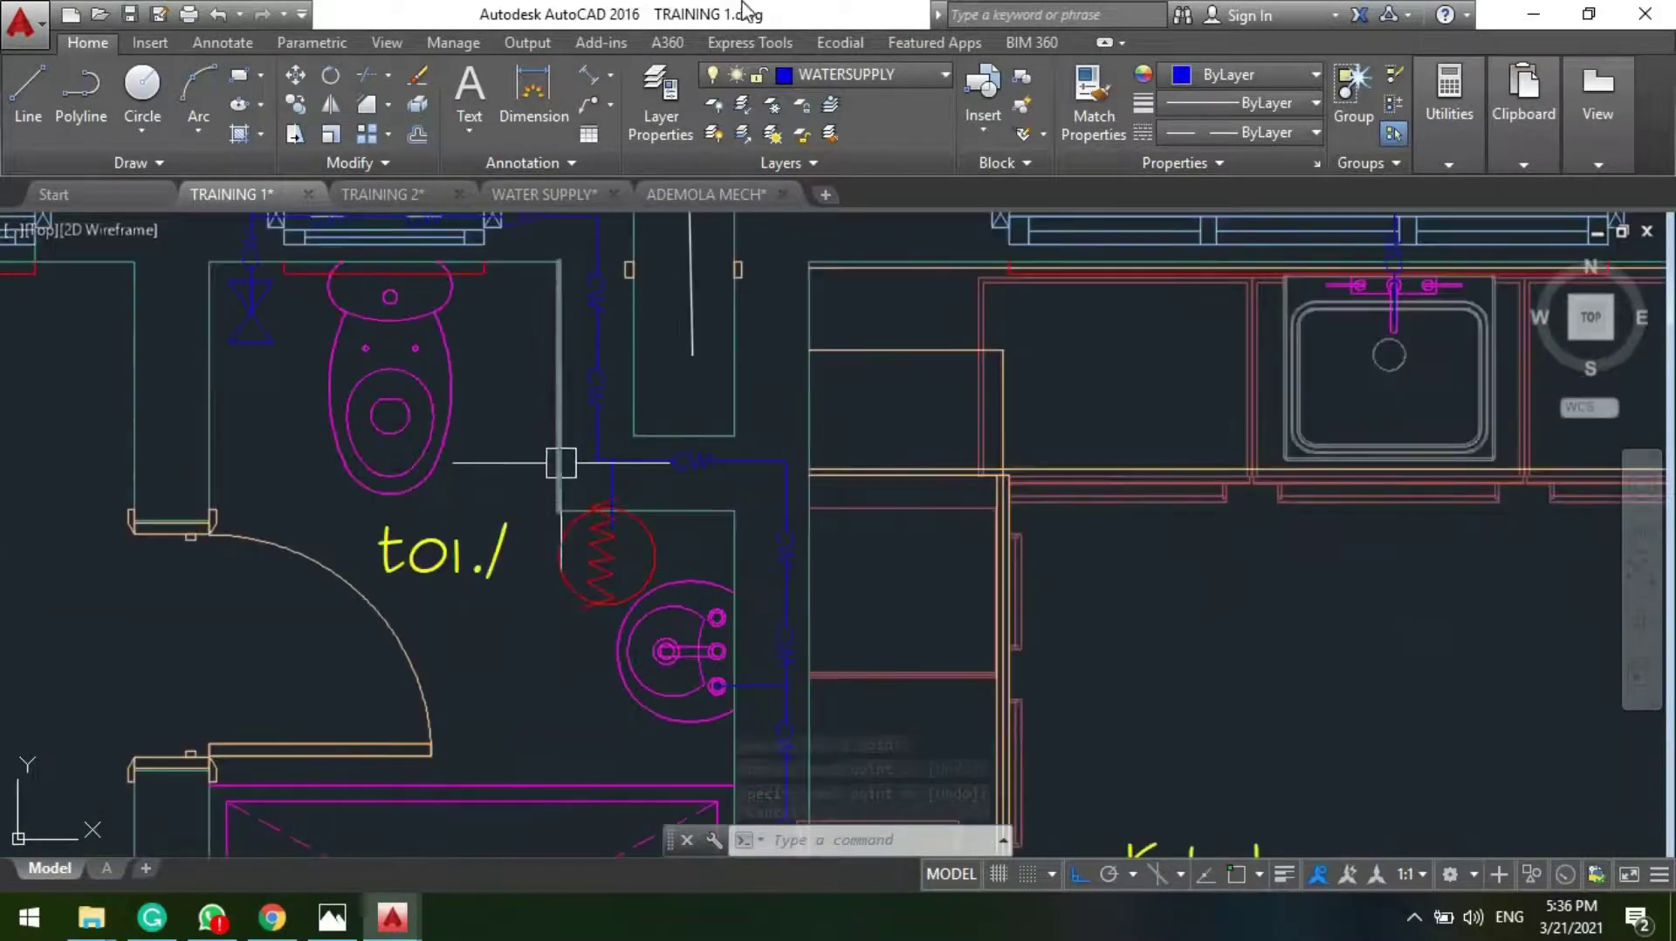
Step: Make HOT WATER the current layer
{"action": "left_click", "coordinate": [893, 73]}
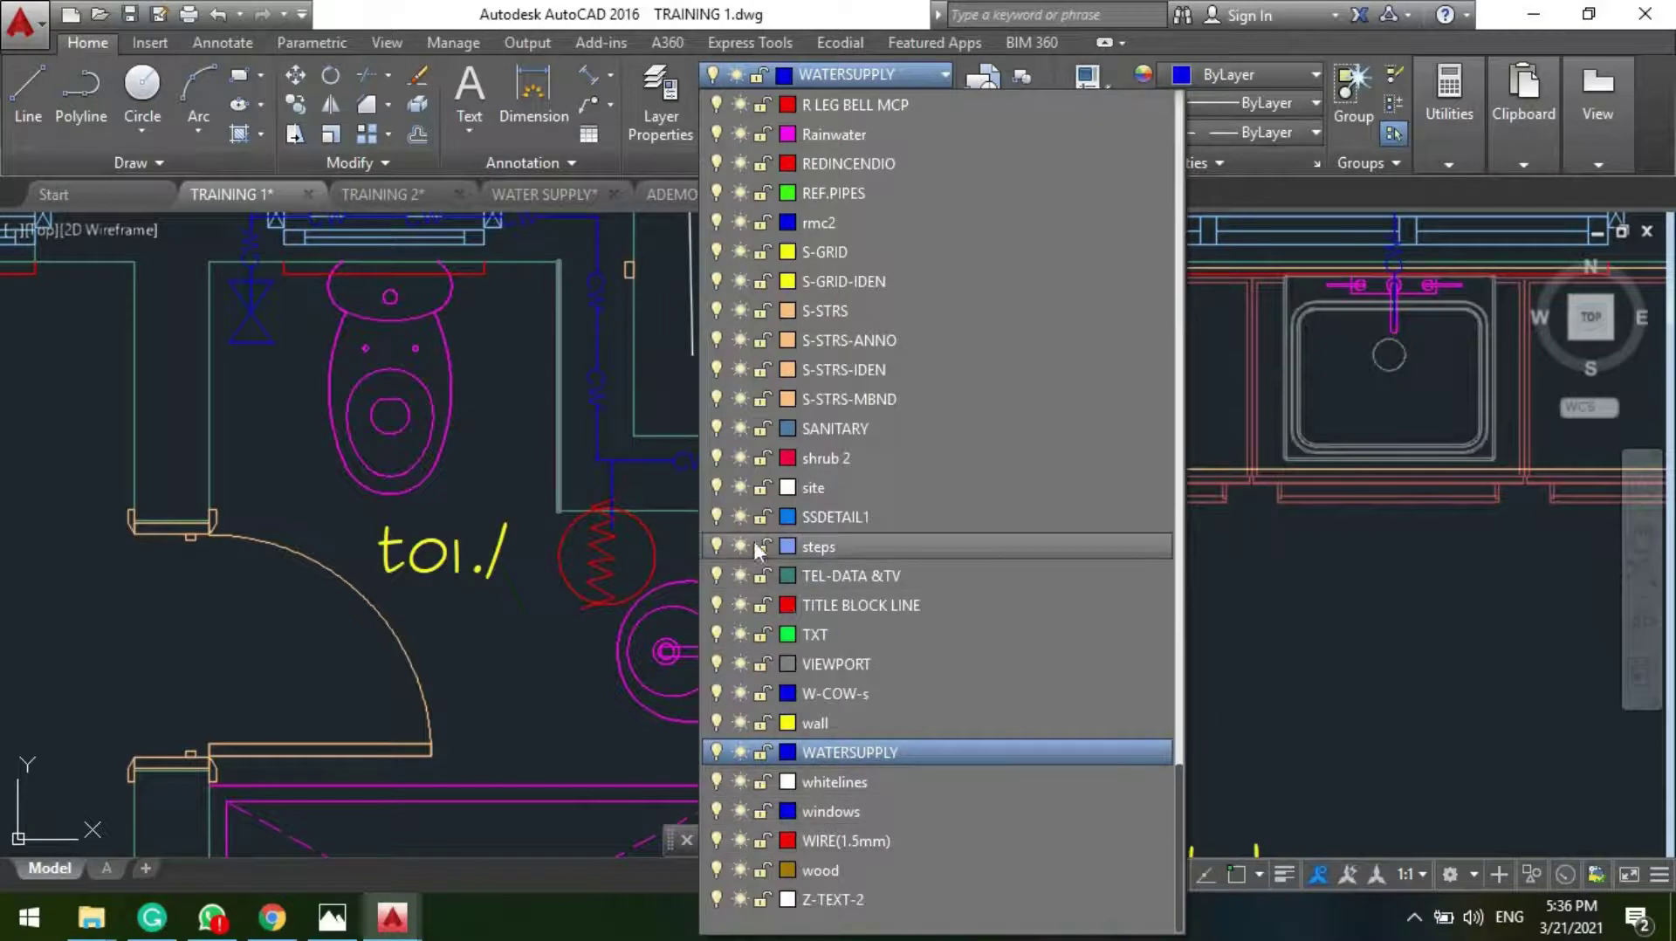
{"action": "scroll", "coordinate": [843, 538], "scroll_direction": "up", "scroll_amount": 3}
{"action": "scroll", "coordinate": [846, 533], "scroll_direction": "up", "scroll_amount": 1}
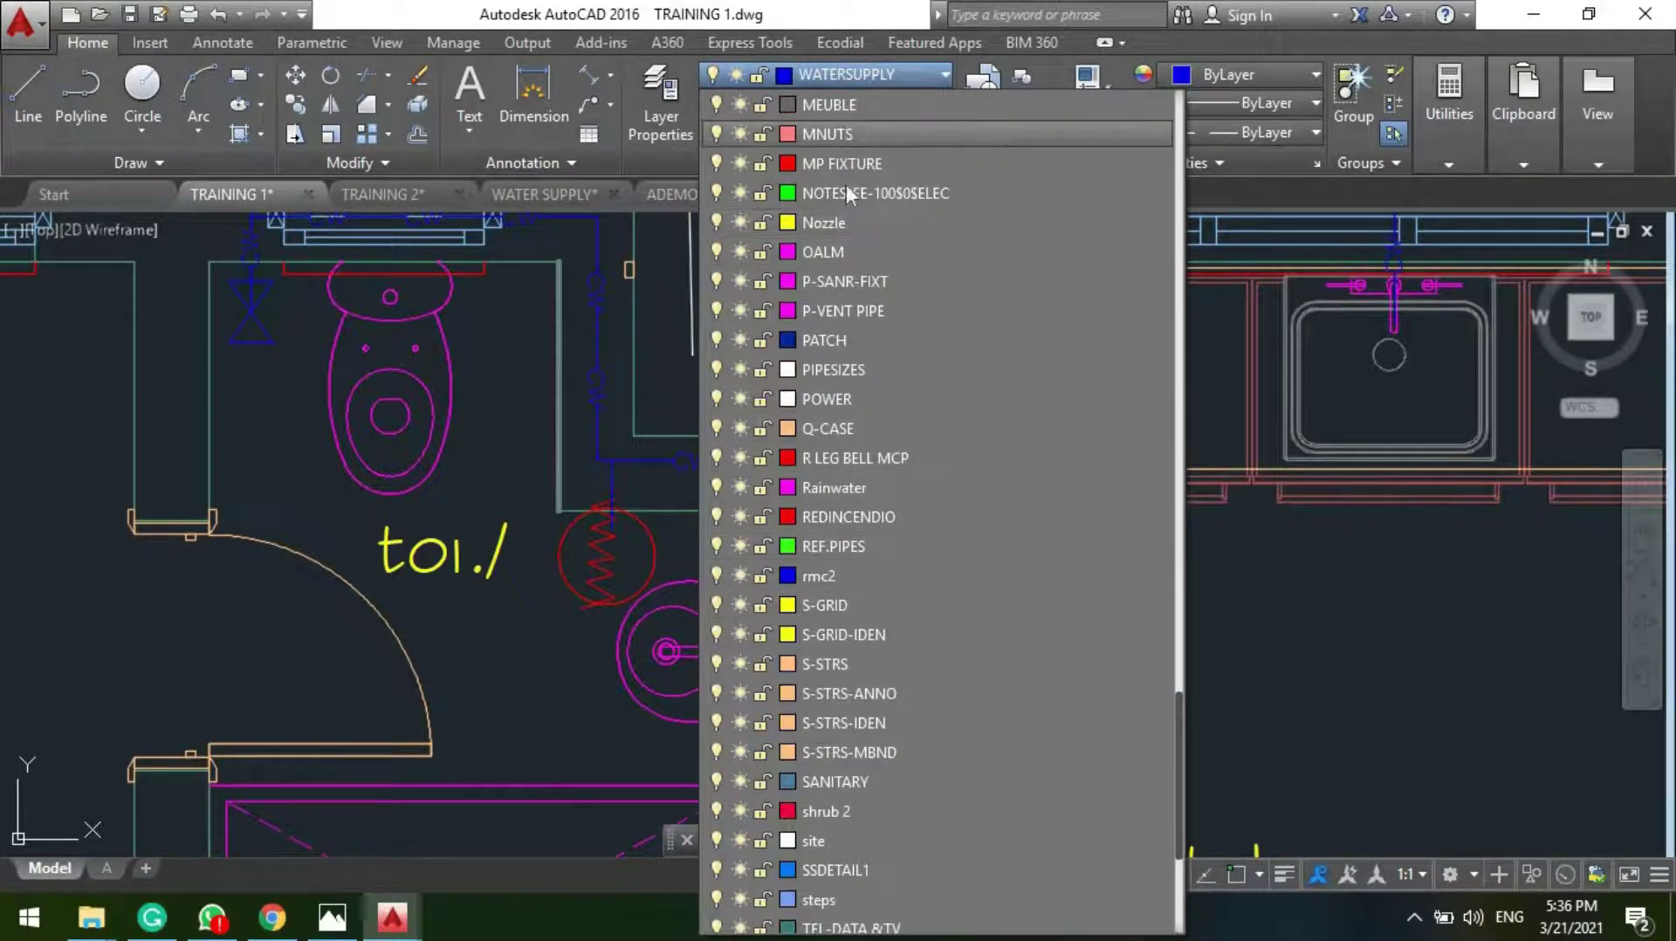
{"action": "scroll", "coordinate": [867, 665], "scroll_direction": "up", "scroll_amount": 3}
{"action": "scroll", "coordinate": [841, 628], "scroll_direction": "down", "scroll_amount": 2}
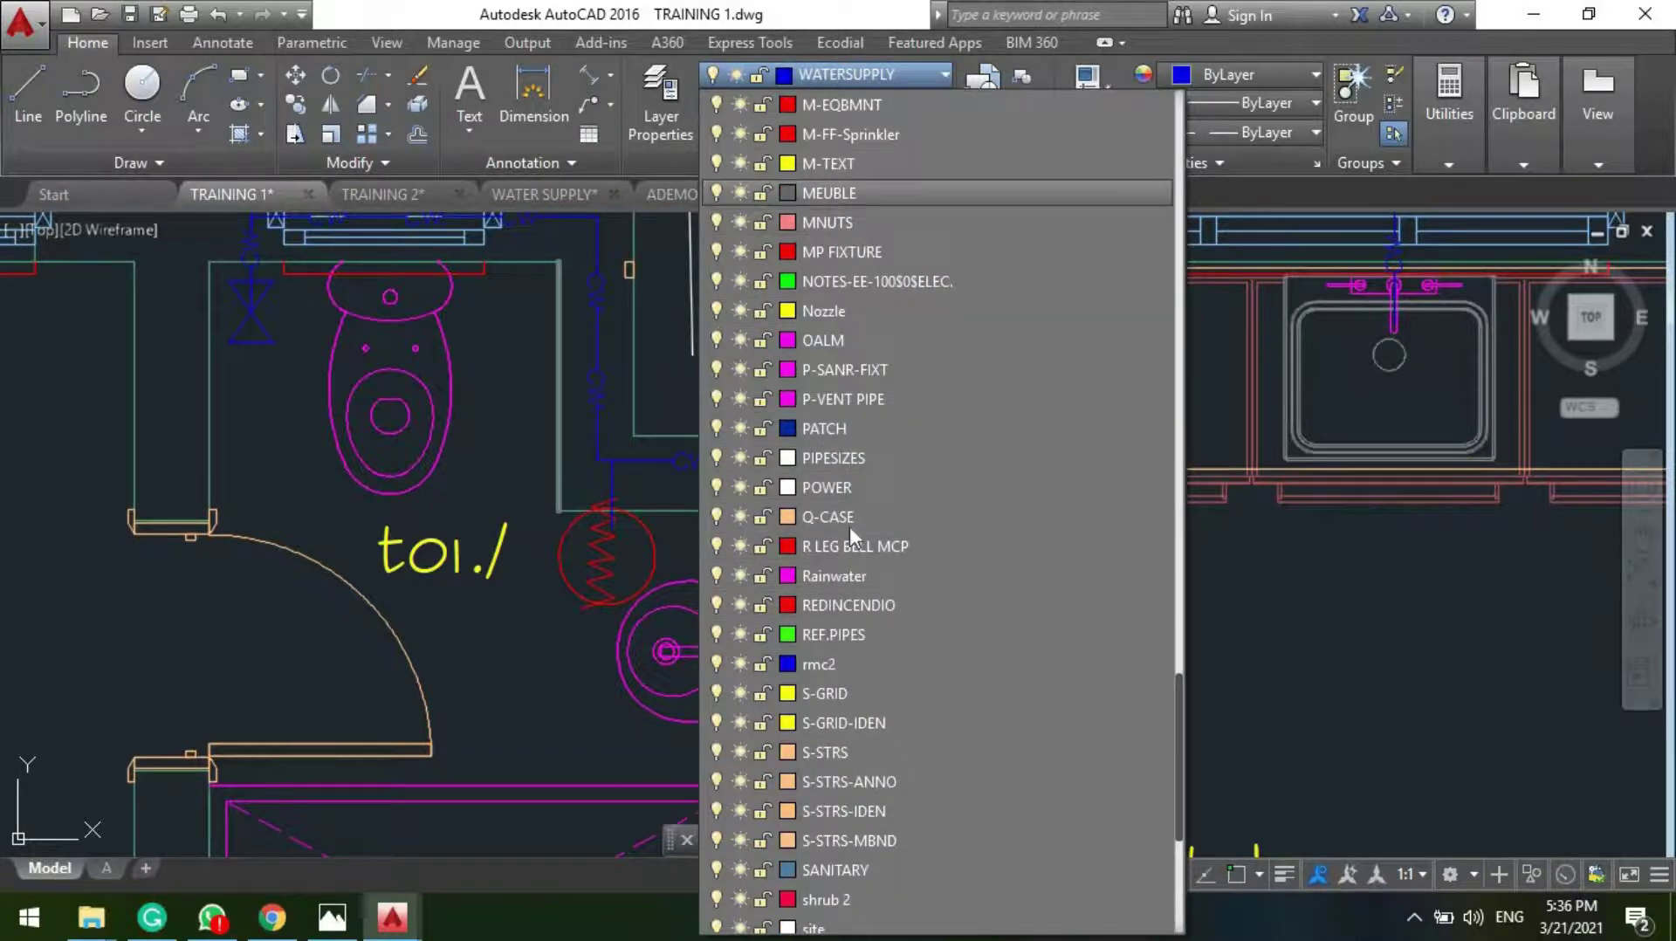
{"action": "scroll", "coordinate": [794, 751], "scroll_direction": "up", "scroll_amount": 7}
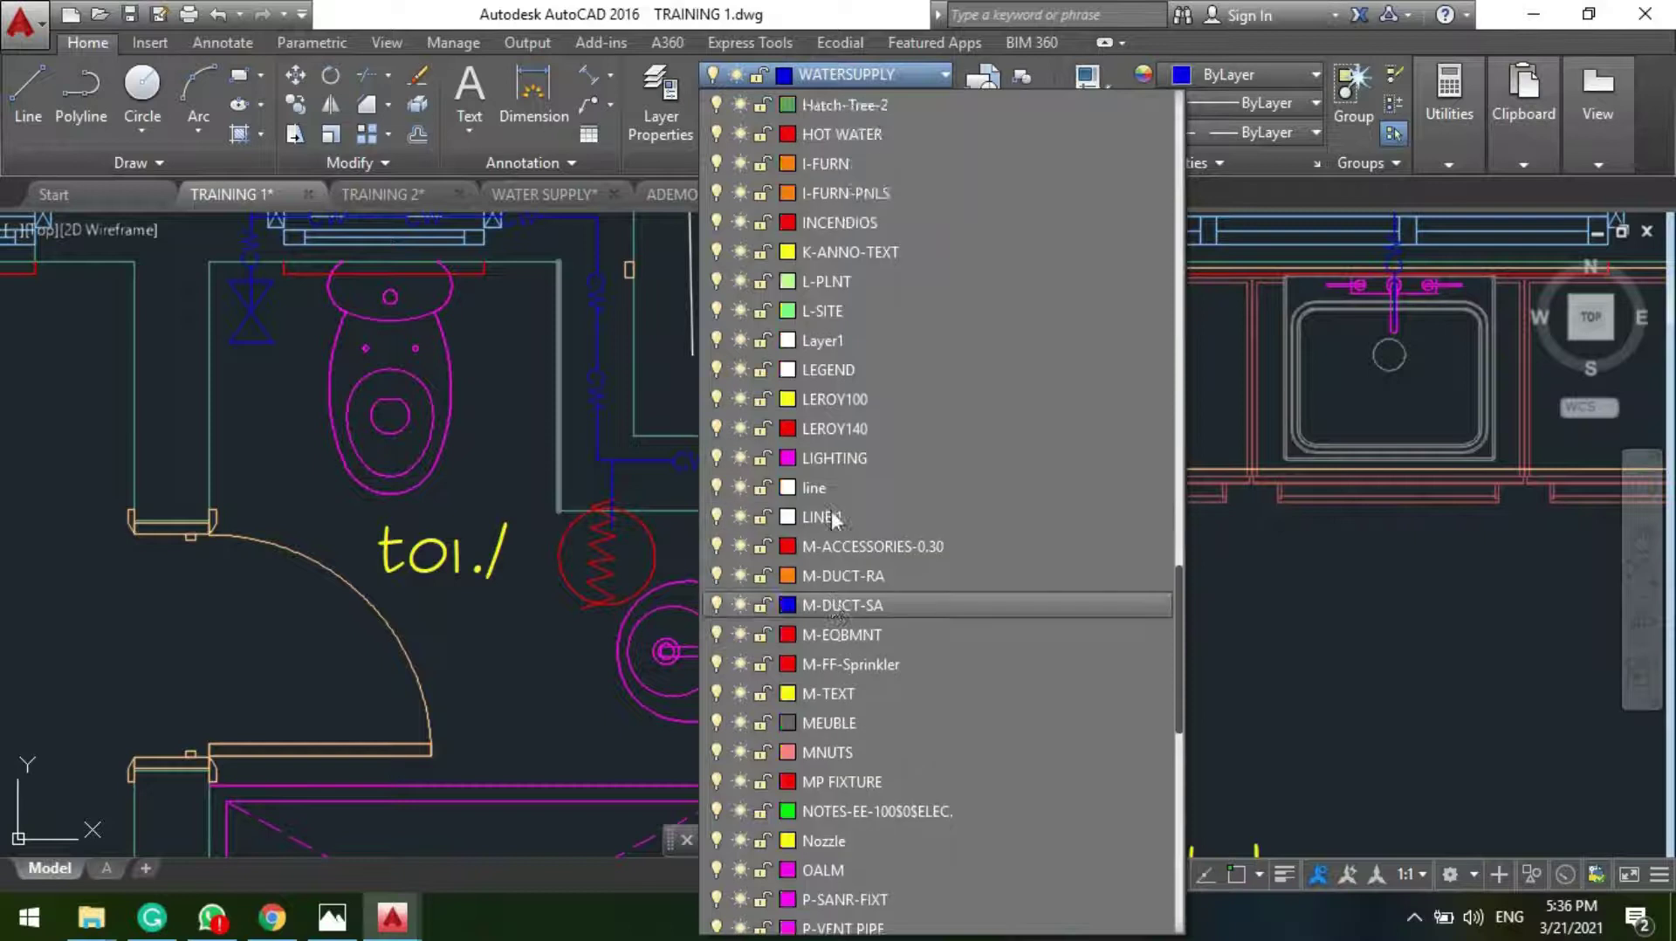
{"action": "scroll", "coordinate": [831, 515], "scroll_direction": "up", "scroll_amount": 2}
{"action": "left_click", "coordinate": [831, 397]}
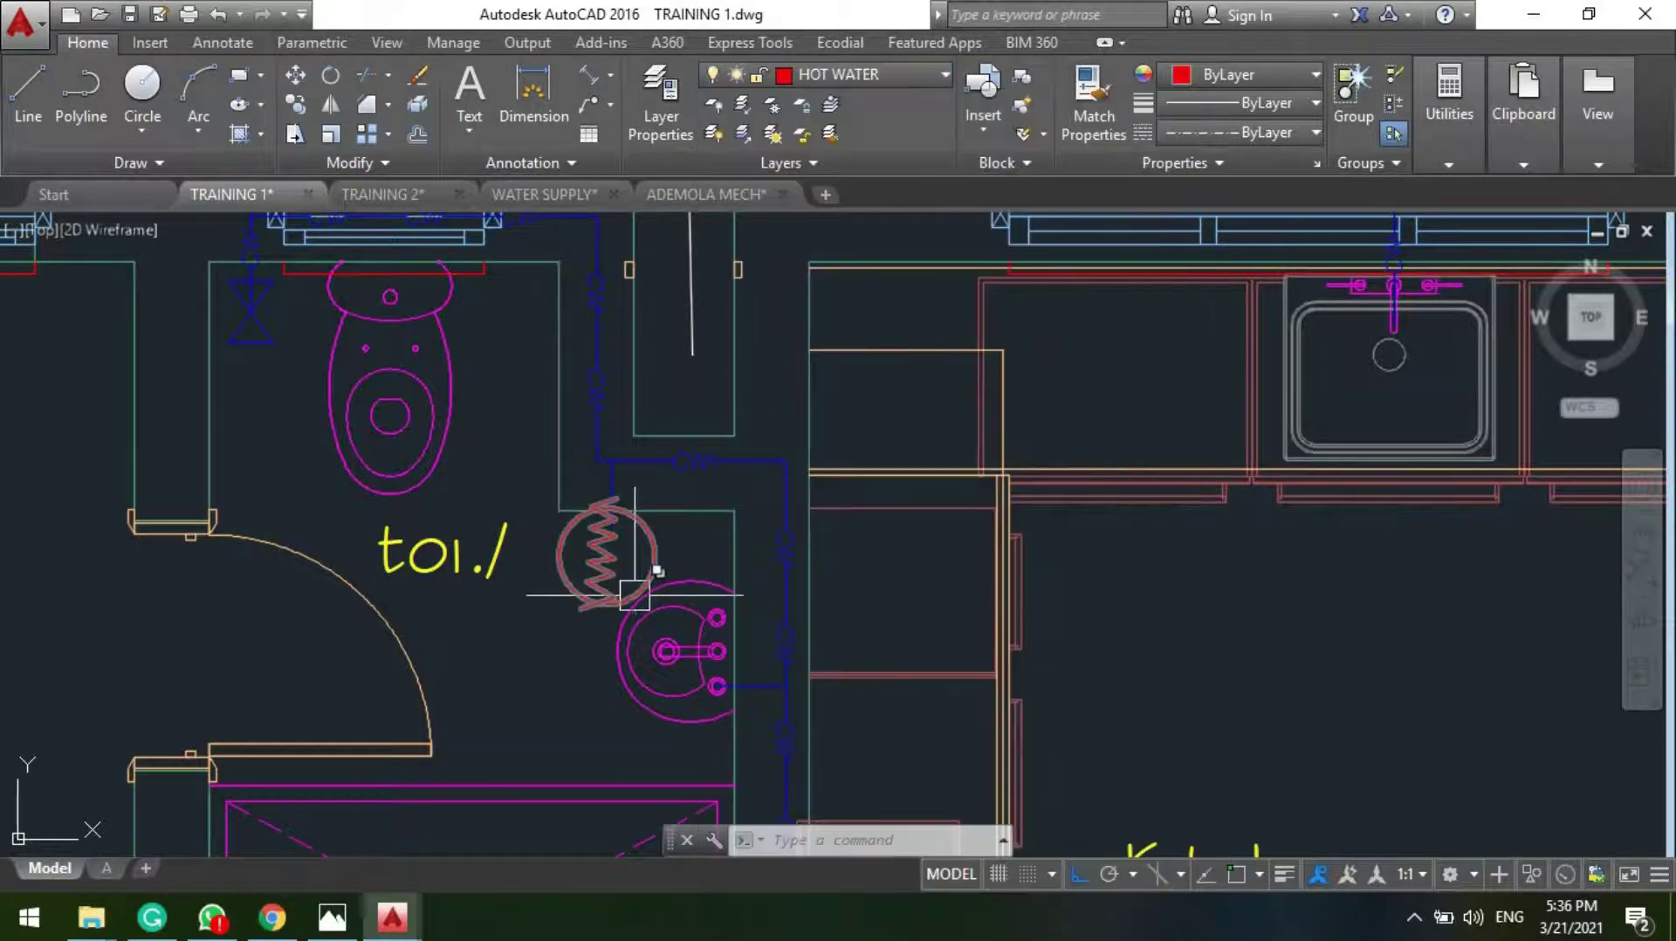
{"action": "scroll", "coordinate": [634, 595], "scroll_direction": "up", "scroll_amount": 4}
Step: Draw the red hot-water line from the heater across to the basin's upper tap
{"action": "type", "text": "l"}
{"action": "key", "text": "Return"}
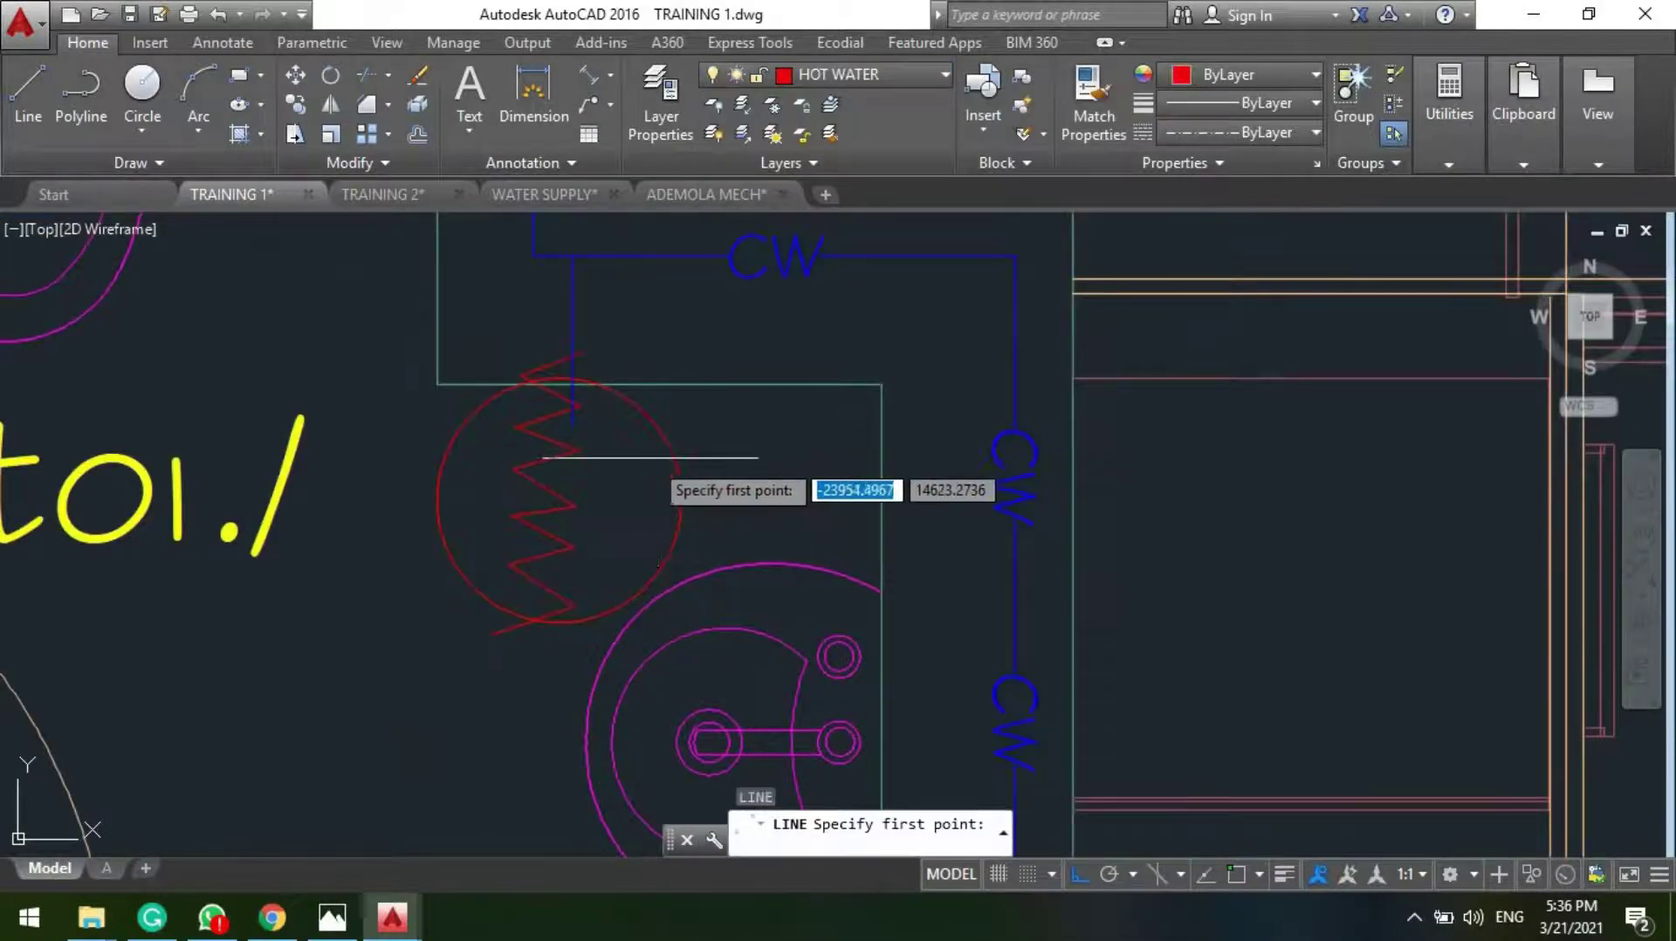
{"action": "left_click", "coordinate": [646, 434]}
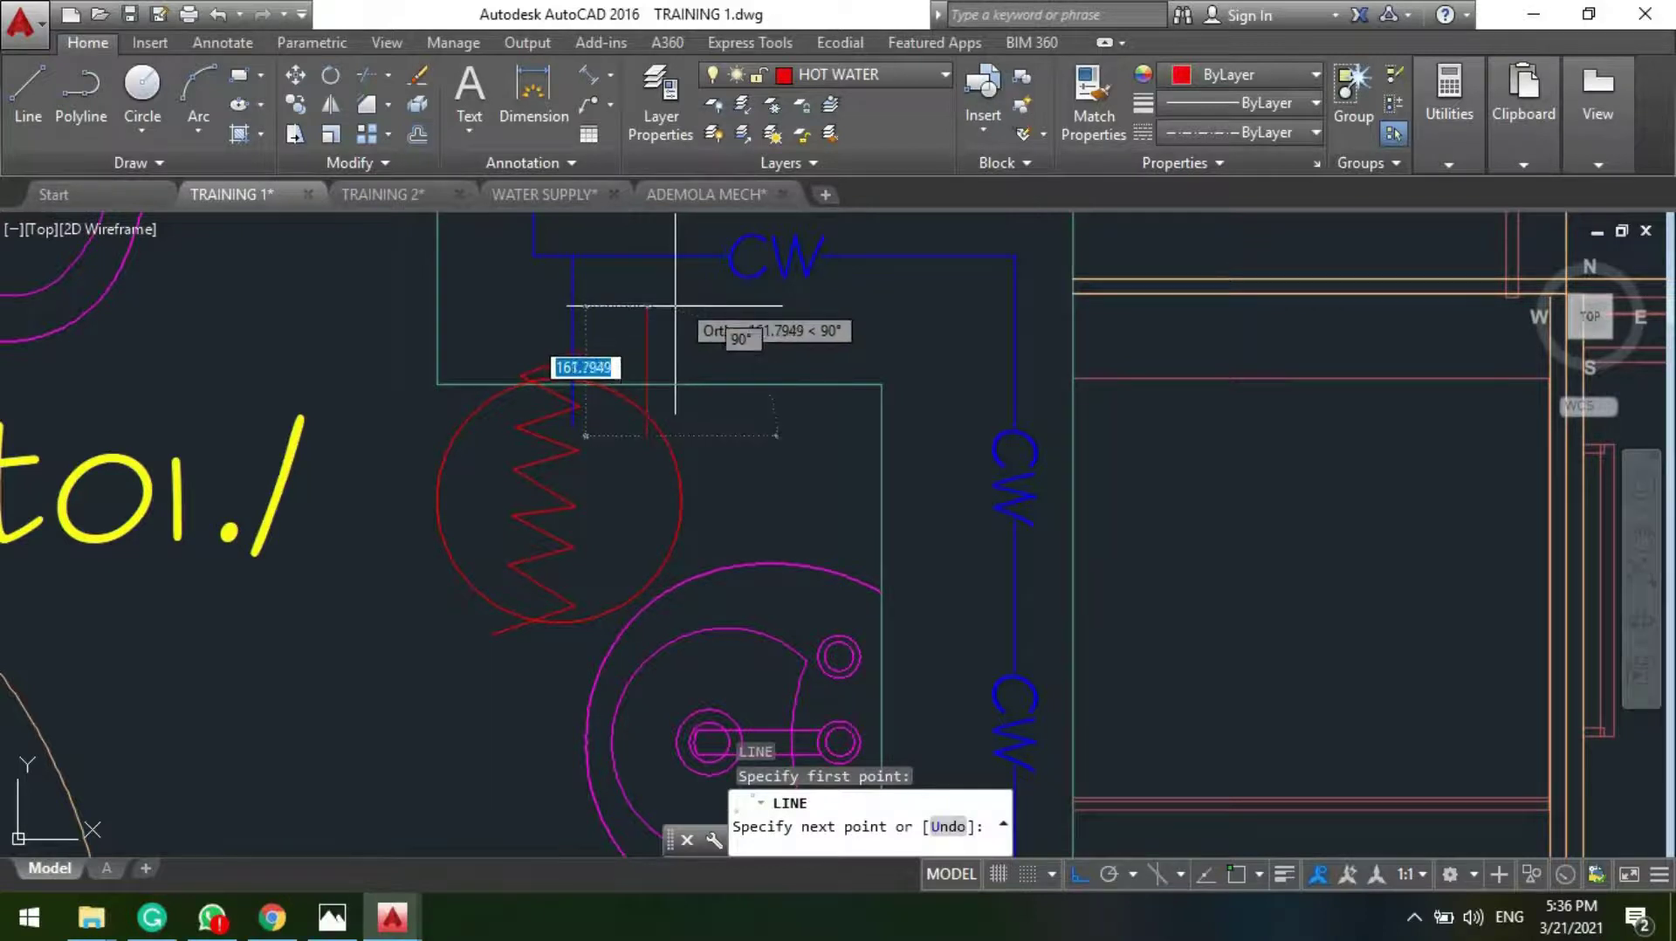
{"action": "left_click", "coordinate": [675, 305]}
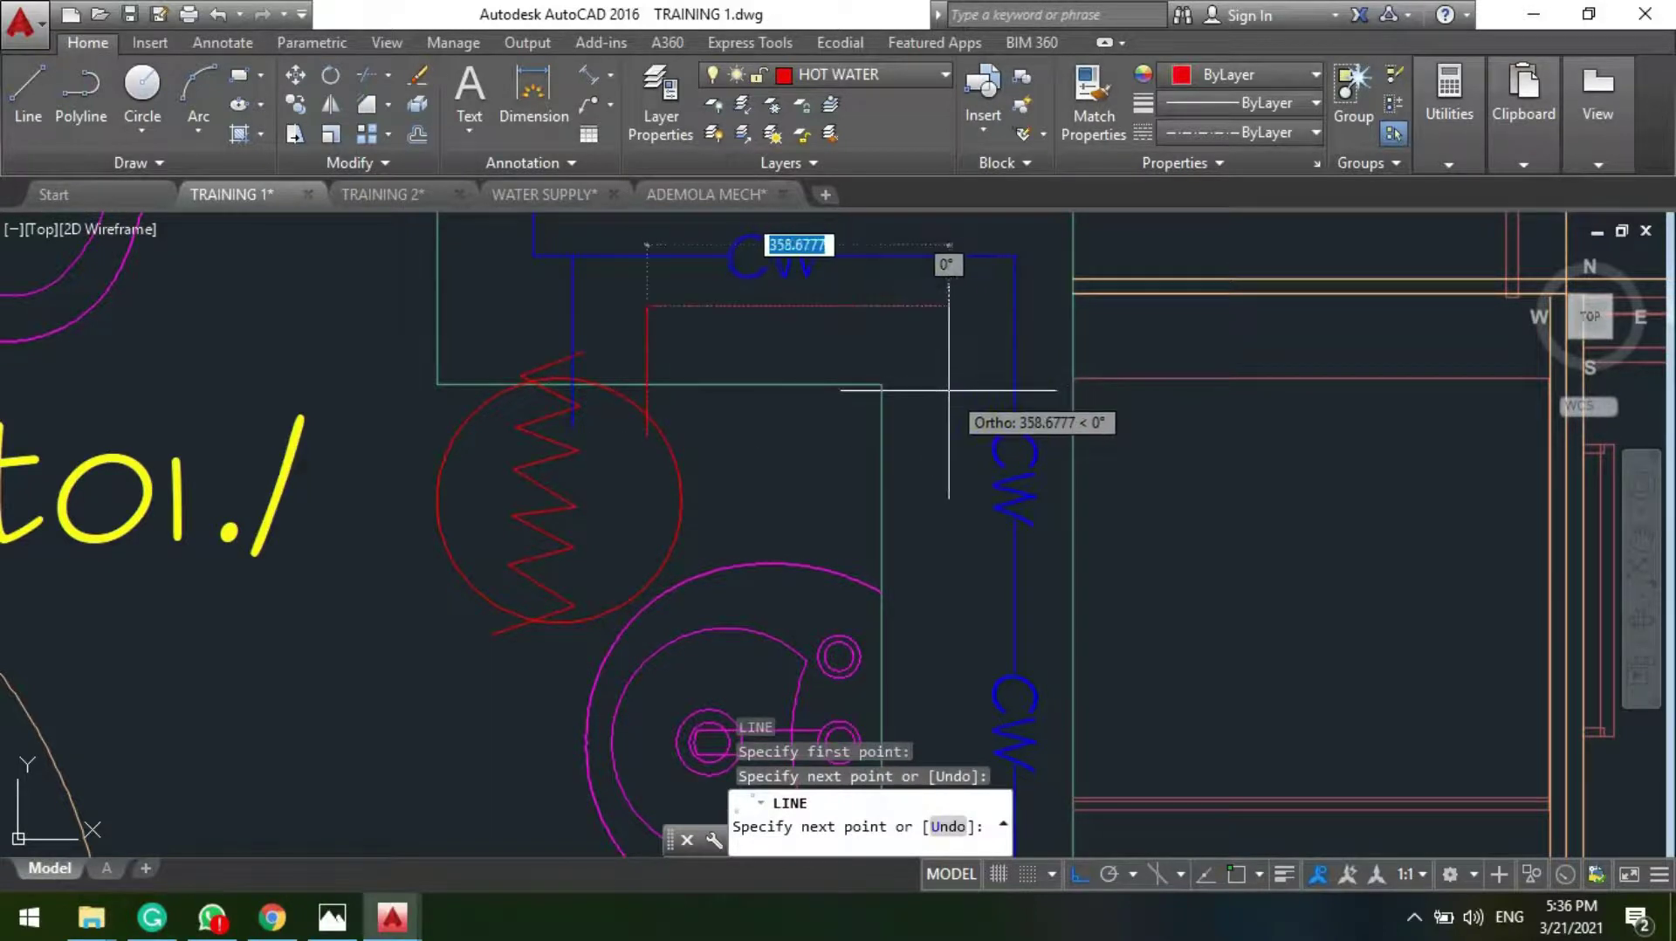
{"action": "left_click", "coordinate": [922, 412]}
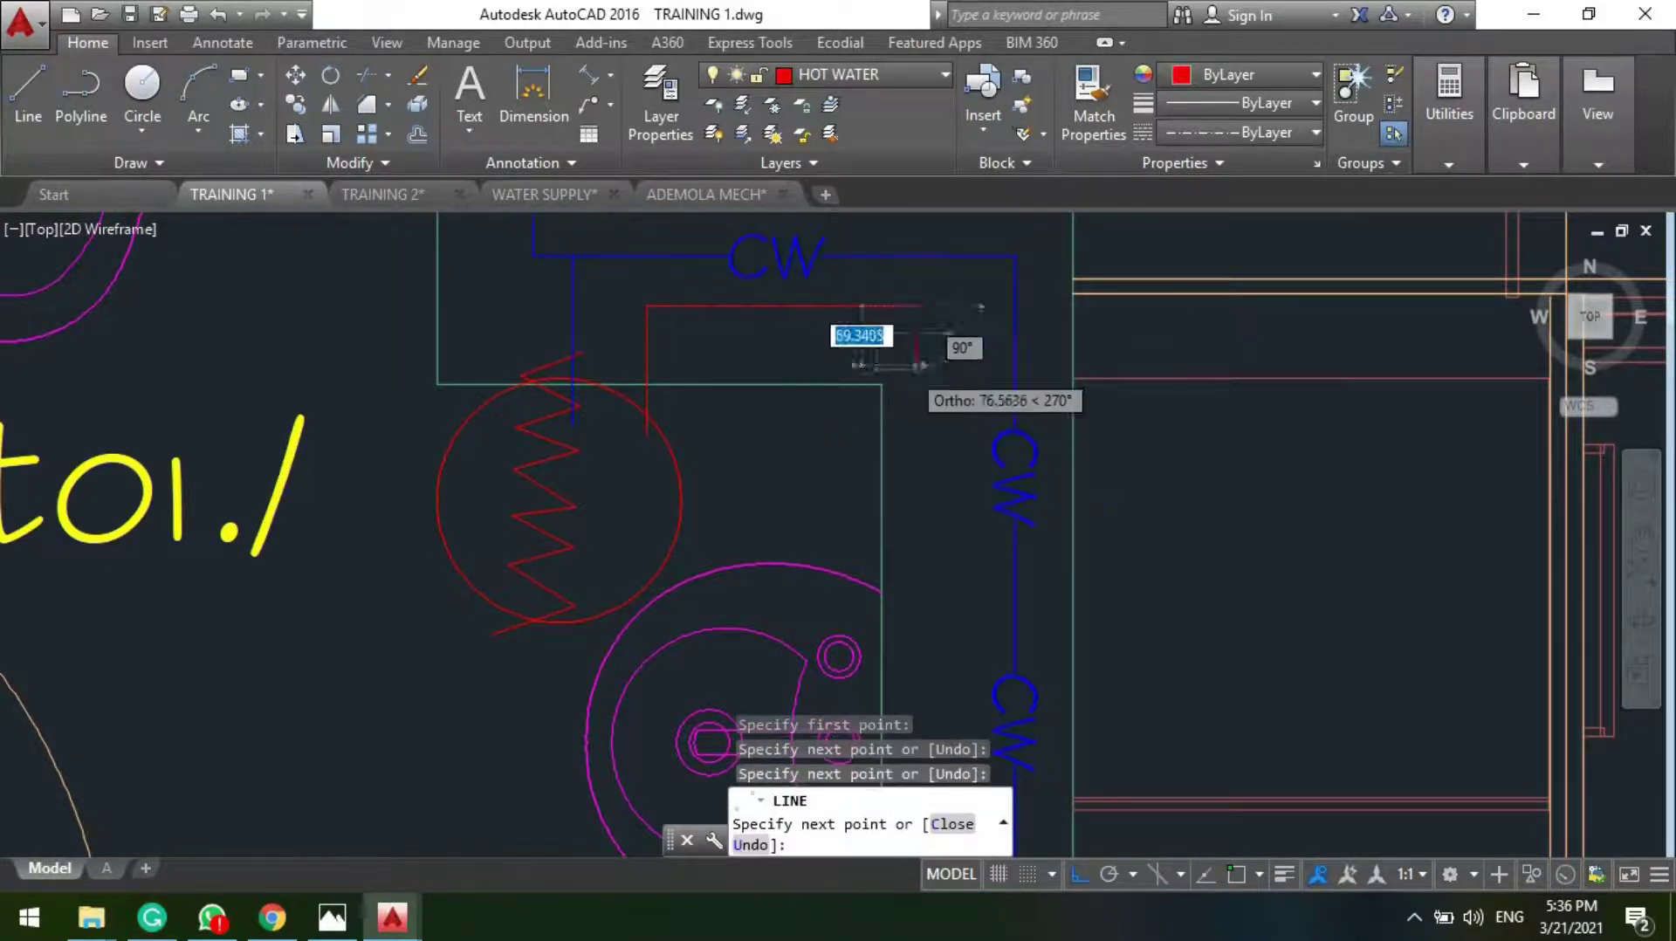
{"action": "scroll", "coordinate": [925, 441], "scroll_direction": "down", "scroll_amount": 2}
{"action": "middle_click_drag", "start_coordinate": [890, 563], "coordinate": [888, 412]}
{"action": "scroll", "coordinate": [899, 375], "scroll_direction": "up", "scroll_amount": 5}
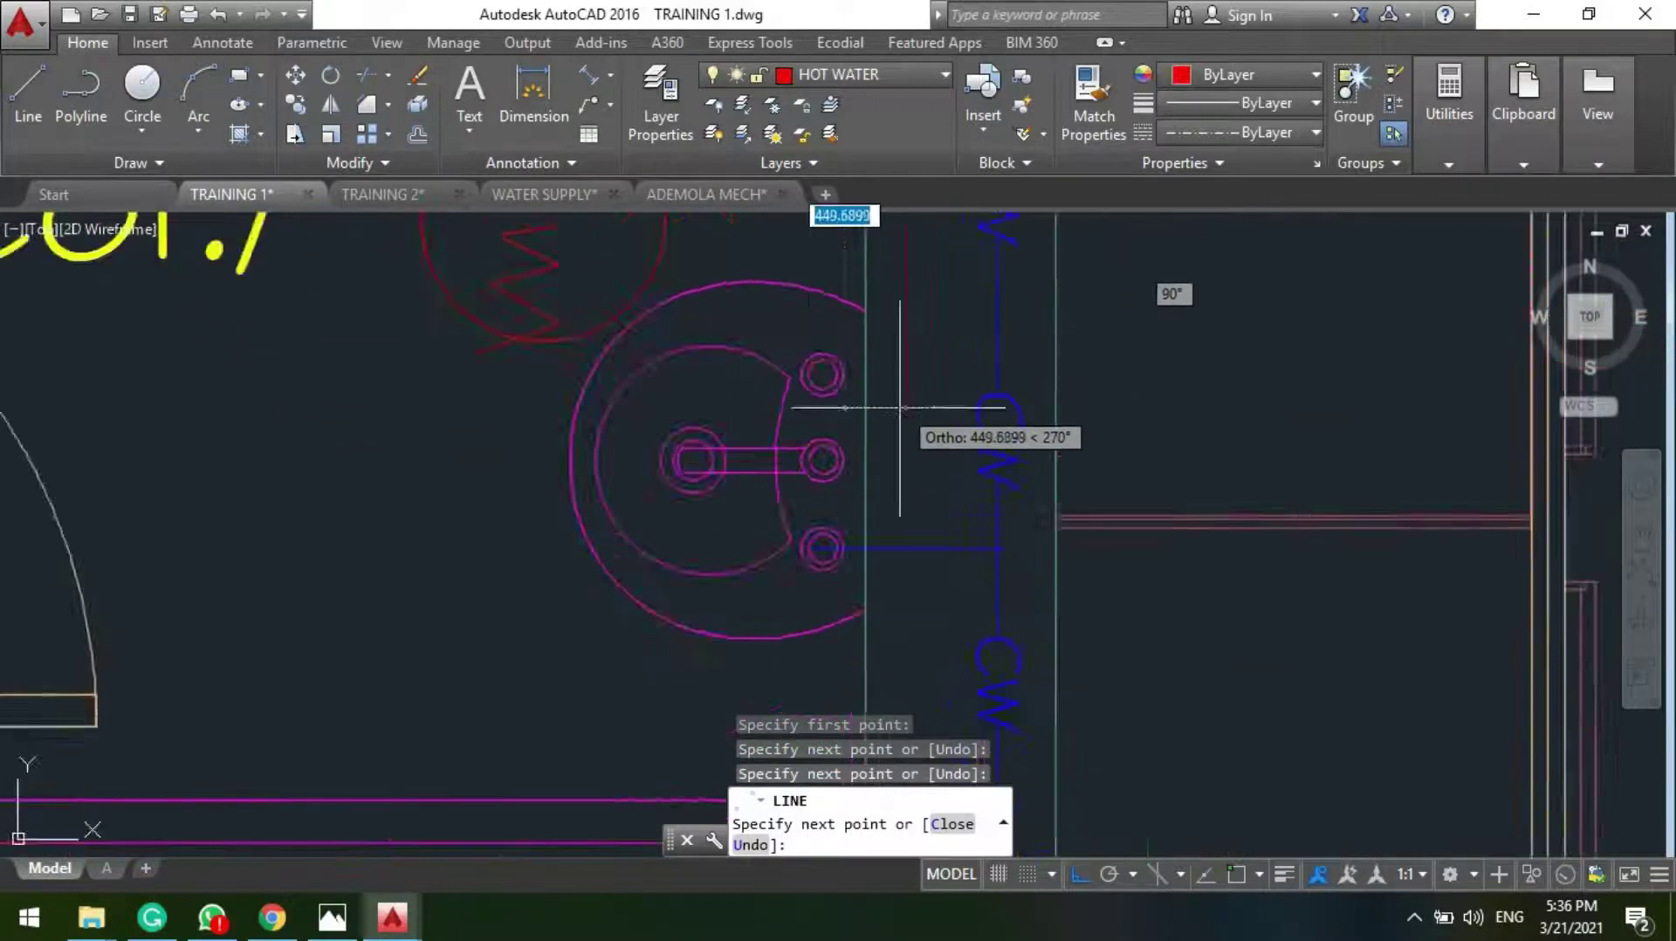
{"action": "left_click", "coordinate": [914, 334]}
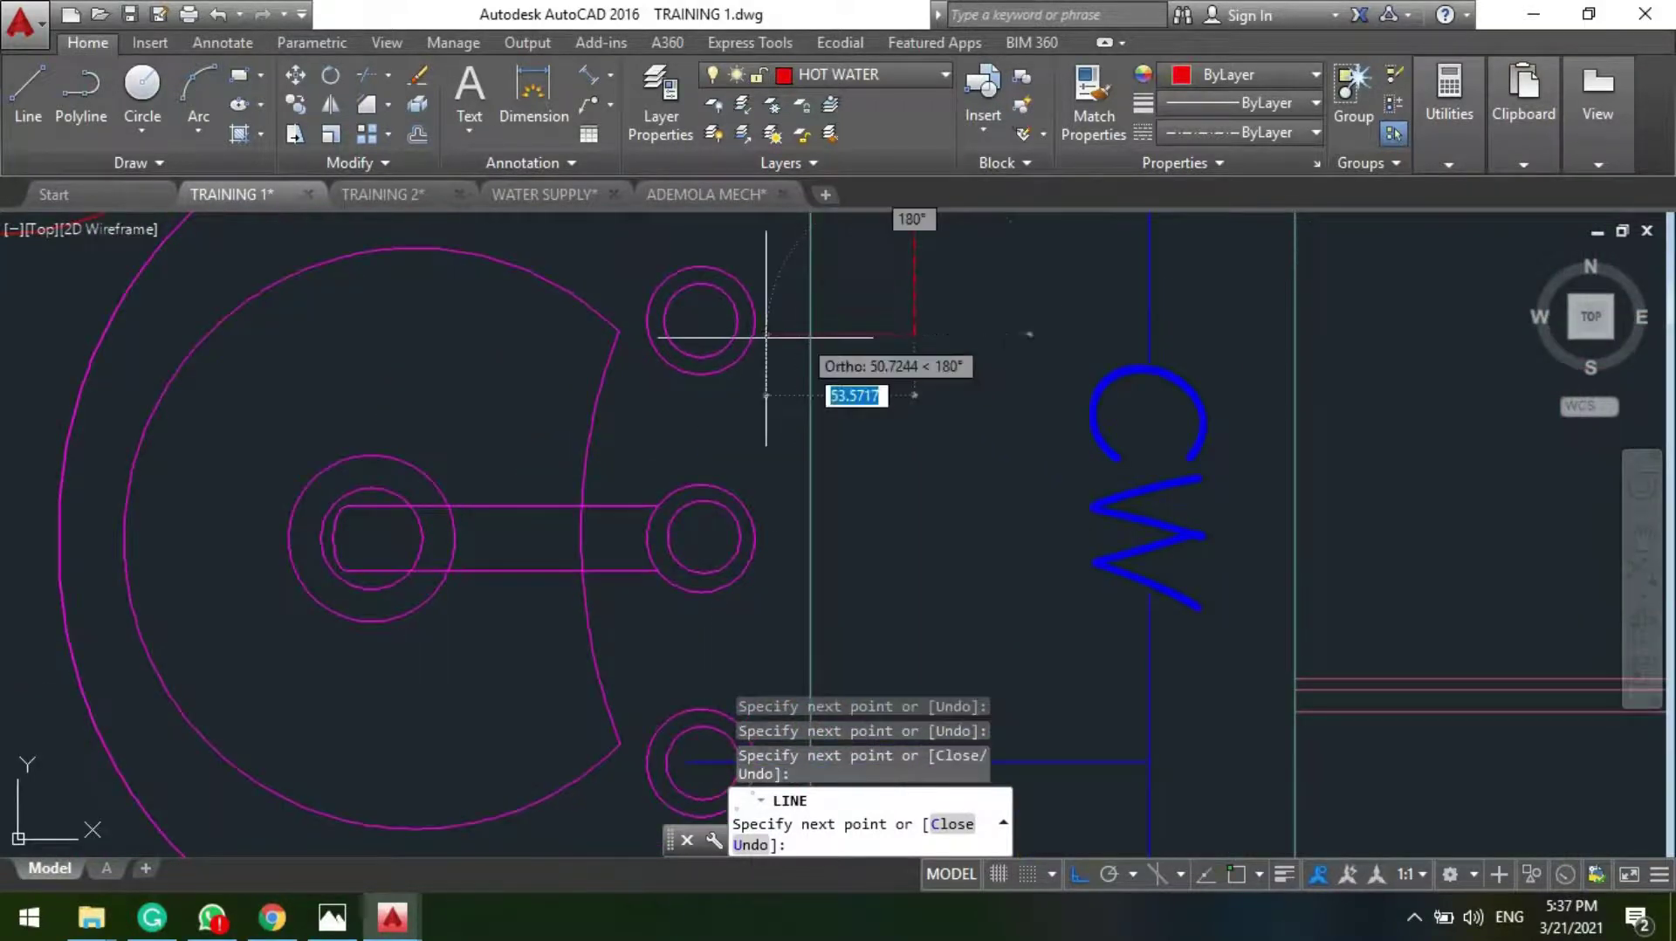
{"action": "key", "text": "Escape"}
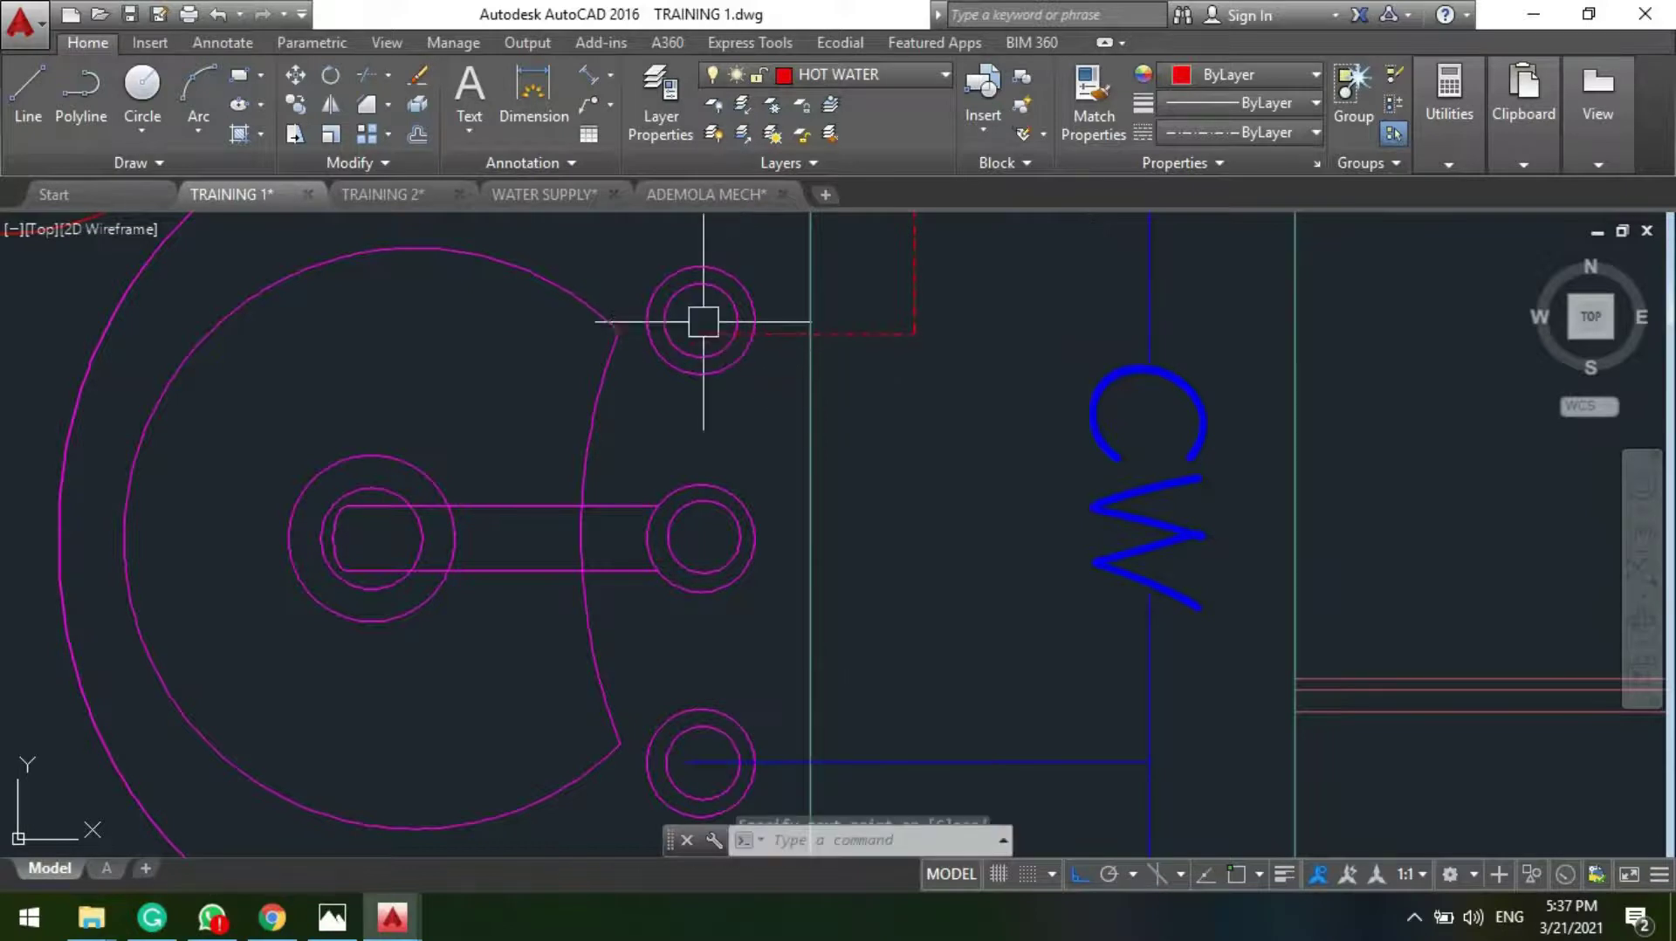
Step: Start a new line near the kitchen sink, then abandon it
{"action": "scroll", "coordinate": [703, 325], "scroll_direction": "down", "scroll_amount": 3}
{"action": "middle_click_drag", "start_coordinate": [666, 571], "coordinate": [556, 447]}
{"action": "scroll", "coordinate": [556, 447], "scroll_direction": "up", "scroll_amount": 2}
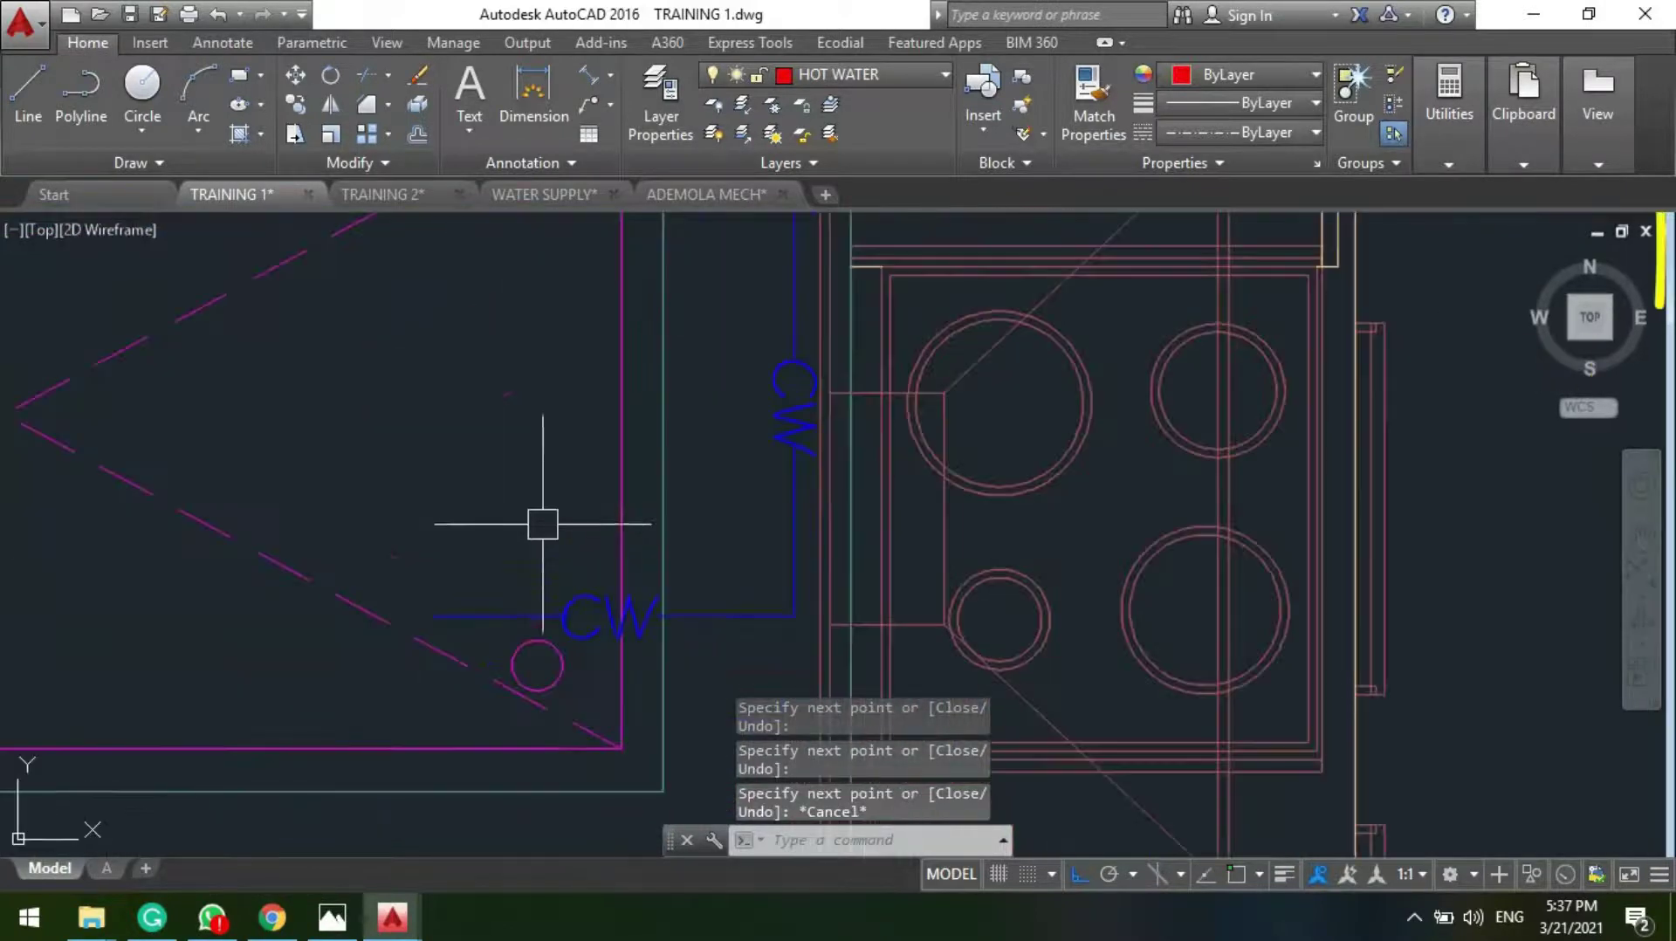
{"action": "key", "text": "Return"}
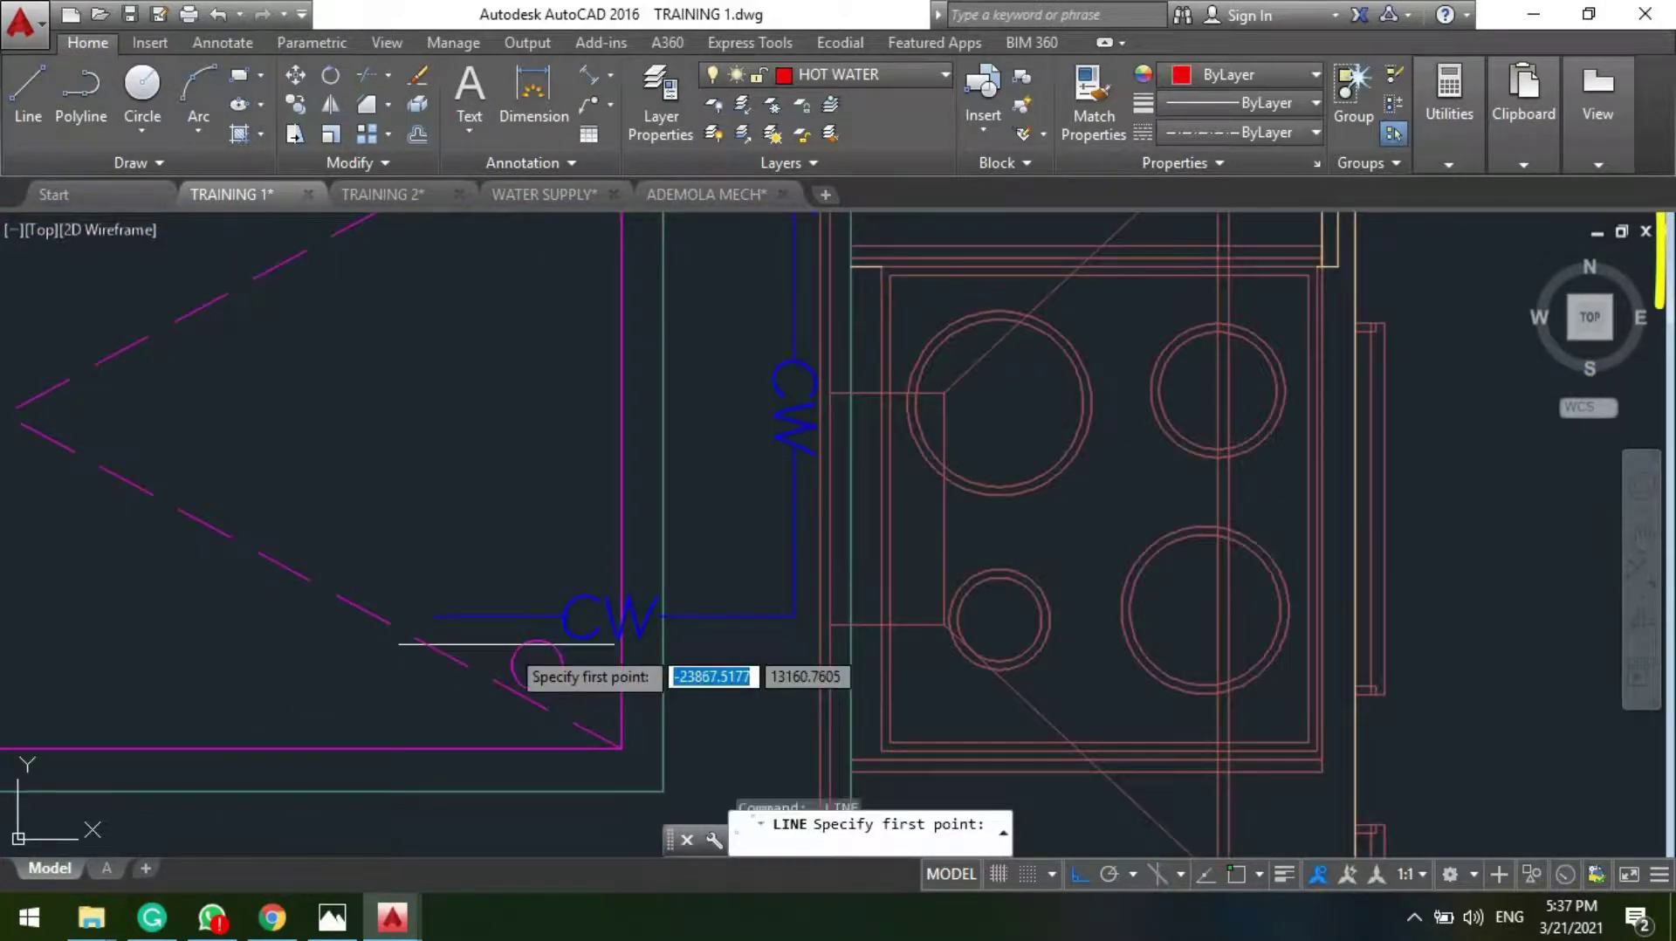
{"action": "left_click", "coordinate": [475, 550]}
{"action": "key", "text": "Escape"}
{"action": "scroll", "coordinate": [617, 457], "scroll_direction": "down", "scroll_amount": 3}
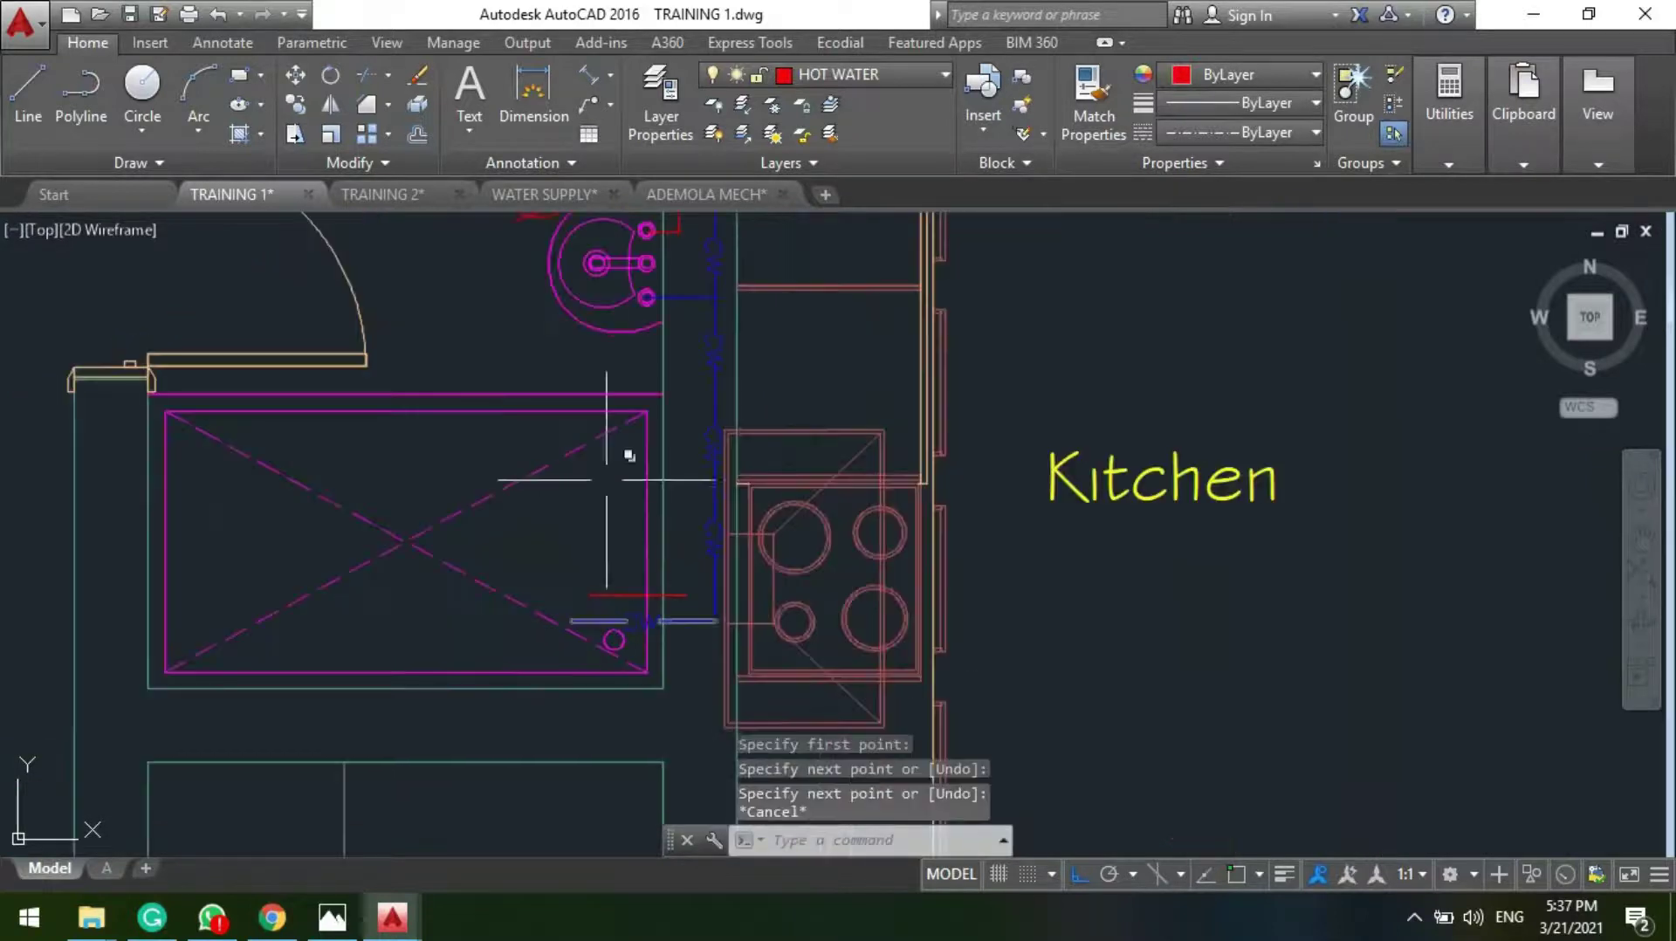
Step: Start CHAMFER and pick the first red hot-water line for the corner
{"action": "left_click", "coordinate": [367, 104]}
{"action": "scroll", "coordinate": [681, 261], "scroll_direction": "up", "scroll_amount": 4}
{"action": "left_click", "coordinate": [677, 247]}
{"action": "scroll", "coordinate": [677, 246], "scroll_direction": "down", "scroll_amount": 4}
{"action": "scroll", "coordinate": [663, 628], "scroll_direction": "up", "scroll_amount": 4}
Step: Pick the second red line to close the hot-water corner, then centre on the toilet
{"action": "left_click", "coordinate": [677, 611]}
{"action": "scroll", "coordinate": [598, 406], "scroll_direction": "down", "scroll_amount": 4}
{"action": "scroll", "coordinate": [573, 397], "scroll_direction": "down", "scroll_amount": 5}
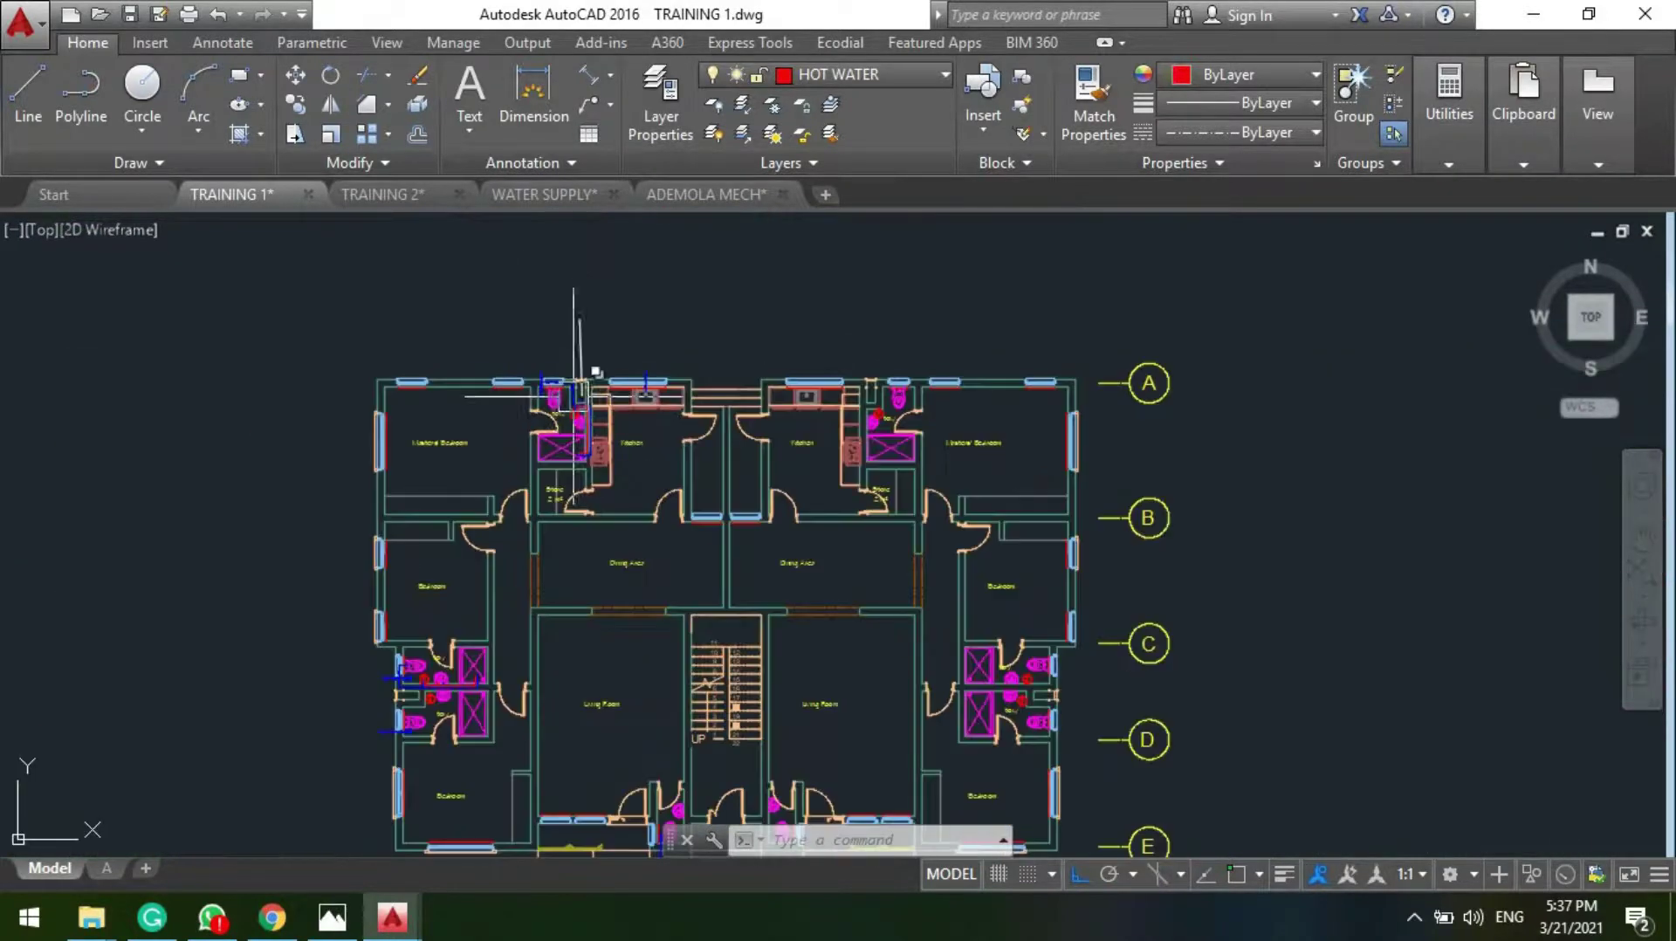
{"action": "middle_click_drag", "start_coordinate": [491, 664], "coordinate": [522, 356]}
{"action": "scroll", "coordinate": [690, 550], "scroll_direction": "up", "scroll_amount": 8}
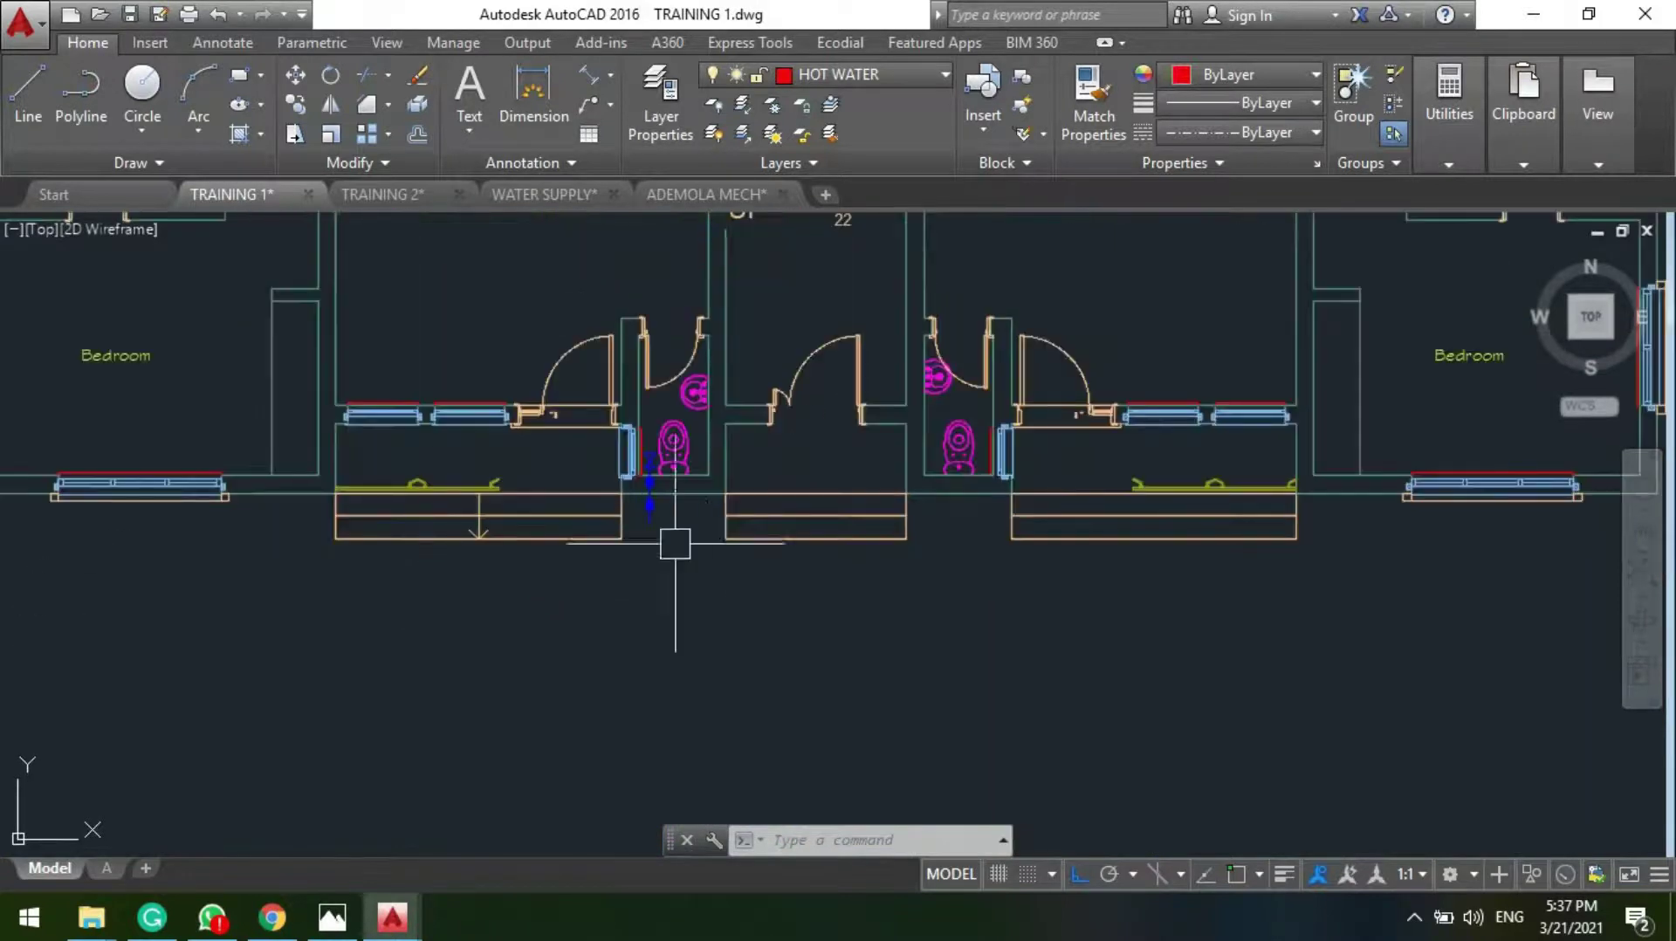
{"action": "middle_click_drag", "start_coordinate": [578, 711], "coordinate": [548, 680]}
Step: Choose WATERSUPPLY as the current layer from the Layer list
{"action": "left_click", "coordinate": [860, 75]}
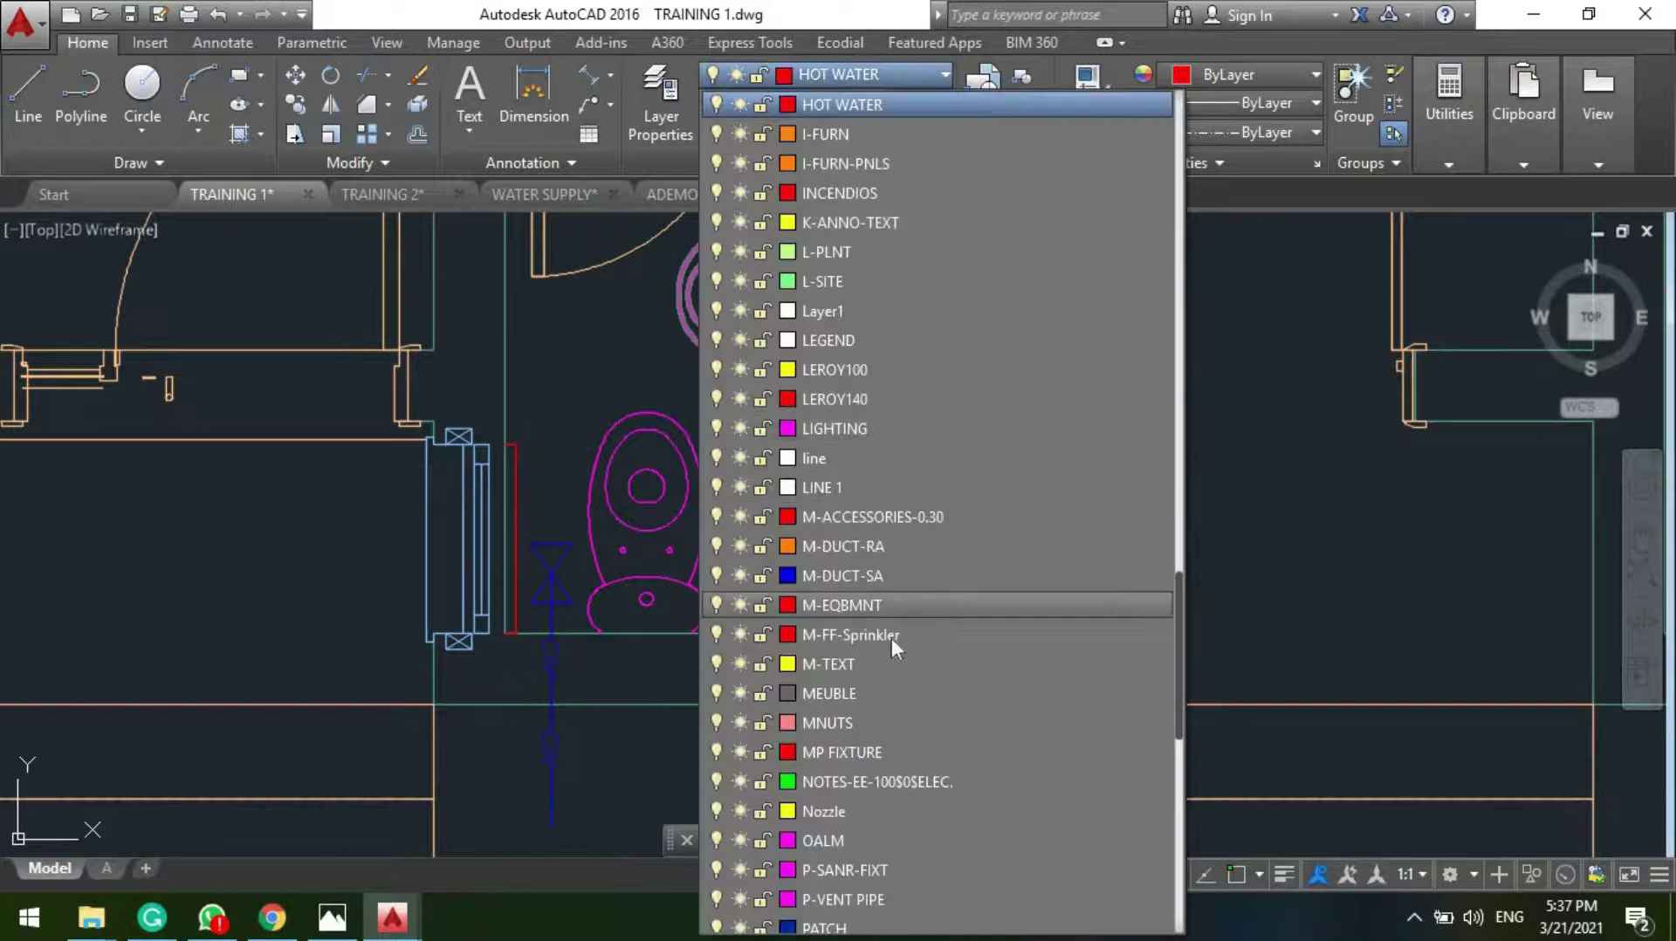
{"action": "scroll", "coordinate": [873, 714], "scroll_direction": "down", "scroll_amount": 10}
{"action": "scroll", "coordinate": [823, 770], "scroll_direction": "down", "scroll_amount": 3}
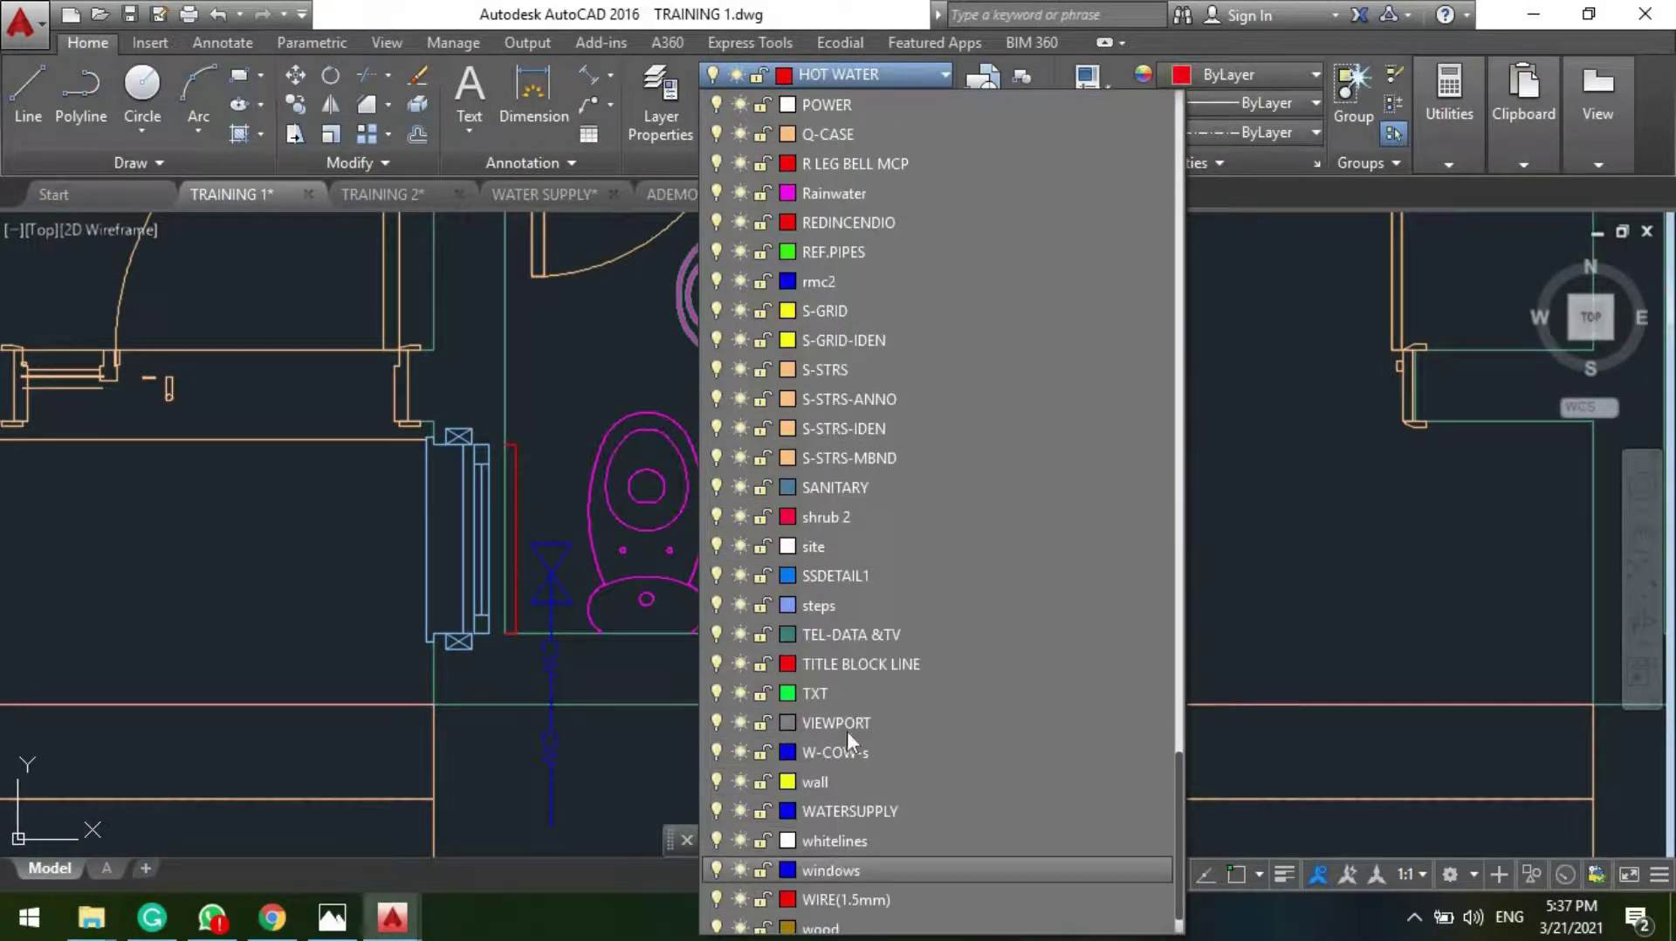
{"action": "scroll", "coordinate": [873, 829], "scroll_direction": "down", "scroll_amount": 1}
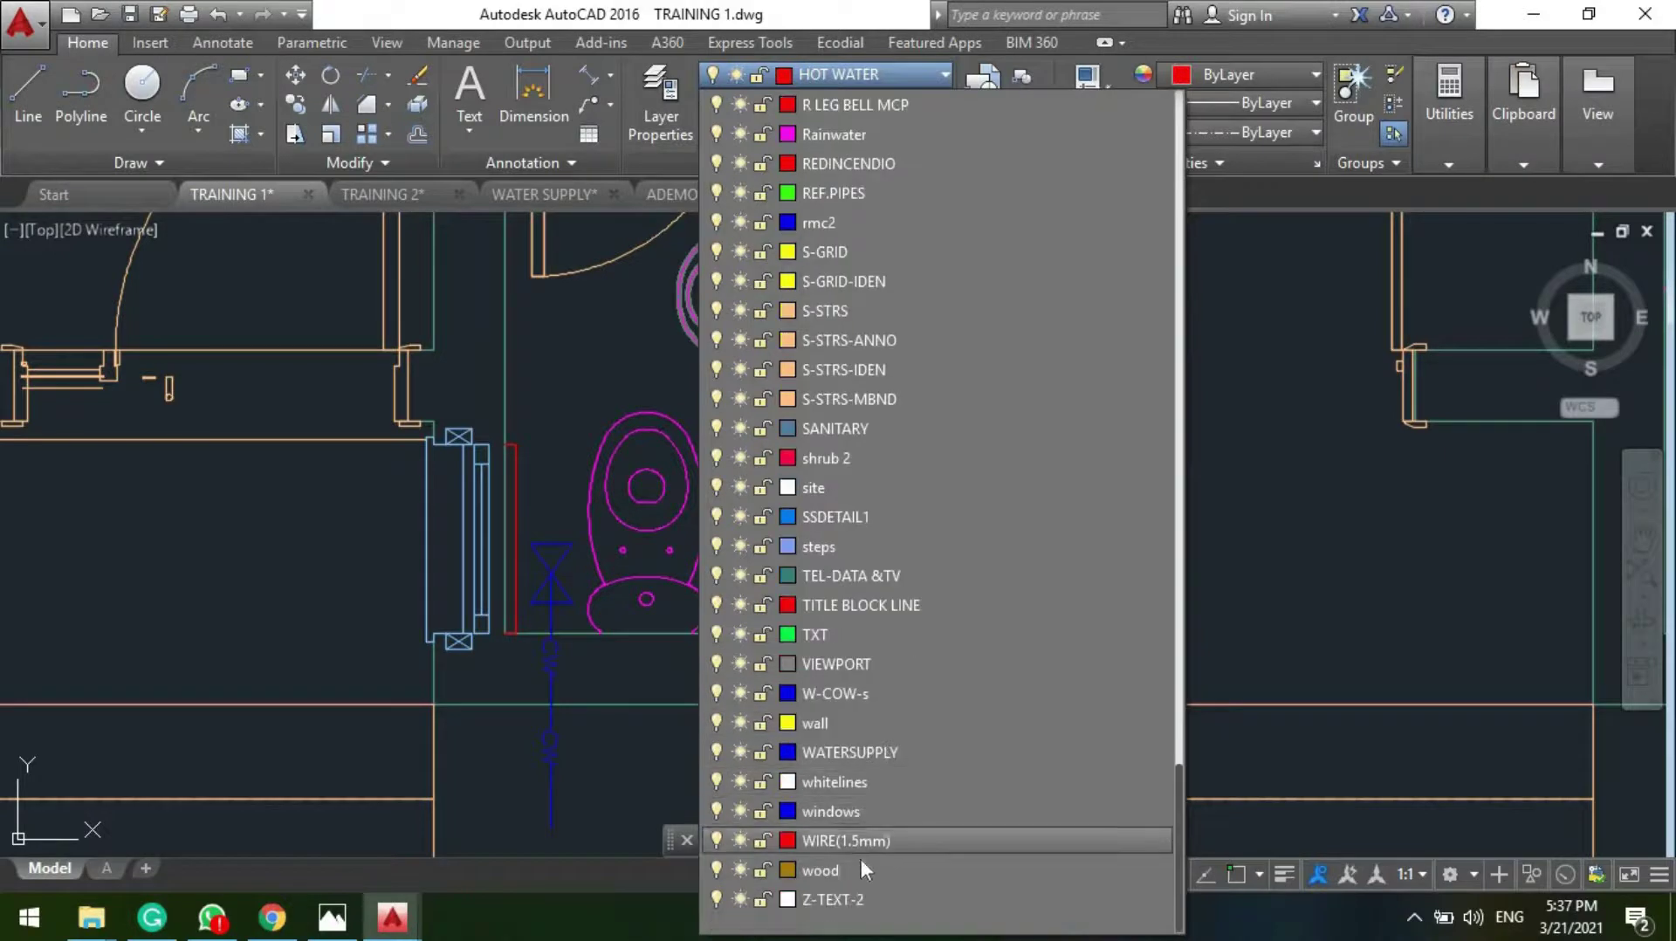
{"action": "left_click", "coordinate": [850, 752]}
{"action": "scroll", "coordinate": [491, 643], "scroll_direction": "up", "scroll_amount": 3}
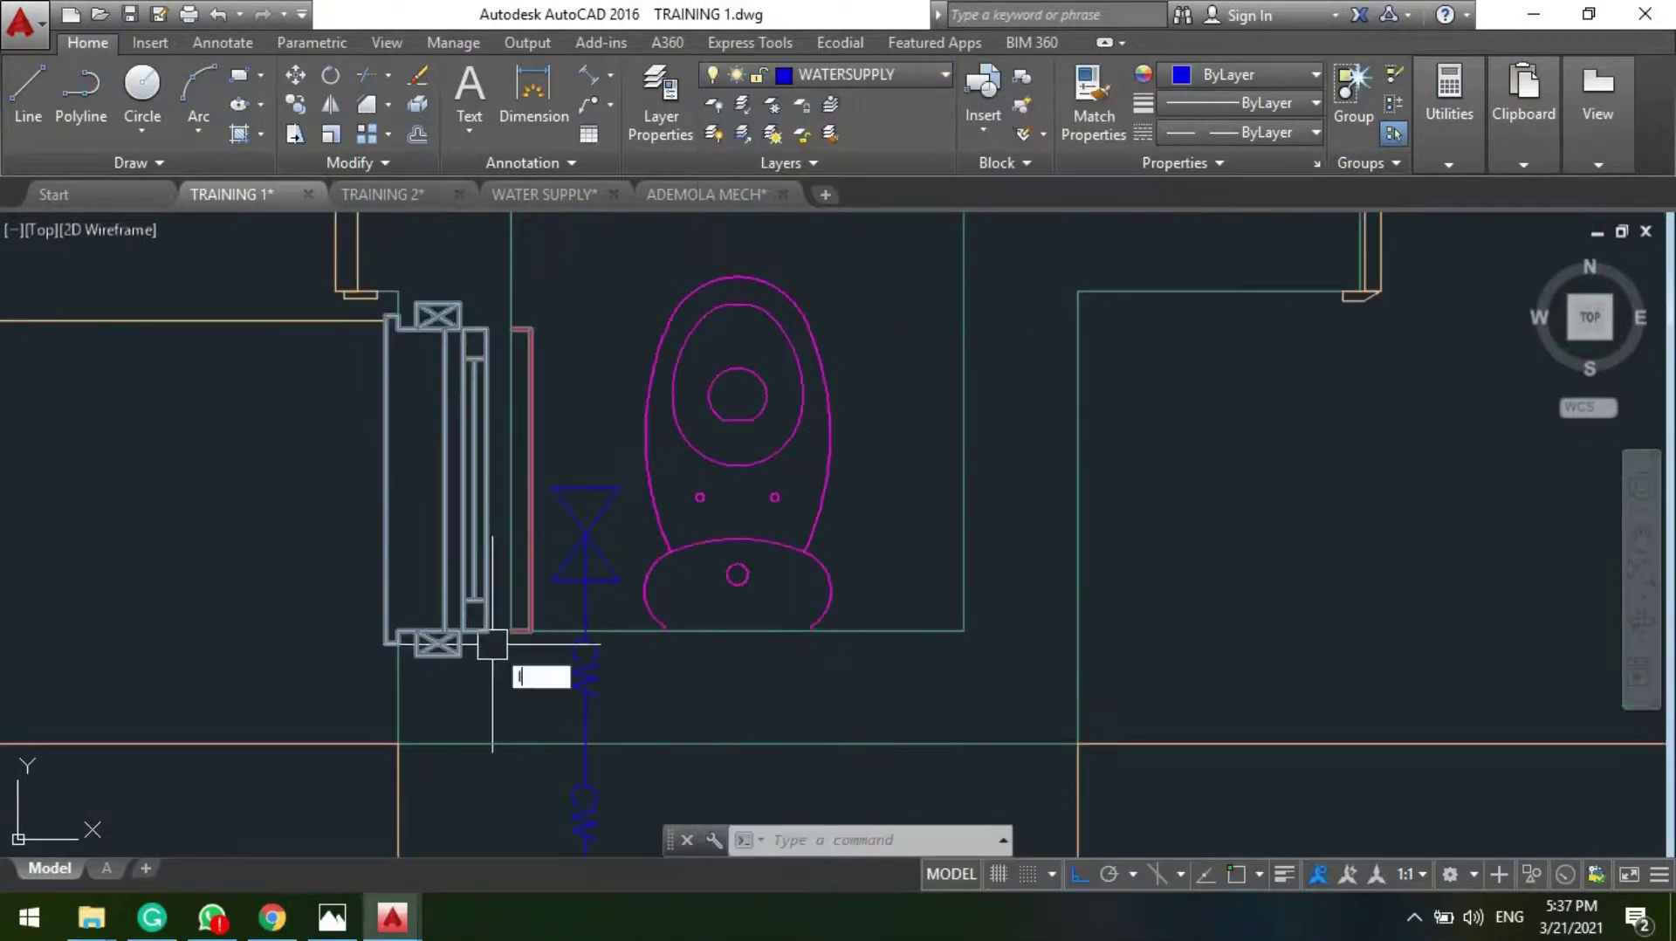
Step: Draw a blue CW line from the main around to the washbasin's lower tap
{"action": "type", "text": "l"}
{"action": "key", "text": "Return"}
{"action": "left_click", "coordinate": [585, 699]}
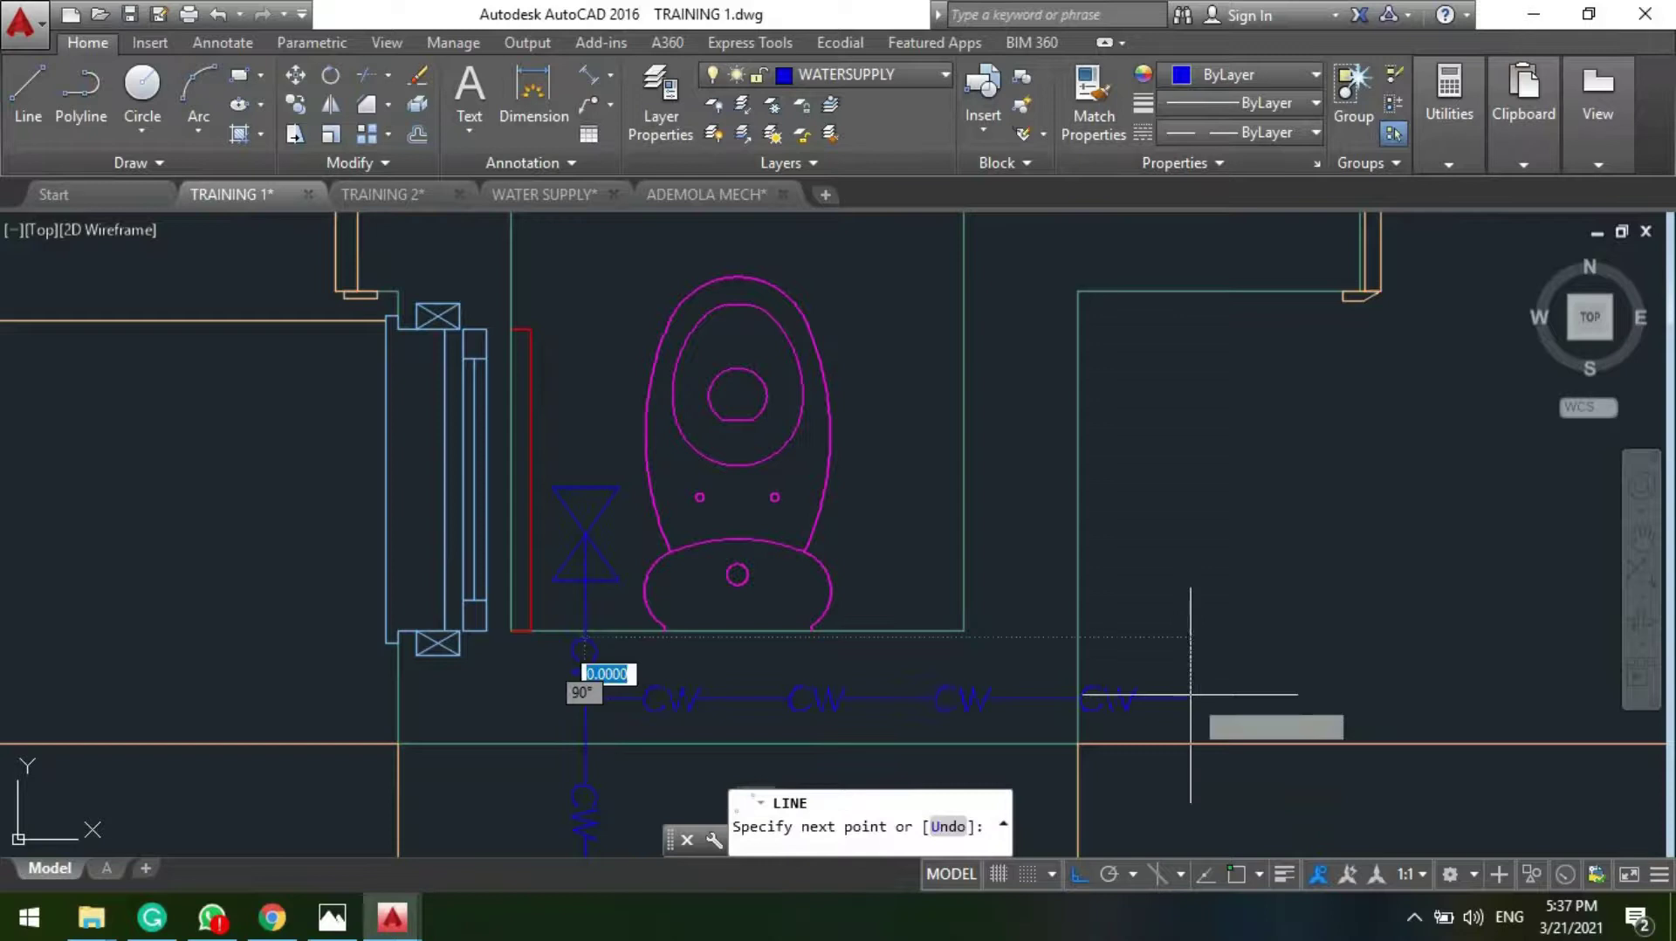
{"action": "scroll", "coordinate": [959, 641], "scroll_direction": "down", "scroll_amount": 2}
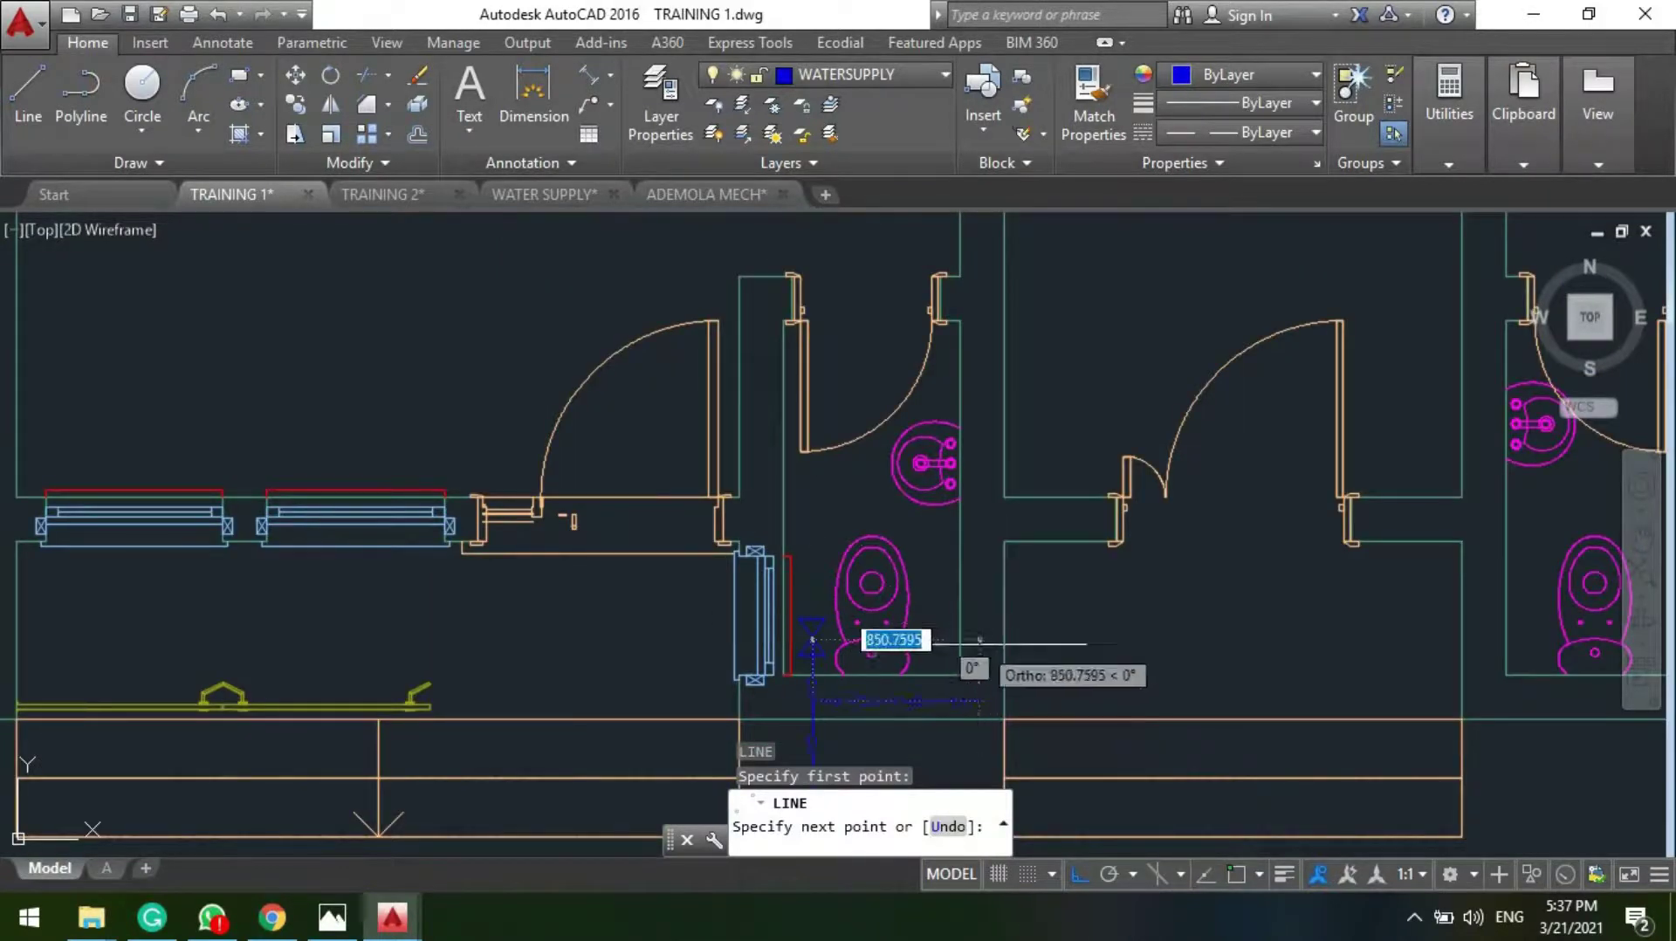
{"action": "left_click", "coordinate": [979, 644]}
{"action": "scroll", "coordinate": [981, 487], "scroll_direction": "up", "scroll_amount": 3}
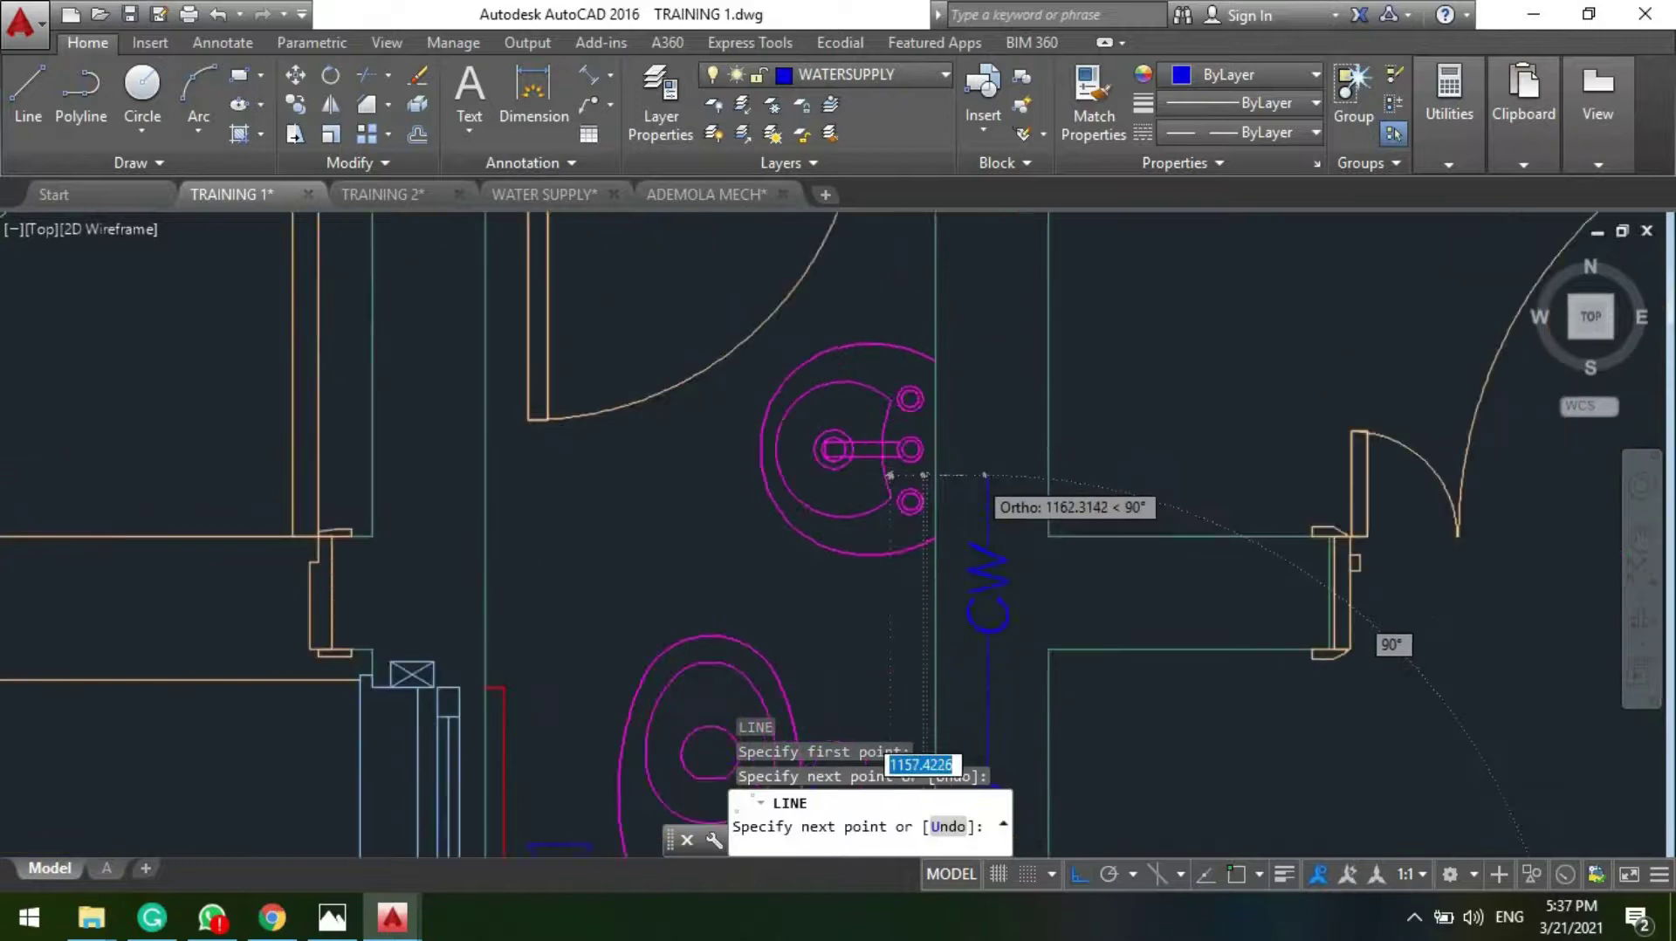
{"action": "left_click", "coordinate": [987, 513]}
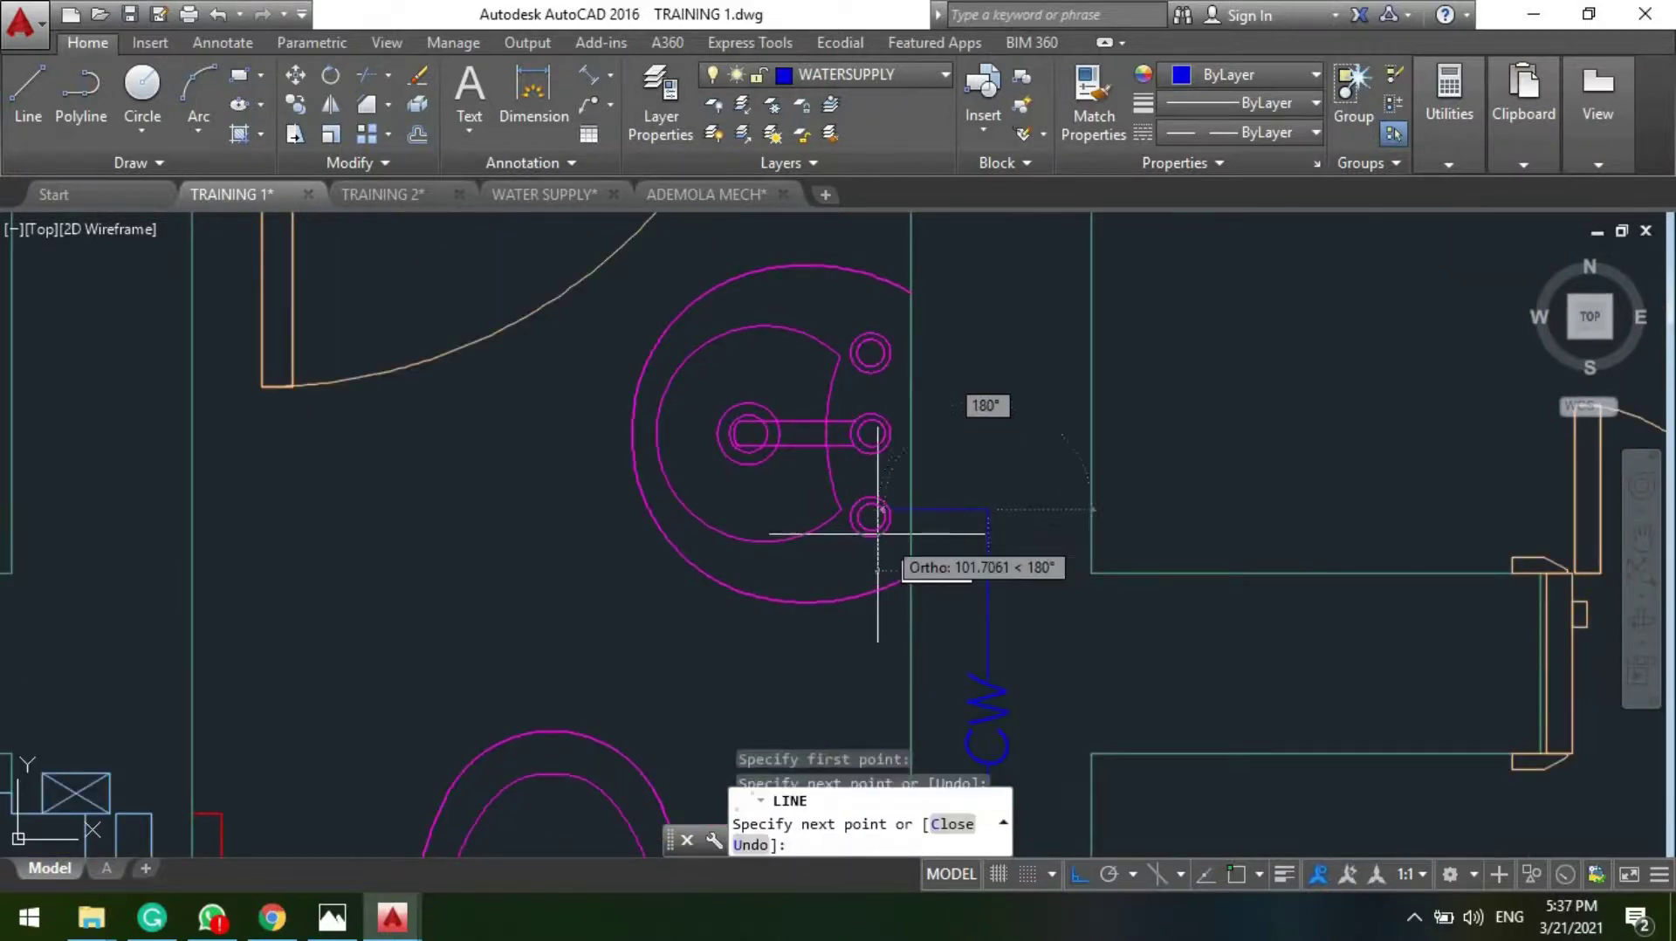
{"action": "left_click", "coordinate": [876, 527]}
{"action": "key", "text": "Escape"}
{"action": "scroll", "coordinate": [875, 530], "scroll_direction": "down", "scroll_amount": 5}
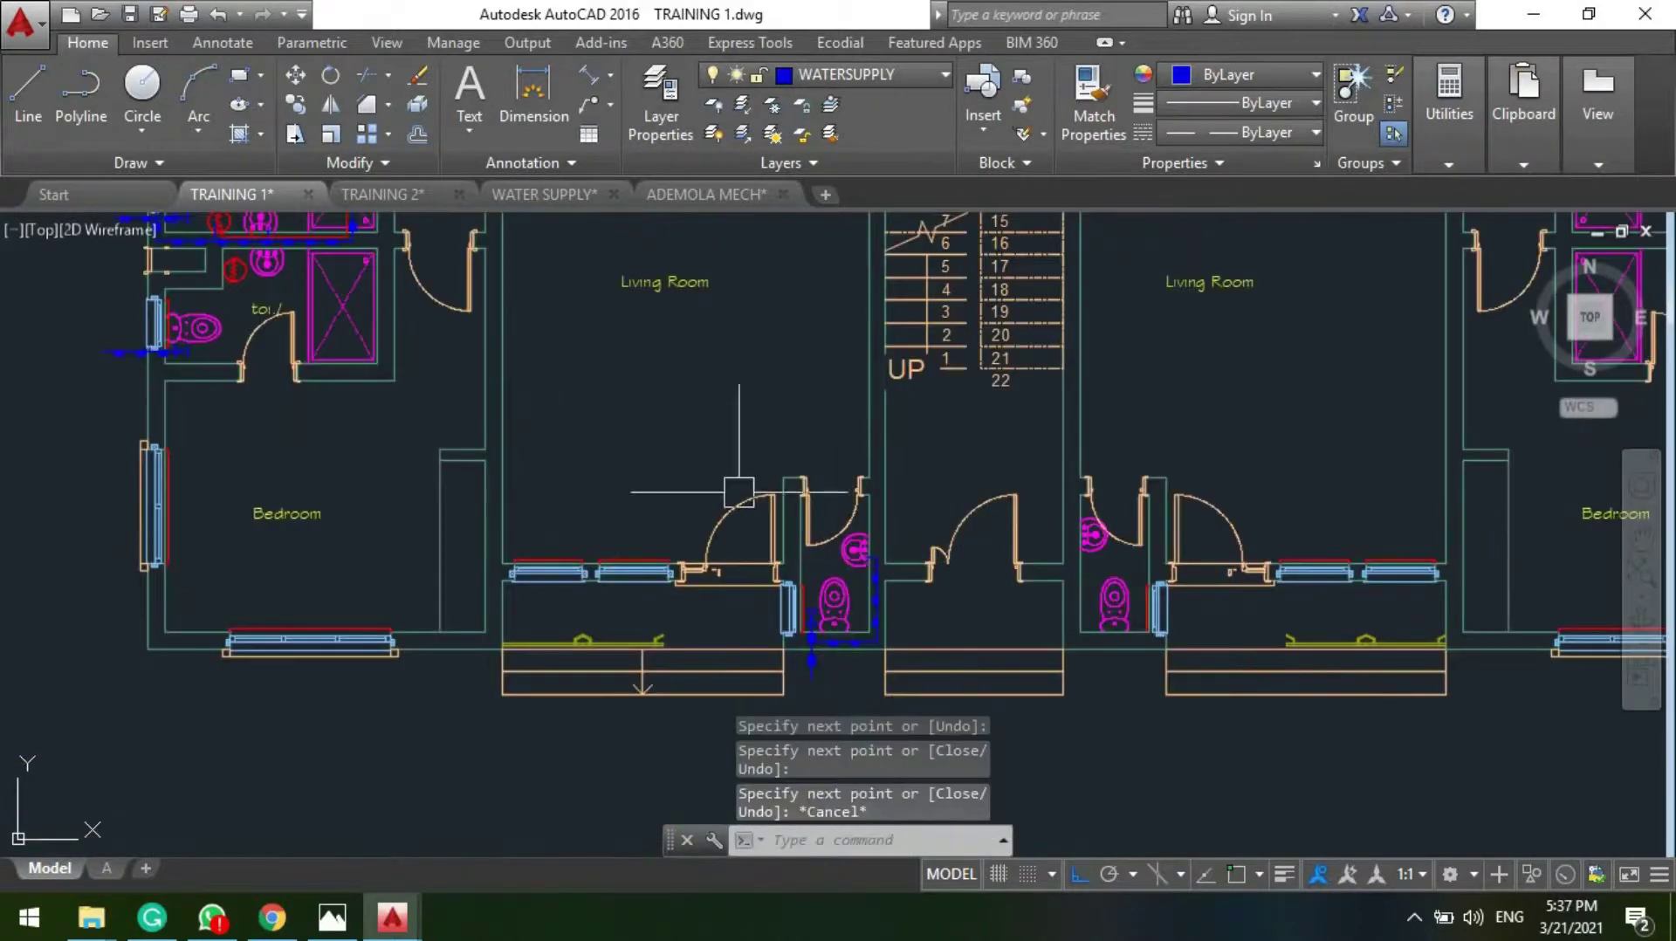
{"action": "scroll", "coordinate": [829, 641], "scroll_direction": "up", "scroll_amount": 8}
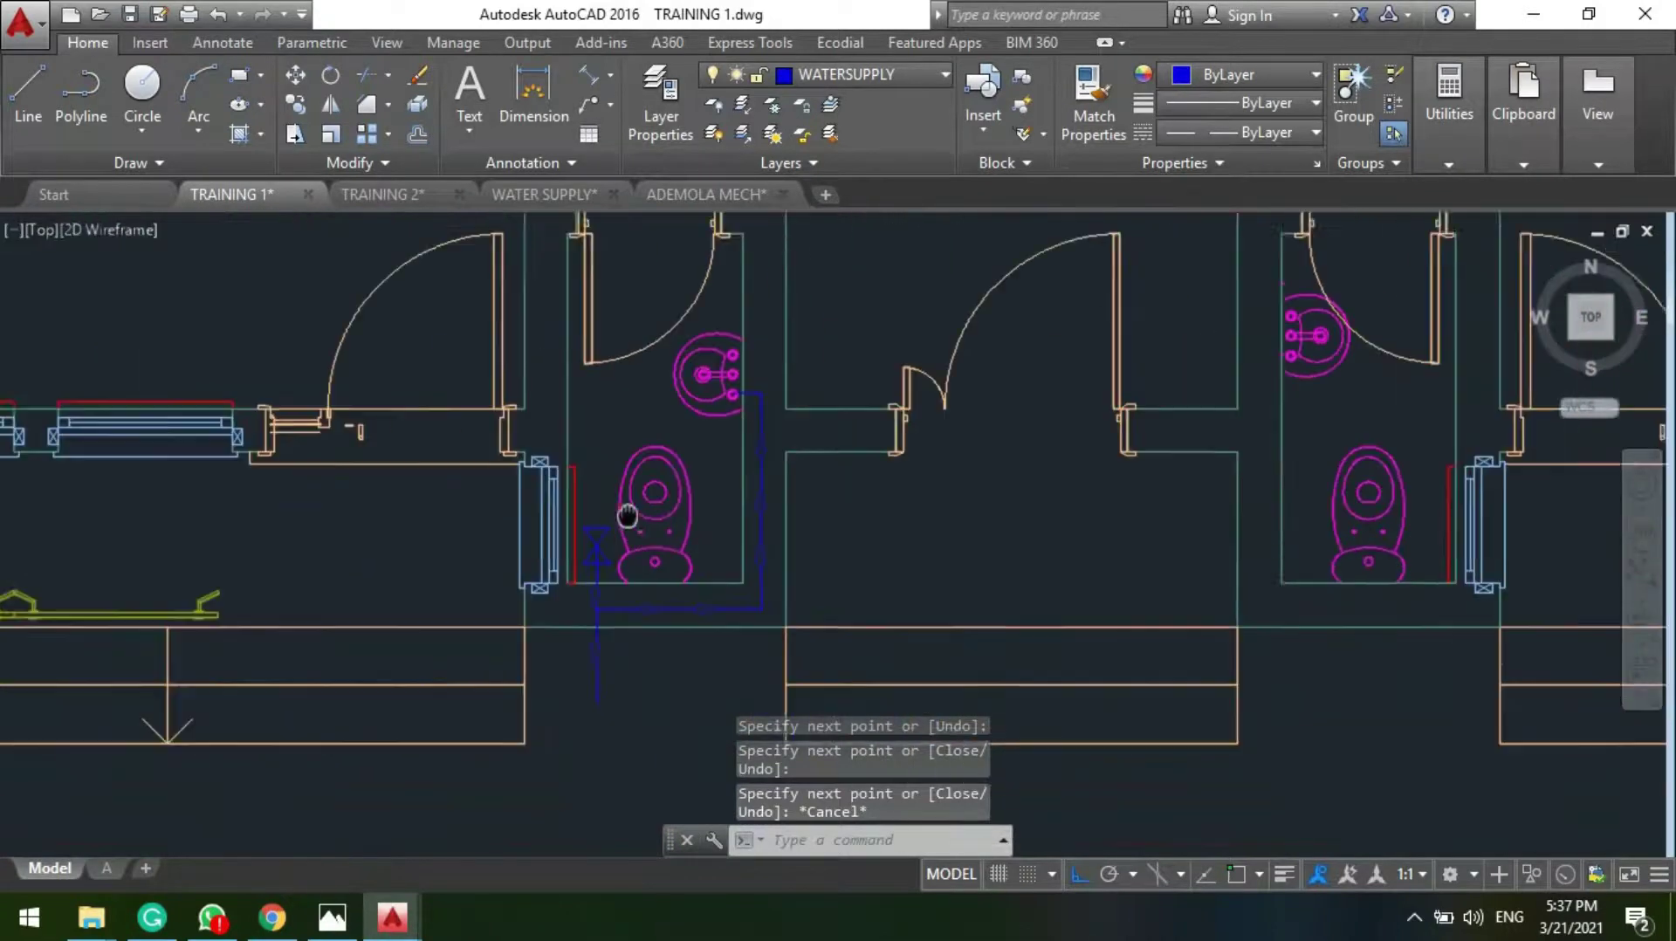
{"action": "scroll", "coordinate": [650, 572], "scroll_direction": "up", "scroll_amount": 2}
Step: Draw a vertical blue line from the CW pipe up to the toilet's inlet
{"action": "type", "text": "l"}
{"action": "key", "text": "Return"}
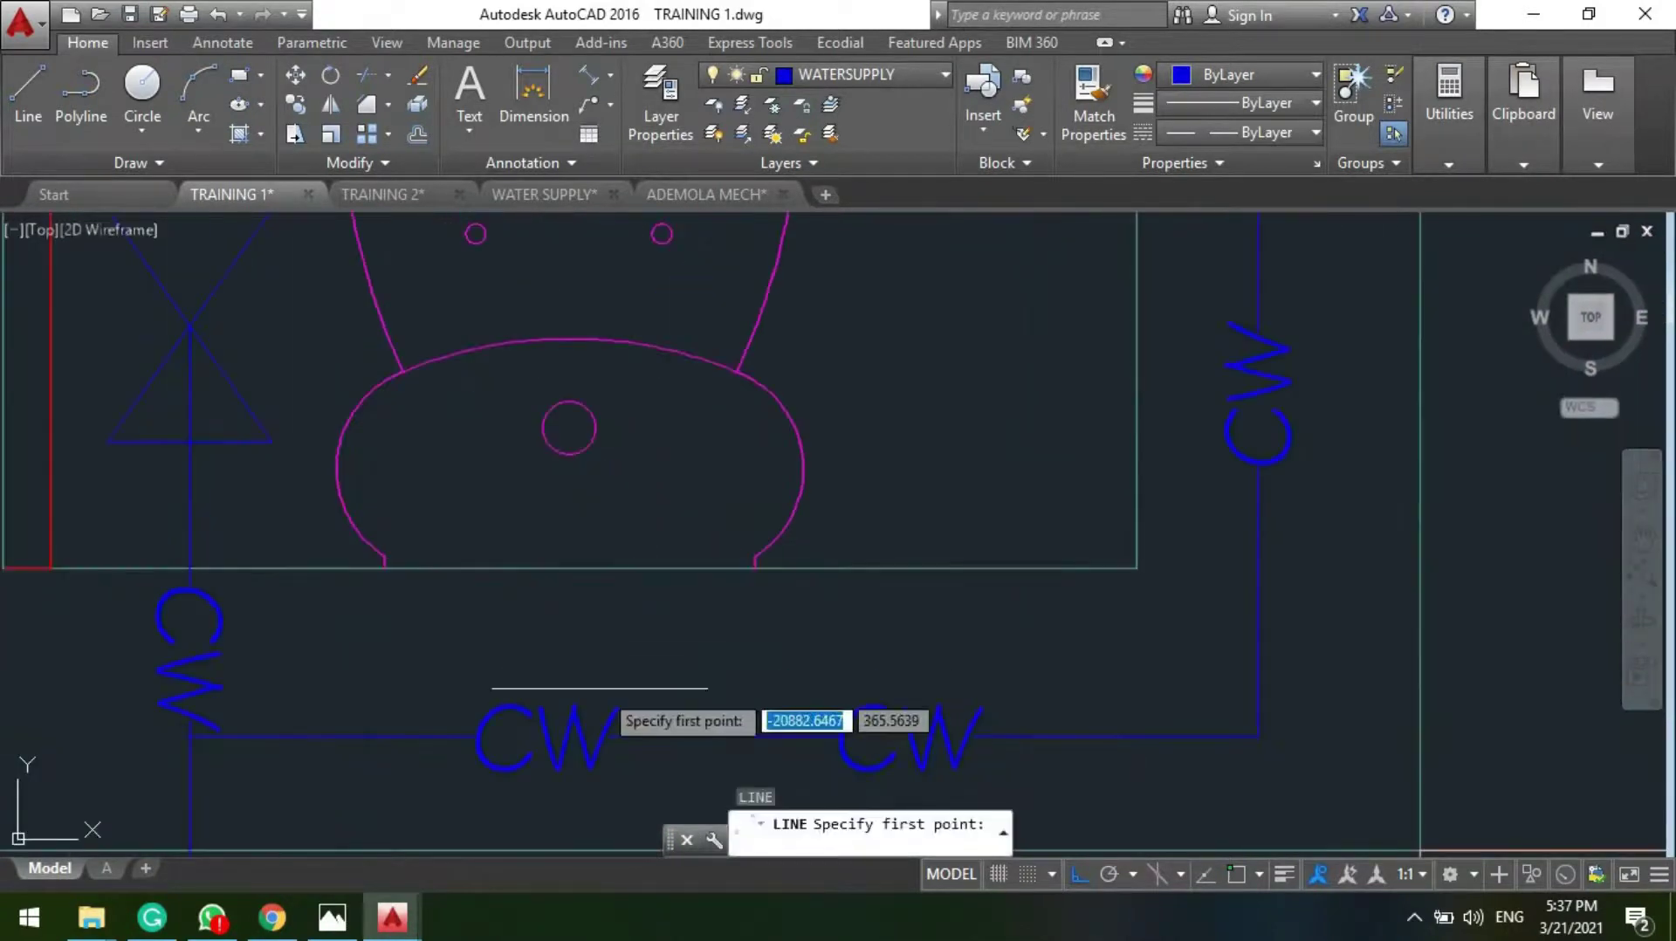
{"action": "left_click", "coordinate": [596, 738]}
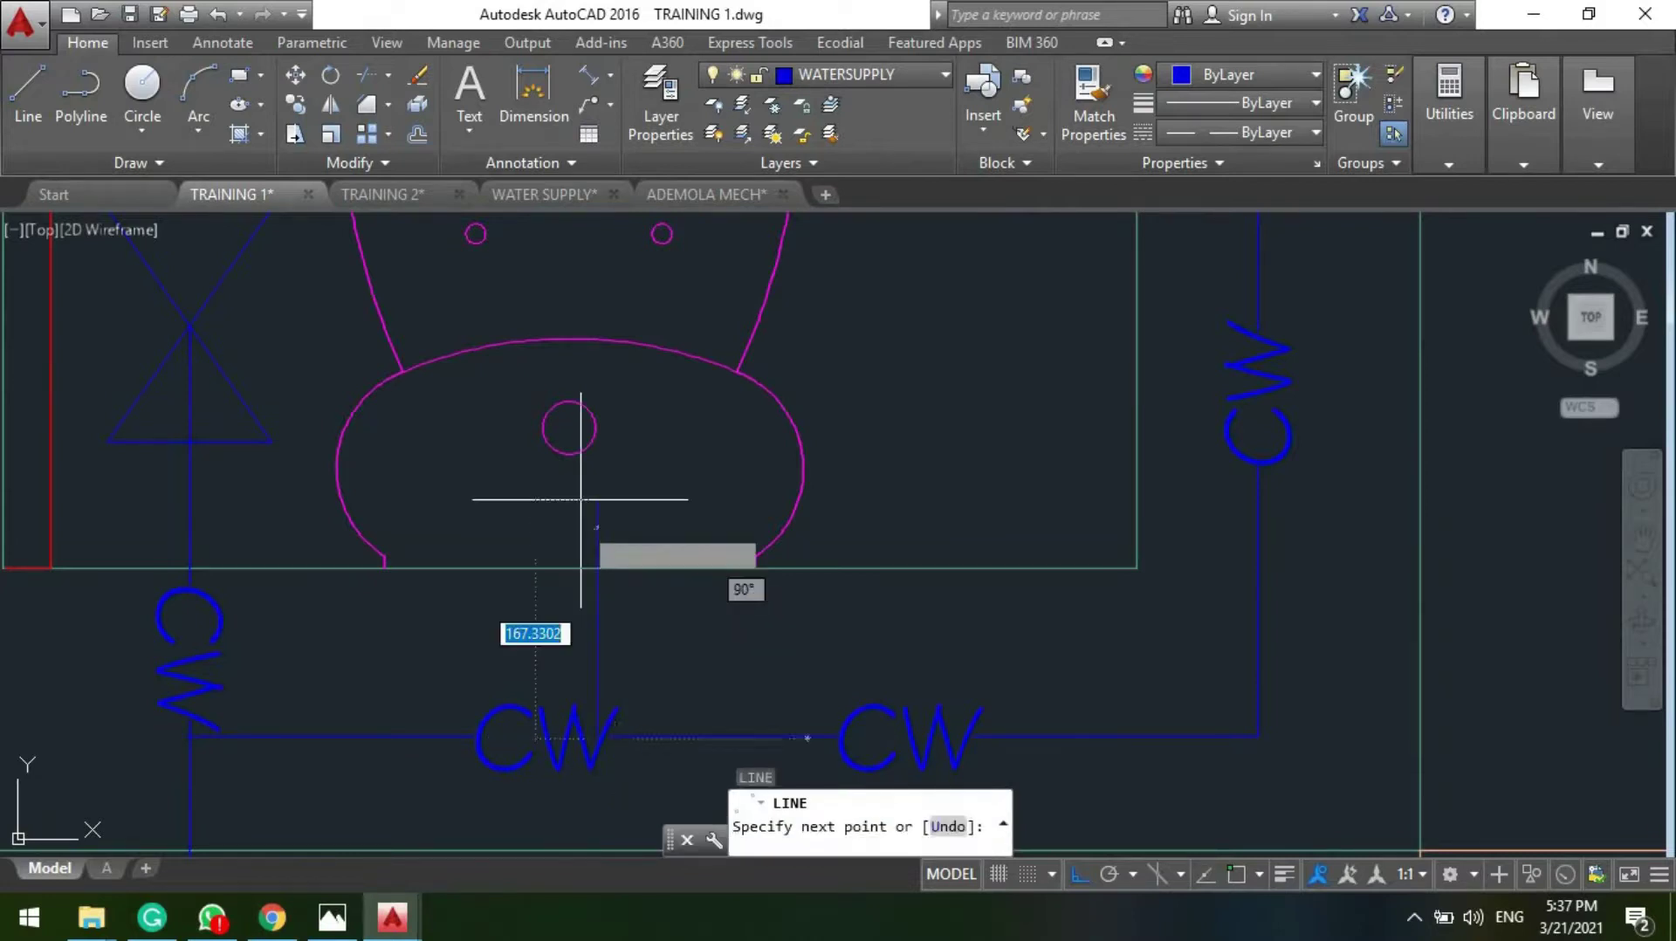
{"action": "left_click", "coordinate": [576, 435]}
{"action": "key", "text": "Return"}
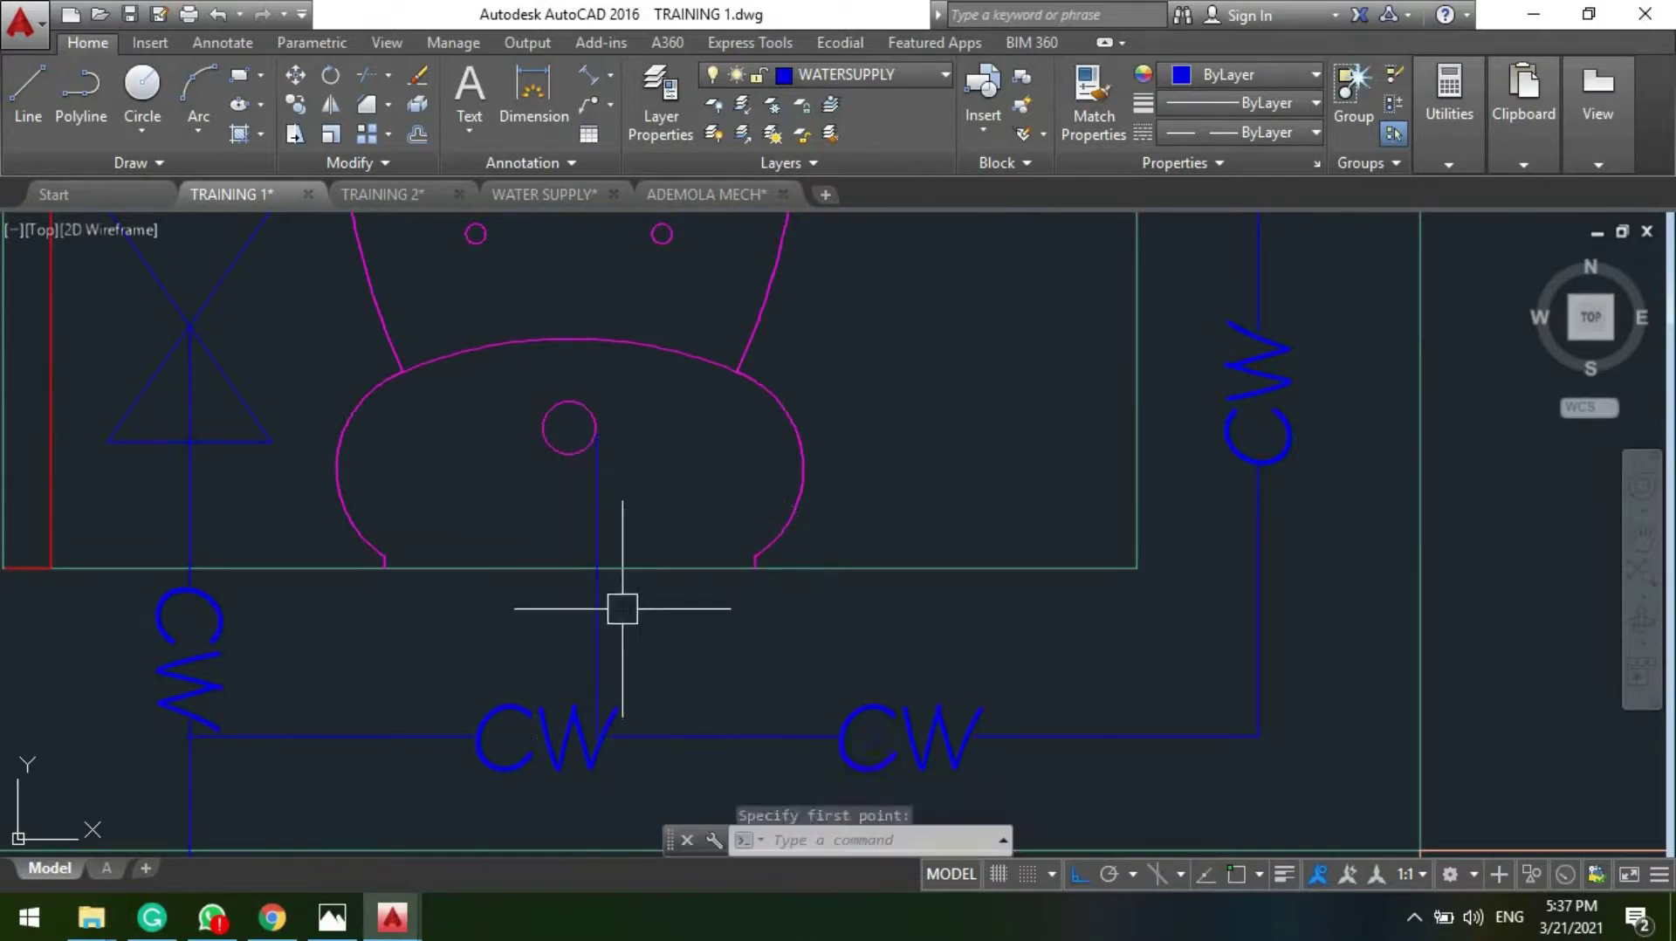
{"action": "left_click", "coordinate": [597, 609]}
{"action": "left_click", "coordinate": [596, 586]}
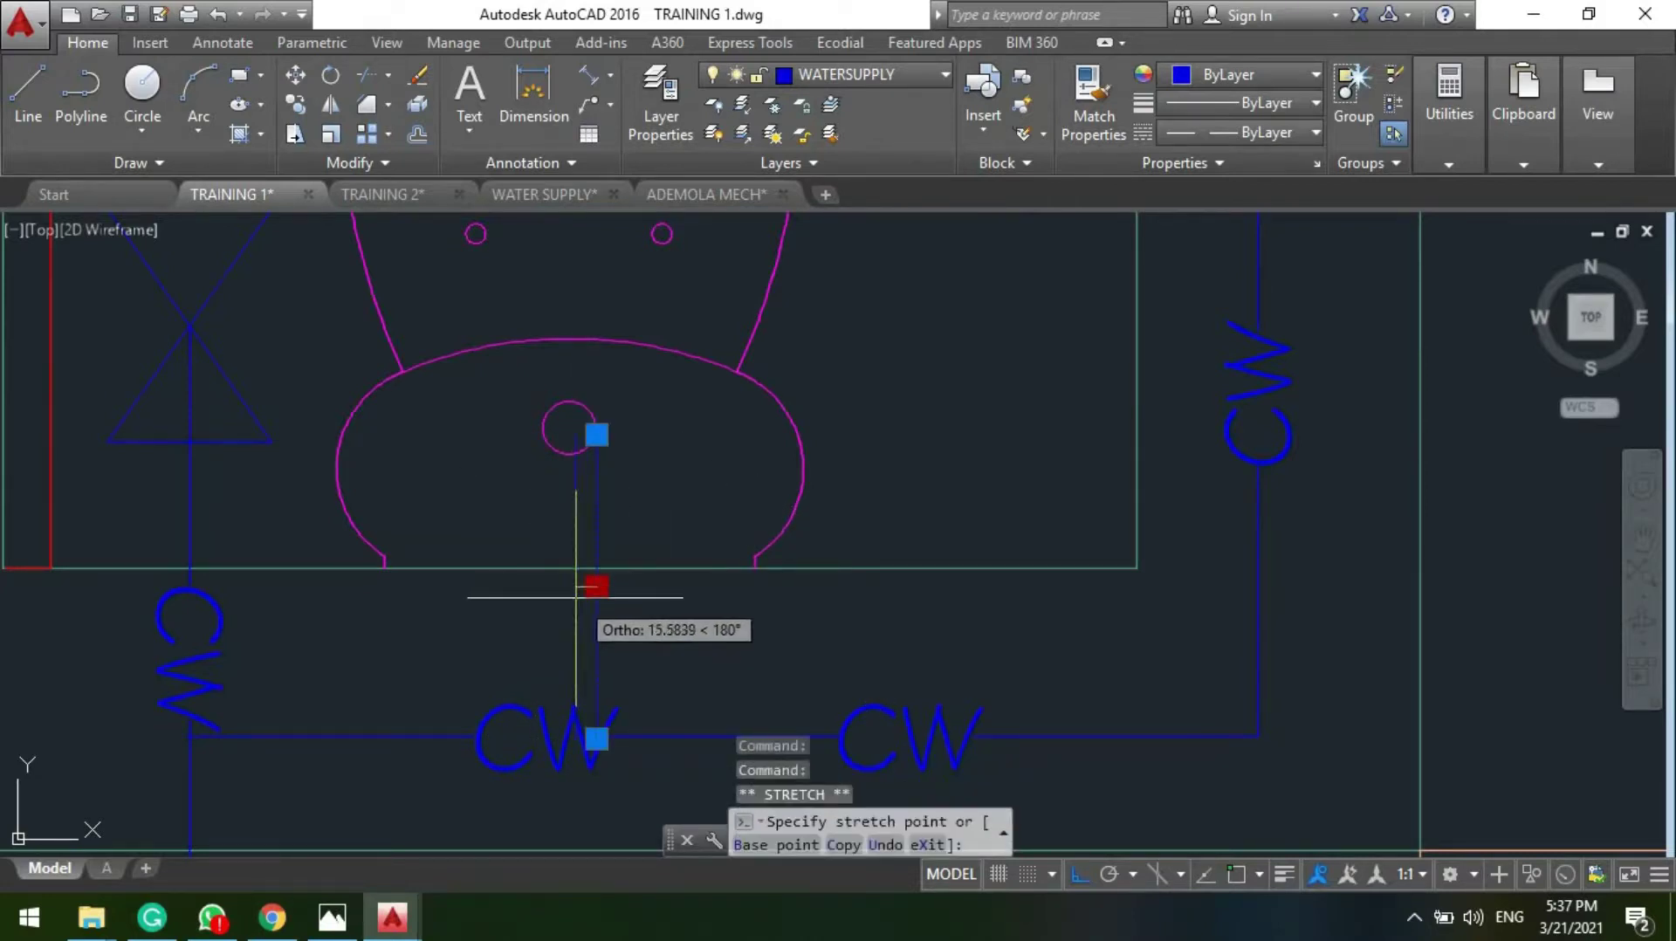
{"action": "key", "text": "Escape"}
{"action": "scroll", "coordinate": [553, 590], "scroll_direction": "down", "scroll_amount": 5}
{"action": "middle_click_drag", "start_coordinate": [709, 459], "coordinate": [672, 521]}
{"action": "scroll", "coordinate": [672, 627], "scroll_direction": "down", "scroll_amount": 5}
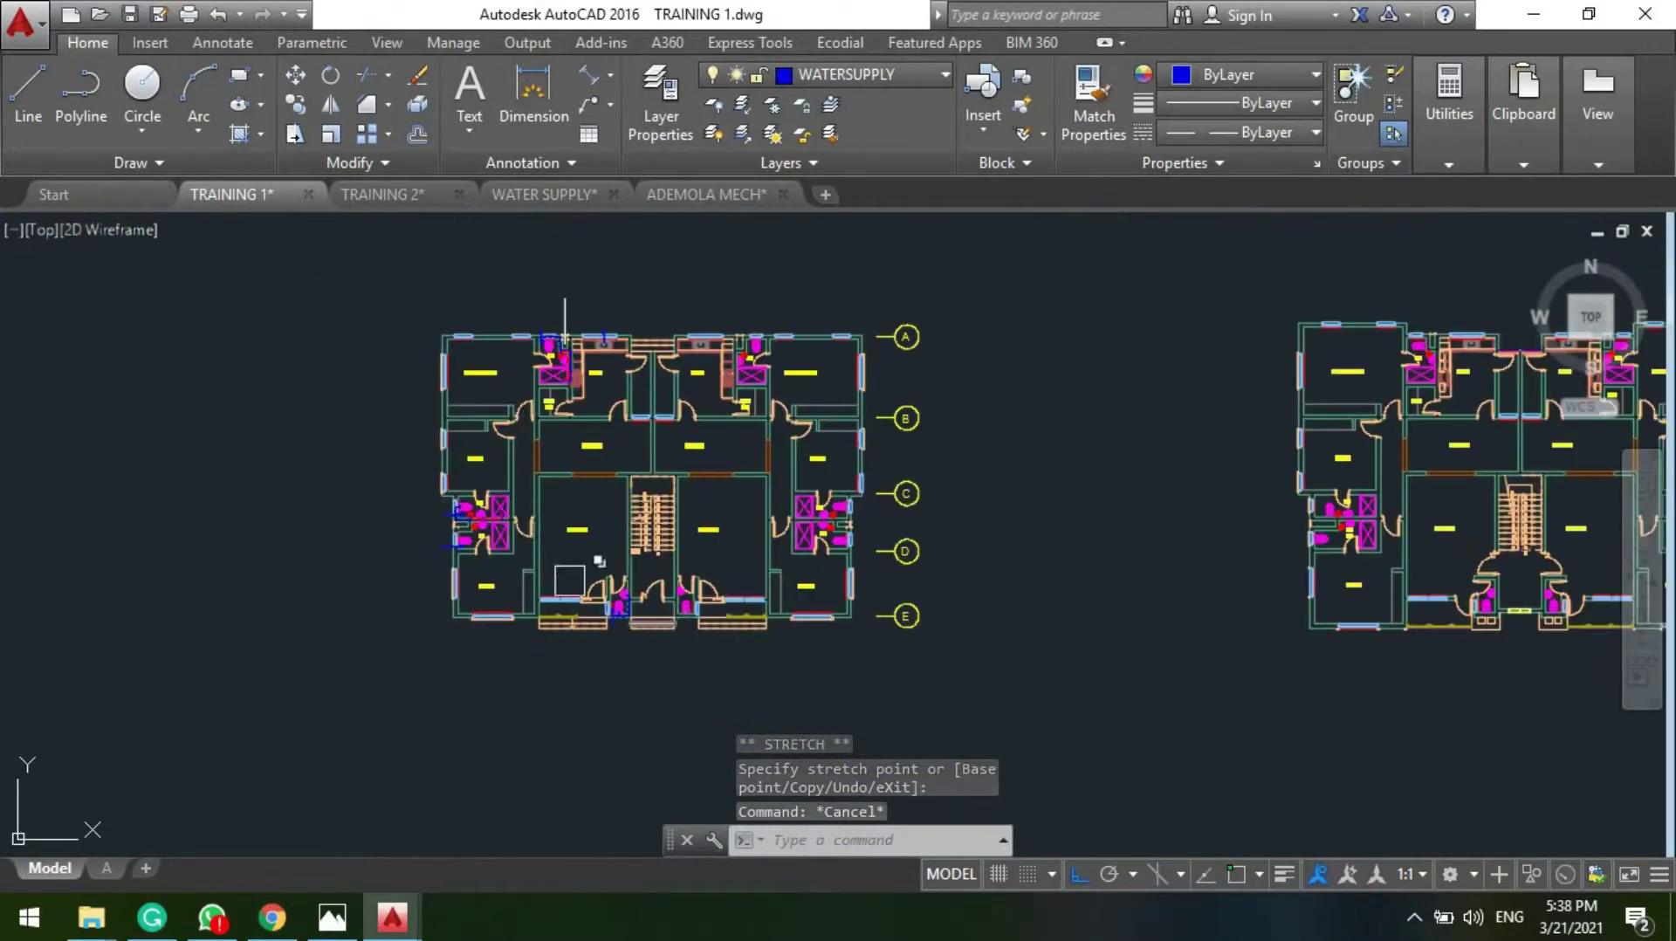